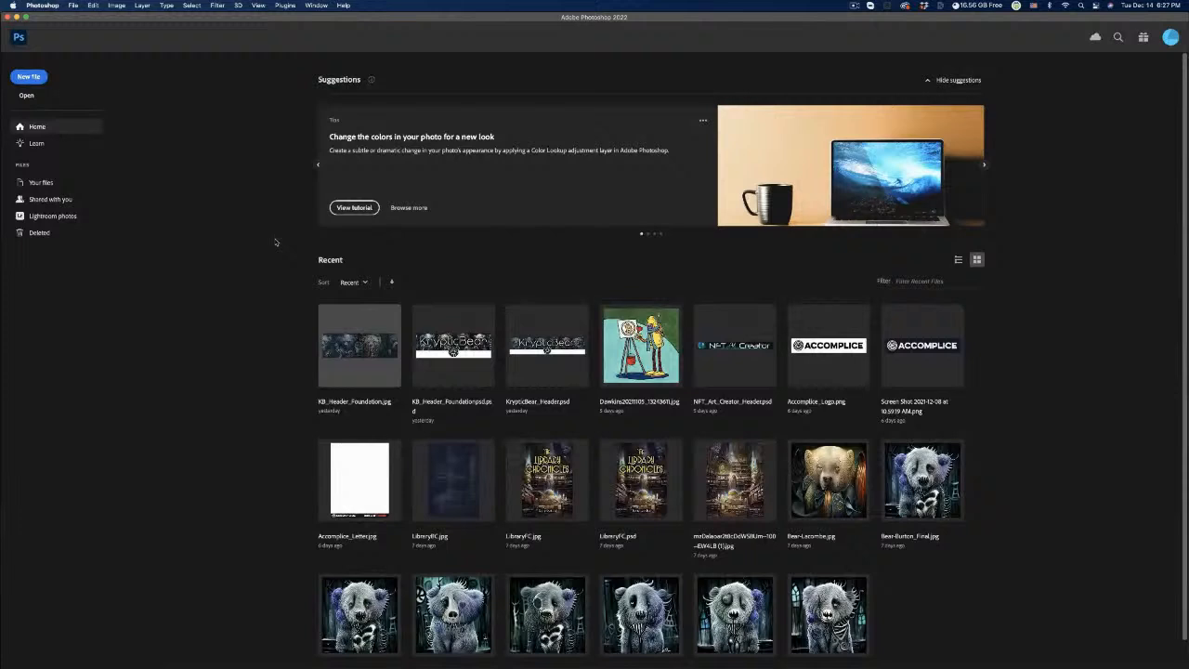
Open the photo Wyatt1.jpeg from the Desktop folder.
click(72, 5)
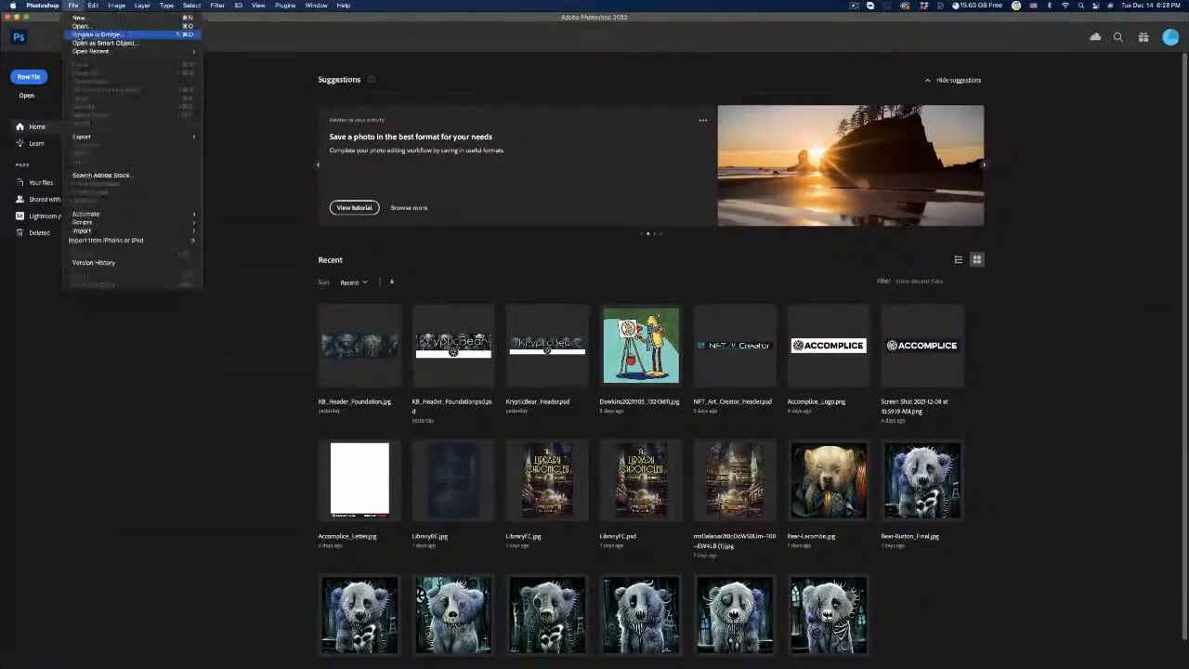
key(Escape)
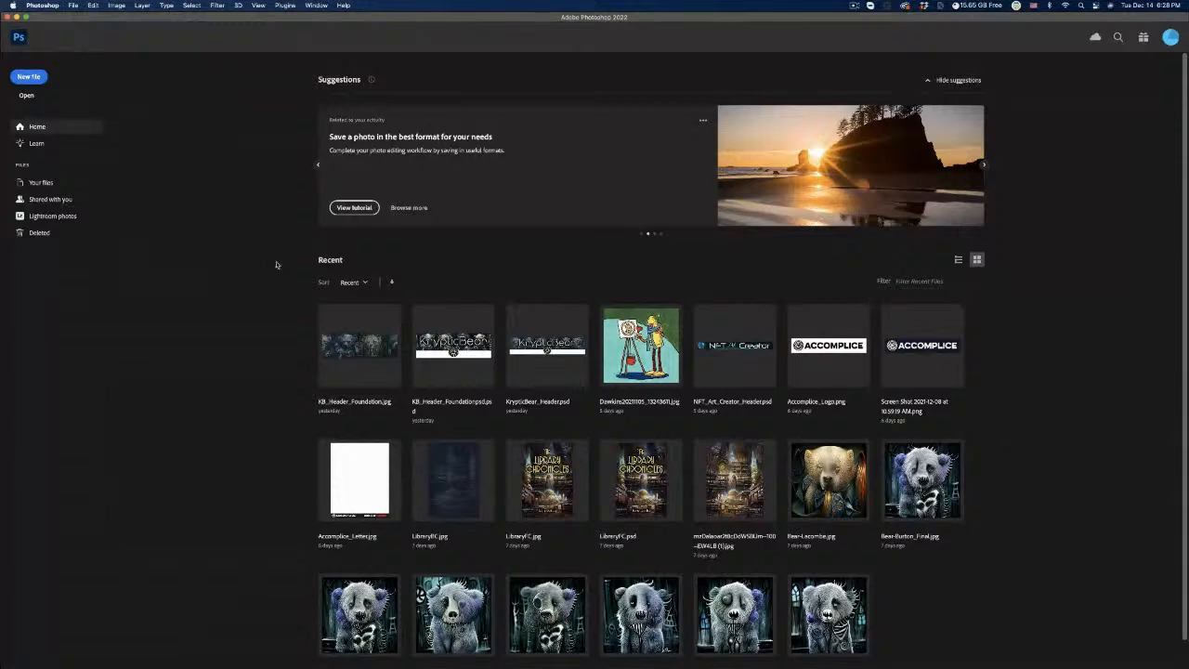
key(super+o)
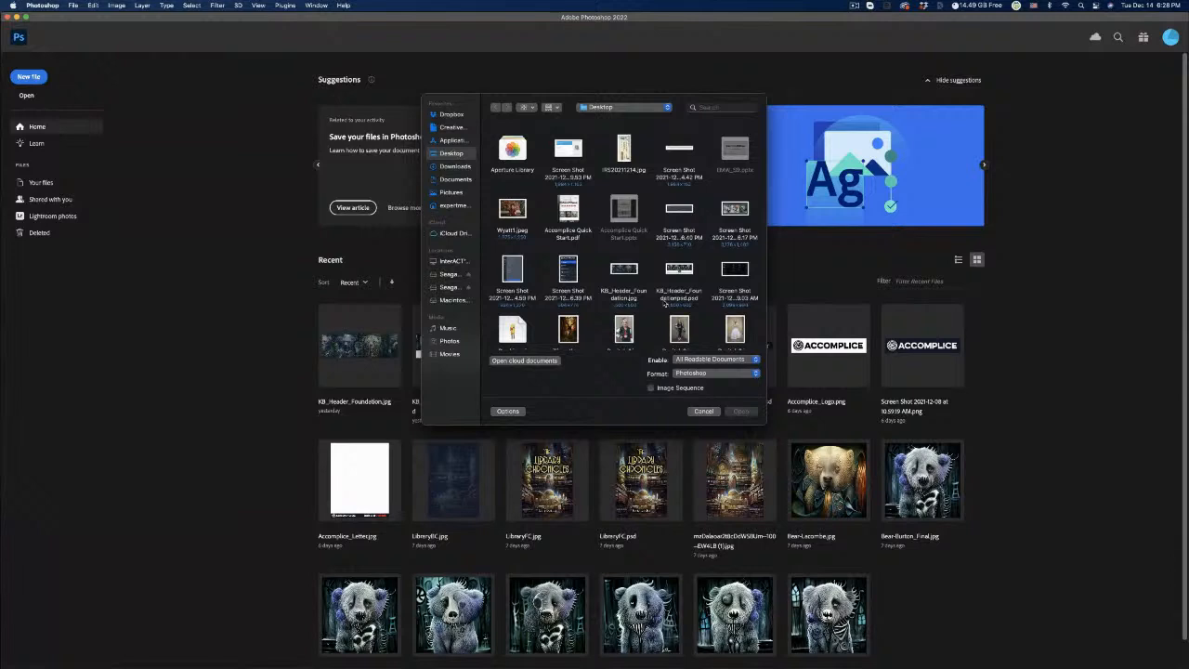
key(w)
scroll(646, 267, down, 1)
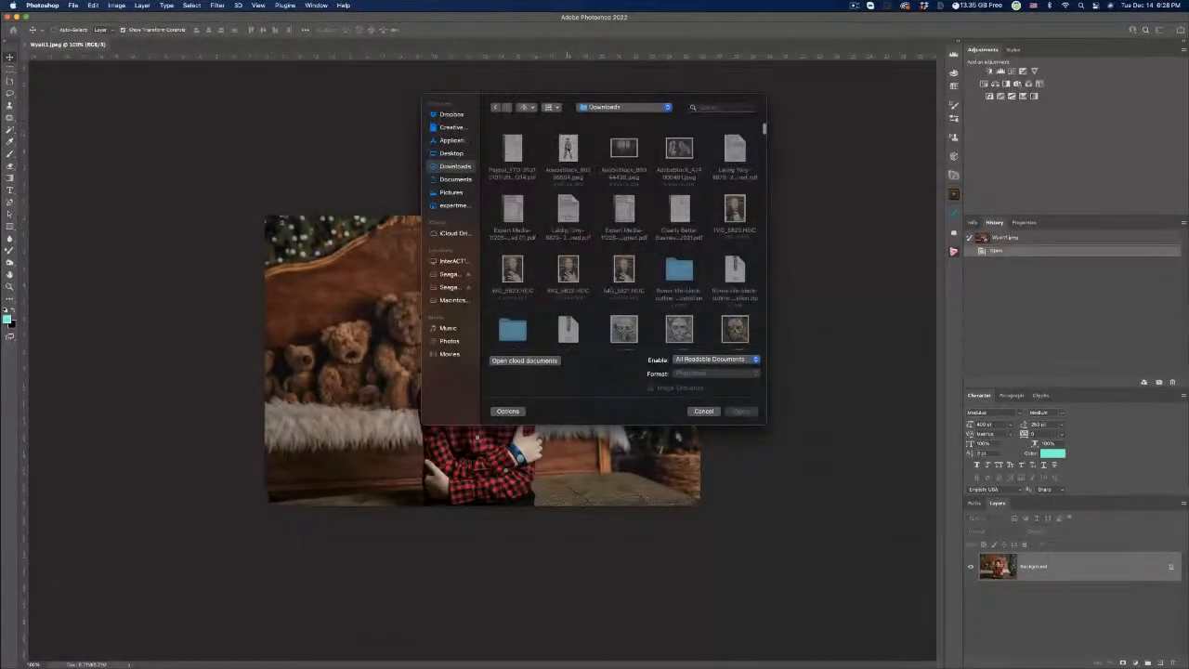
Open the three AdobeStock JPEG images from the Downloads folder and bring up the forest image.
click(567, 150)
shift+click(623, 153)
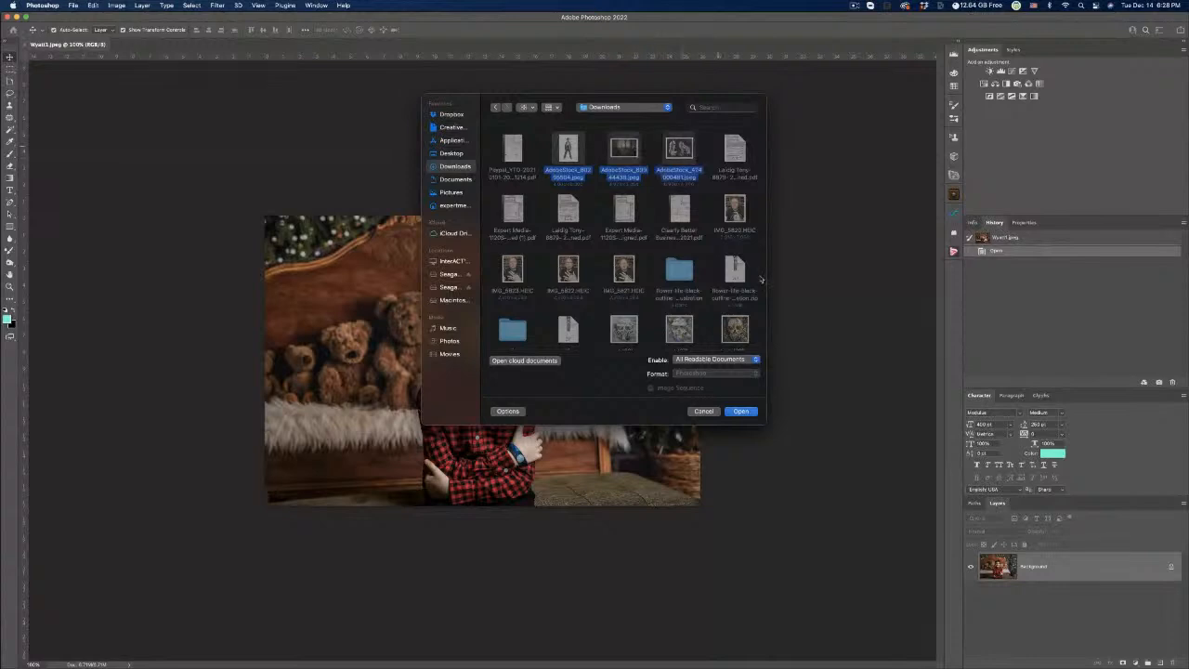
click(742, 412)
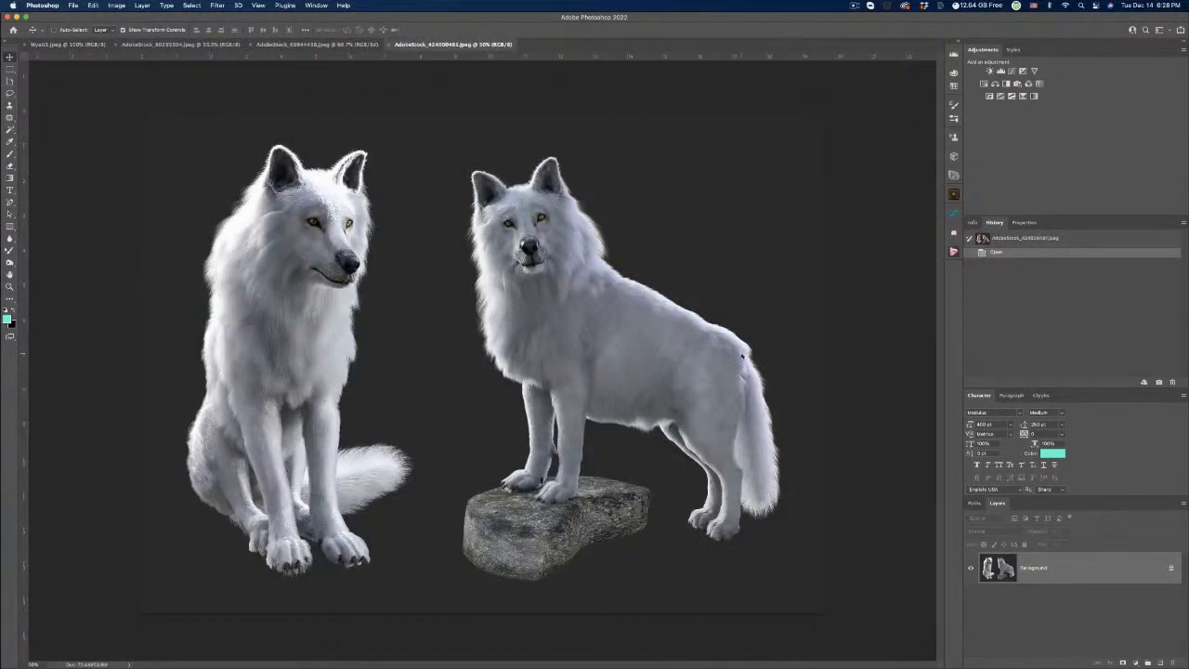
click(281, 46)
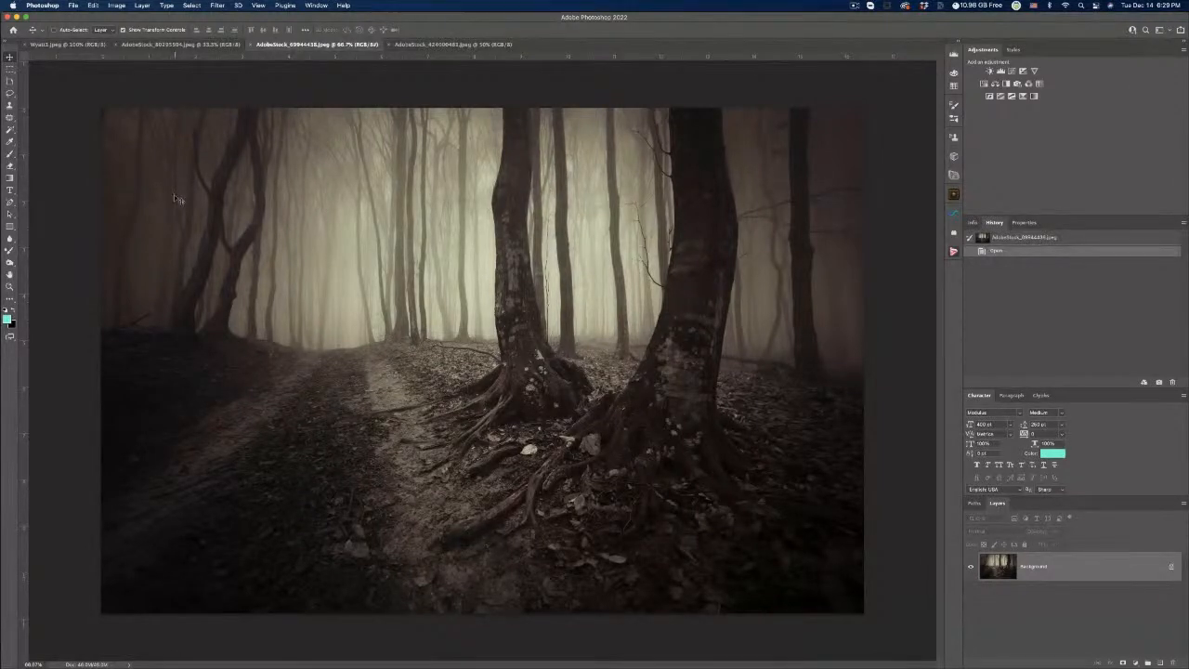
click(116, 5)
click(130, 83)
click(835, 273)
Resize the forest image to a height of 11 inches with resampling enabled.
click(116, 6)
click(151, 74)
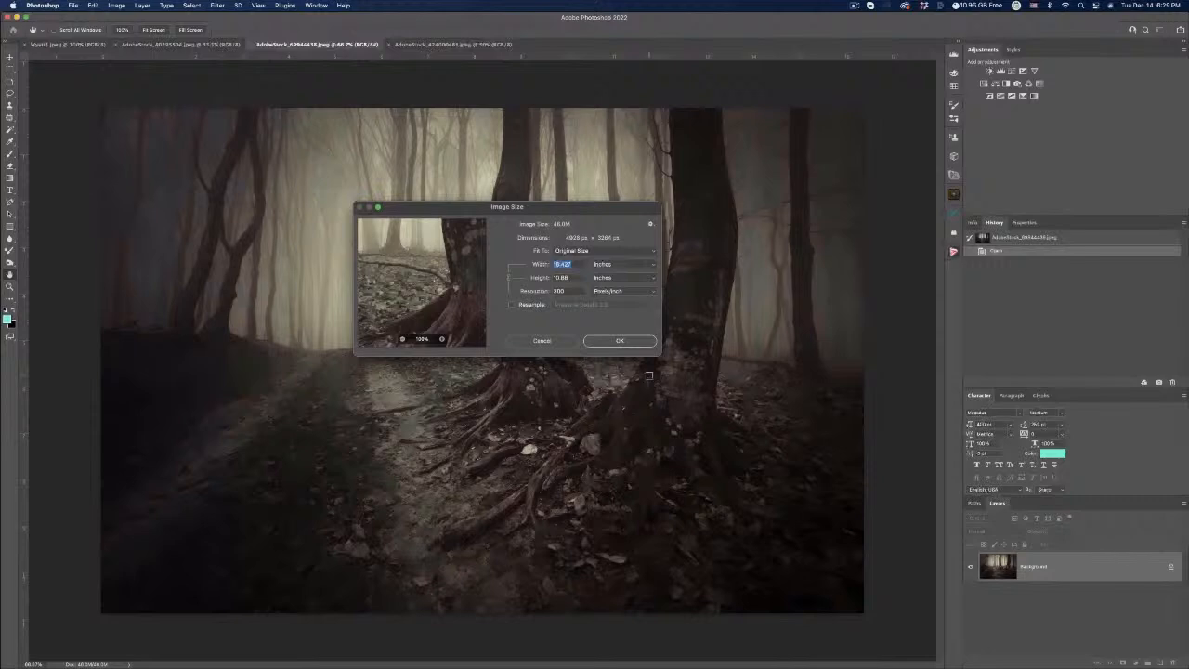
key(Tab)
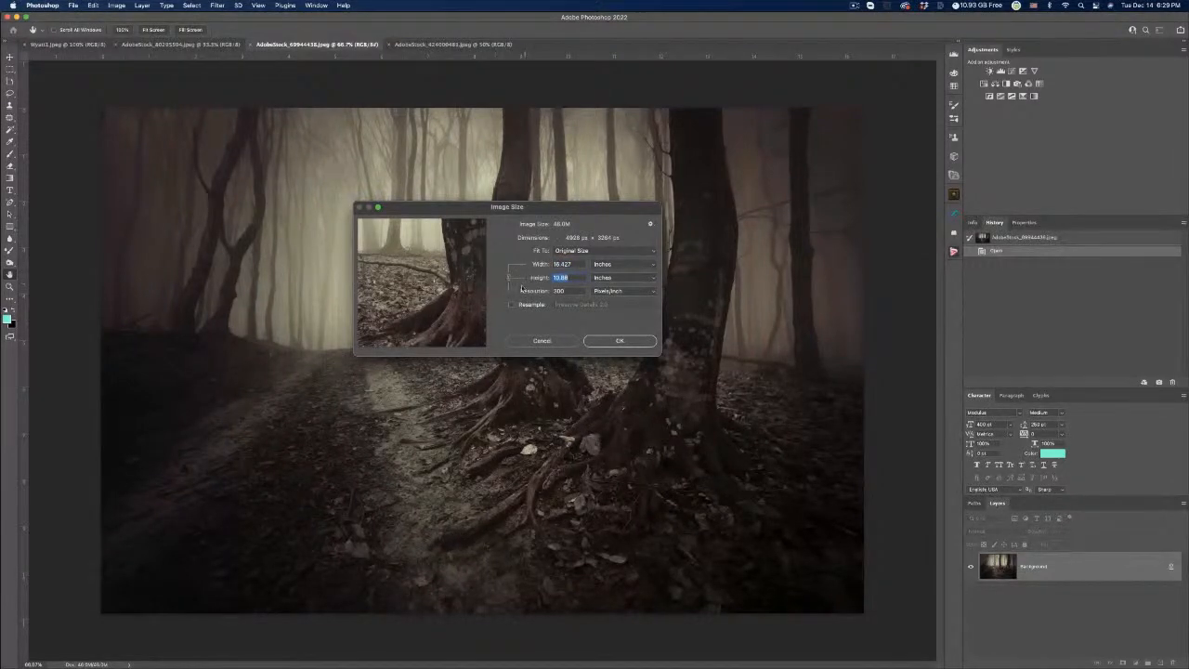
click(510, 305)
text(11)
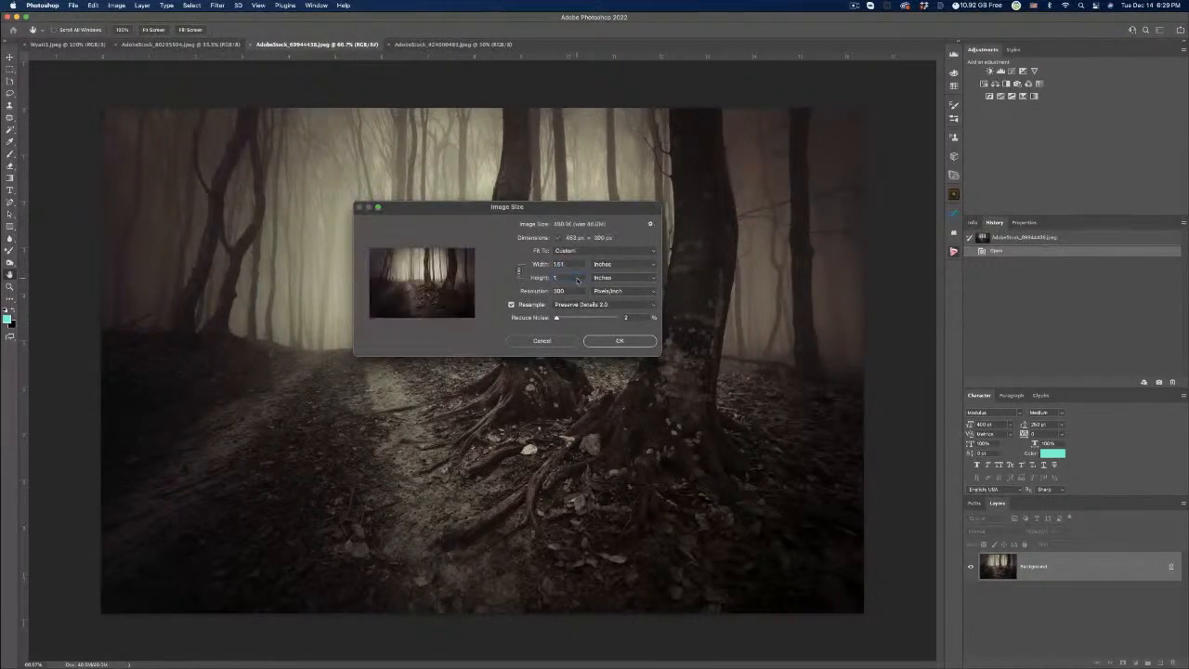
click(619, 341)
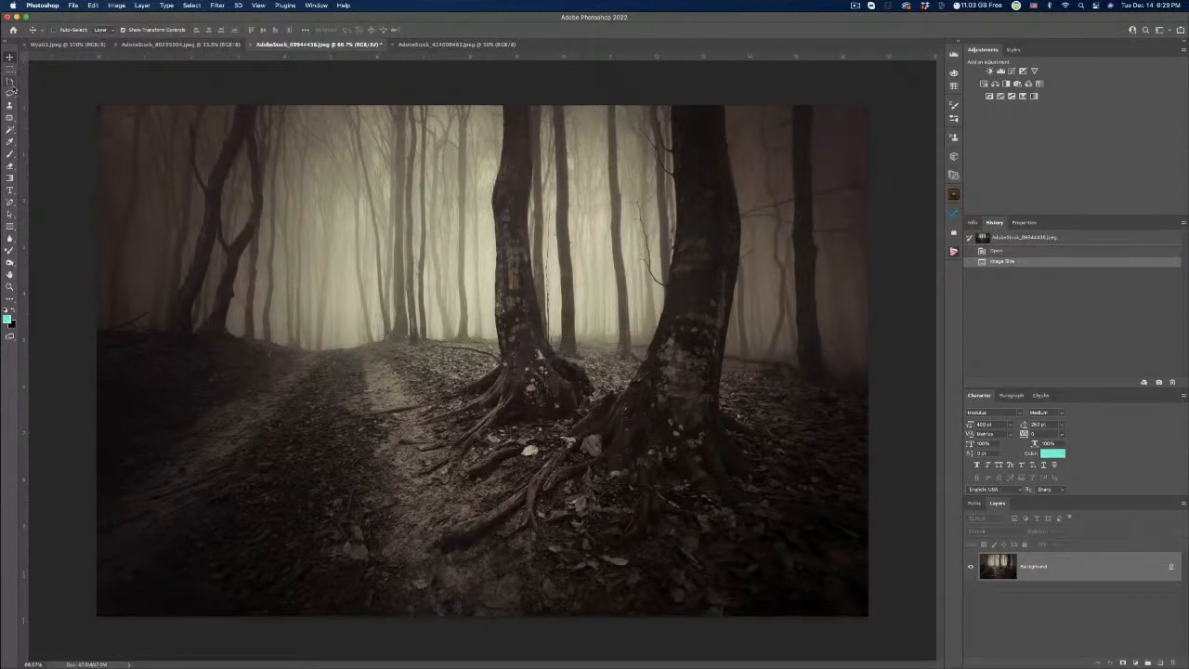
Crop the forest image to a narrower width, keeping full height and framing the path and the two large foreground trees.
click(10, 70)
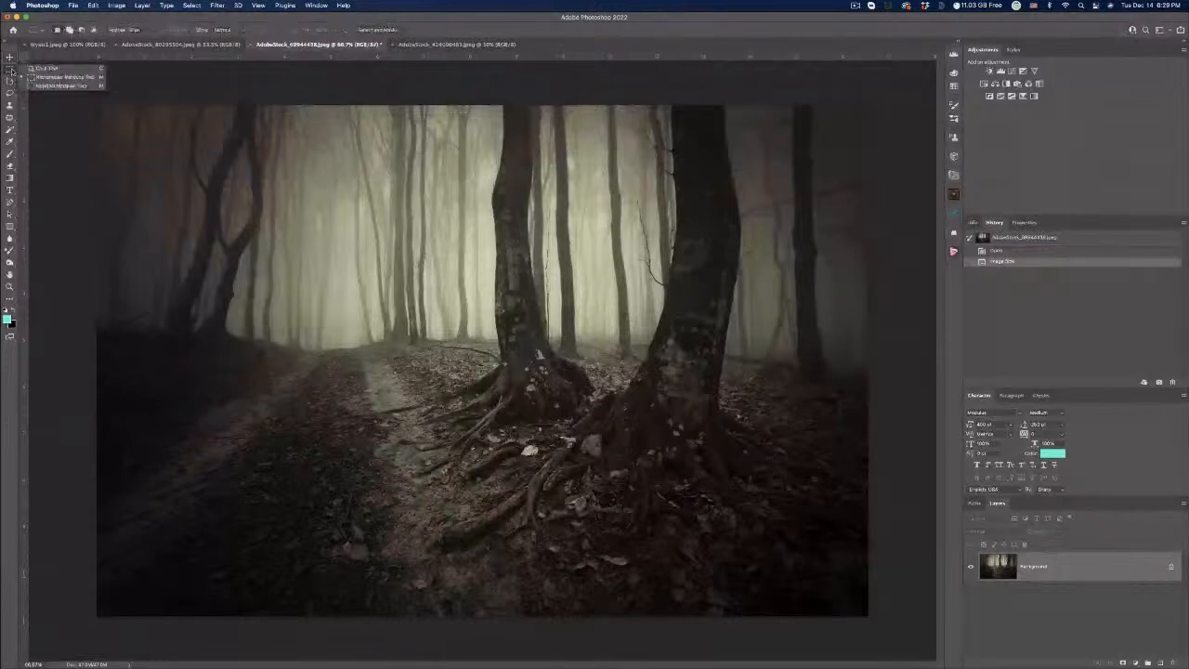
click(54, 69)
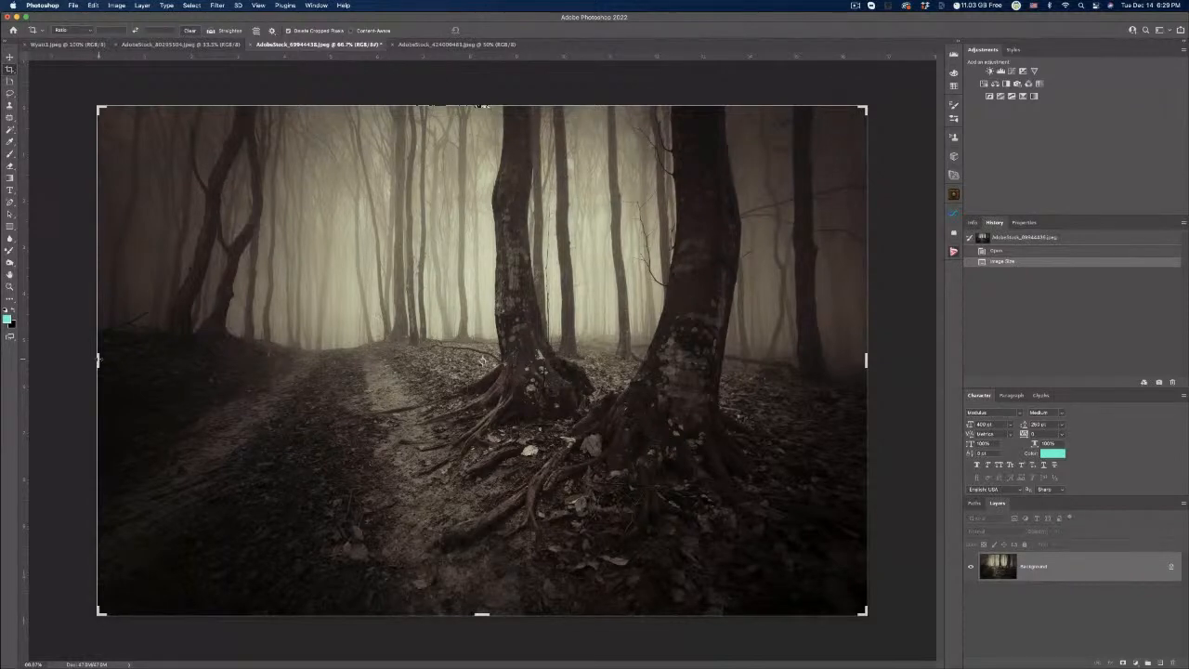
drag(98, 360, 160, 362)
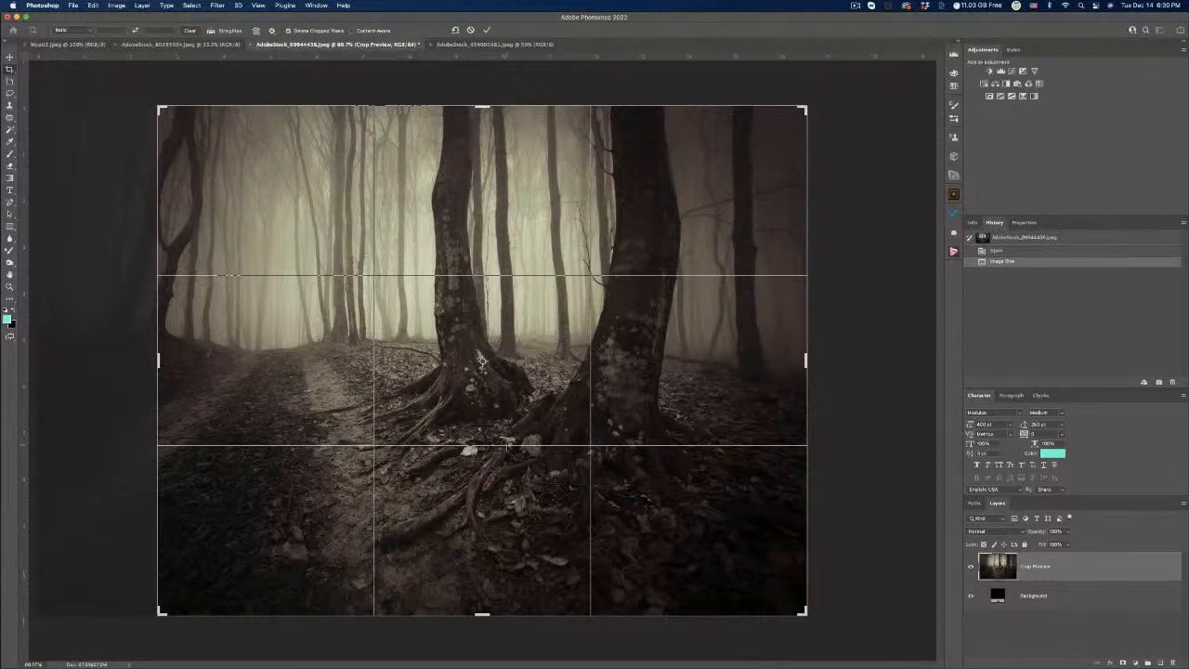
drag(444, 422, 567, 422)
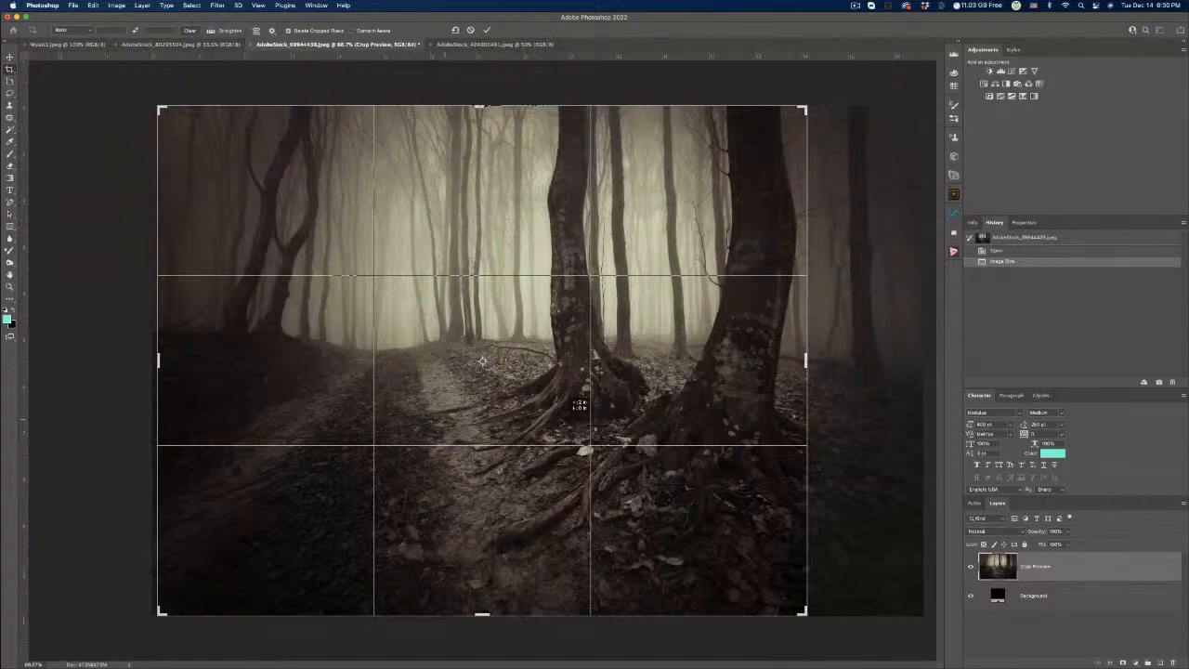
drag(567, 422, 562, 423)
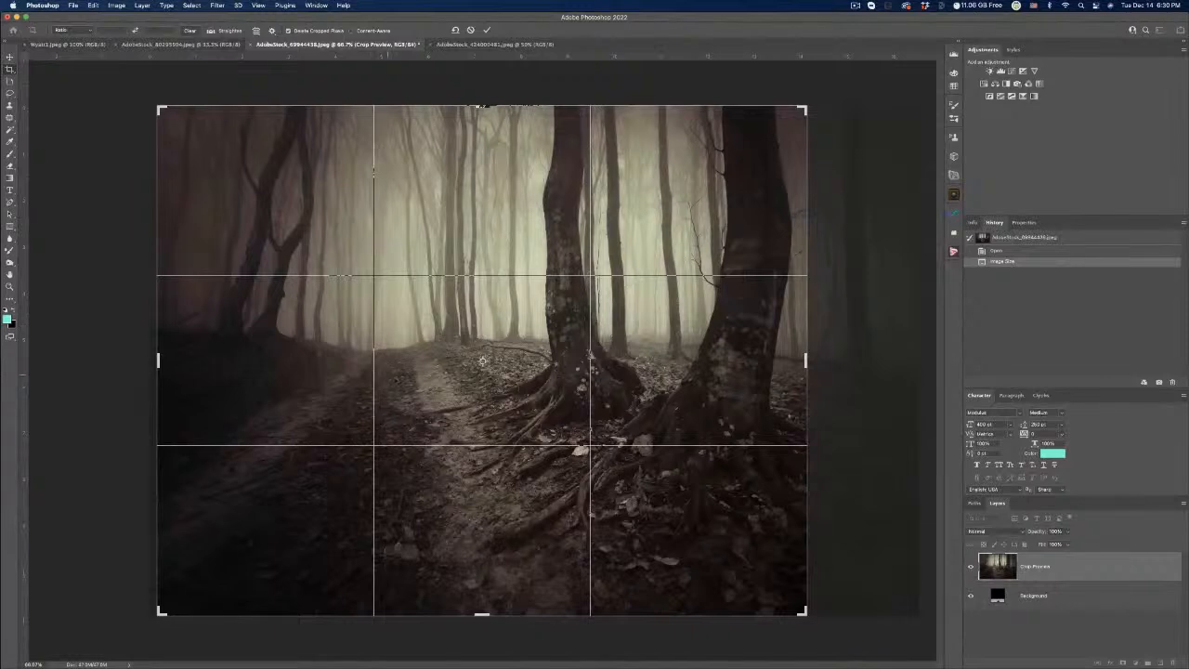
key(Return)
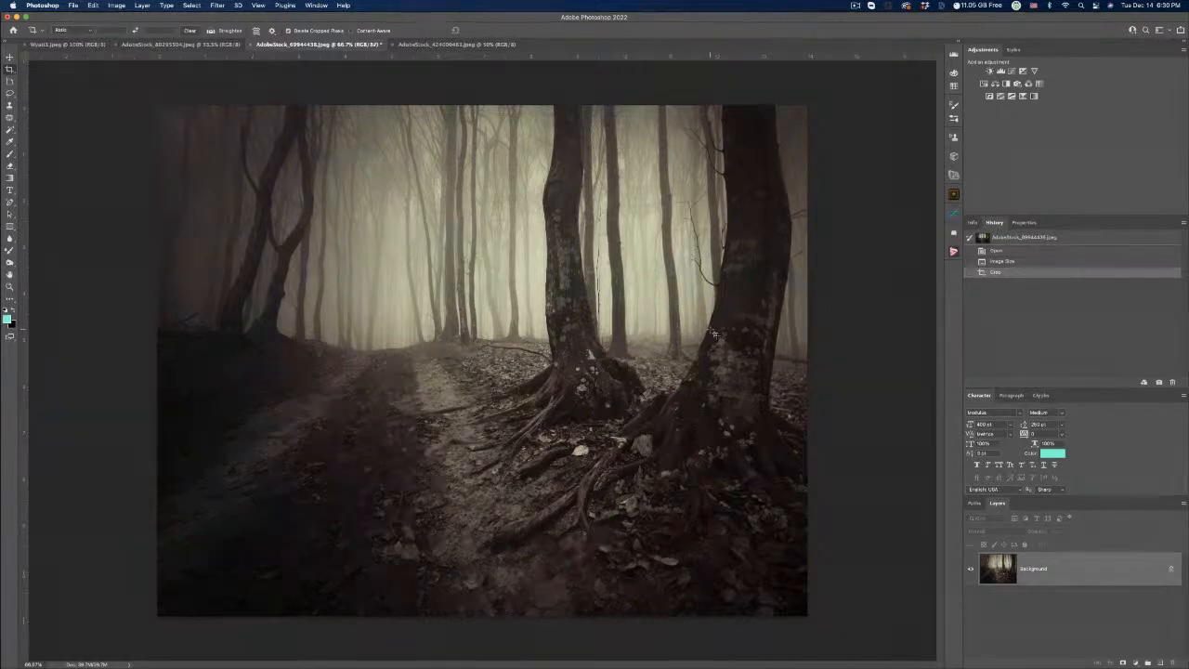
Flip the forest canvas horizontally.
click(117, 5)
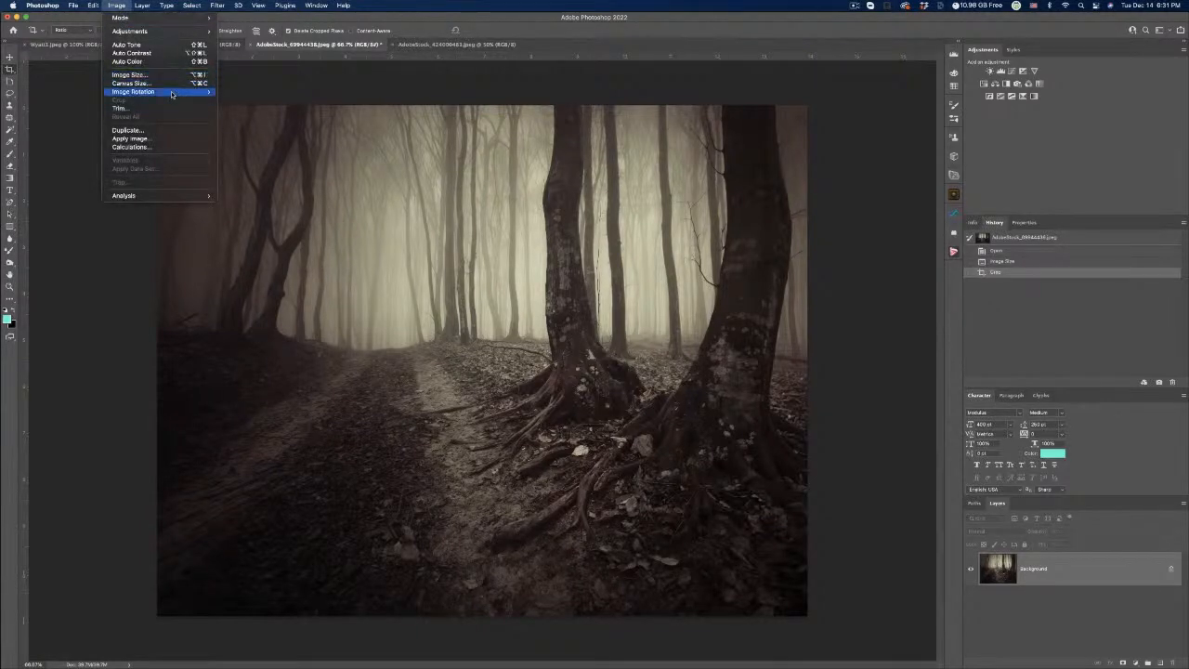
mouse_move(183, 94)
click(257, 130)
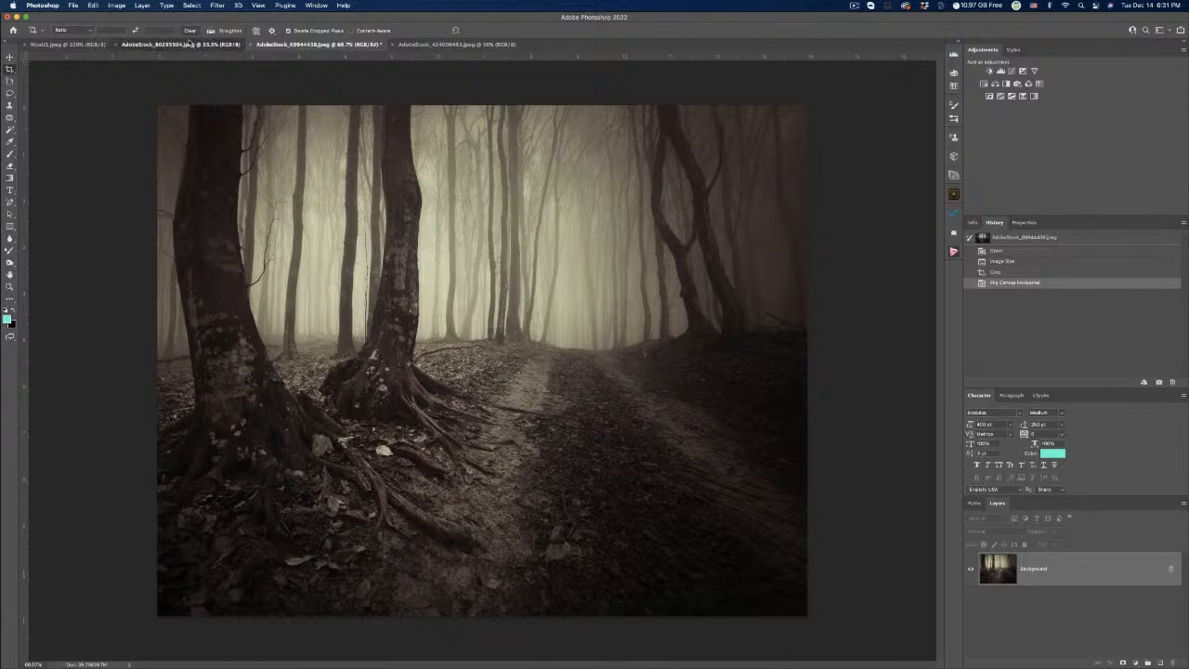
Review the boy, wolf and forest images as source material for the composite.
click(189, 46)
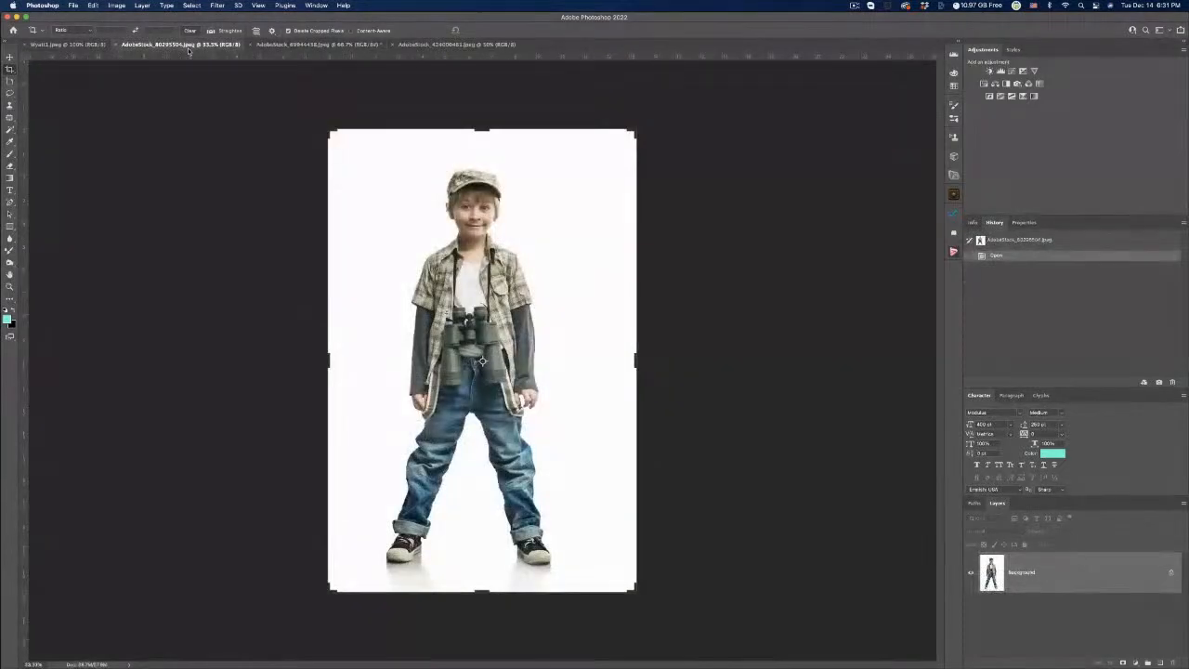
click(472, 45)
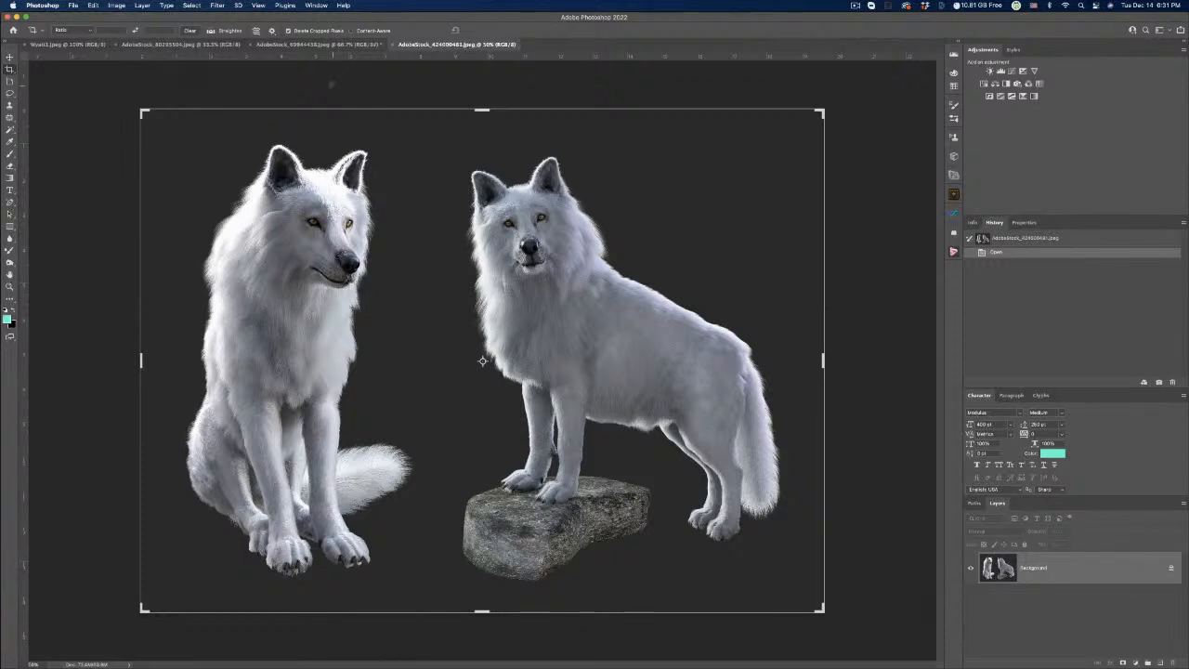
click(316, 44)
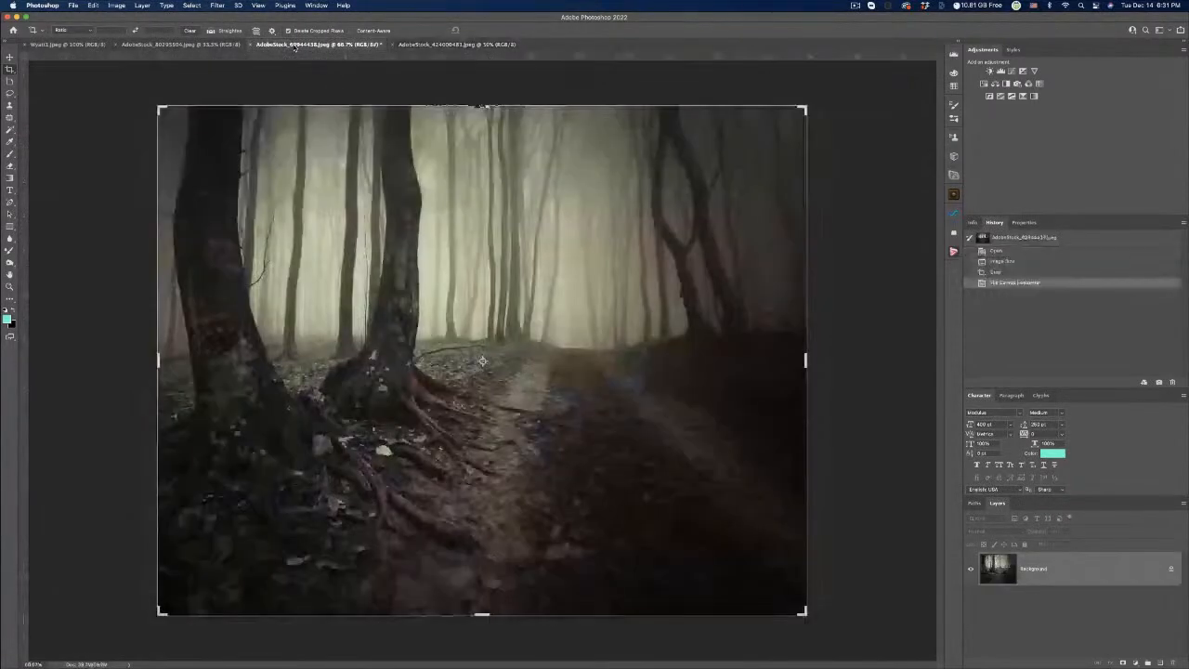
click(424, 45)
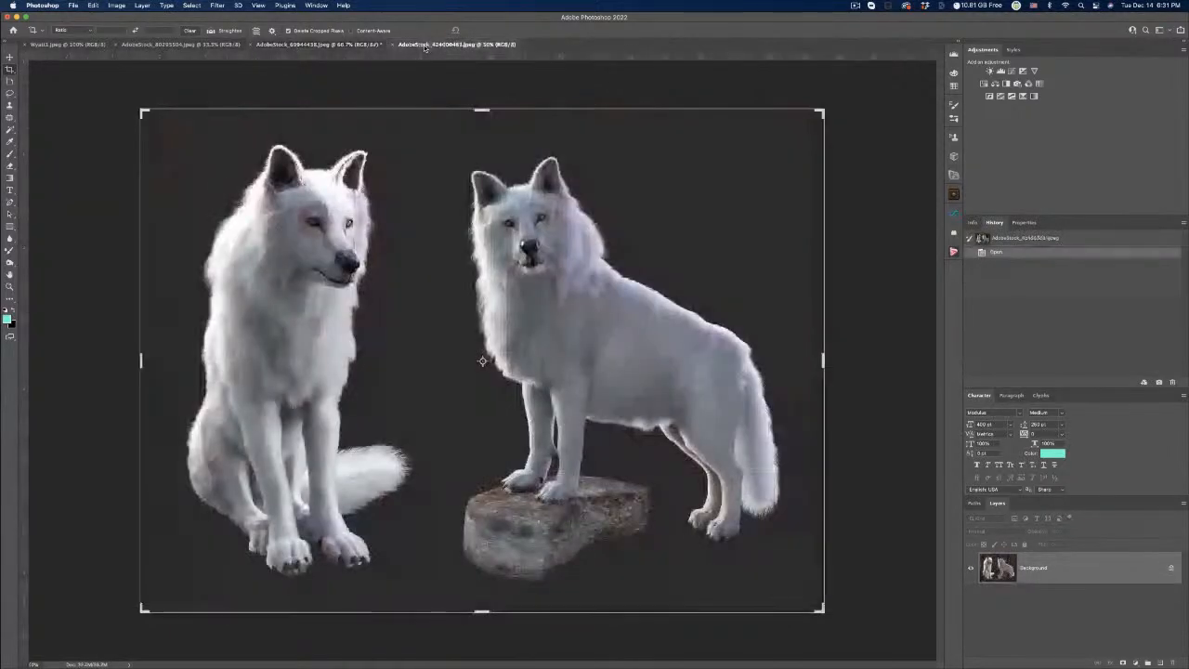
Select the whole figure of the boy with binoculars in his image using the Object Selection tool.
click(169, 44)
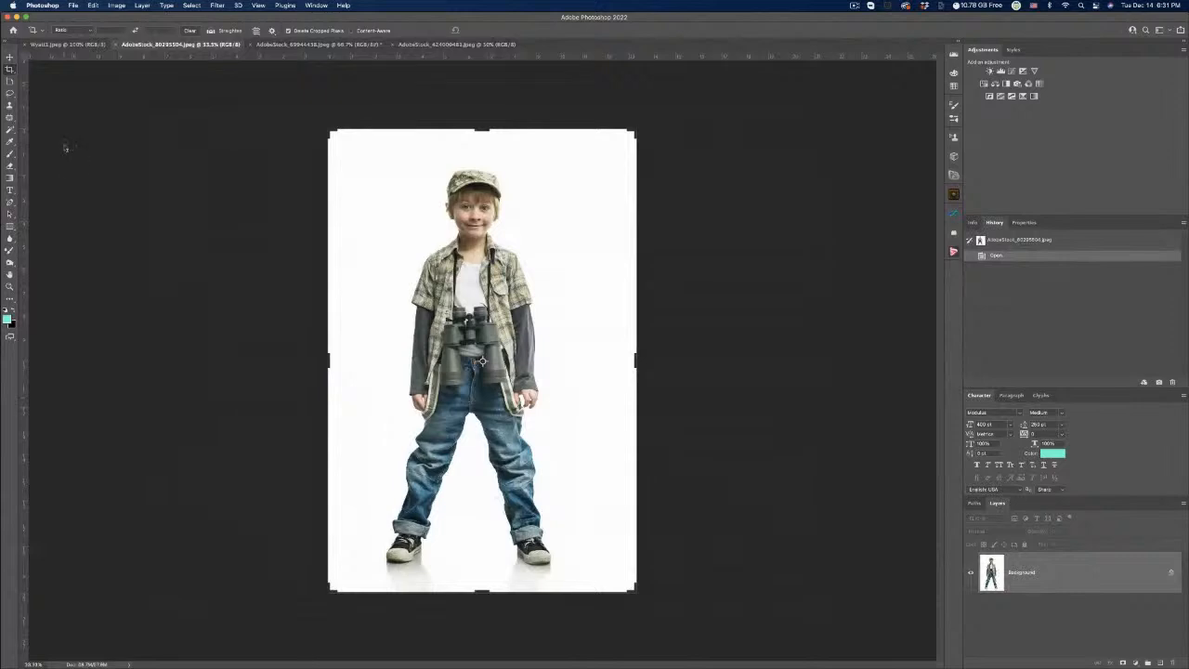
click(10, 93)
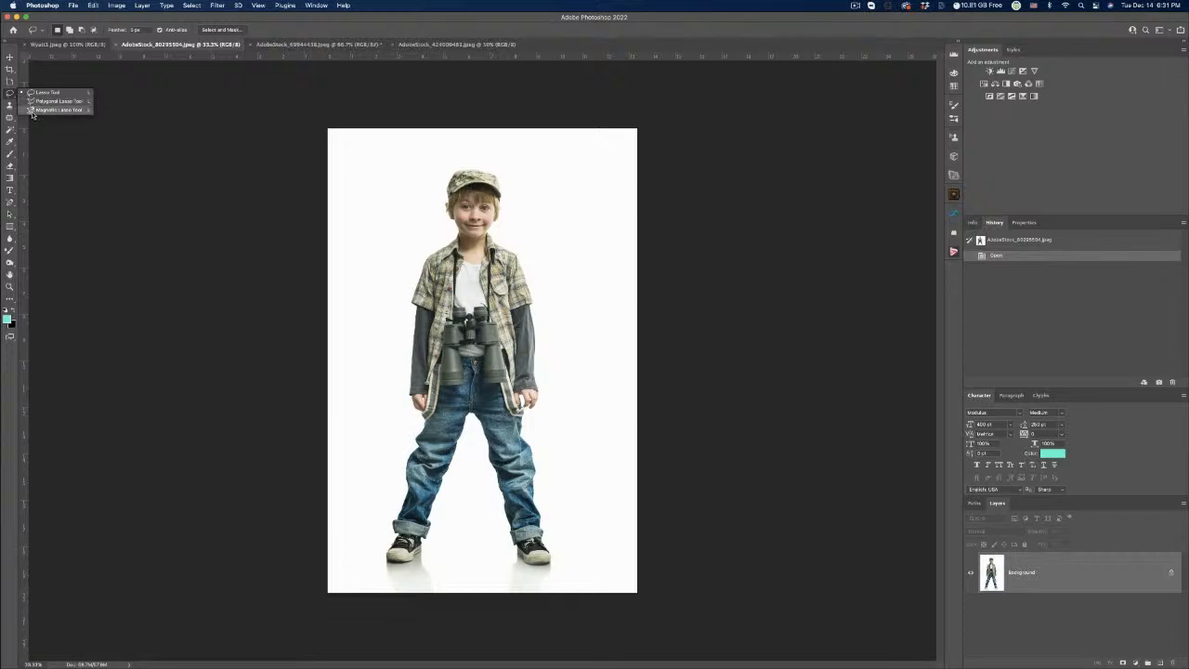
click(10, 130)
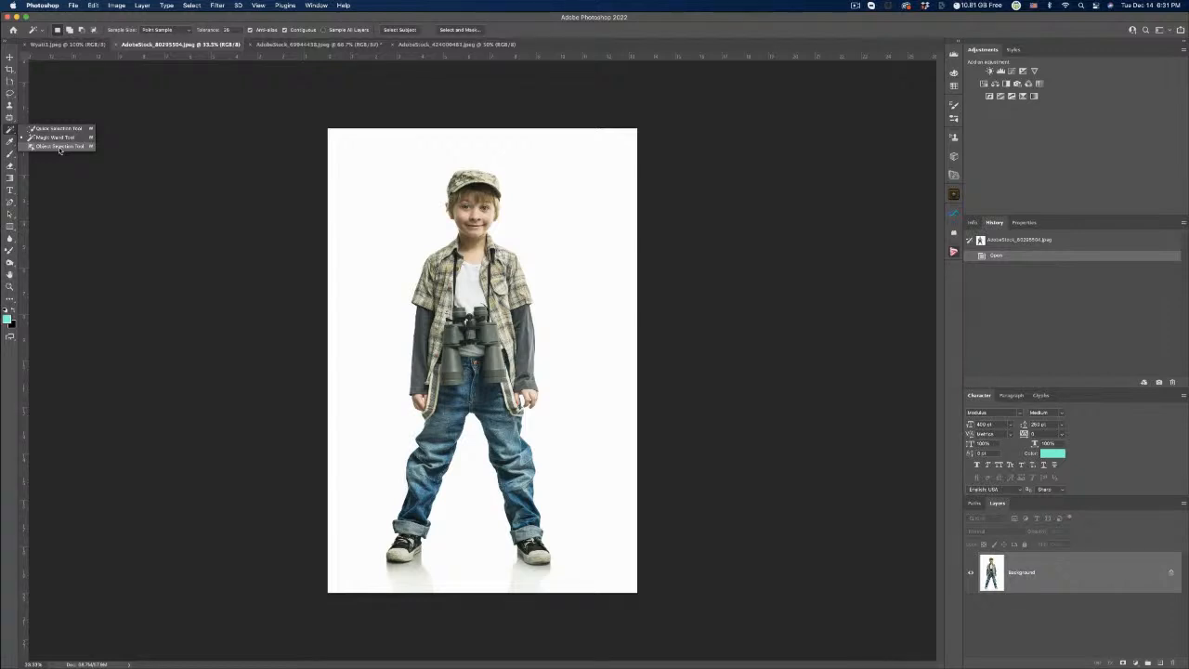
click(59, 146)
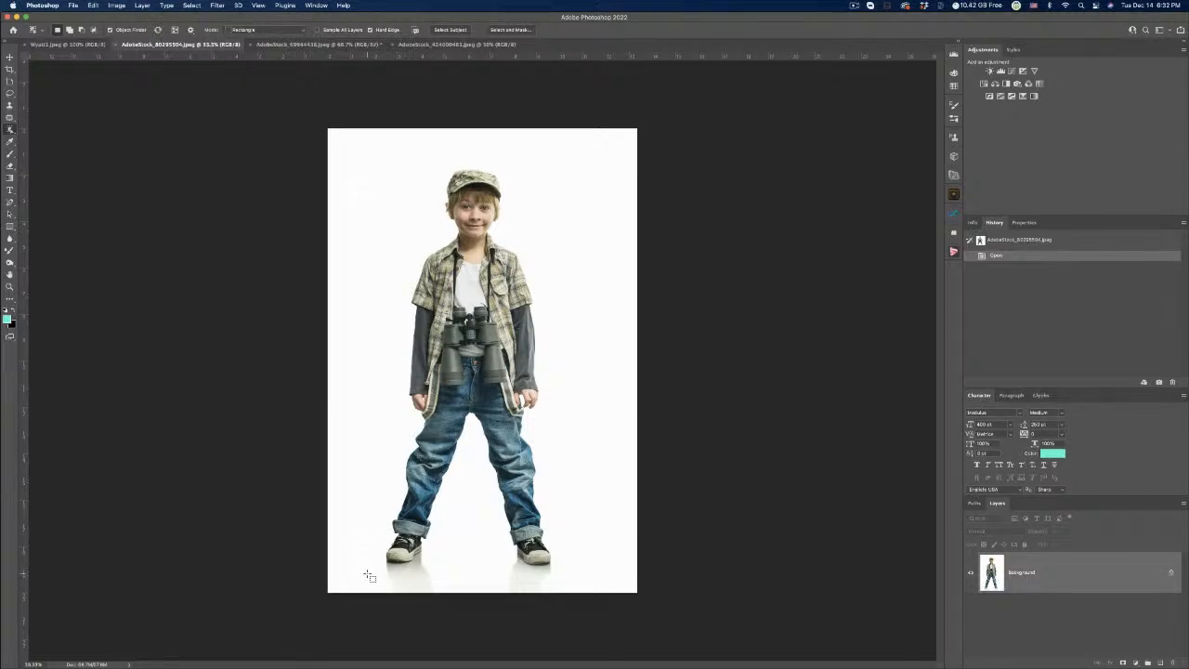
drag(368, 575, 553, 170)
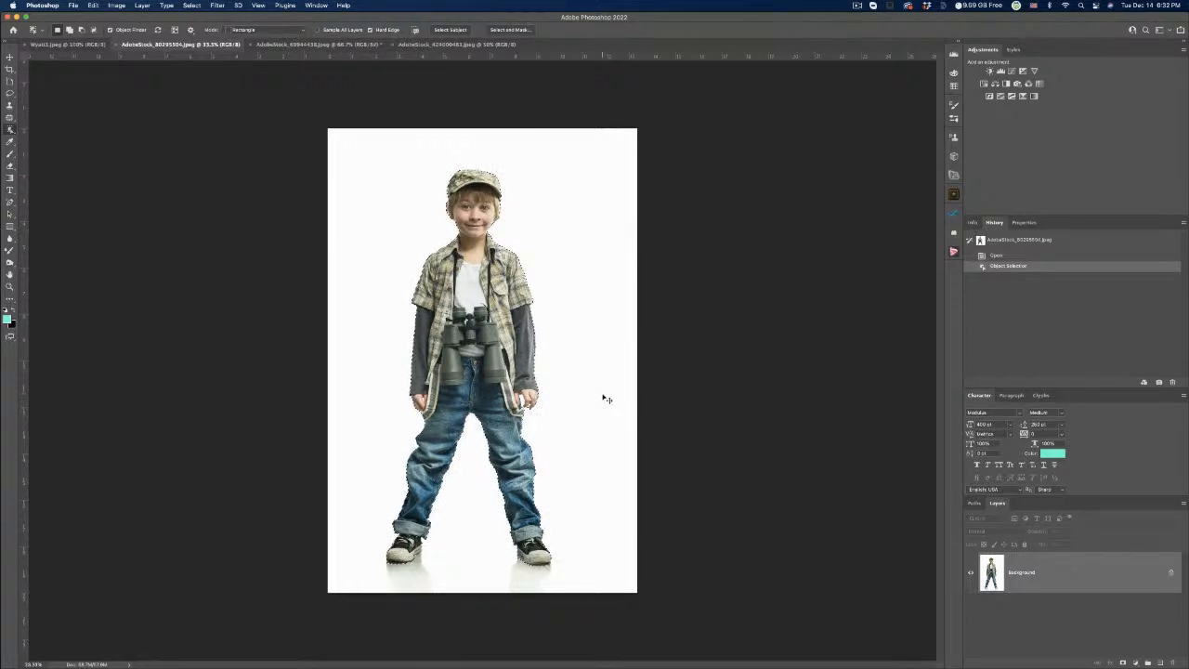
Subtract the small white background gaps beside both of the boy's hands from the selection with the Magic Wand, and inspect the outline.
key(super+plus)
key(super+plus)
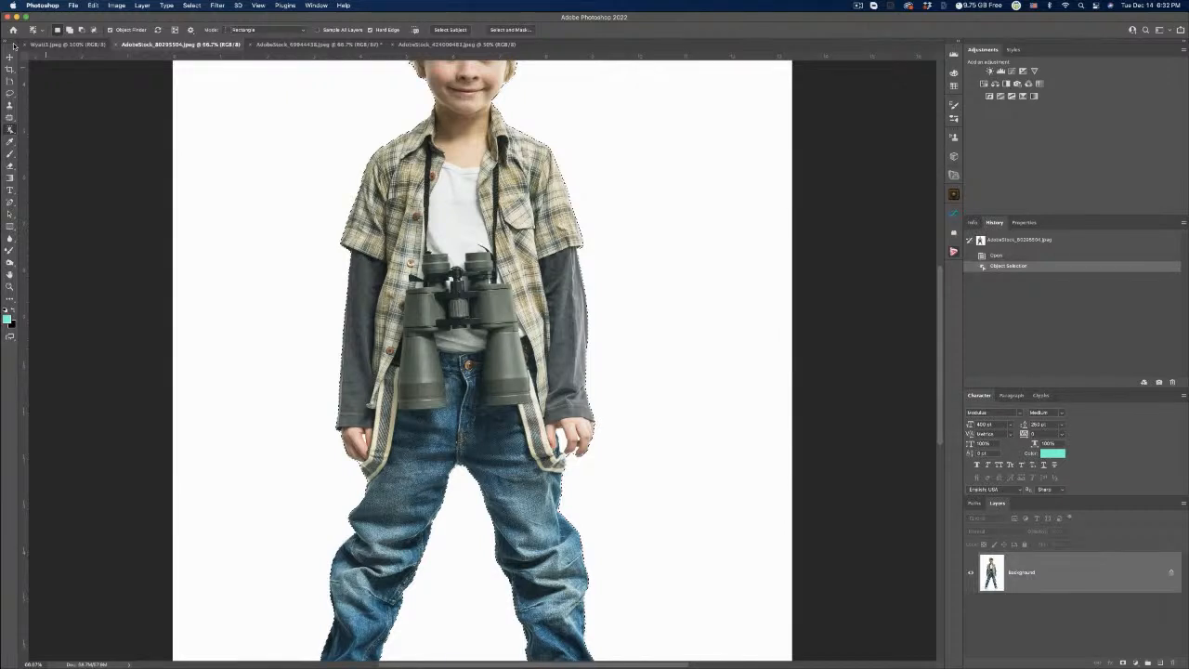
key(shift+w)
key(shift+w)
click(278, 251)
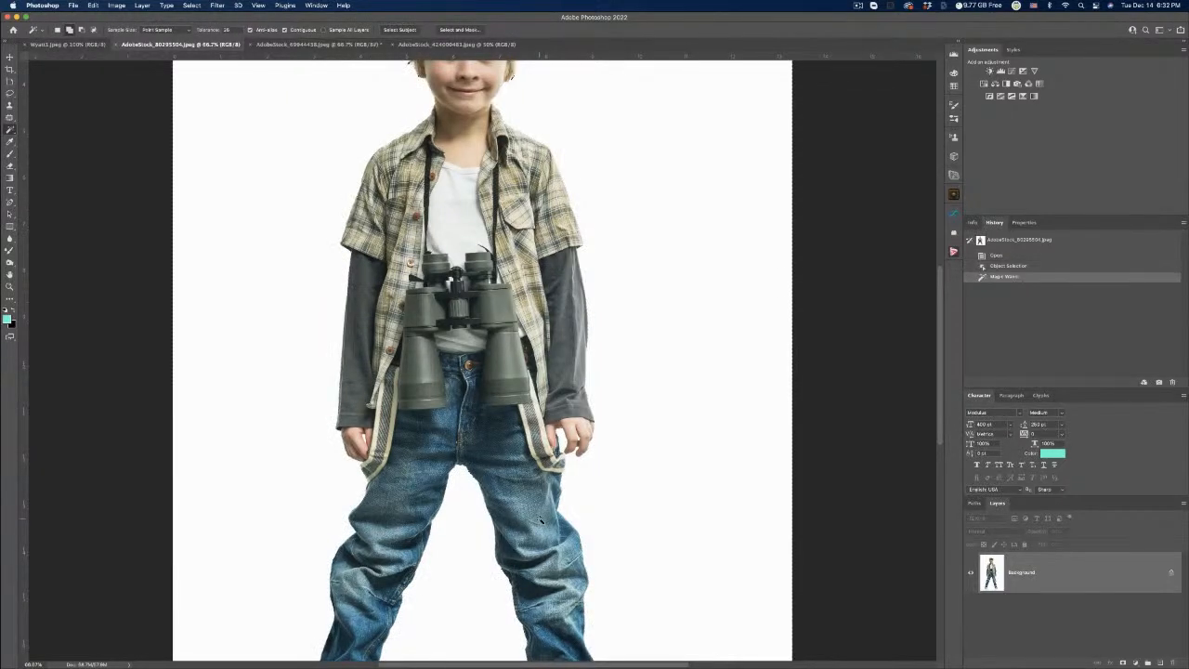
key(super+z)
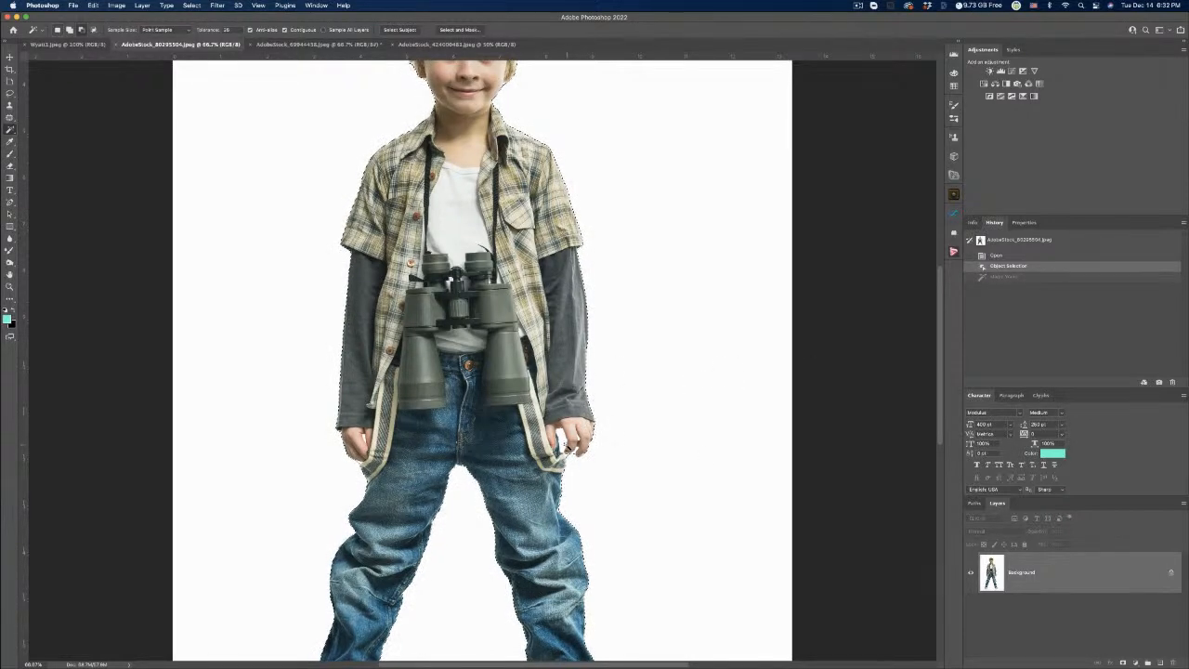
alt+click(565, 449)
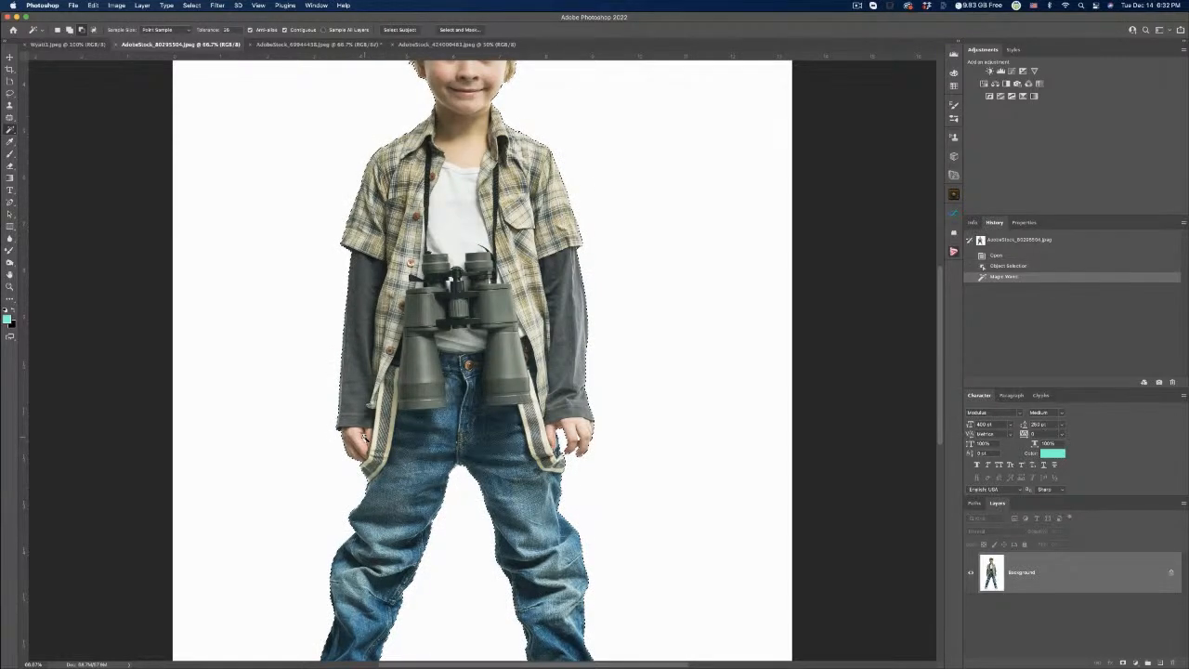
alt+click(364, 438)
alt+click(366, 442)
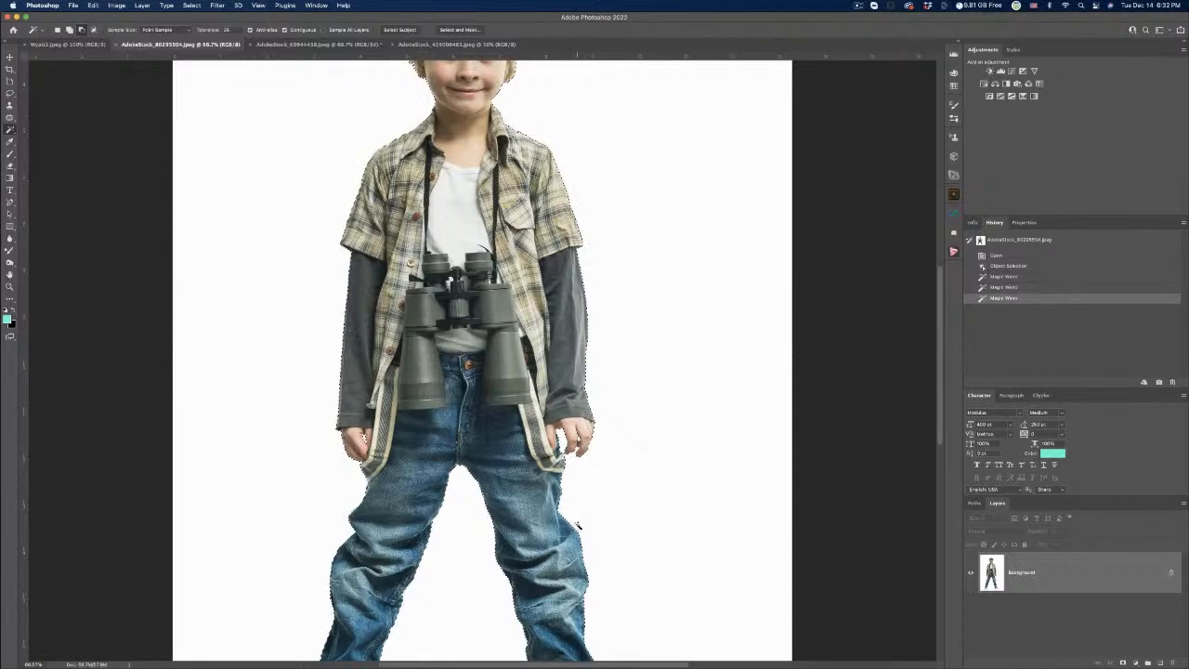
scroll(621, 508, down, 5)
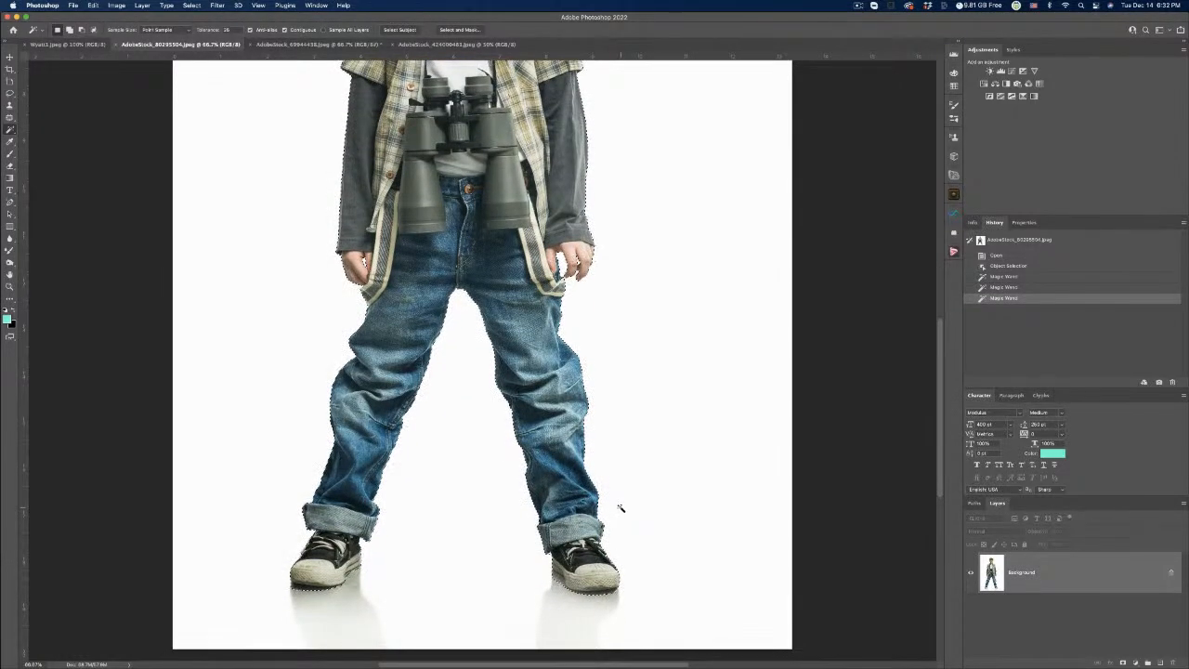
scroll(621, 508, up, 5)
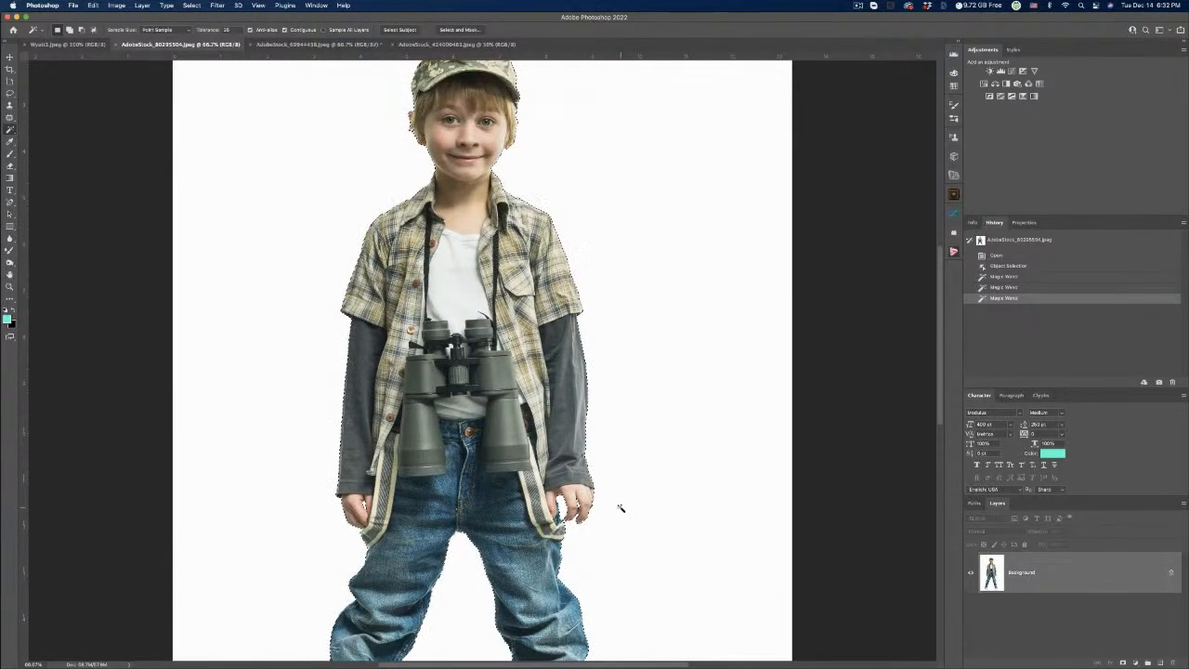
Copy the selected boy into the forest image, scale him down and place him standing on the path.
key(super+minus)
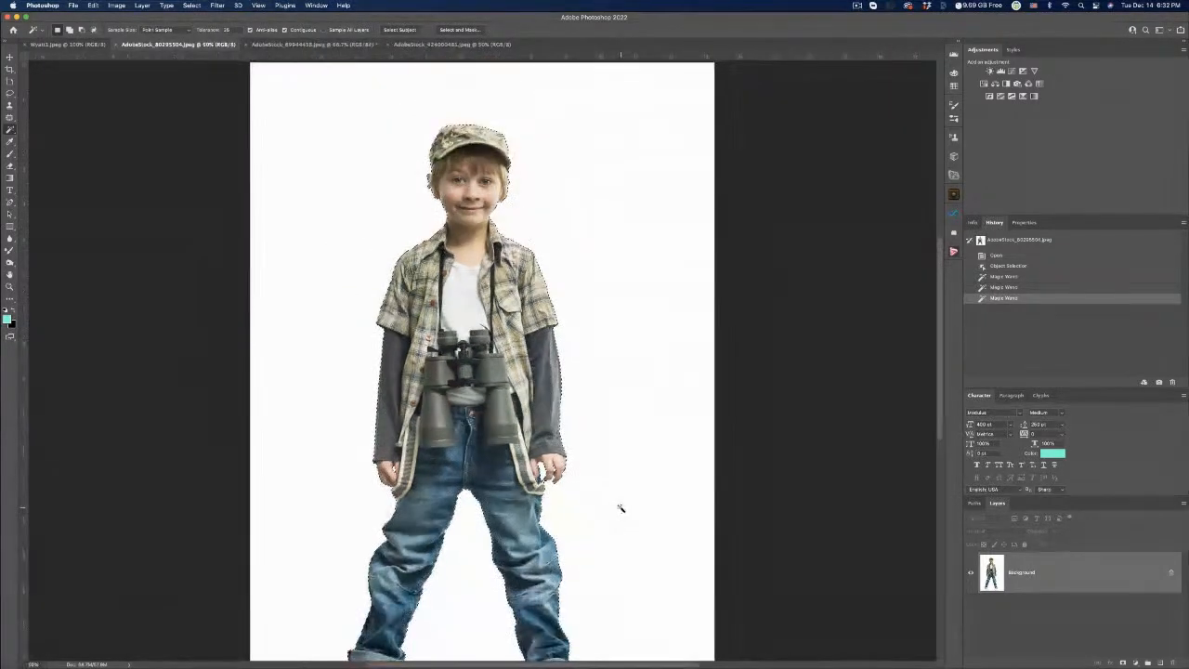
key(v)
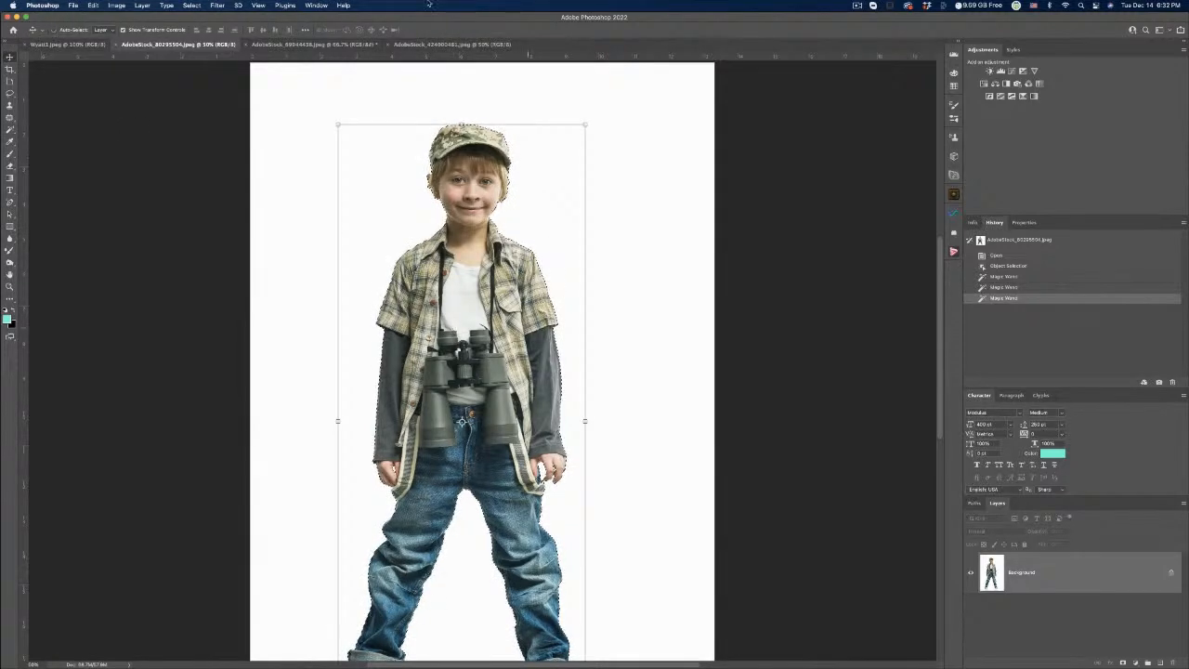
click(275, 44)
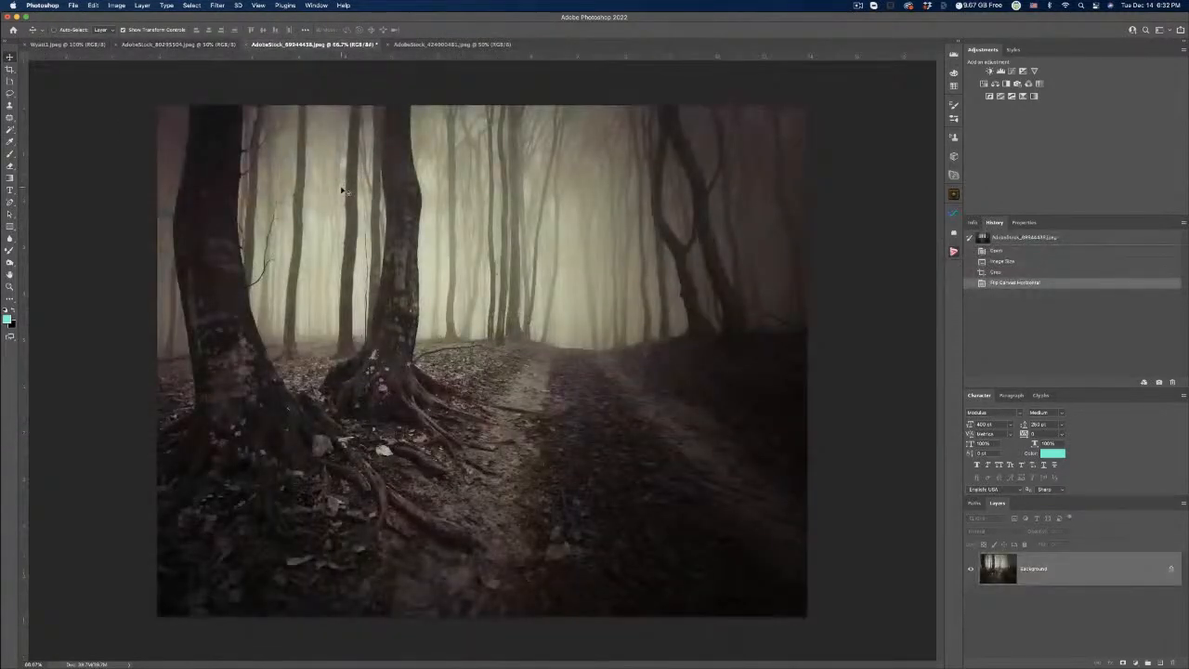
key(super+v)
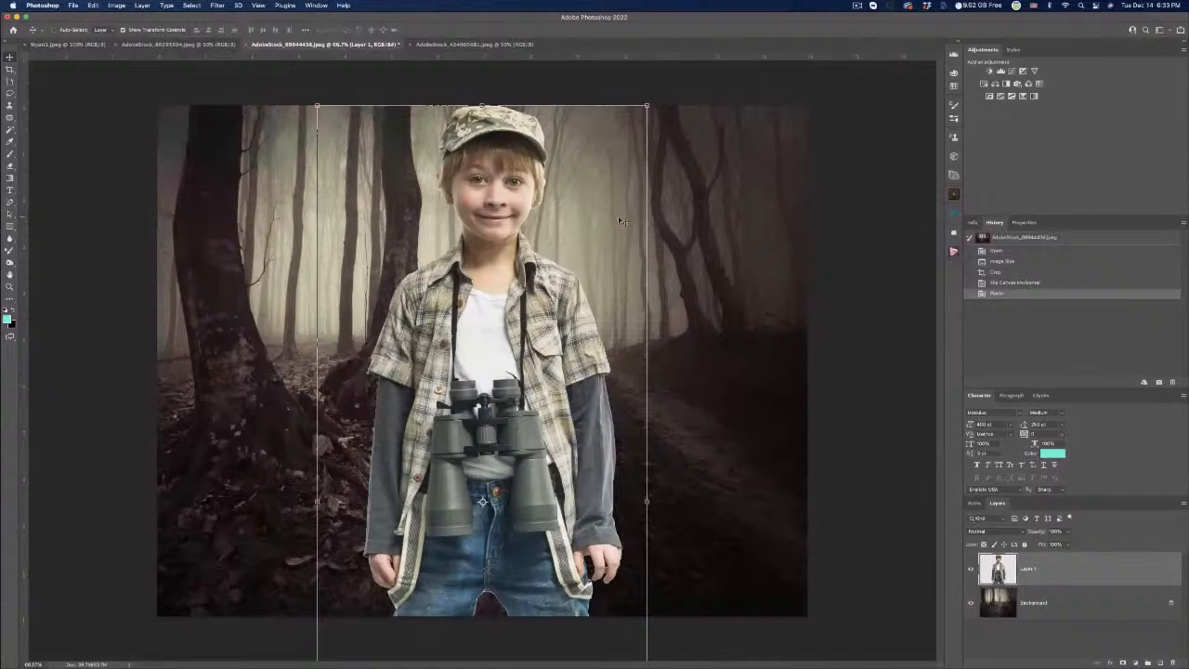
drag(646, 105, 519, 412)
drag(433, 456, 585, 198)
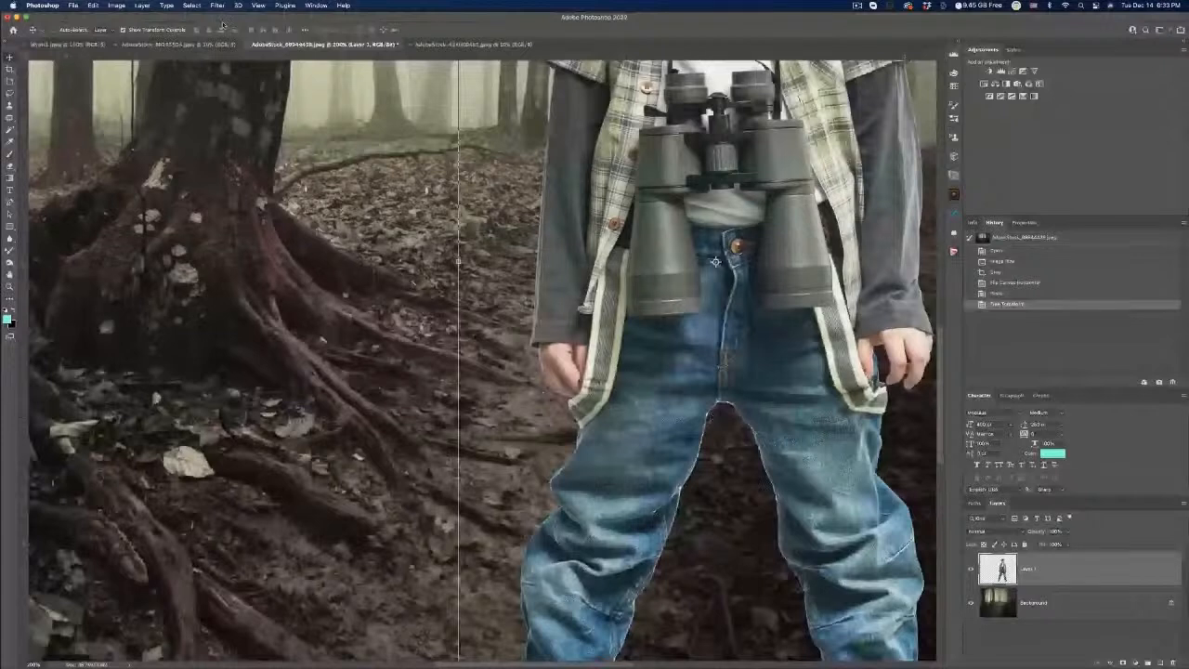
Defringe the boy's layer to remove the white edge left around his cutout.
click(191, 7)
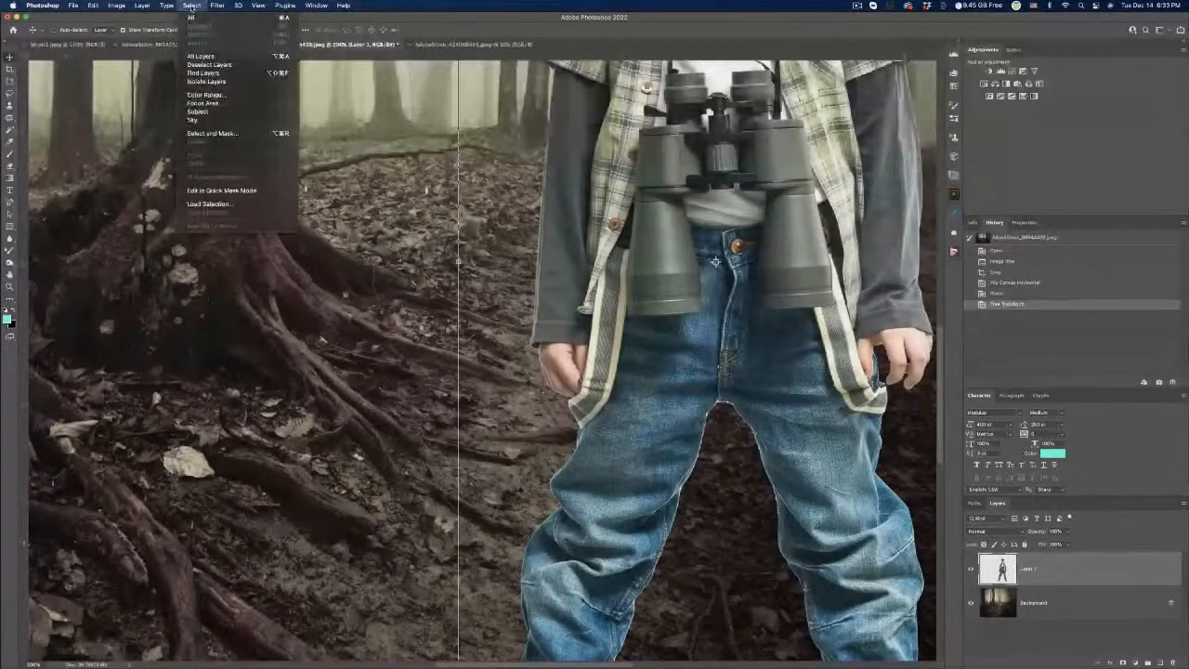
mouse_move(146, 7)
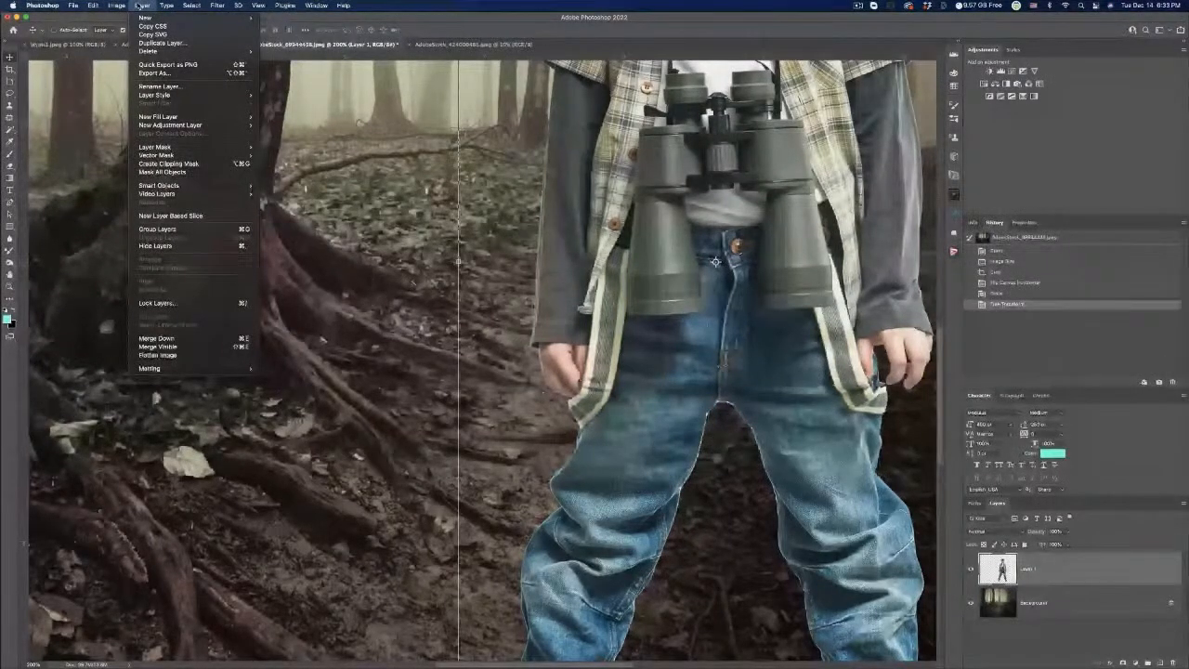
mouse_move(190, 5)
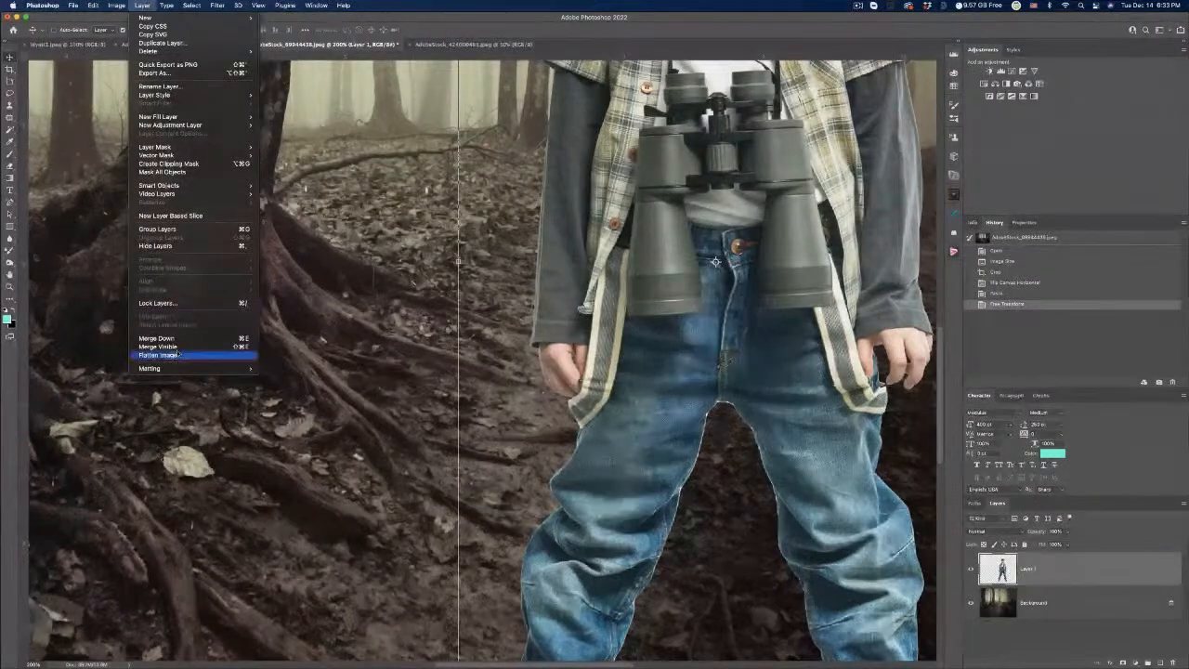
mouse_move(172, 368)
click(278, 377)
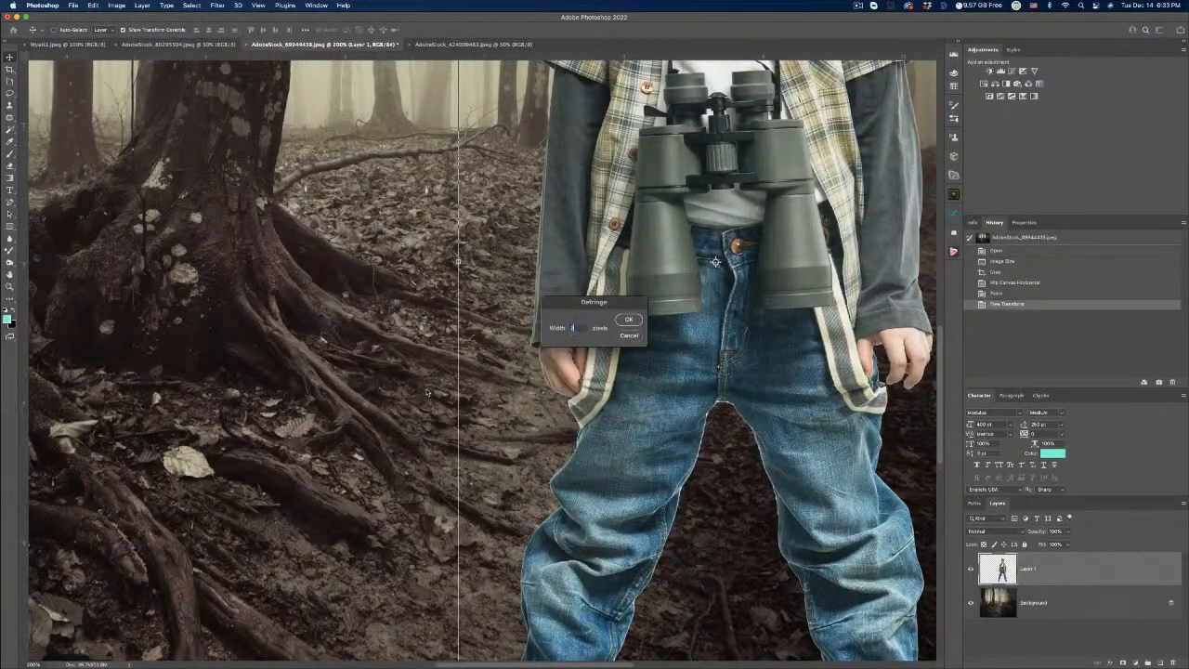
click(631, 322)
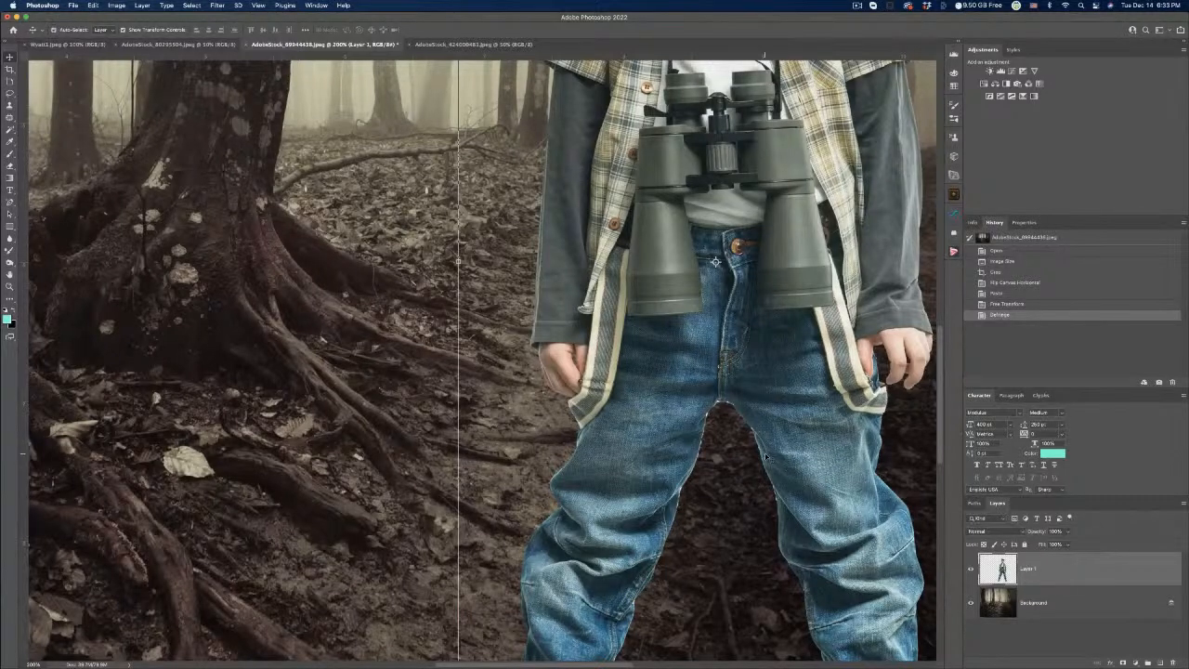
Flip the boy's layer horizontally in the forest image.
key(super+minus)
key(super+minus)
key(super+minus)
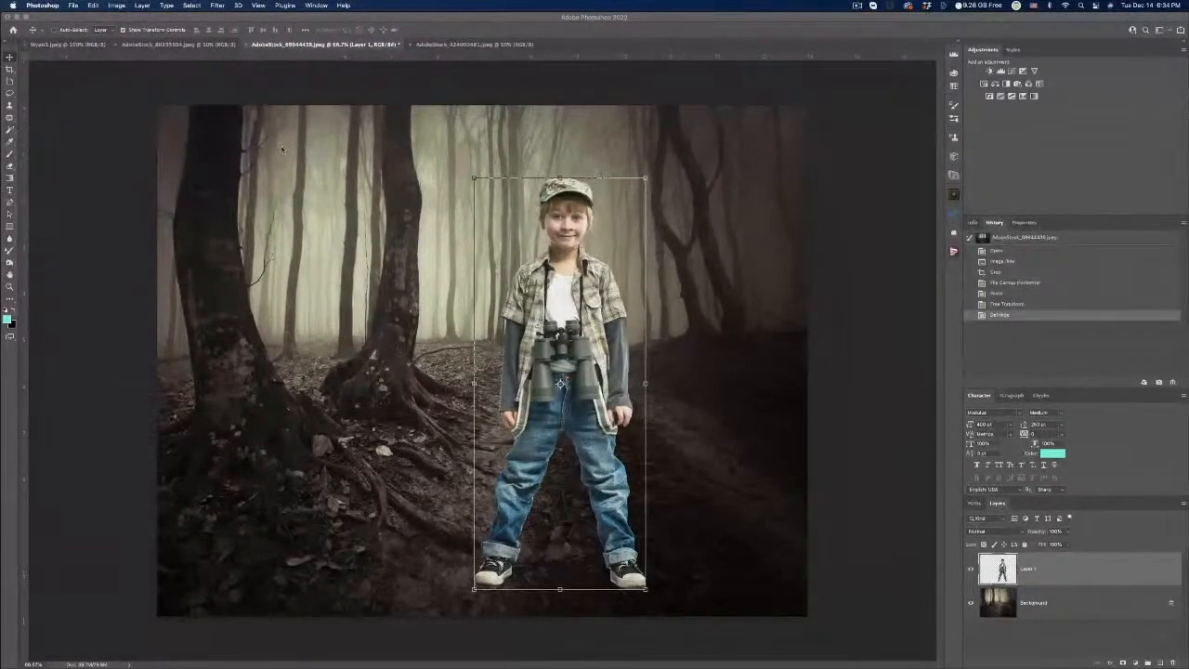
click(96, 8)
mouse_move(139, 210)
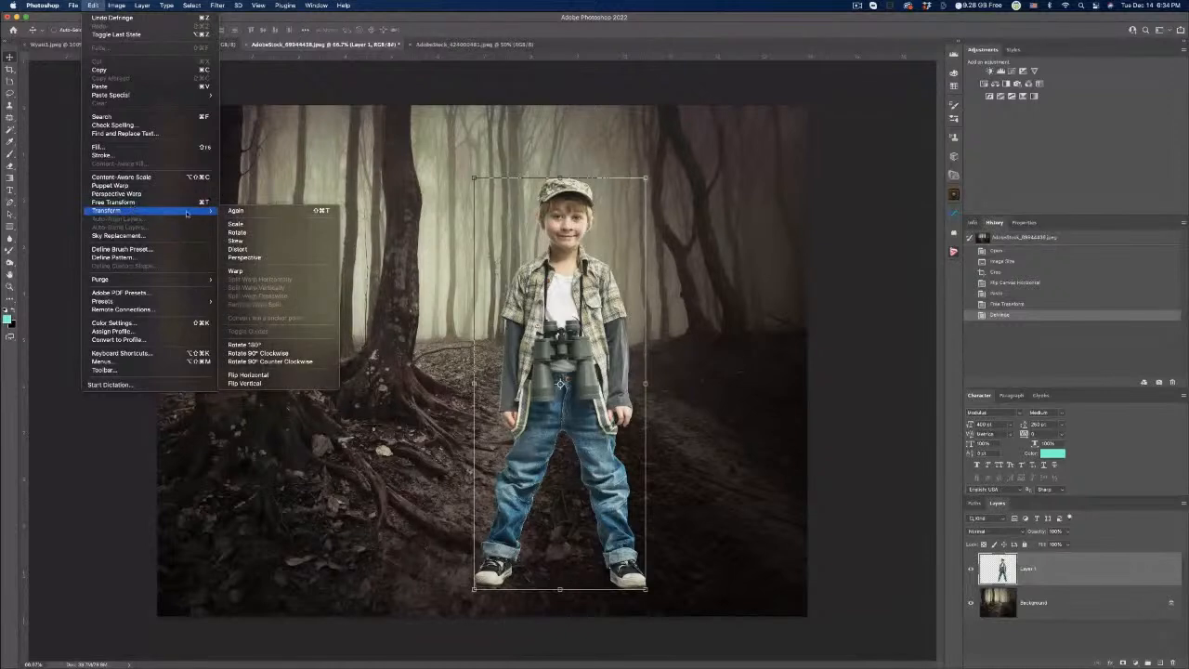
click(283, 376)
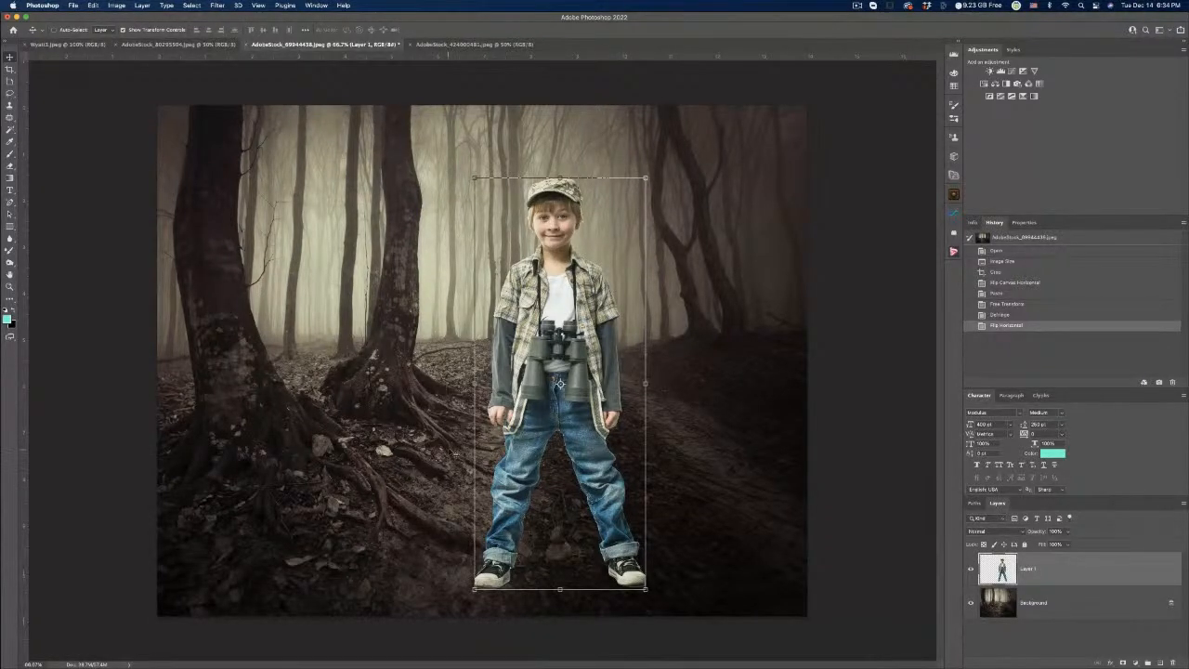
Select both white wolves and the rock in the wolf image with Select Subject.
click(470, 45)
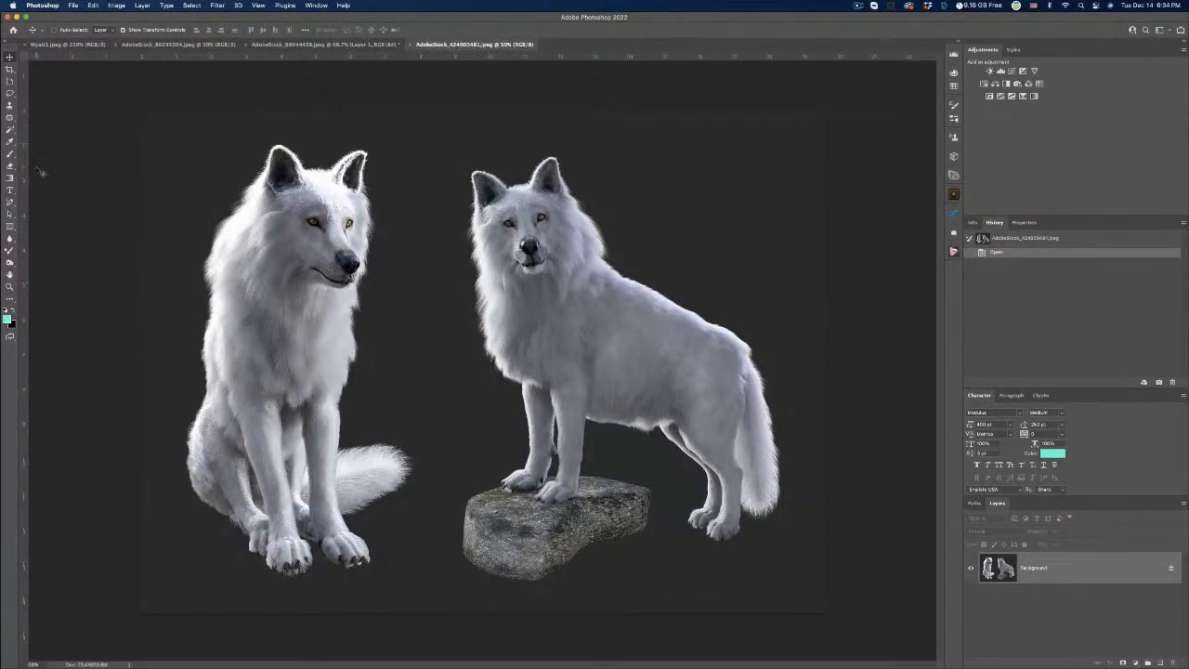
click(11, 131)
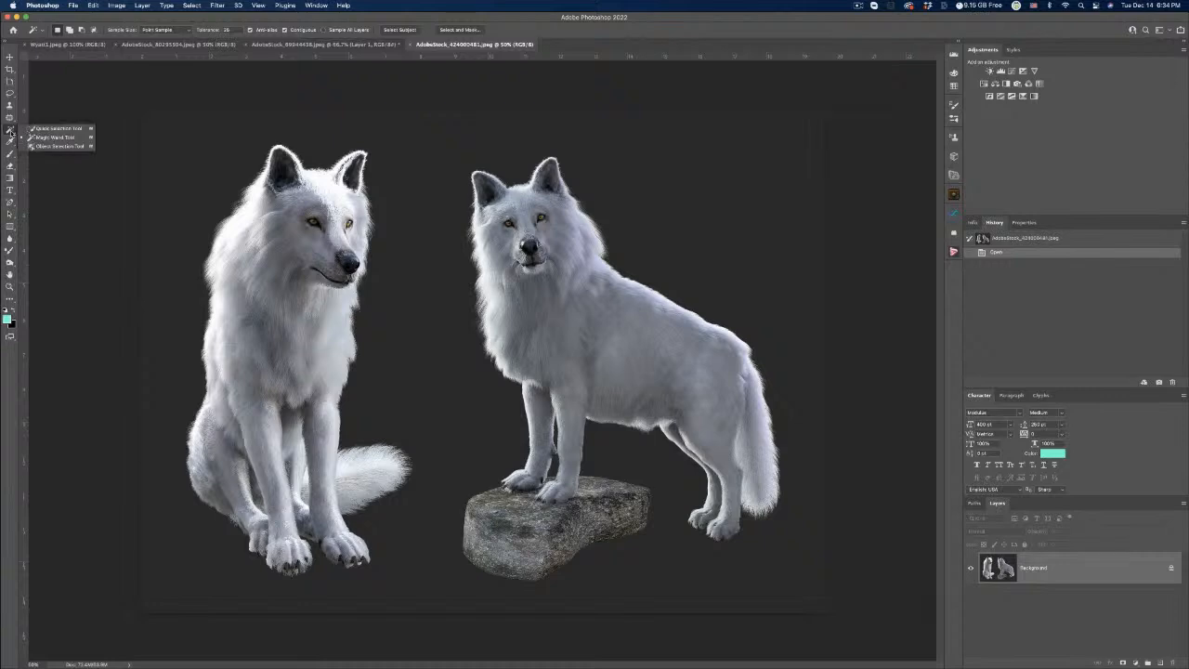
click(61, 145)
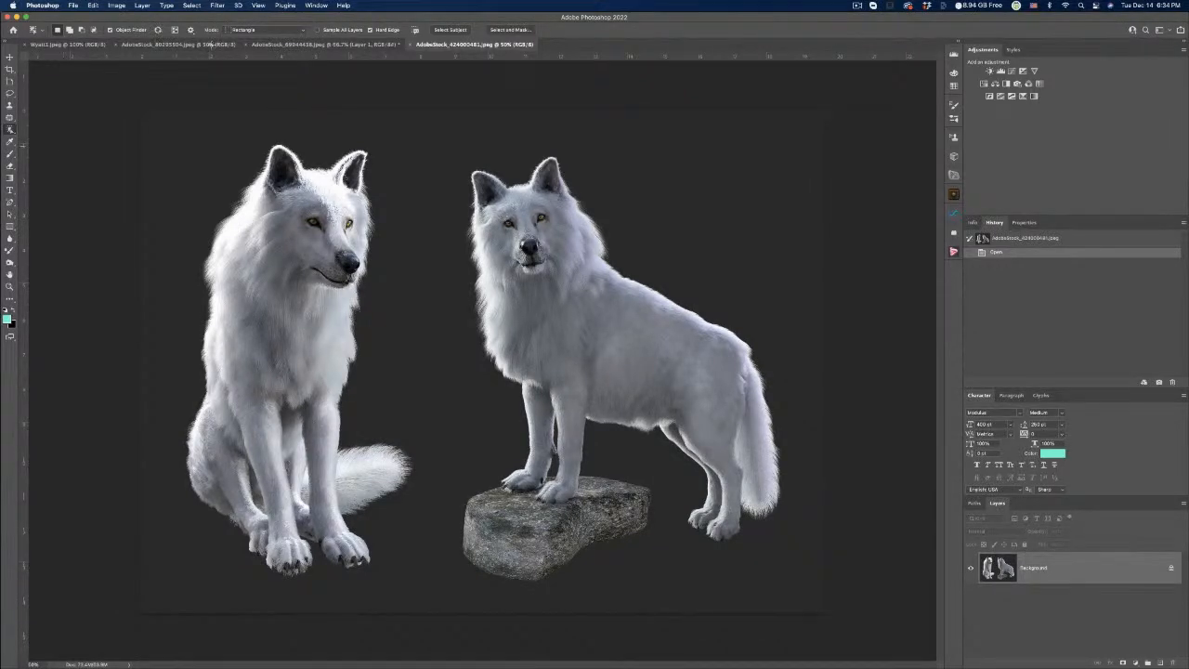
click(191, 5)
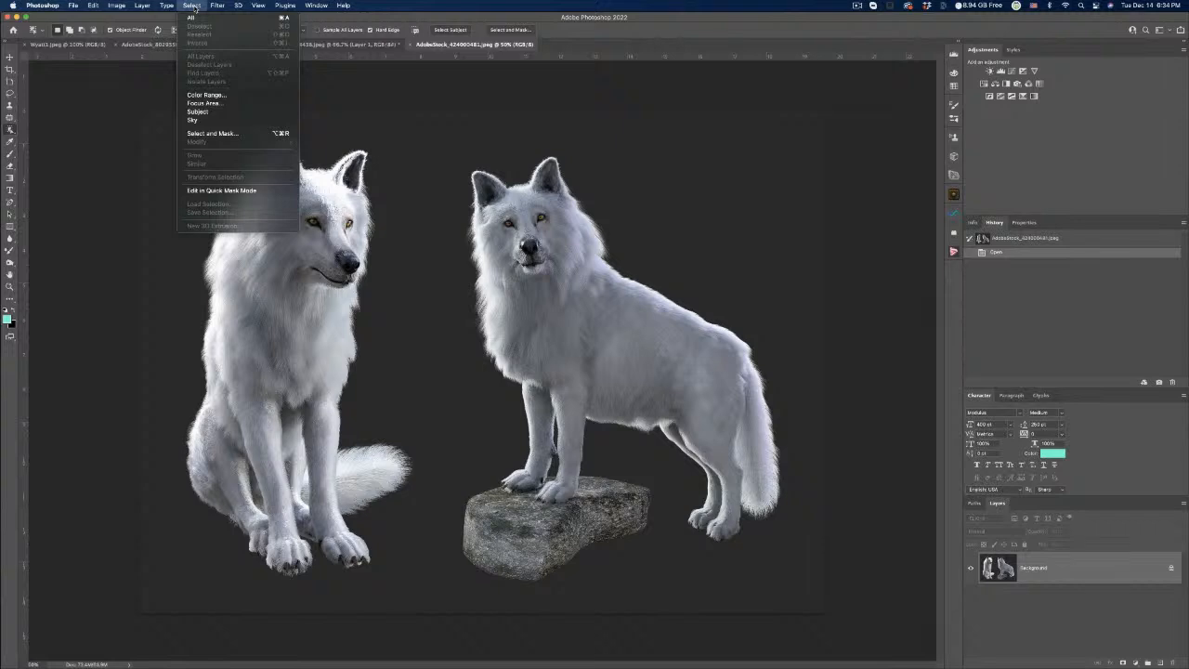
click(211, 113)
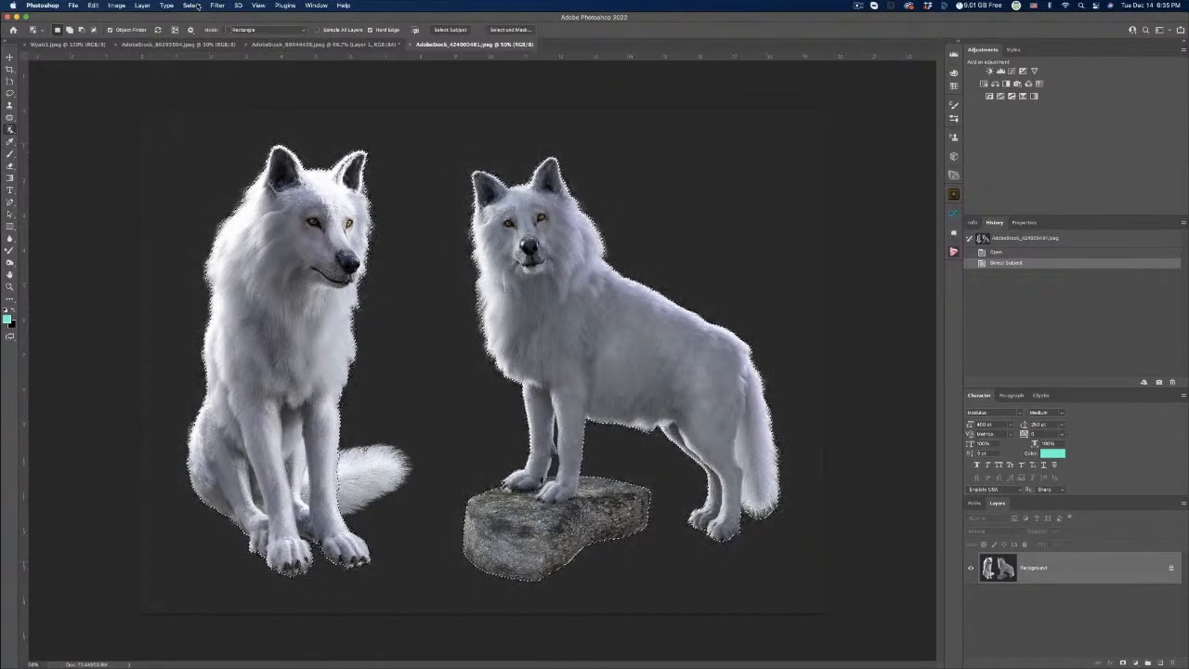
click(191, 5)
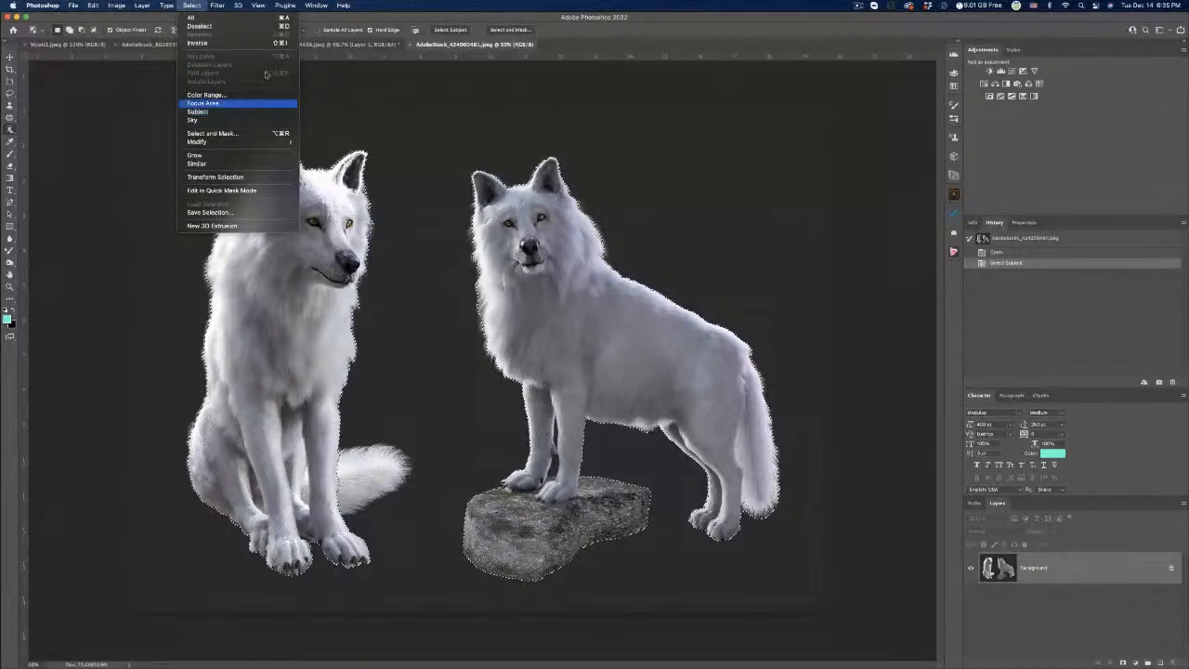
click(384, 83)
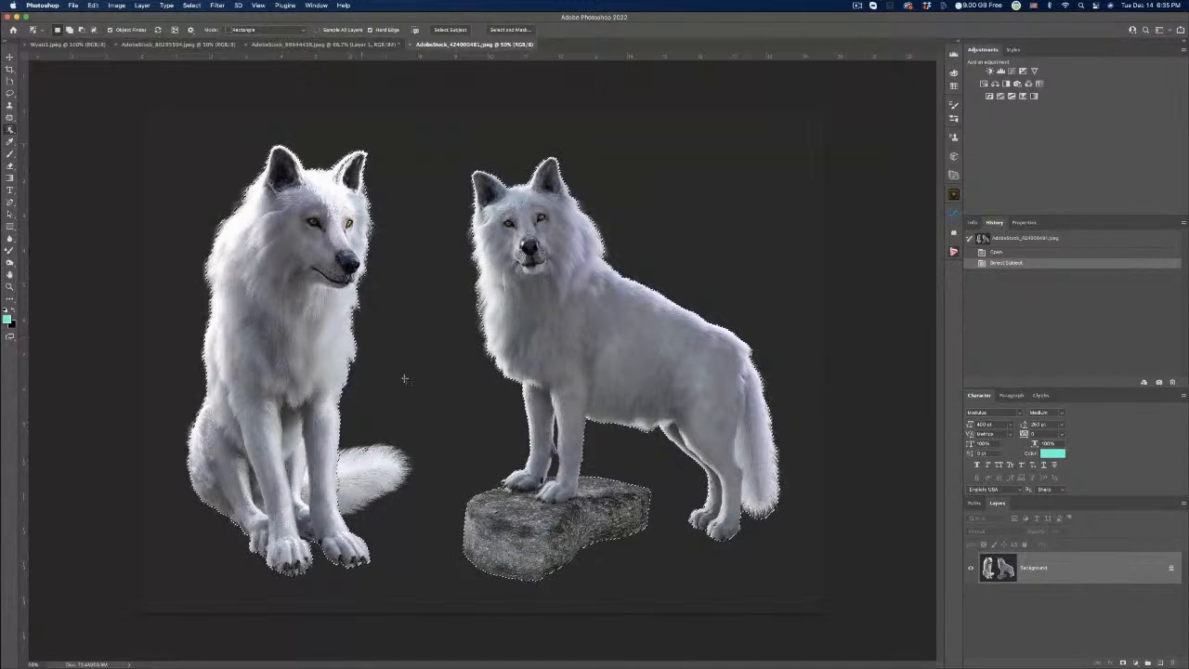
Copy the selected wolves into the forest image and scale them down so they flank the boy.
click(9, 57)
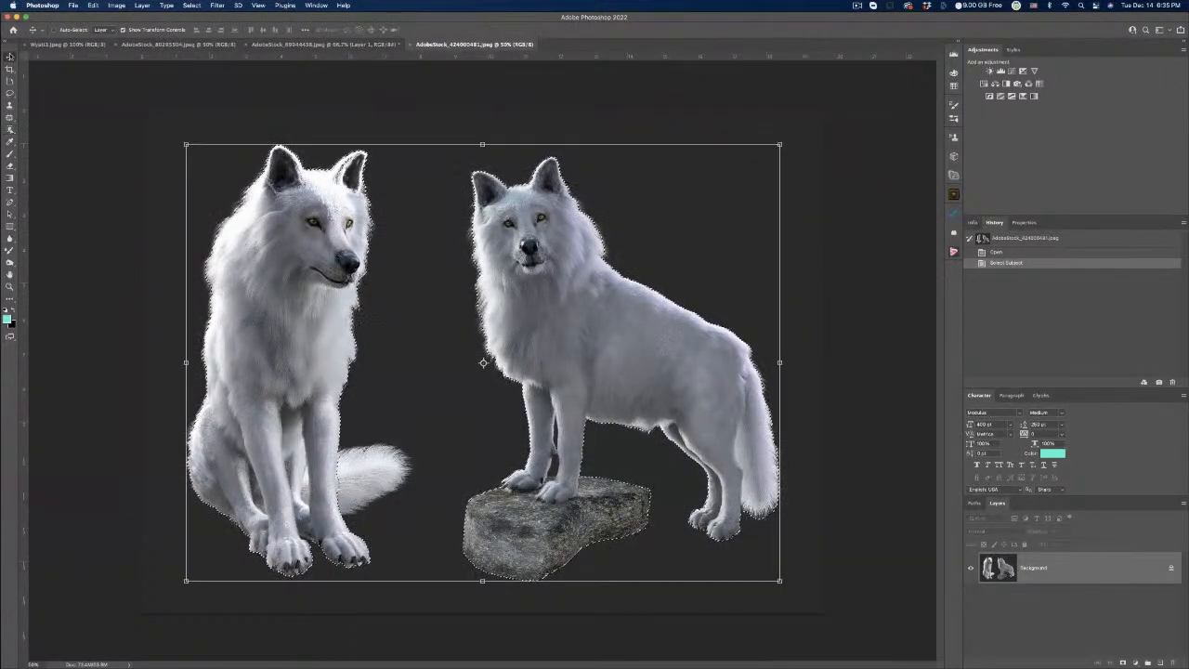
click(325, 43)
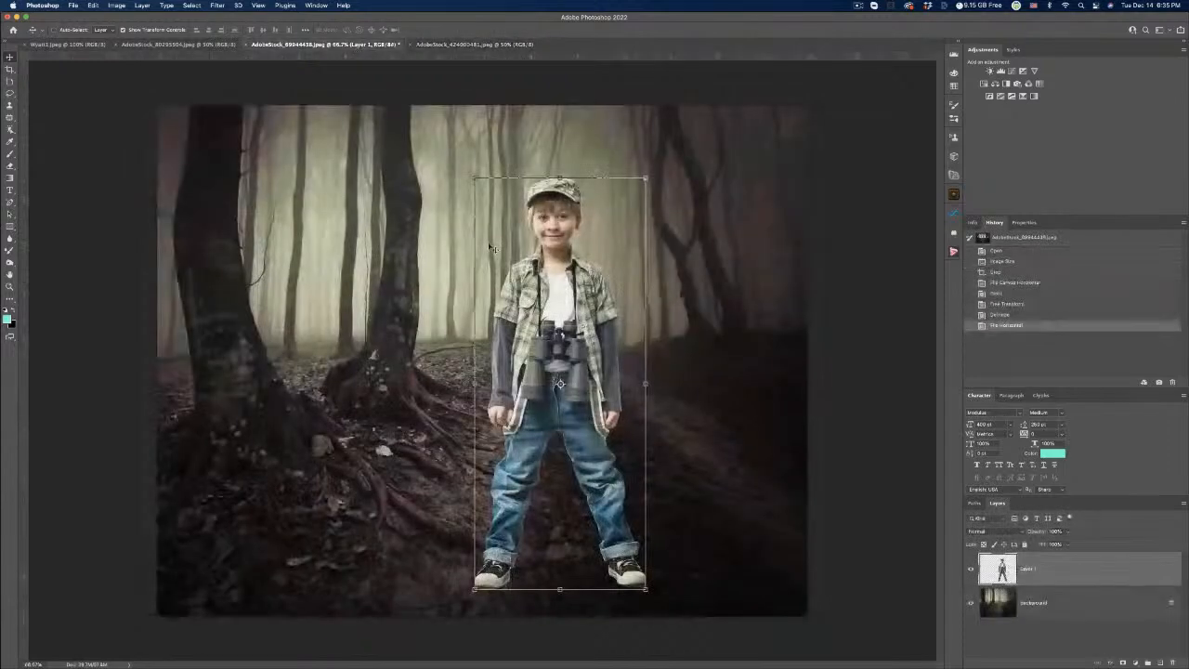
key(super+v)
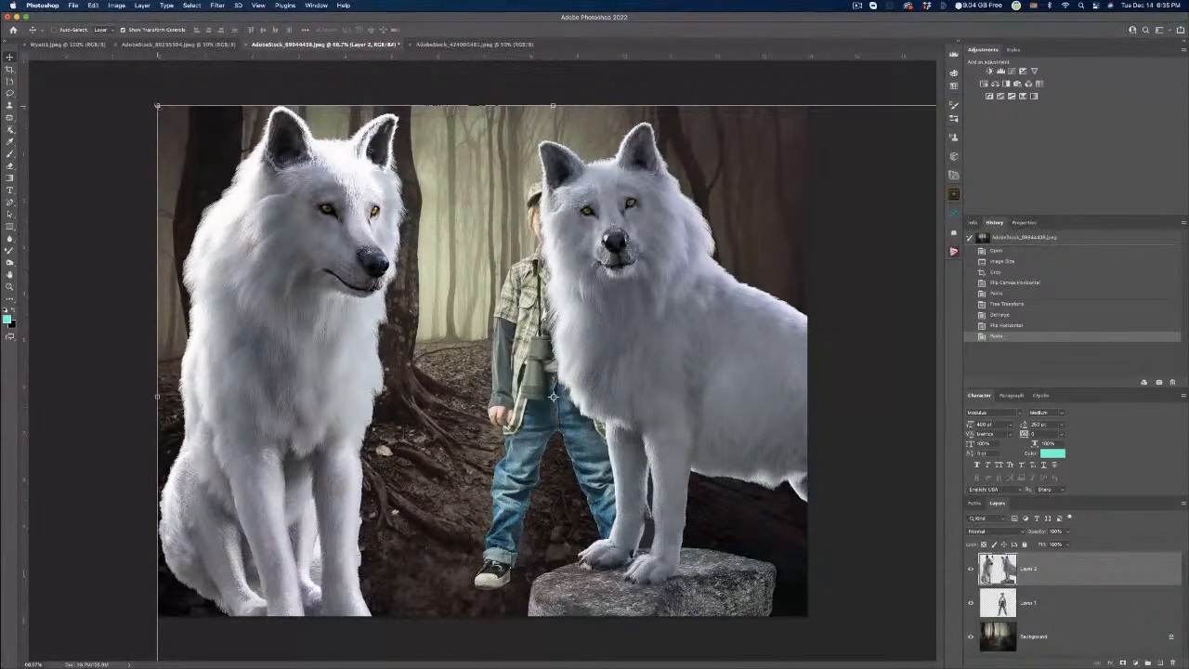
drag(157, 106, 350, 249)
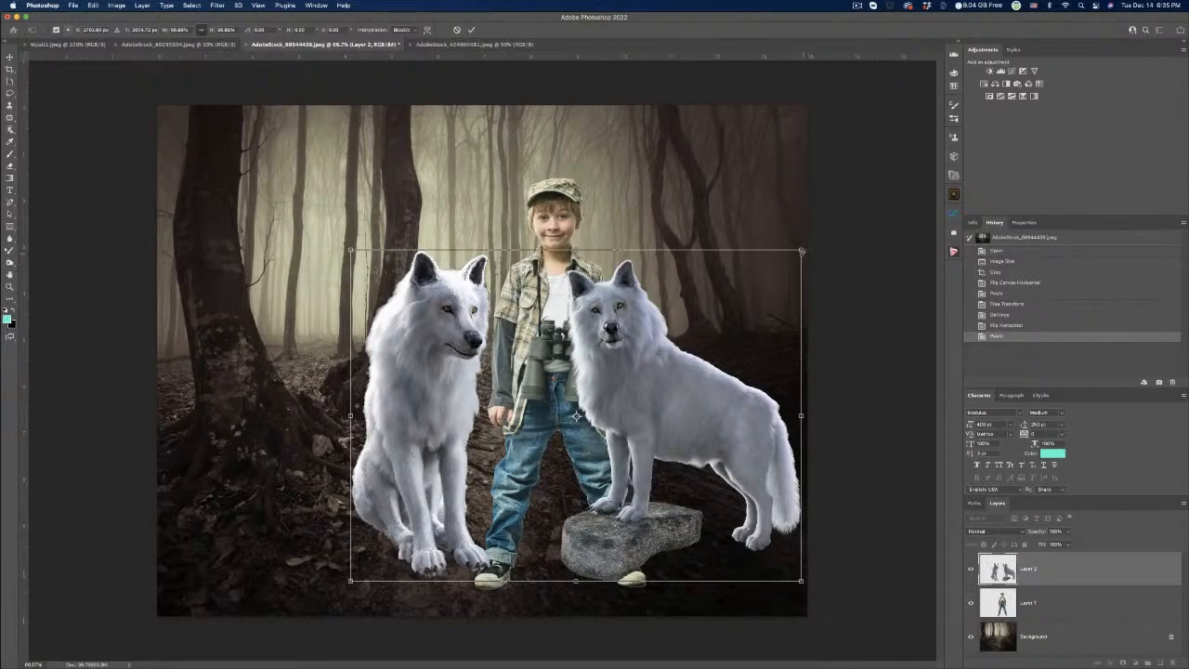
drag(801, 250, 788, 259)
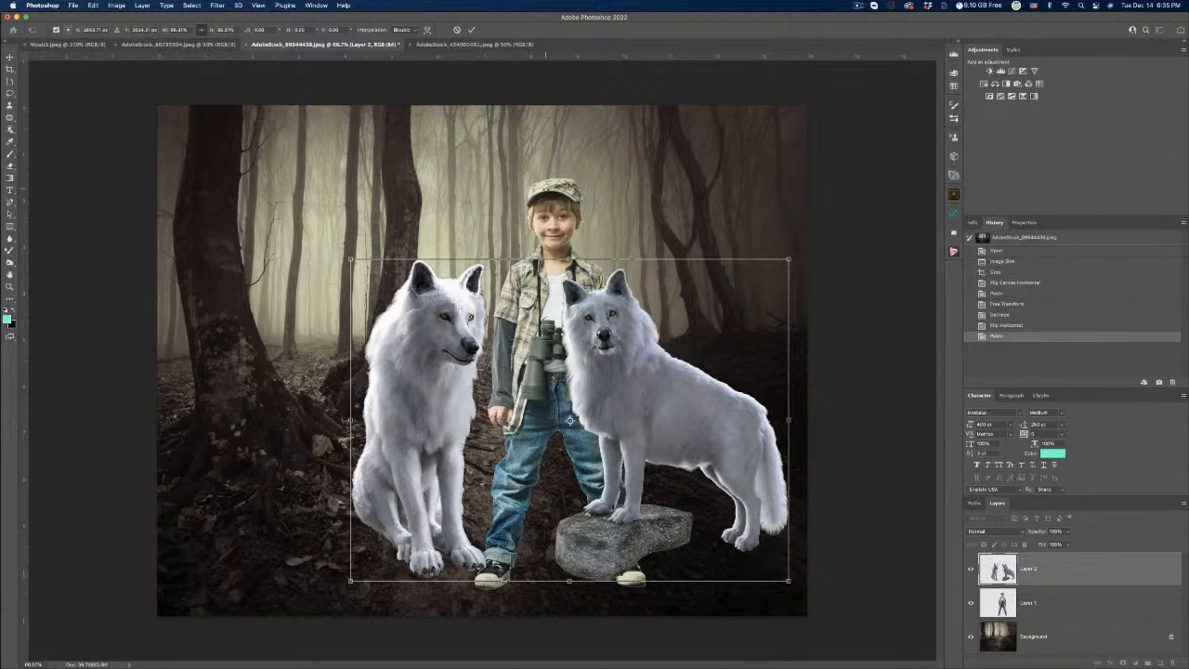
key(Return)
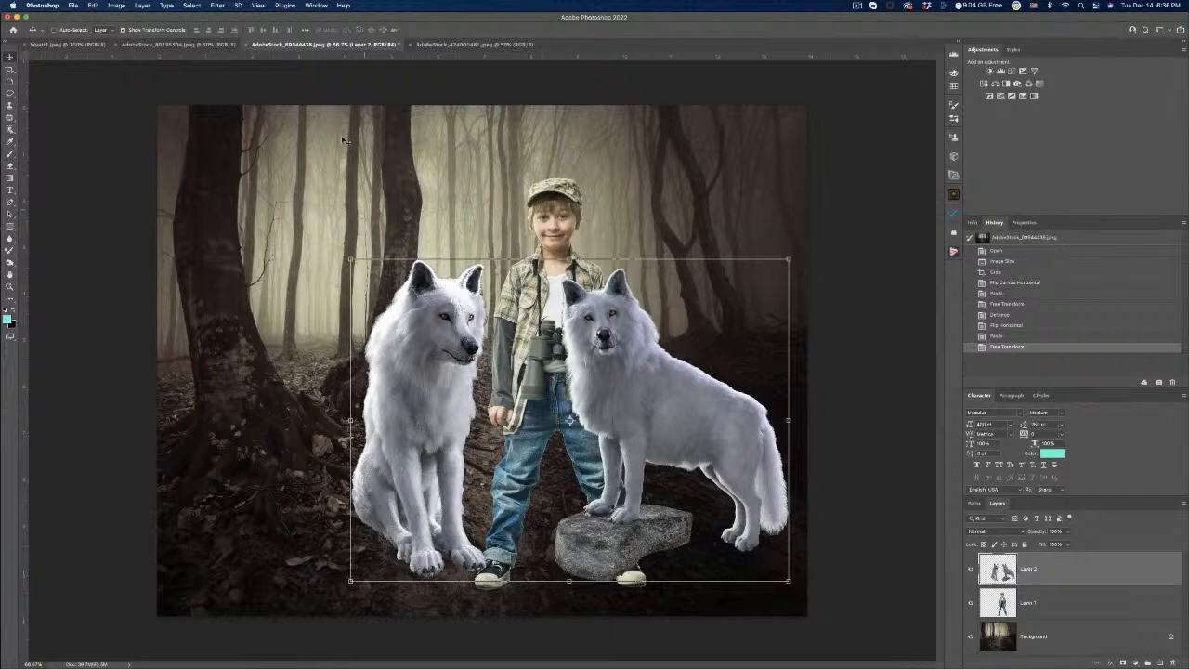
Close the wolf image and the source image of the boy with binoculars.
click(463, 46)
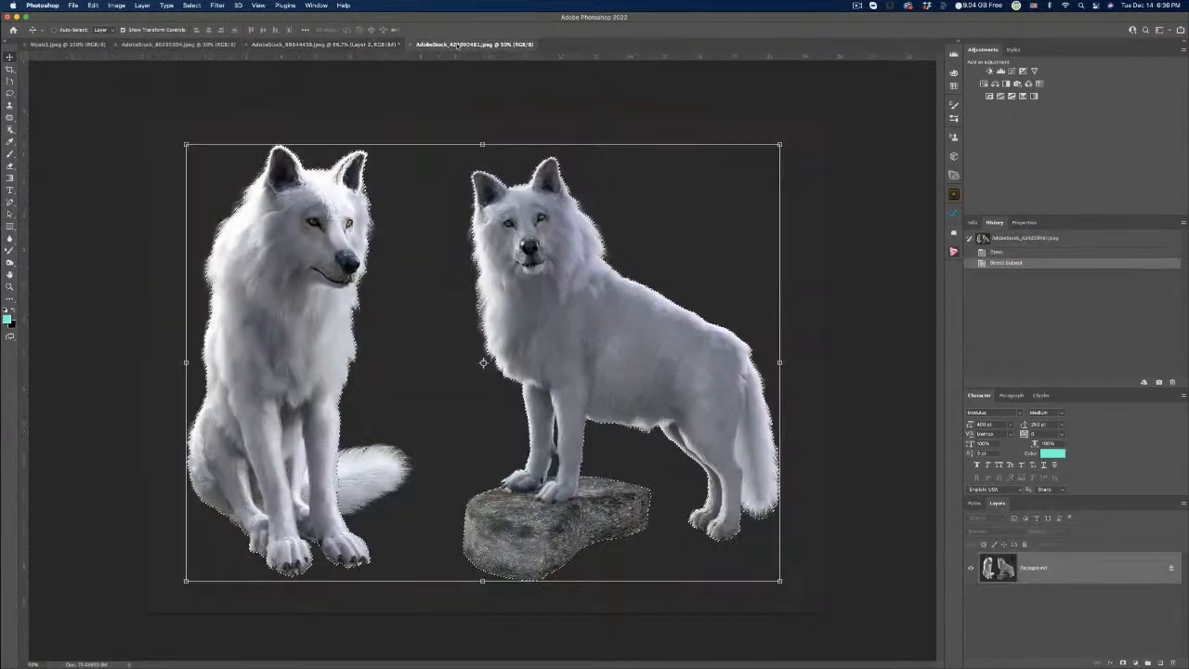
click(410, 44)
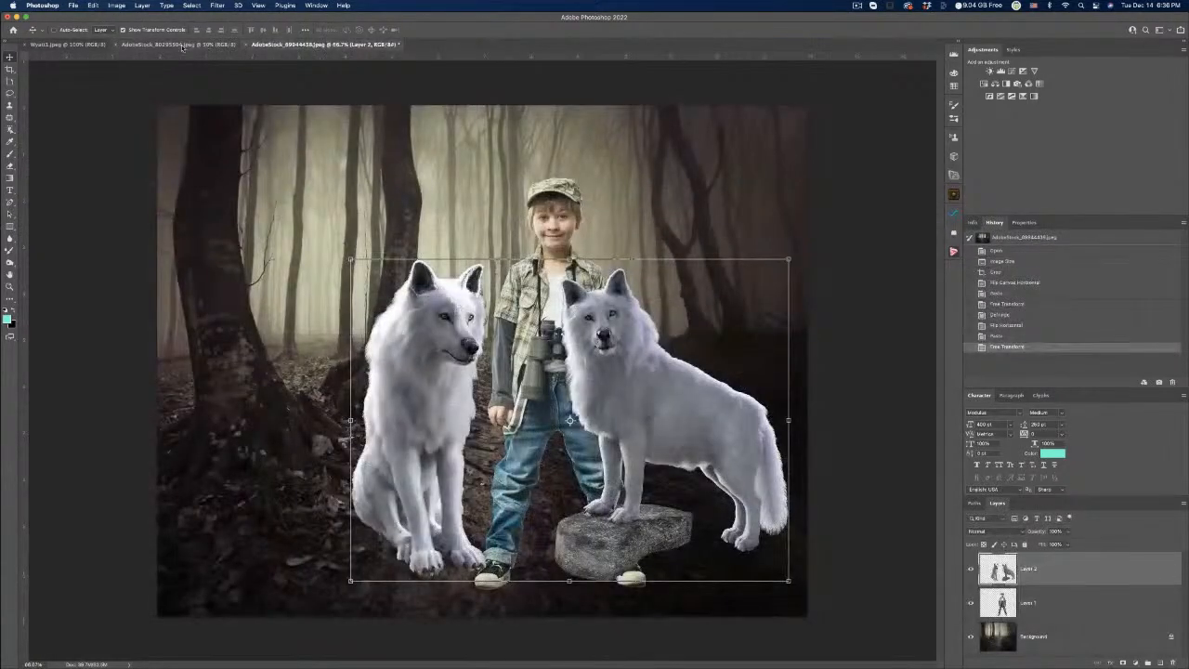
click(183, 44)
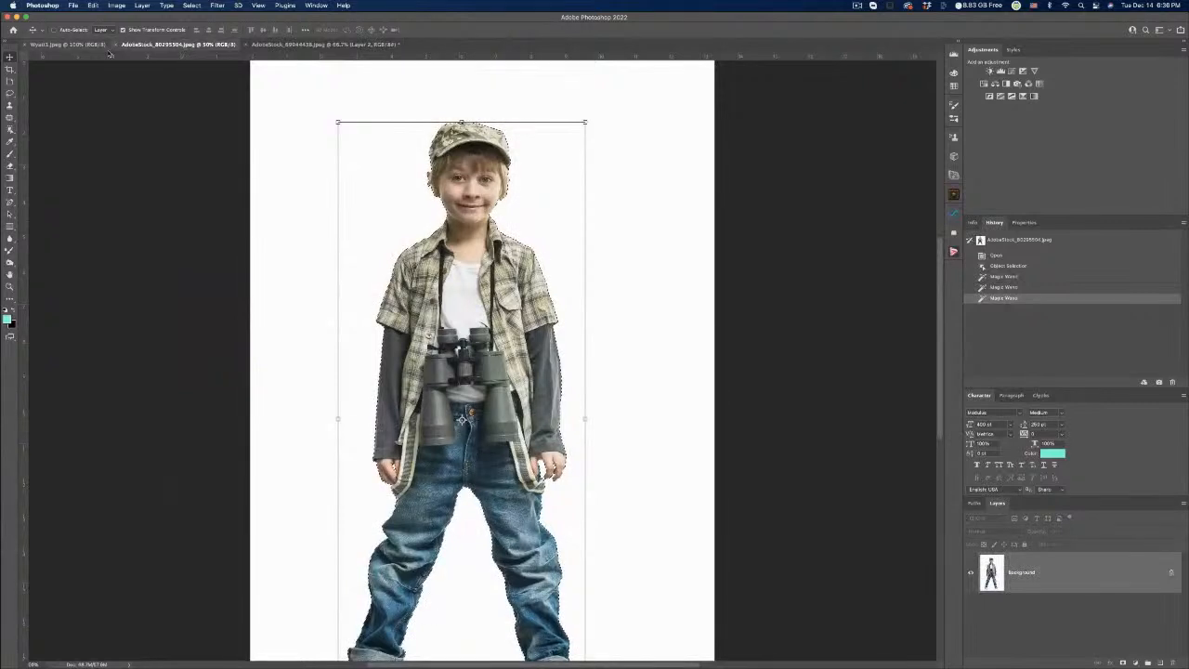
click(115, 45)
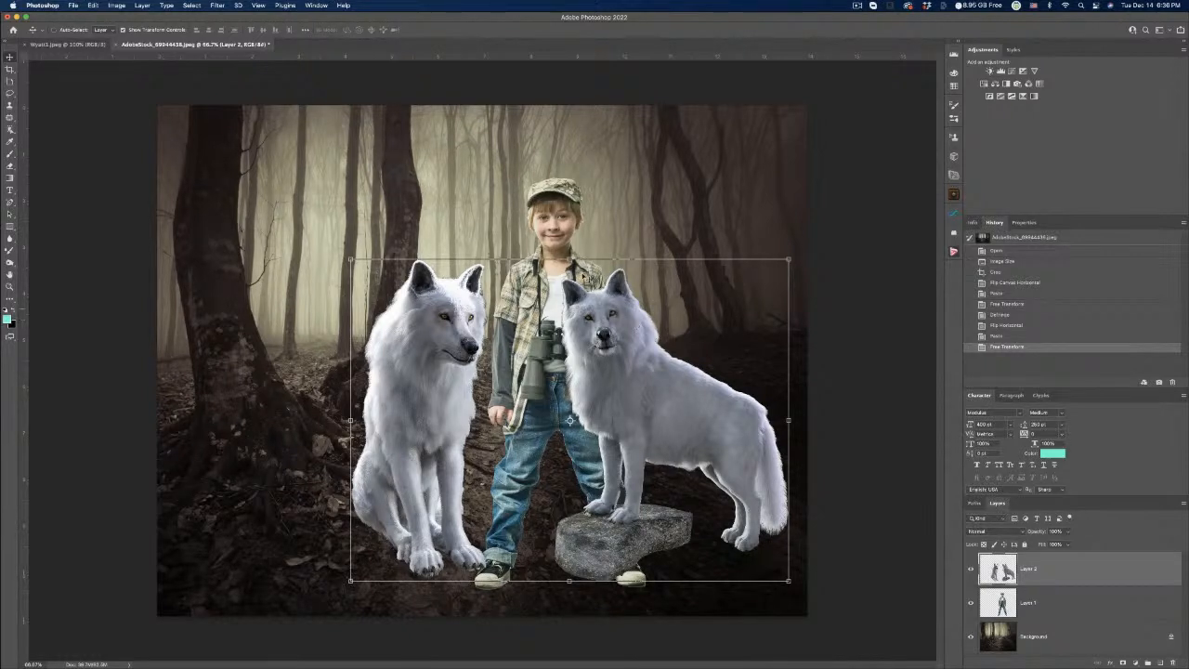
Select the head of the boy in the red plaid shirt in his portrait using the Object Selection tool.
click(74, 45)
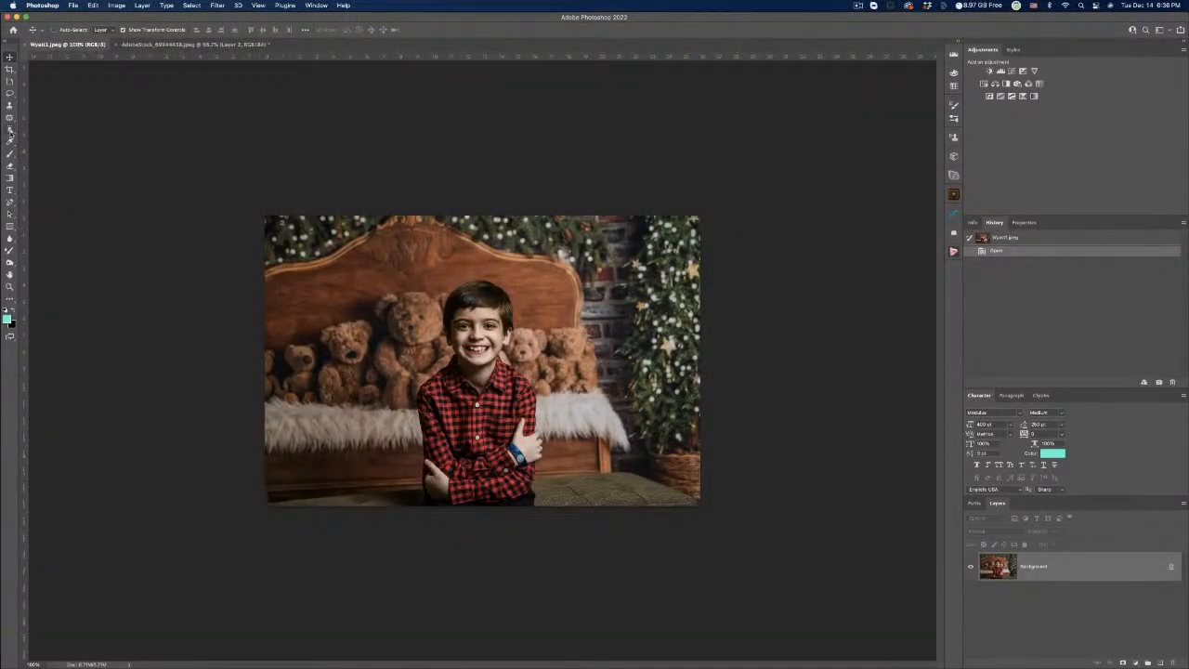
click(9, 130)
click(69, 146)
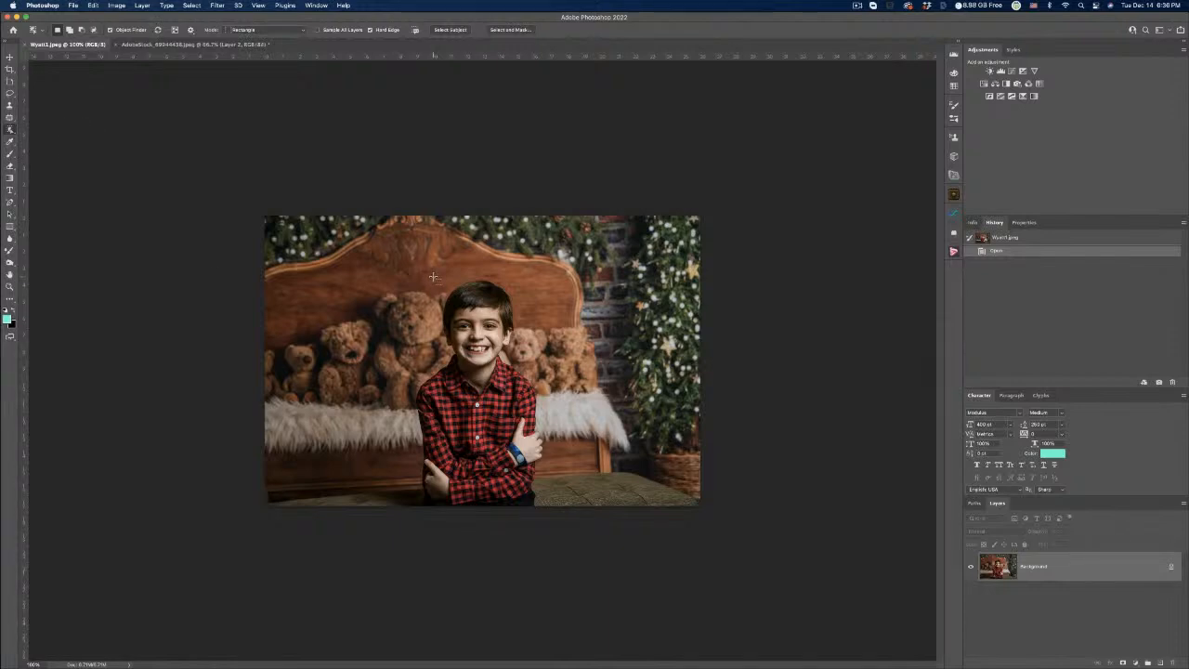
drag(433, 277, 518, 382)
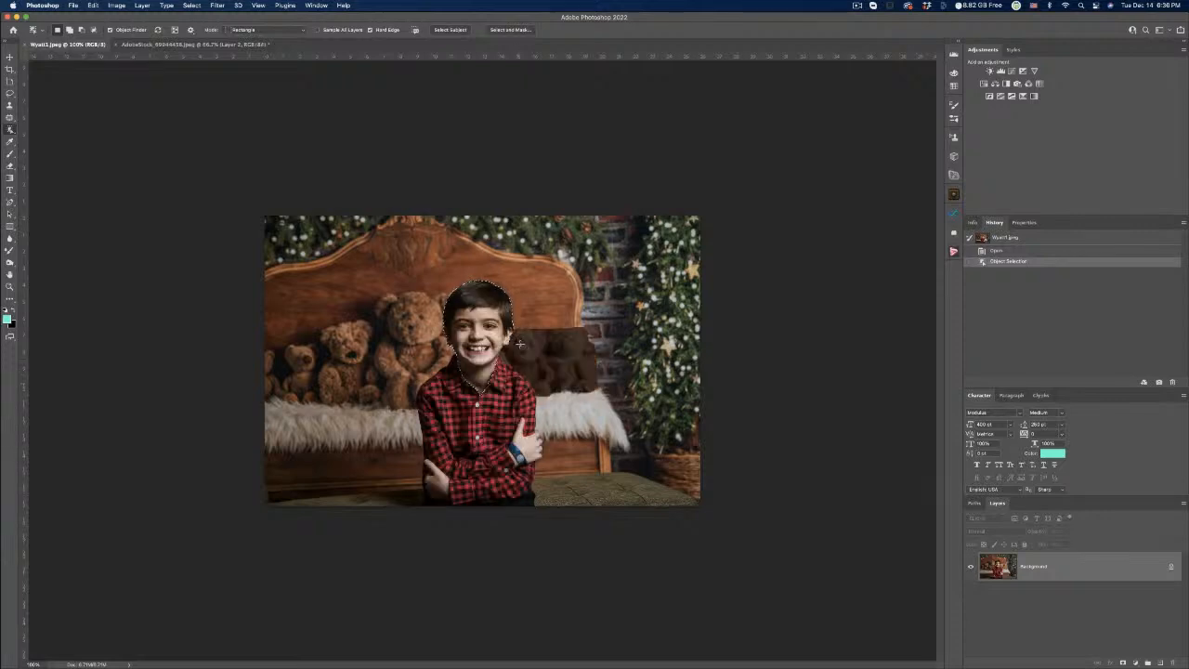
Copy the selected head from the portrait into the forest composite as a new layer.
click(9, 56)
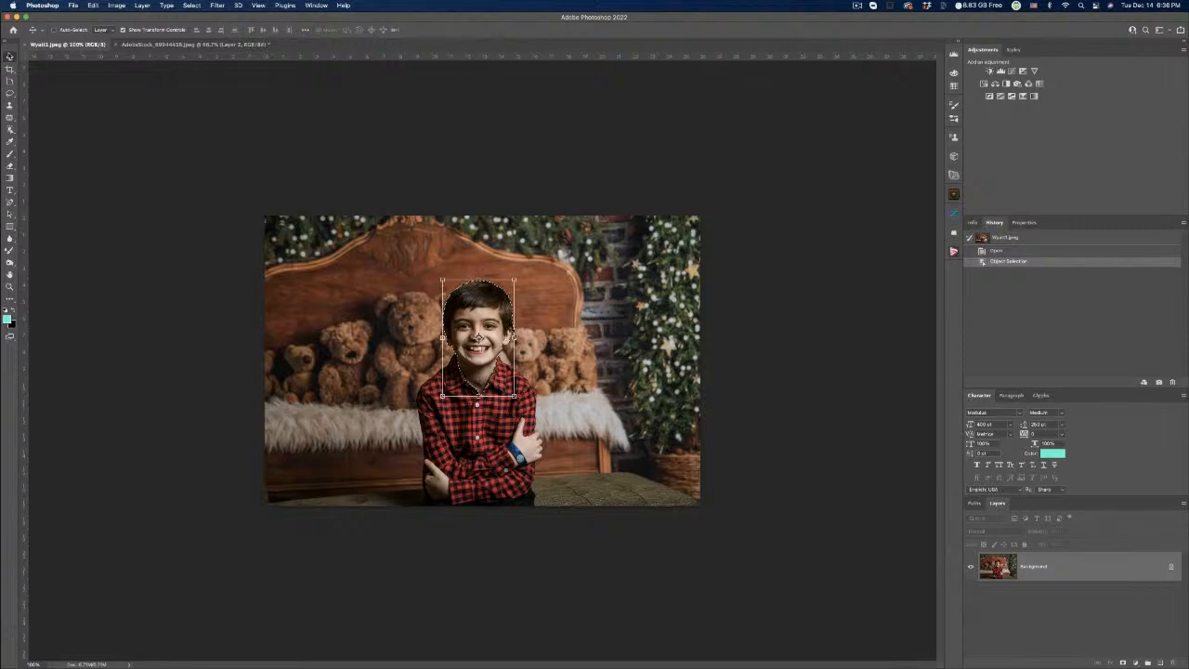
click(172, 43)
key(super+v)
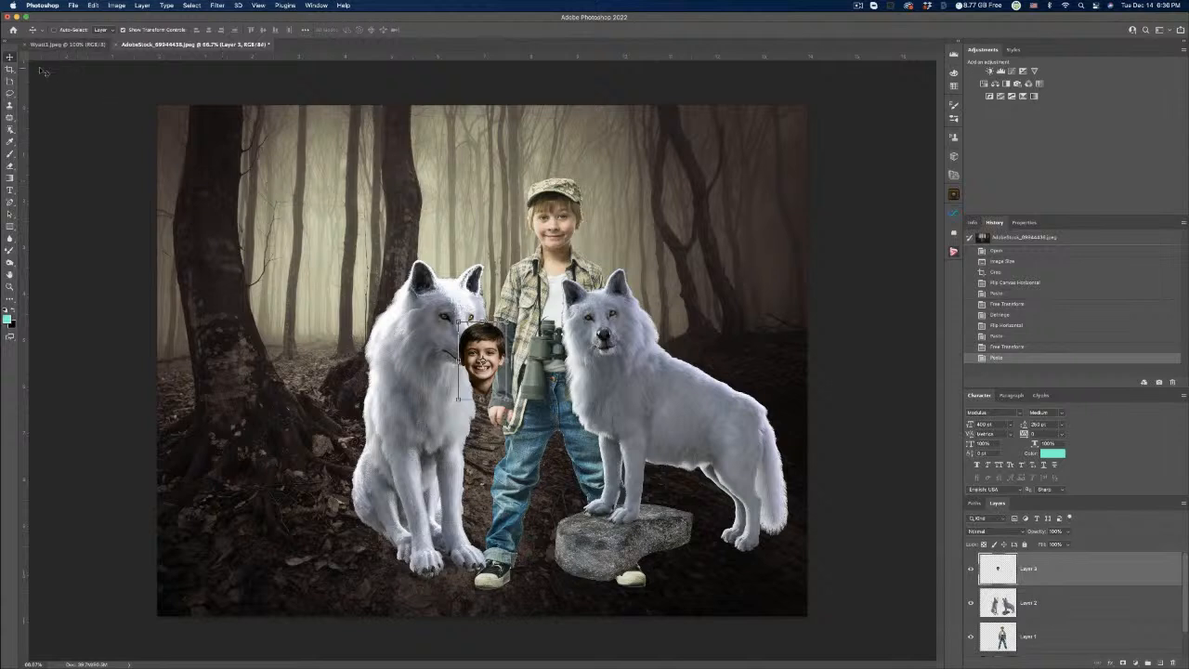
Scale the pasted head up to about 119% to match the boy's head size and place it beside his head.
drag(487, 346, 605, 228)
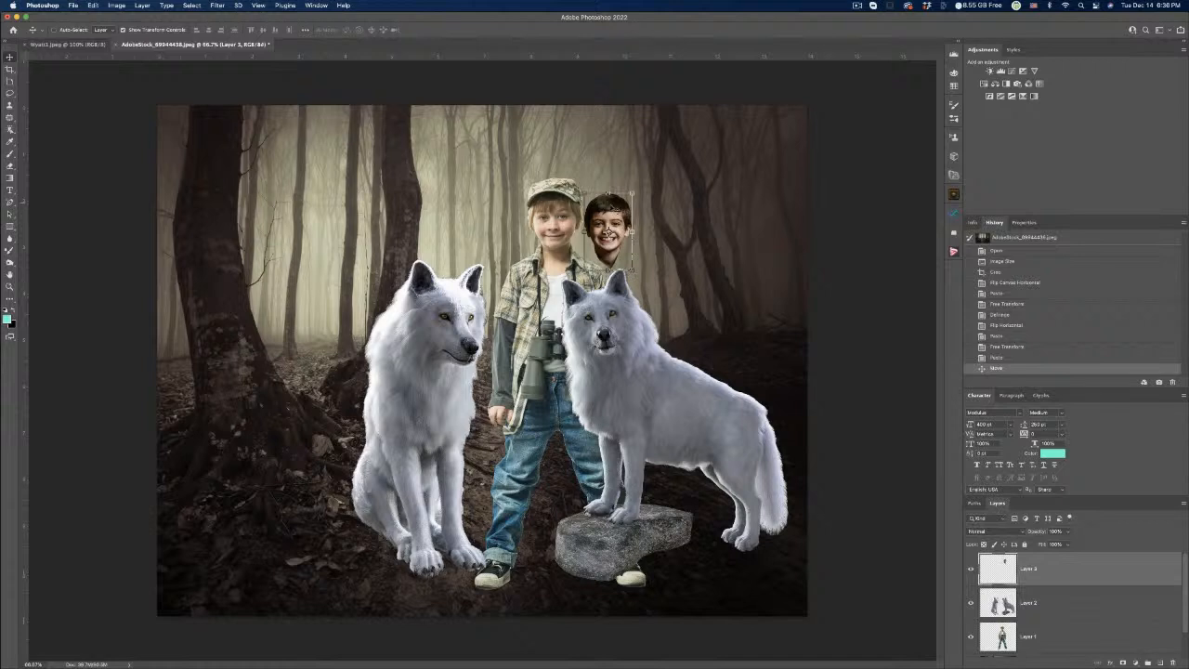
drag(605, 229, 545, 211)
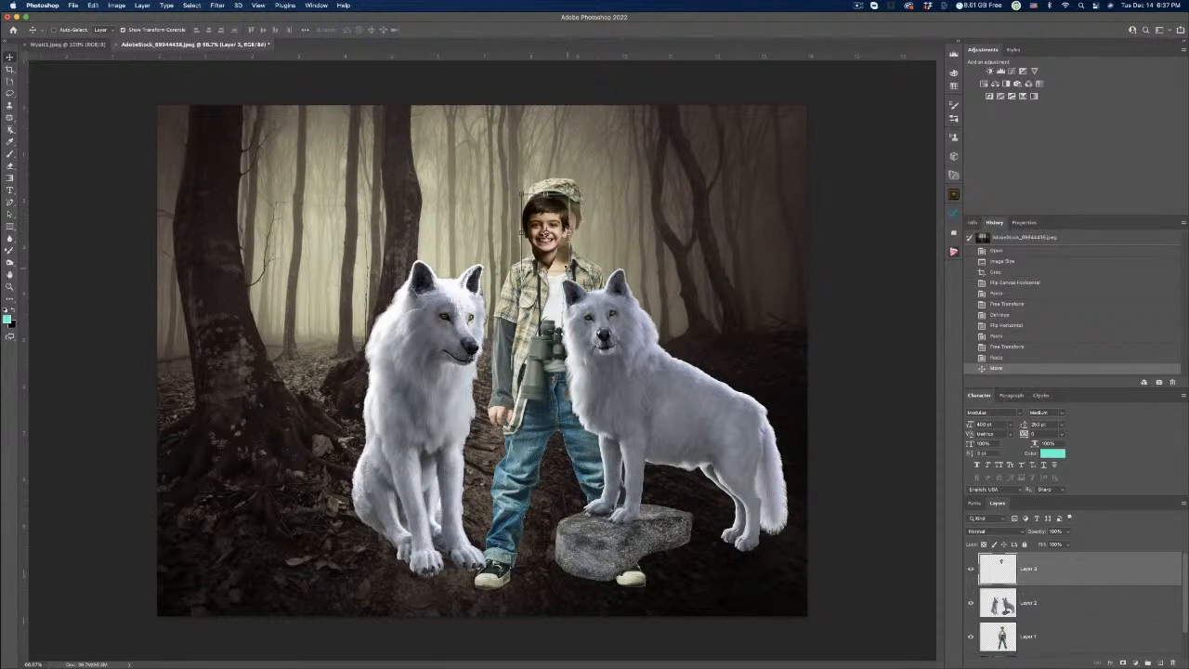
key(ctrl+t)
drag(569, 268, 585, 280)
drag(552, 214, 590, 216)
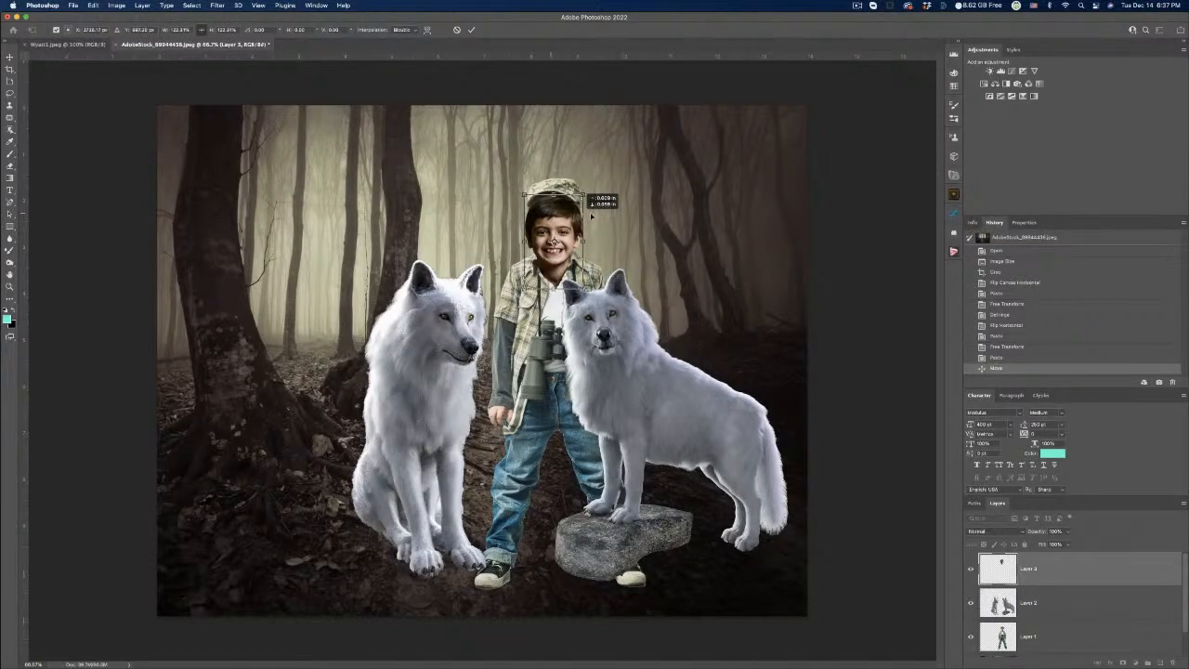
drag(590, 215, 618, 201)
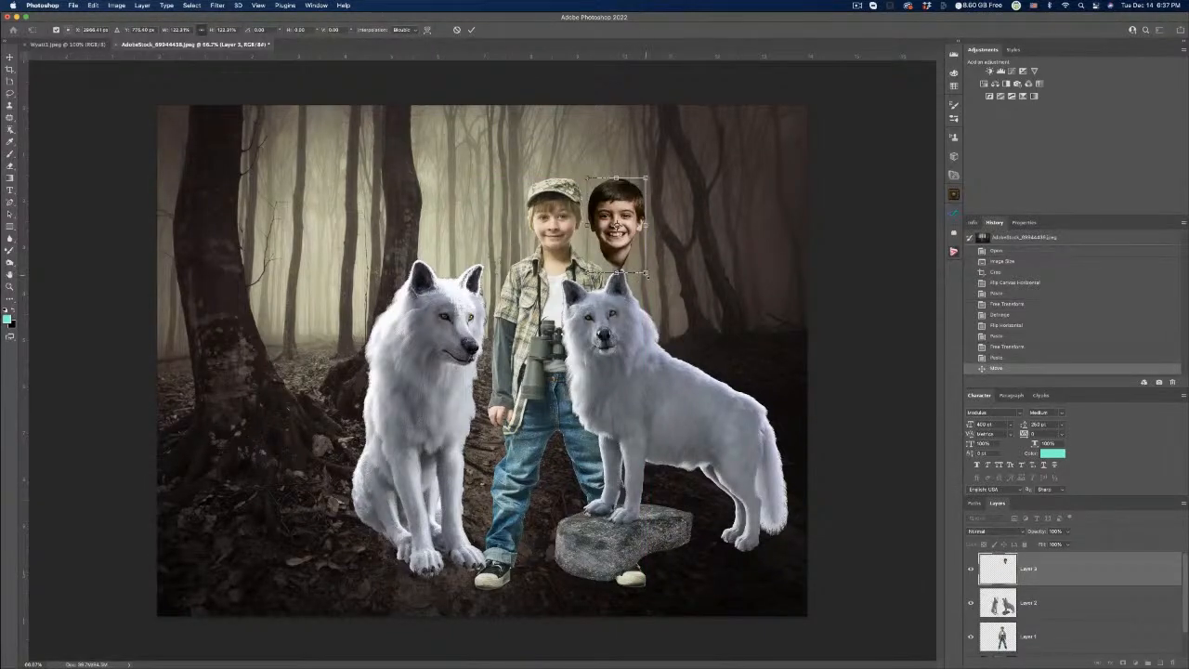
drag(647, 274, 644, 270)
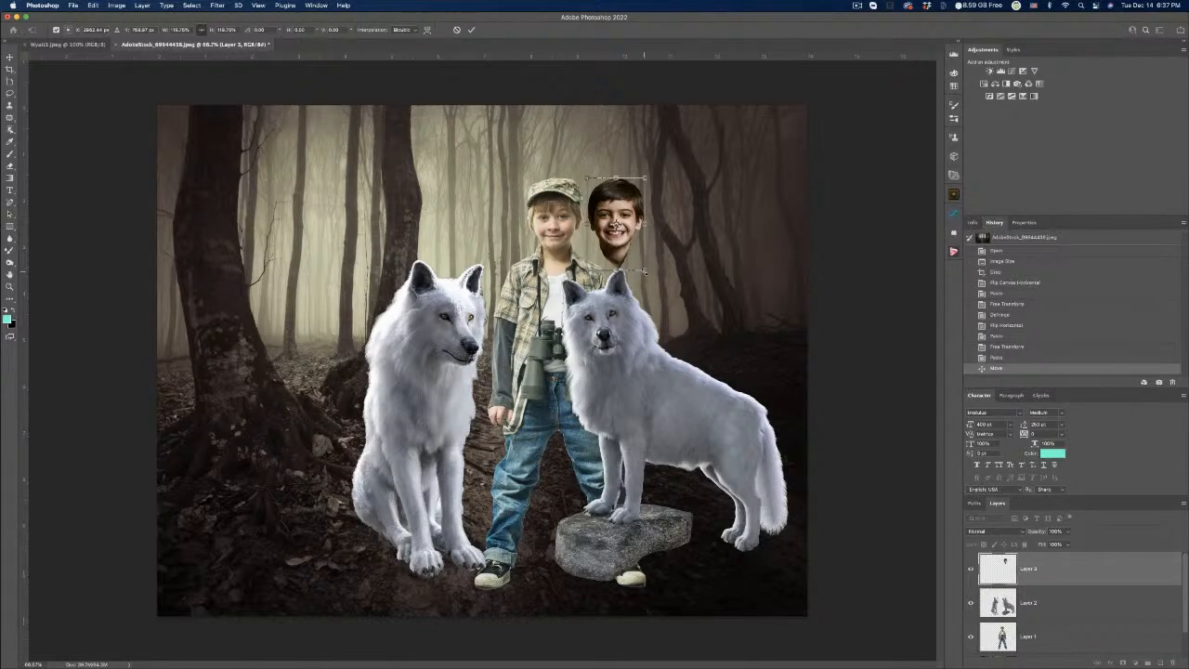
key(Return)
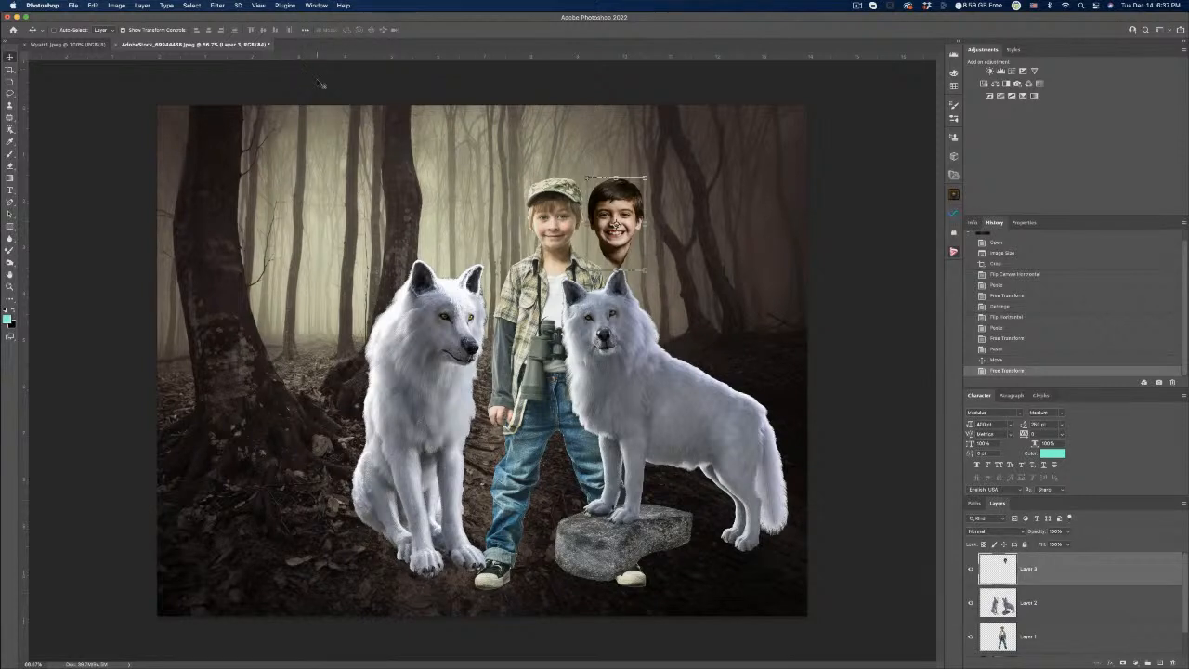
Reopen the recently used source images of the boy with binoculars and the two white wolves.
click(73, 6)
mouse_move(111, 51)
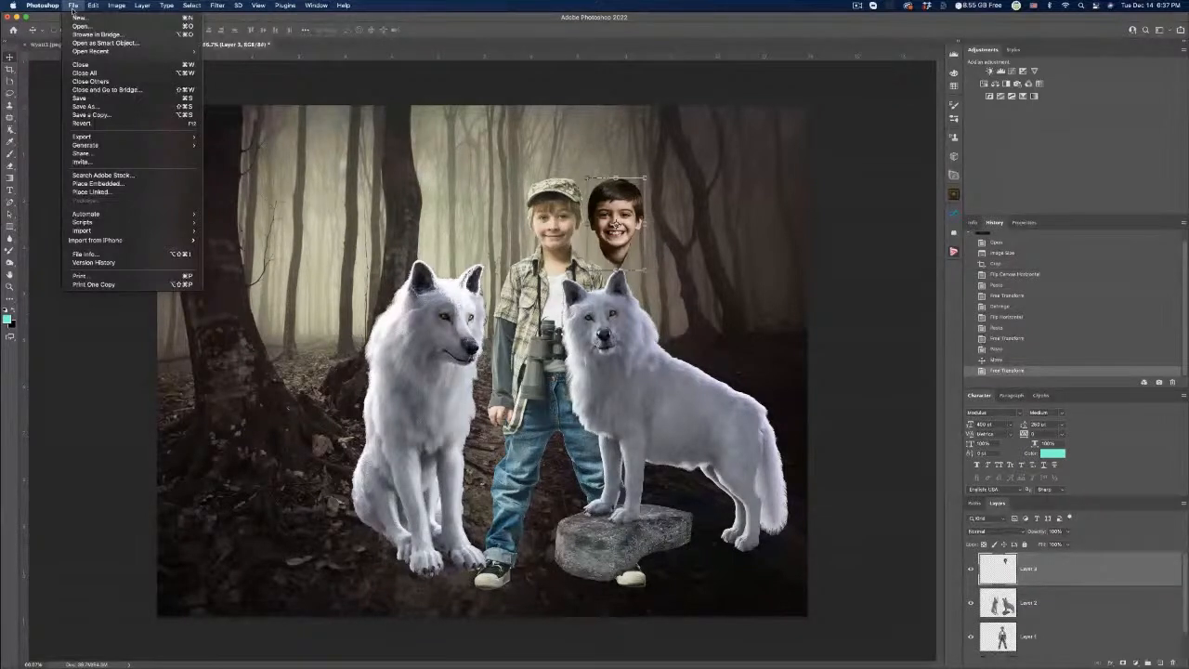
click(286, 68)
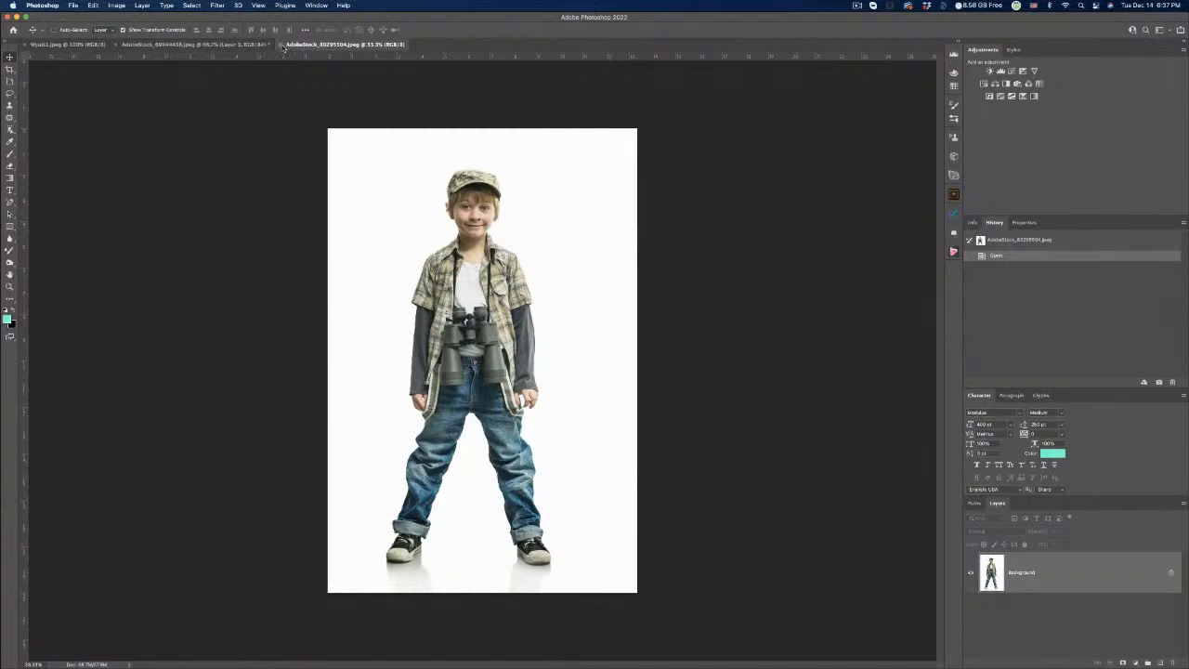
click(74, 6)
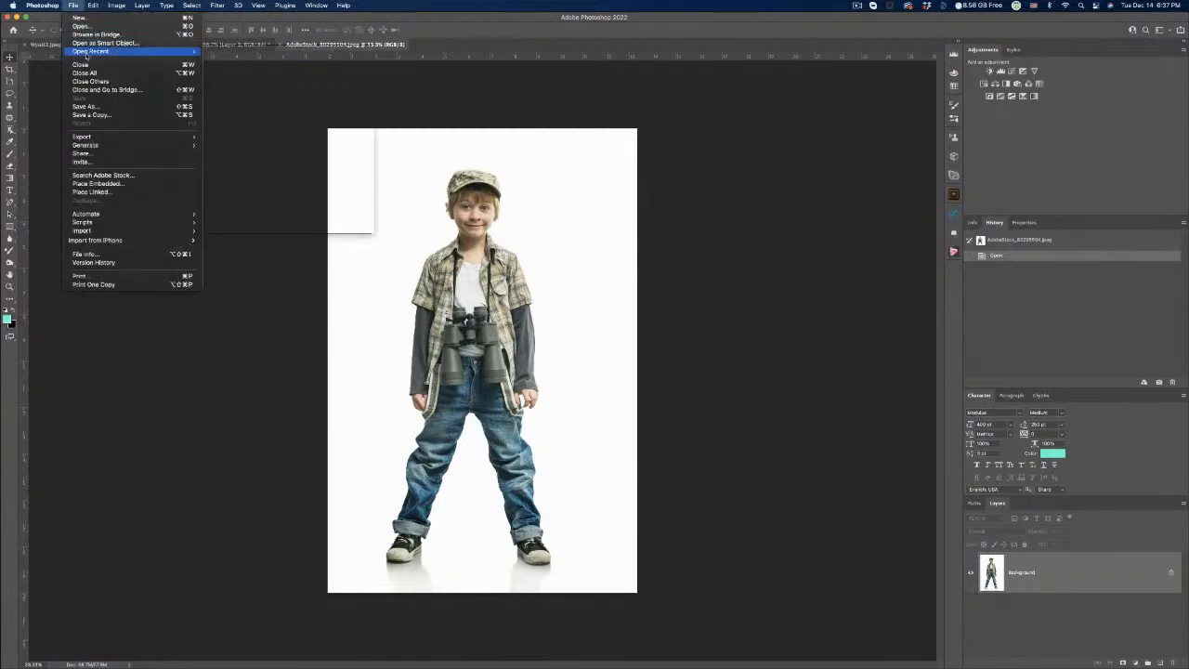
mouse_move(93, 51)
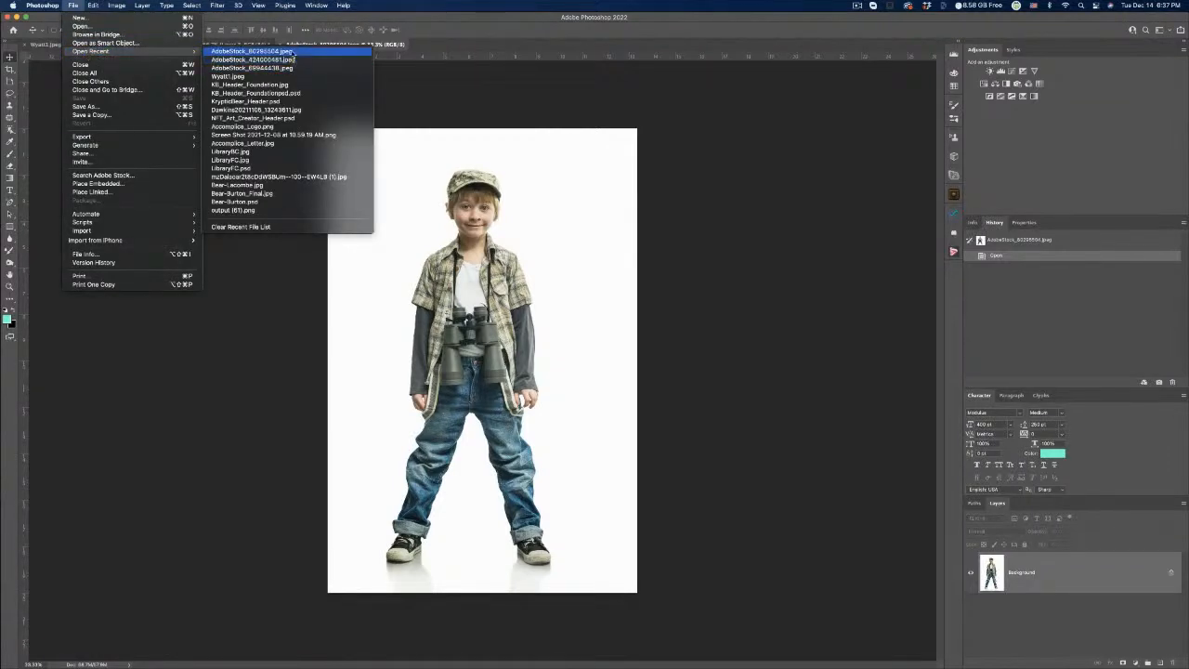
click(428, 95)
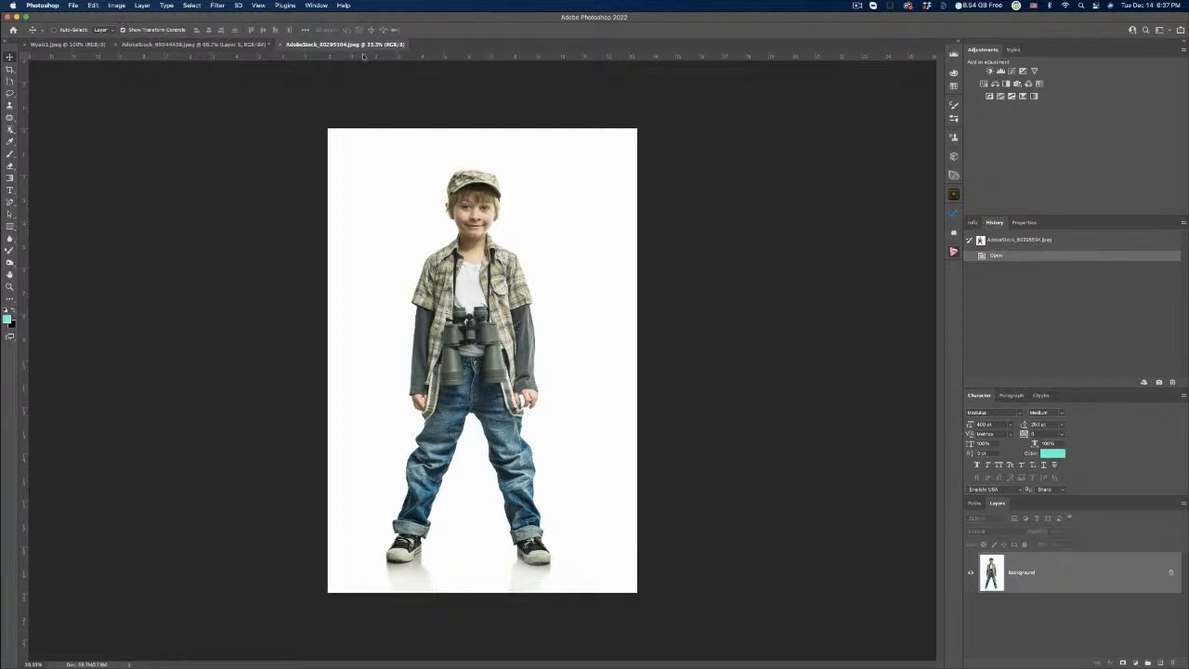
click(72, 6)
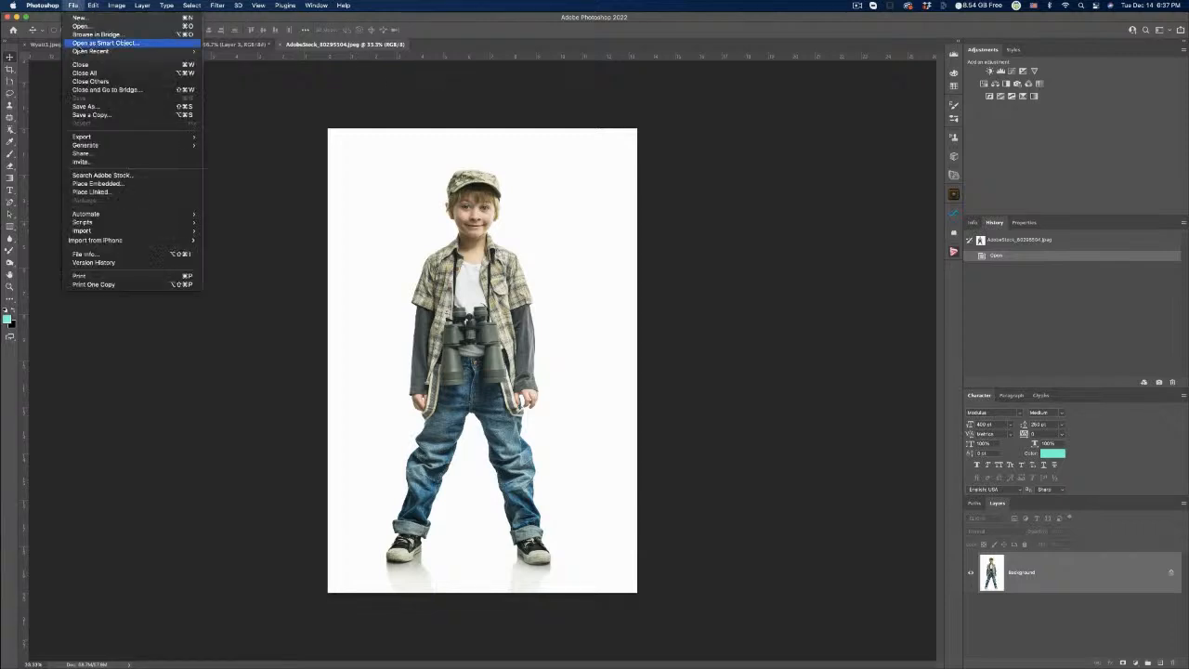
mouse_move(139, 51)
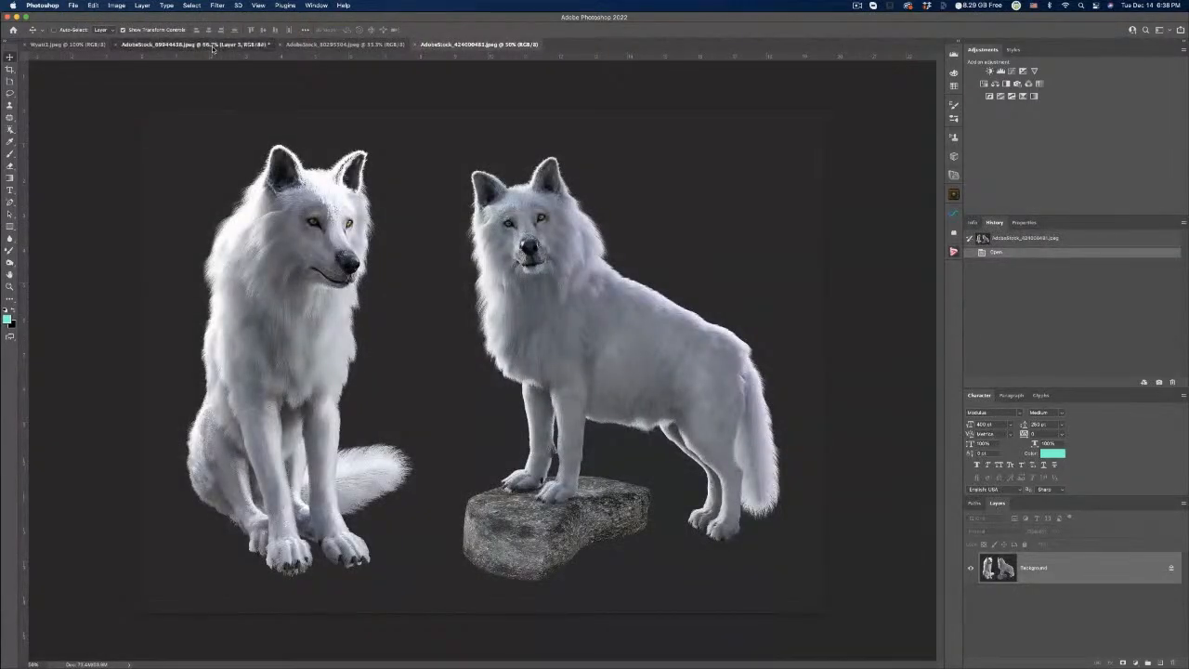
Select the seated wolf in the wolf image with Object Selection and copy it into the forest composite.
click(211, 46)
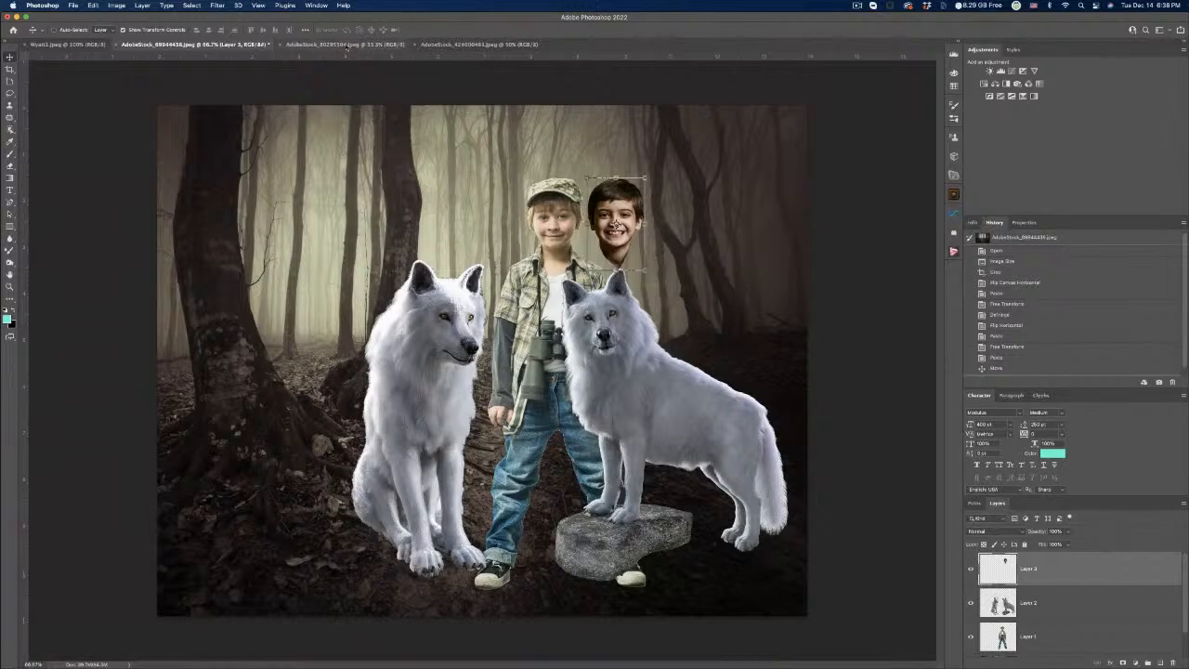
click(342, 45)
click(469, 46)
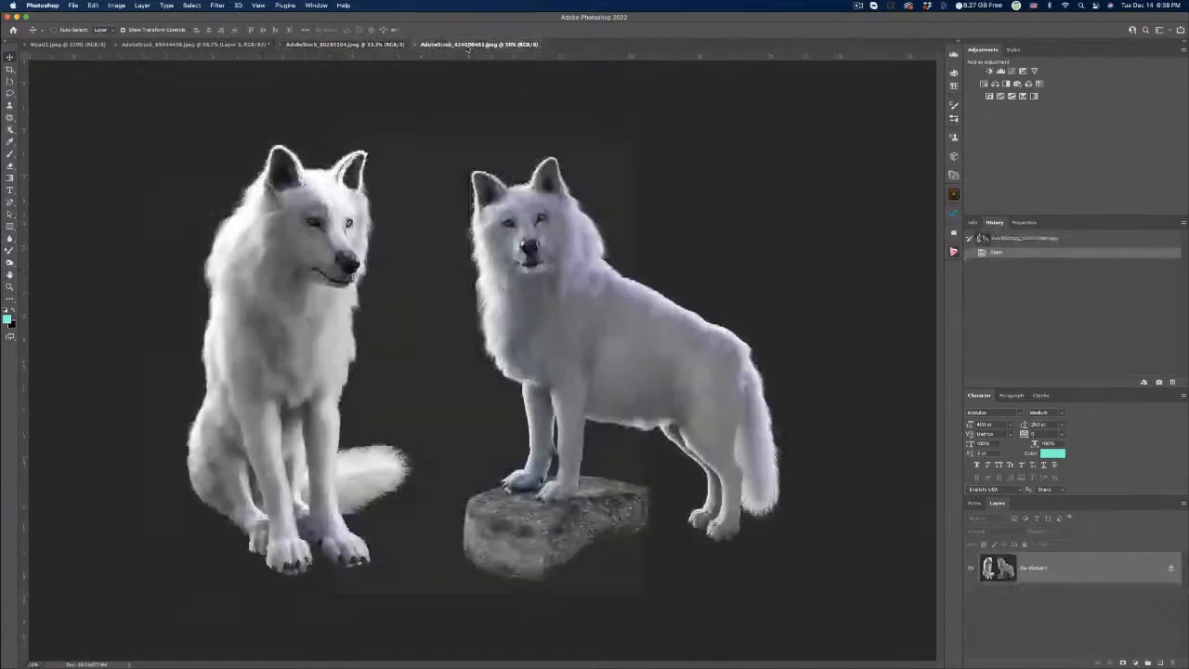
click(10, 129)
drag(149, 114, 430, 587)
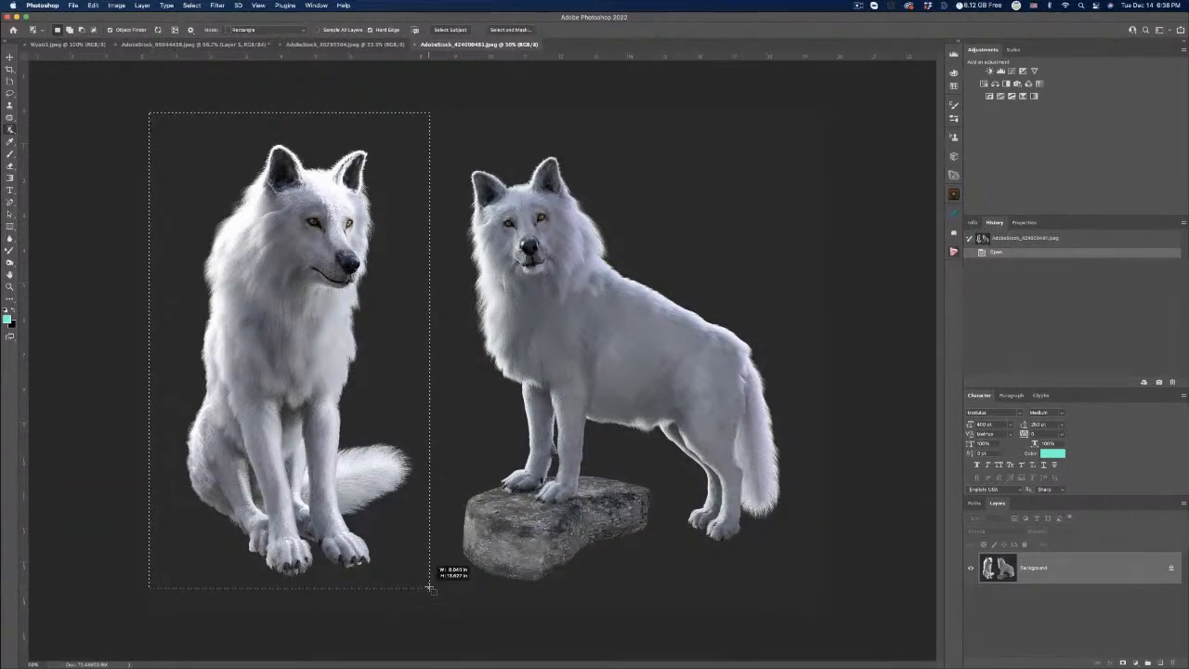
drag(430, 587, 428, 586)
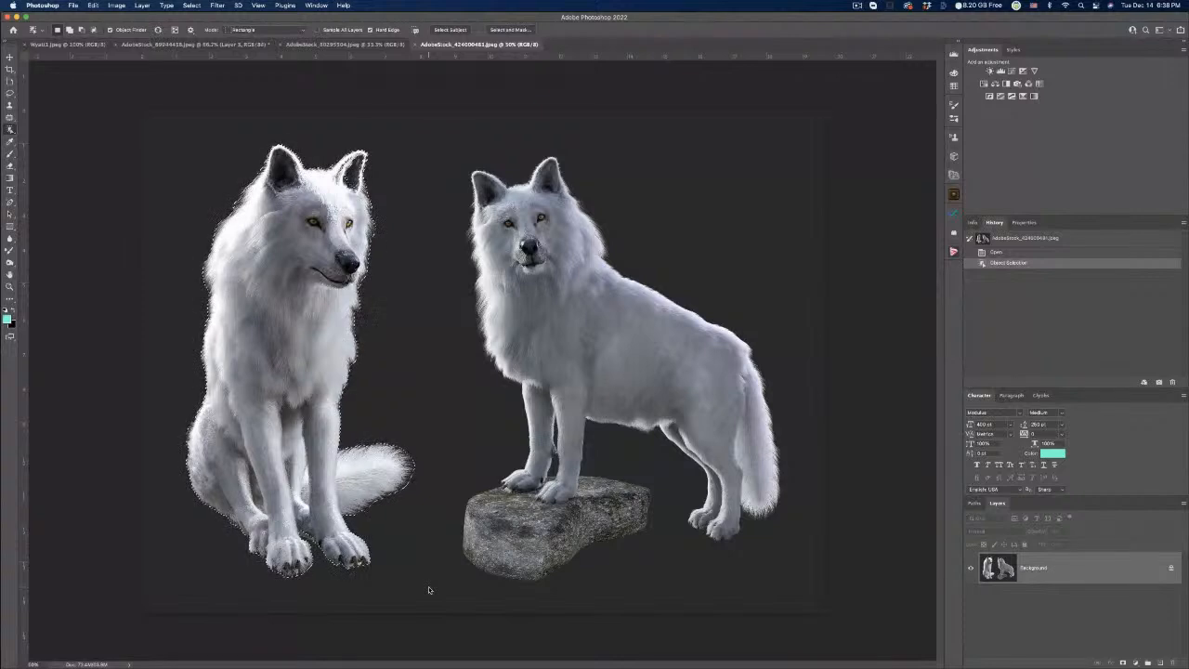
click(191, 44)
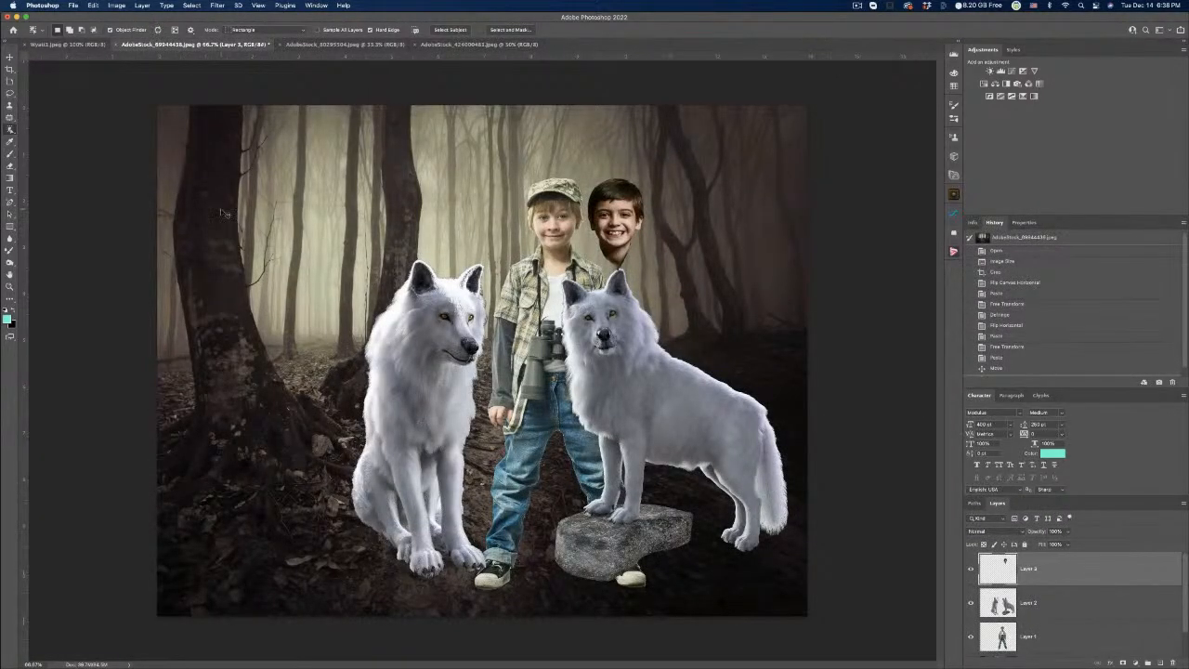
key(super+v)
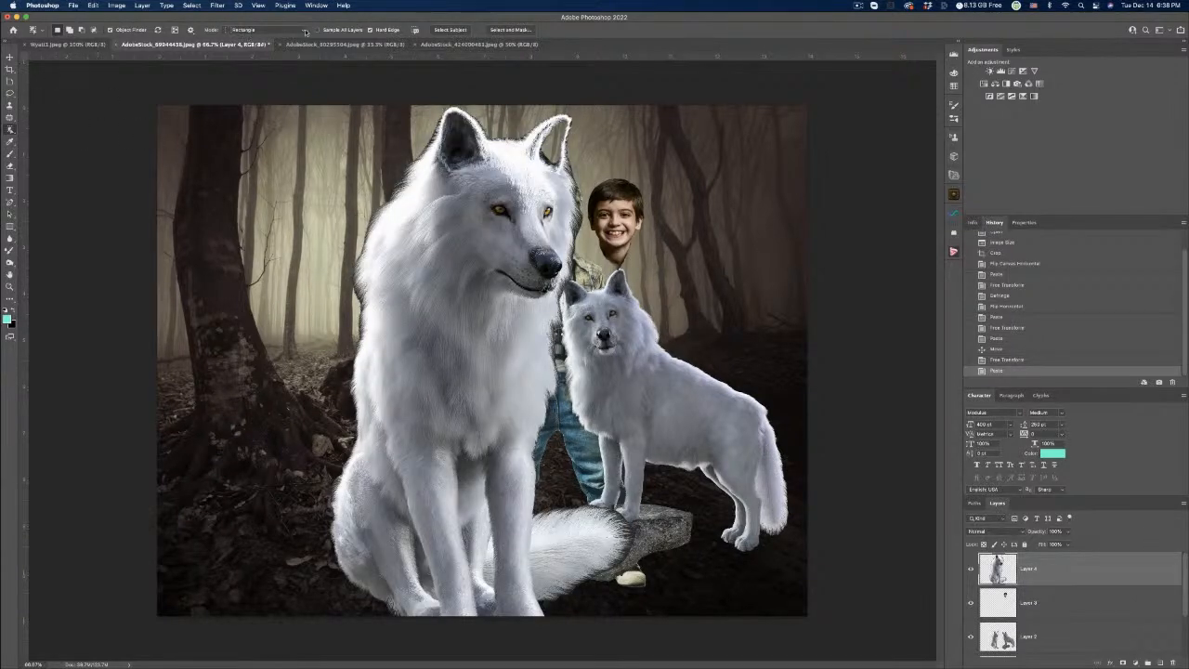
Crop the wolf image down to the seated wolf and select it with Select Subject.
click(317, 45)
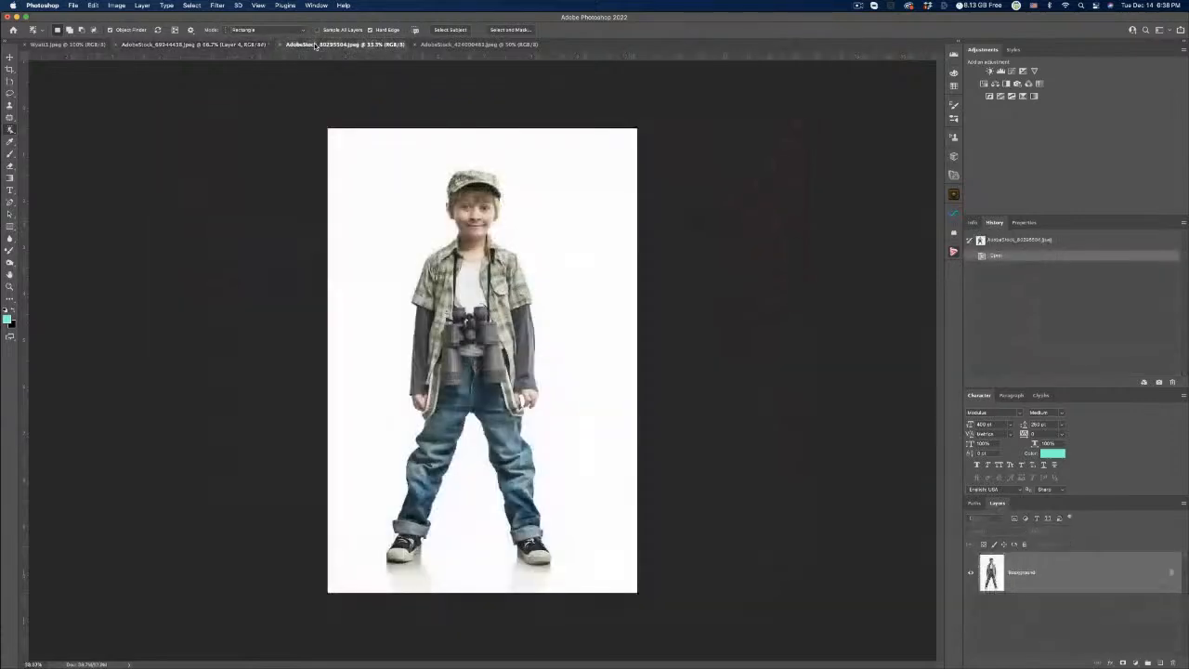
click(472, 44)
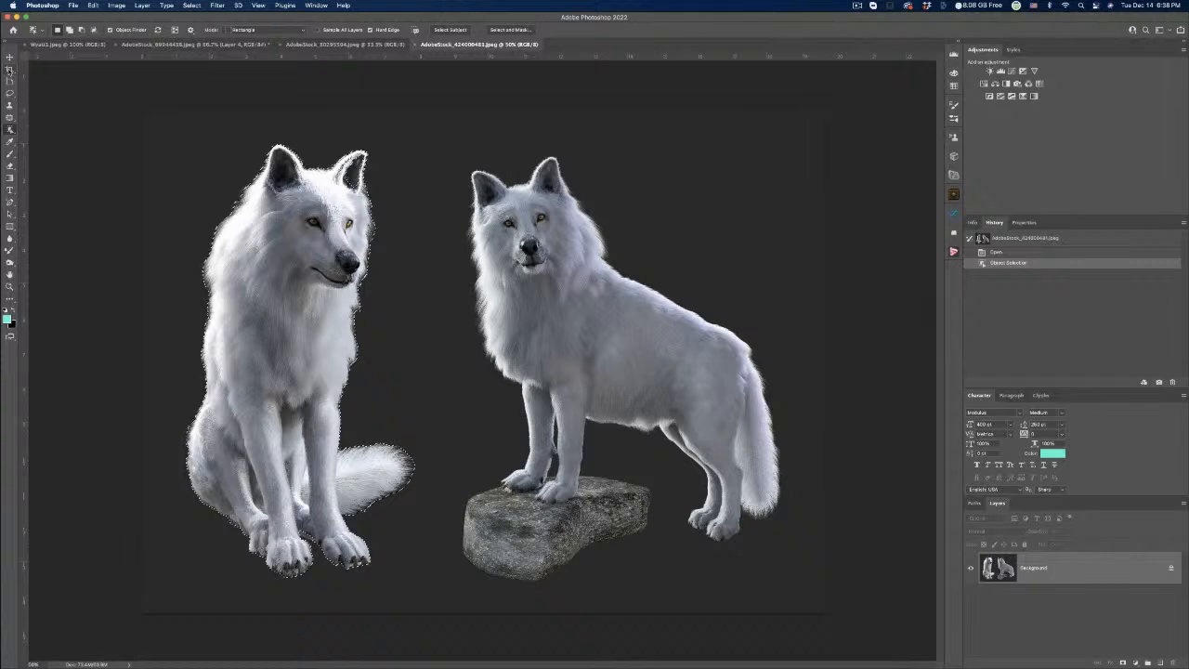
click(9, 69)
drag(823, 360, 633, 358)
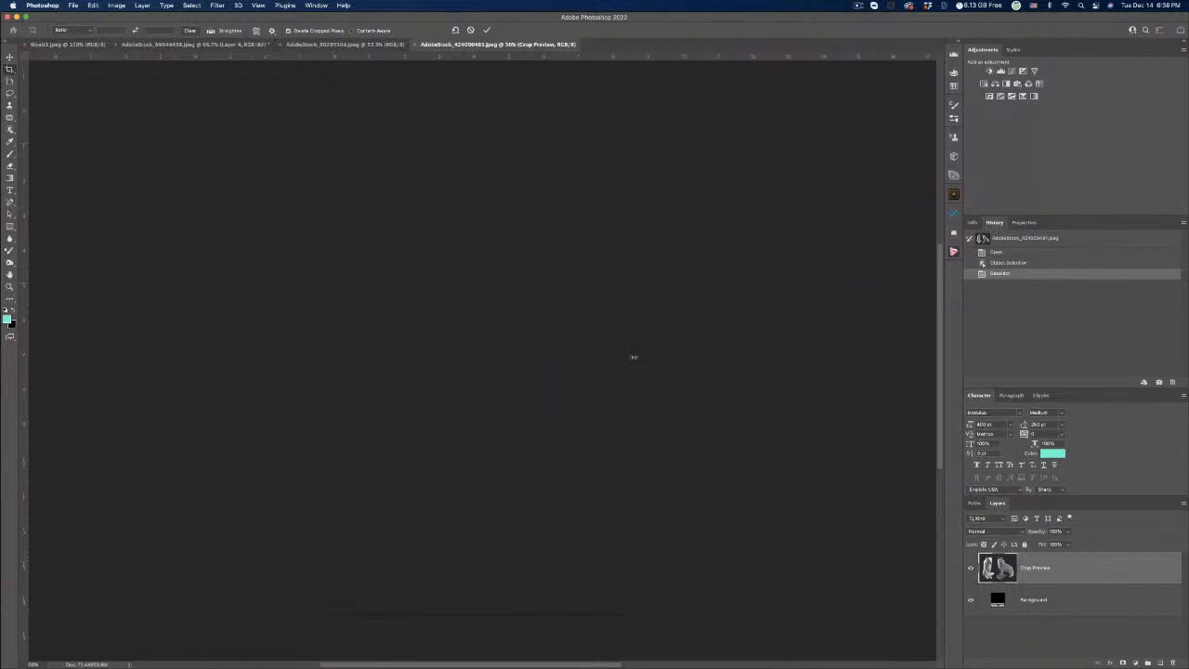
key(Return)
click(216, 113)
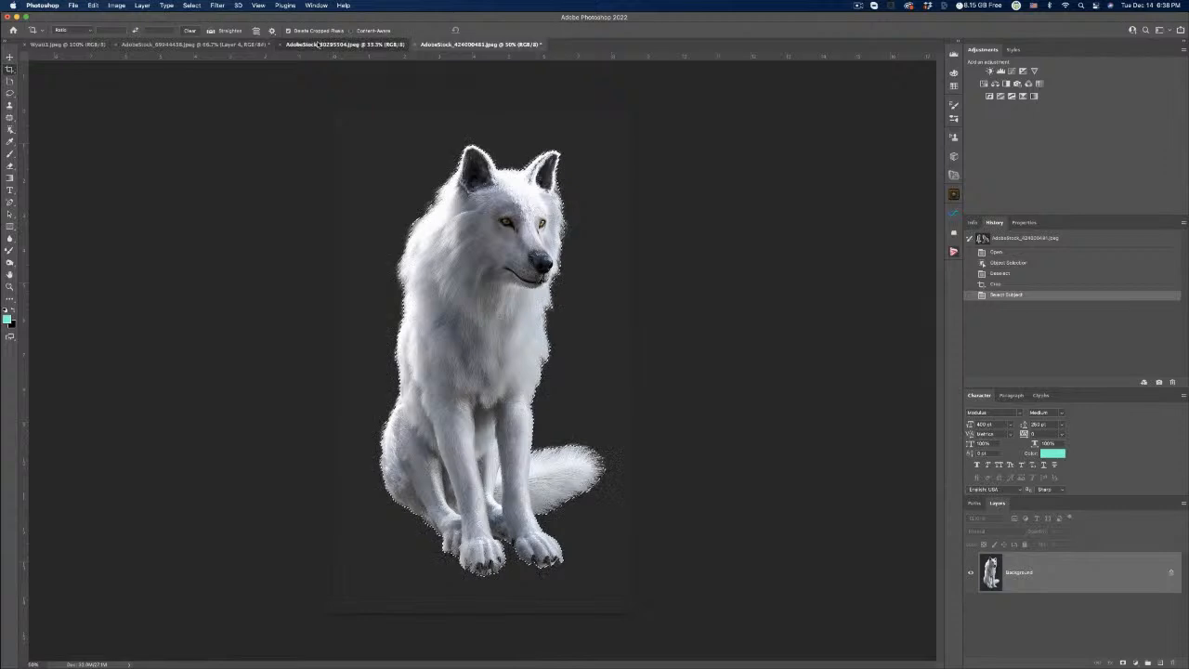
Delete the oversized seated wolf layer from the forest composite.
click(345, 44)
click(214, 45)
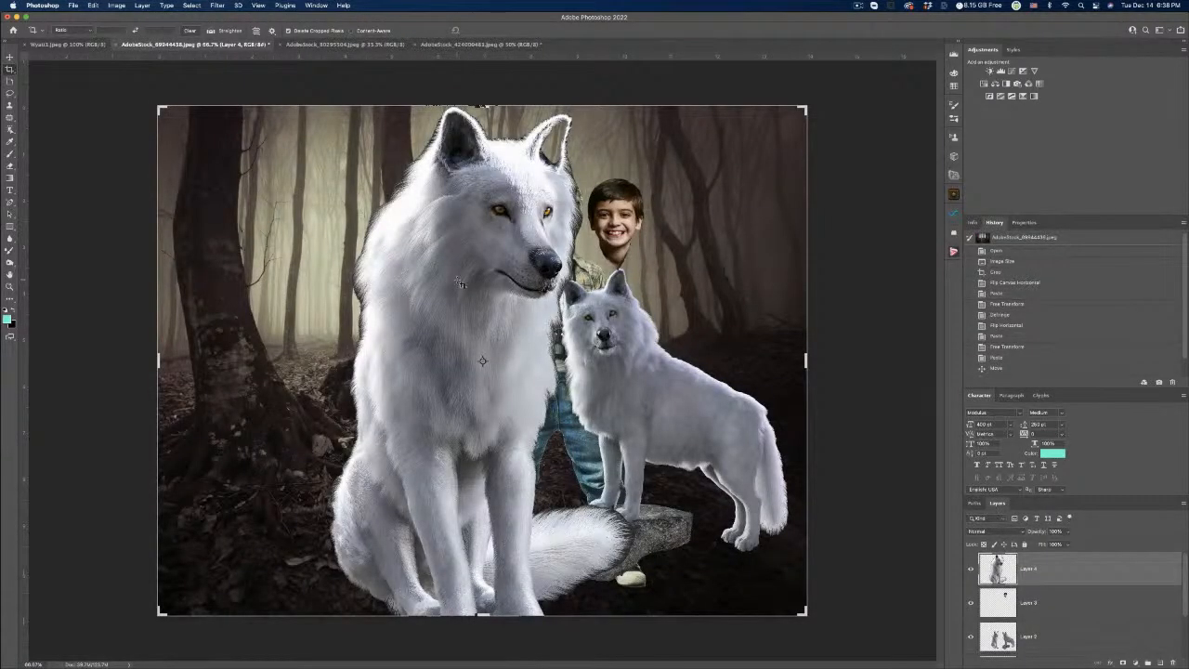
key(Delete)
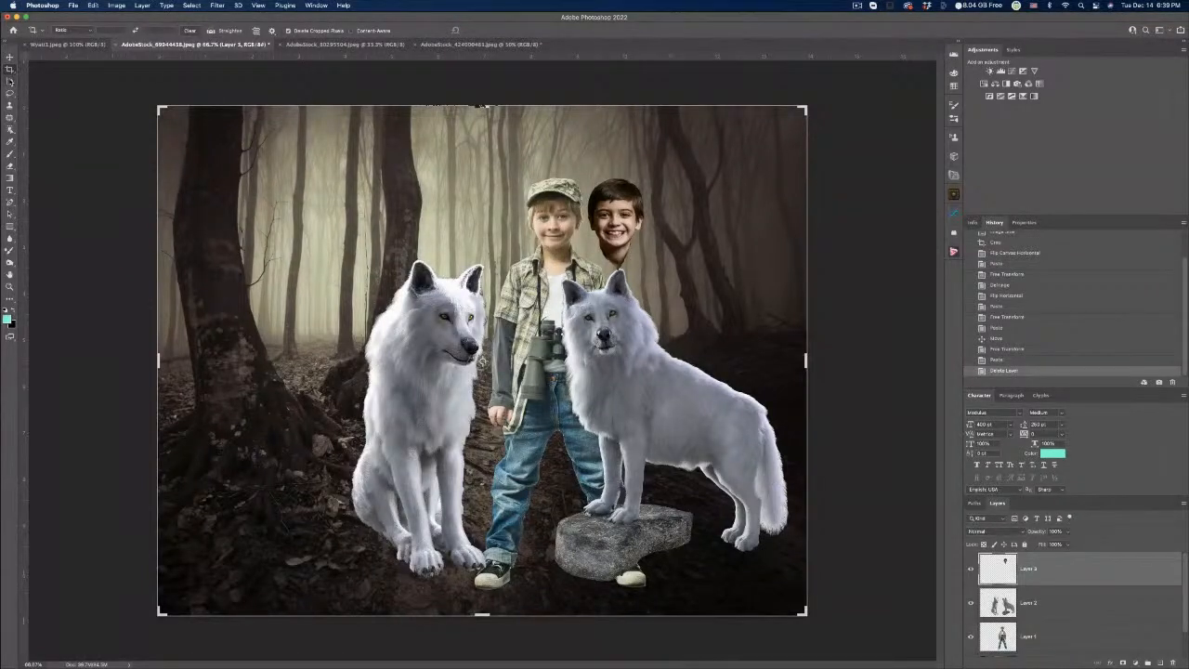
Erase the seated wolf from the two-wolf layer using a rectangular marquee around it, and deselect.
right_click(10, 70)
click(44, 79)
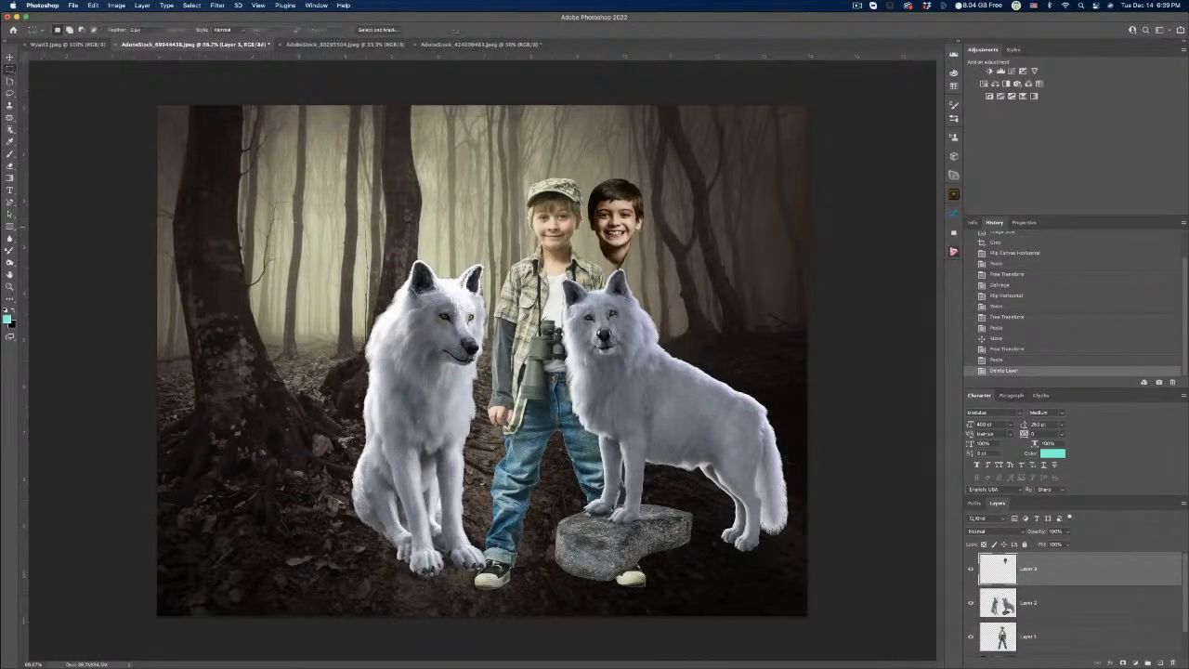
drag(283, 212, 504, 608)
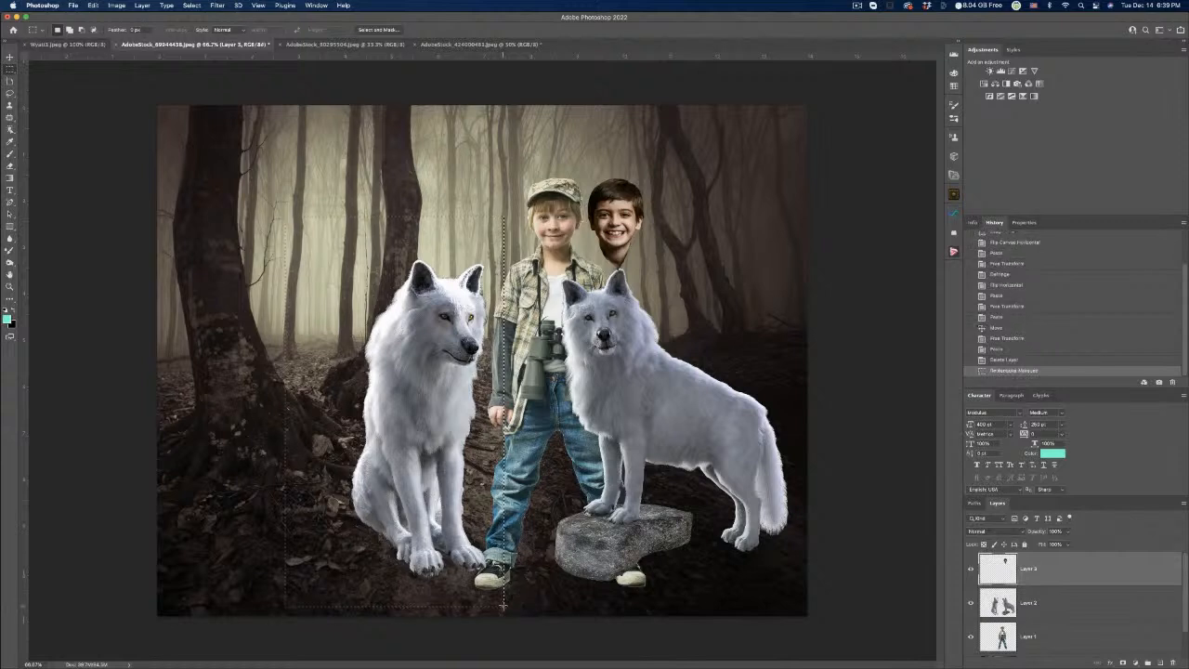
key(Delete)
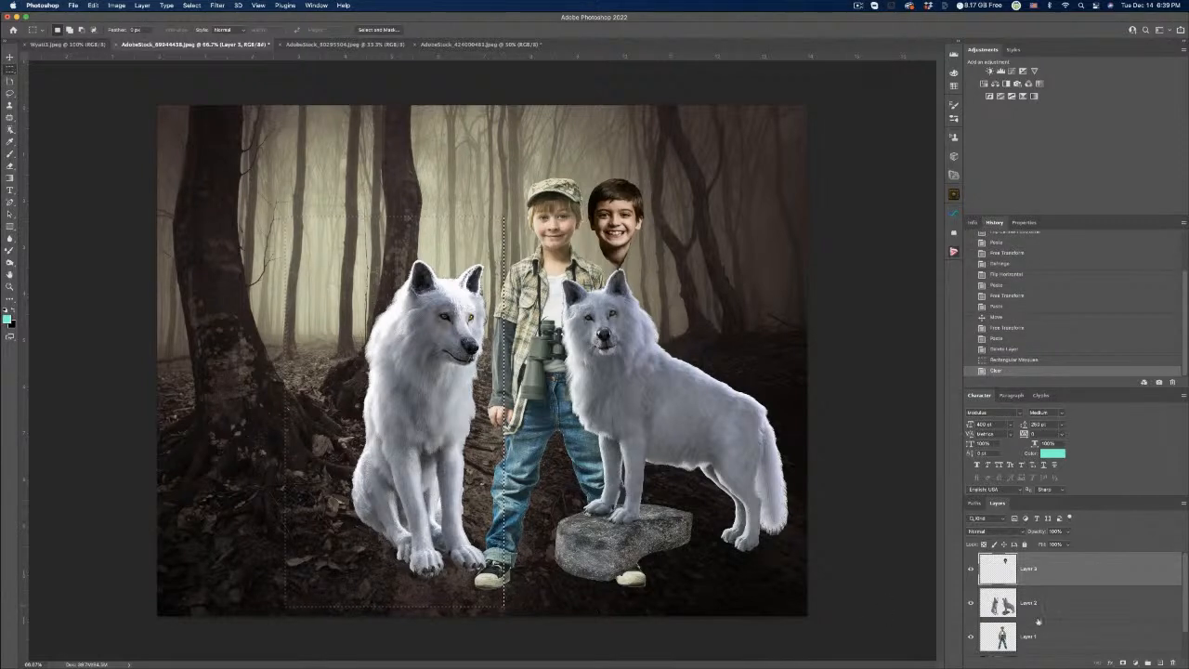
click(1034, 608)
key(Delete)
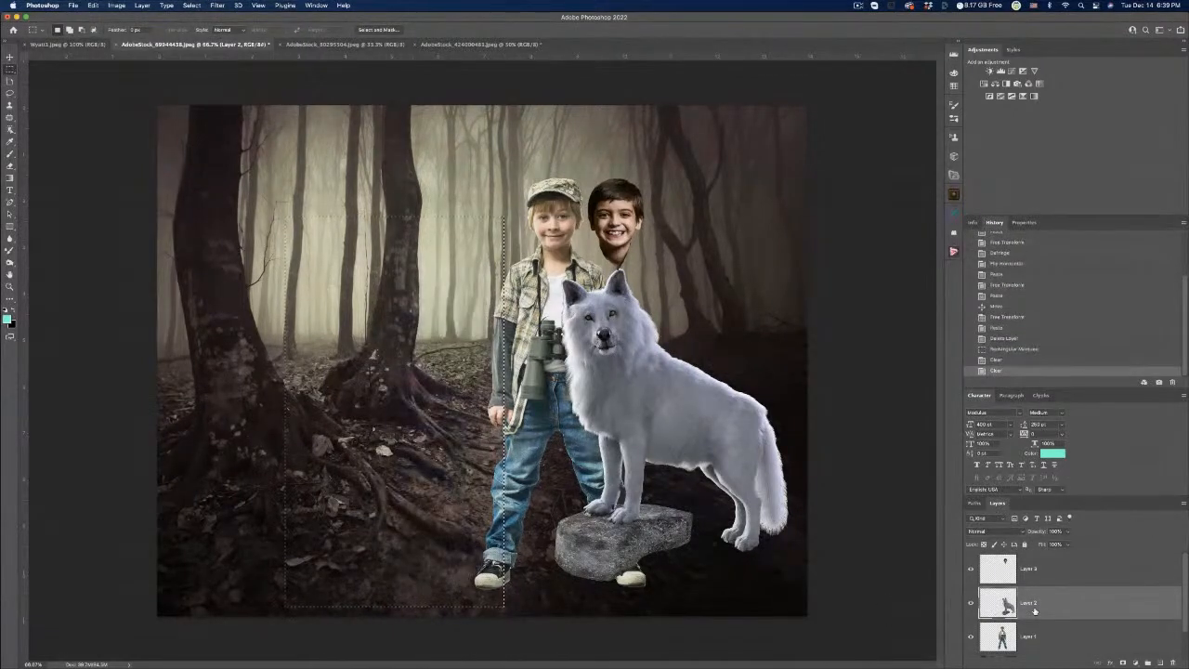
key(ctrl+d)
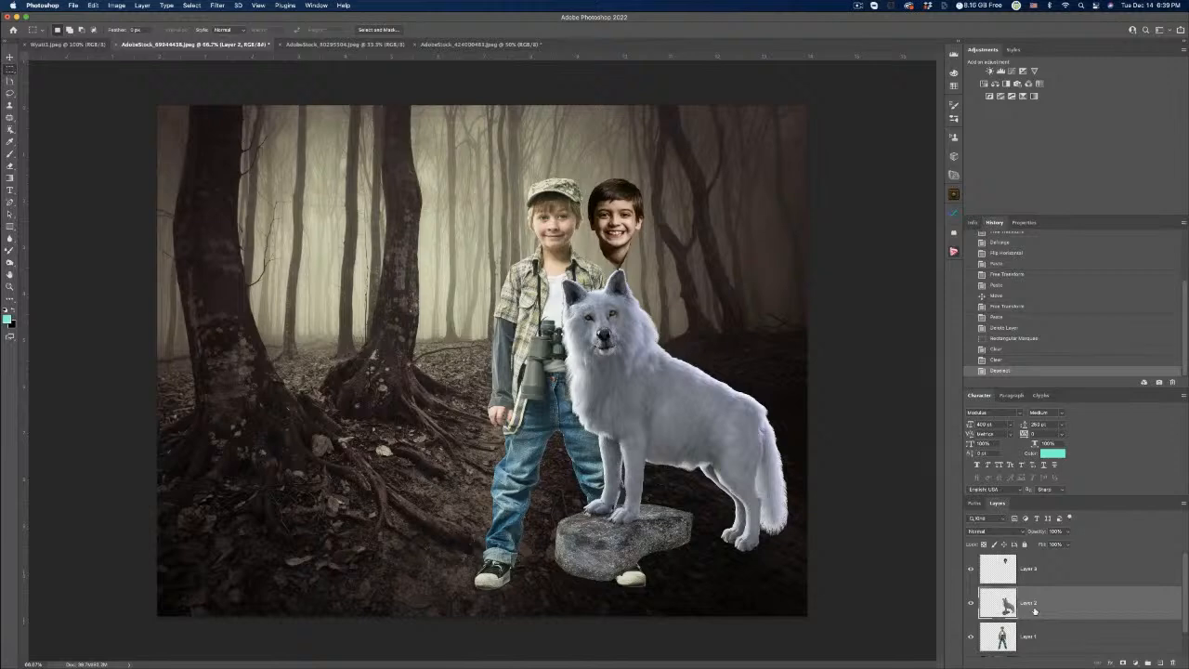
Paste the newly selected seated wolf into the composite, scale it to about 54%, and place it on the boy's free side opposite the standing wolf.
key(ctrl+v)
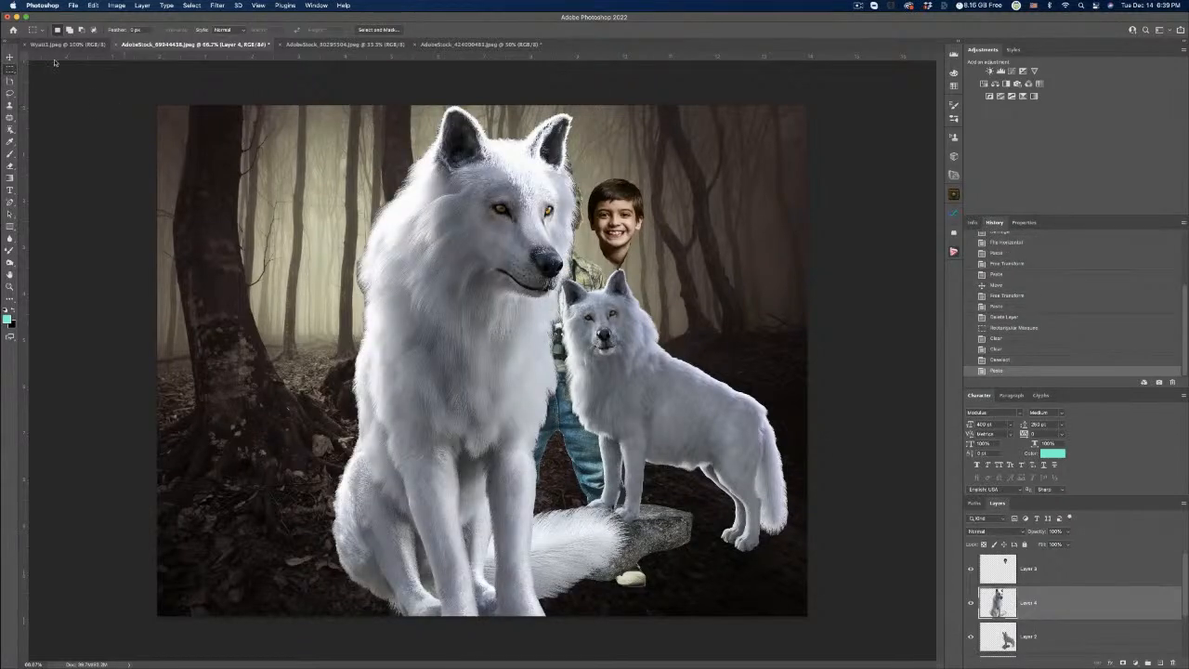
click(10, 57)
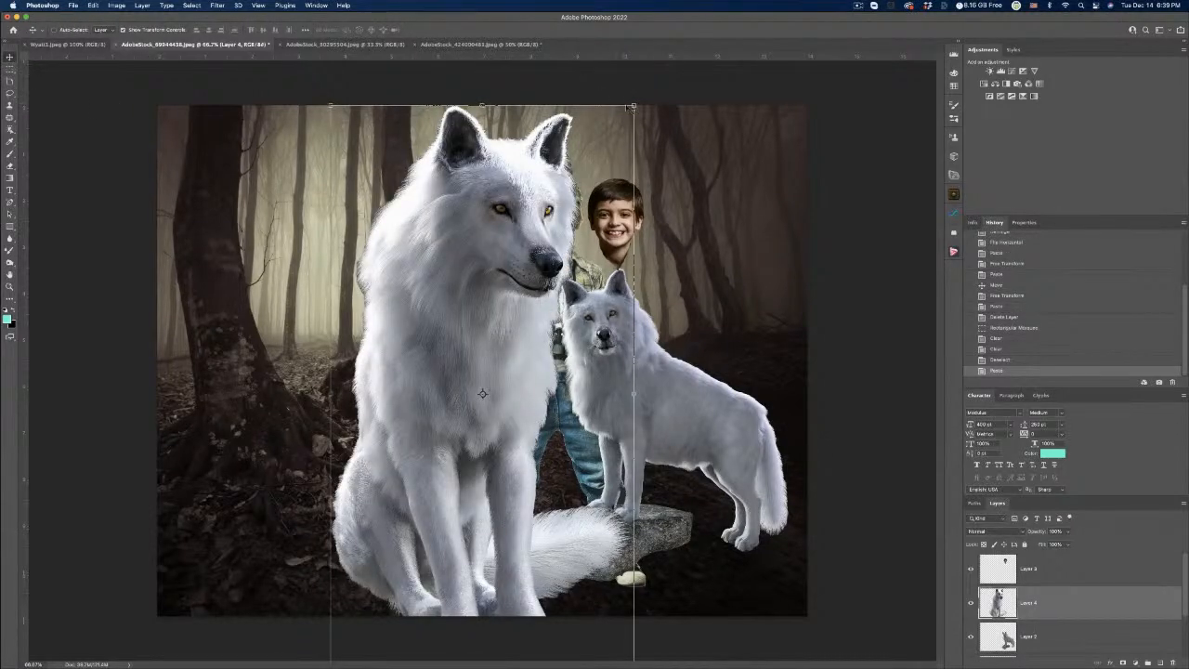
drag(634, 106, 545, 273)
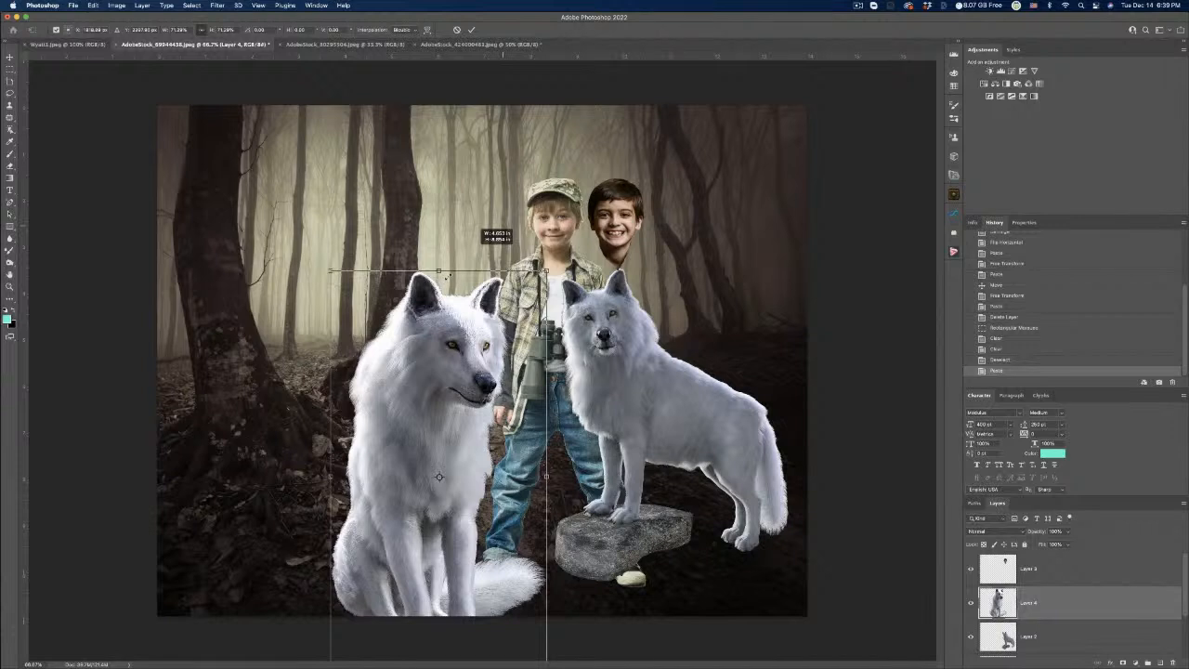
drag(447, 276, 418, 369)
drag(372, 431, 389, 342)
drag(446, 436, 439, 441)
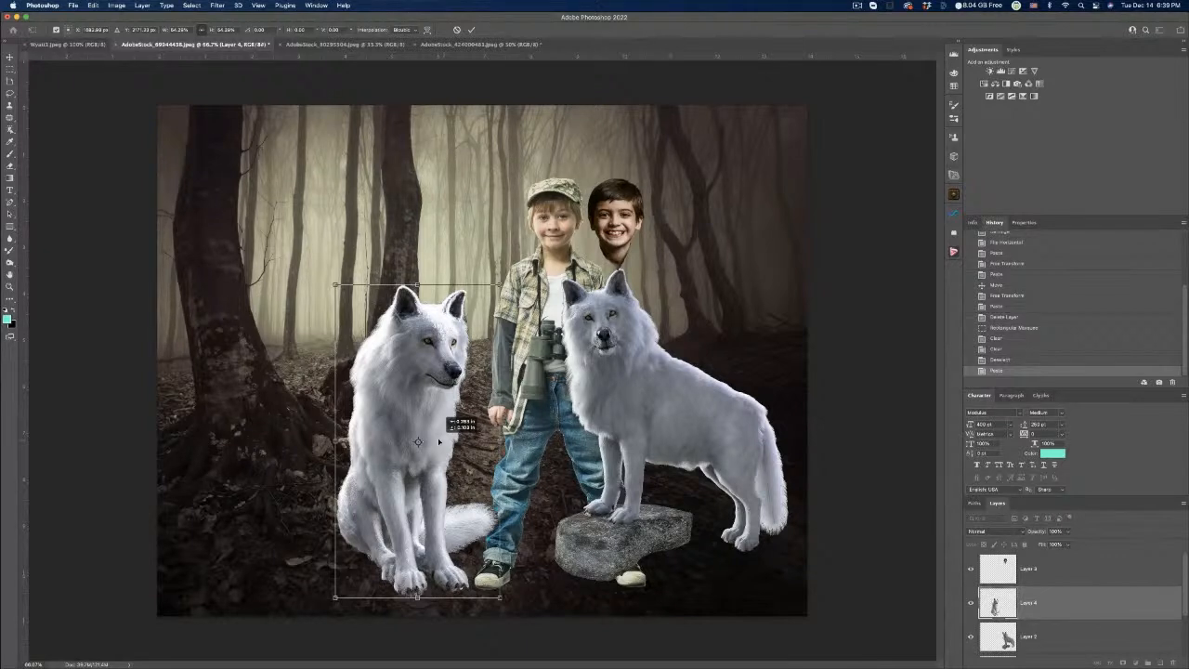
key(Return)
Move the boy's layer above the standing wolf's layer so he stands in front of that wolf.
scroll(1056, 597, down, 3)
drag(1056, 615, 1059, 570)
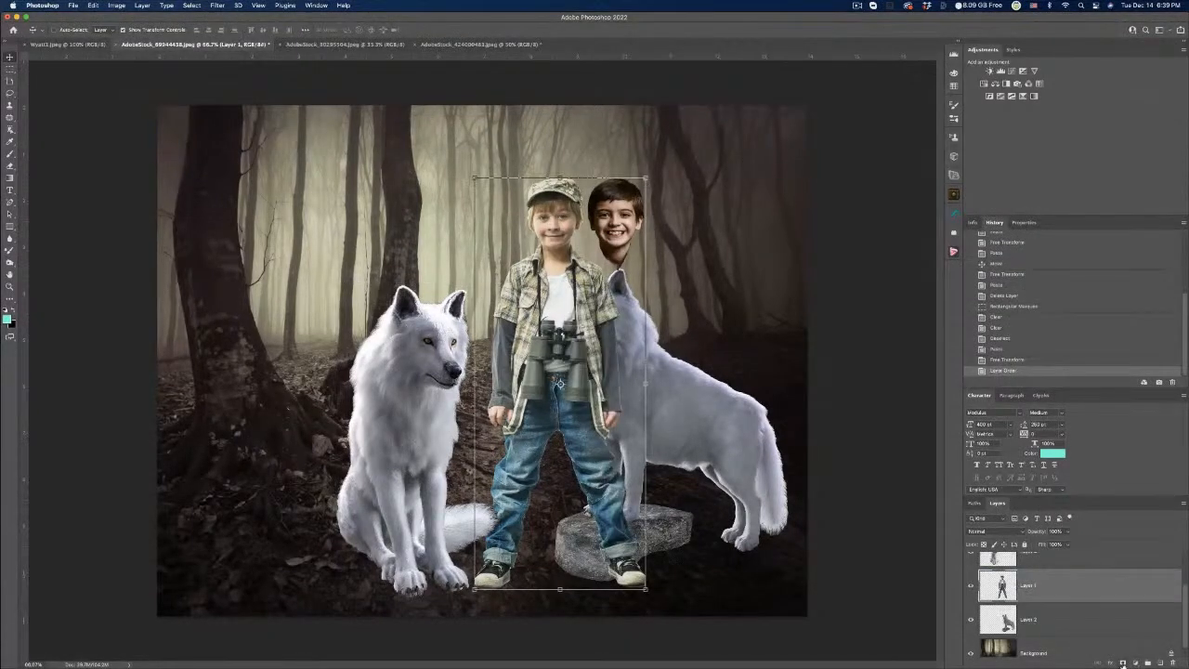
Move the boy's layer above the seated wolf's layer and reposition him between the two wolves, slightly higher in the scene.
scroll(1074, 623, up, 2)
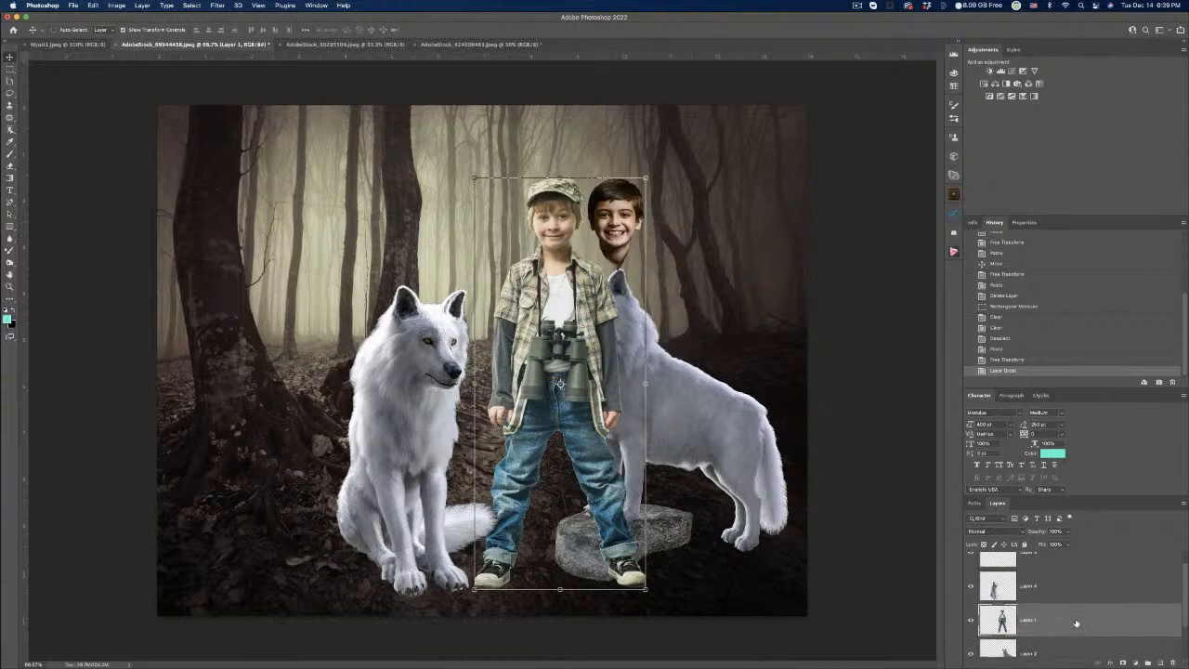
drag(1042, 627, 1042, 569)
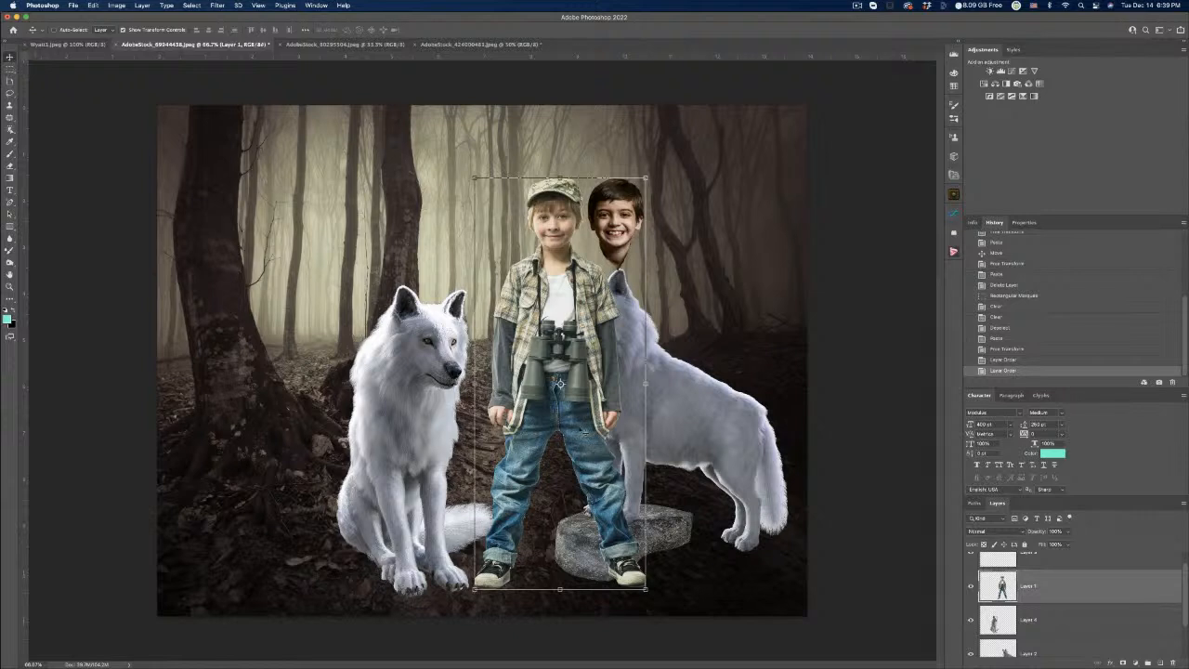
drag(584, 430, 551, 427)
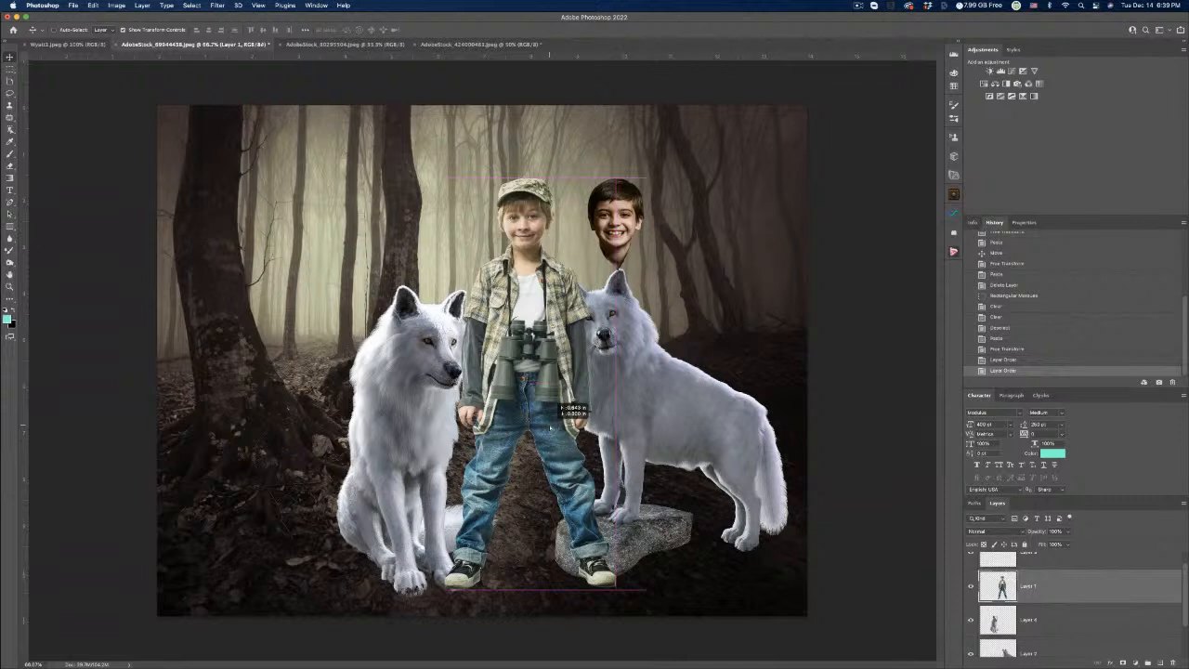
drag(551, 427, 562, 408)
Move the standing wolf's layer above the boy's layer so that wolf overlaps him.
scroll(1078, 622, down, 3)
drag(1071, 628, 1067, 564)
scroll(1072, 610, up, 3)
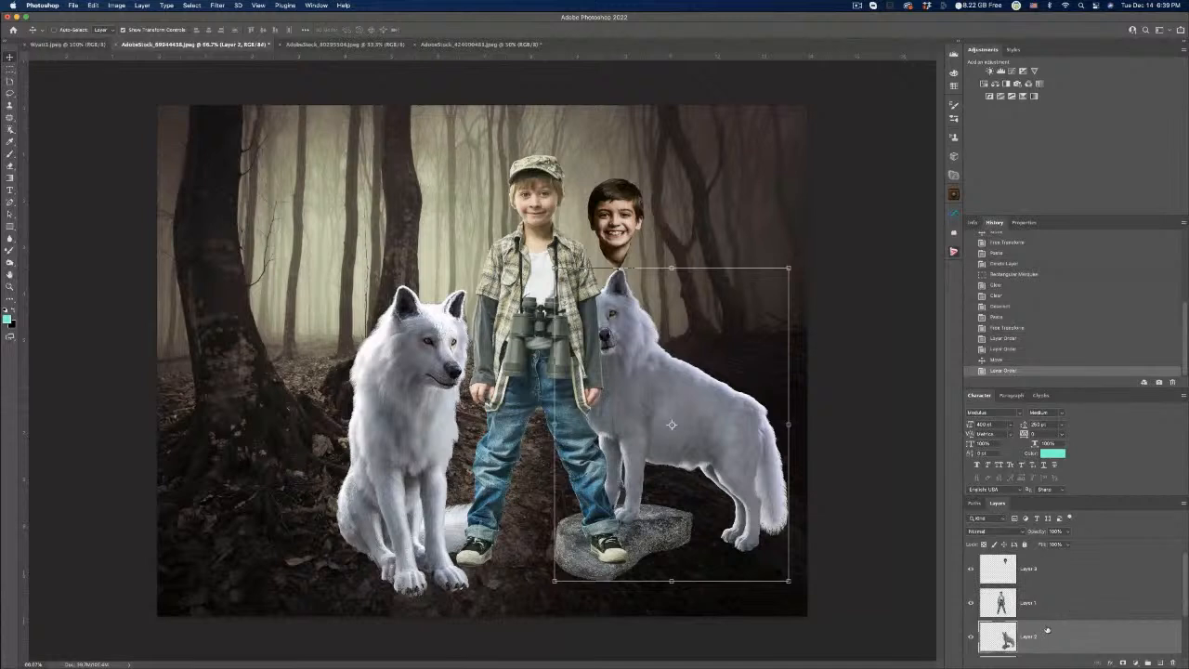
drag(1043, 635, 1042, 592)
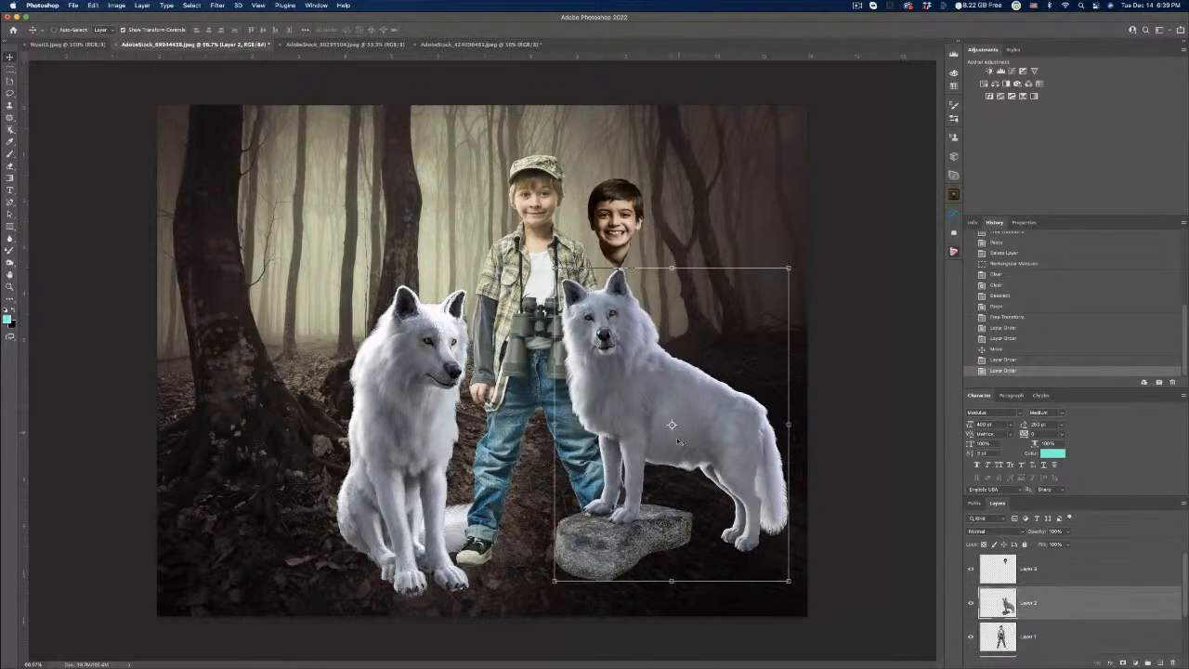
drag(685, 448, 686, 448)
Select the boy's and both wolves' layers together and shift the group slightly left within the forest scene.
scroll(1048, 605, down, 1)
scroll(1048, 603, down, 1)
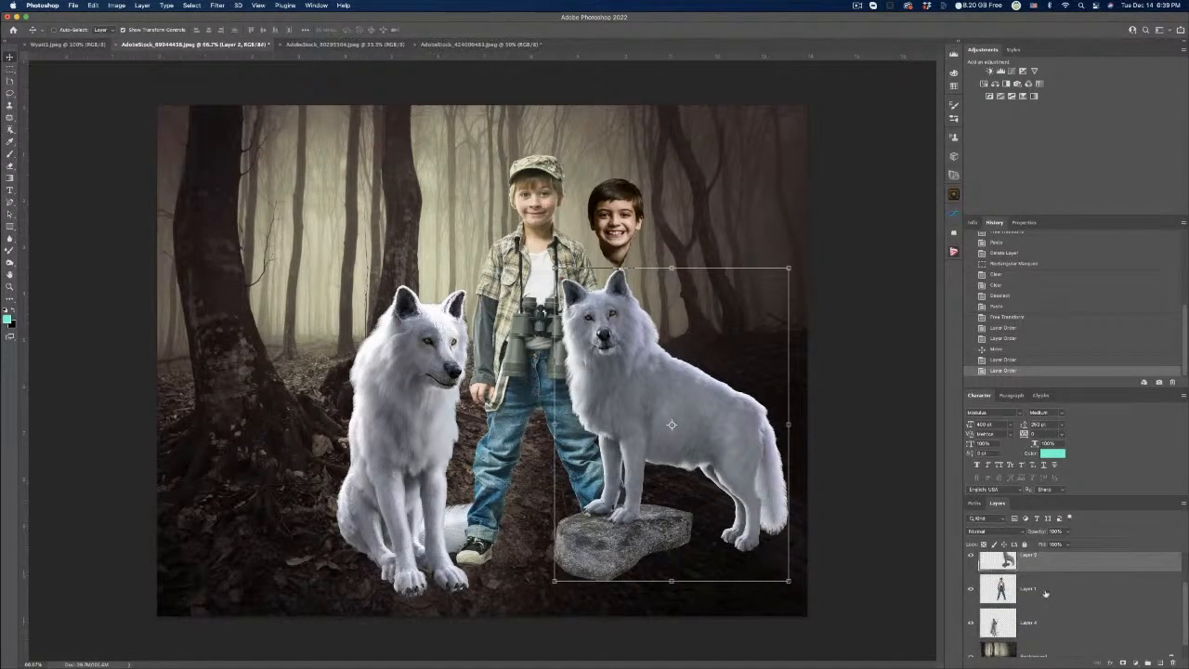
click(1045, 591)
shift+click(1035, 624)
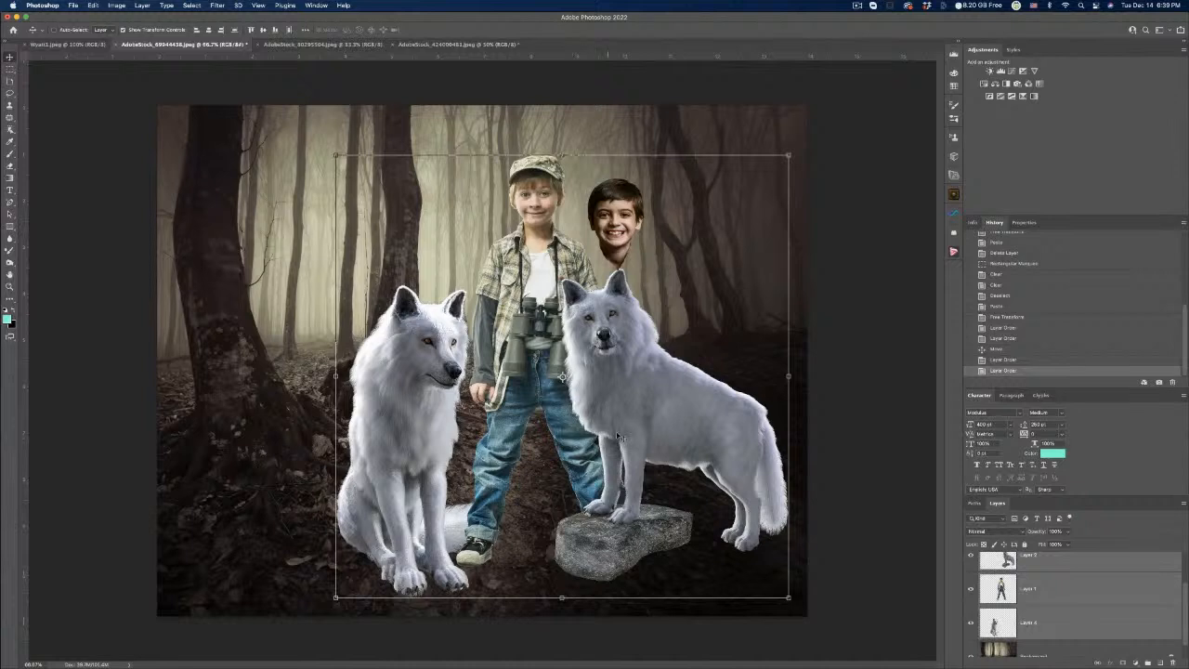
drag(620, 436, 585, 436)
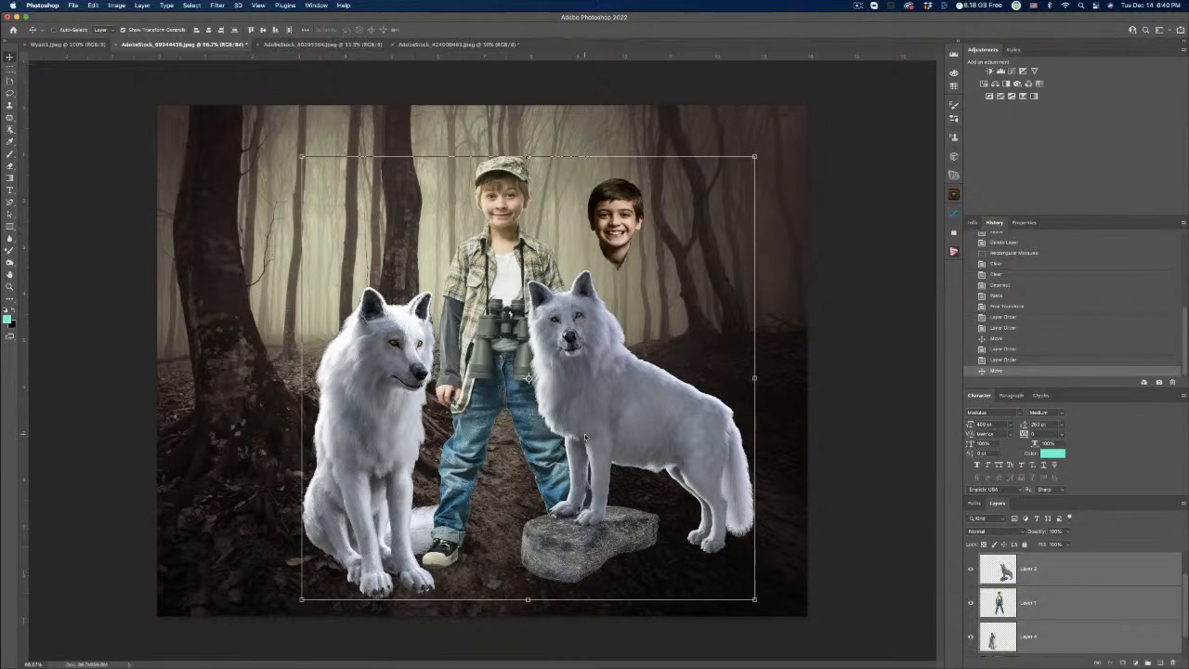
Move the boy slightly toward the seated wolf and place the seated wolf's layer above his.
click(1039, 613)
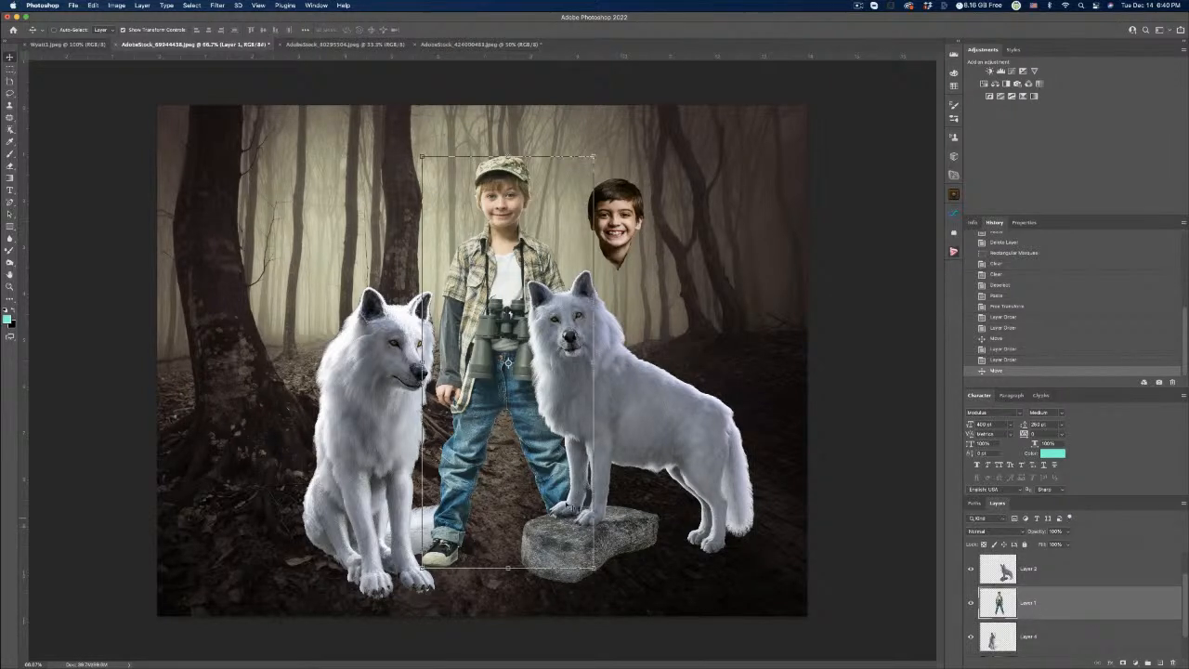
mouse_move(539, 489)
mouse_down()
mouse_move(525, 477)
mouse_move(537, 469)
mouse_up()
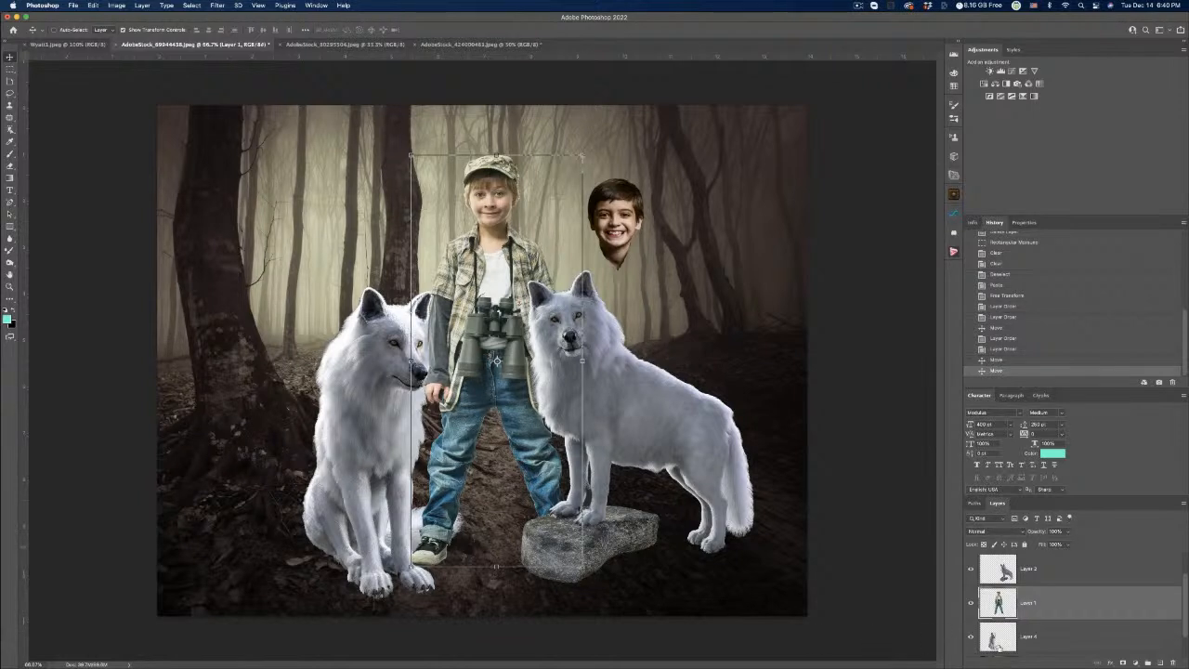
drag(998, 640, 990, 588)
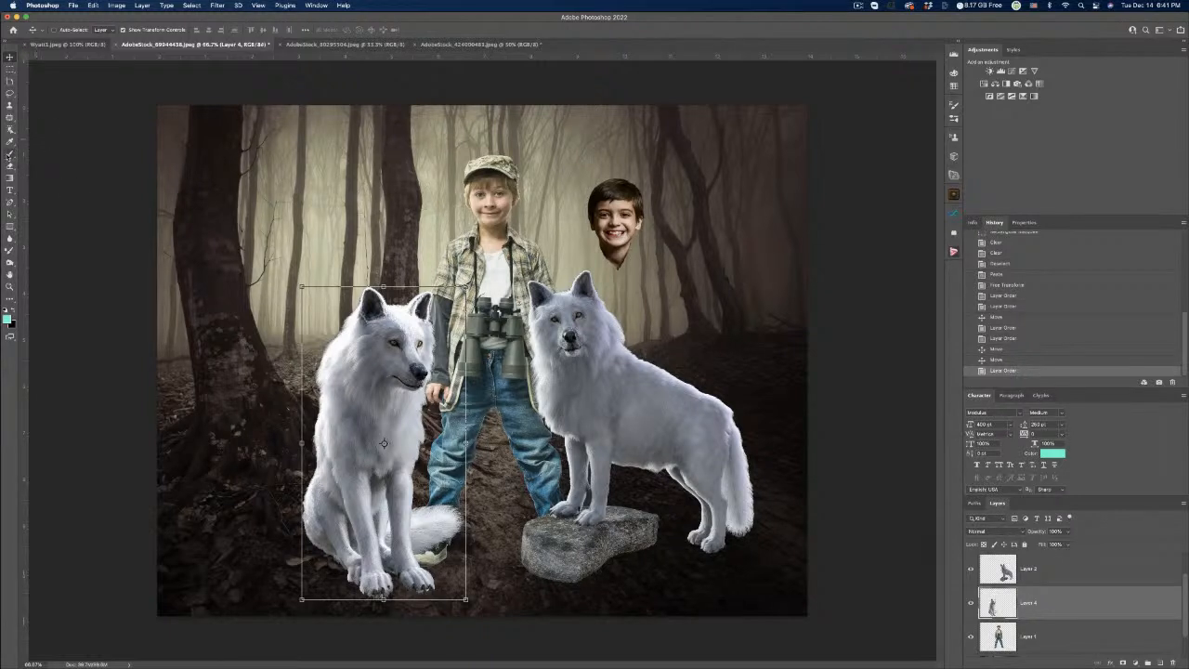
Sample the muted beige-green of the foggy forest background as the foreground colour.
click(9, 142)
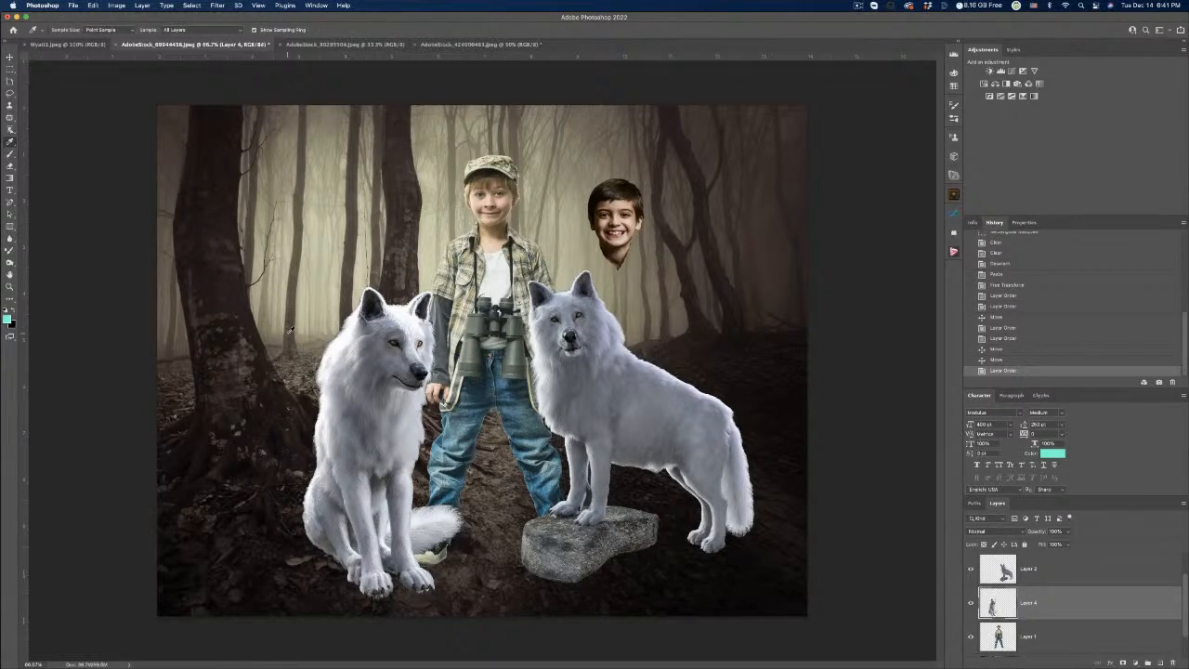
click(334, 312)
click(587, 239)
Create a new layer above the standing wolf's layer and fill it with the sampled fog colour.
click(1044, 570)
scroll(1044, 575, up, 1)
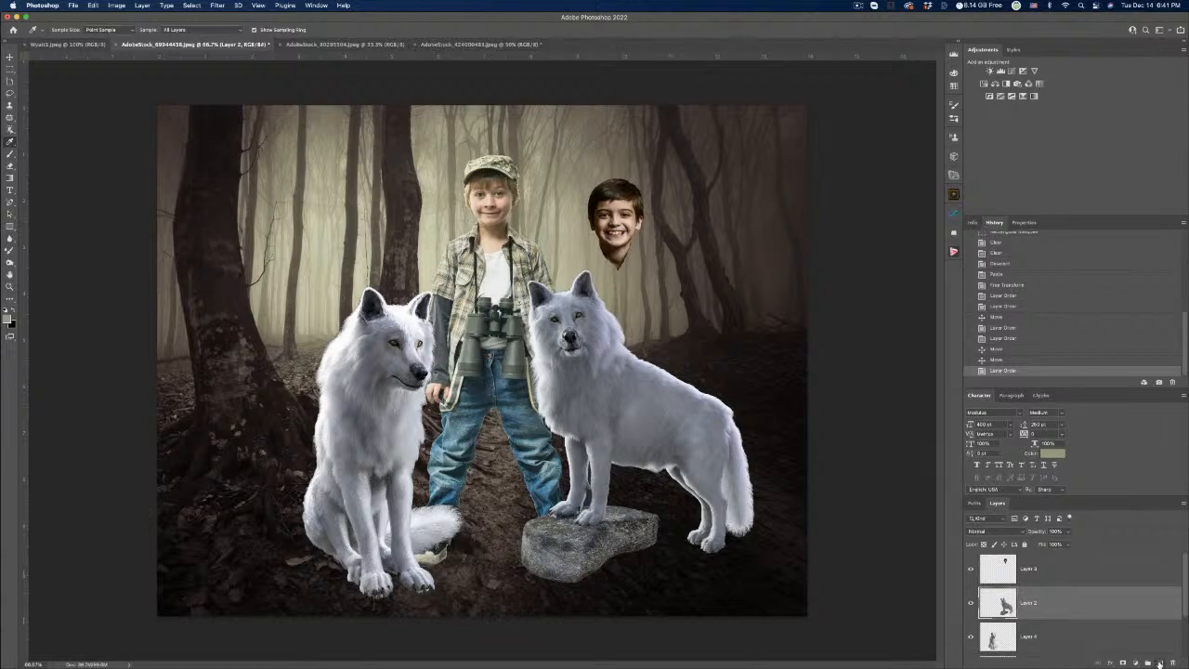
click(1158, 663)
click(93, 5)
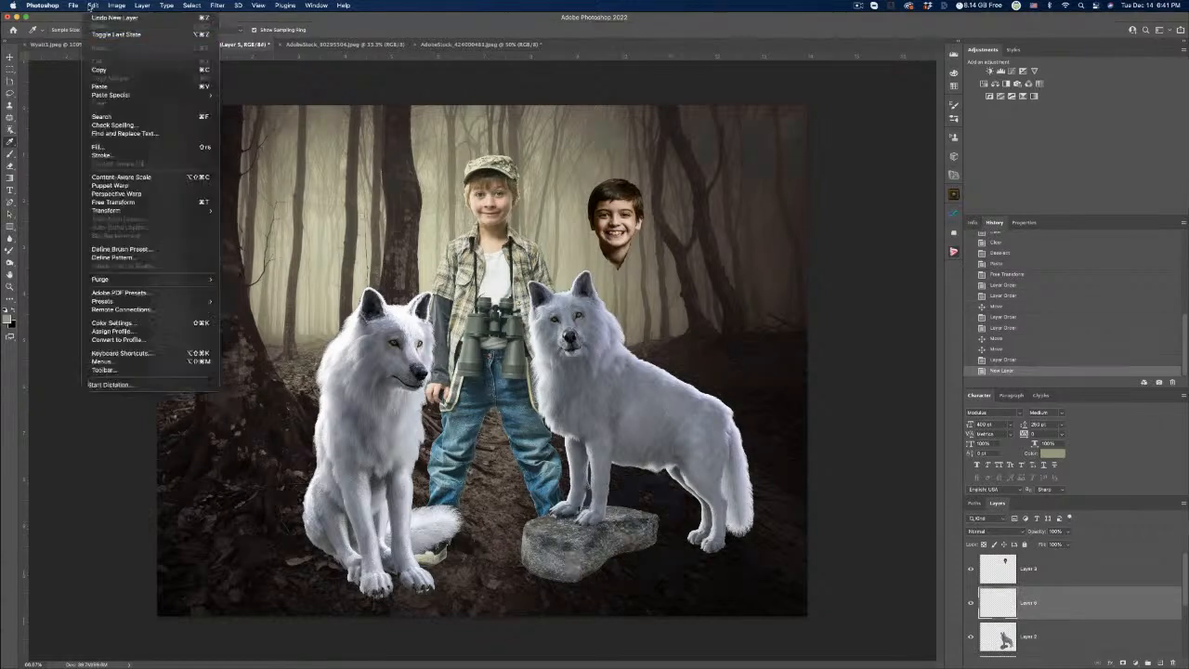
click(99, 146)
click(252, 224)
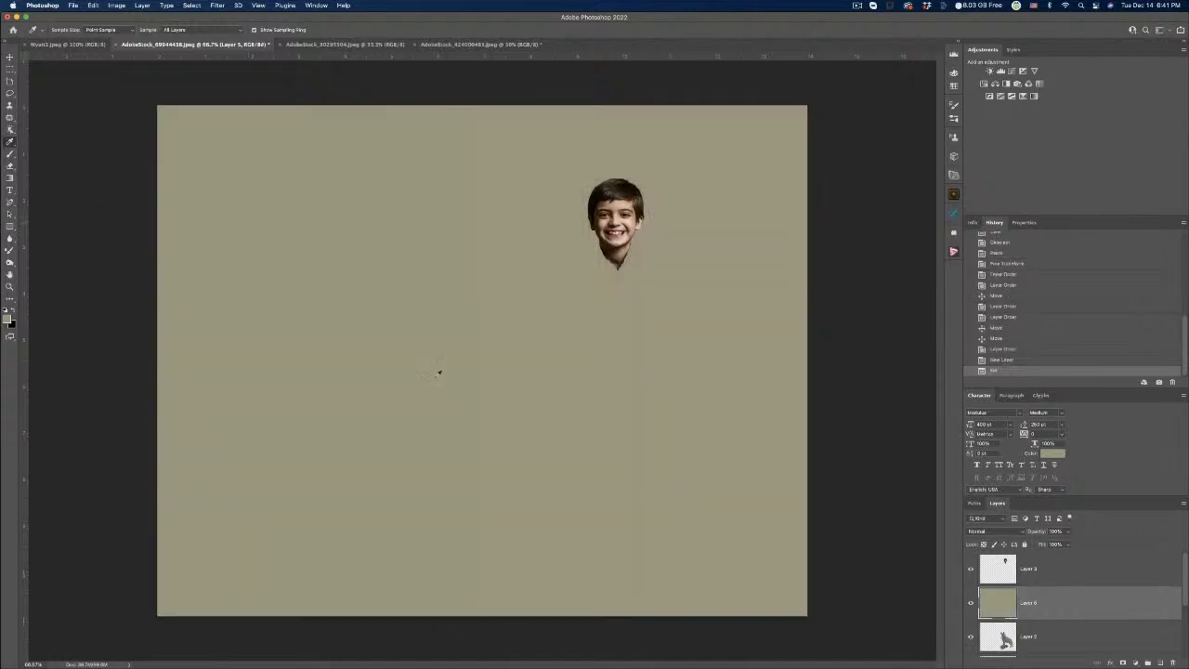
Set the fill layer's blend mode to Color and lower its opacity to about 66%.
key(ctrl+Up)
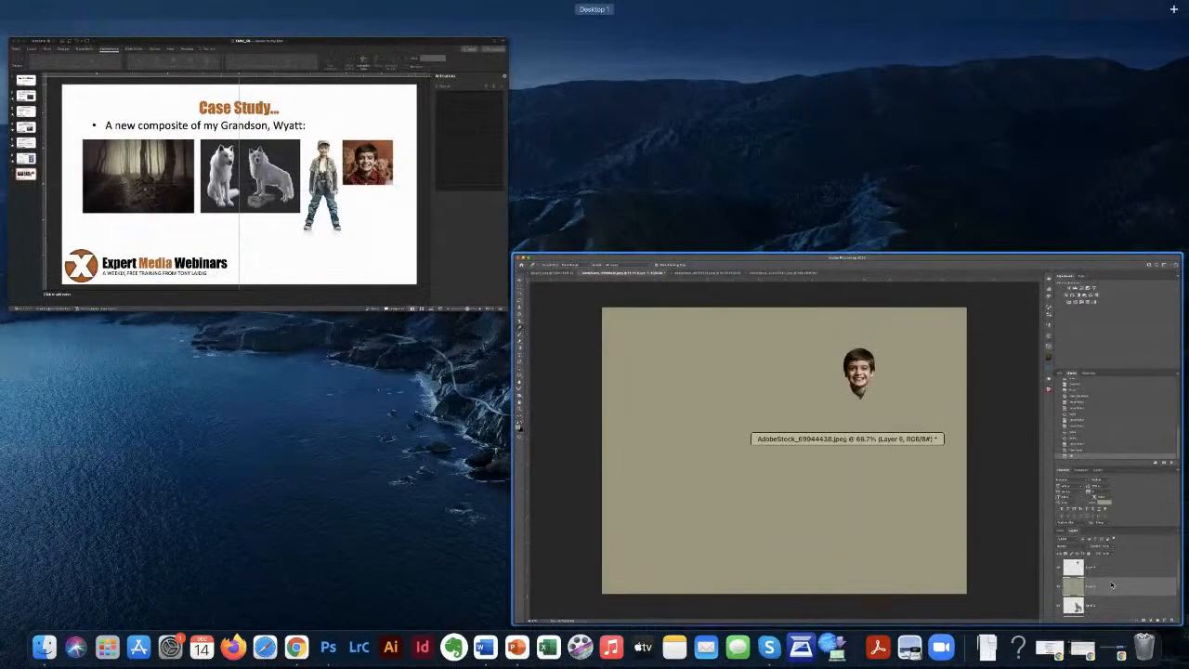
click(1106, 580)
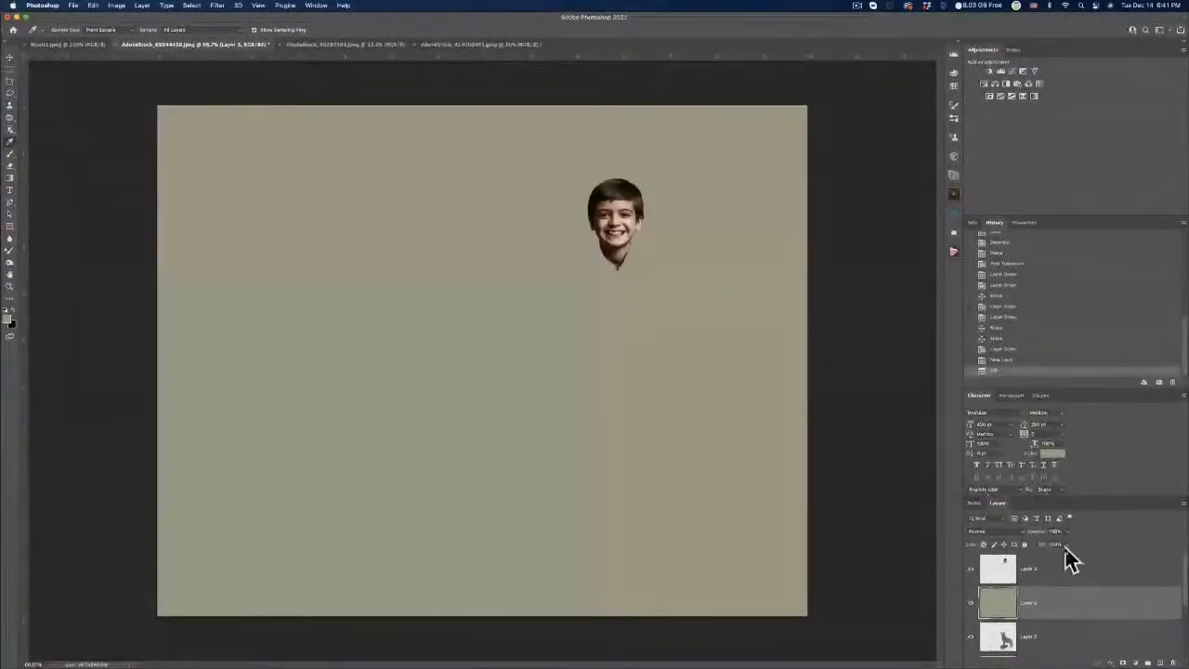
click(983, 532)
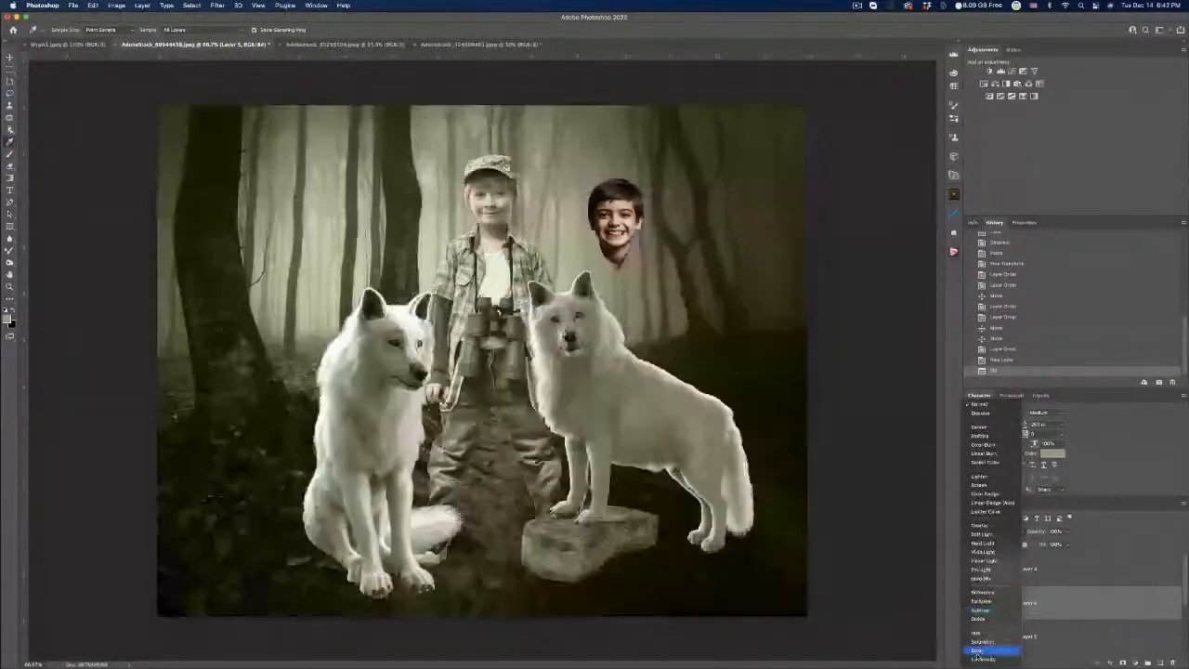
click(977, 652)
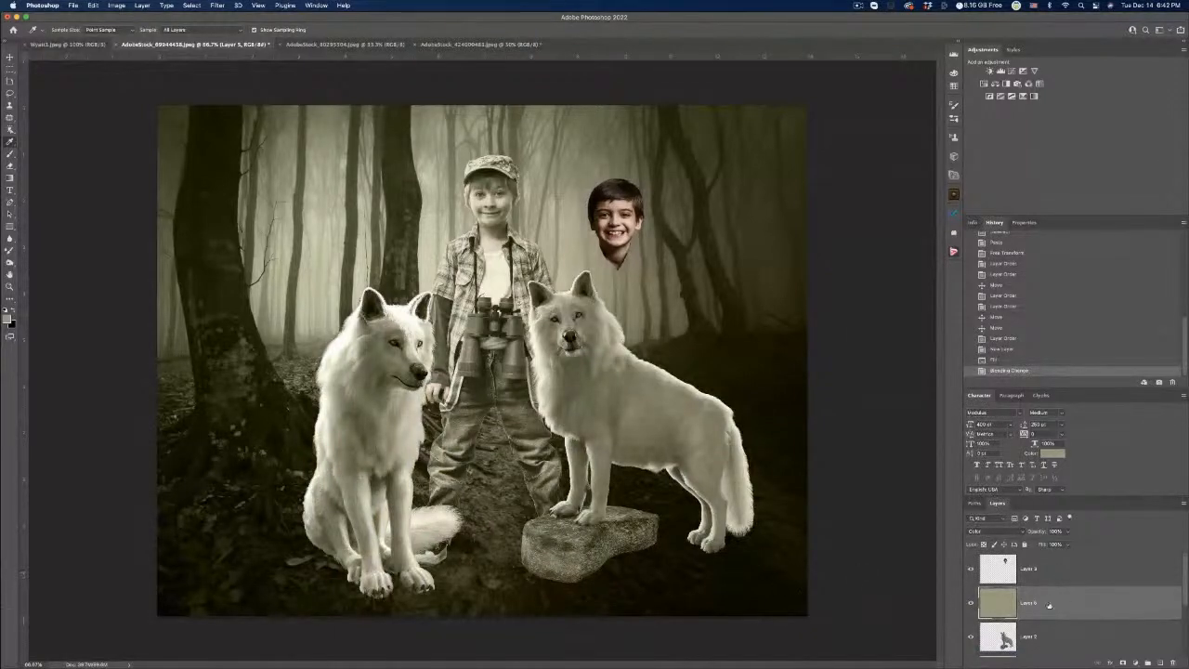
click(1067, 533)
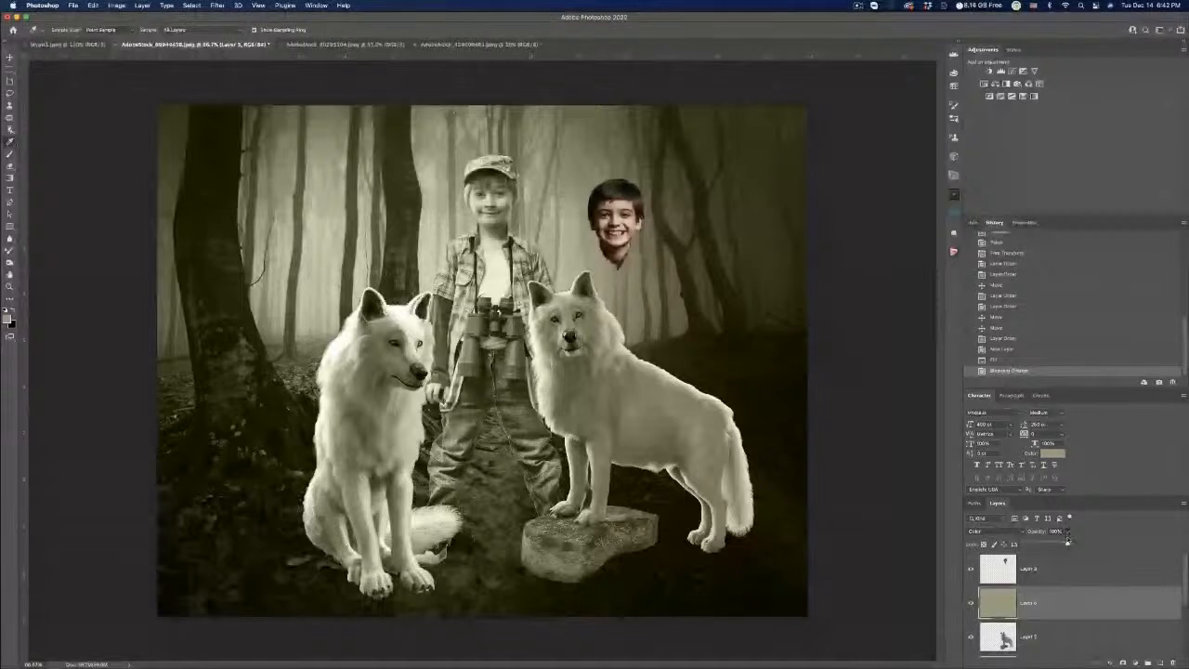
mouse_move(1067, 544)
mouse_down()
mouse_move(1031, 545)
mouse_move(1053, 544)
mouse_up()
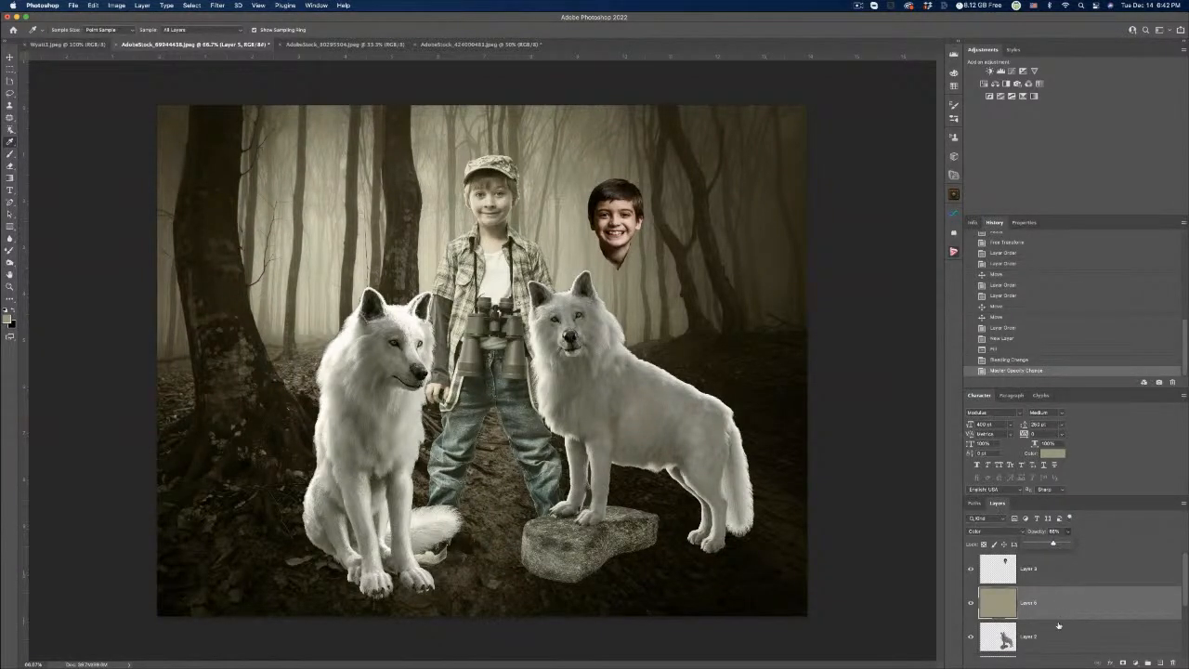
Load the combined outlines of the boy, the seated wolf and the standing wolf as one selection.
scroll(1058, 625, down, 1)
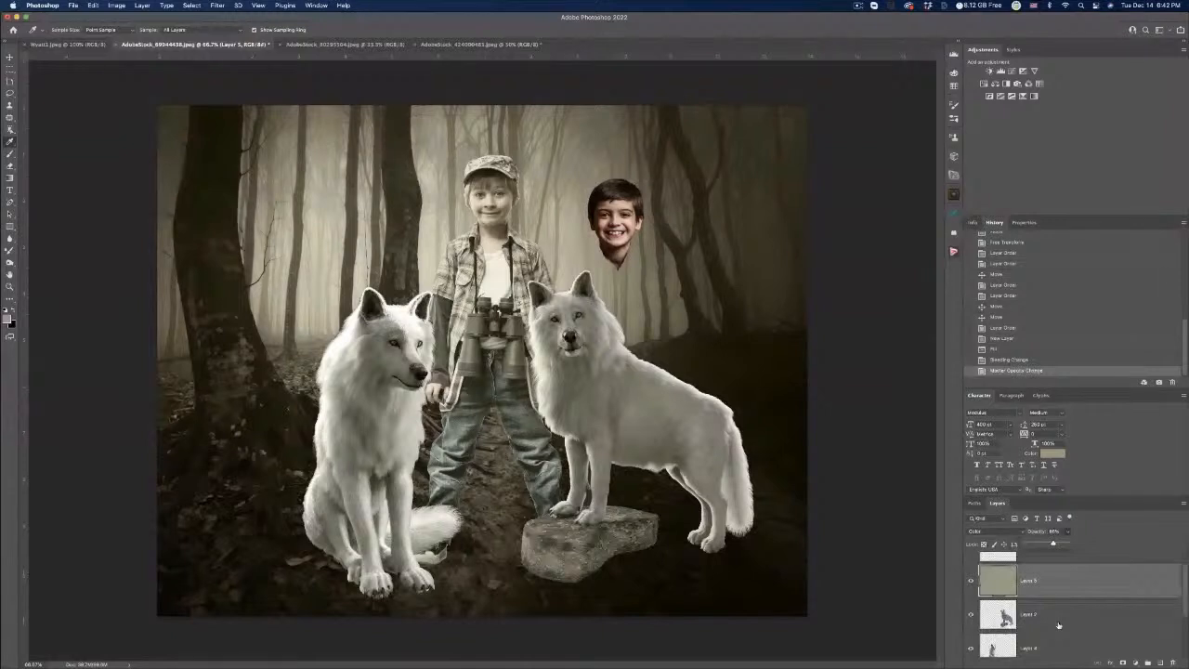
scroll(1058, 625, down, 3)
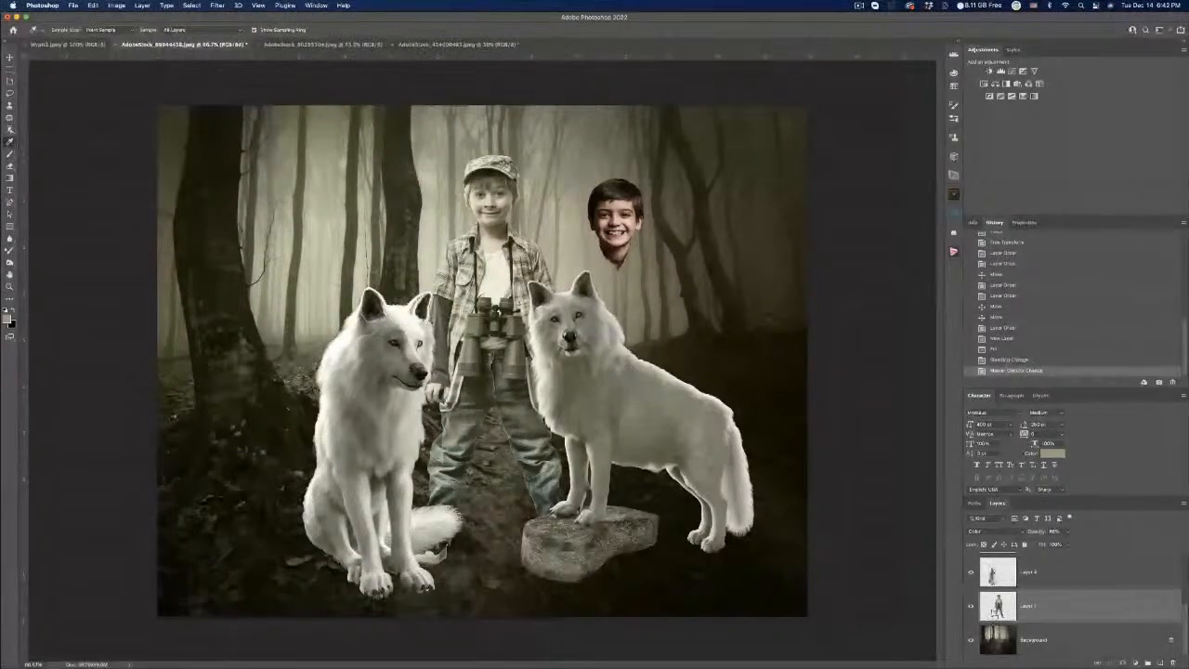
super+click(998, 612)
shift+super+click(993, 571)
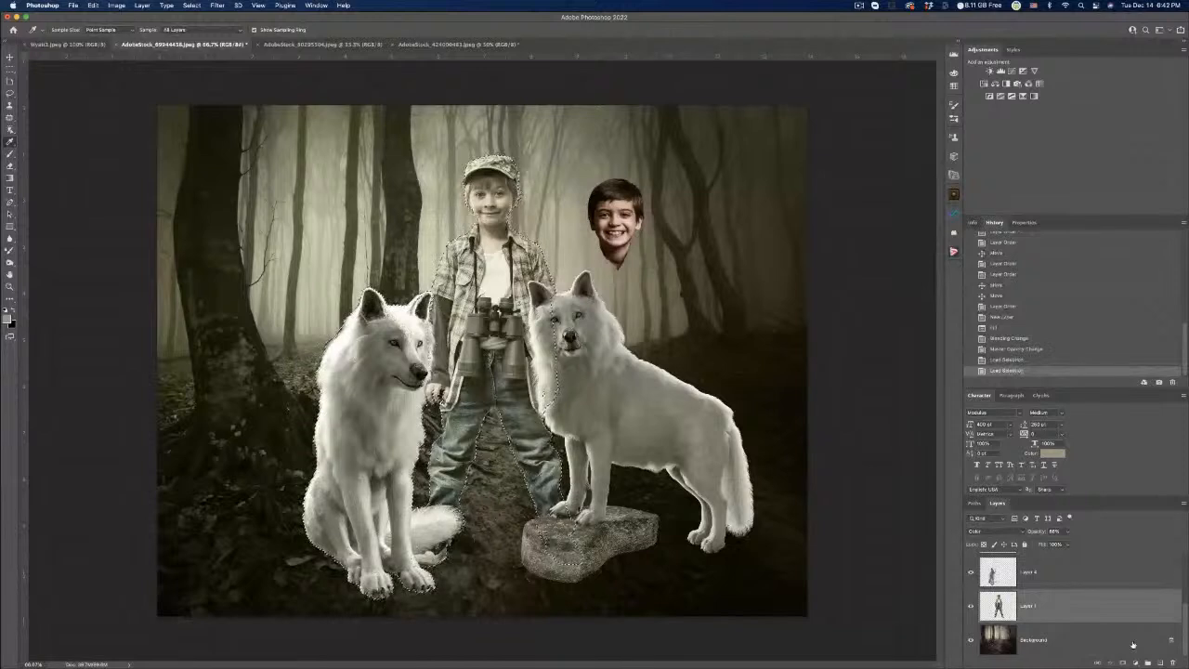
scroll(1132, 643, up, 3)
shift+super+click(1001, 618)
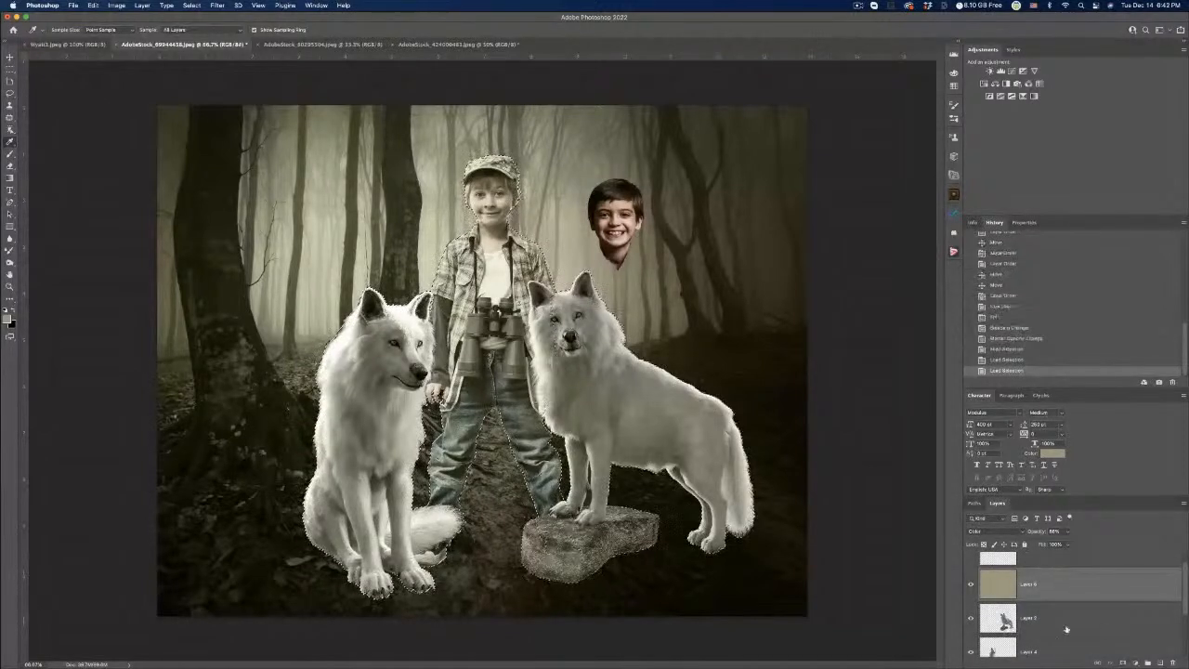
Add a layer mask to the colour fill layer from the active selection so it tints only the figures.
scroll(1099, 631, down, 2)
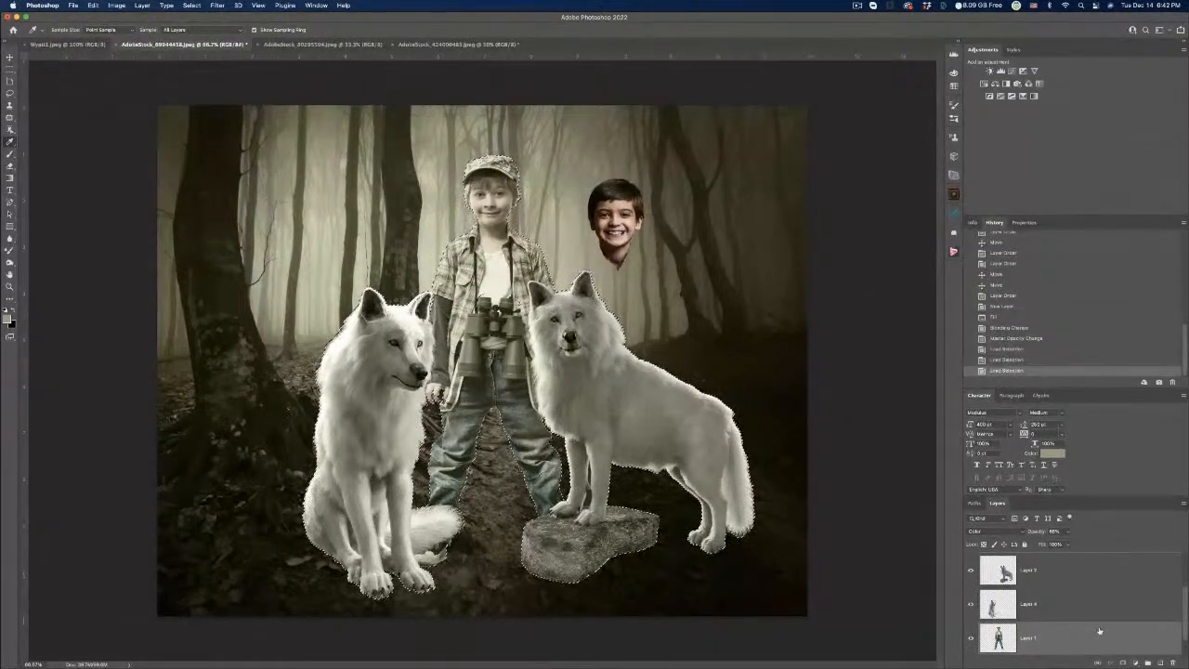
scroll(1092, 622, down, 1)
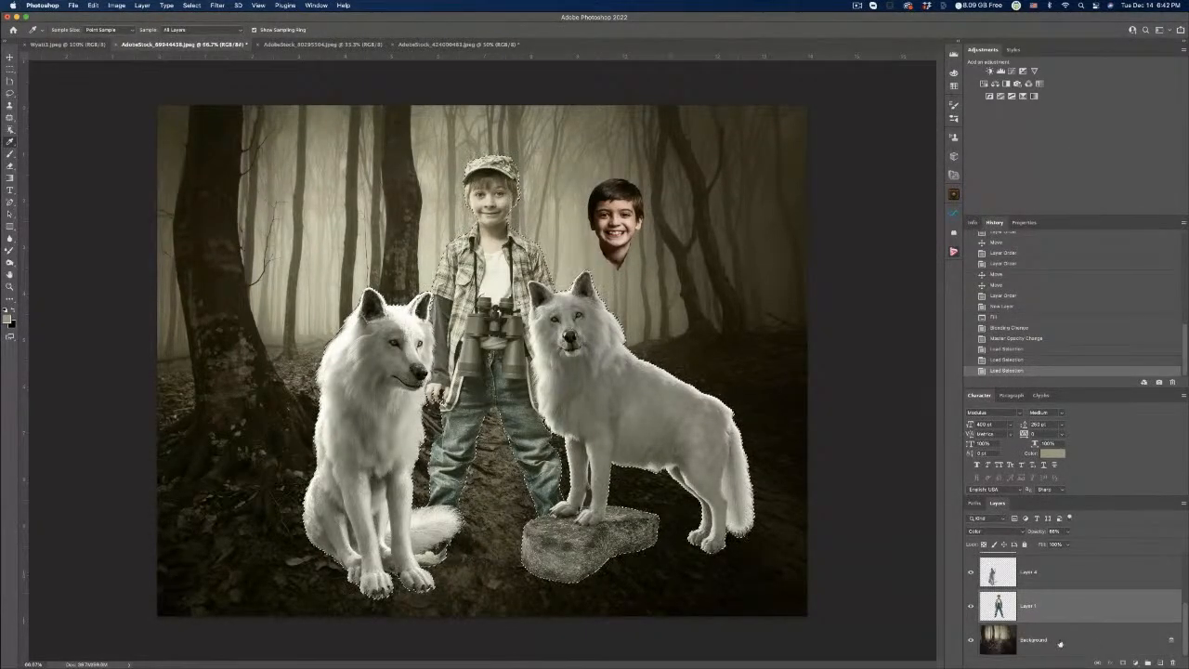
scroll(1056, 590, up, 2)
click(1058, 577)
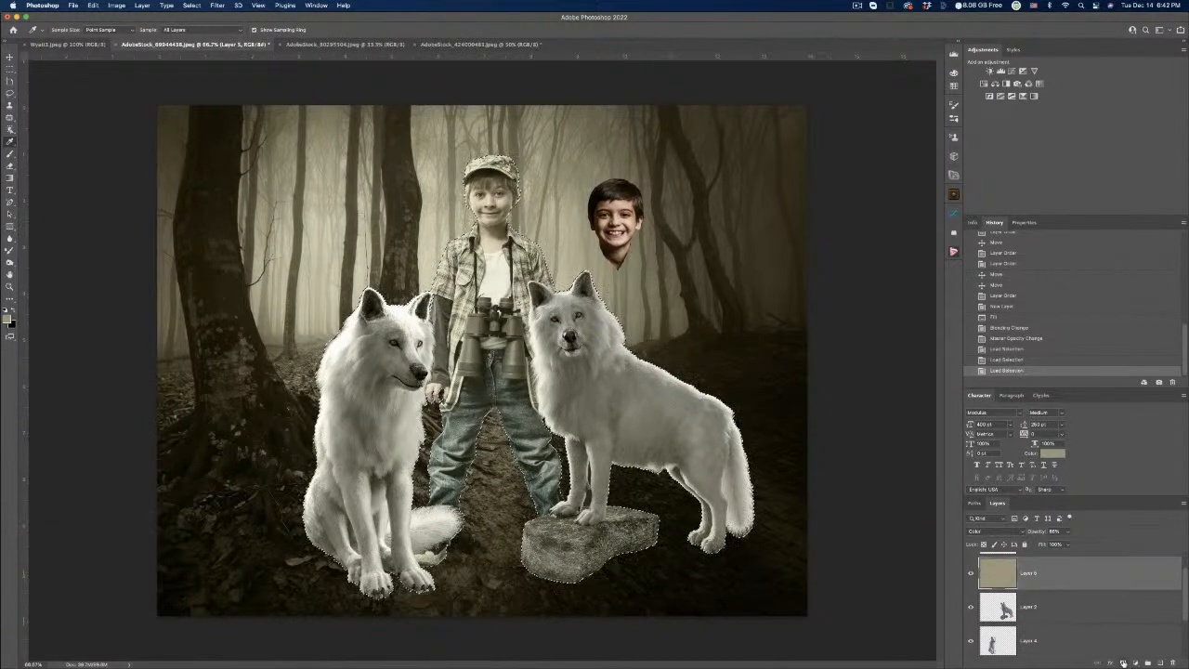
click(1122, 662)
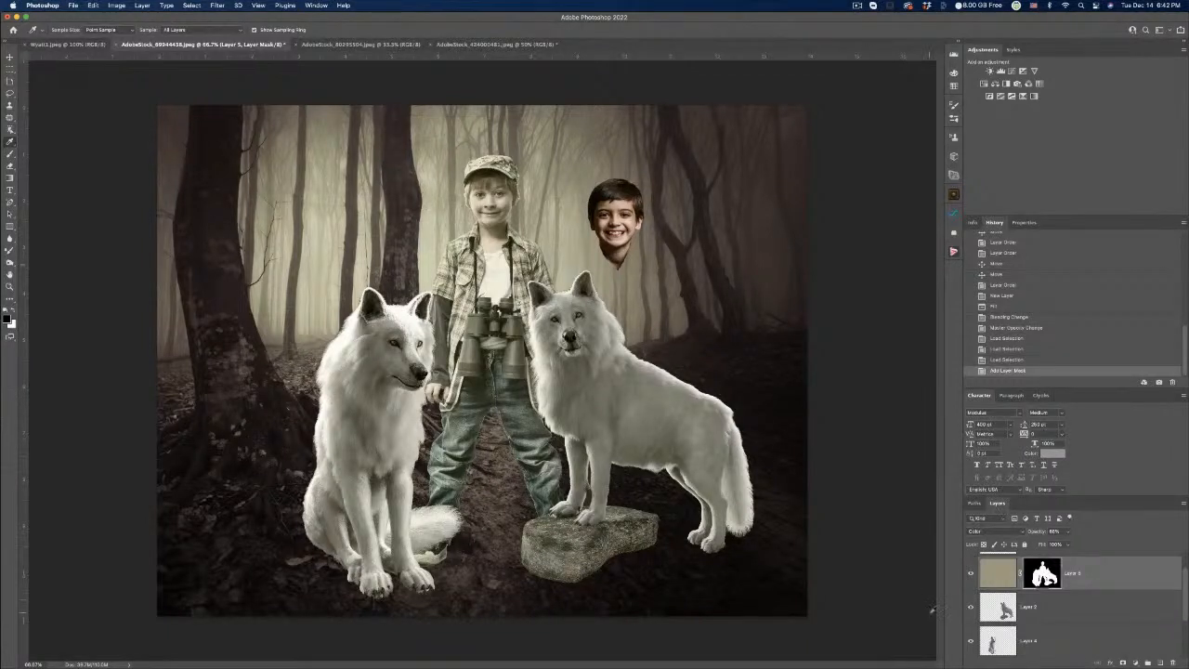
Reduce the masked colour fill layer's opacity to about 37%.
click(997, 577)
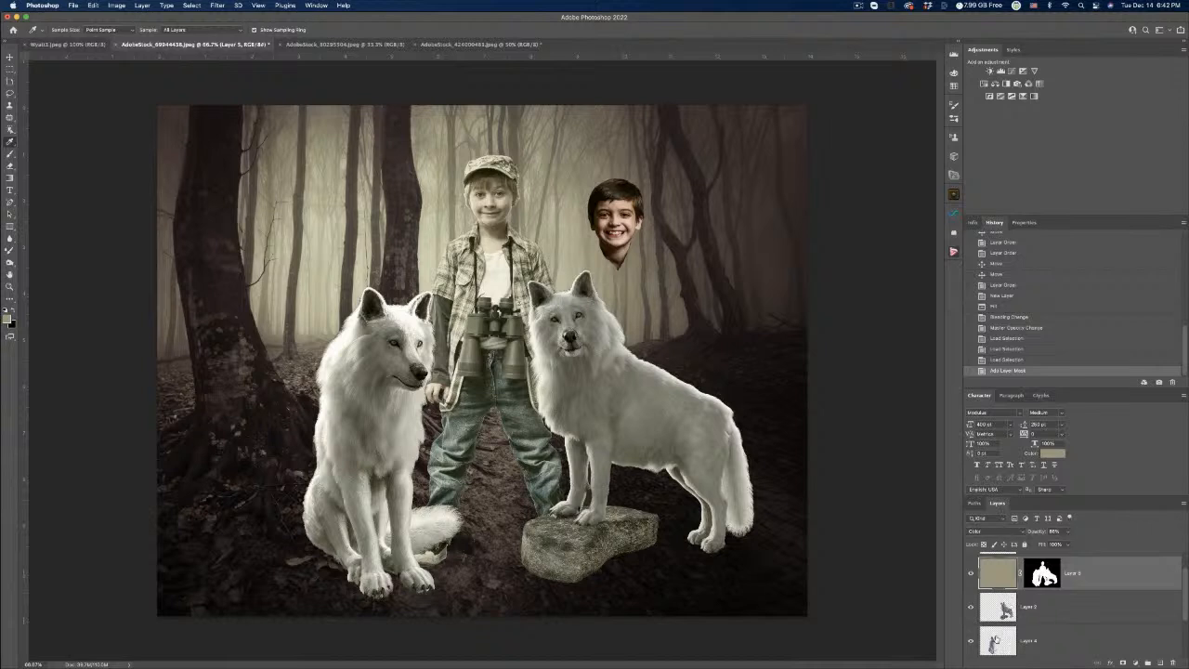
scroll(1003, 620, down, 1)
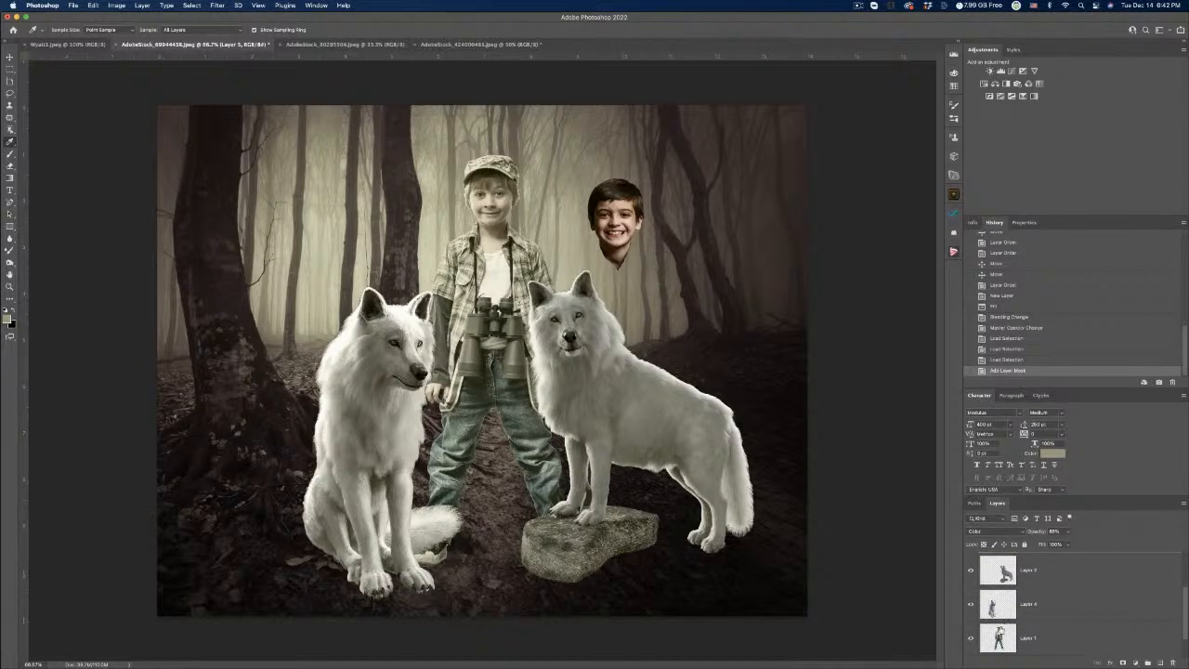
scroll(1047, 602, up, 2)
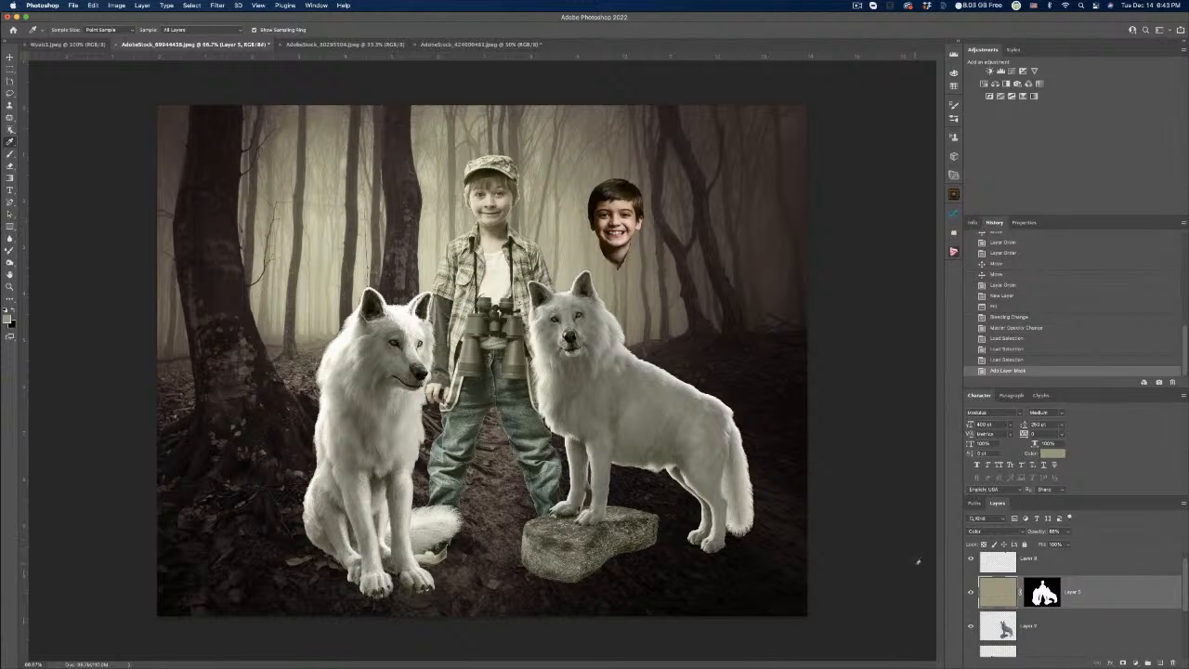
click(1068, 532)
mouse_move(1070, 545)
mouse_down()
mouse_move(1017, 544)
mouse_move(1057, 544)
mouse_up()
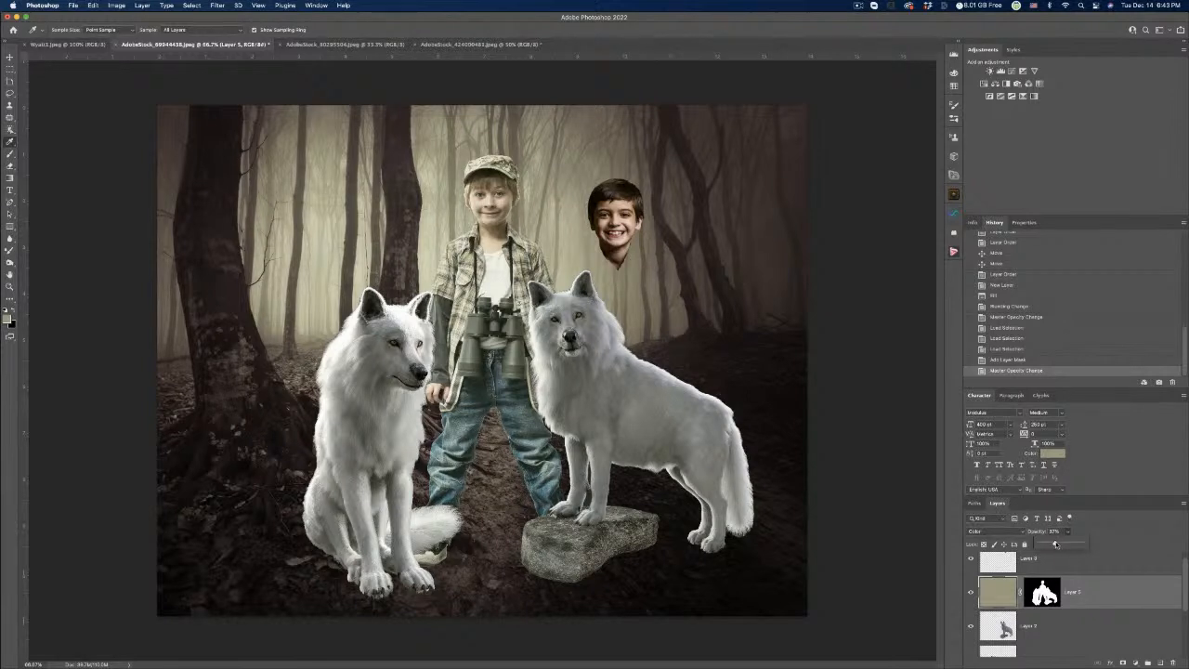
drag(1057, 544, 1055, 544)
Apply Color Balance to the seated wolf's layer with midtone levels of +35, -11 and -27.
scroll(1030, 611, down, 1)
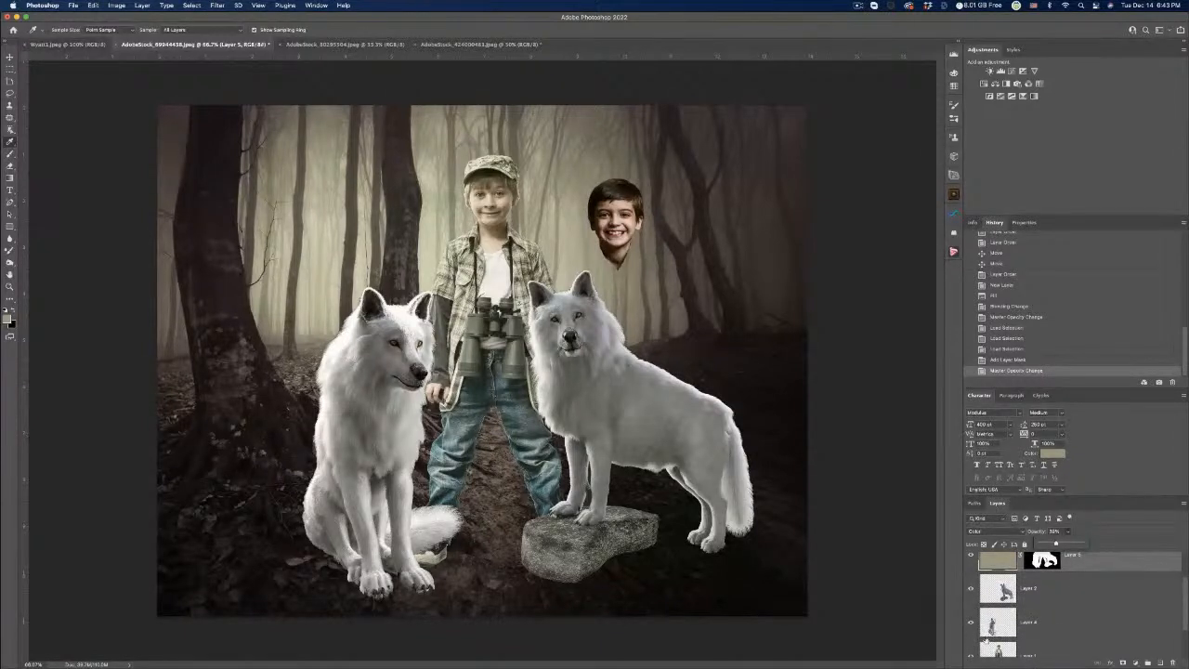
click(992, 626)
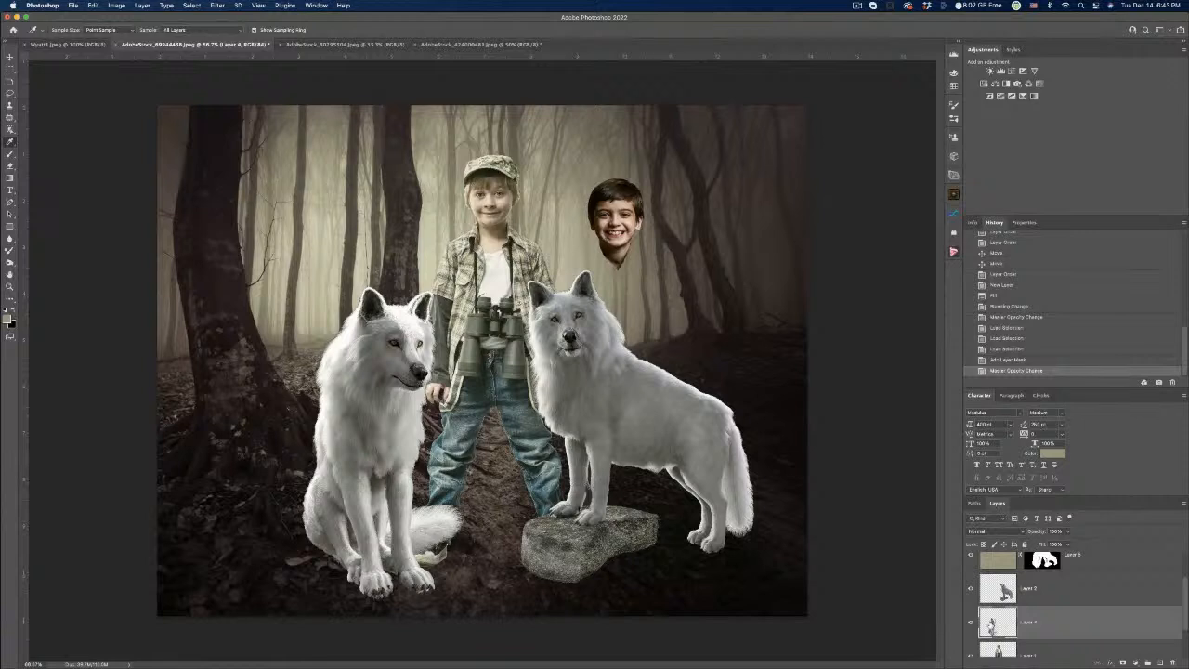
key(super+b)
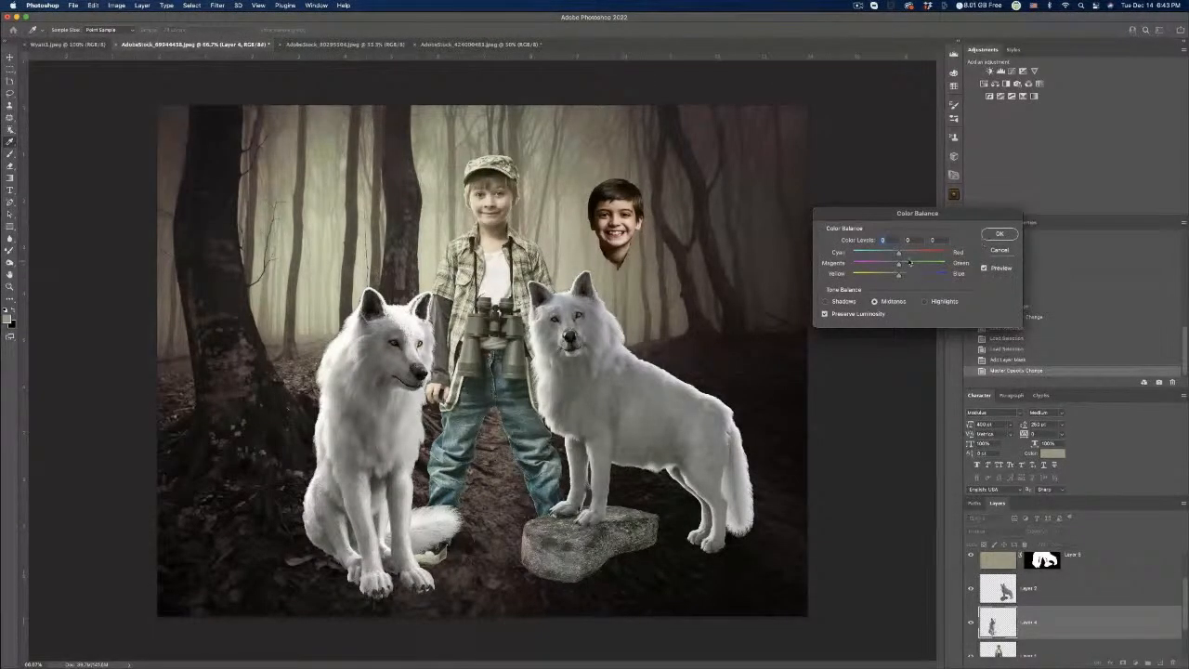
drag(898, 253, 915, 255)
drag(885, 277, 887, 276)
drag(898, 263, 890, 266)
drag(891, 267, 895, 266)
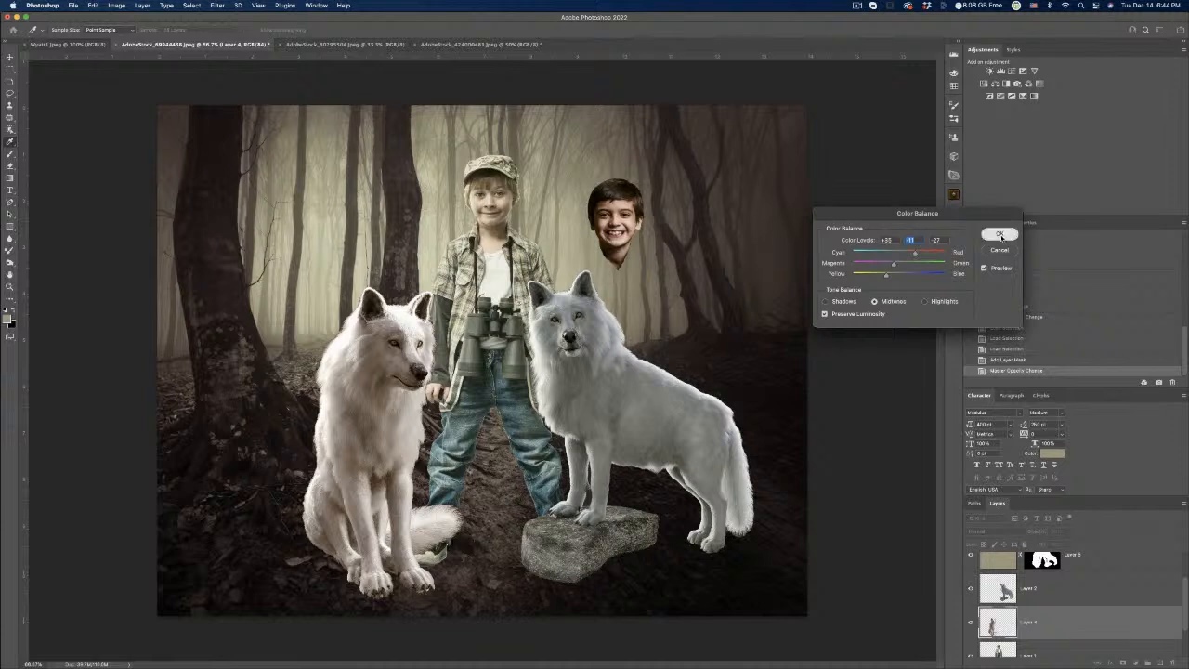
click(1000, 234)
Apply Color Balance to the standing wolf's layer with cyan-red at +35 and magenta-green at -11, warming it like the seated wolf.
click(1034, 591)
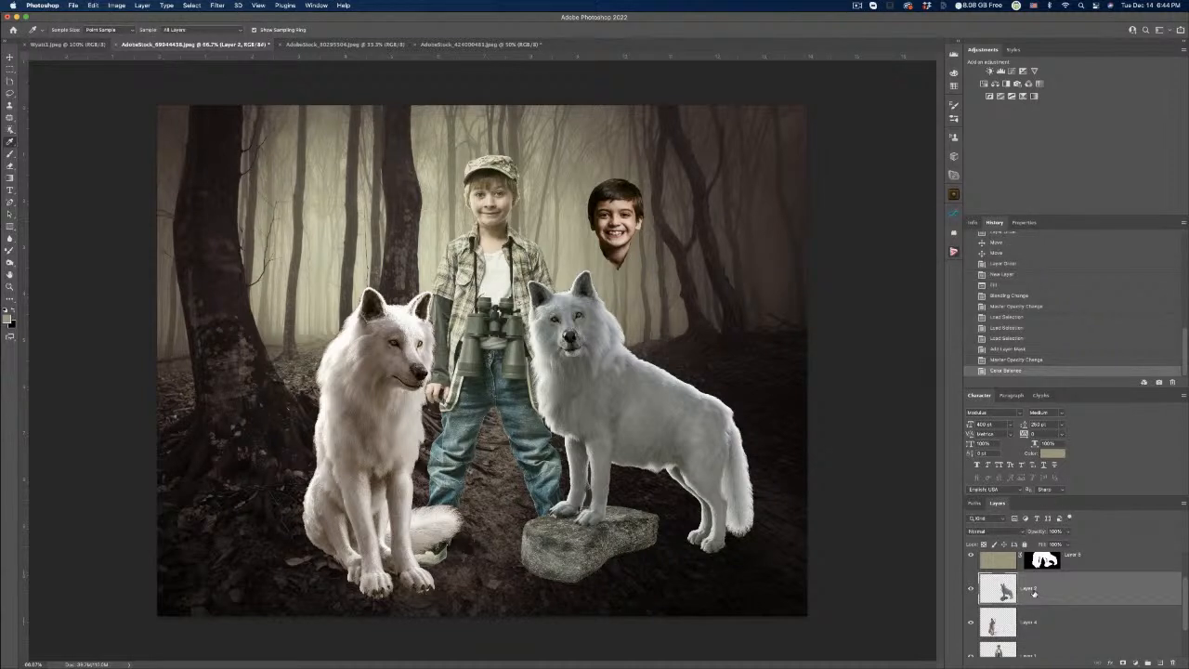
key(super+b)
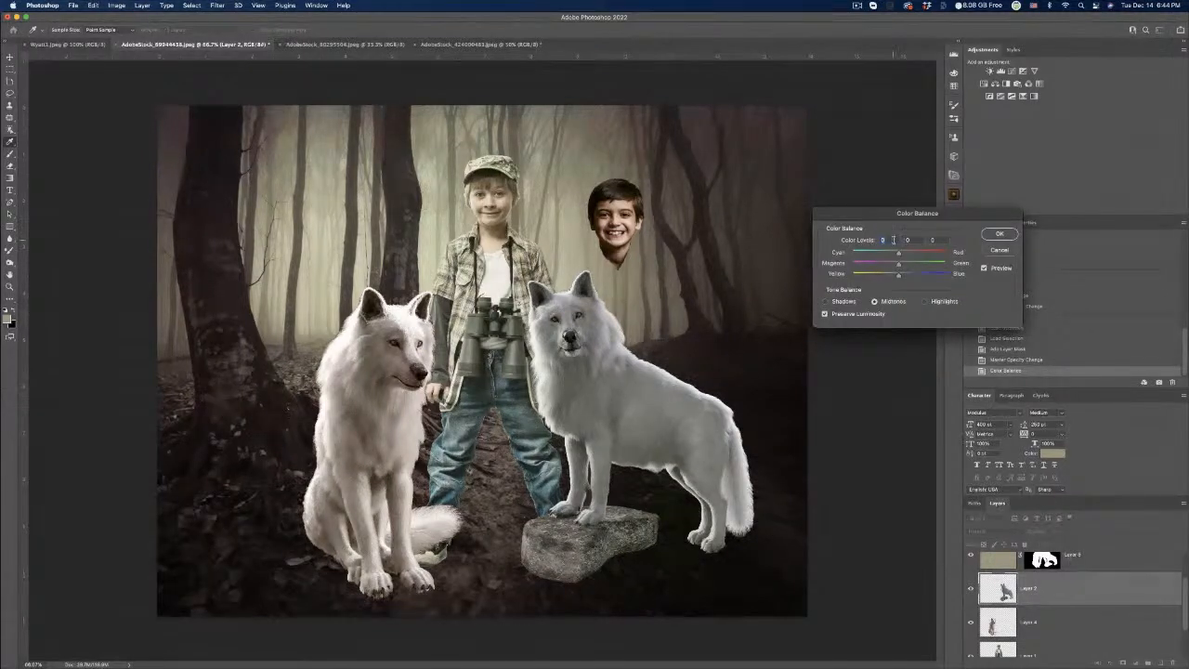
text(35)
key(Tab)
text(-11)
key(Tab)
click(999, 233)
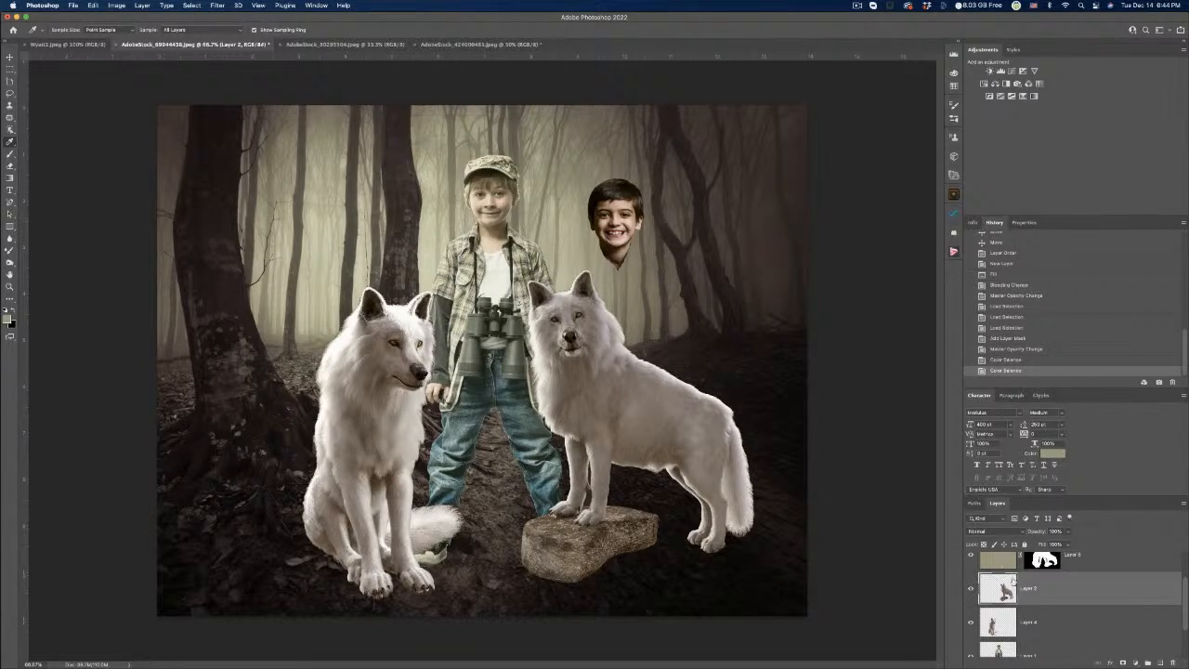
Apply Color Balance to the boy's layer with midtone levels of about +25, -19 and +5.
scroll(1049, 570, down, 1)
click(1041, 641)
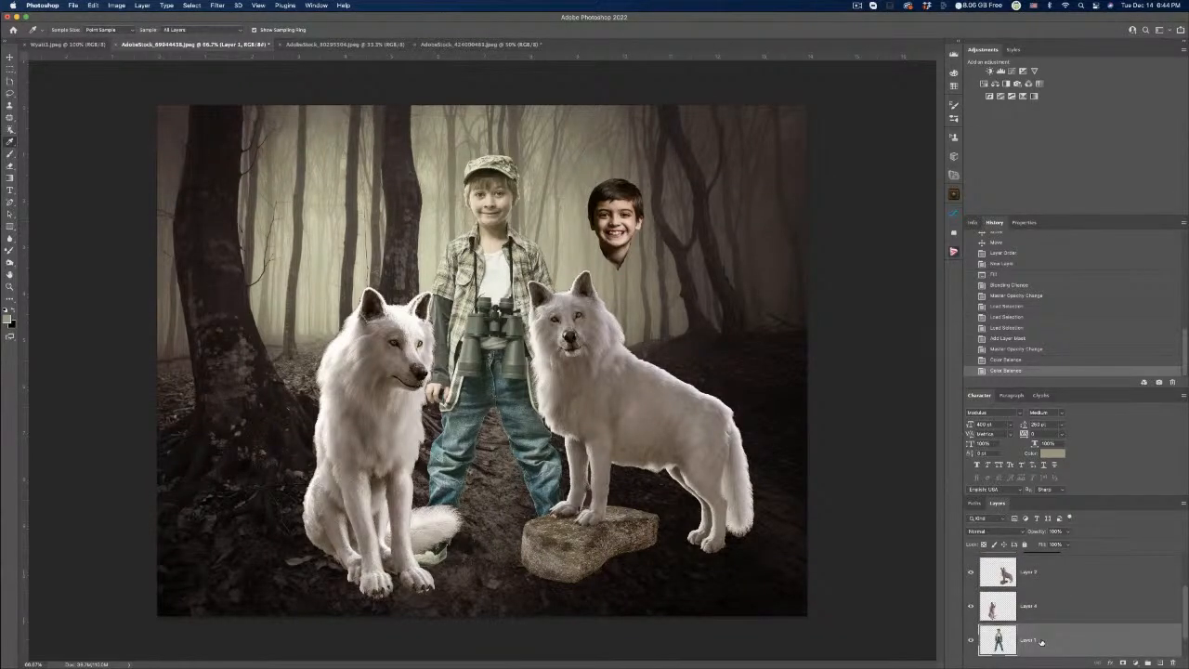
key(super+b)
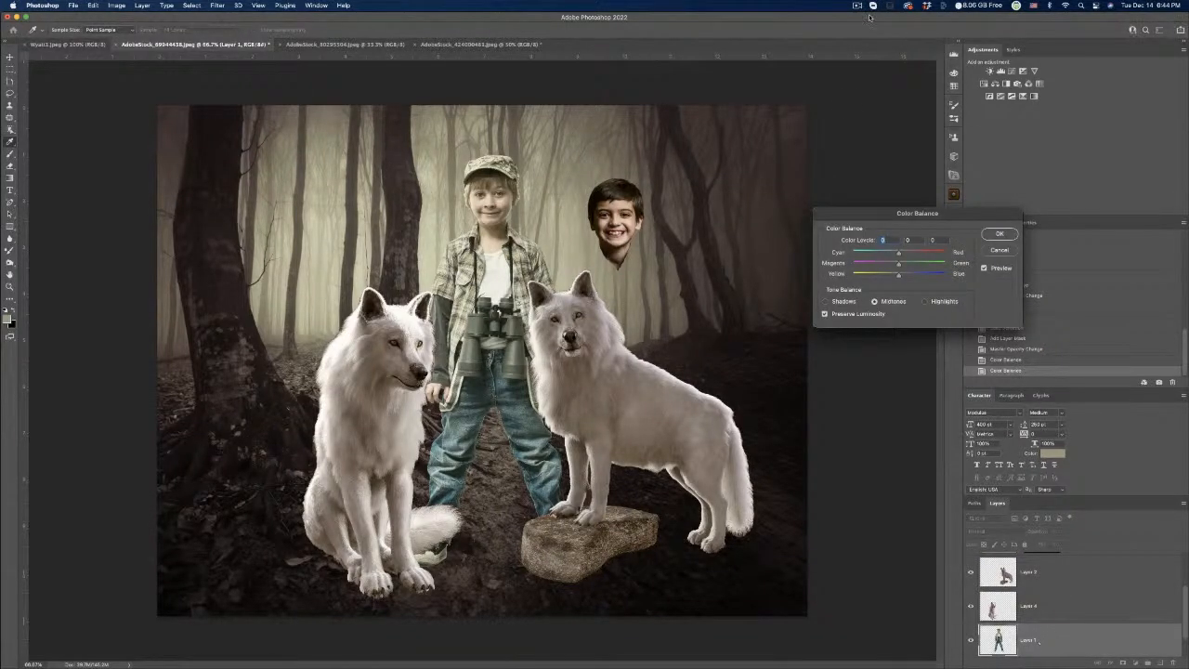
mouse_move(898, 254)
mouse_down()
mouse_move(910, 255)
mouse_move(897, 277)
mouse_up()
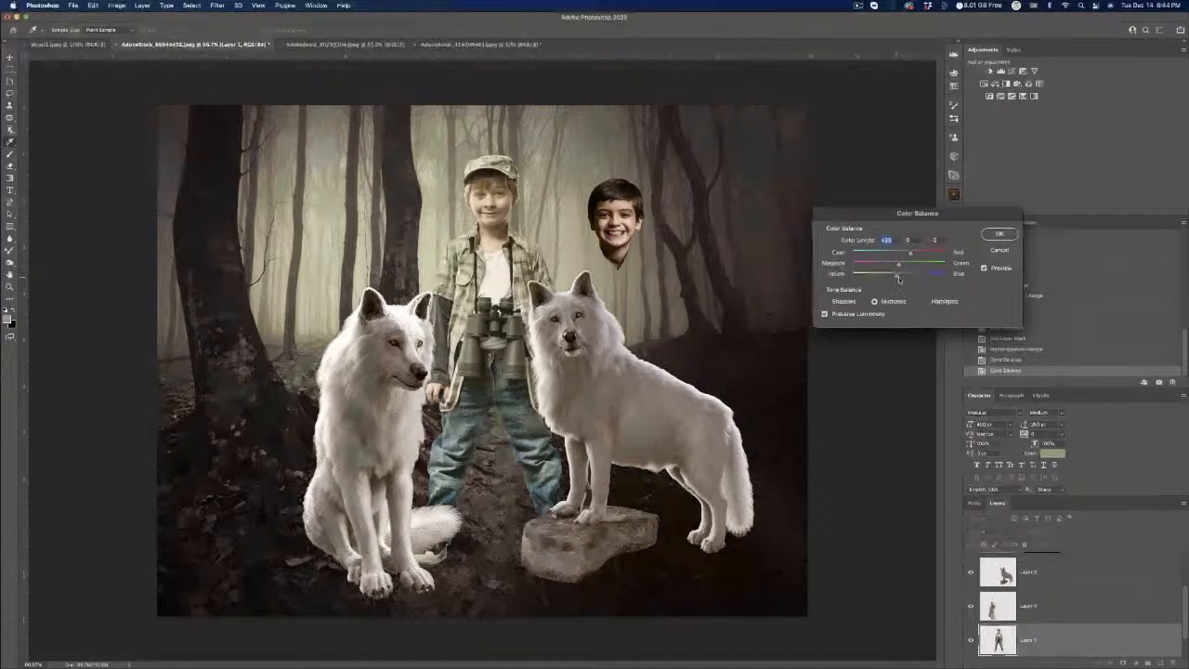
drag(898, 275, 889, 266)
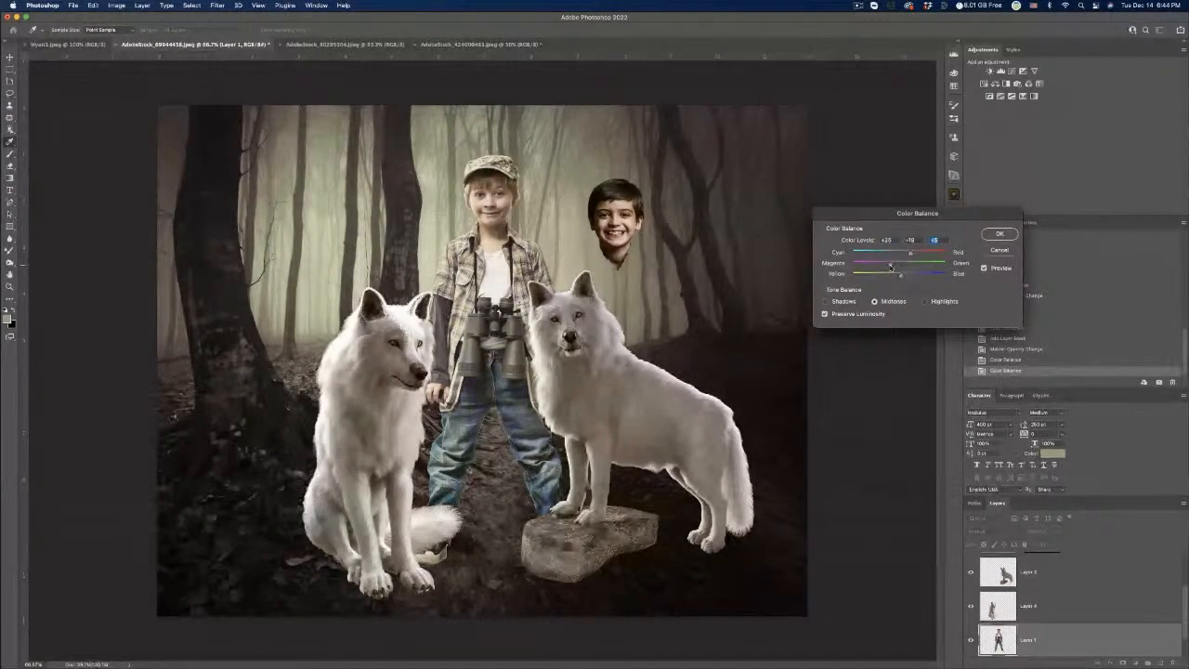
click(999, 234)
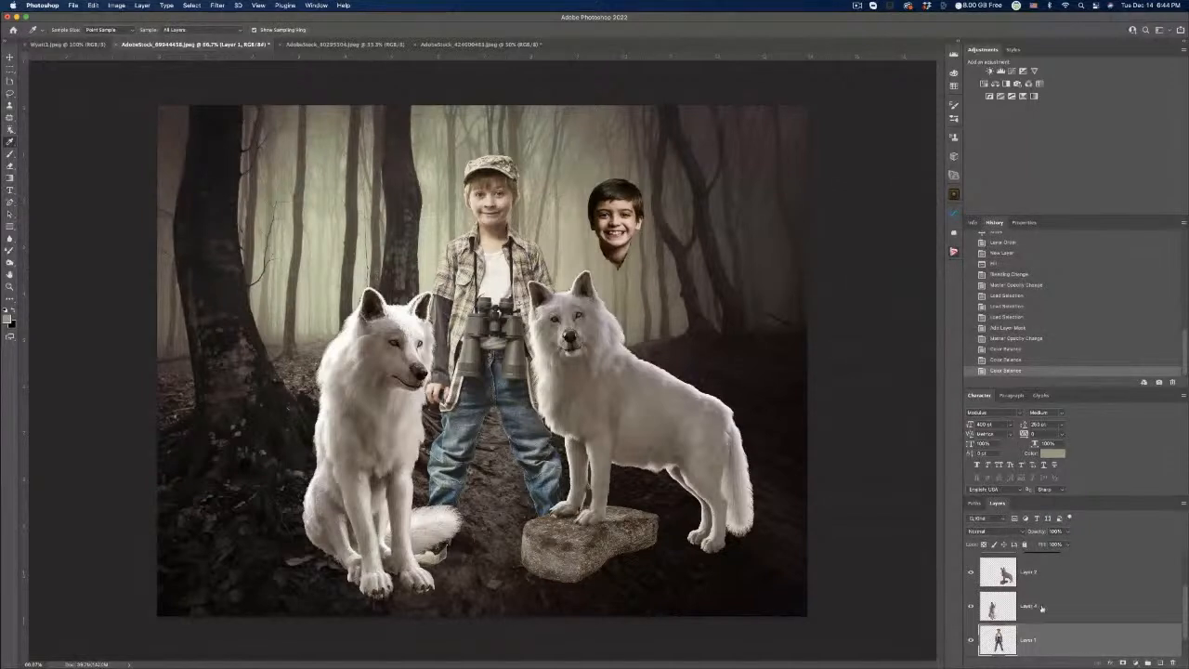
Adjust the masked colour fill layer's opacity to about 60%.
scroll(1022, 609, up, 2)
click(995, 605)
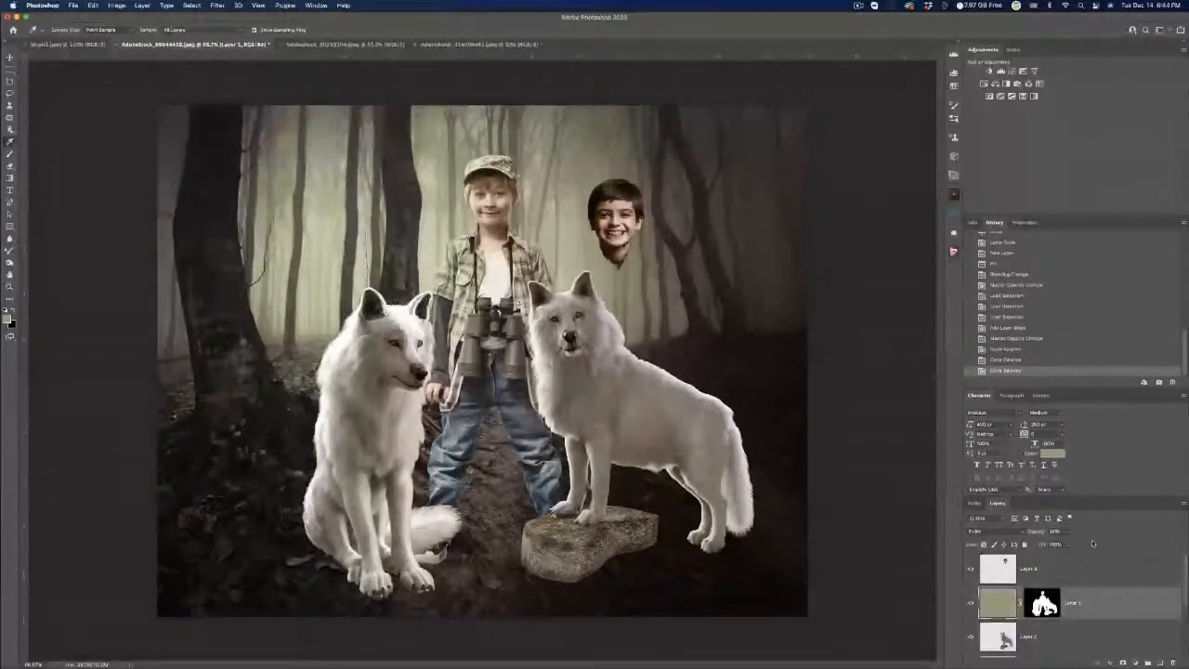
click(1068, 531)
mouse_move(1092, 544)
mouse_down()
mouse_move(1059, 544)
mouse_move(1072, 544)
mouse_up()
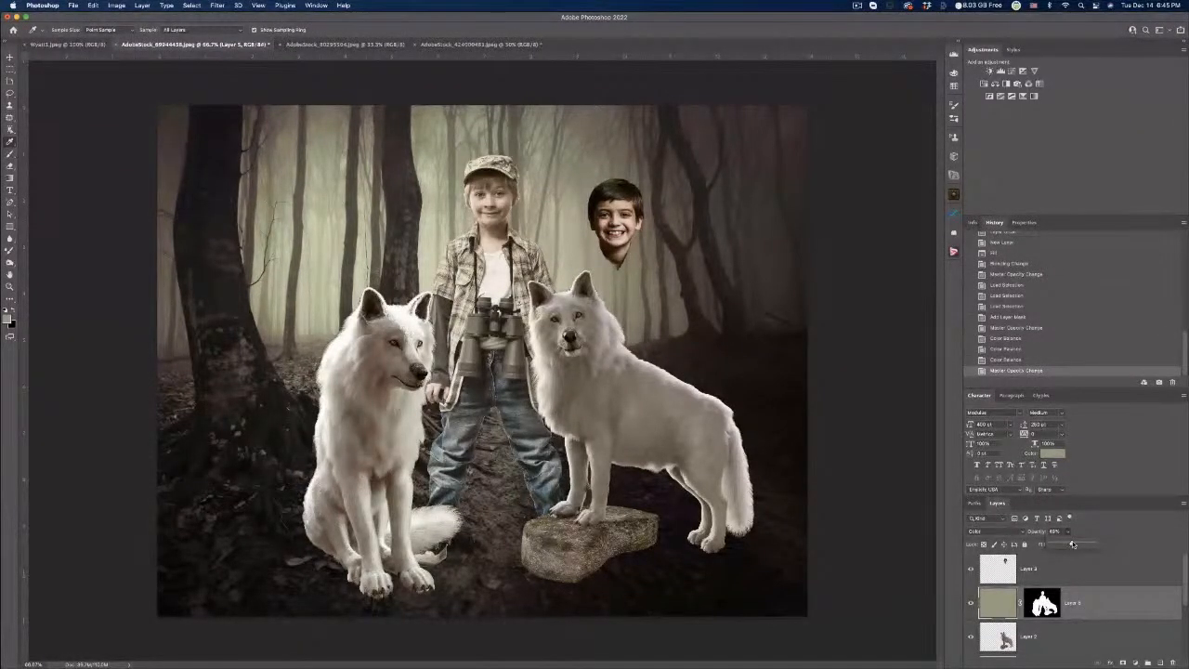
Move the cut-out head onto the boy's face, covering his original head.
click(993, 566)
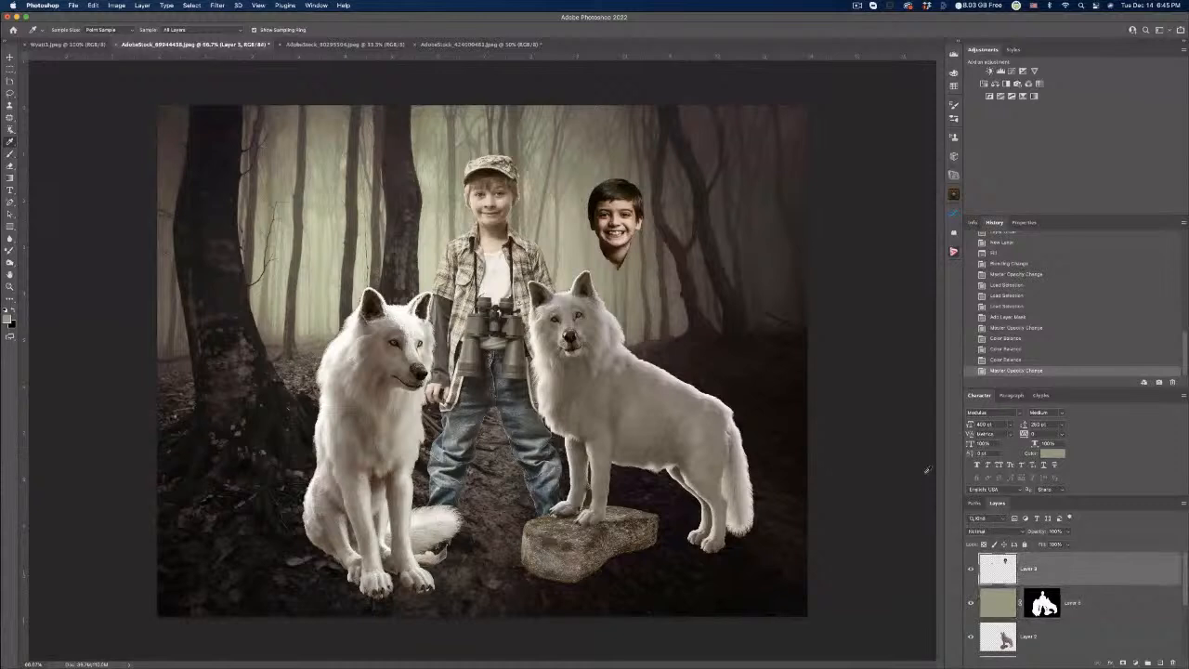
click(9, 56)
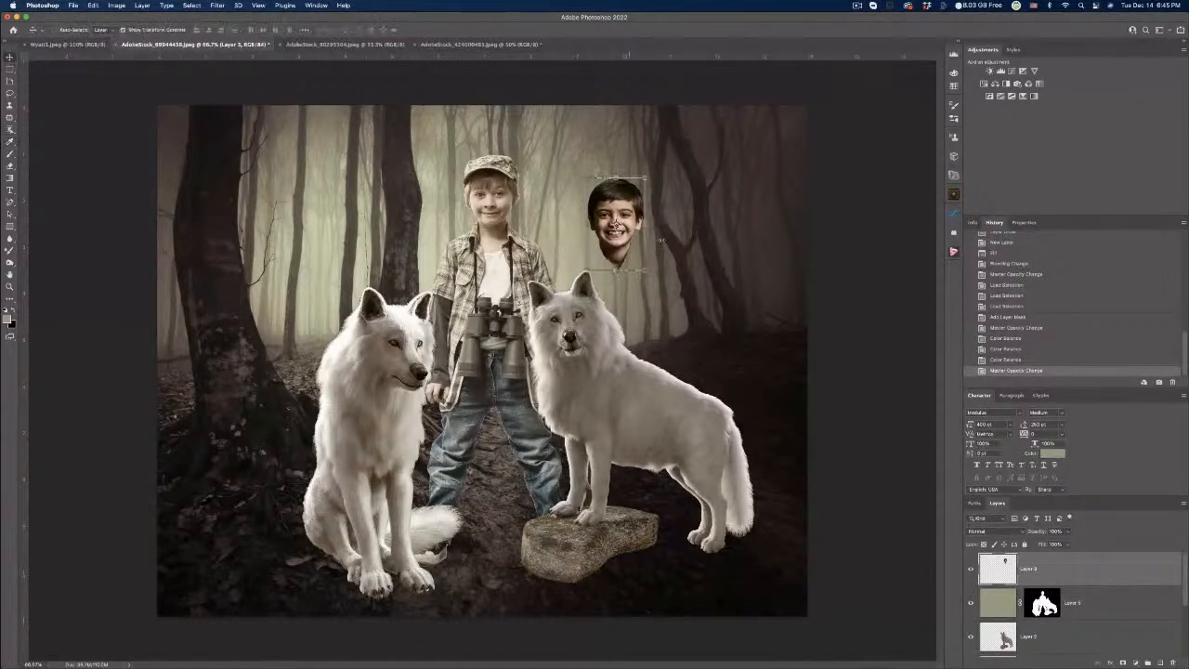
drag(614, 226, 550, 199)
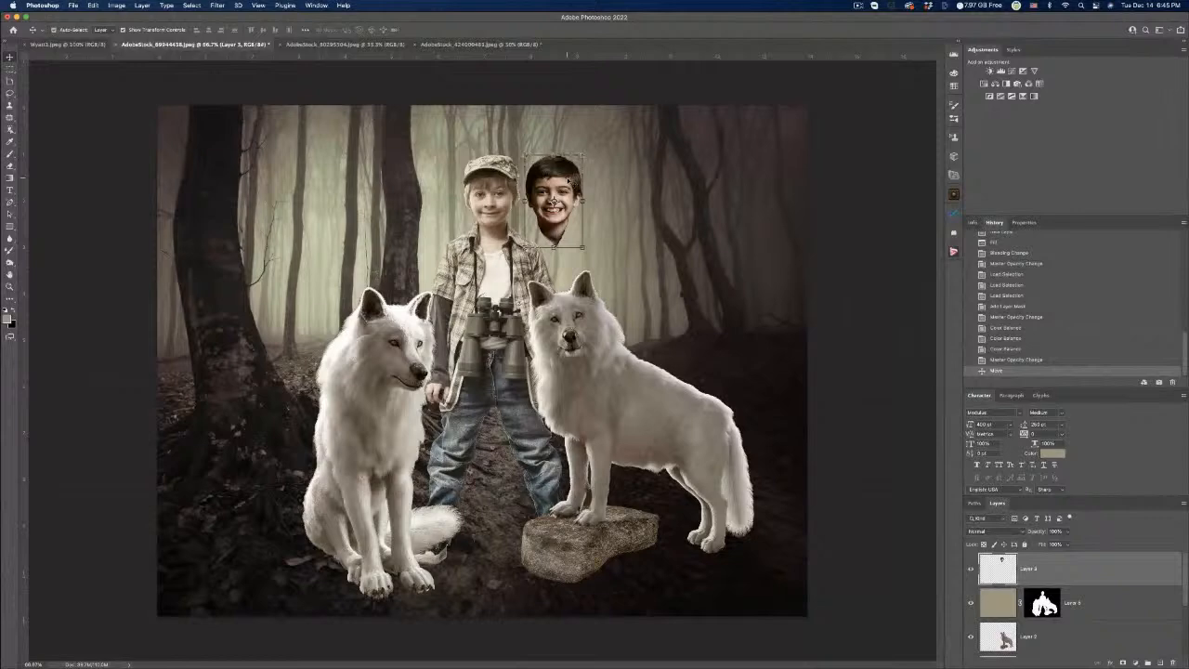
key(super+plus)
key(super+plus)
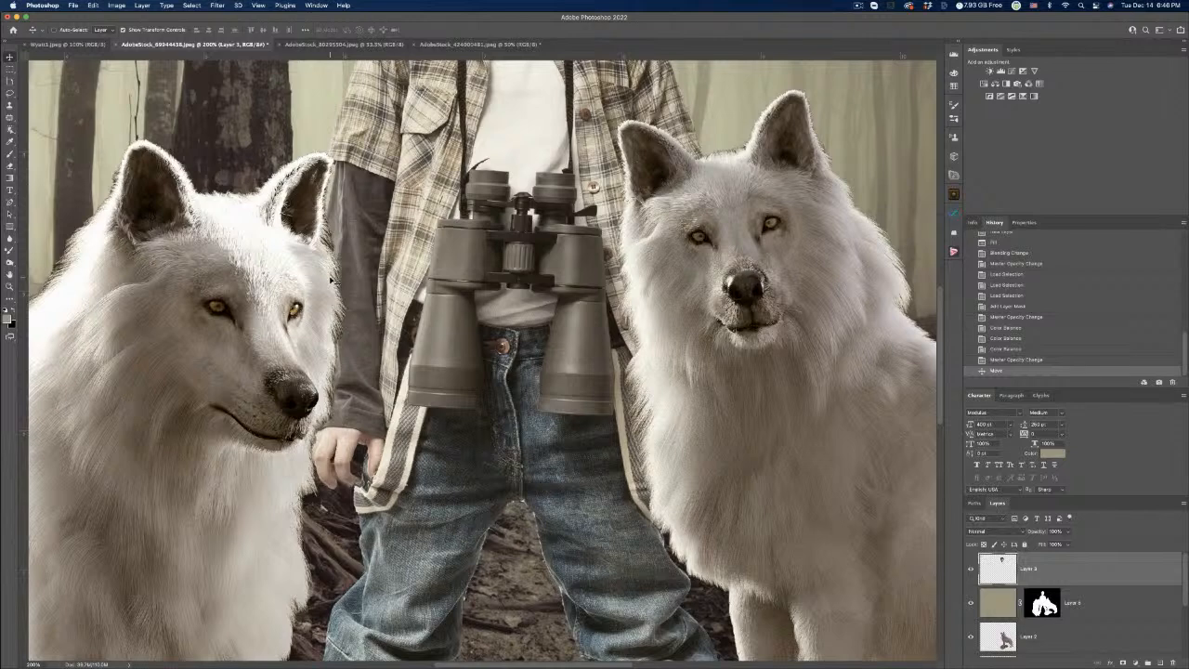
scroll(538, 344, up, 3)
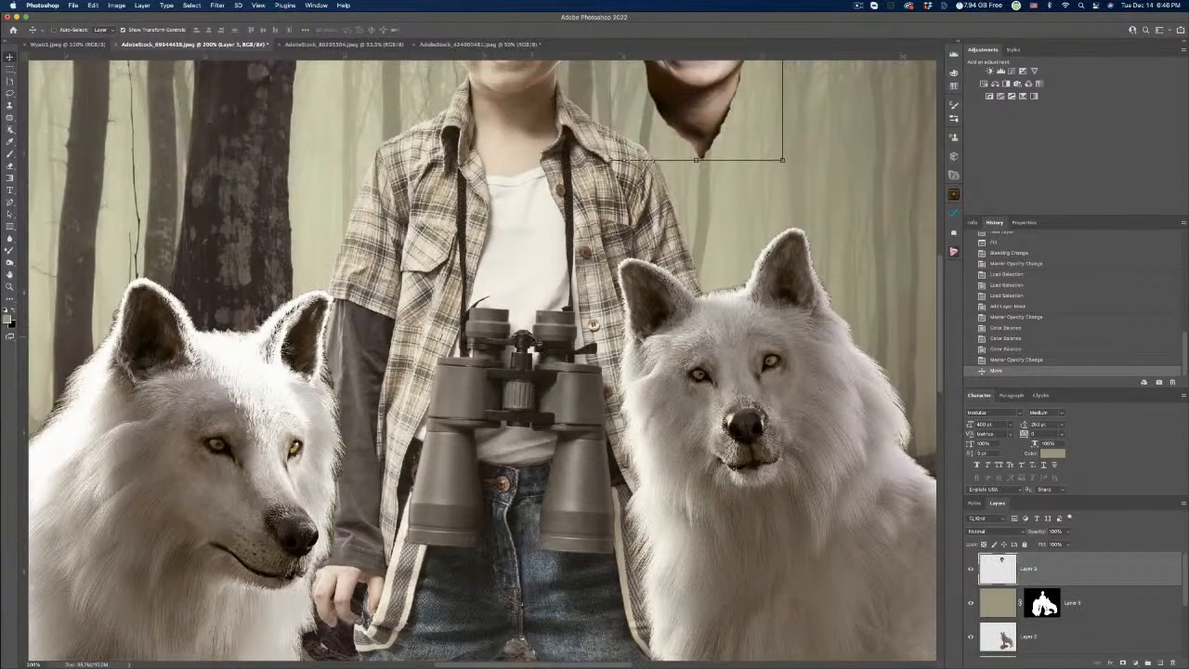
scroll(537, 343, up, 4)
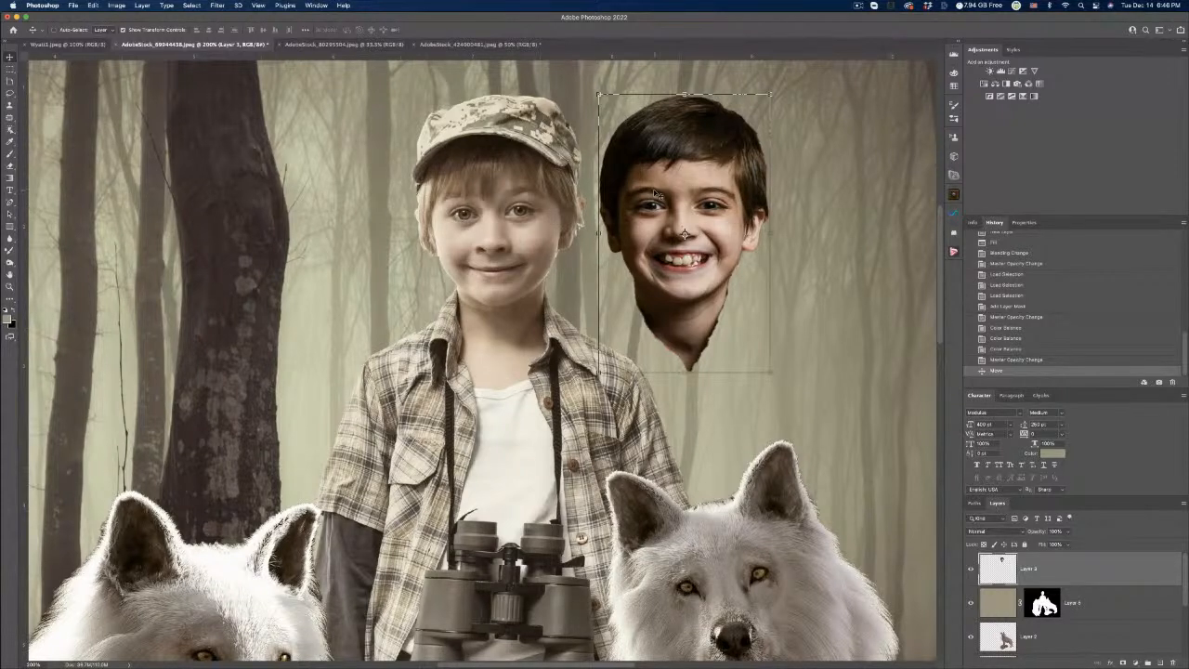
drag(655, 193, 470, 208)
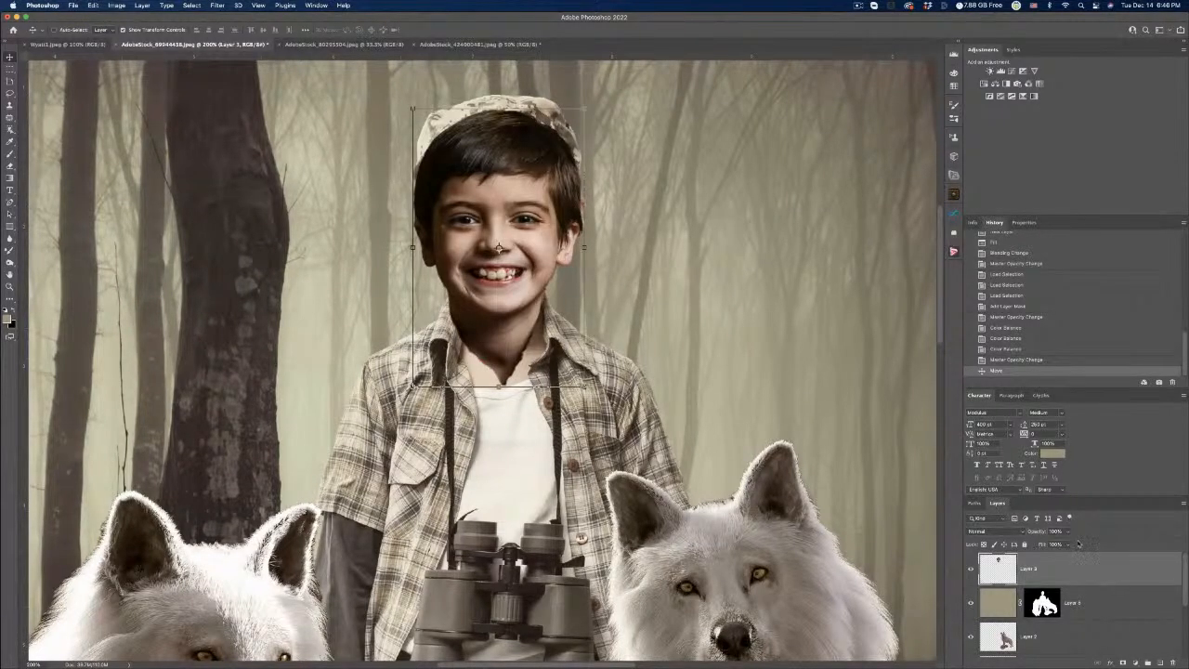
Lower the head layer's opacity to roughly half and align its facial features with the face underneath.
click(1068, 544)
click(1052, 547)
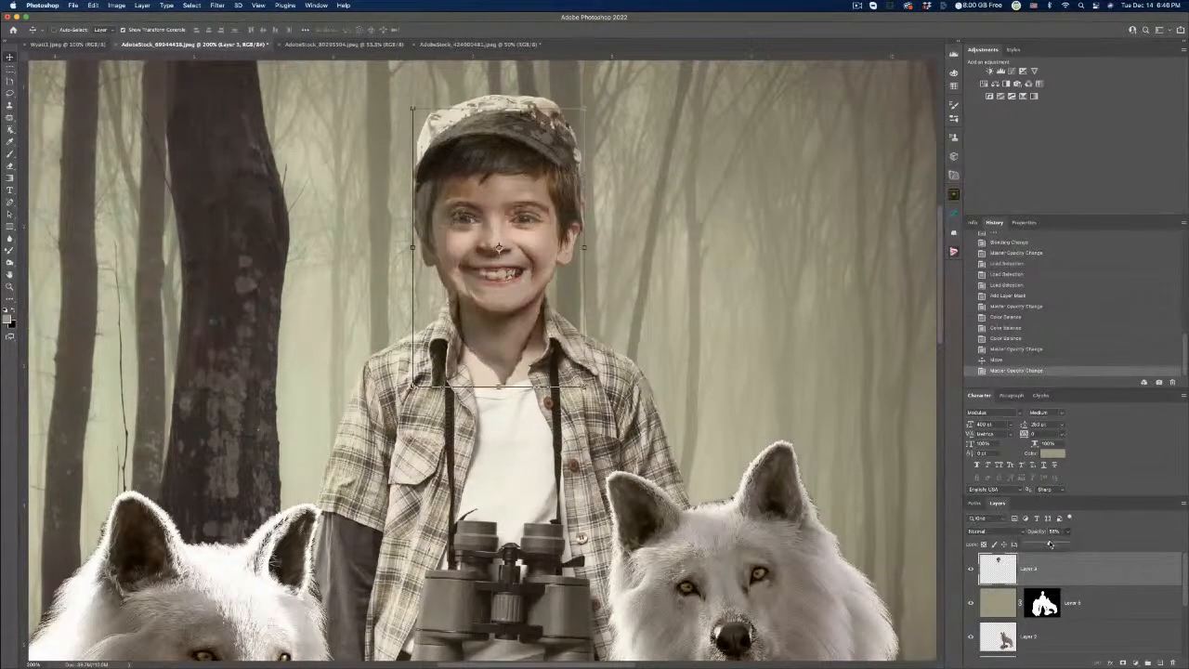
drag(538, 252, 528, 244)
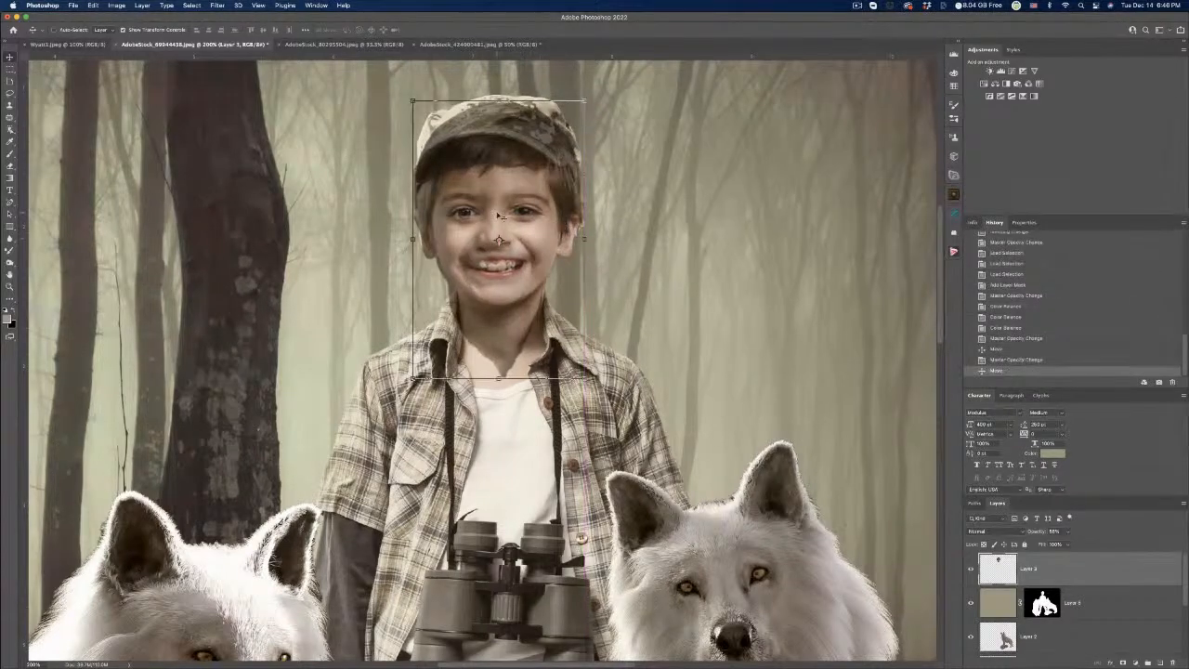
Flip the replacement head horizontally.
right_click(500, 214)
click(519, 215)
click(118, 6)
mouse_move(92, 6)
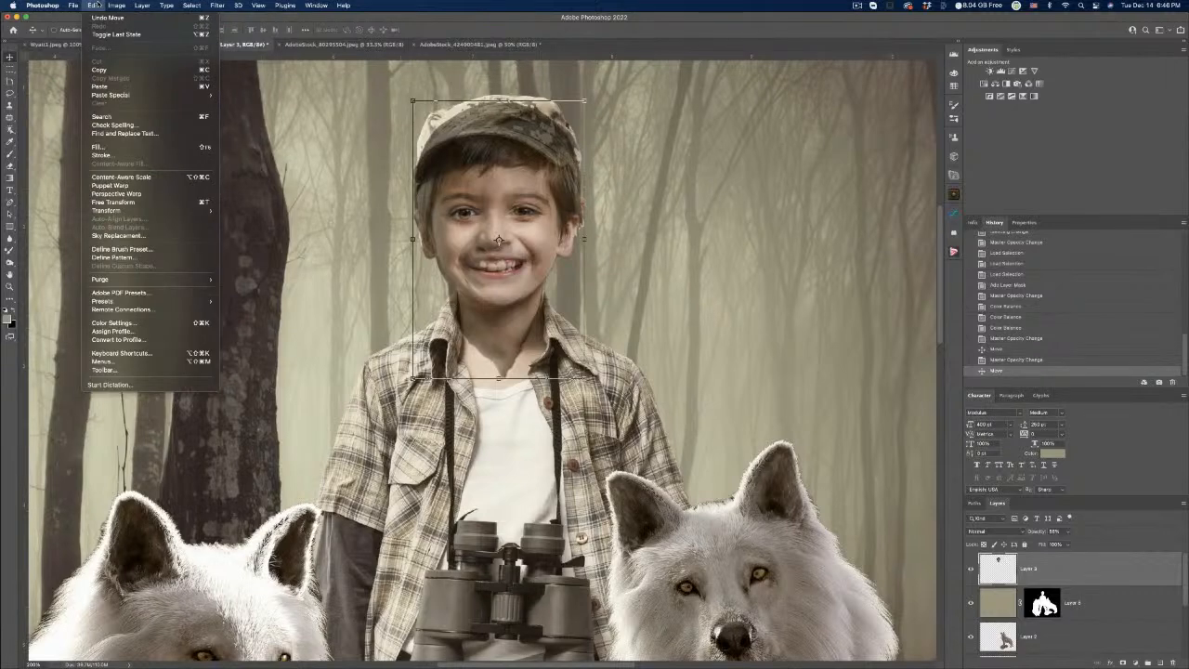
mouse_move(186, 211)
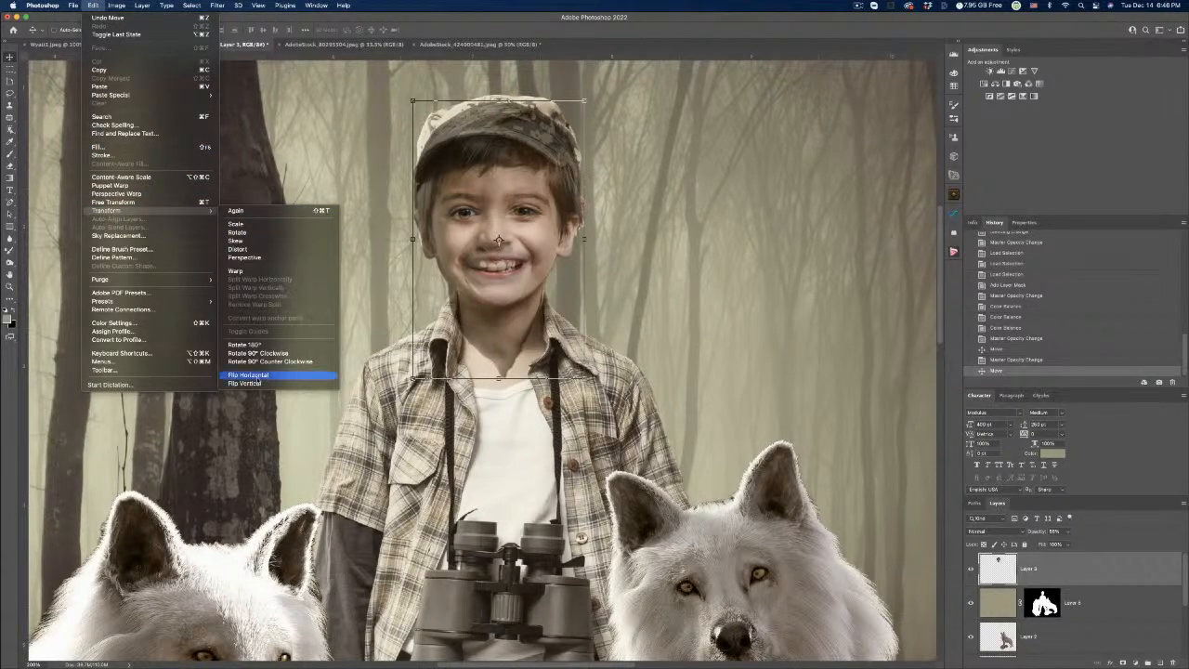
click(265, 375)
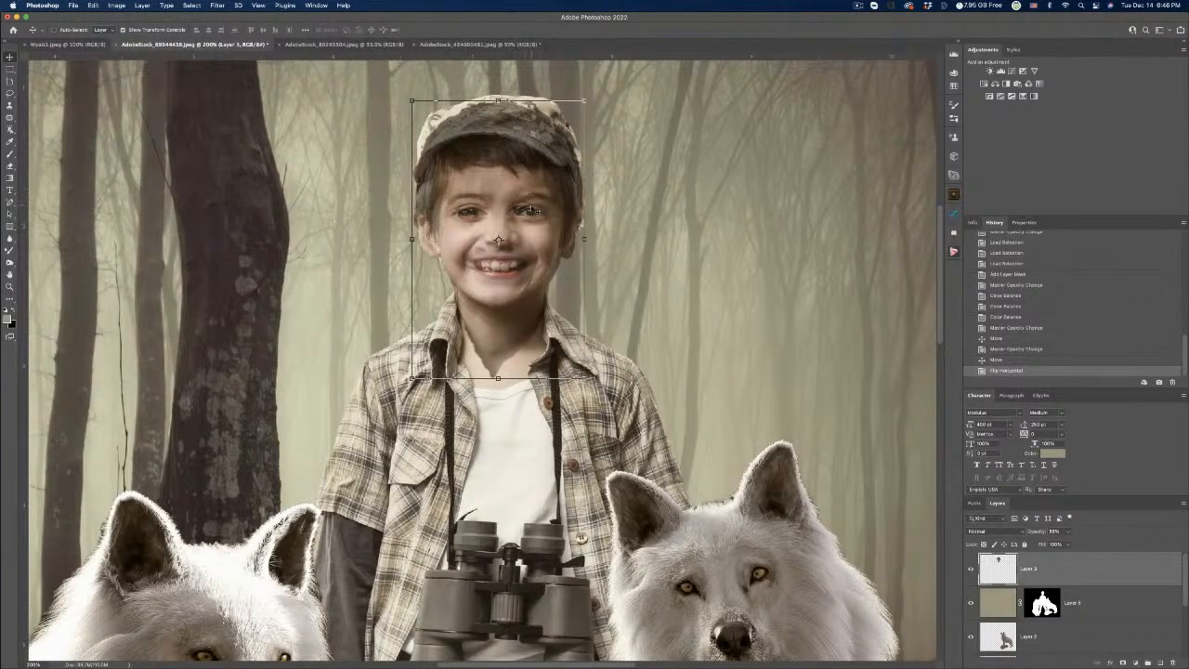
Rotate the replacement head about 4° counter-clockwise and shift it to line up with the boy's face.
mouse_move(534, 206)
mouse_down()
mouse_move(557, 180)
mouse_move(539, 189)
mouse_move(534, 214)
mouse_up()
key(ctrl+t)
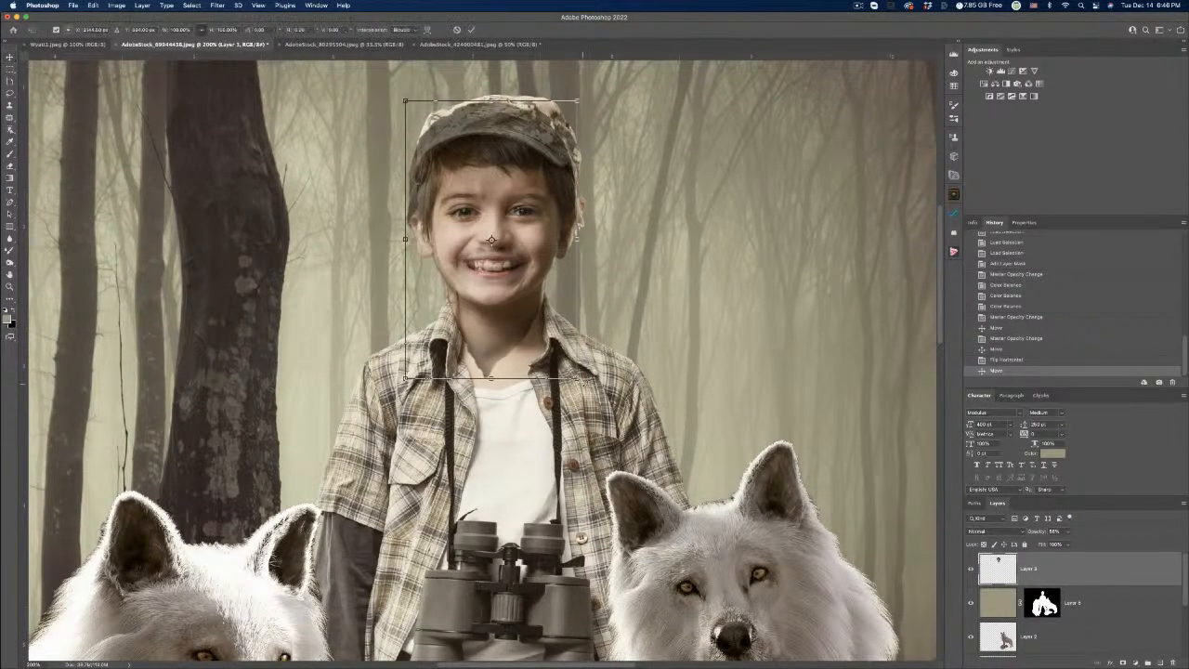
drag(585, 382, 605, 369)
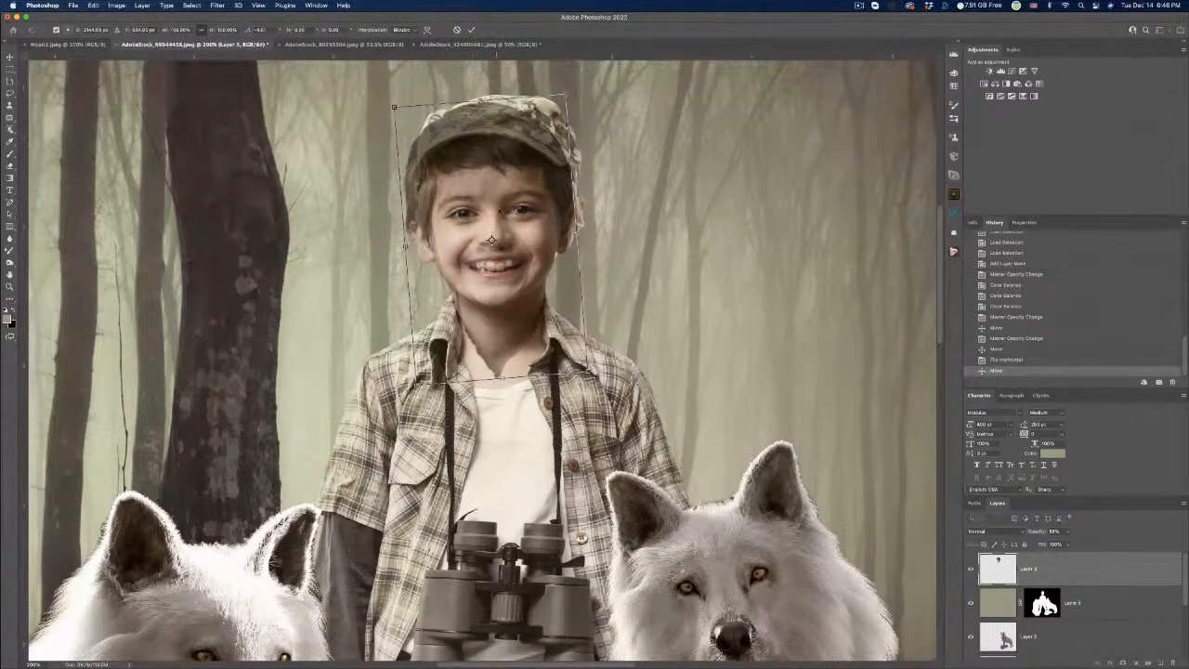
drag(513, 206, 501, 212)
key(Right)
key(Right)
key(Right)
key(Right)
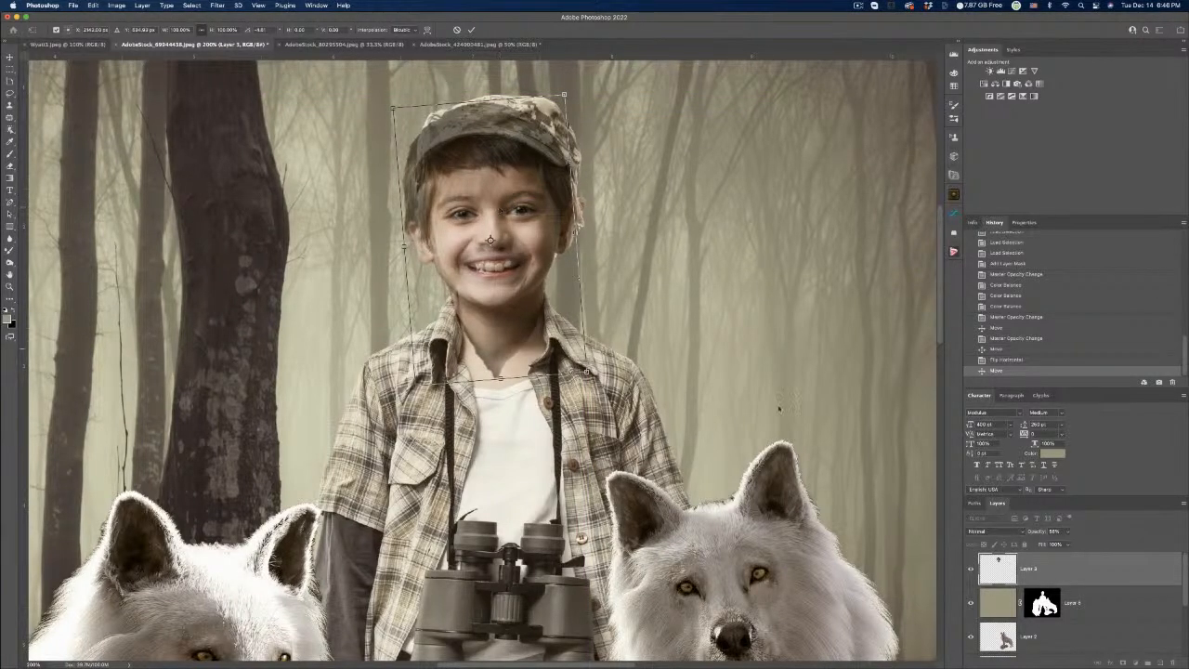
Restore the head layer's opacity to 100% and apply its rotation.
click(1066, 532)
drag(1067, 544, 1085, 544)
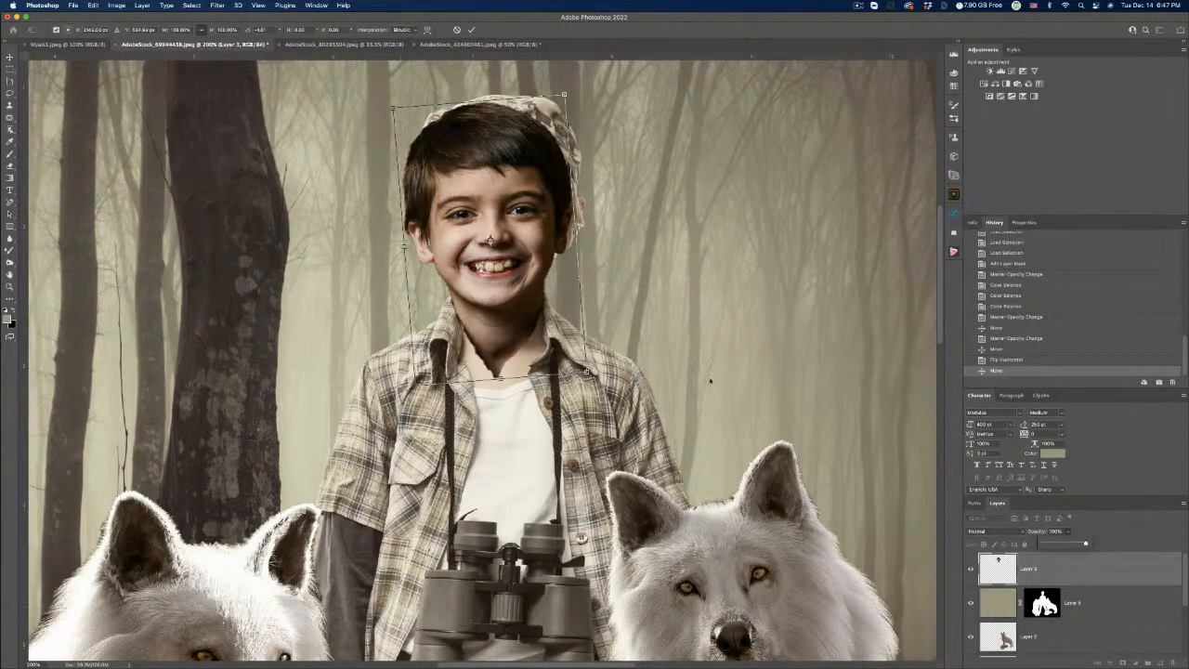
key(Return)
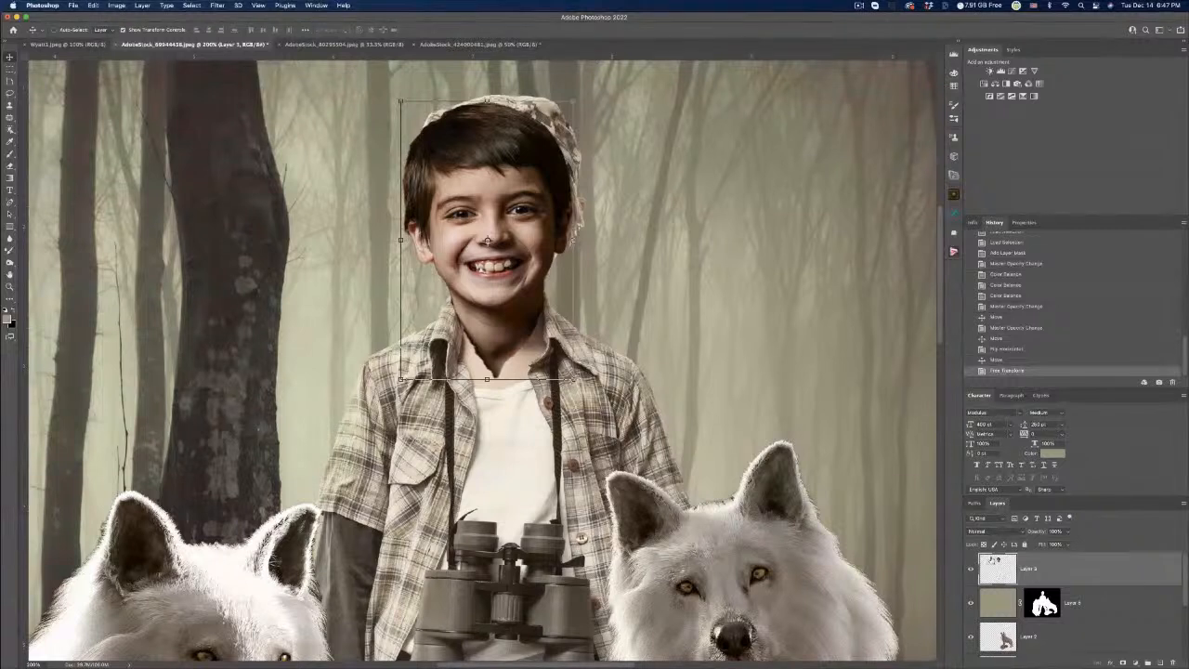
Nudge the replacement head slightly to the right so it sits centred on the boy's neck.
key(Right)
key(Right)
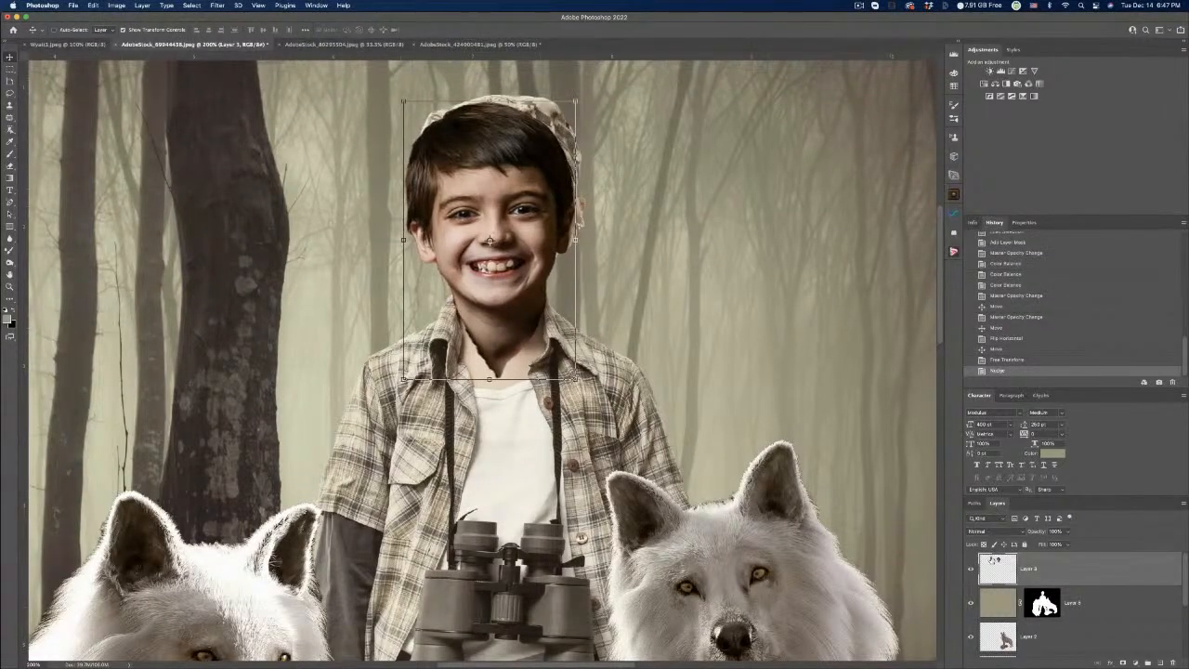
key(Right)
key(Right)
key(Right)
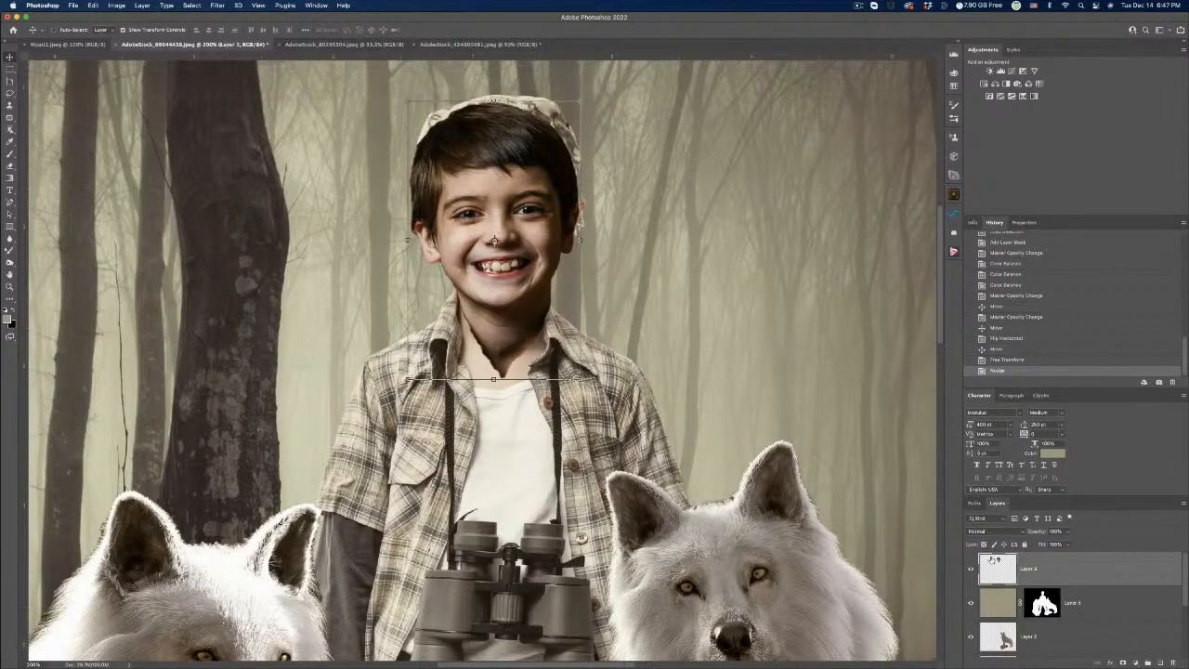
key(Right)
key(Right)
key(Right)
key(Right)
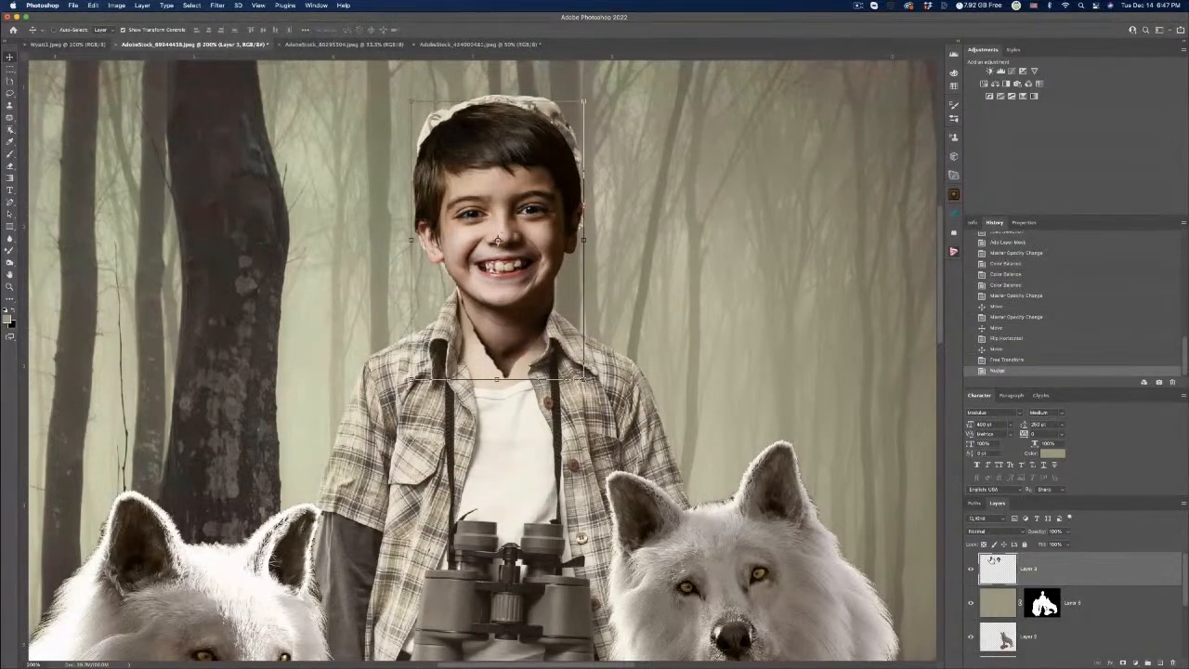
key(Left)
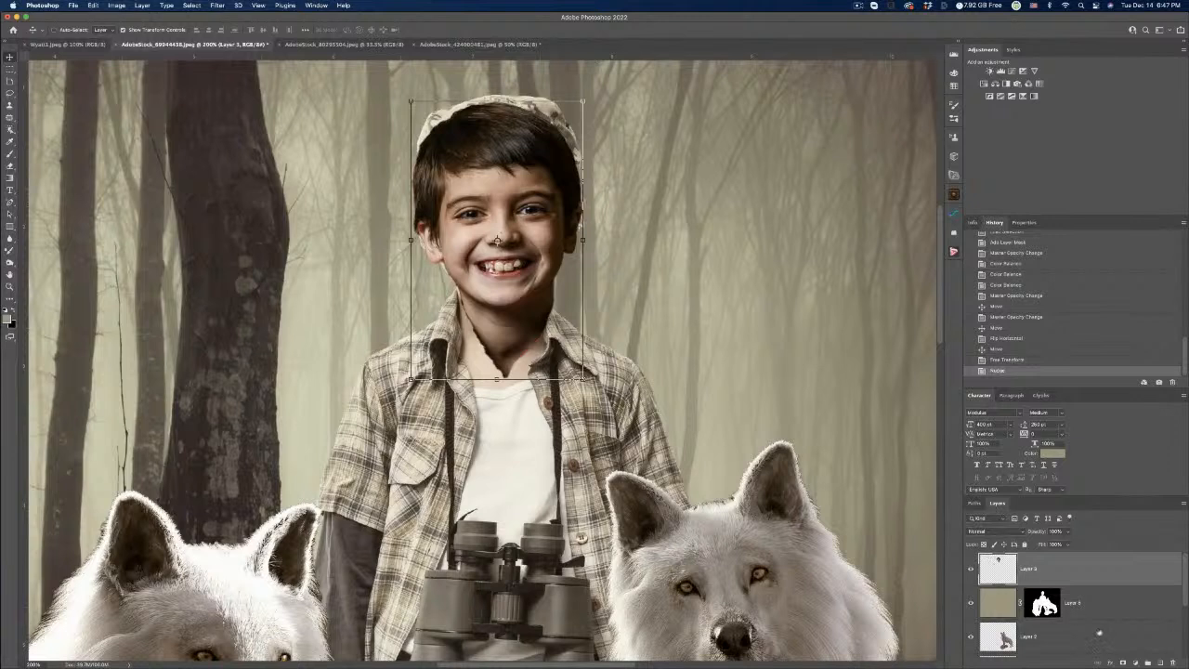
Compare the composite with and without the replacement head by toggling the head layer's visibility.
click(970, 568)
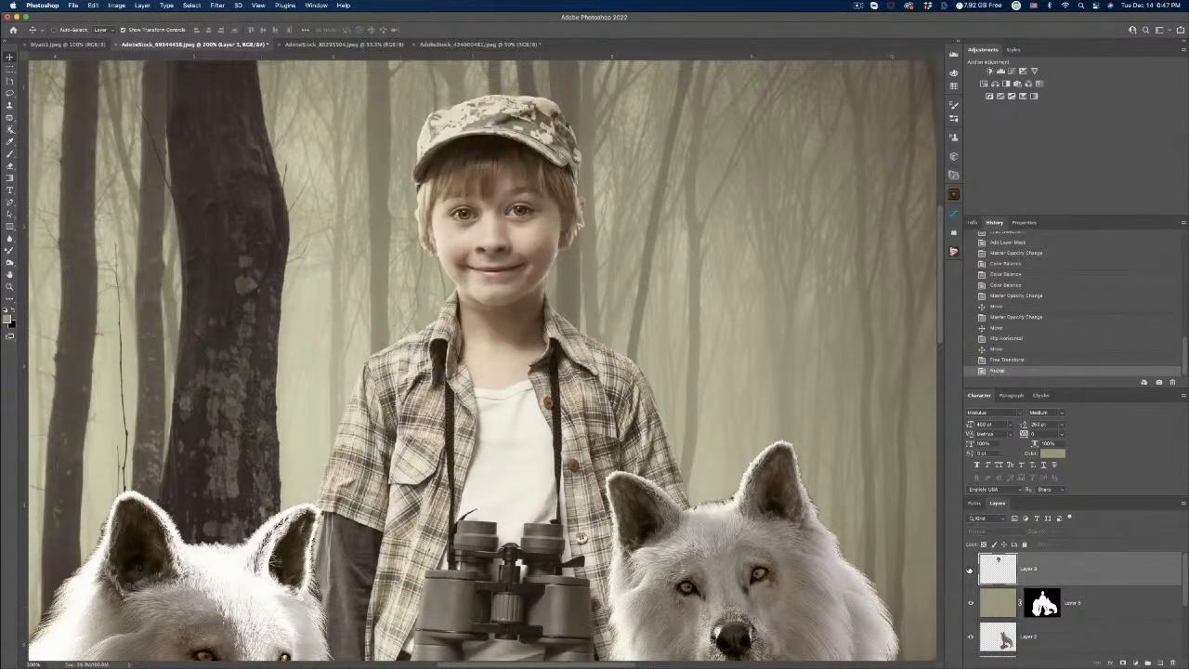
click(971, 568)
click(971, 568)
click(970, 569)
click(970, 569)
click(971, 569)
click(971, 568)
click(970, 568)
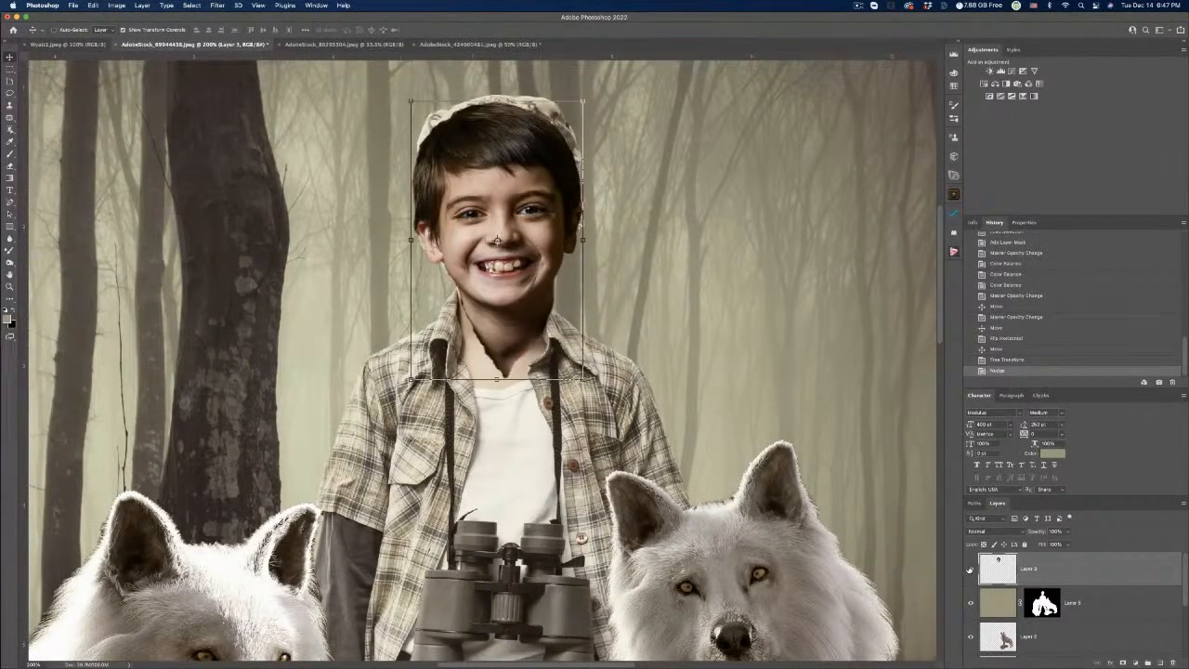
Nudge the replacement head slightly to the left and rotate it a little clockwise to sit better on the neck.
key(Left)
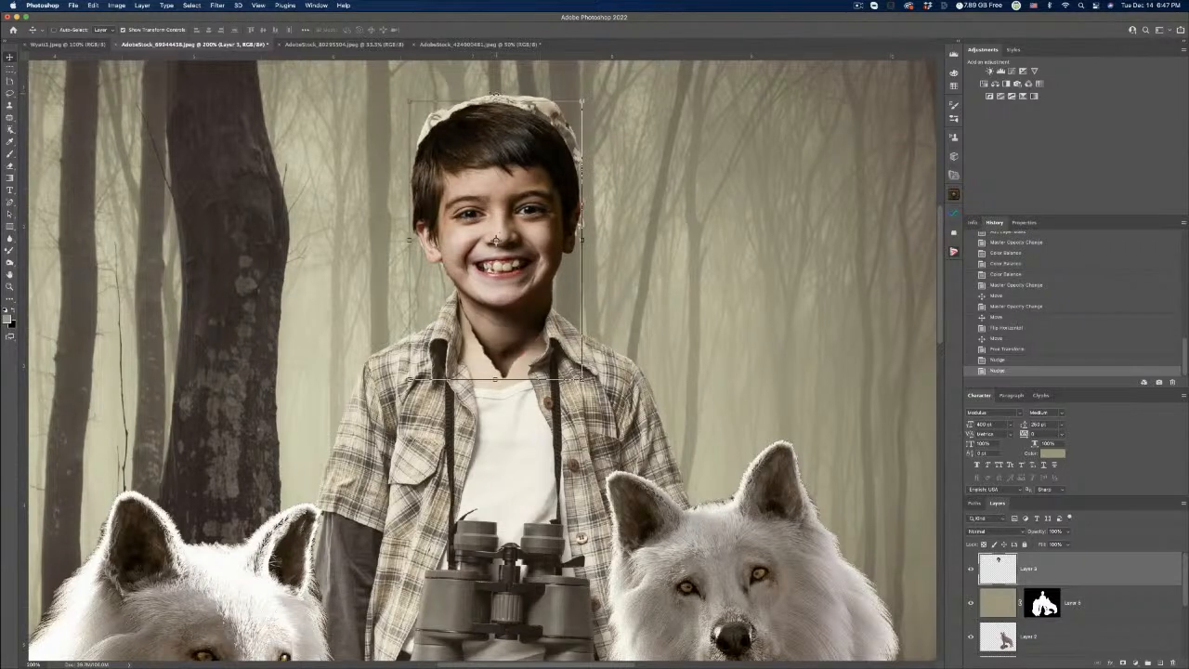
drag(496, 93, 509, 94)
key(Return)
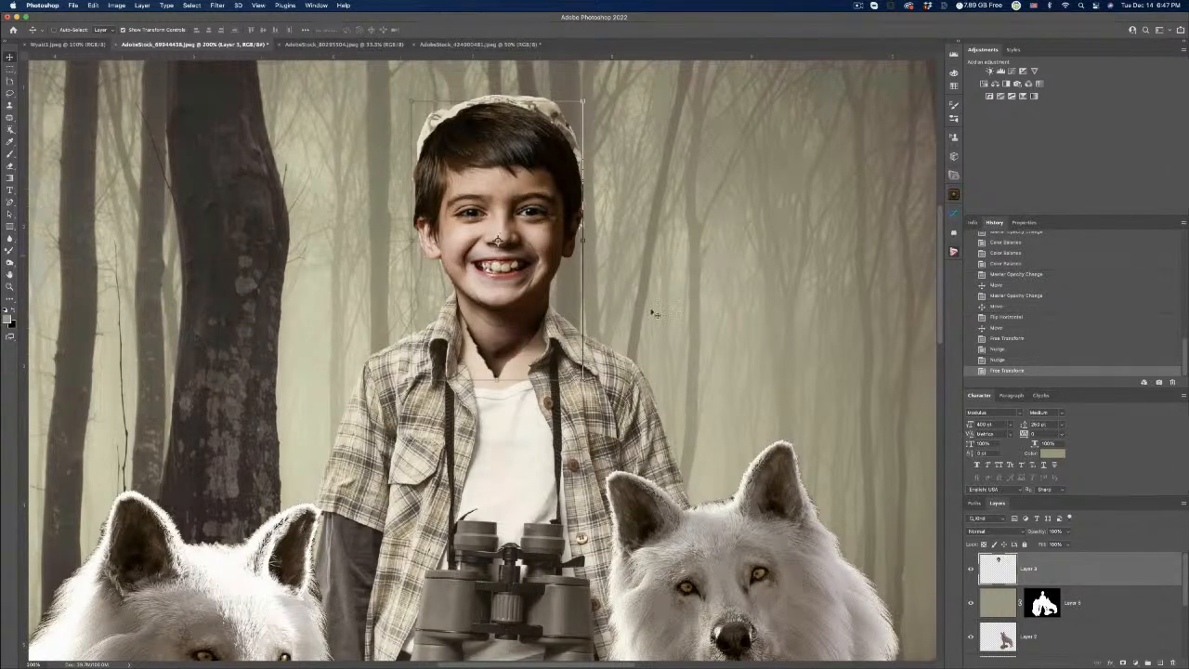
Lighten the replacement head's dark areas with Shadows/Highlights, raising the shadows amount to about 93%.
click(117, 5)
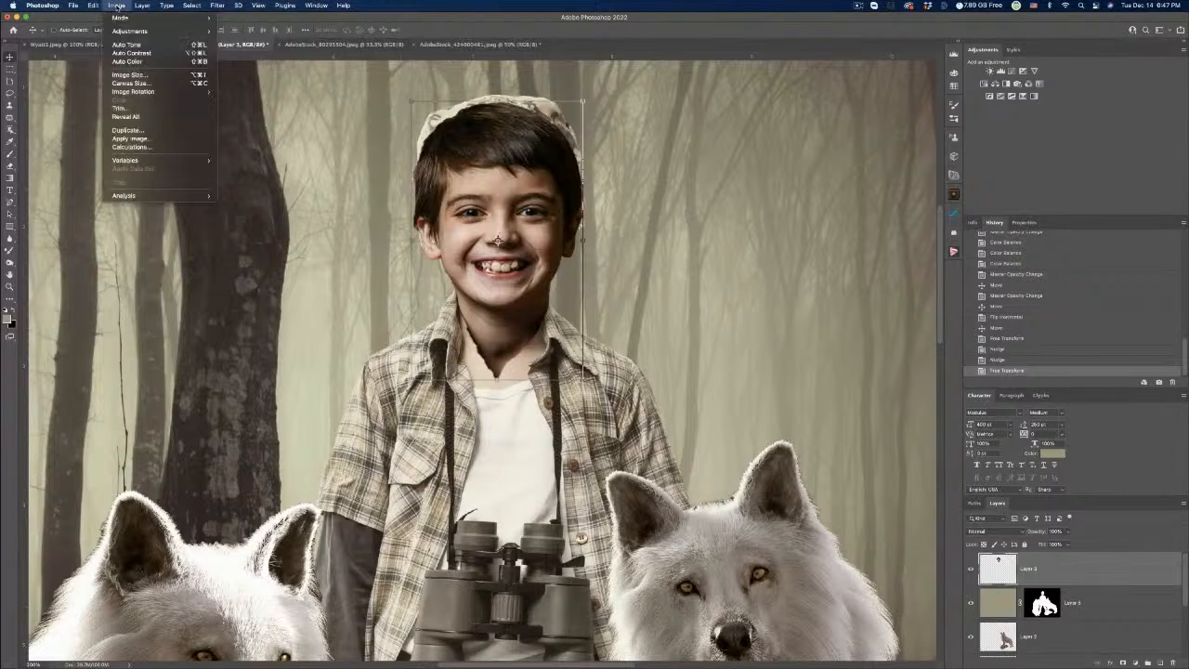
mouse_move(131, 33)
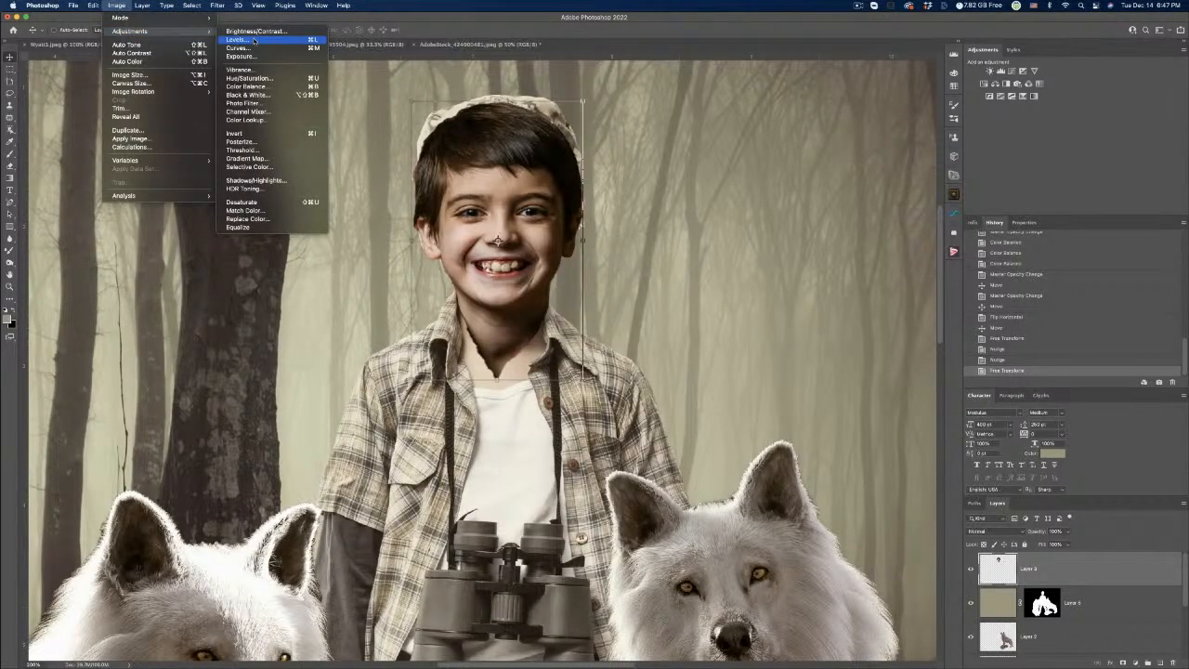
click(277, 180)
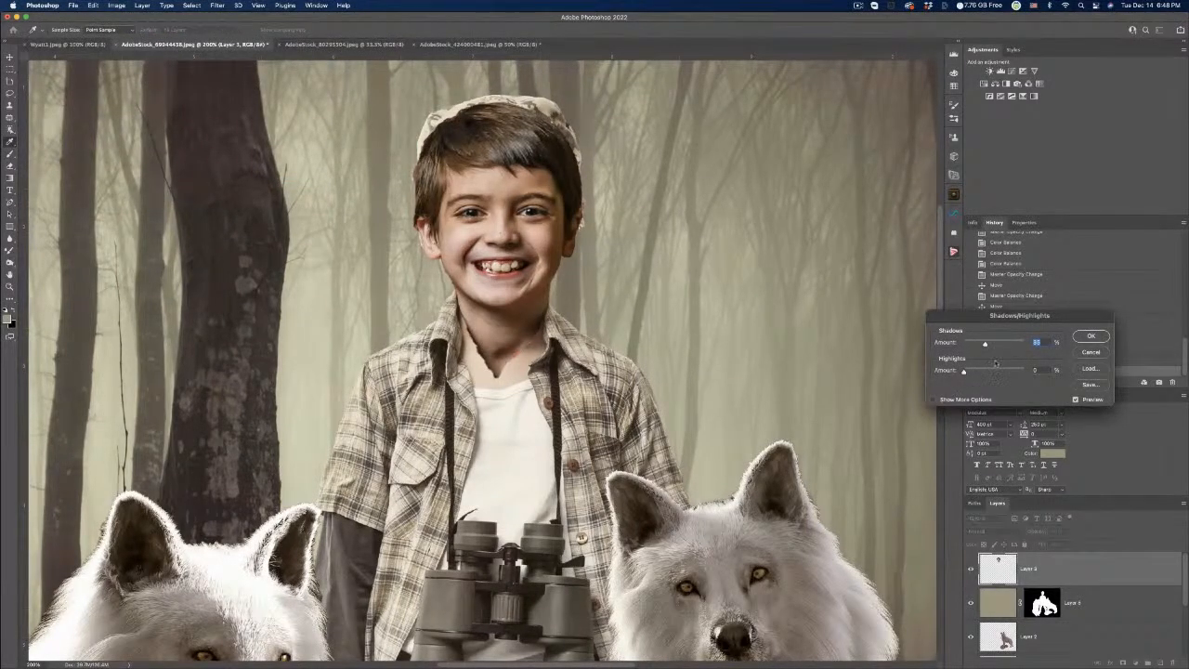
drag(988, 346, 994, 343)
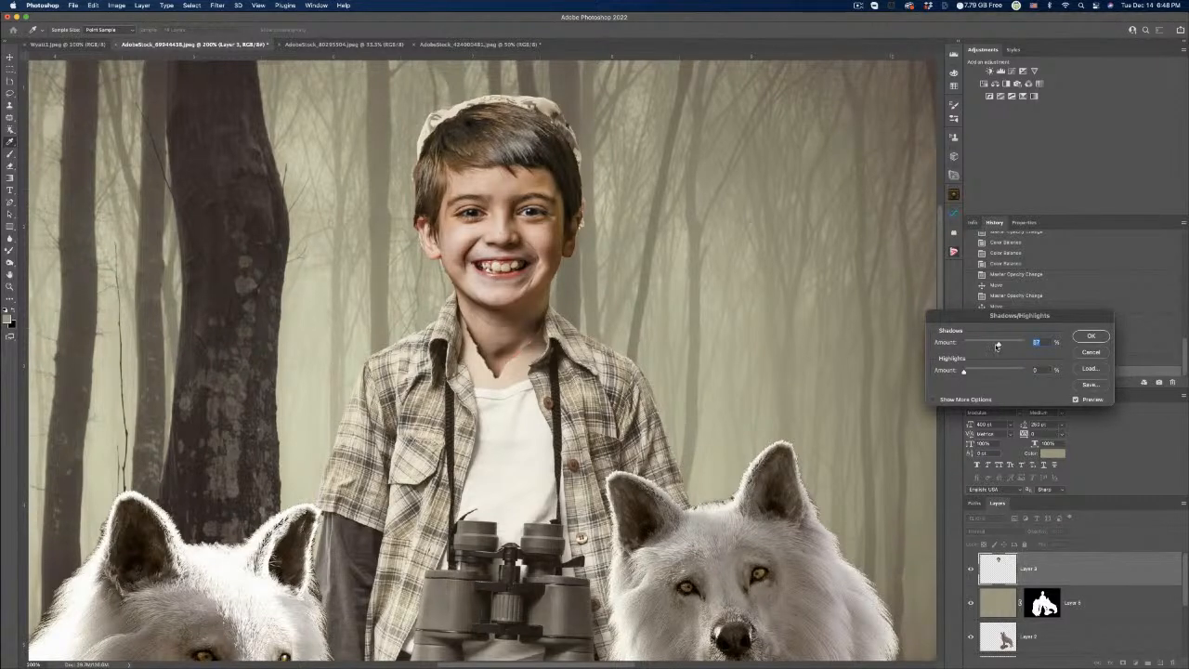
mouse_move(998, 345)
mouse_down()
mouse_move(963, 371)
mouse_move(1021, 344)
mouse_up()
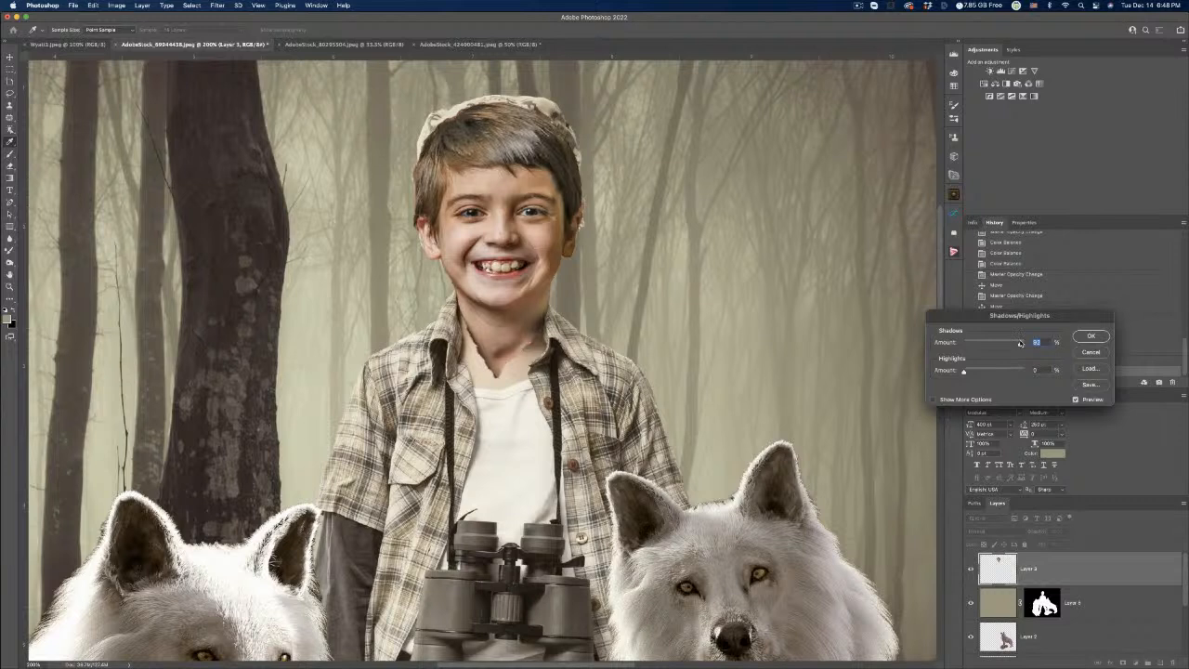
click(1090, 336)
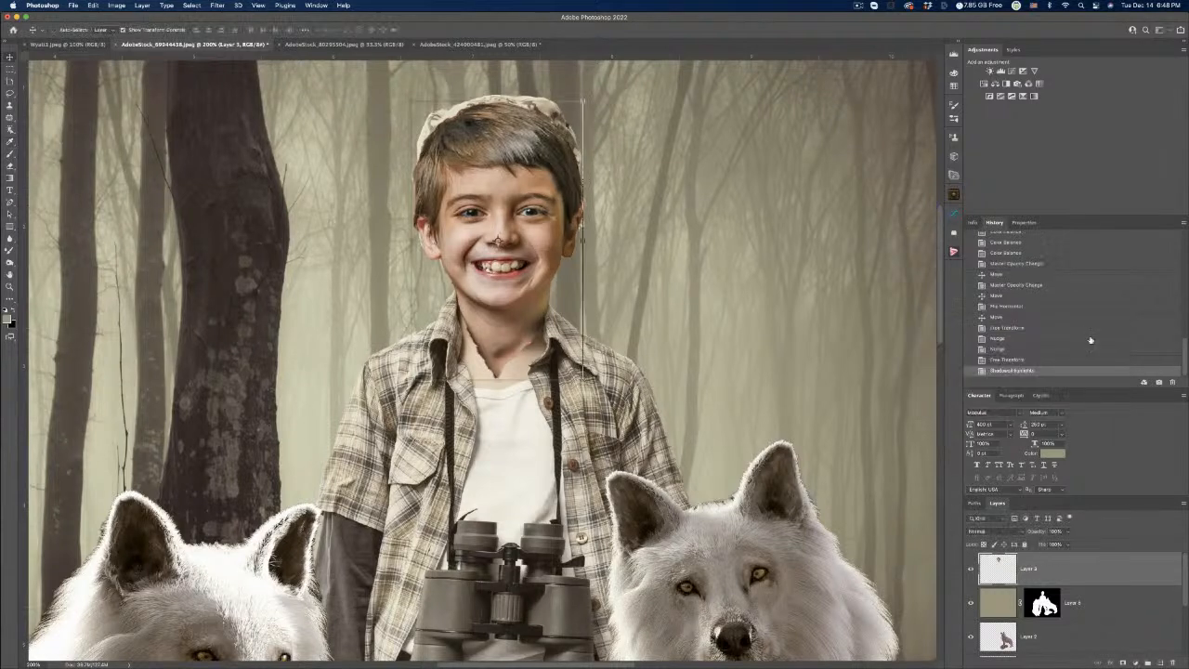
Brighten the replacement head's midtones with Levels, setting the midtone input to 1.13.
key(super+l)
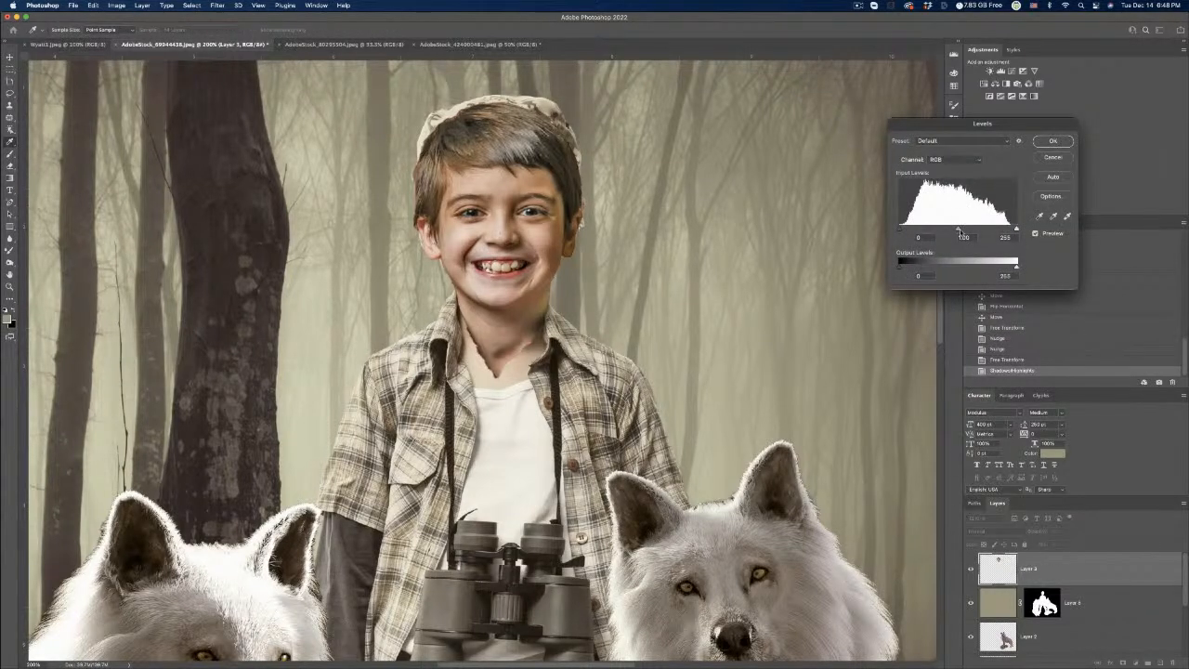
drag(959, 230, 952, 230)
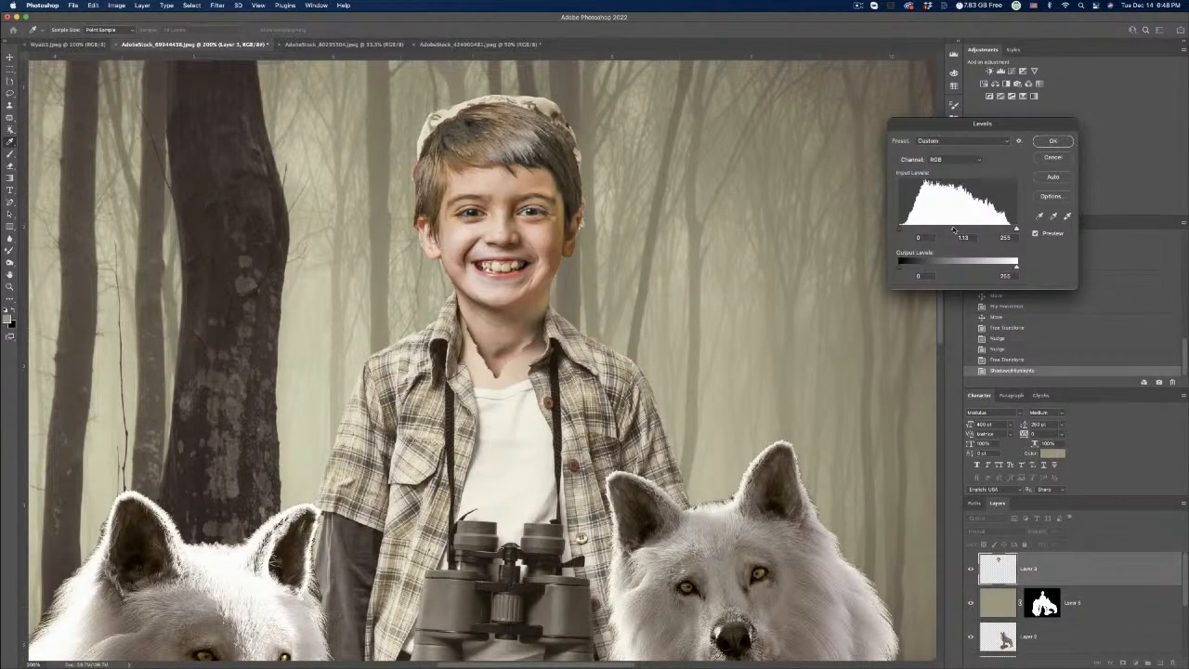
click(1052, 140)
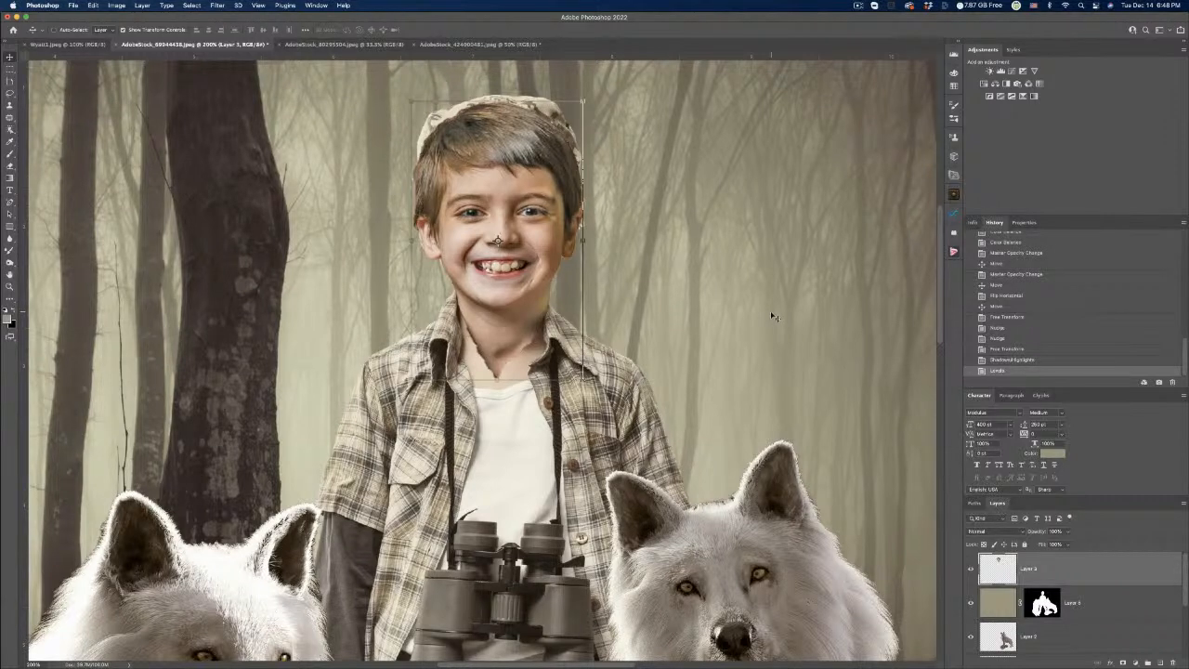
Fine-tune the midtone Color Balance of the replacement head to match the body.
key(super+b)
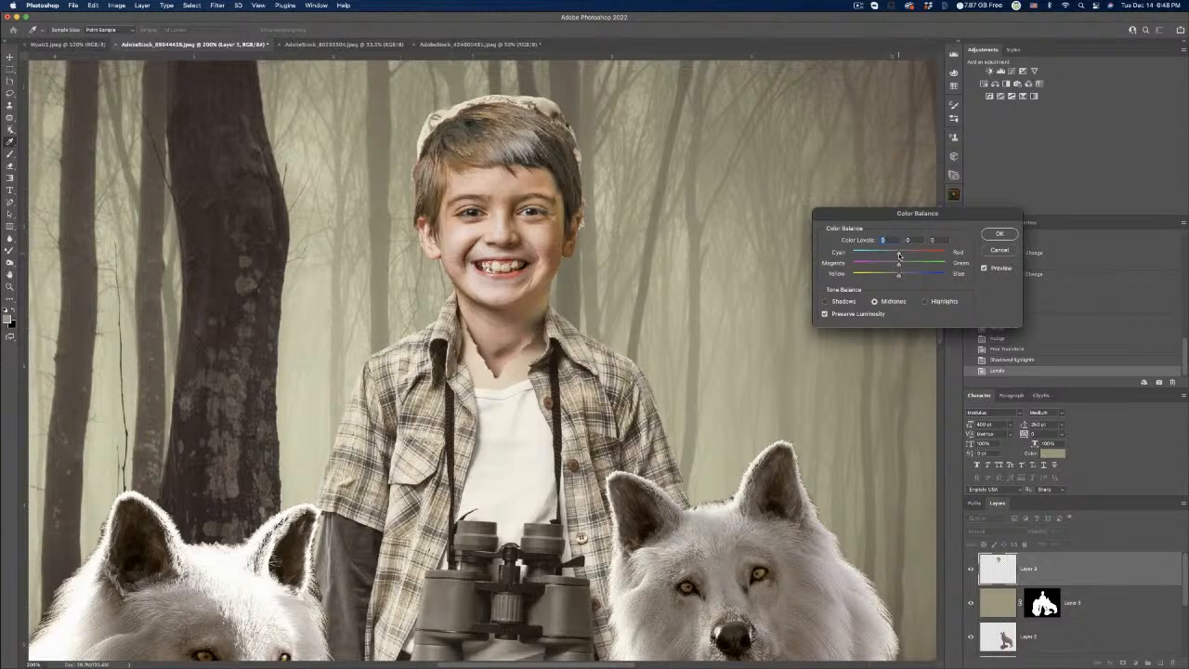
drag(898, 255, 901, 276)
click(999, 234)
Reduce the replacement head's saturation moderately with Hue/Saturation so the skin matches the muted scene.
key(super+u)
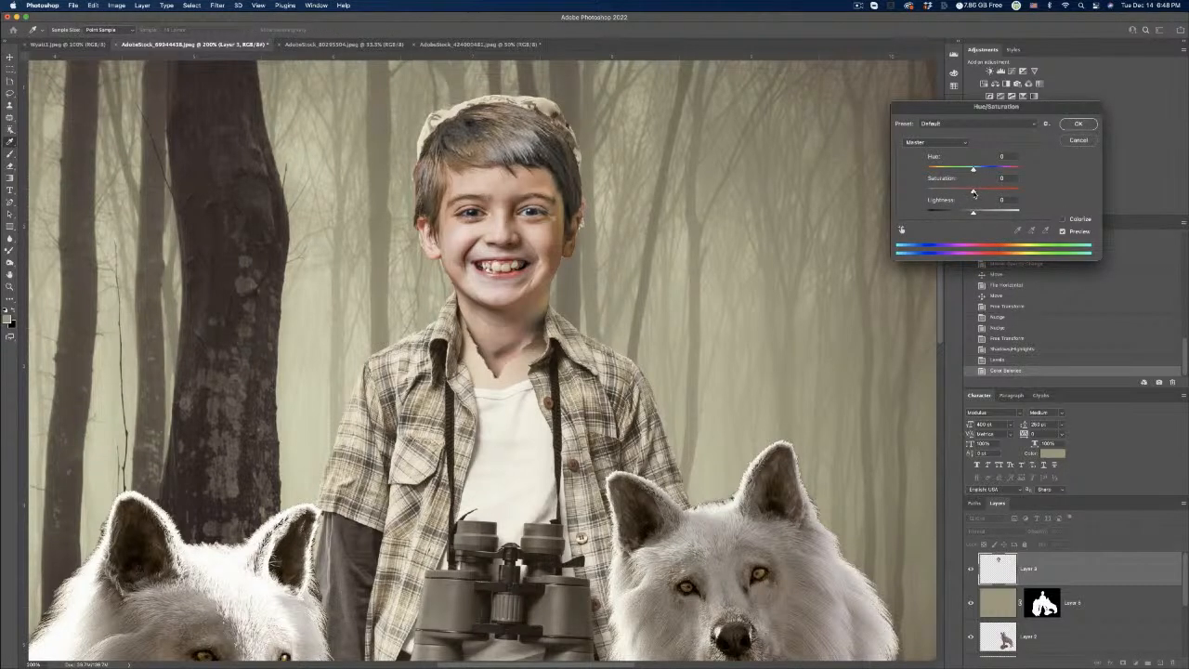
drag(973, 192, 963, 192)
drag(963, 192, 962, 192)
click(1078, 125)
key(v)
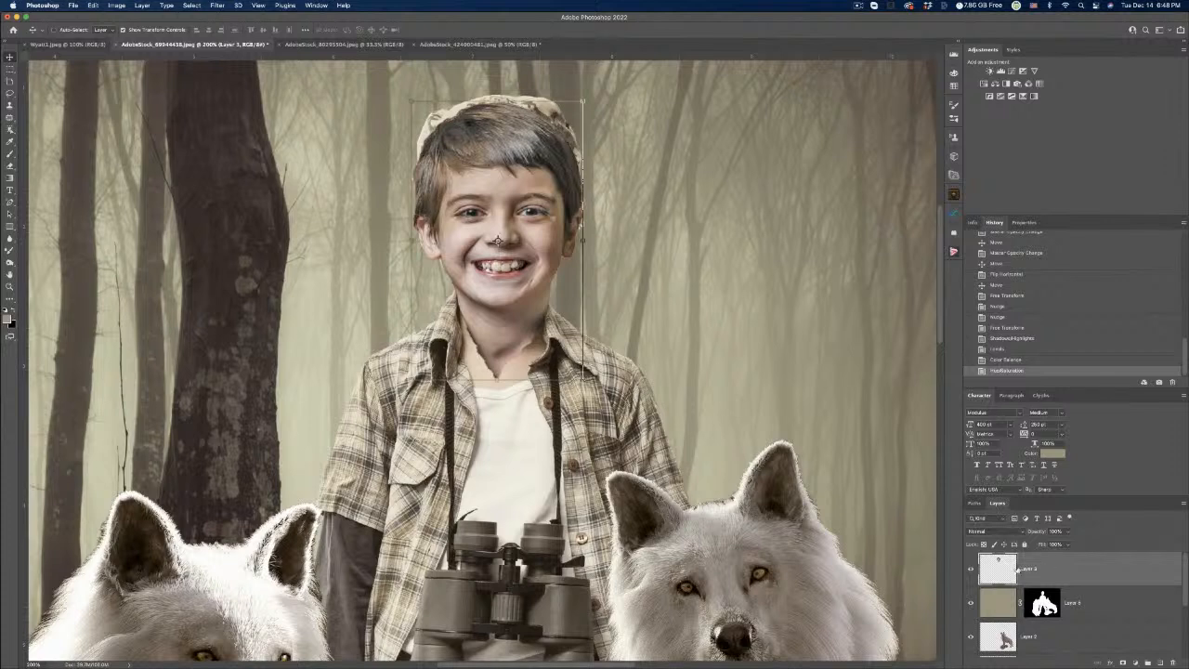
Try placing the head layer beneath the olive colour layer, directly above the boy's body layer.
drag(1003, 563, 999, 623)
scroll(1044, 612, down, 2)
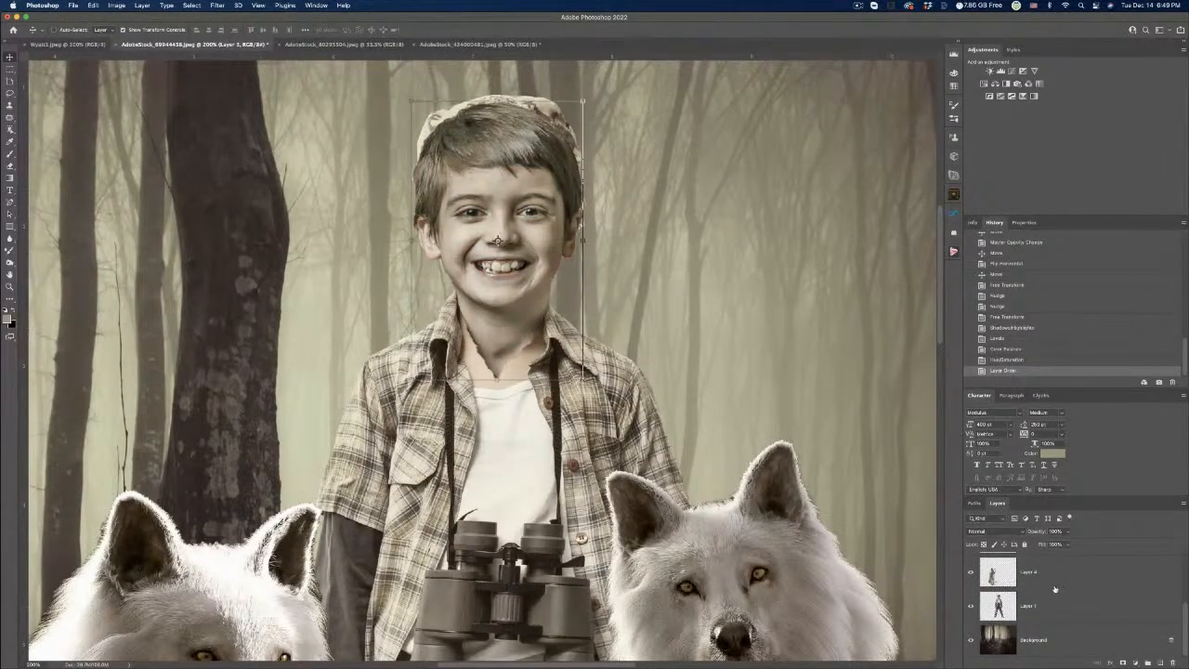
scroll(1049, 586, up, 2)
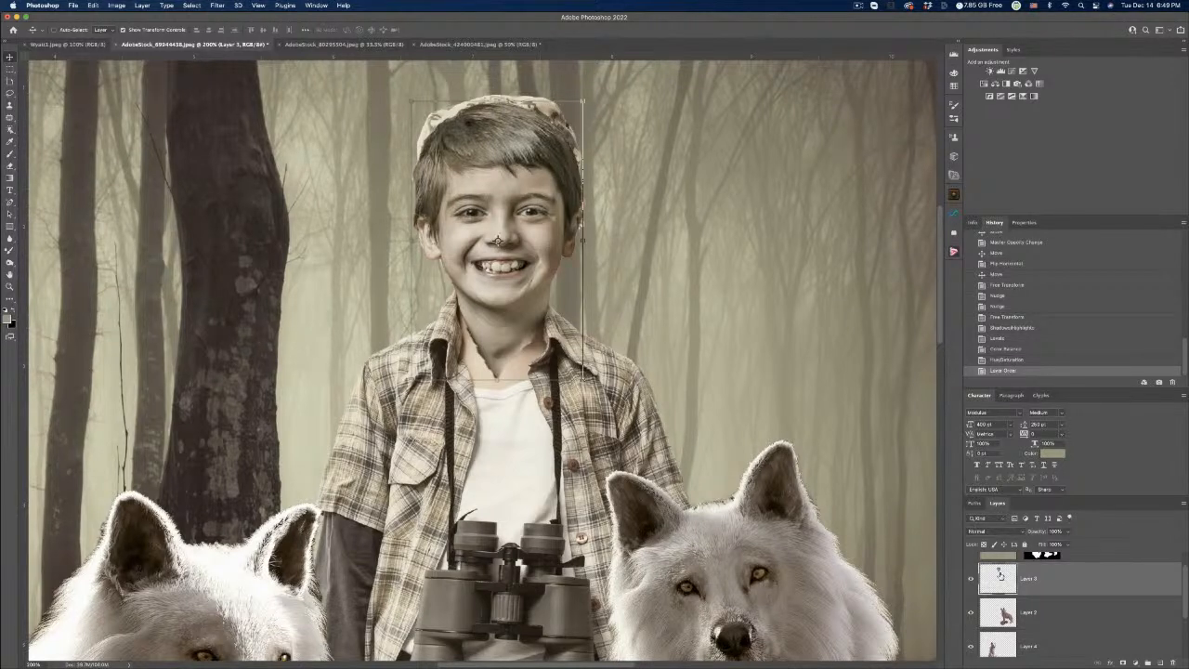
drag(999, 576, 1001, 622)
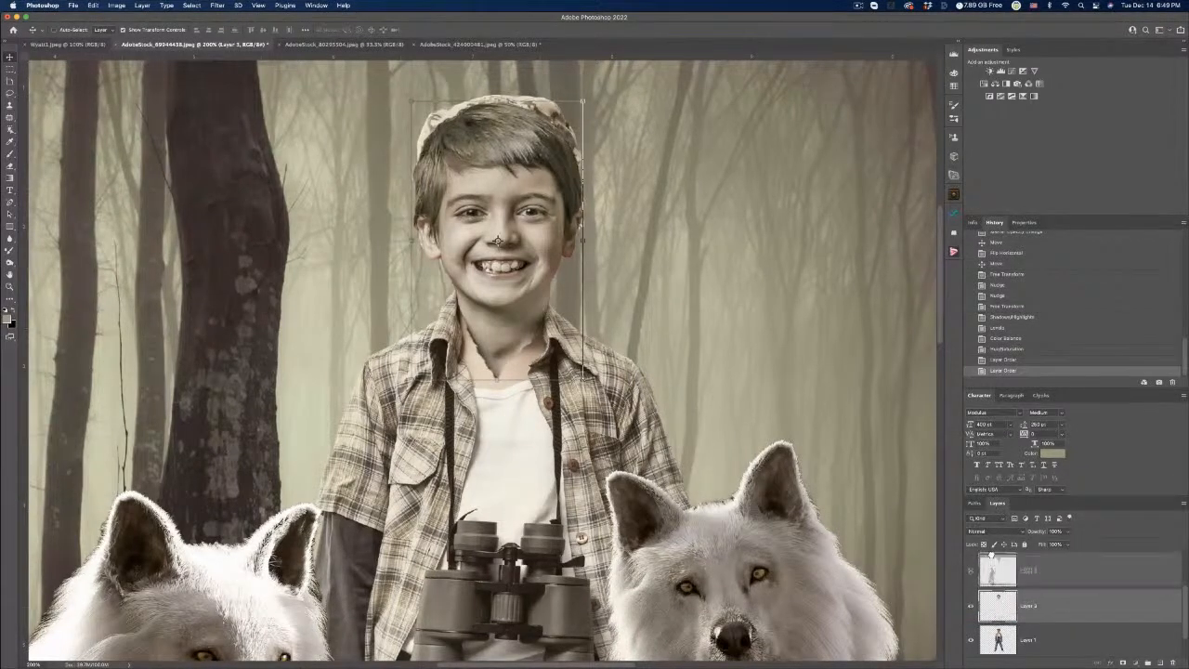
mouse_move(991, 555)
mouse_down()
mouse_move(991, 540)
mouse_move(986, 566)
mouse_move(990, 555)
mouse_up()
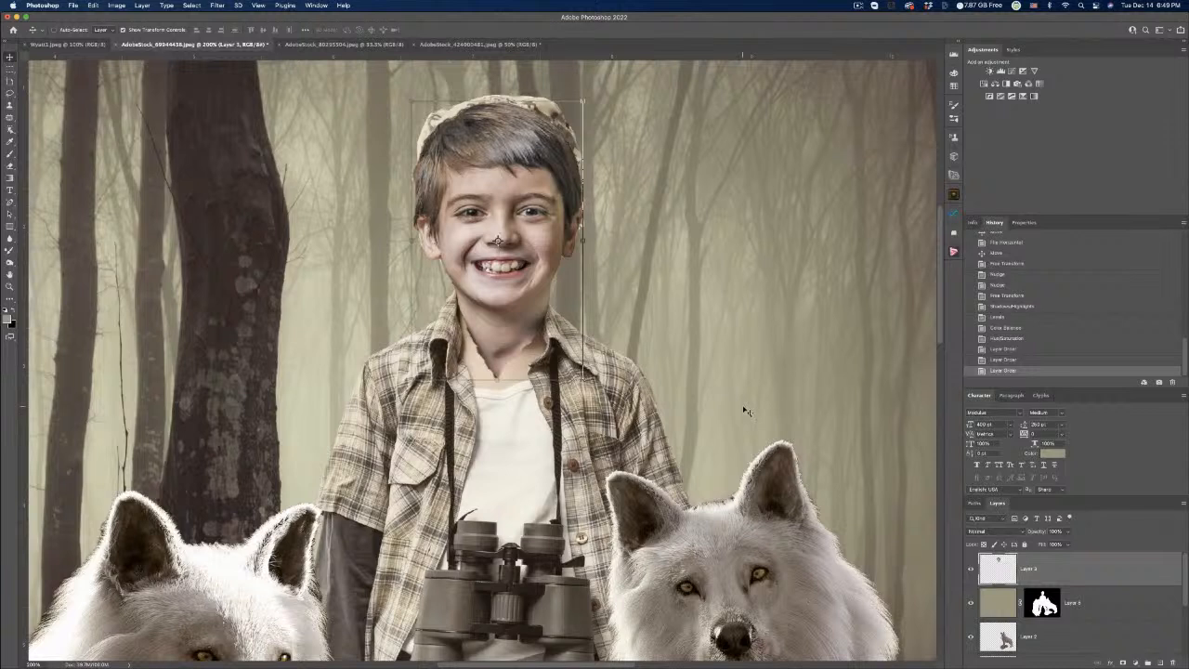
Add a layer mask to the head layer and prepare a slightly larger, harder-edged brush for painting on it.
click(1122, 664)
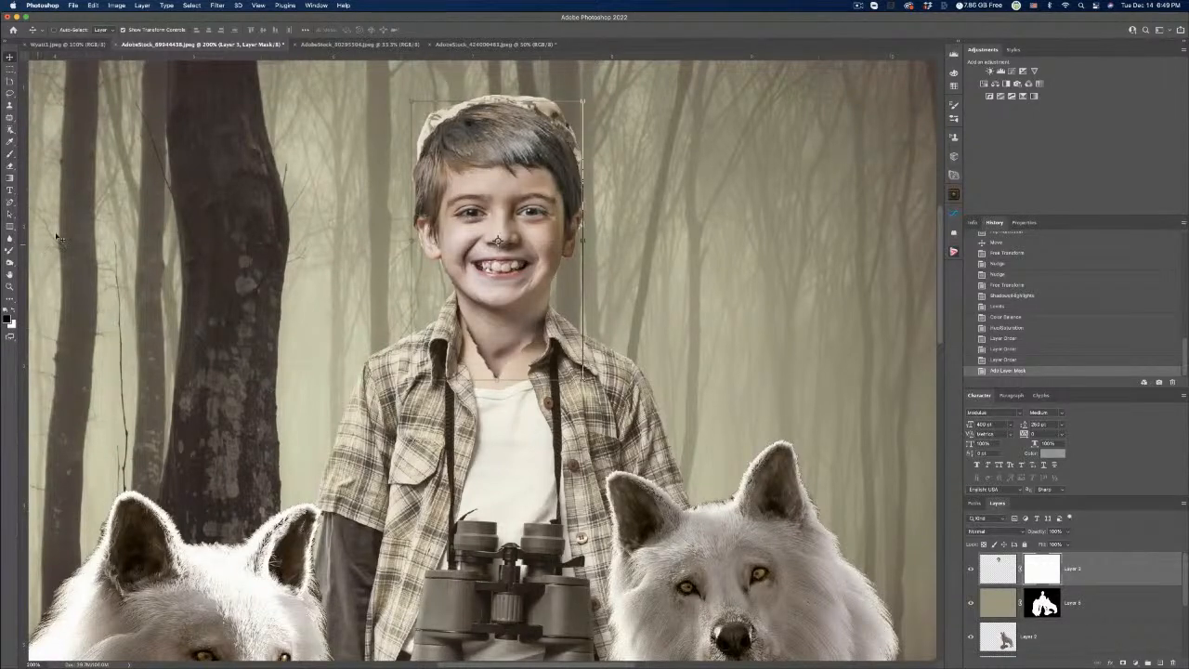
click(9, 155)
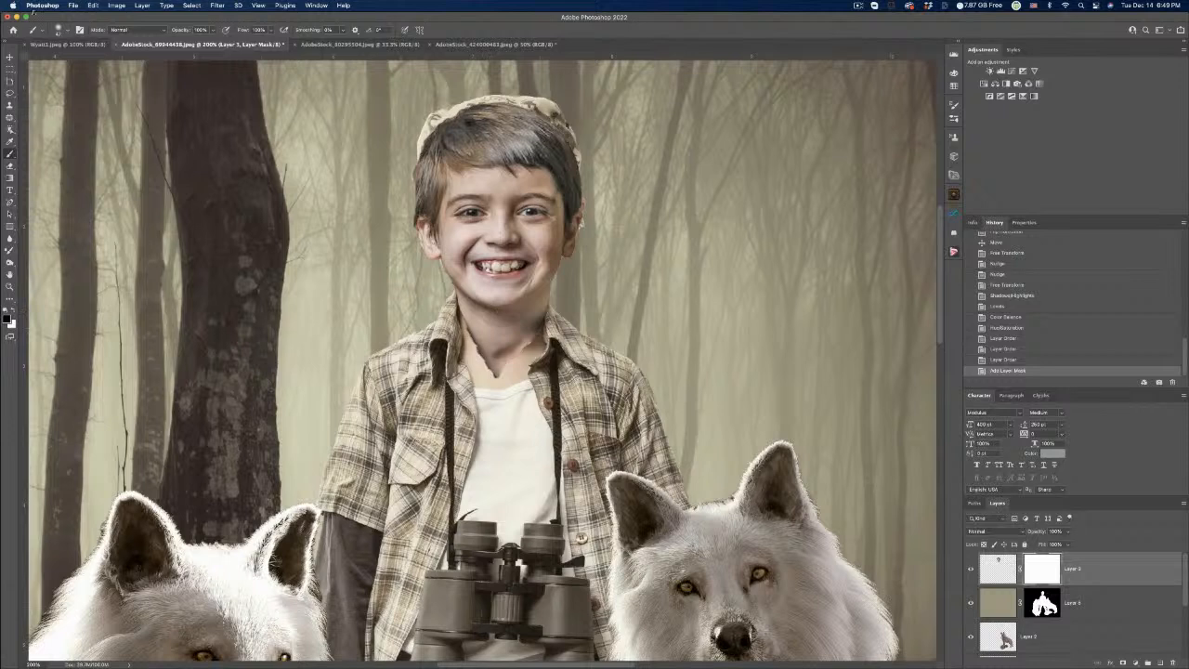
click(62, 30)
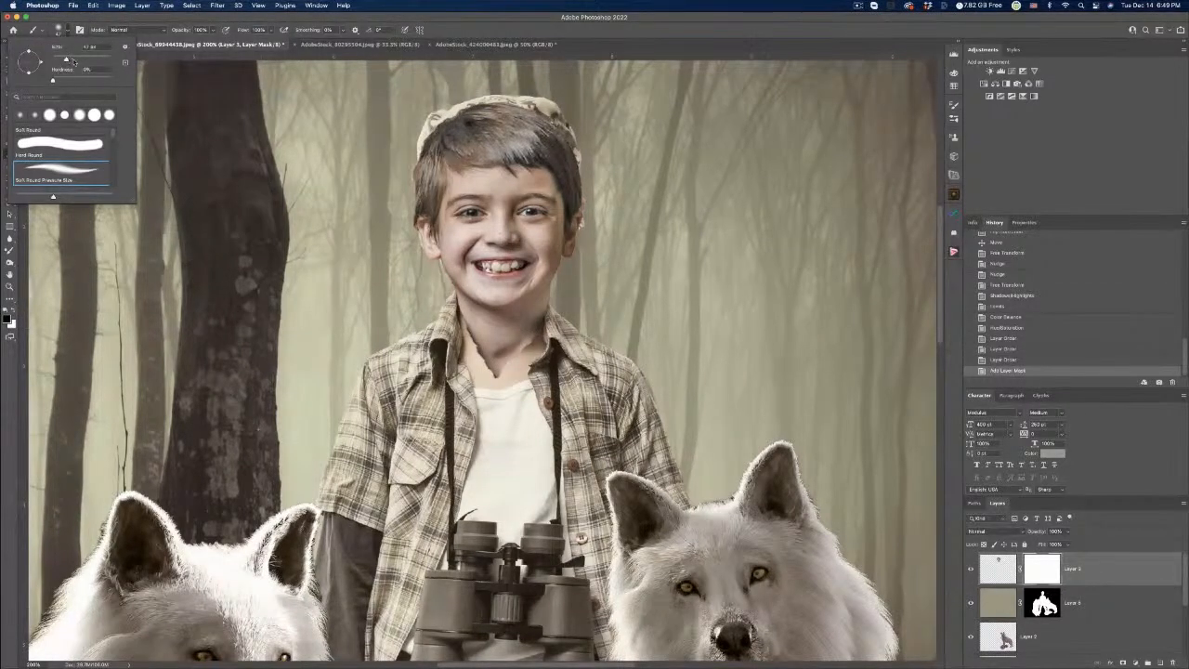
drag(65, 59, 67, 60)
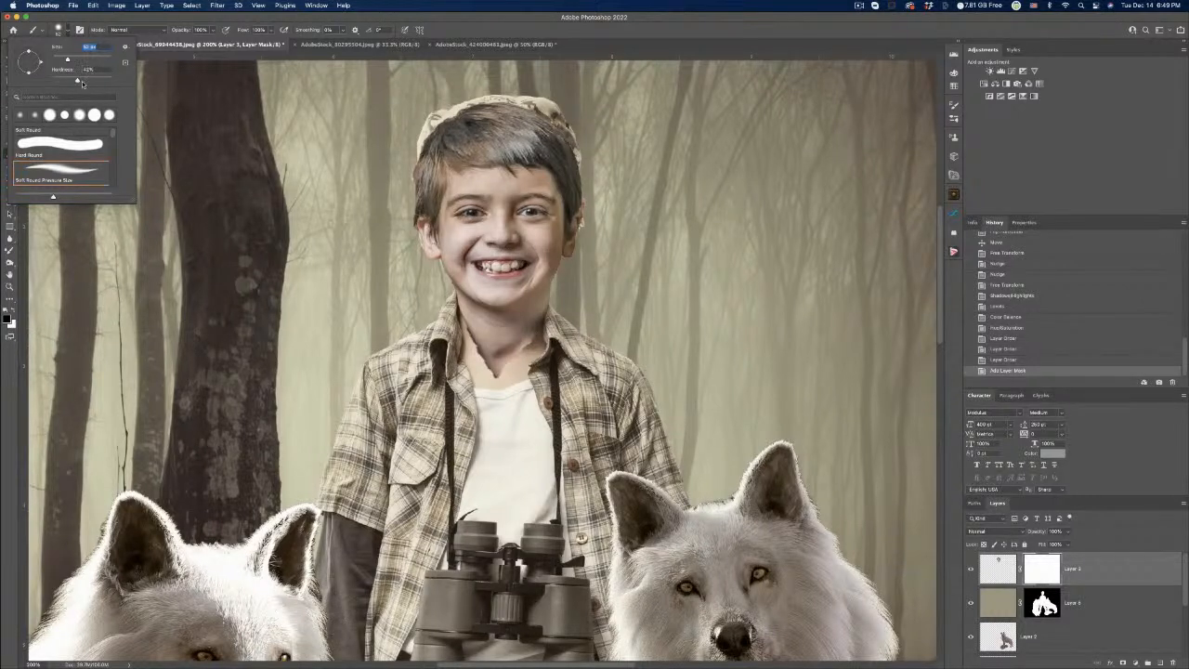
drag(93, 82, 96, 84)
key(Tab)
click(1043, 568)
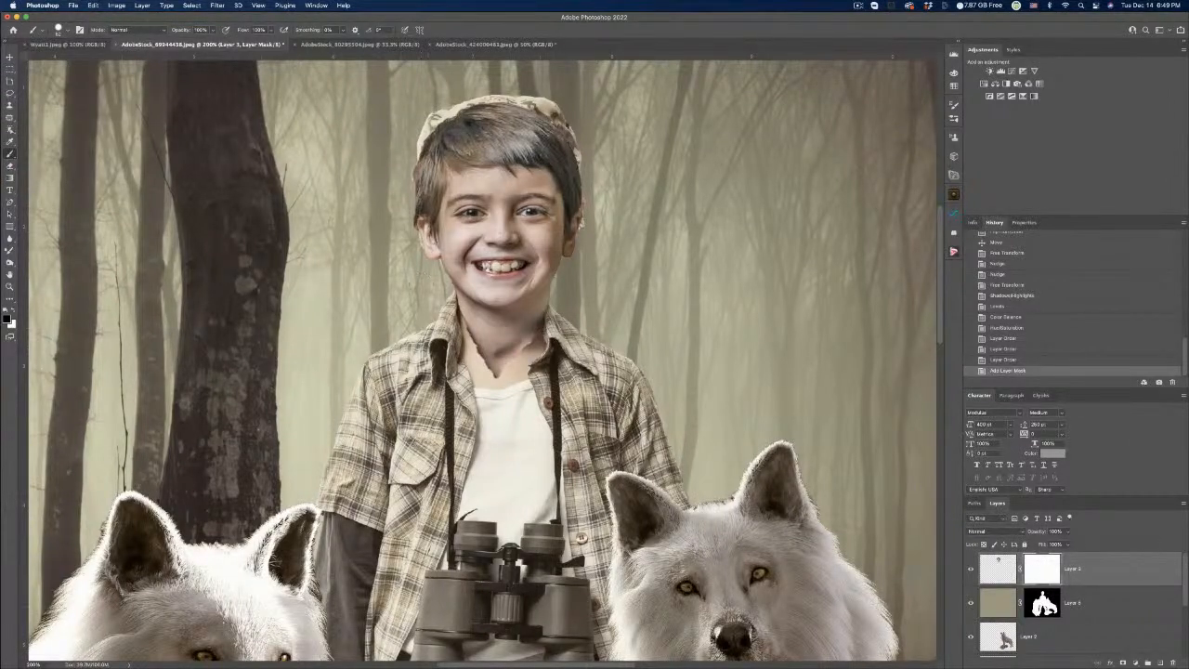
Mask out the replacement head's neck to reveal the original neck and collar, and shift the head slightly down and left.
drag(554, 332, 495, 379)
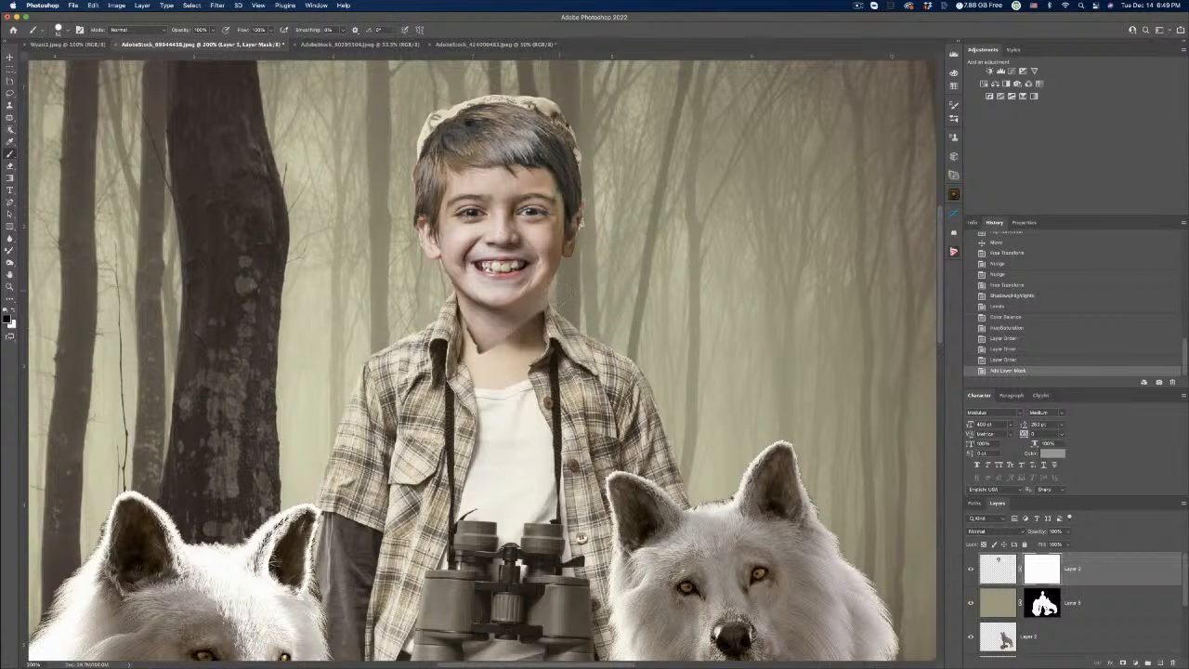
mouse_move(555, 297)
mouse_down()
mouse_move(495, 324)
mouse_move(458, 301)
mouse_move(496, 342)
mouse_up()
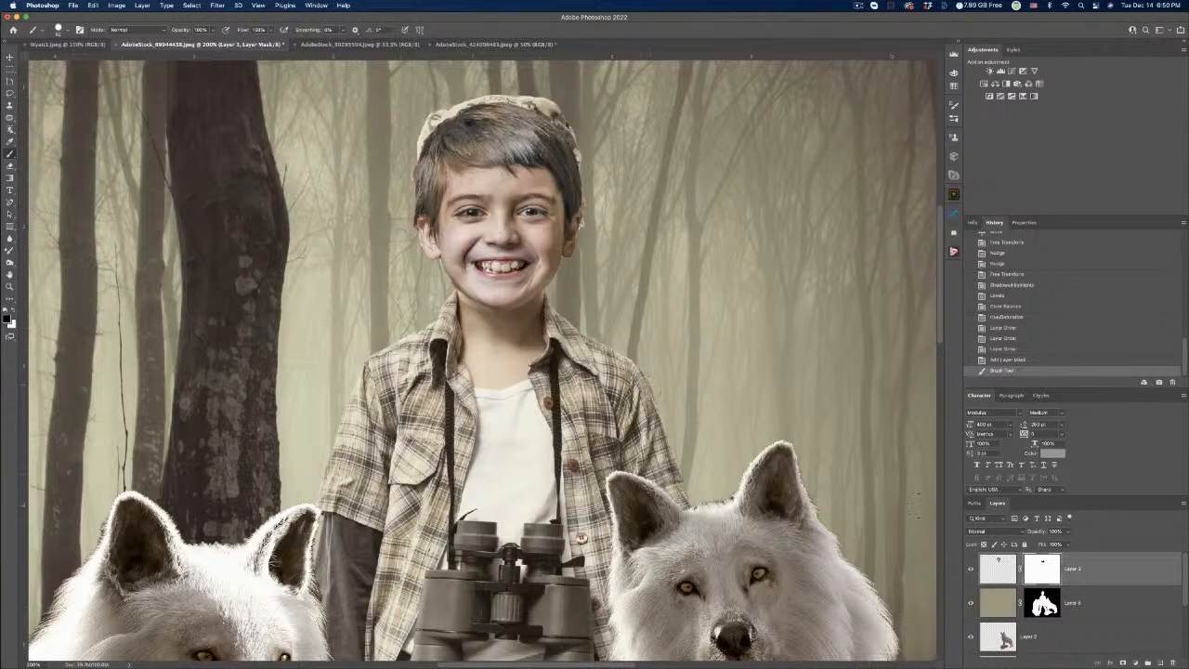
click(9, 58)
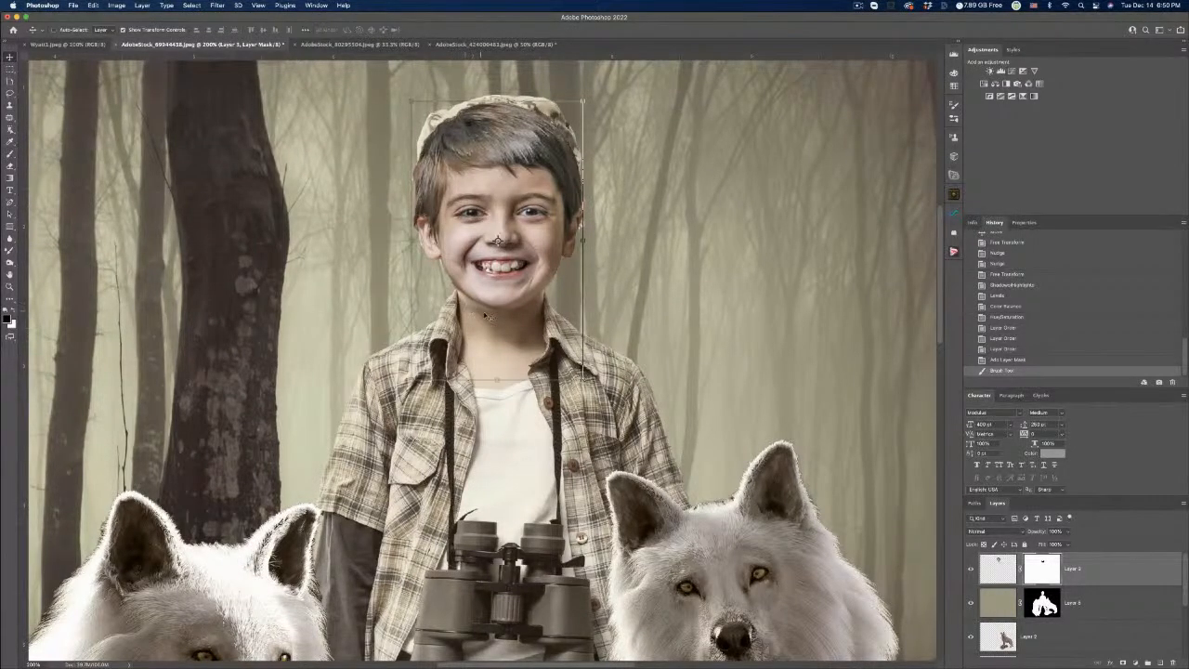
drag(498, 305, 496, 307)
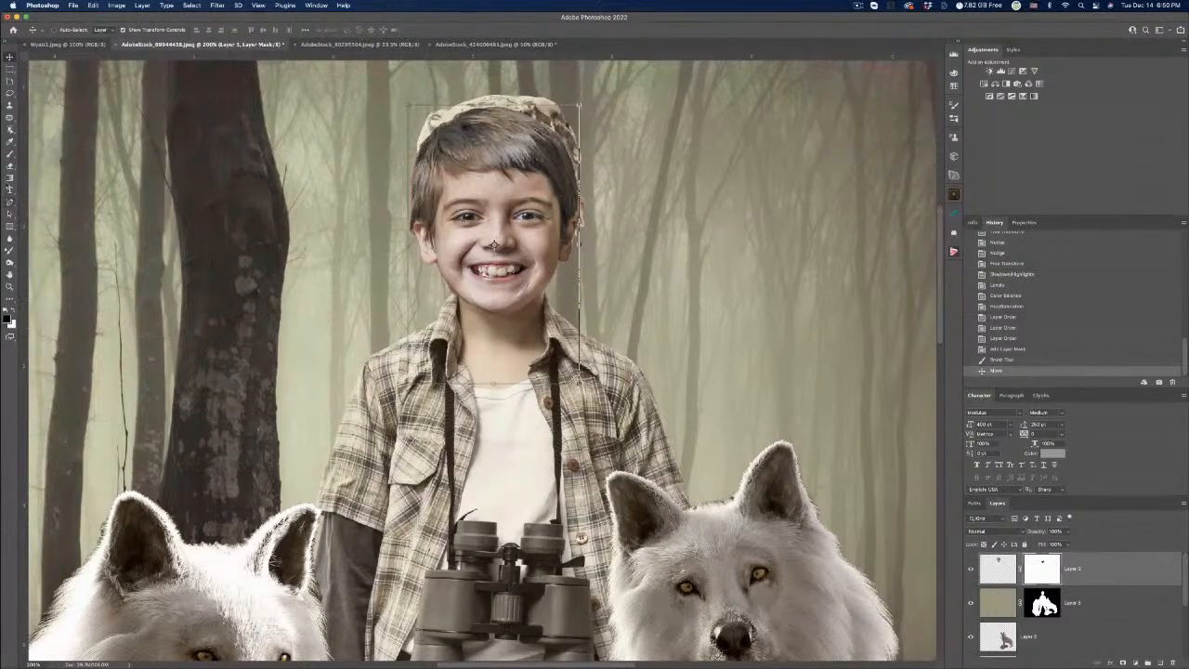
Paint black on the head layer's mask to clean up leftover edges beside the jaw and neck on both sides.
click(10, 156)
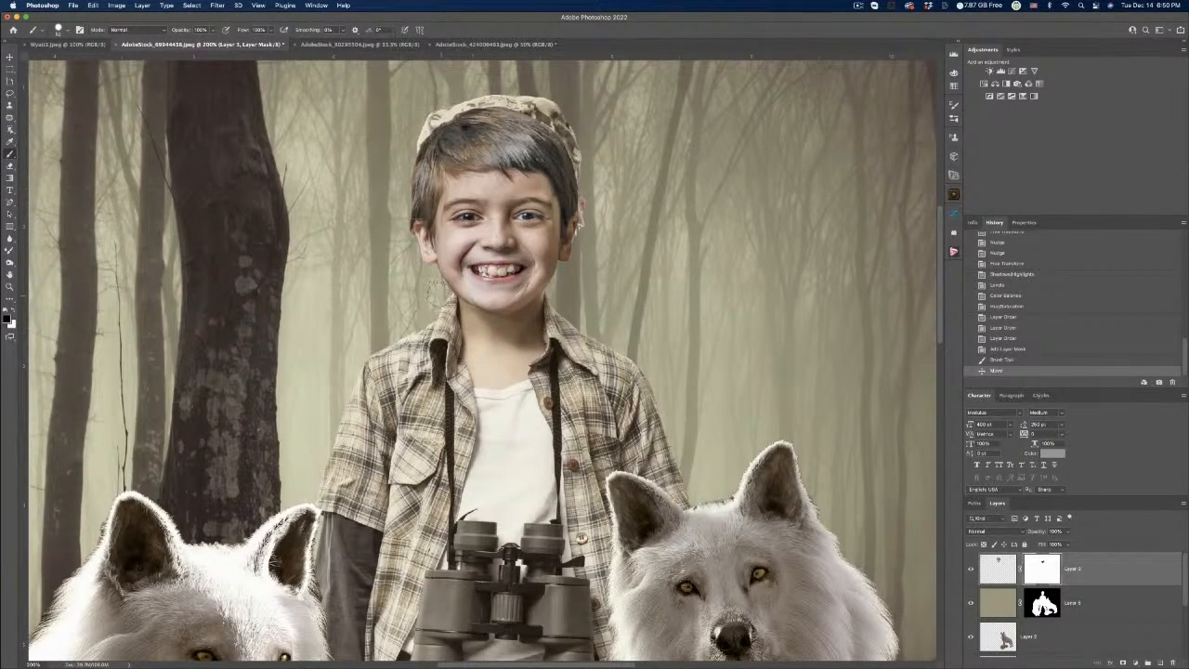
drag(438, 294, 420, 302)
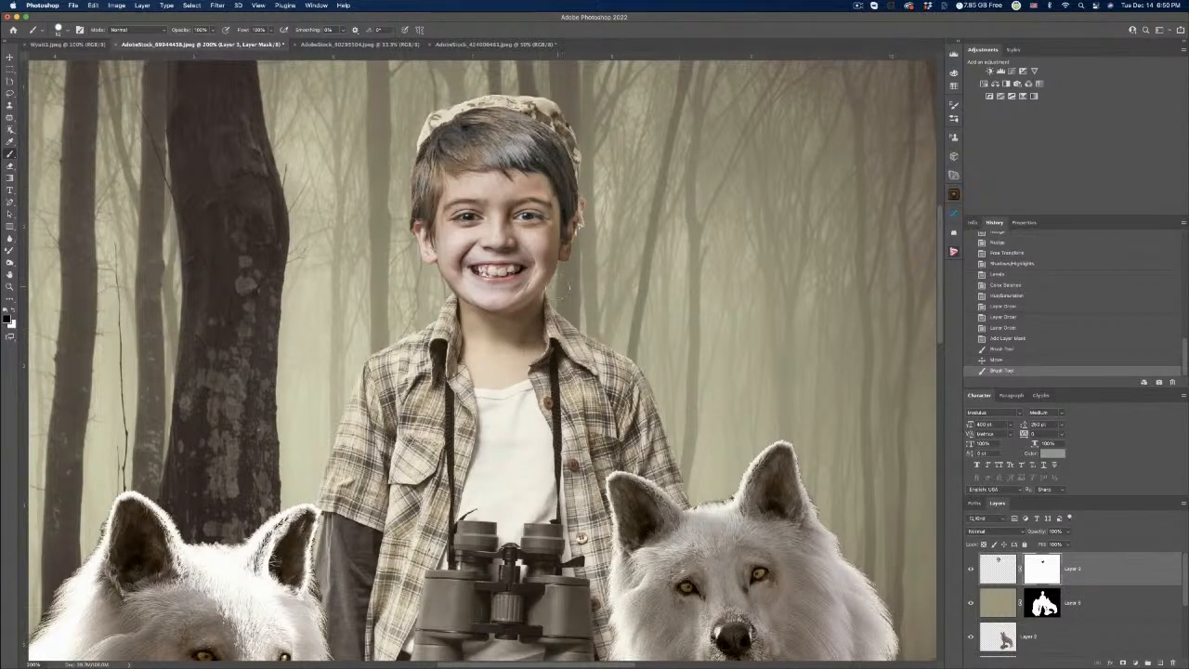
drag(555, 296, 560, 299)
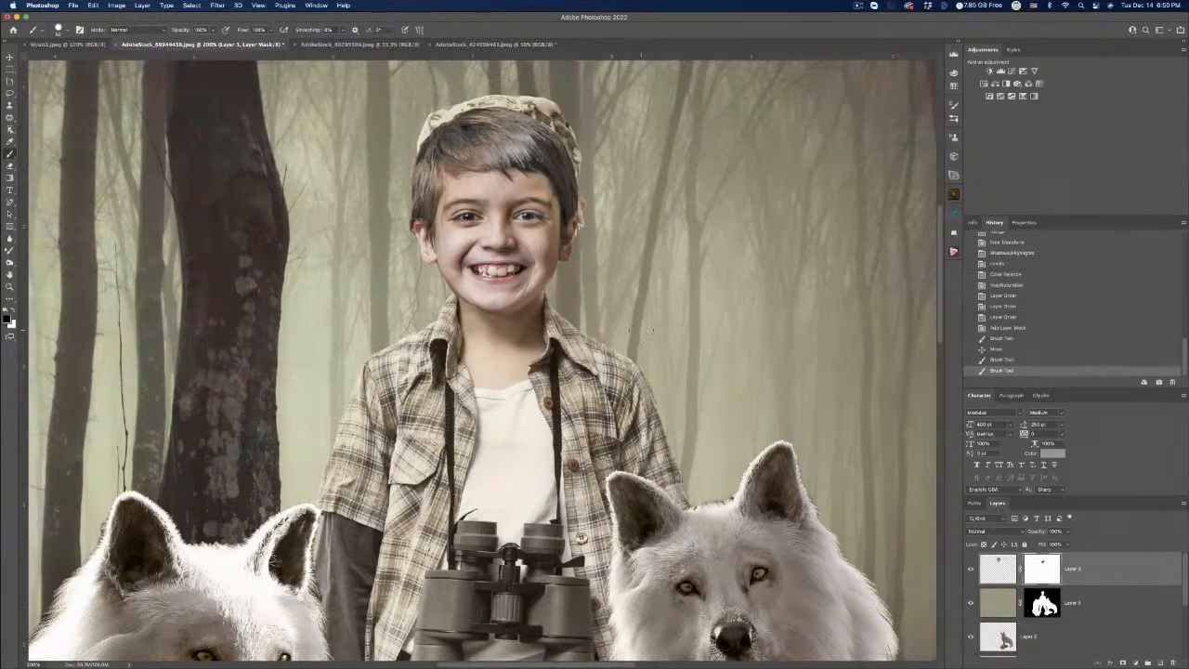
key(super+z)
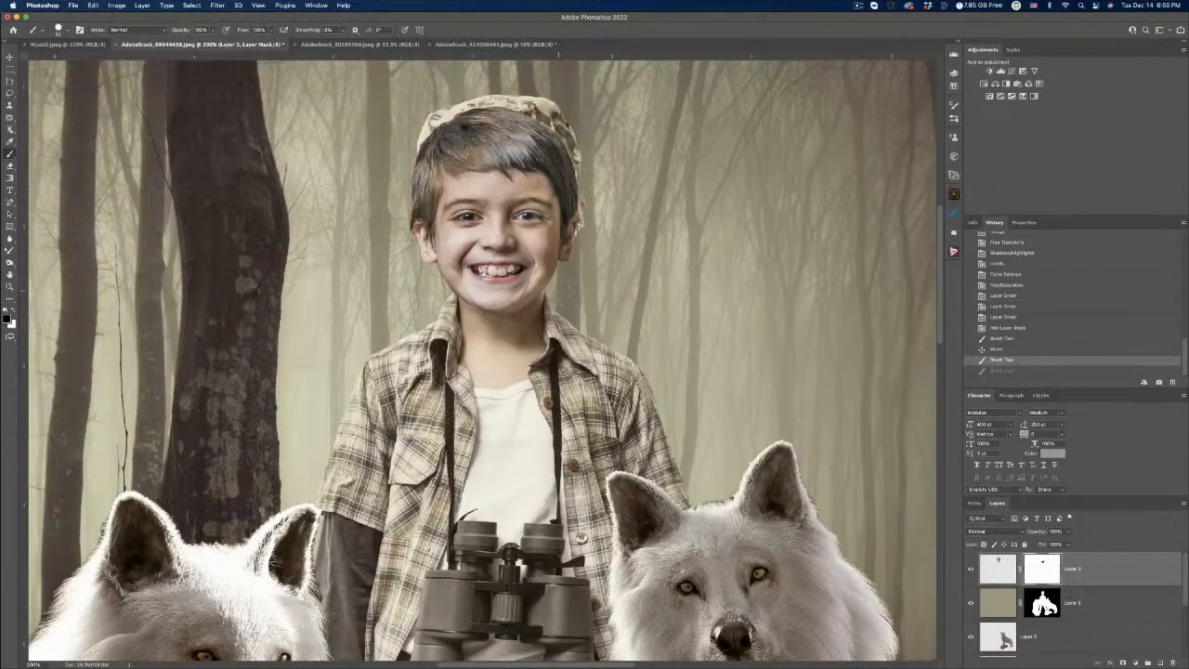
key(shift+super+z)
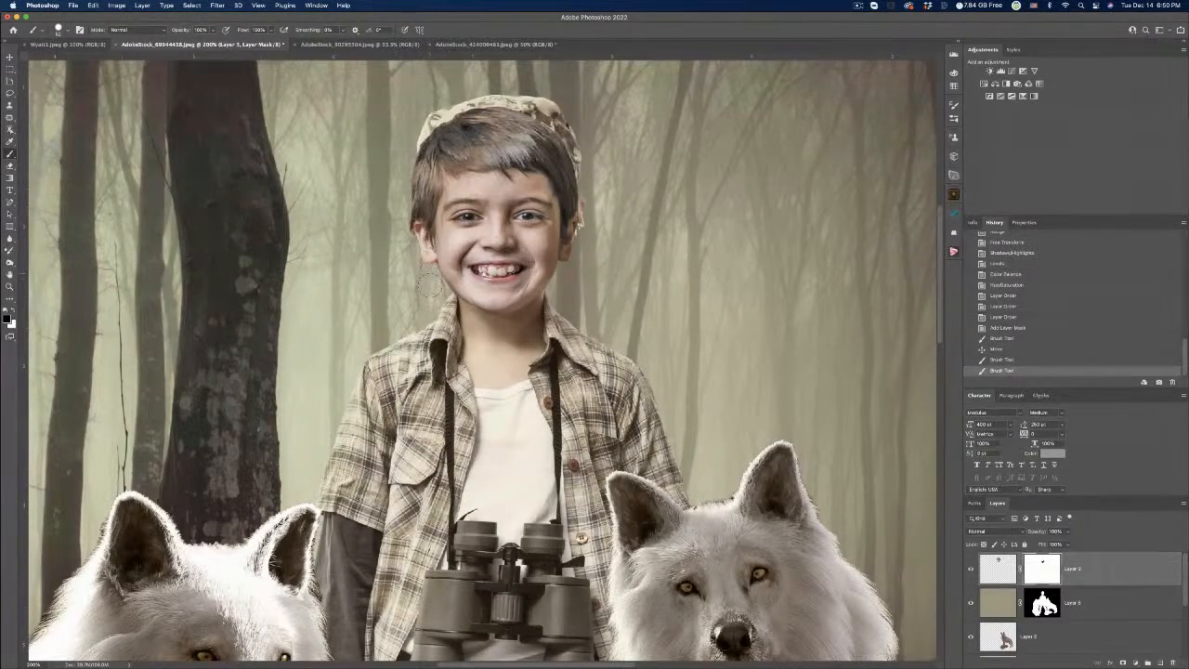
drag(432, 277, 420, 286)
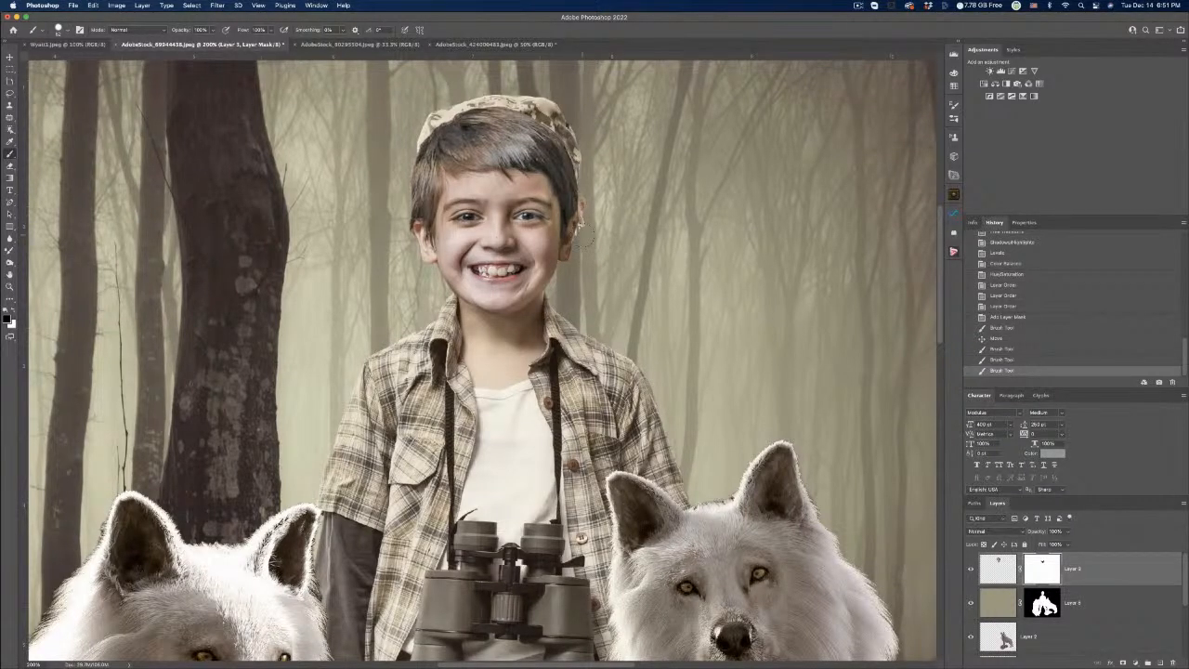
Paint black on the head layer's mask to reveal the camouflage cap over the replacement hair and both sides.
mouse_move(584, 240)
mouse_down()
mouse_move(577, 191)
mouse_move(543, 137)
mouse_move(513, 136)
mouse_move(547, 157)
mouse_move(442, 122)
mouse_move(548, 126)
mouse_up()
mouse_move(457, 110)
mouse_down()
mouse_move(420, 156)
mouse_move(411, 232)
mouse_up()
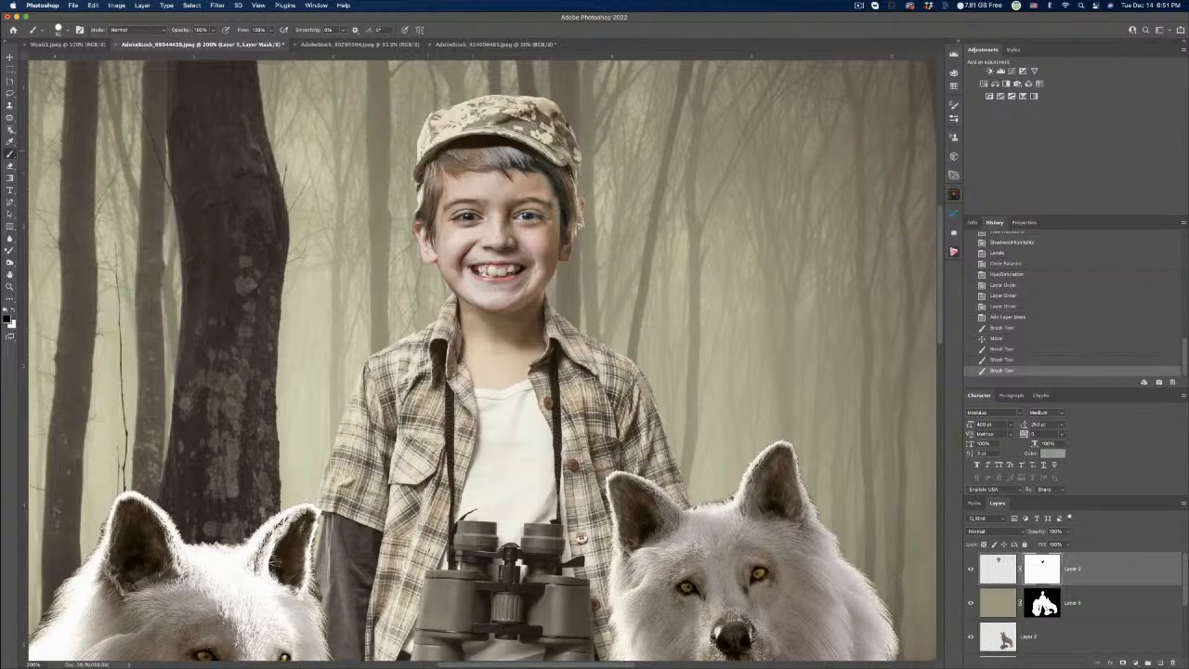
click(398, 168)
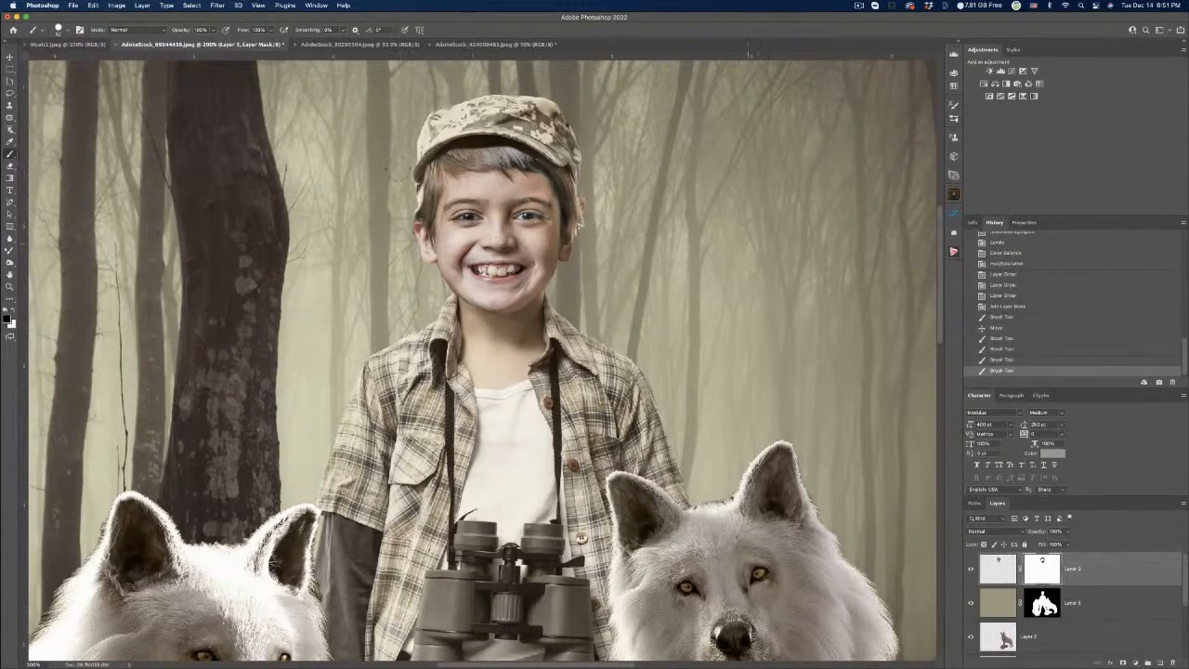
Paint white on the head layer's mask to restore the hair beneath the cap brim and along both sides of the face.
key(super+plus)
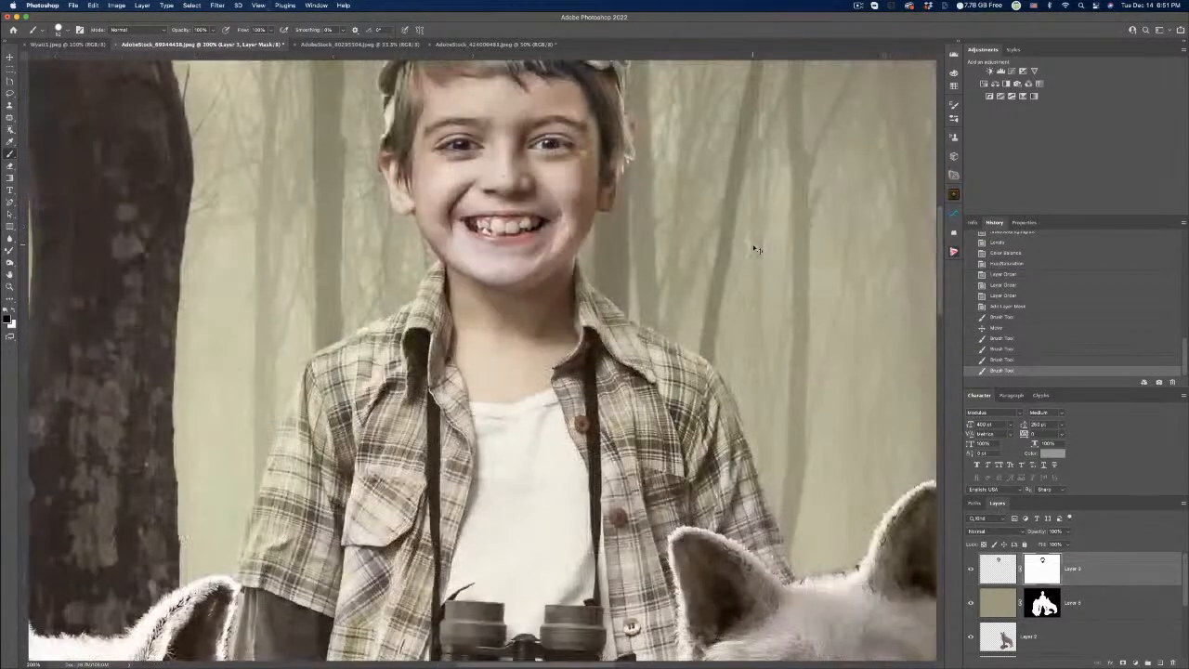
scroll(701, 249, up, 4)
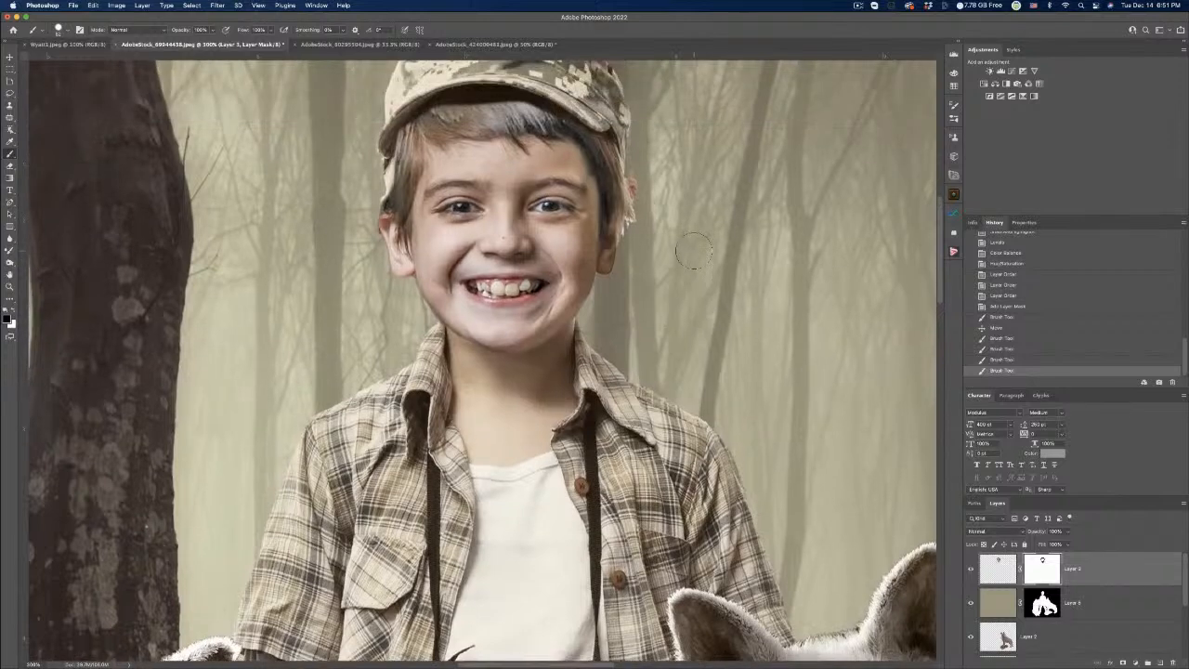
scroll(694, 249, up, 4)
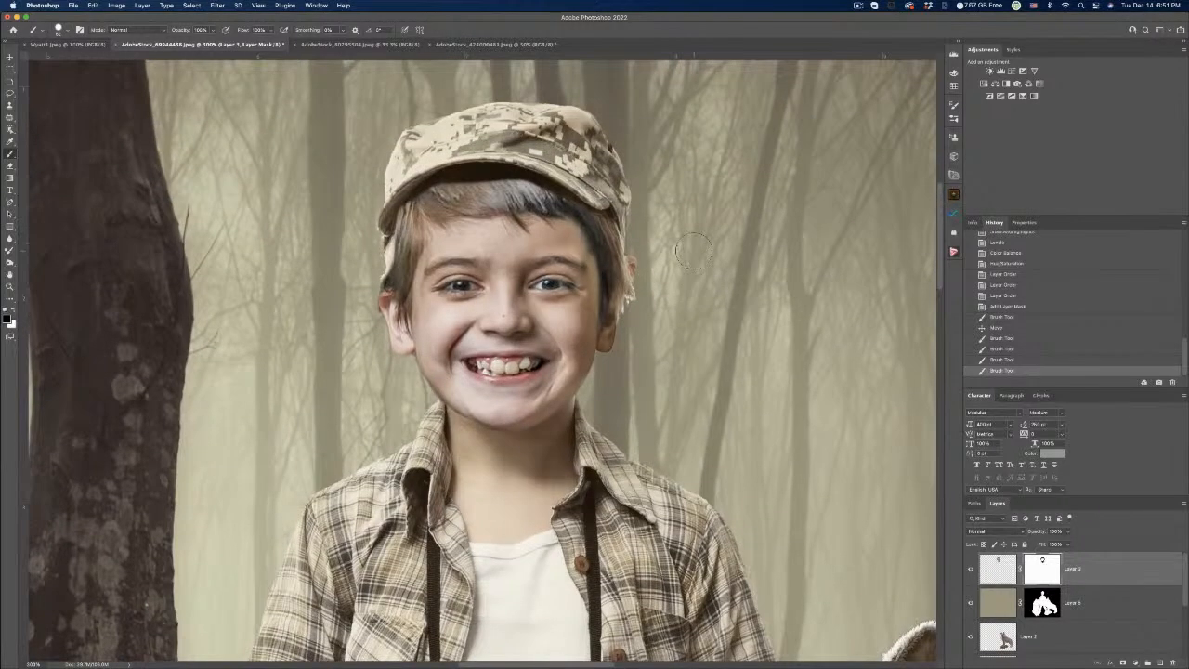
scroll(697, 255, up, 3)
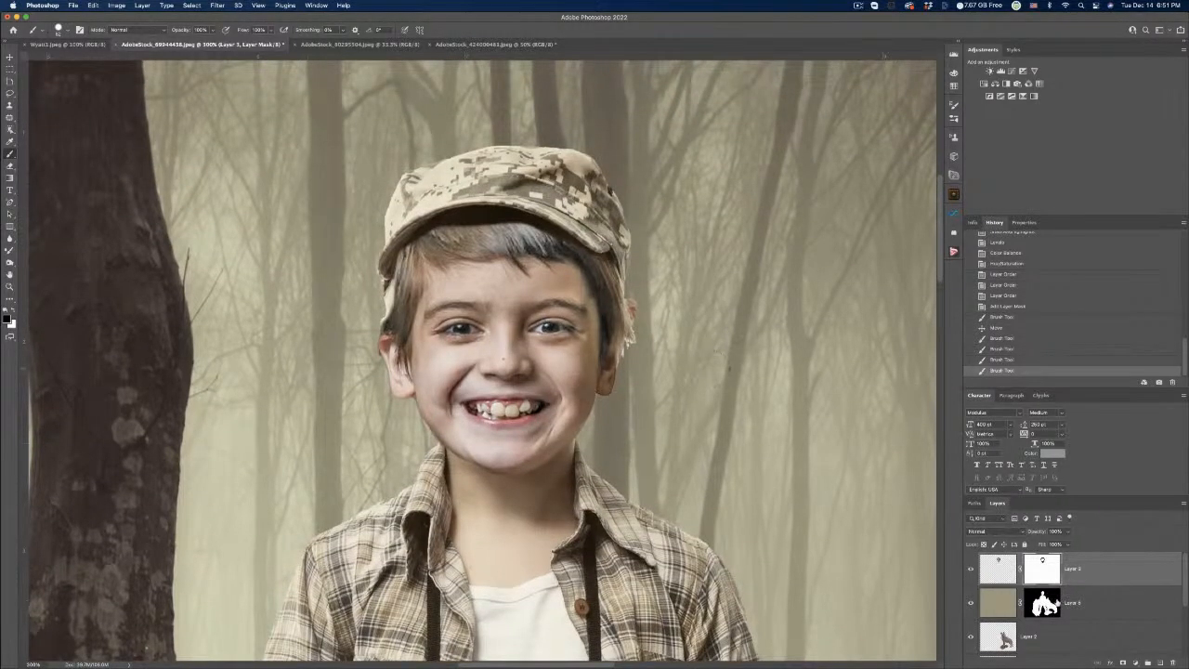
click(19, 311)
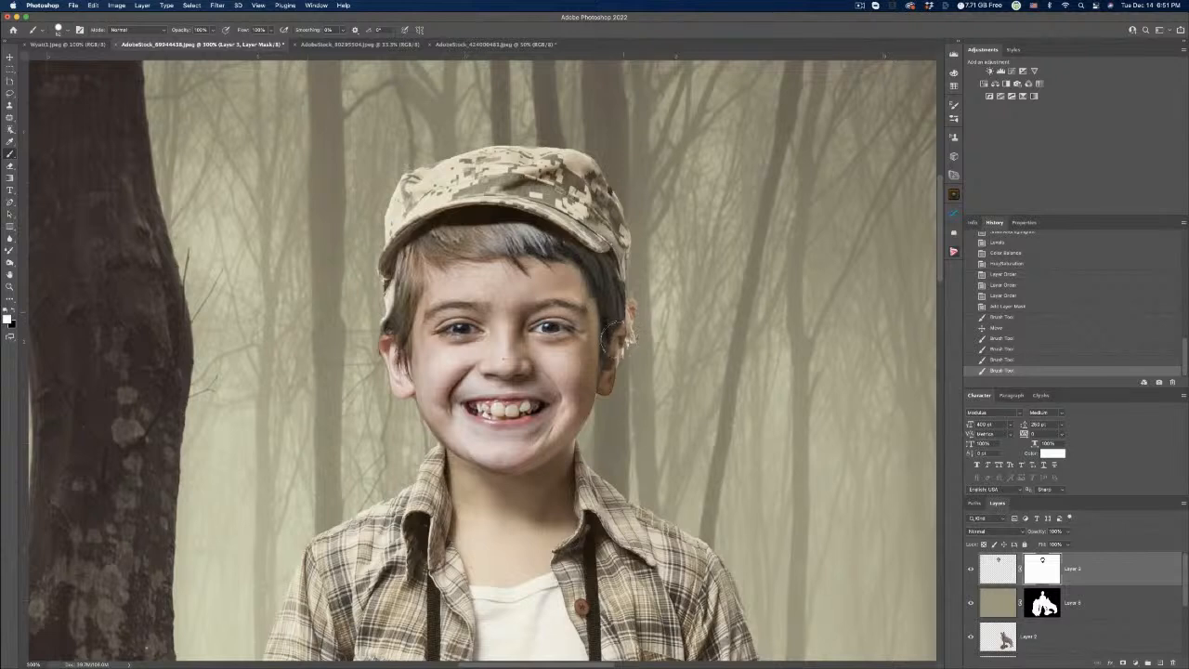
mouse_move(613, 327)
mouse_down()
mouse_move(606, 364)
mouse_move(606, 342)
mouse_up()
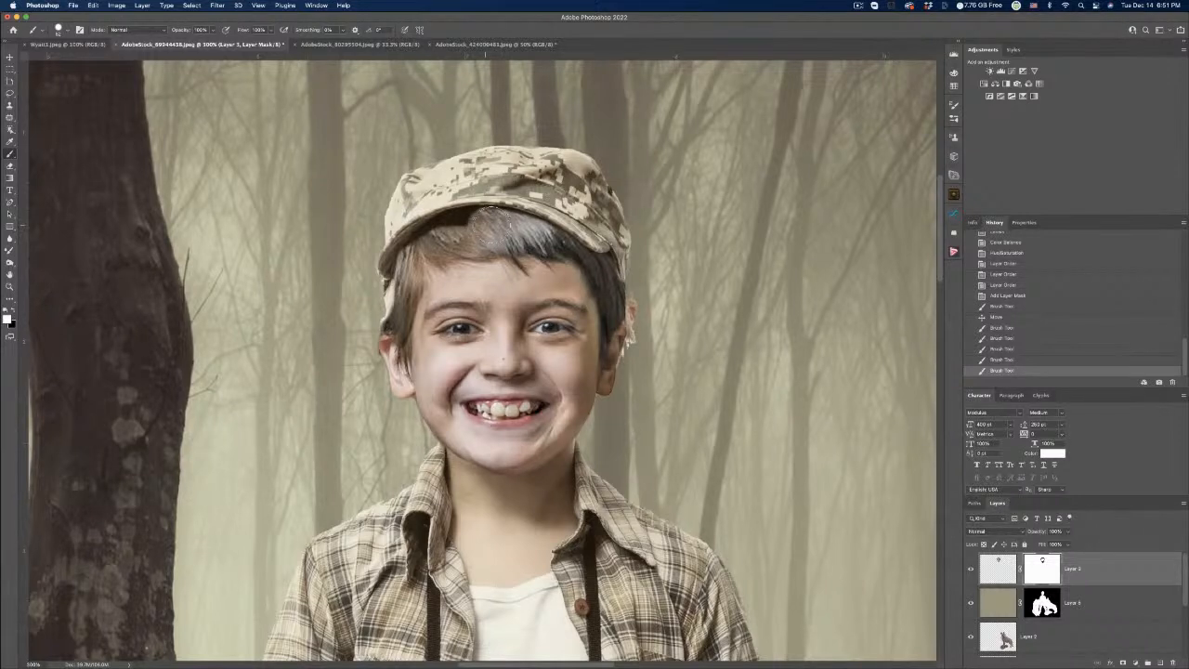
mouse_move(490, 224)
mouse_down()
mouse_move(408, 249)
mouse_move(378, 345)
mouse_move(401, 288)
mouse_move(408, 302)
mouse_up()
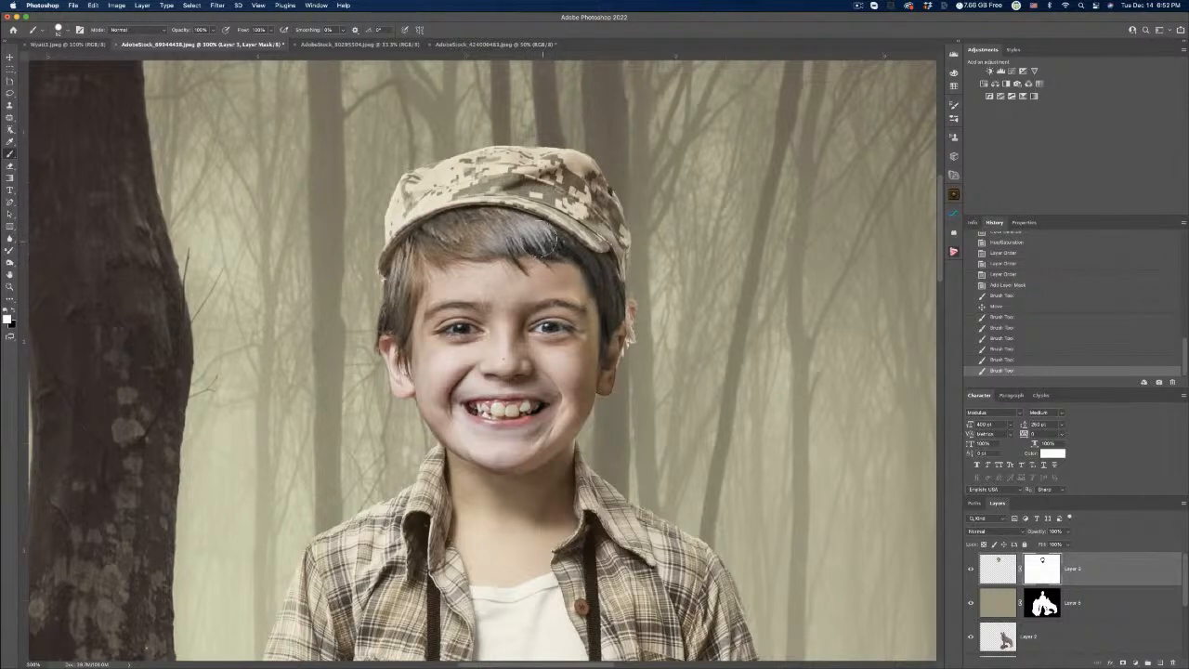
mouse_move(469, 218)
mouse_down()
mouse_move(478, 212)
mouse_move(440, 221)
mouse_up()
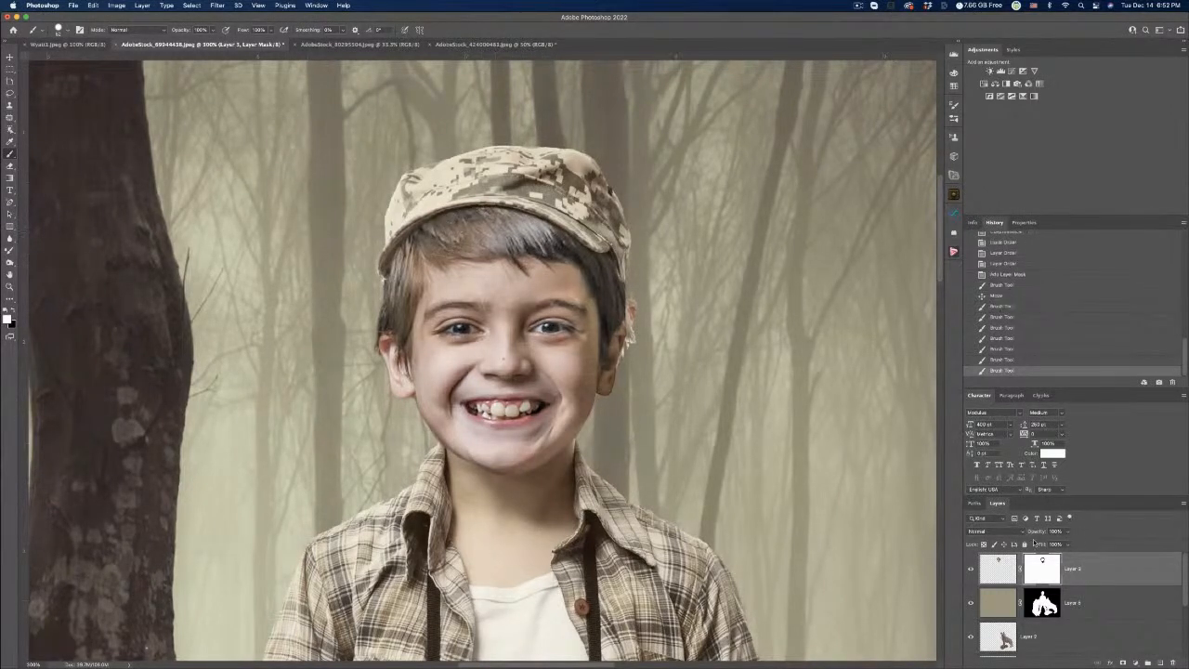
Compare the original and replacement faces by toggling the head layer's visibility.
click(970, 569)
click(971, 568)
click(971, 569)
click(971, 568)
click(970, 568)
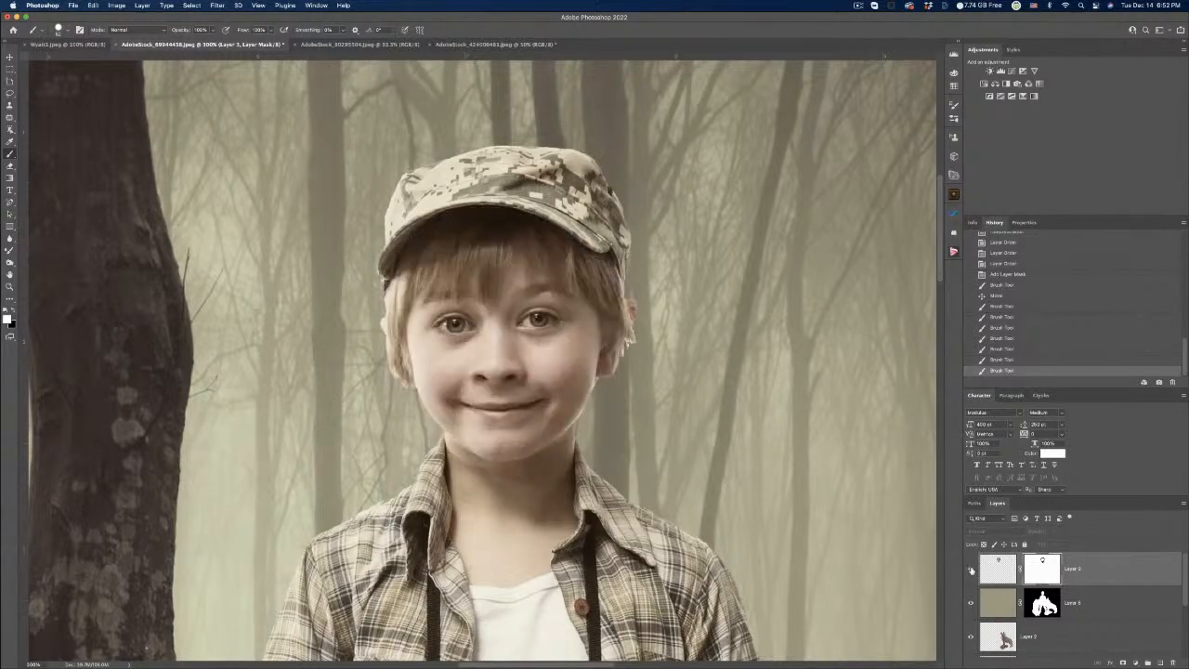
click(971, 568)
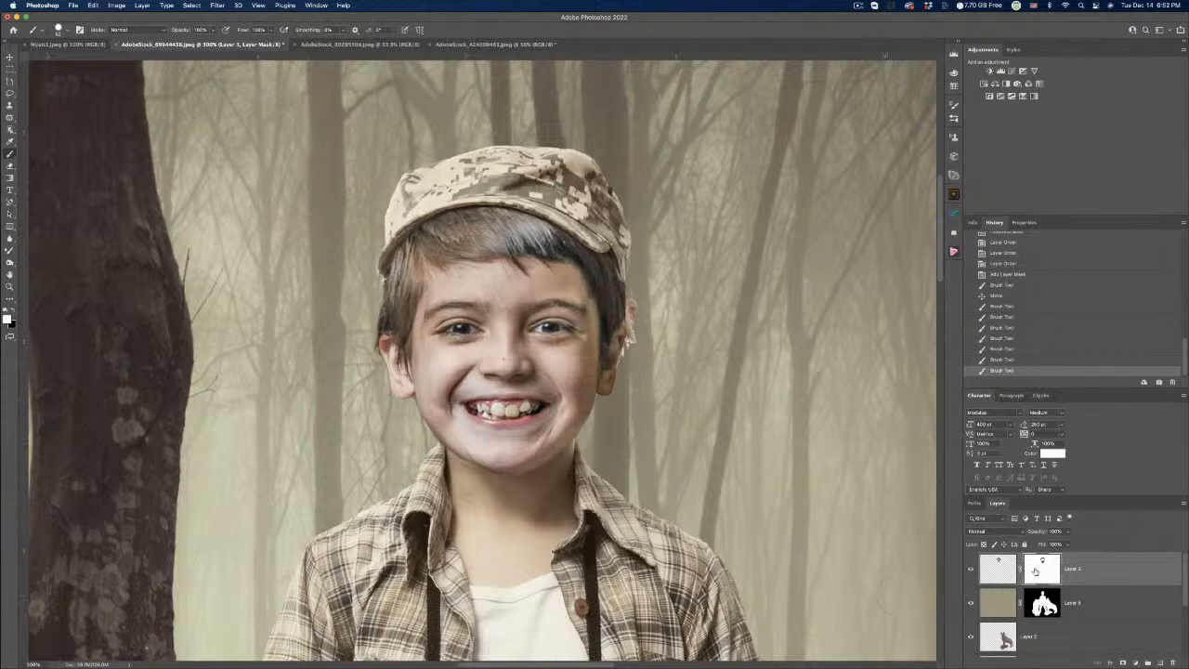
Darken the hair beneath the cap brim on the head layer using a small soft Burn tool set to midtones.
click(994, 565)
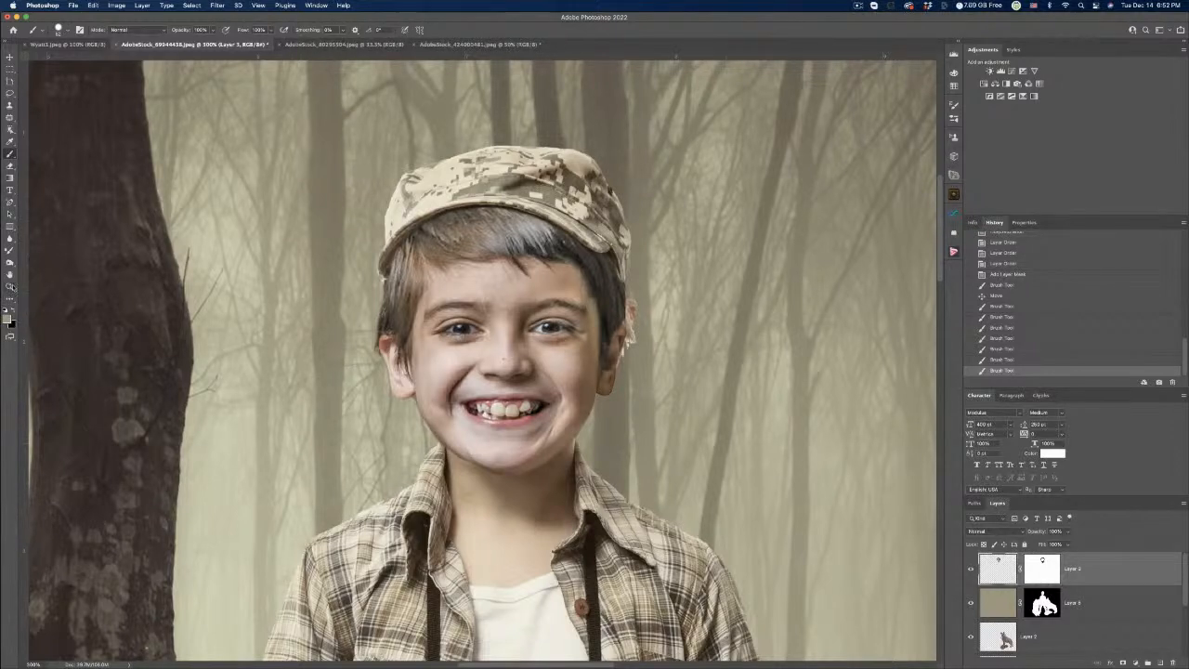
click(10, 264)
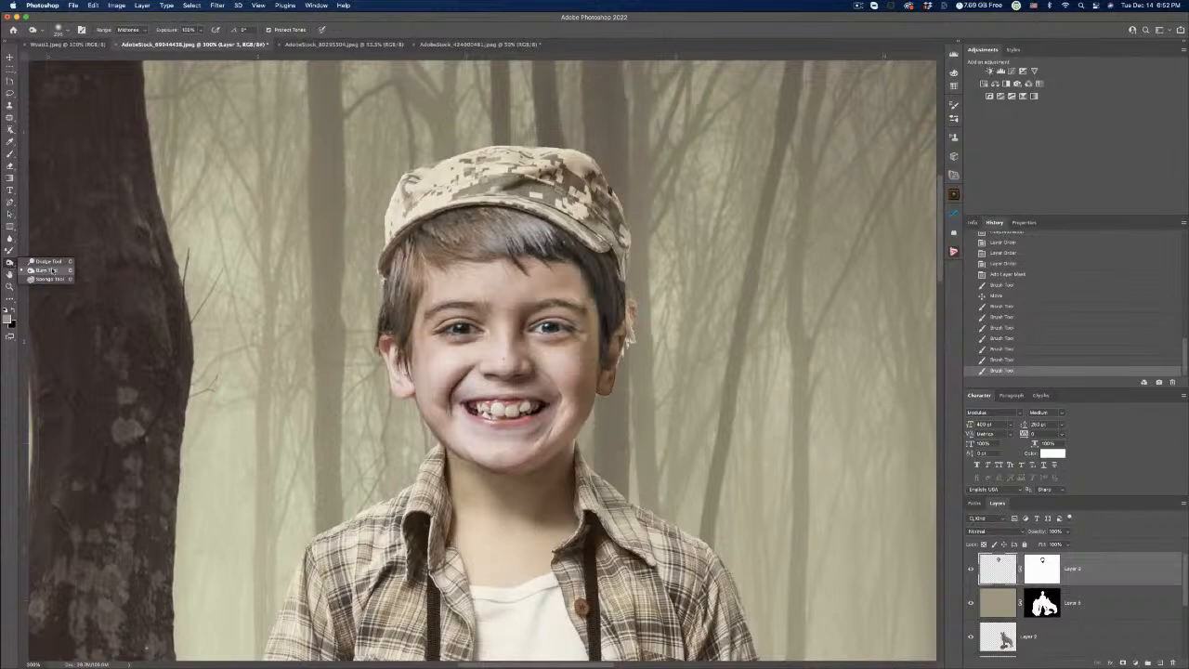
click(46, 270)
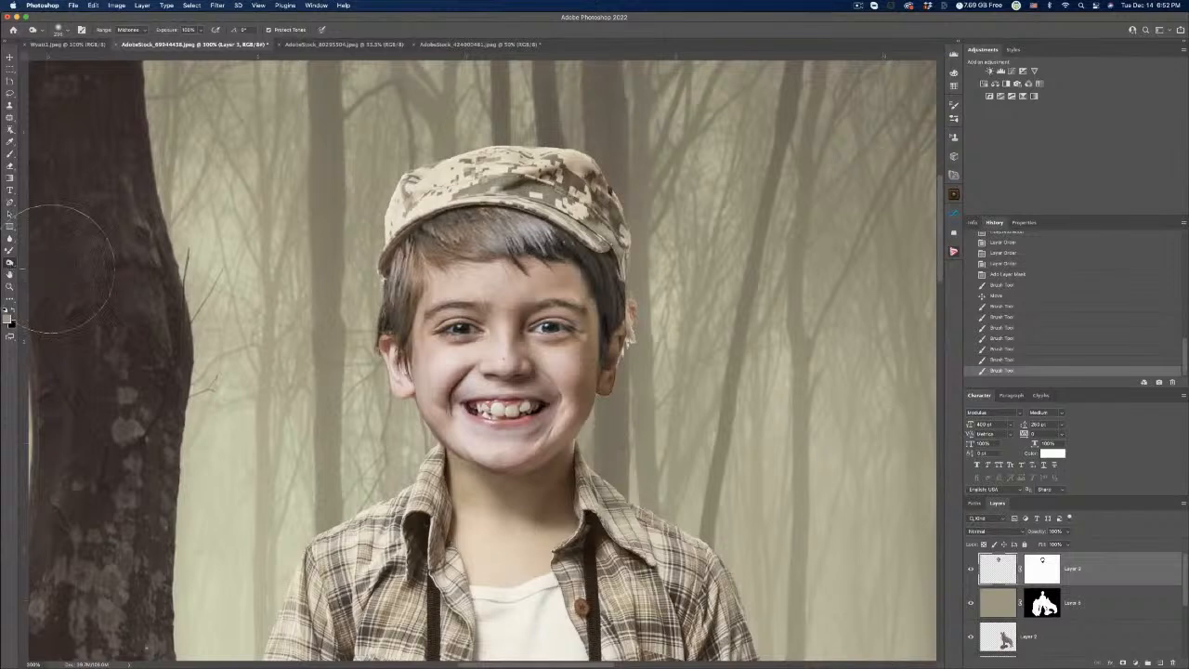
click(61, 32)
drag(79, 59, 74, 59)
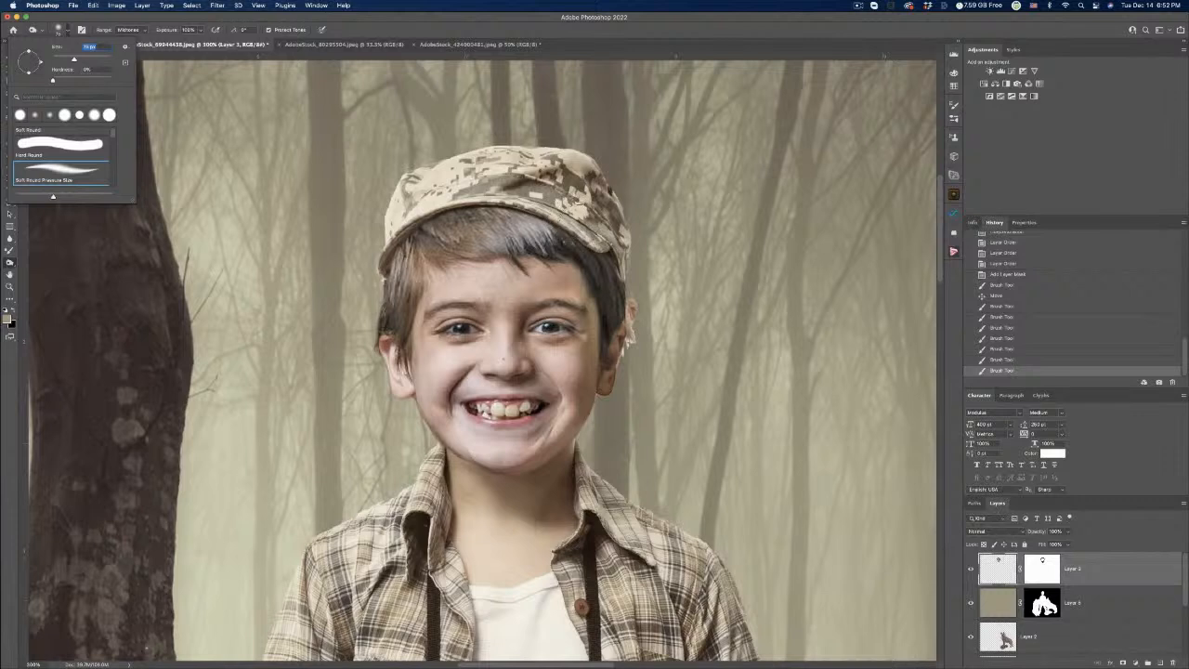
click(994, 570)
mouse_move(595, 239)
mouse_down()
mouse_move(468, 209)
mouse_move(418, 223)
mouse_move(397, 243)
mouse_move(401, 212)
mouse_move(395, 243)
mouse_move(441, 203)
mouse_move(566, 212)
mouse_move(538, 223)
mouse_move(429, 206)
mouse_move(404, 260)
mouse_move(366, 290)
mouse_move(441, 237)
mouse_move(522, 203)
mouse_move(625, 240)
mouse_up()
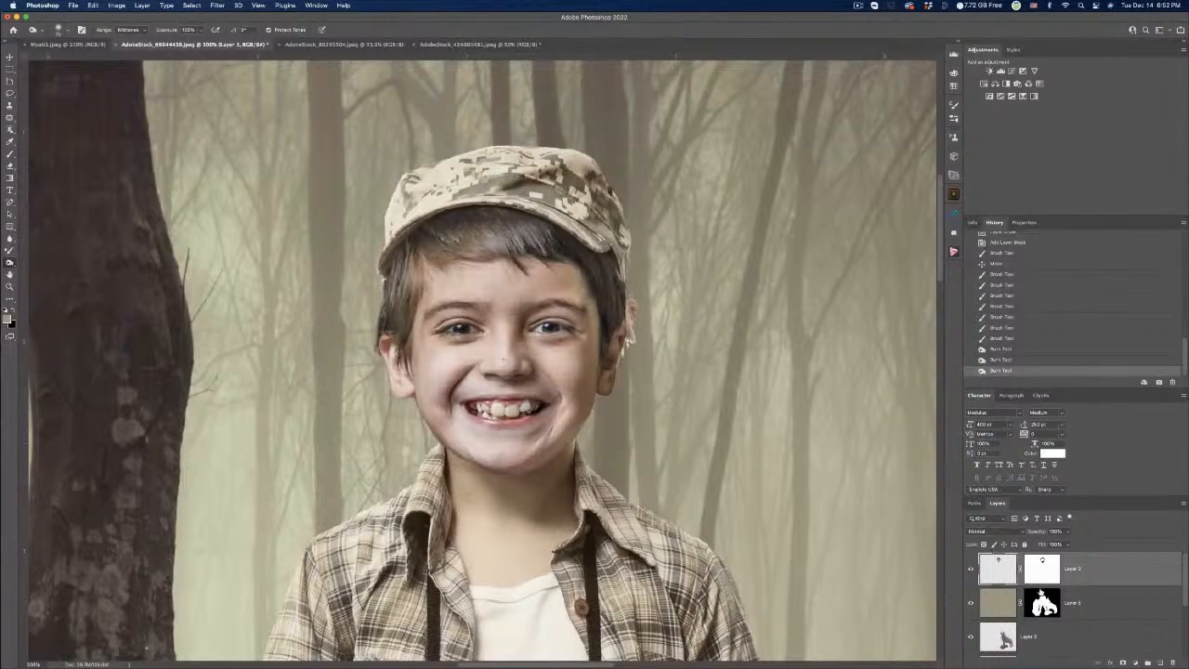
Add a layer mask to the boy's body layer and paint out the original ear and hair beside the replacement ear.
scroll(1041, 591, down, 3)
click(1040, 605)
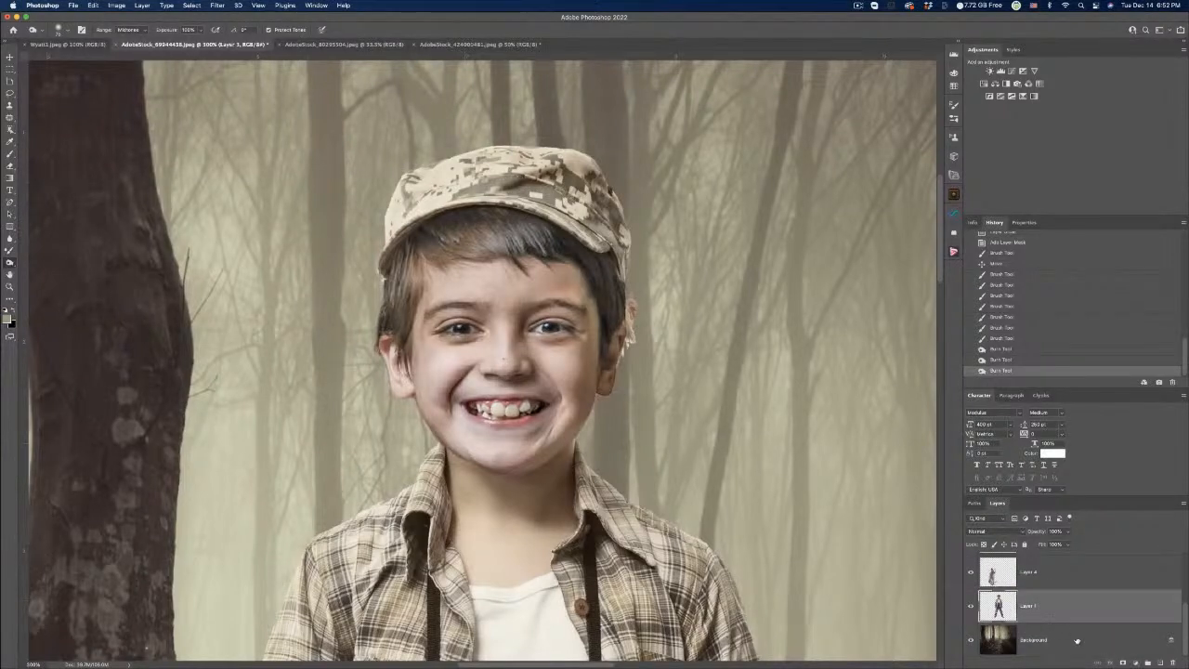
click(1122, 662)
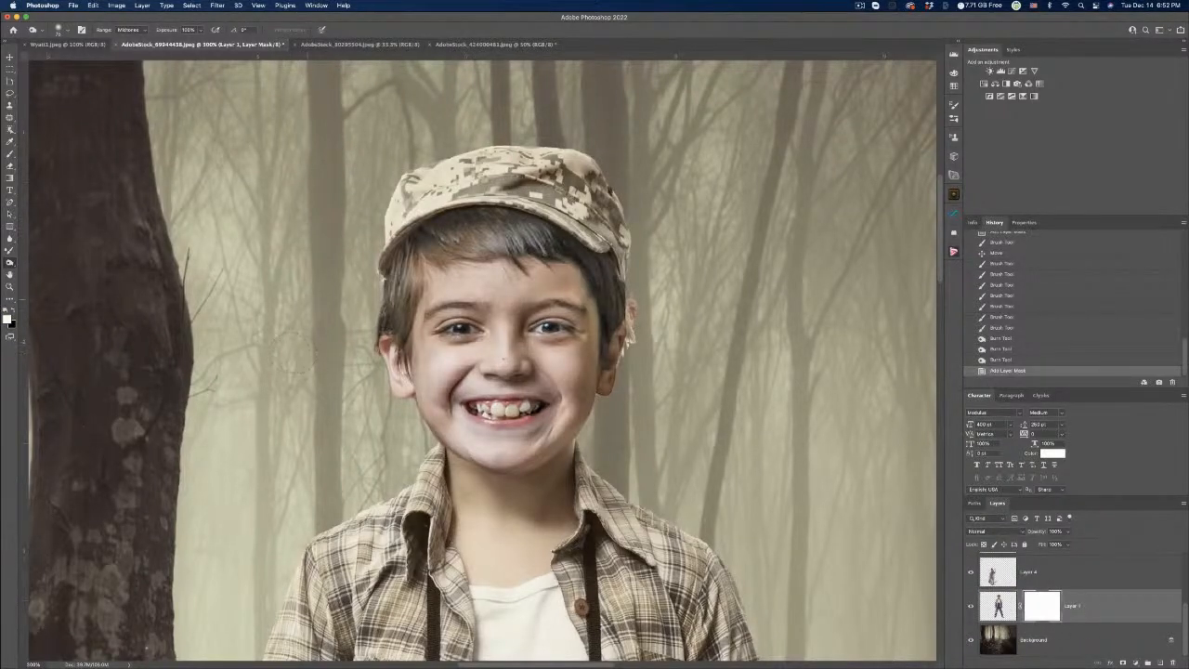
click(9, 154)
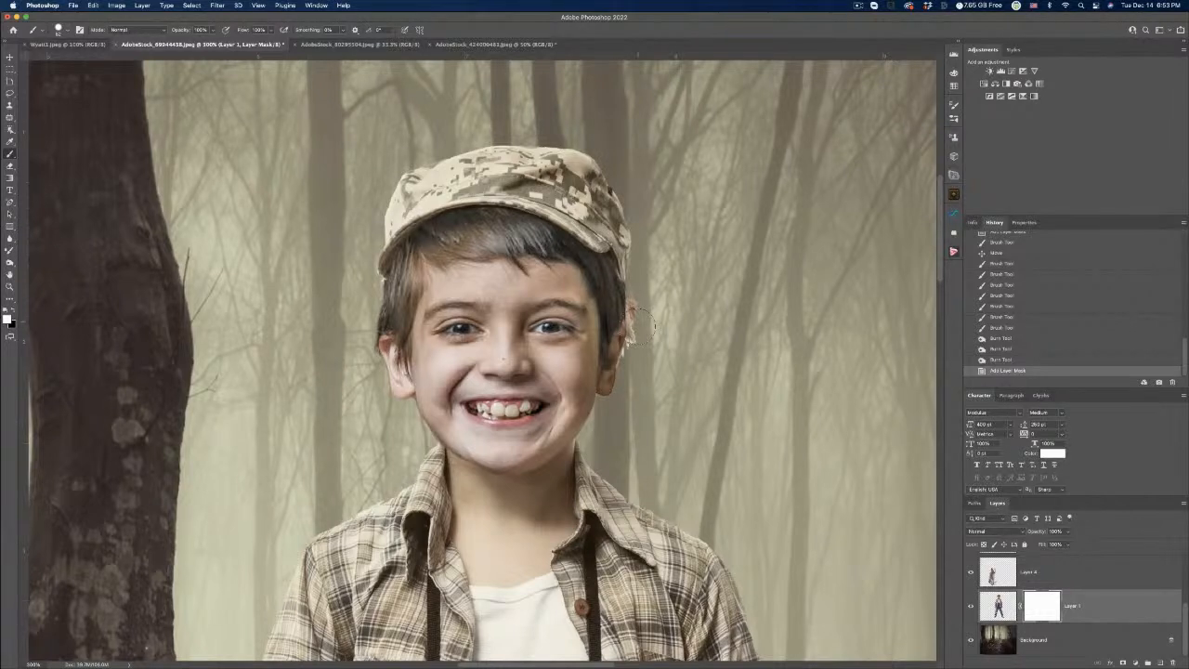
key(x)
drag(633, 305, 631, 345)
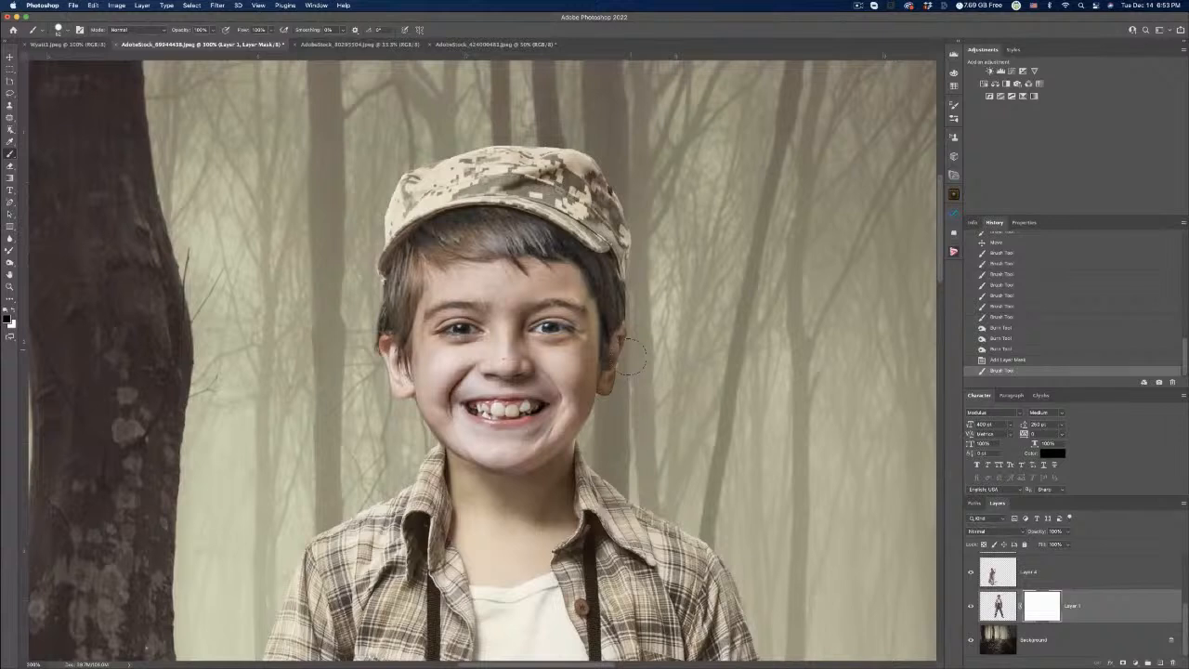
Clean up the leftover original hair on both sides of the head on the body layer's mask, redoing one stroke.
click(368, 269)
click(366, 286)
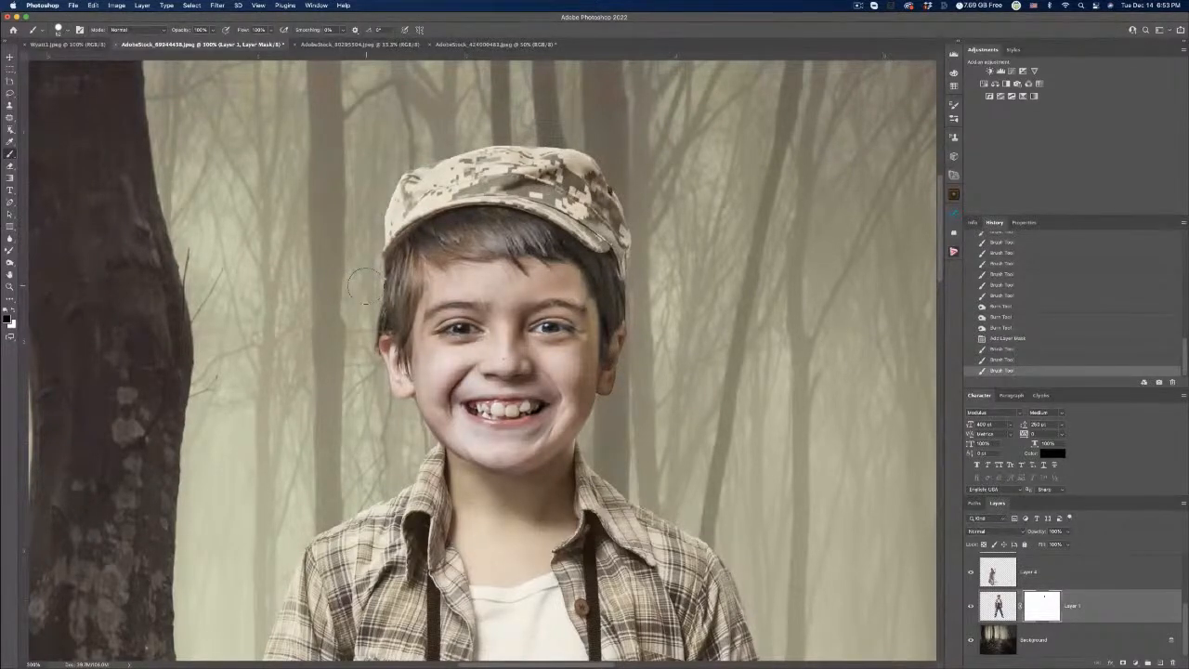
key(super+z)
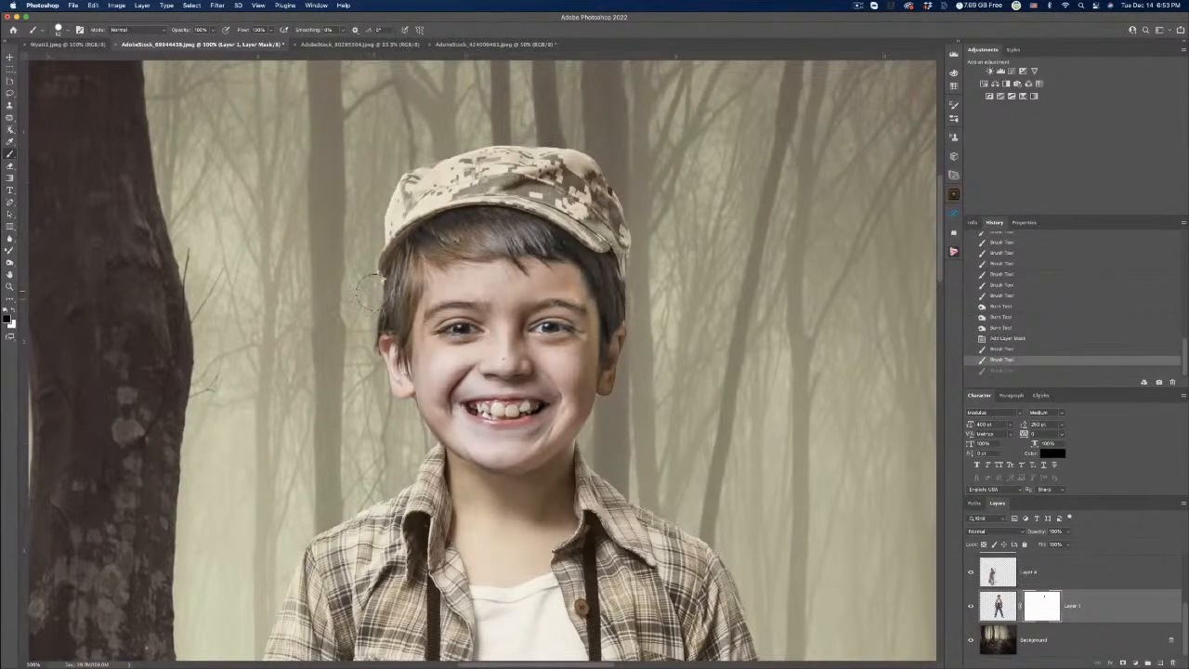
click(369, 293)
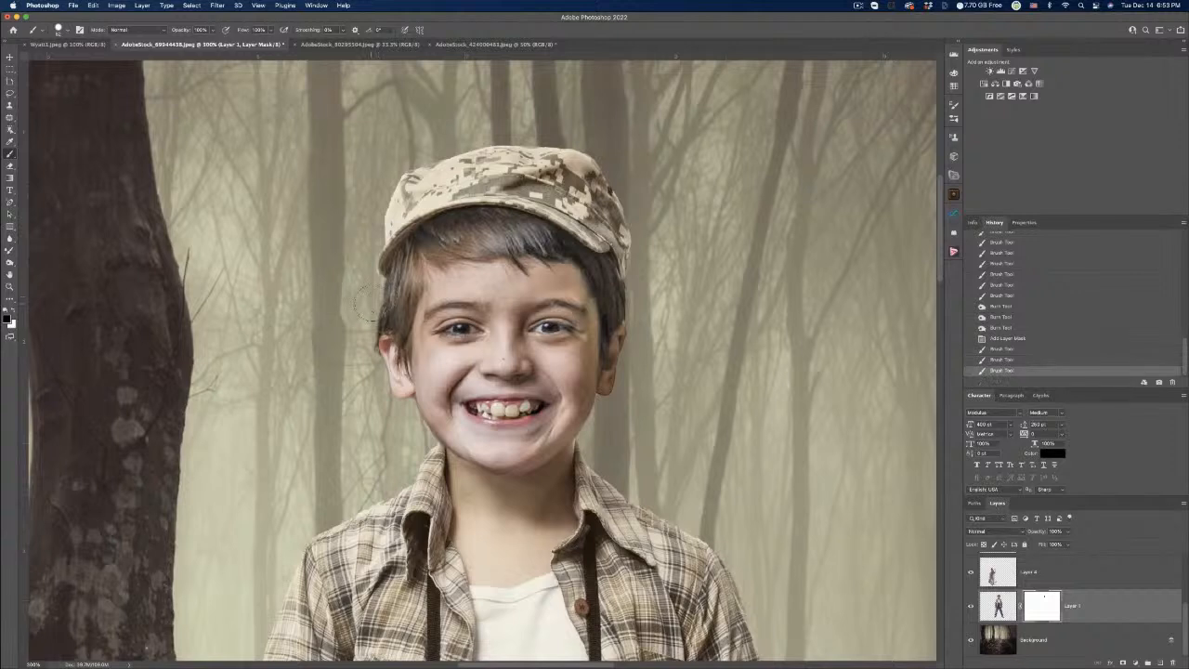
mouse_move(360, 306)
mouse_down()
mouse_move(368, 376)
mouse_move(393, 384)
mouse_up()
drag(644, 265, 651, 267)
Touch up the head layer's mask with black just outside the hair and cap edge.
scroll(1048, 586, up, 2)
scroll(1048, 586, up, 3)
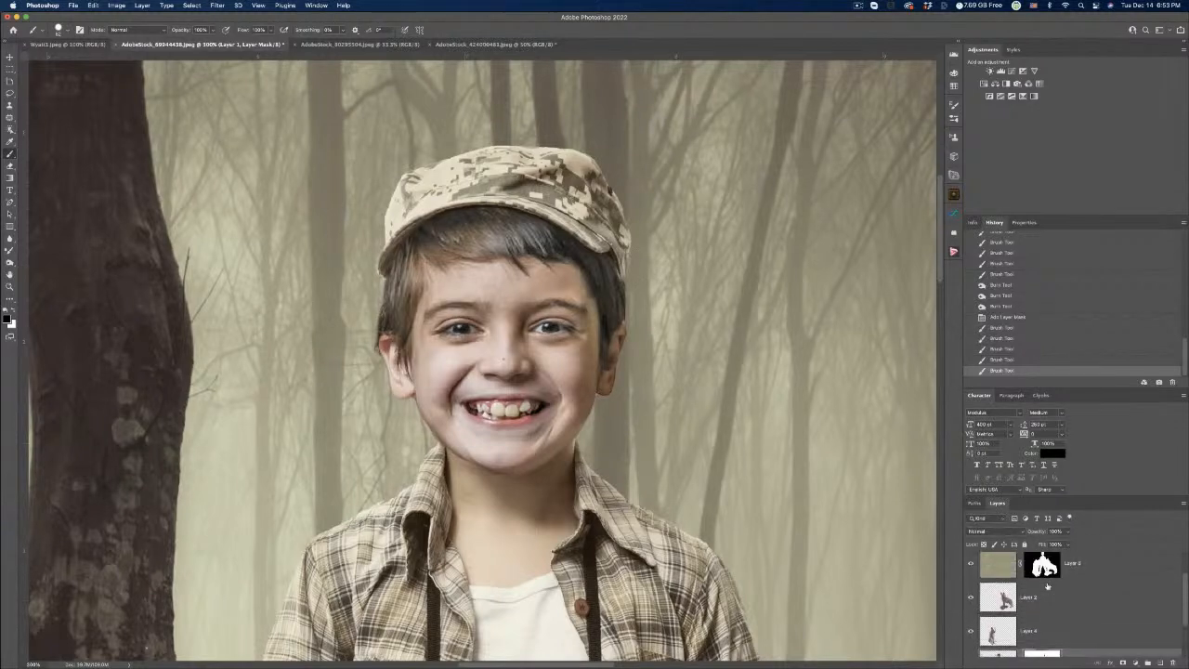
click(1043, 568)
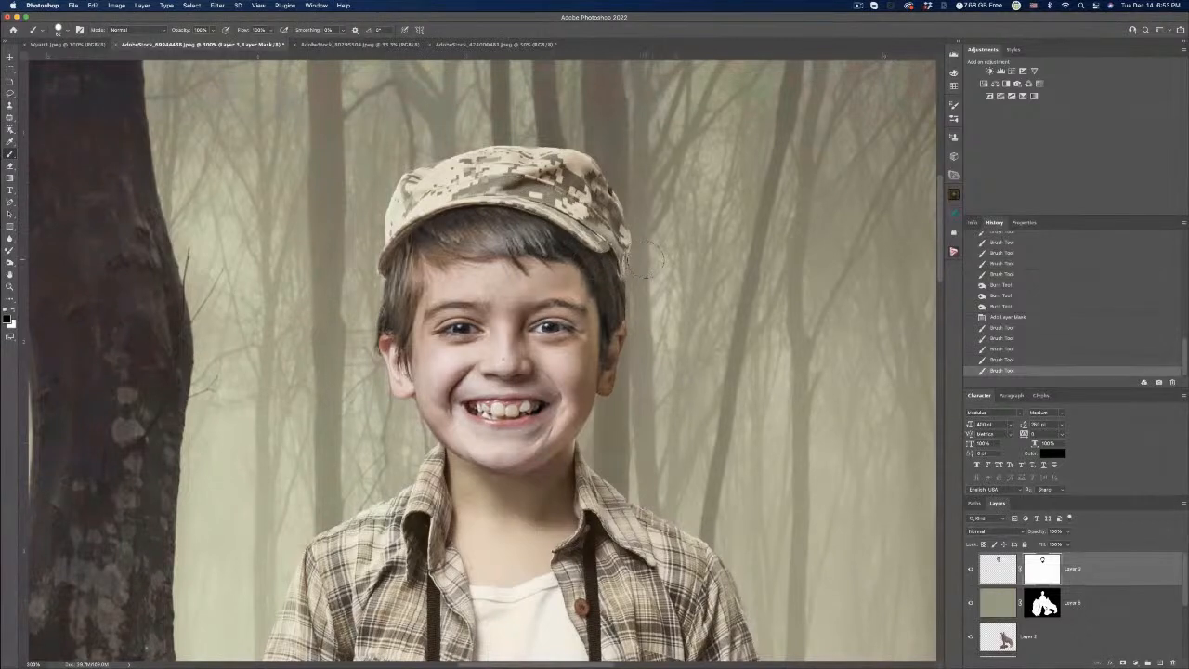
click(669, 287)
Duplicate the head layer, then hide the original and move it beneath the boy's body layer.
drag(999, 568, 1159, 662)
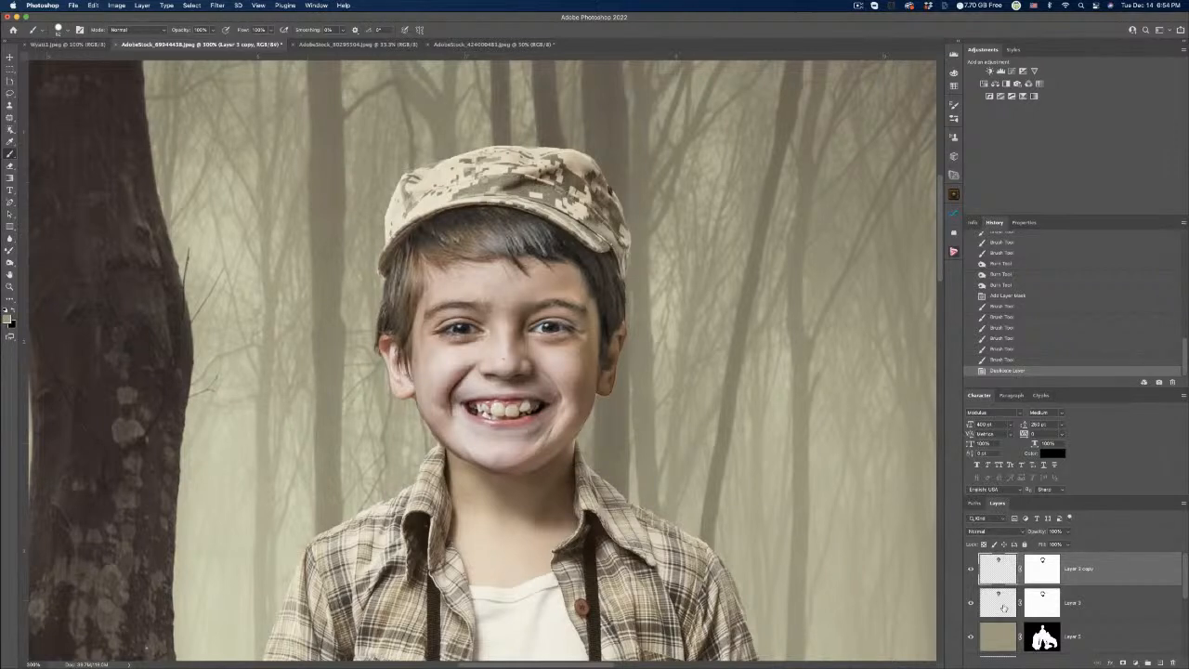
scroll(1001, 608, down, 5)
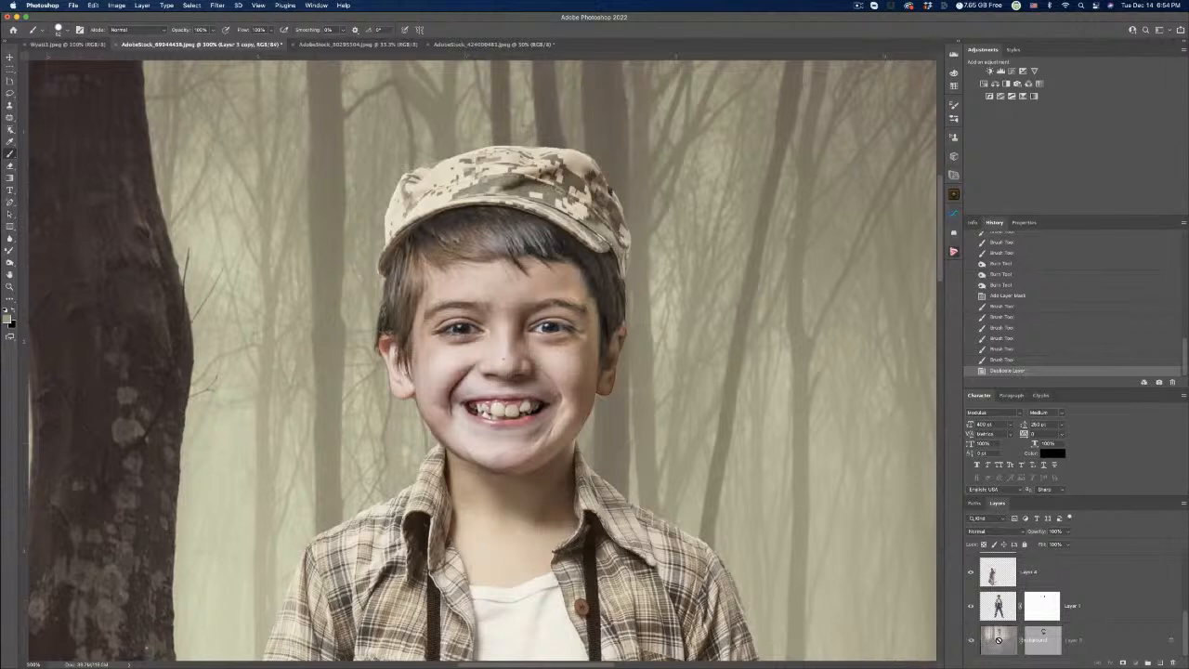
drag(998, 639, 1002, 624)
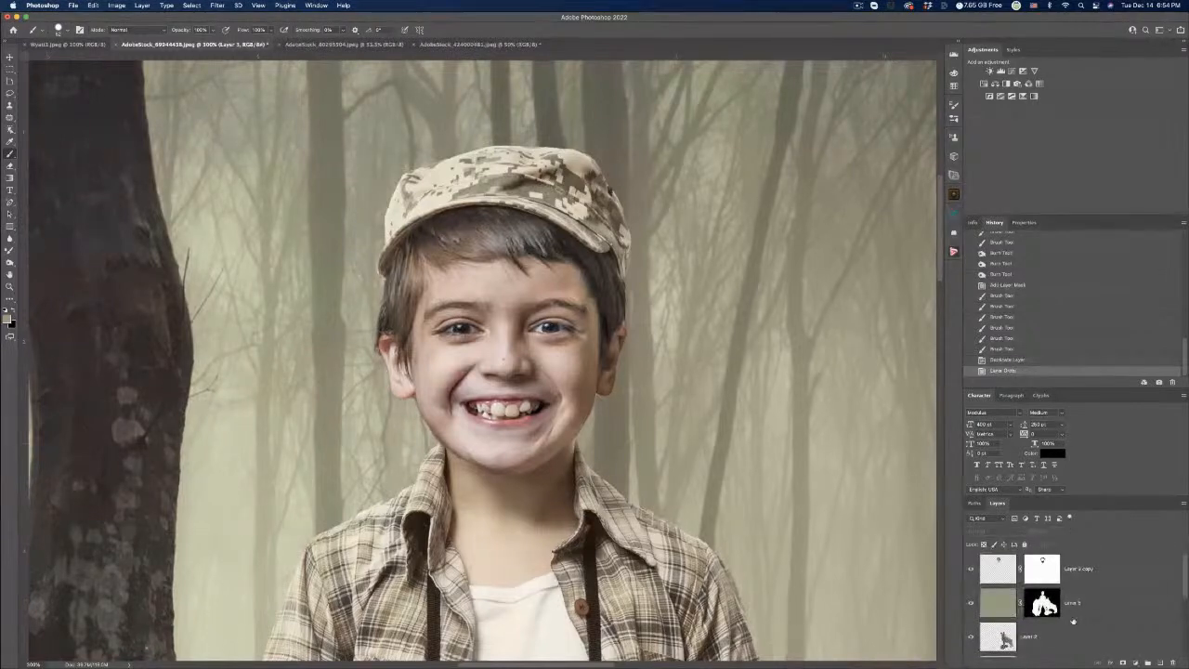
Apply the duplicated head layer's mask permanently to its pixels.
click(1041, 570)
right_click(1041, 568)
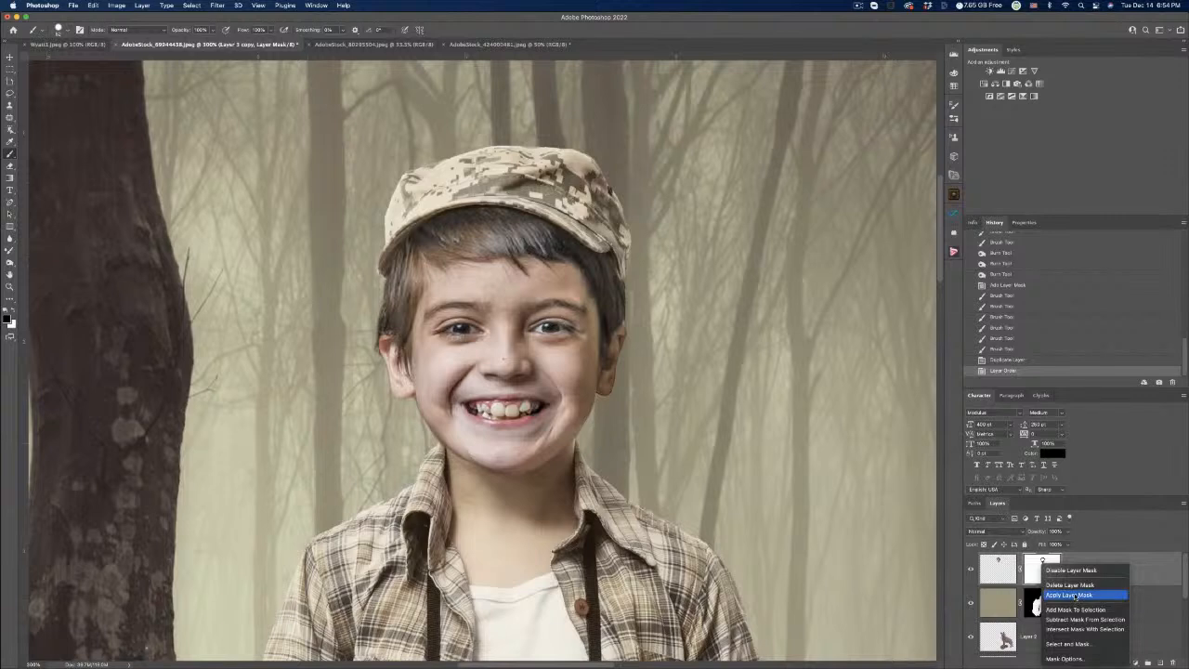
click(1070, 594)
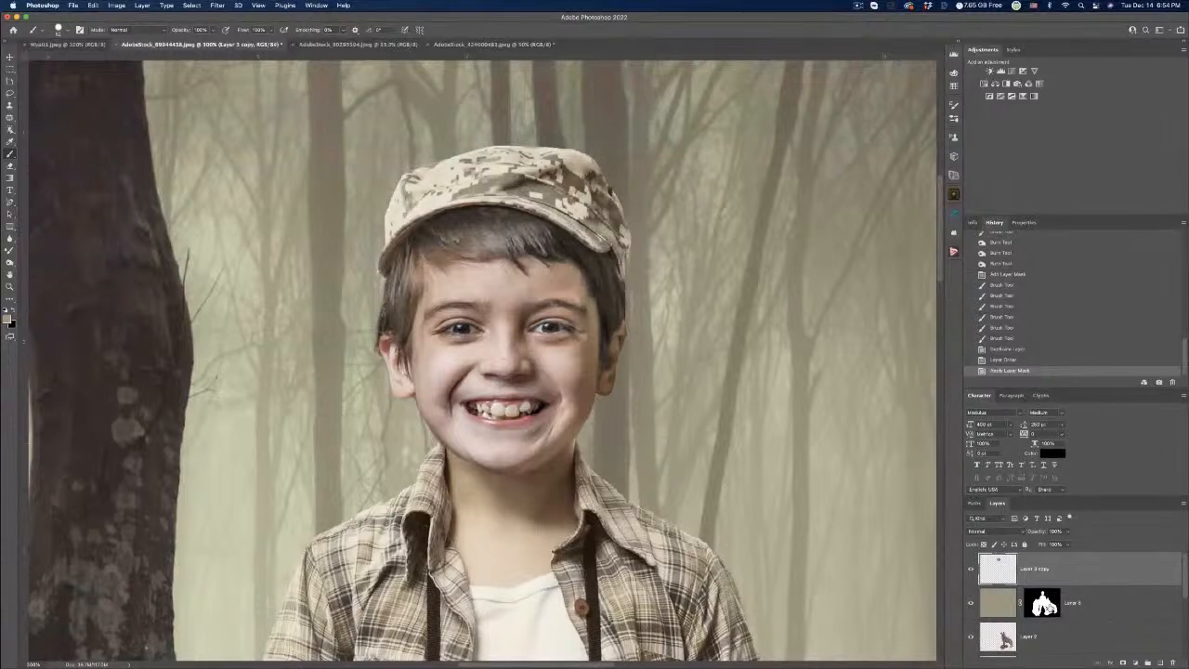
Move the duplicated head layer beneath the olive colour layer, directly above the boy's body layer.
click(1045, 604)
drag(1006, 572, 1003, 649)
drag(1004, 661, 1004, 621)
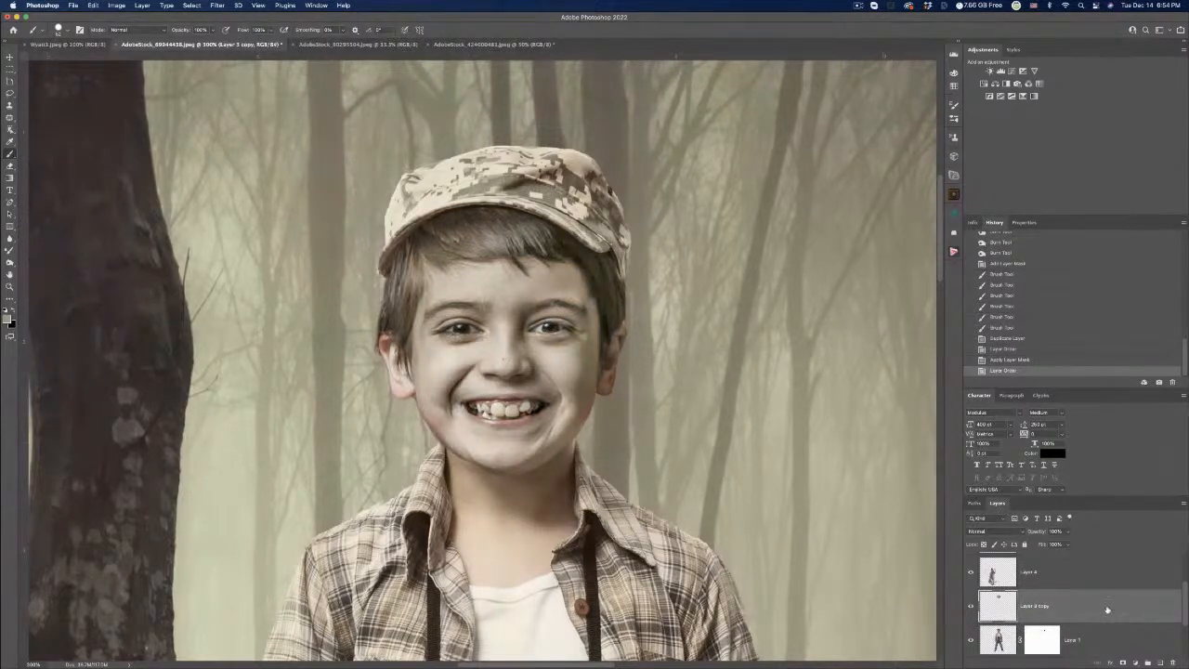
scroll(1103, 605, up, 2)
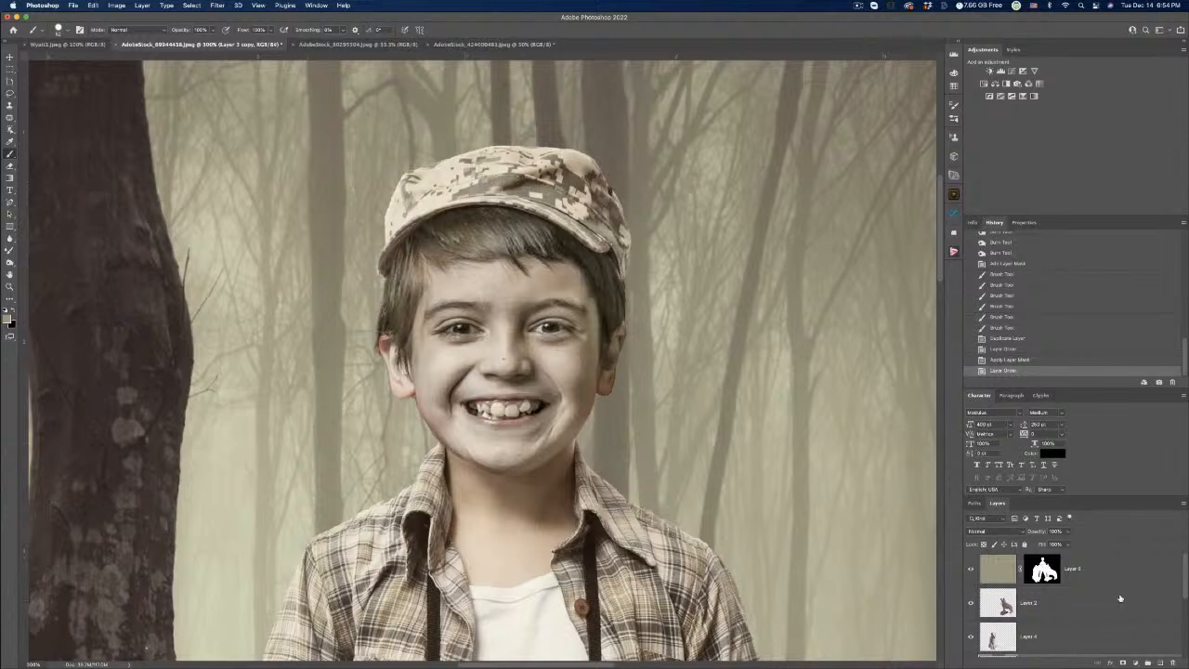
scroll(1120, 599, up, 3)
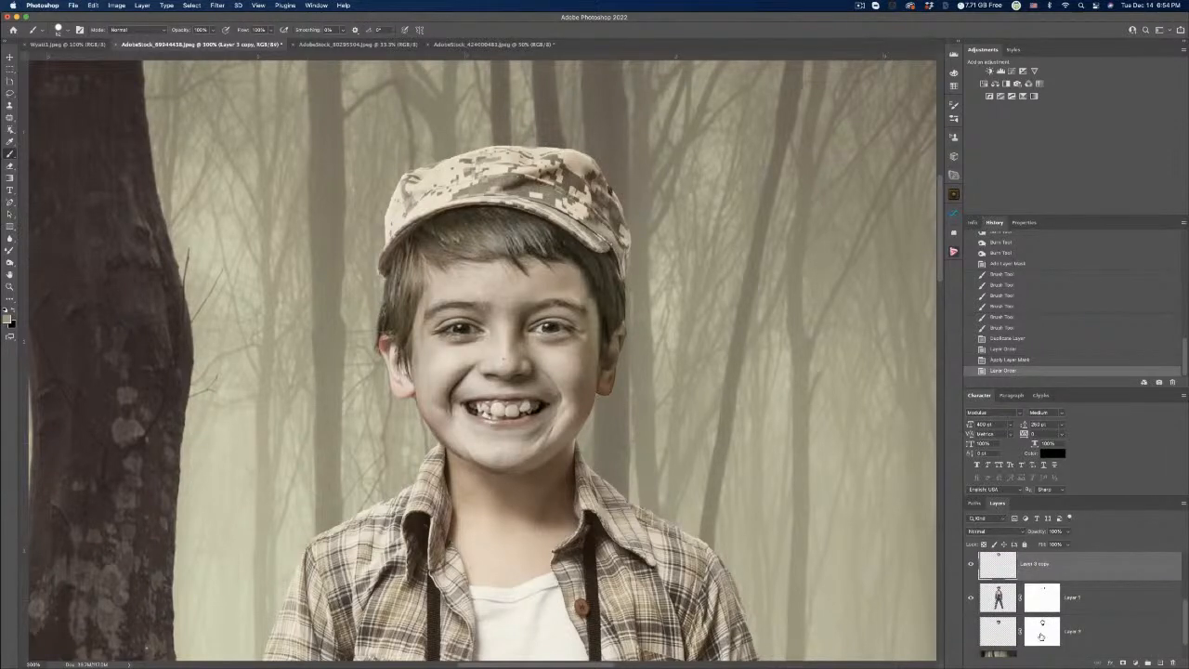
scroll(1012, 620, up, 1)
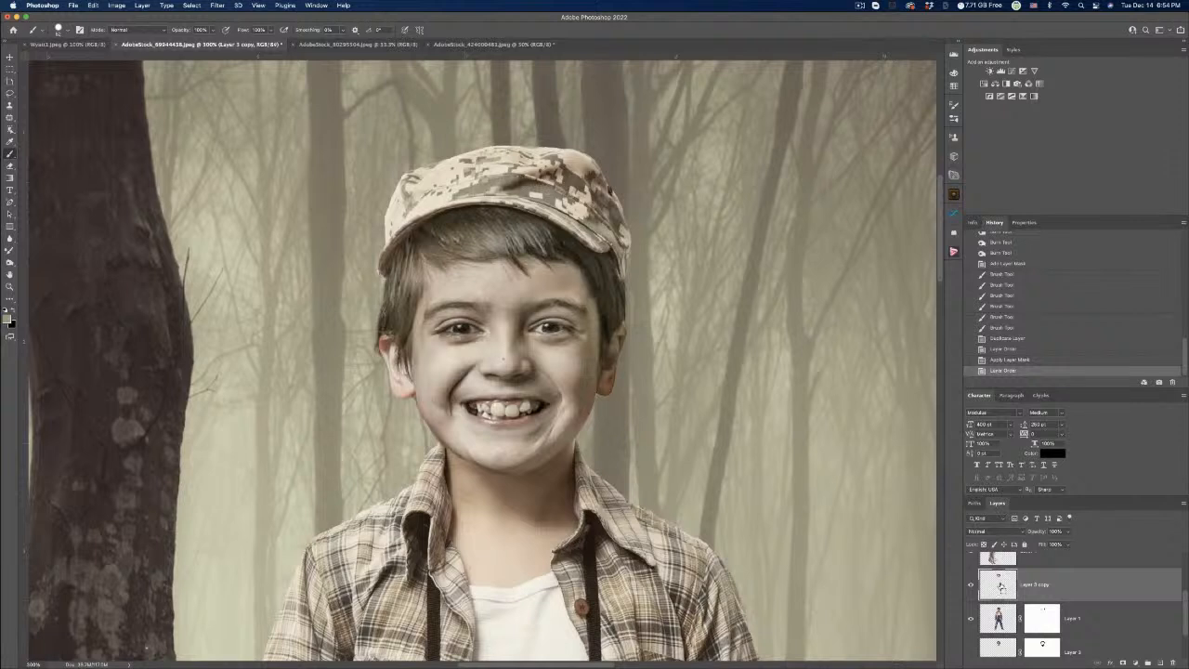
Load the duplicated head layer's outline as a selection, fill it with white on the olive colour layer's mask, and deselect.
super+click(999, 585)
scroll(1080, 608, up, 3)
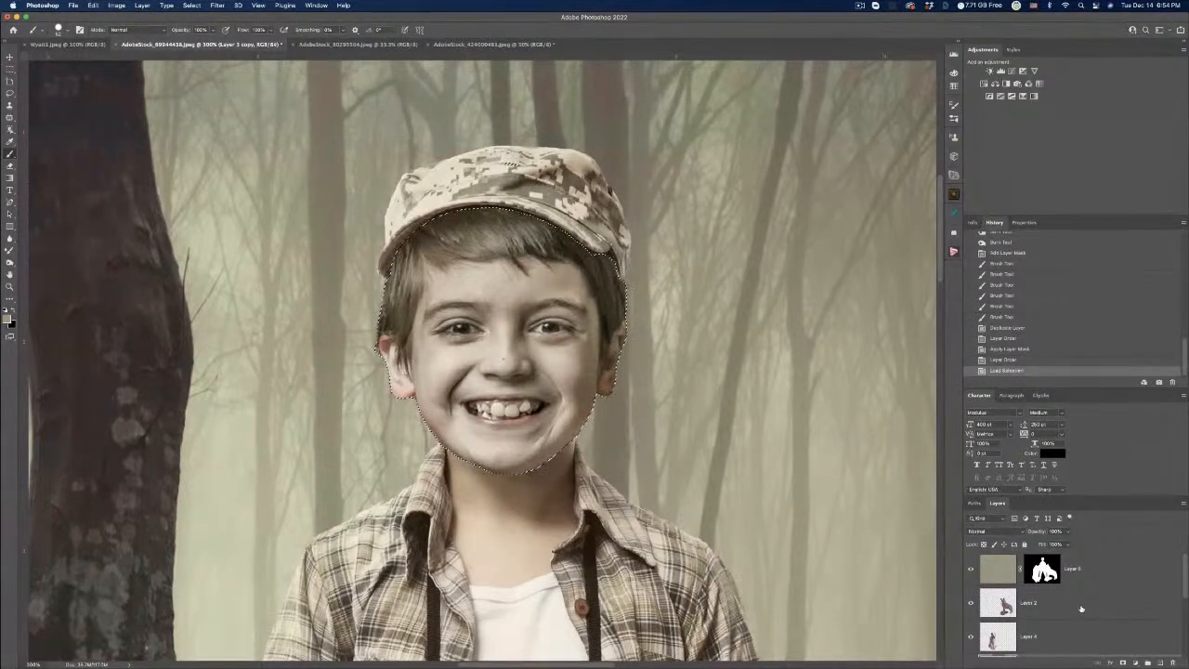
click(1042, 568)
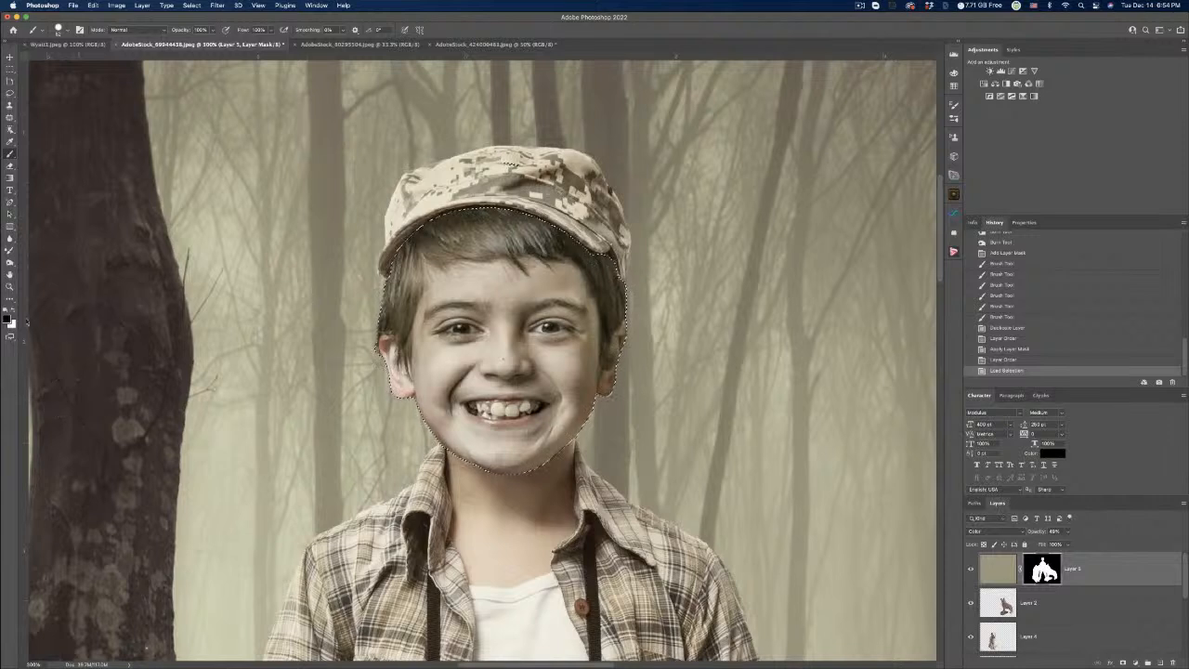
key(x)
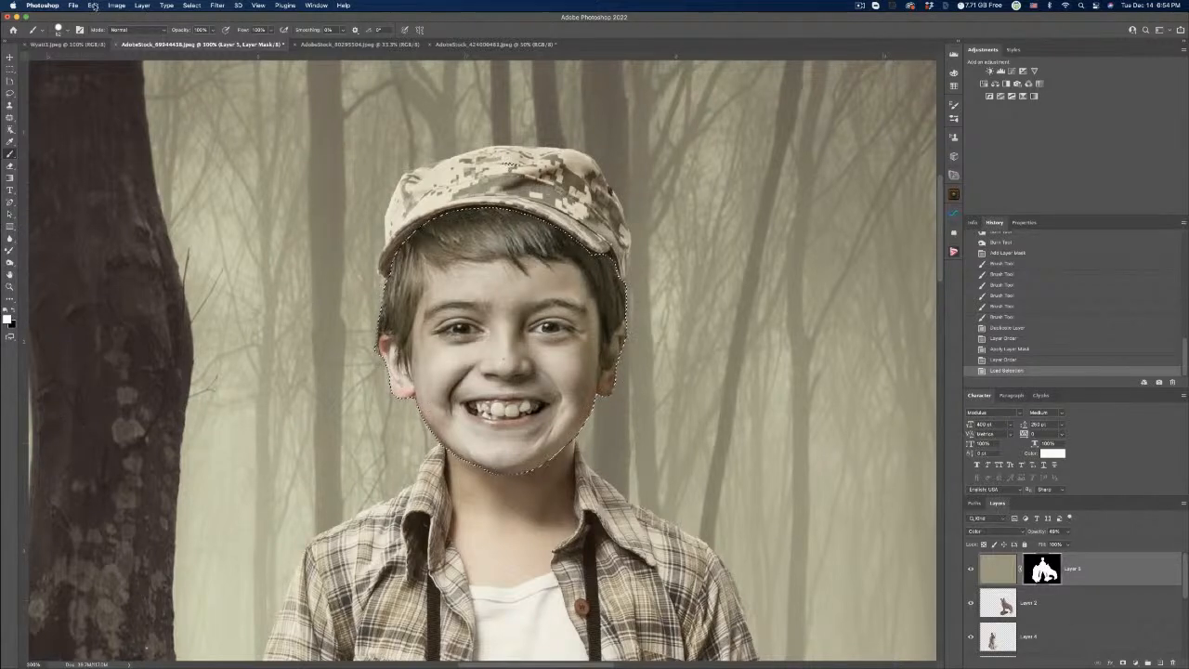
click(93, 5)
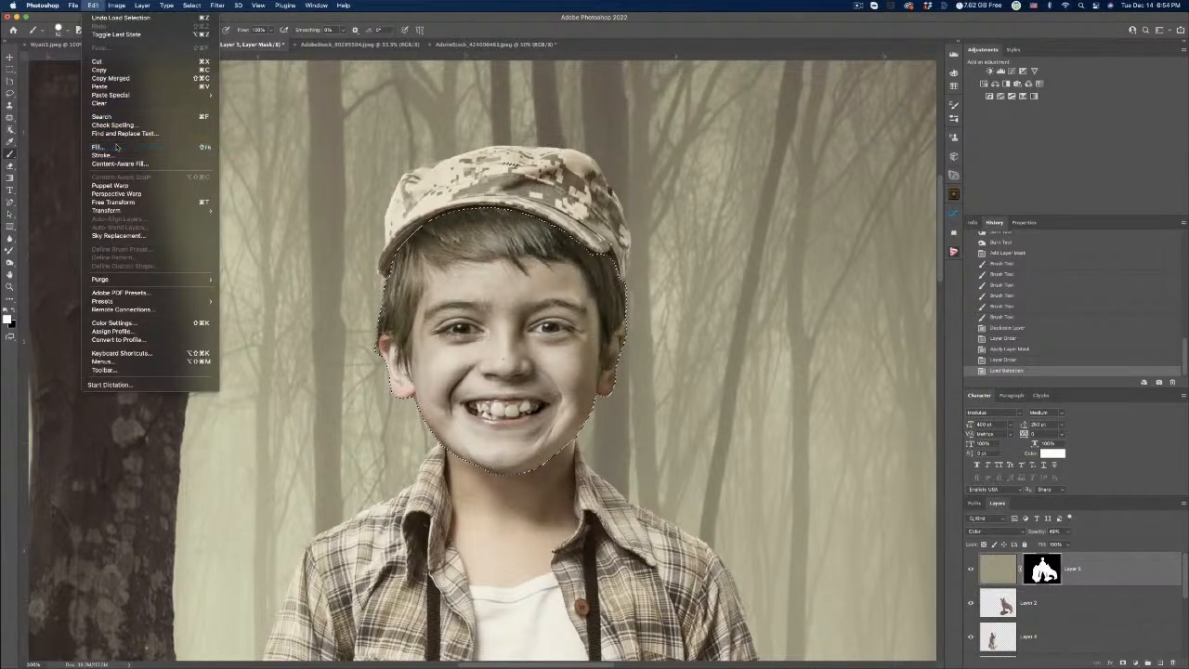
click(153, 146)
click(253, 224)
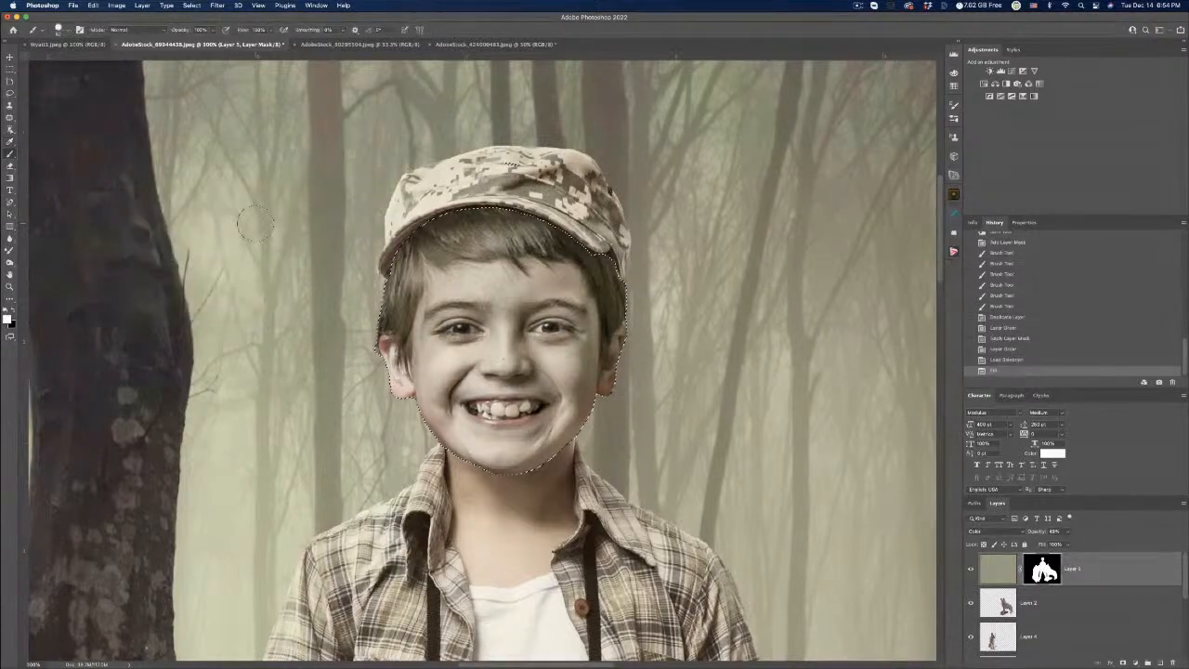
key(b)
key(super+d)
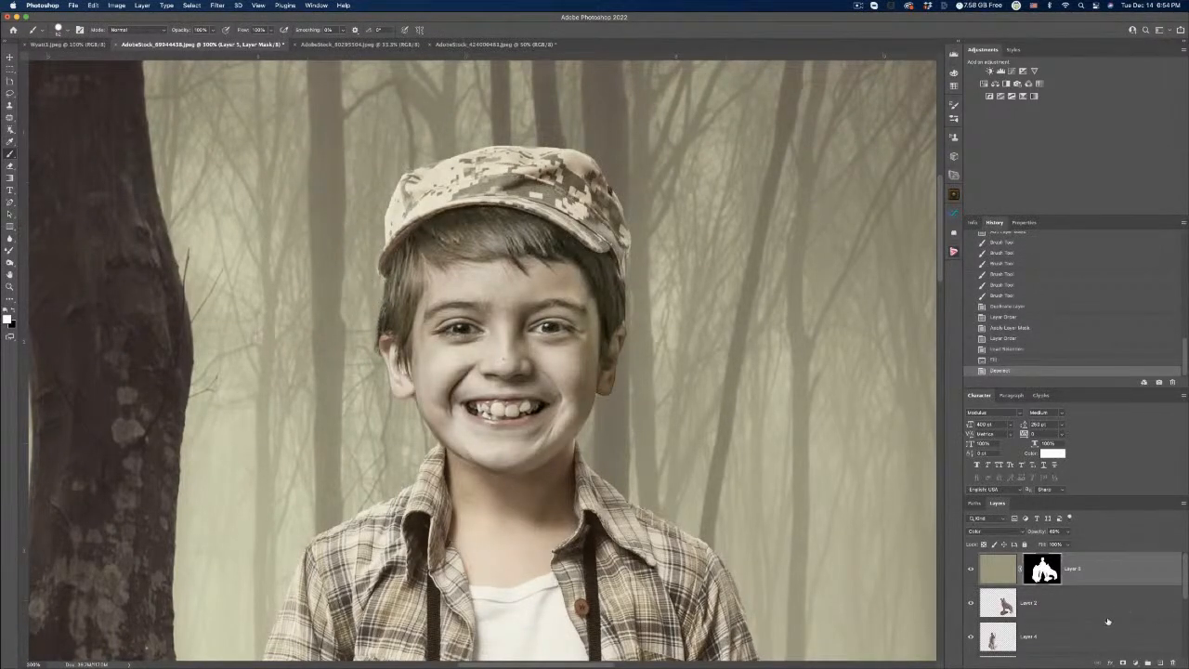
Reduce the olive colour layer's opacity to about 30%.
key(super+0)
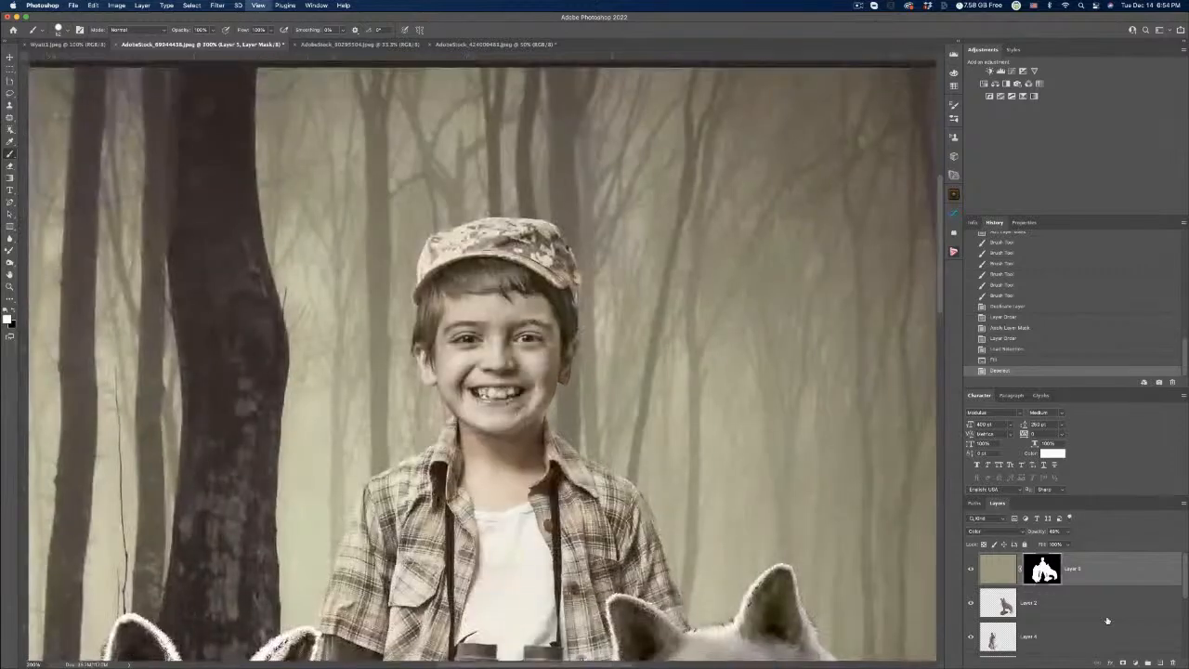
click(1004, 576)
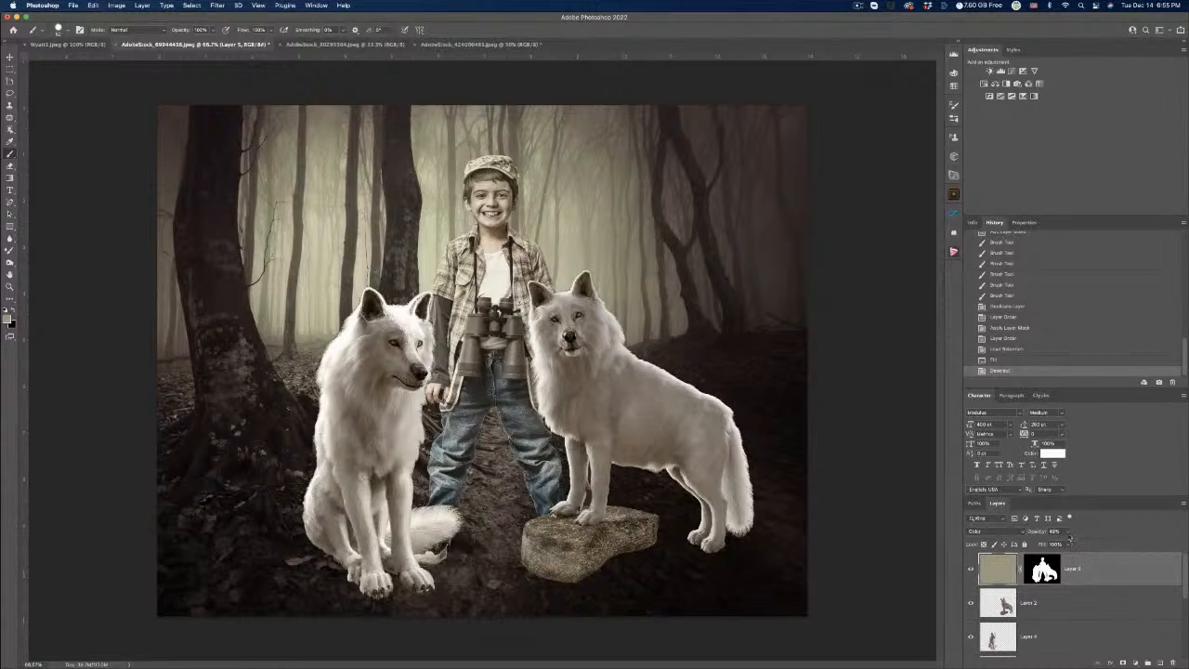
drag(1069, 538, 1055, 547)
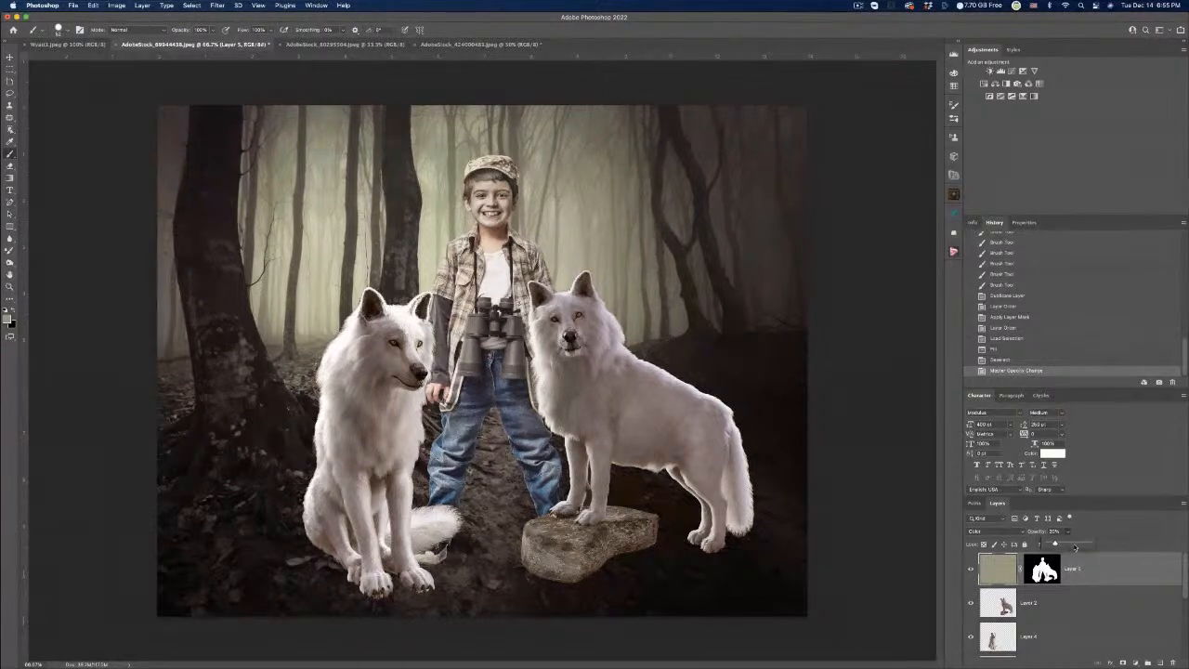
drag(1063, 545, 1059, 545)
drag(1059, 545, 1062, 545)
drag(1061, 545, 1059, 546)
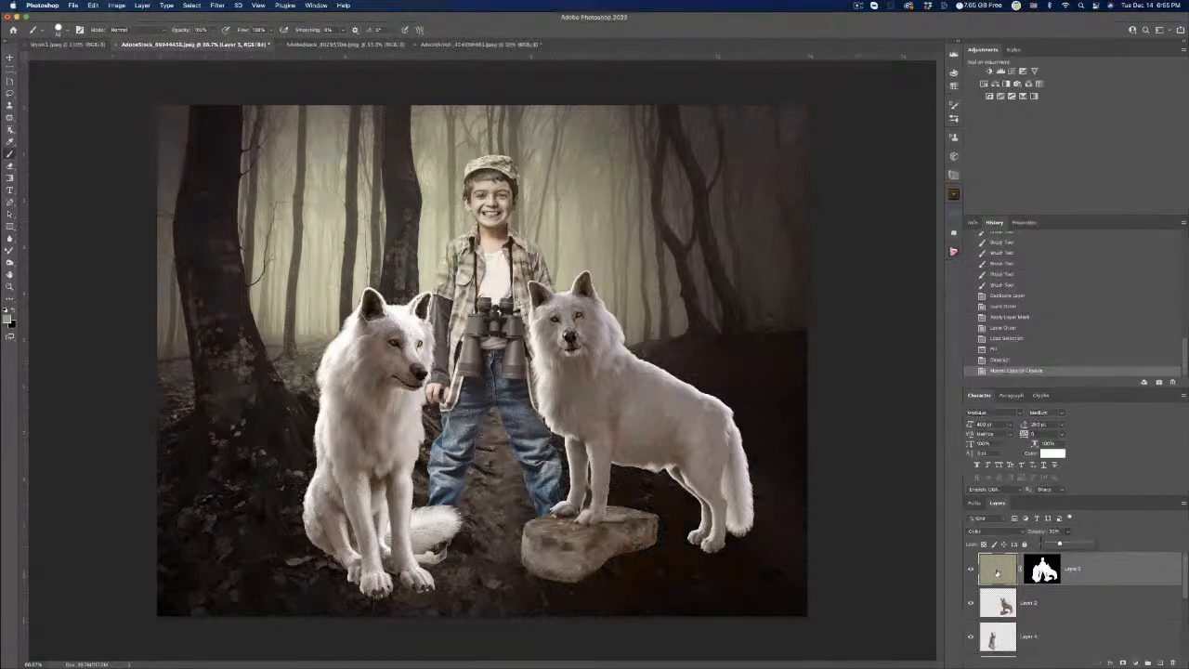
Duplicate the olive colour layer with its mask, and delete the mask from the original beneath it.
drag(996, 573, 1137, 656)
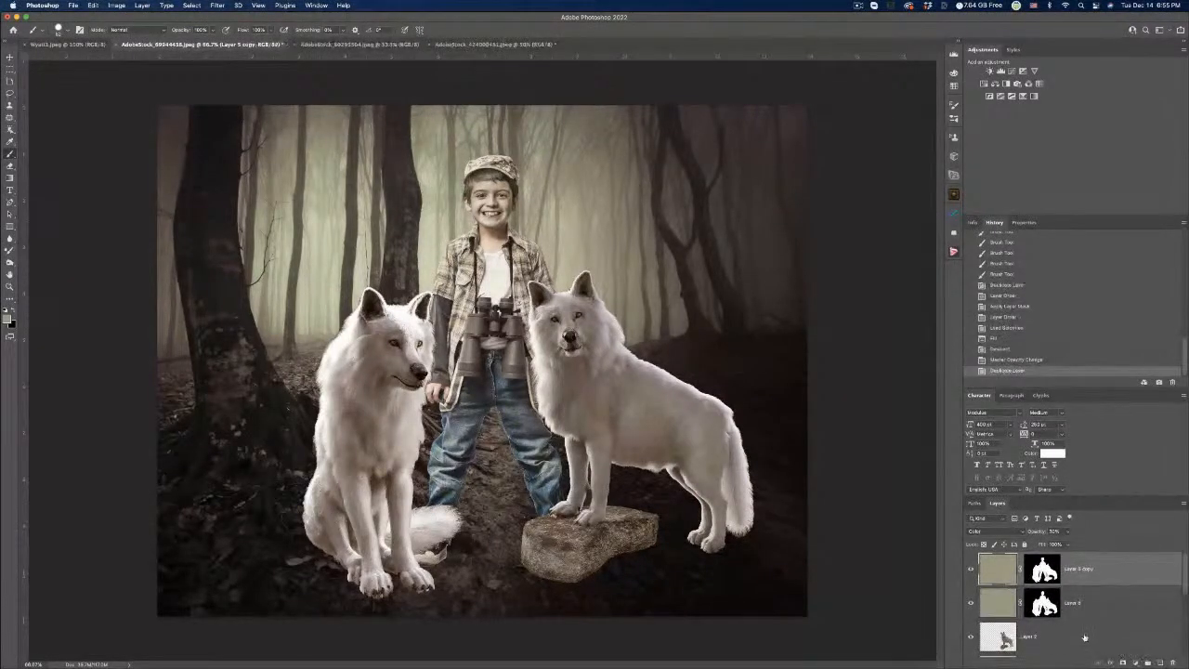
right_click(1038, 601)
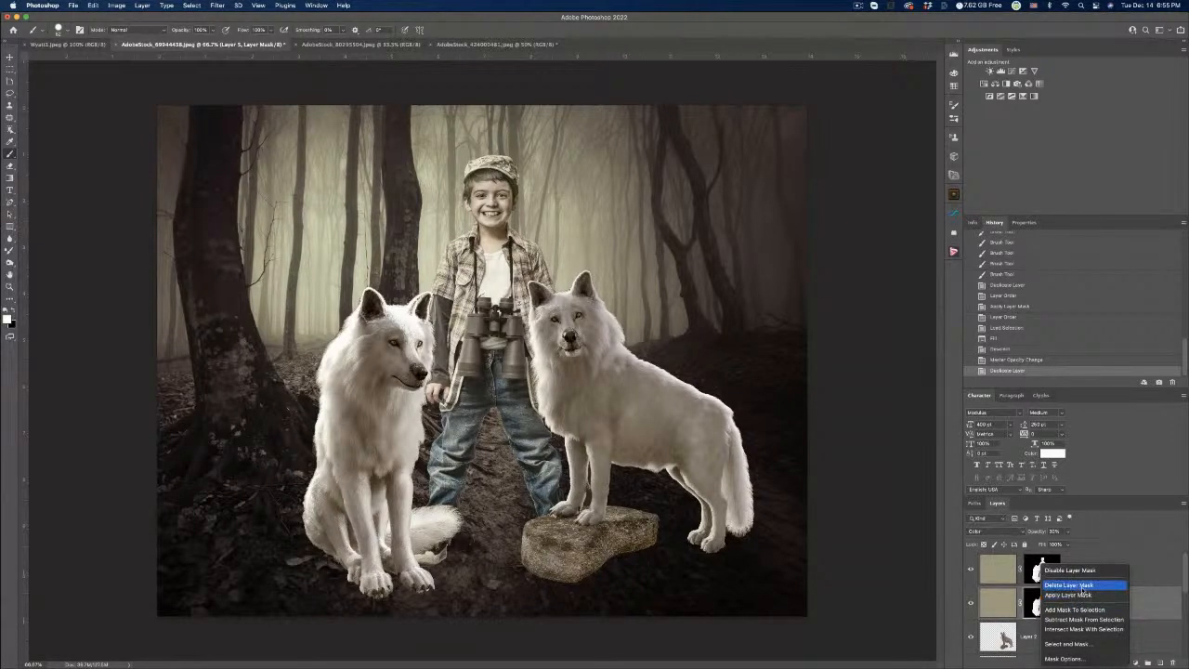
click(1068, 584)
Select the outlines of both wolf layers together and add them as a mask on the original olive colour layer.
scroll(1053, 624, down, 5)
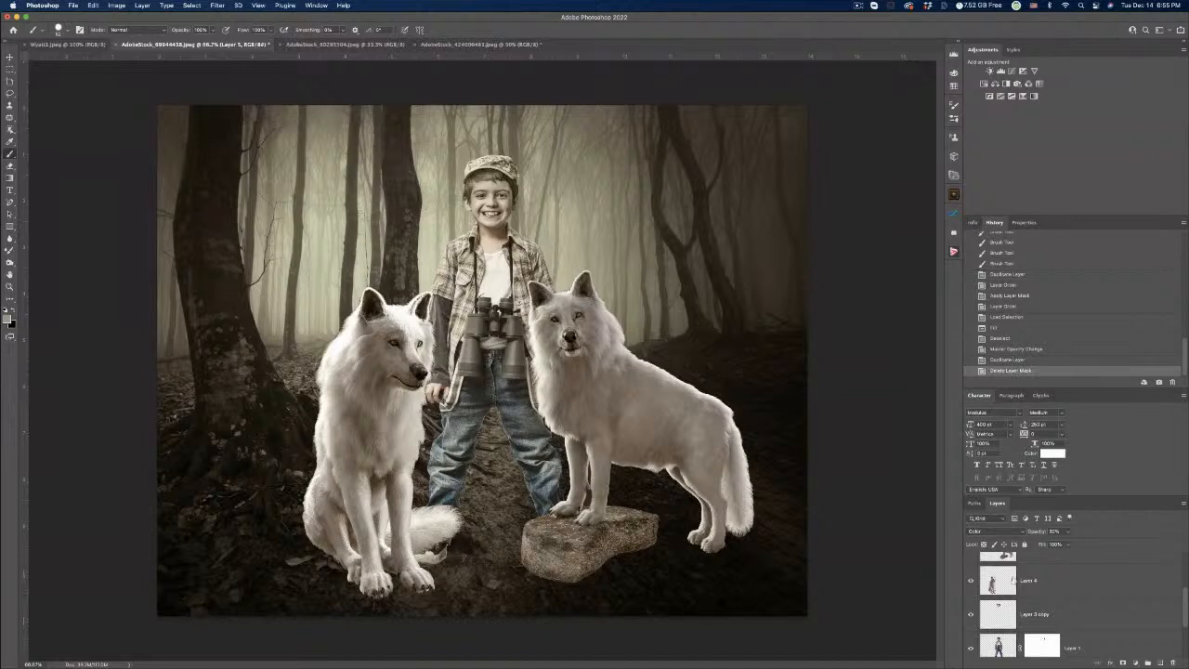
super+click(992, 584)
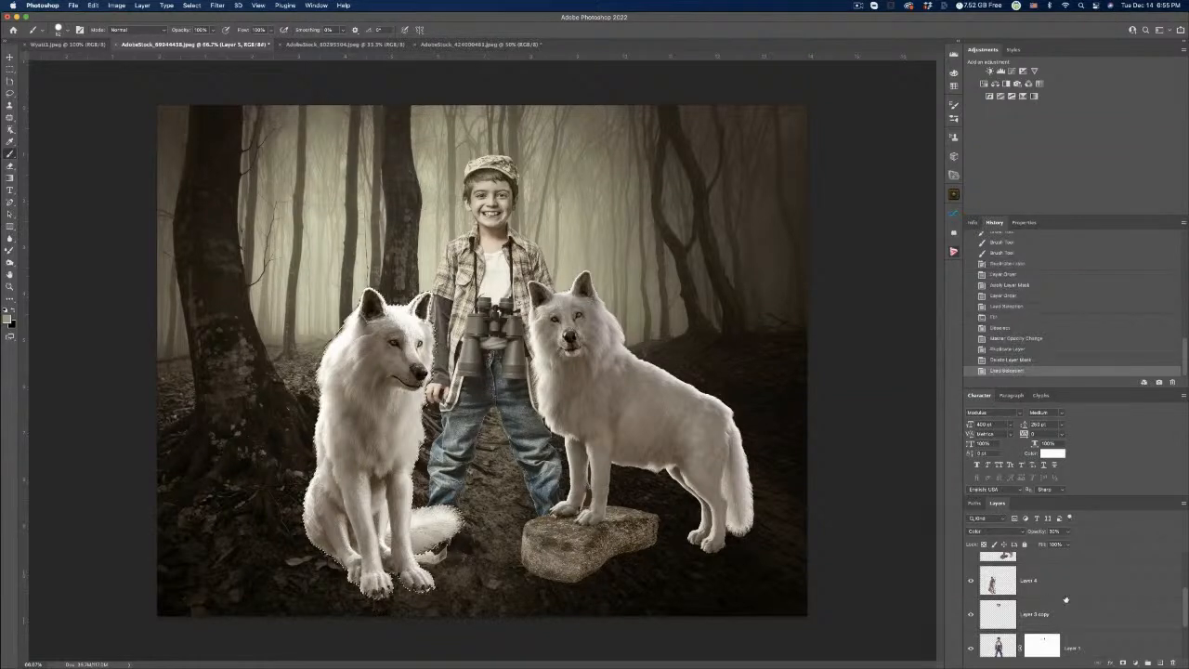
scroll(1022, 589, up, 1)
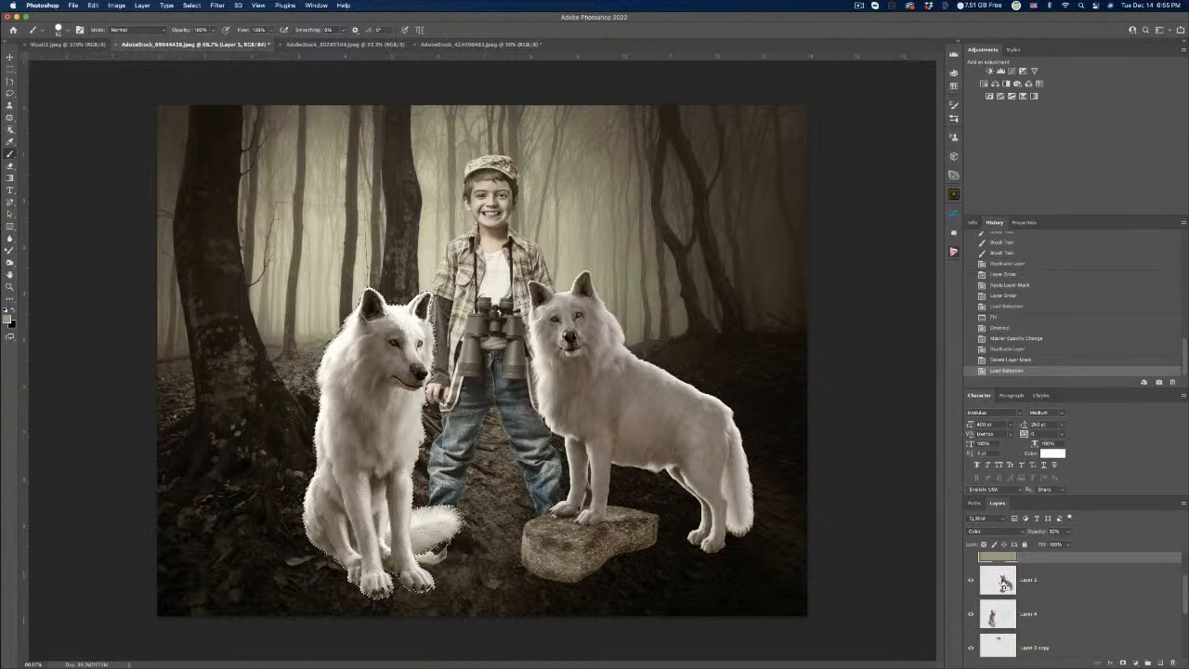
super+click(1003, 583)
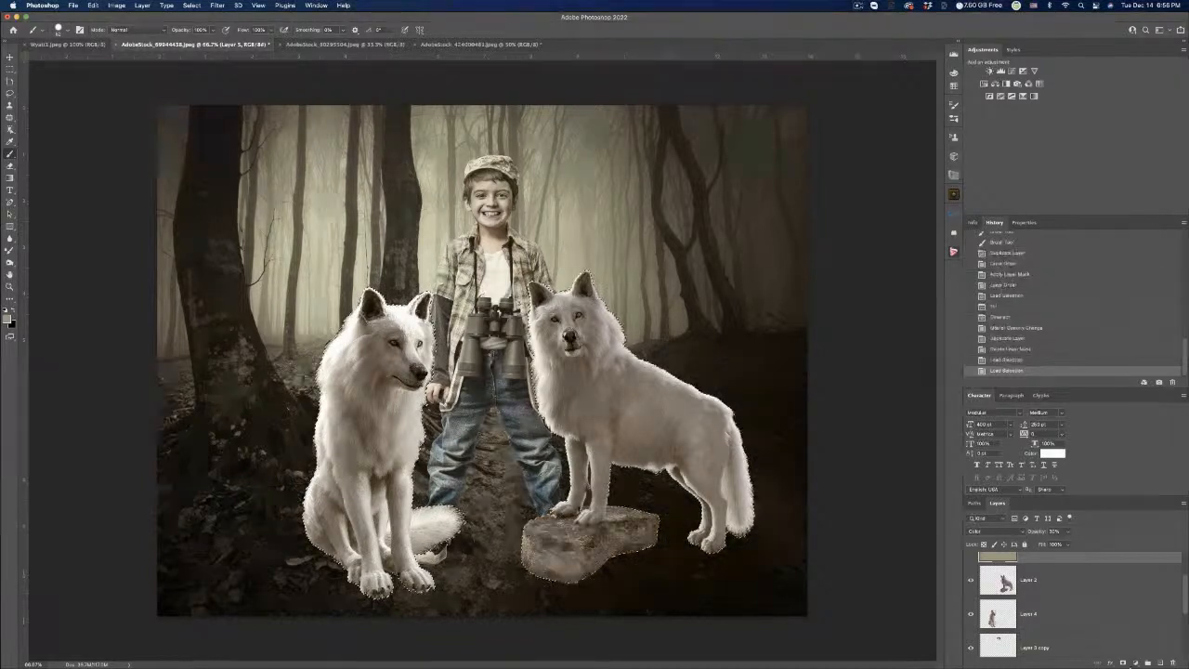
click(1122, 662)
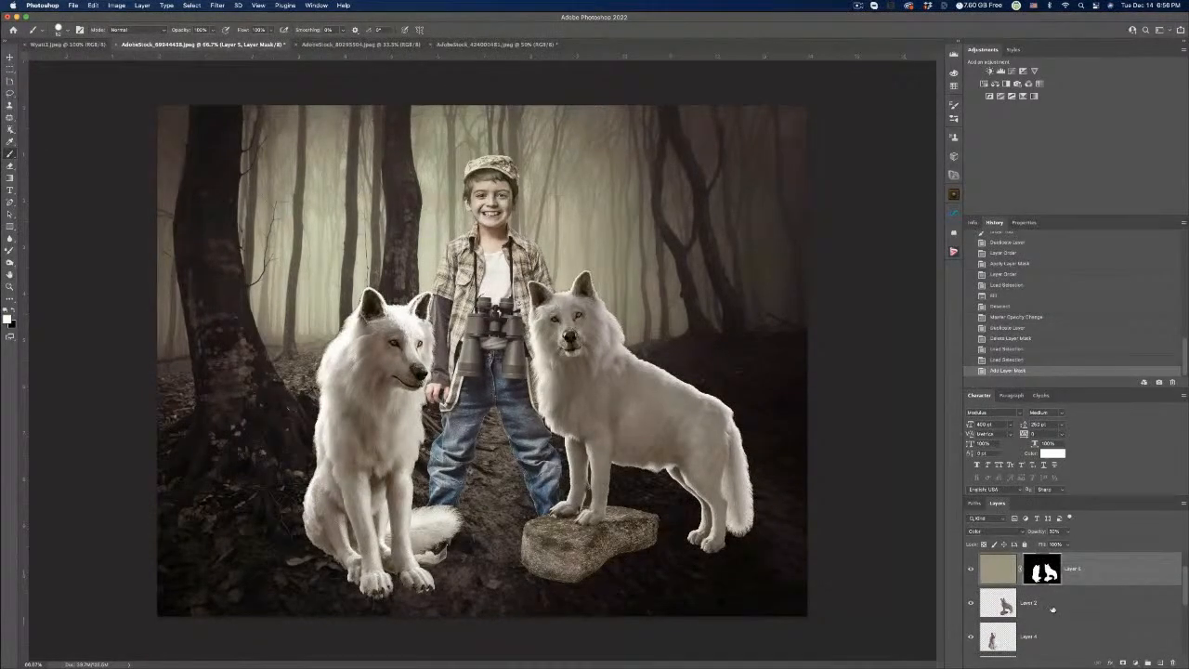
Set the wolf-masked olive layer's blend mode to Multiply and its opacity to about 30%.
scroll(1010, 581, up, 1)
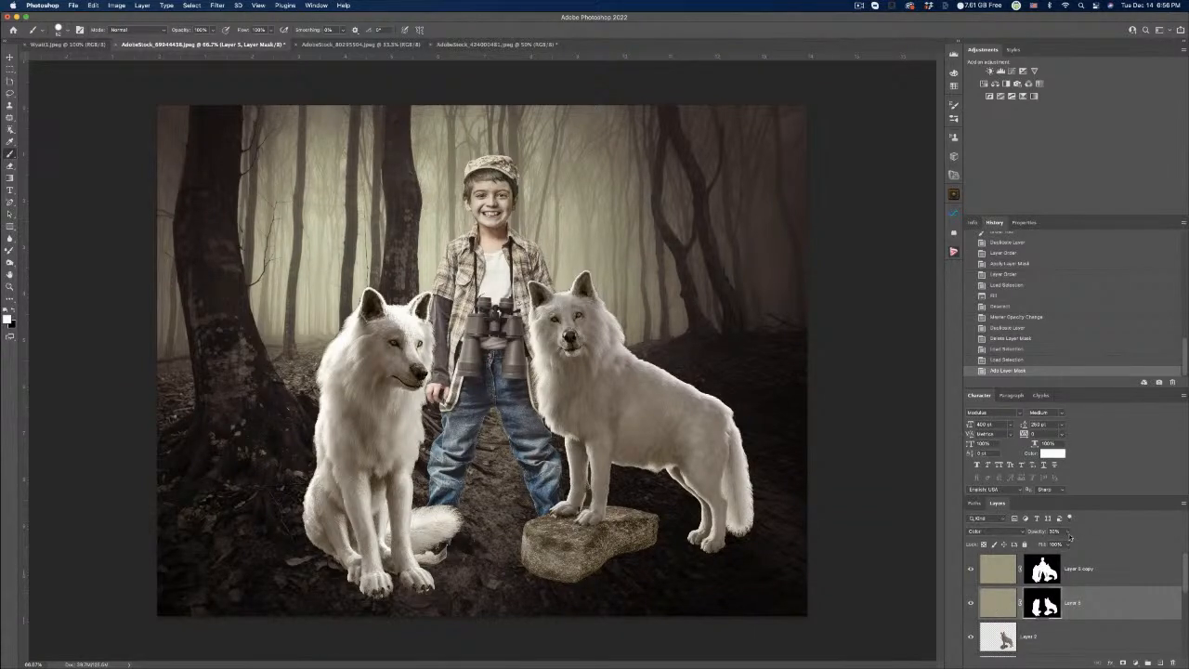
drag(1069, 536, 1077, 545)
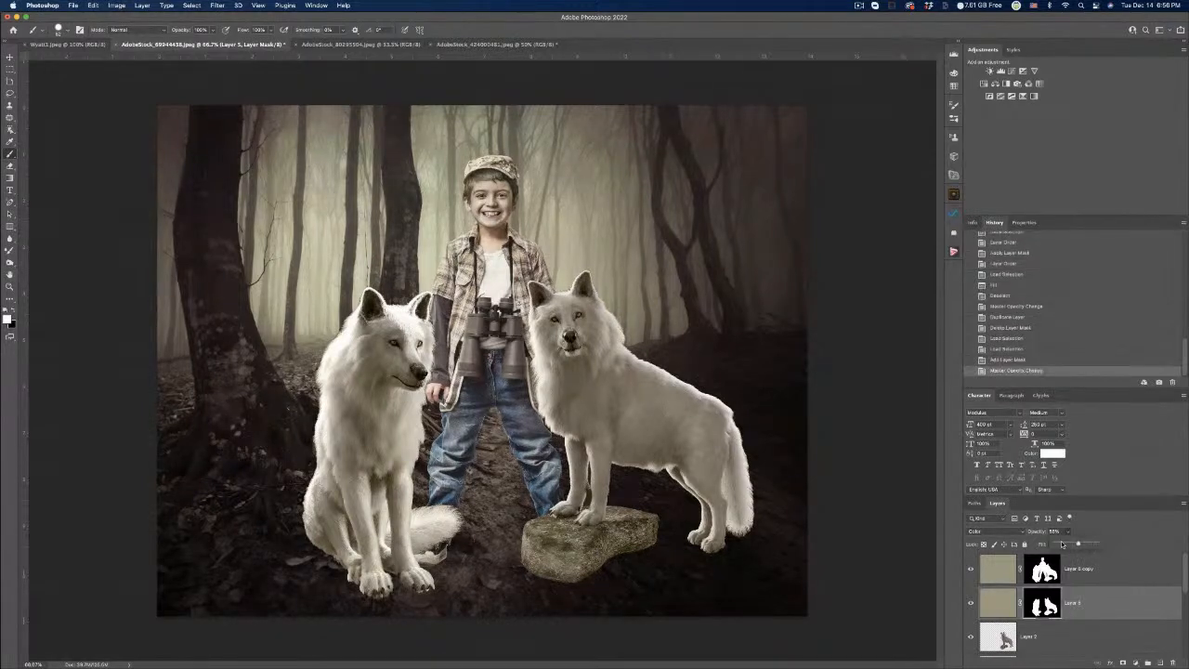
click(1016, 531)
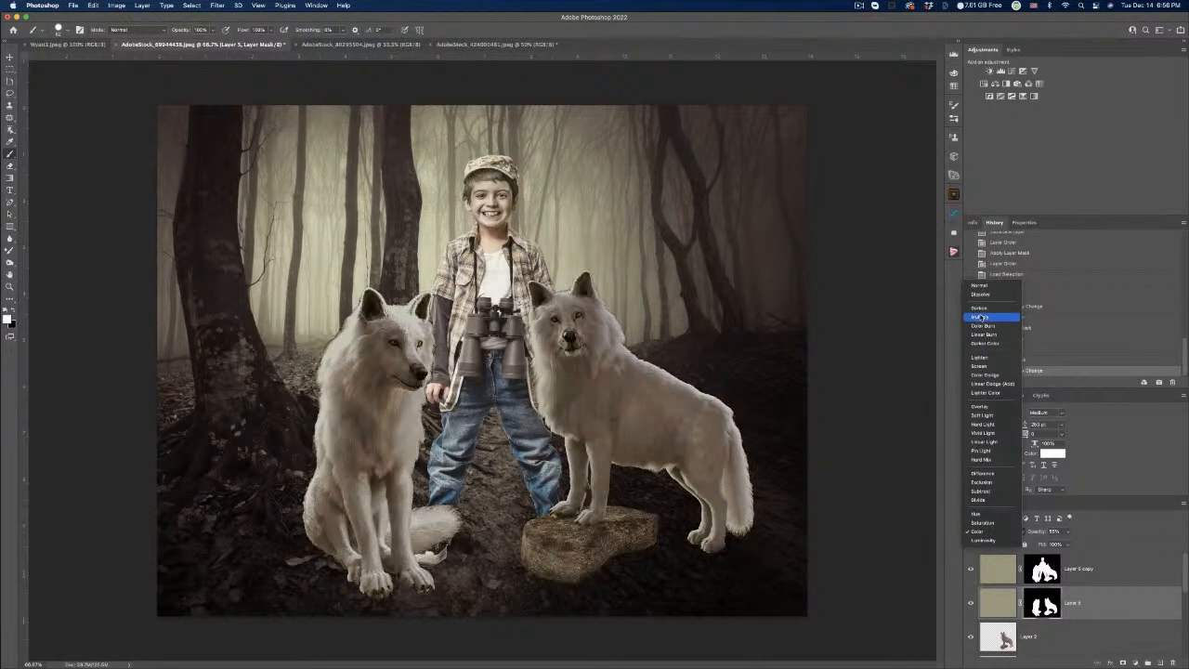
click(980, 317)
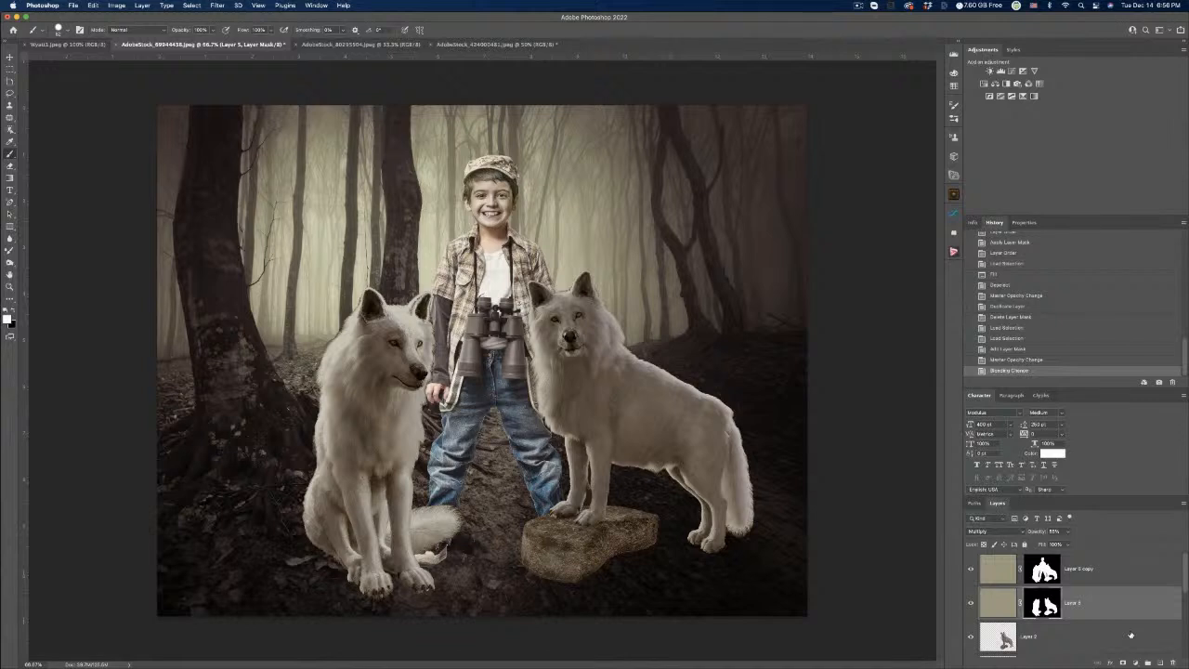
click(1068, 532)
drag(1067, 545, 1057, 544)
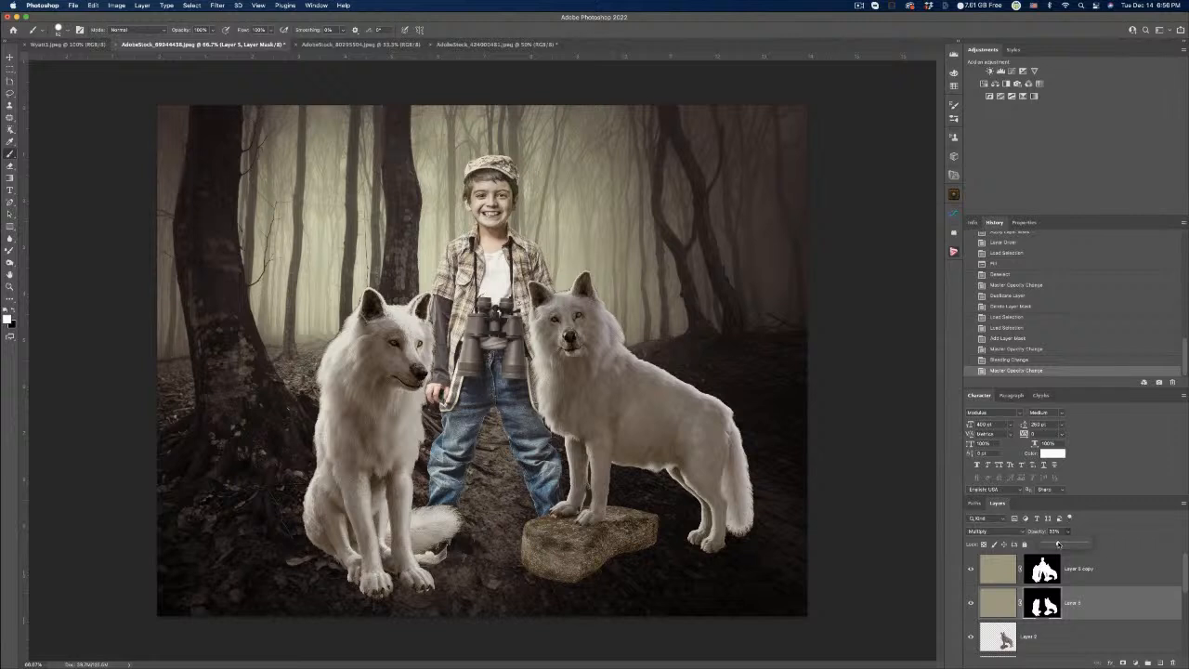
Duplicate the unmasked head layer and the boy's body layer together.
scroll(1073, 587, down, 3)
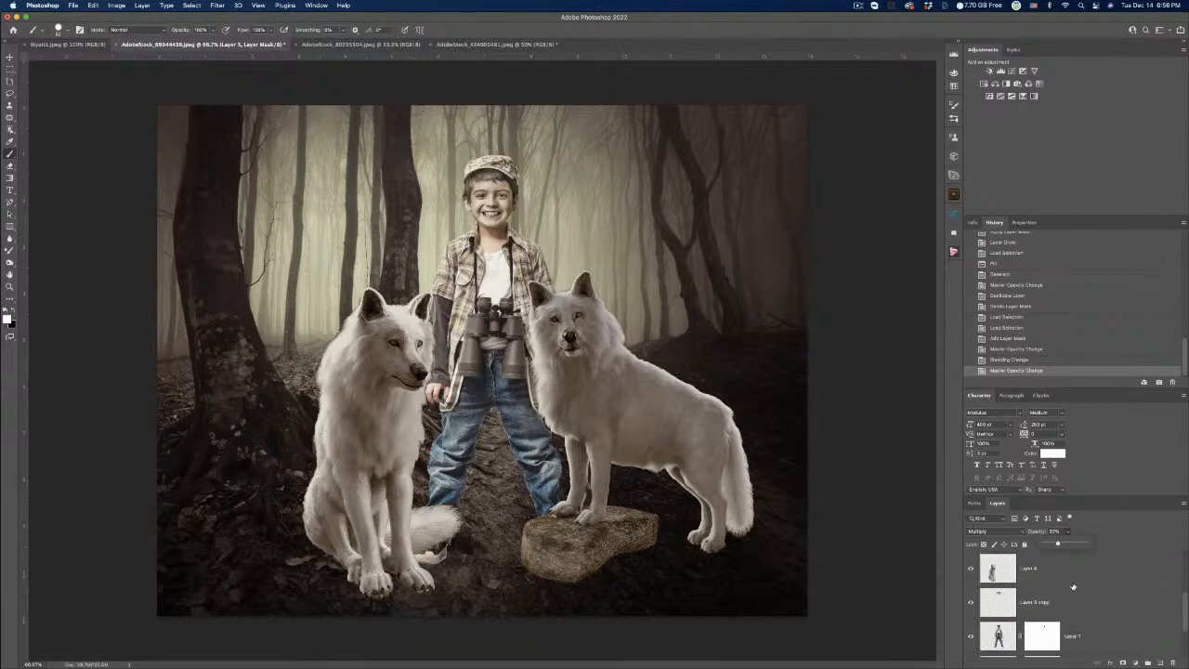
click(1049, 590)
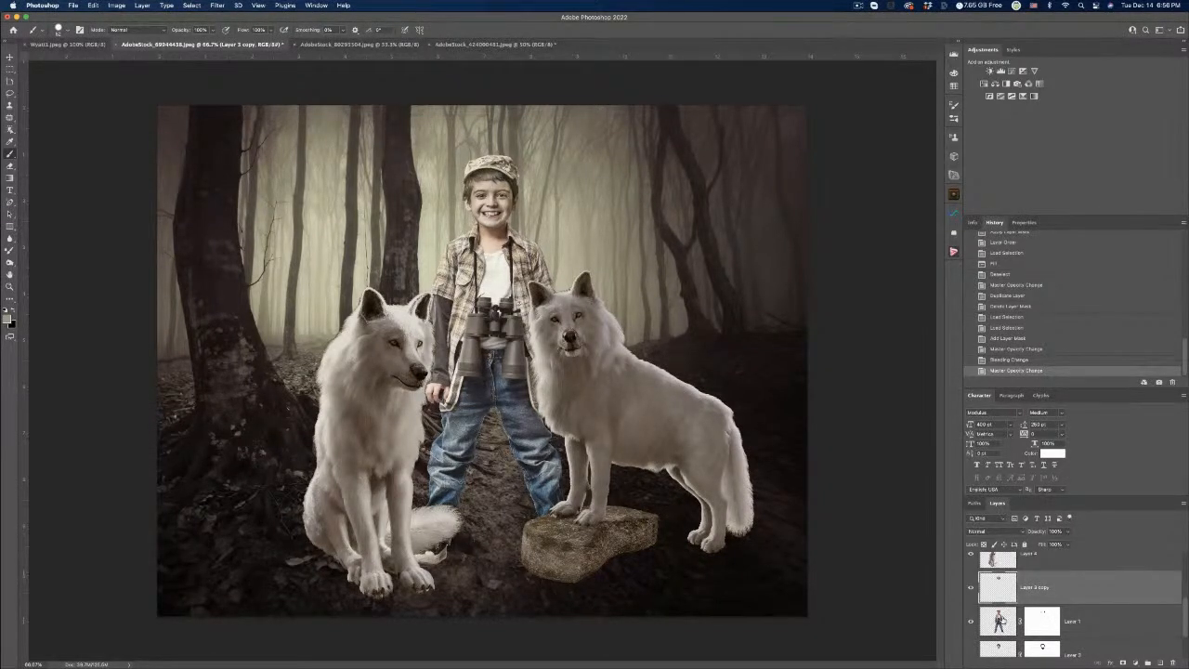
click(1001, 620)
drag(1001, 620, 1160, 662)
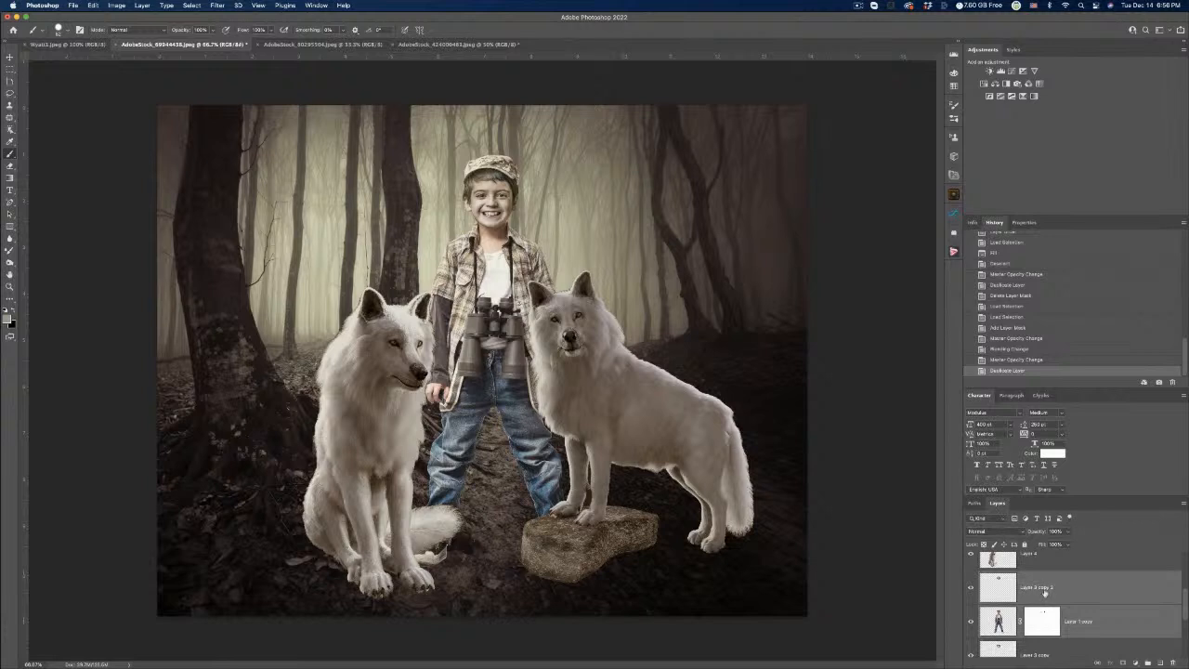
Merge the two selected layers that make up the boy into a single layer.
right_click(1095, 593)
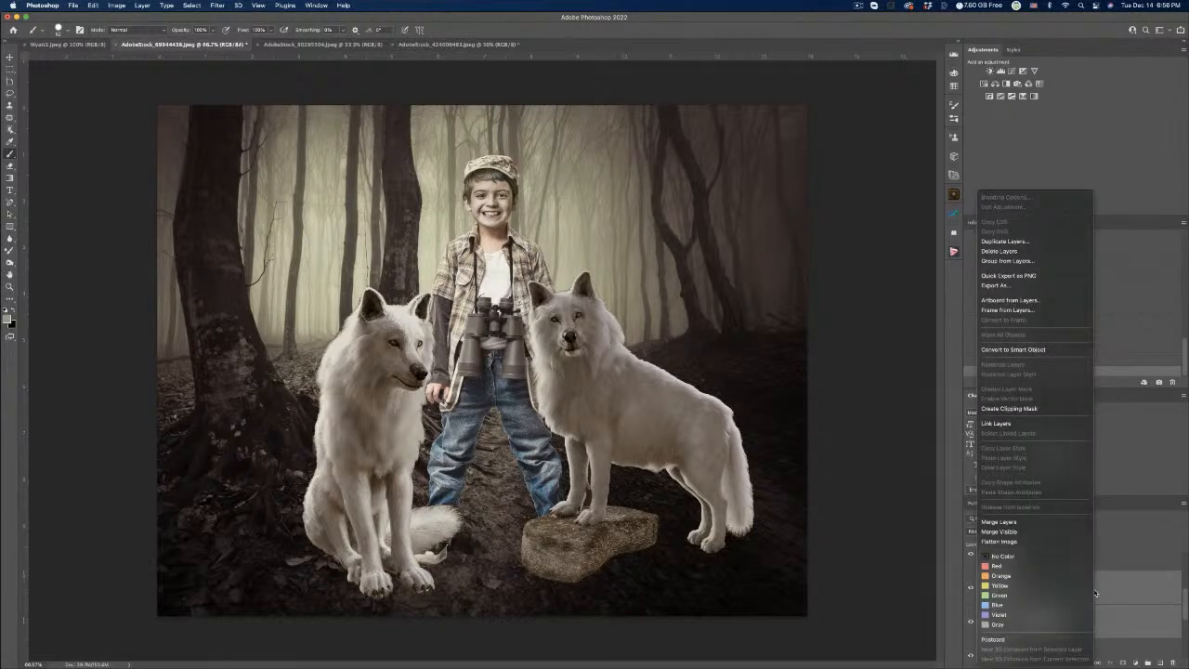
click(1012, 521)
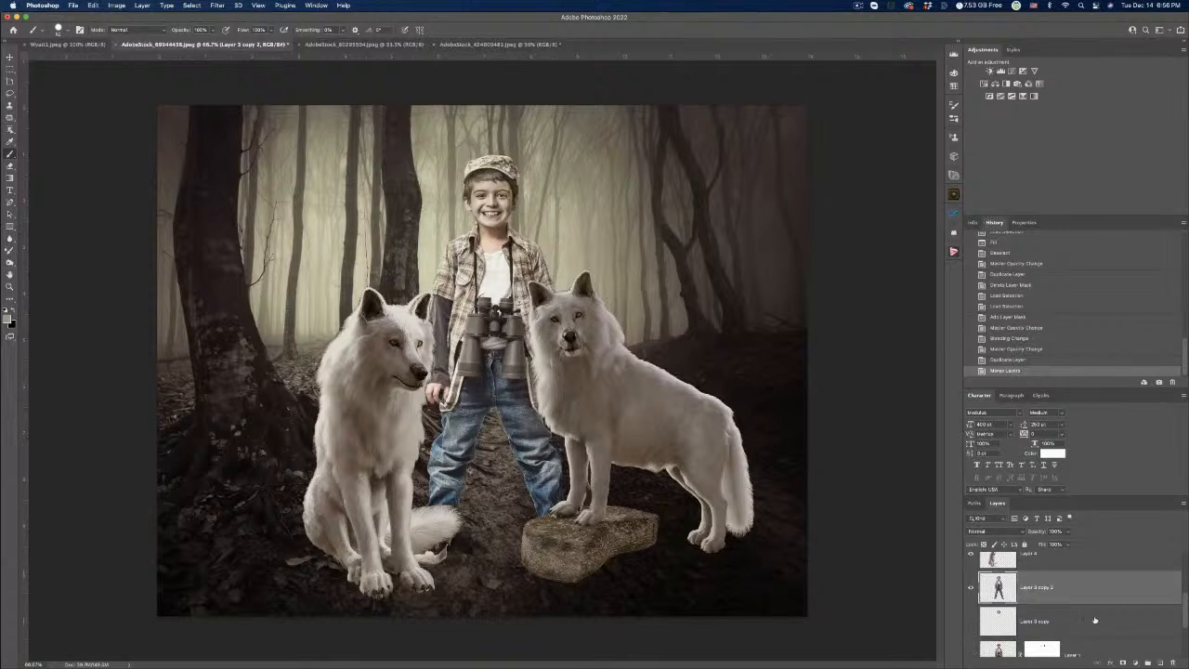
scroll(1094, 620, down, 3)
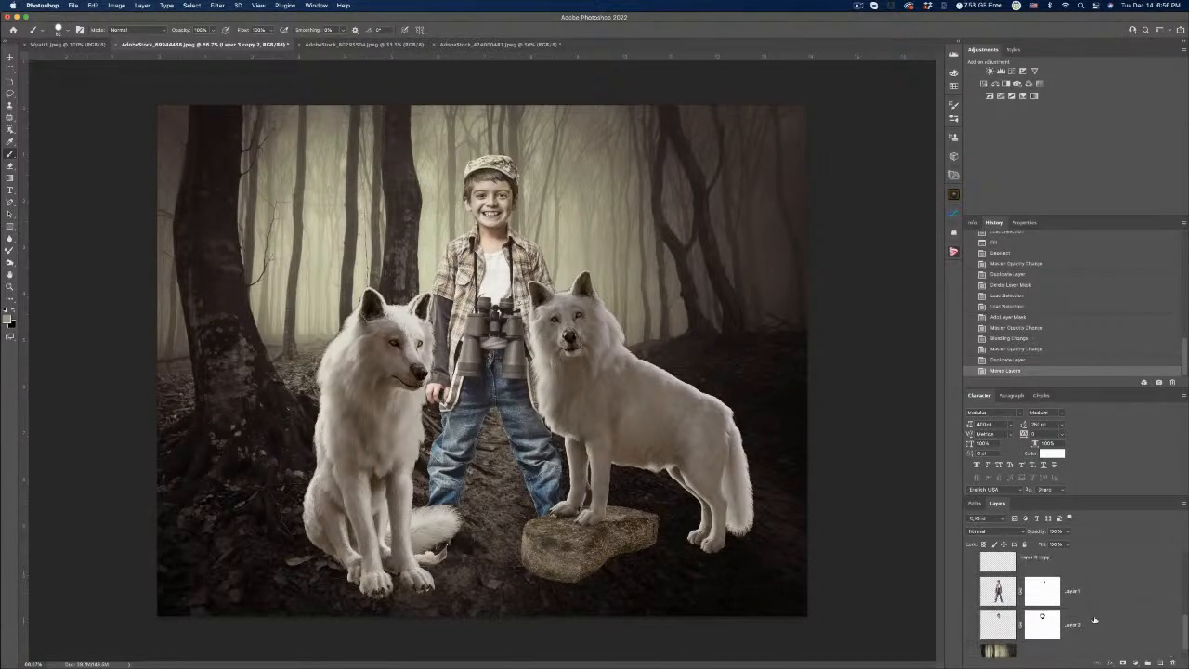
scroll(1095, 619, up, 3)
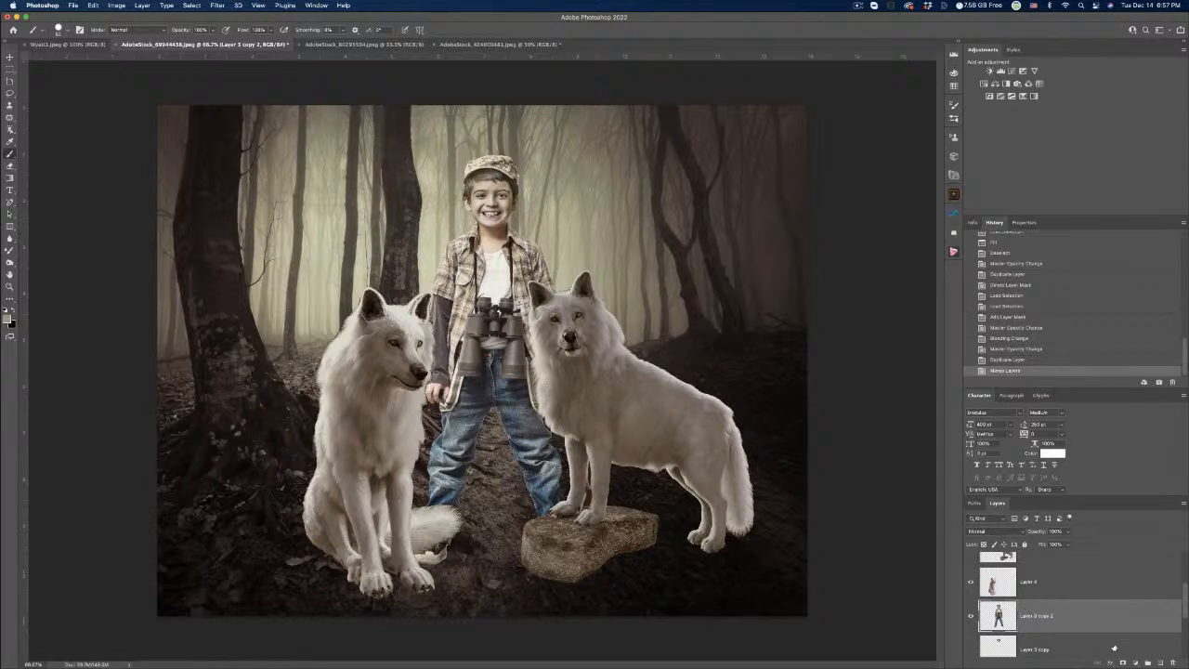
Add a layer mask to Layer 4, the seated wolf, and load the merged boy layer's outline as a selection.
click(1122, 663)
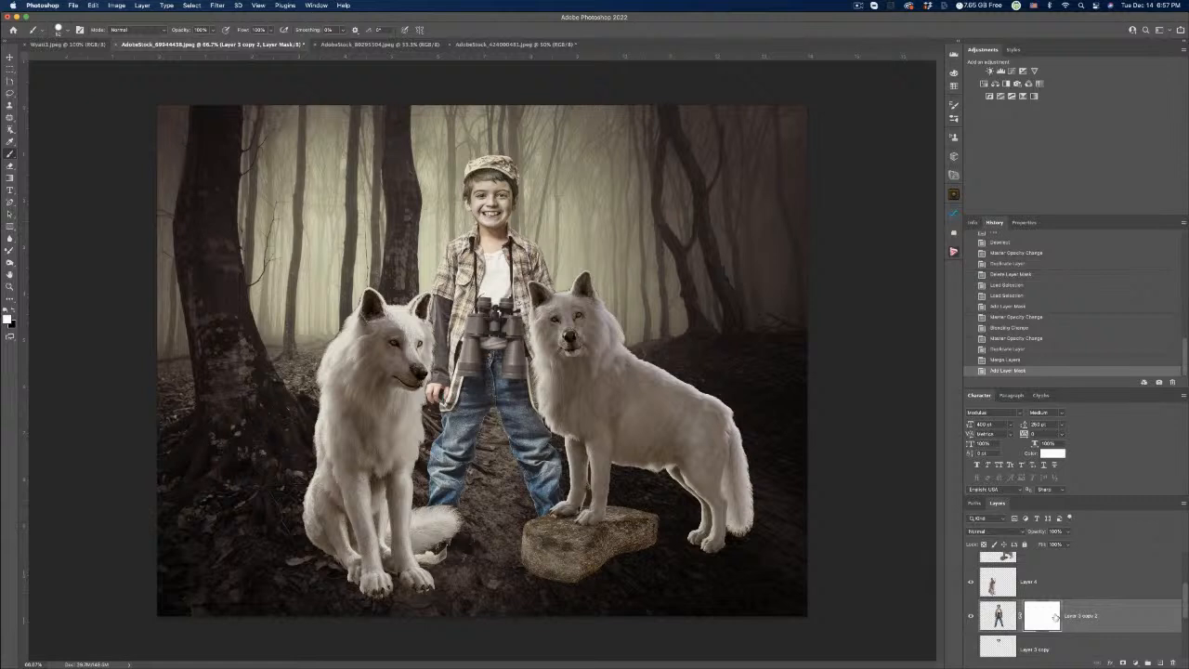
key(super+z)
click(1037, 585)
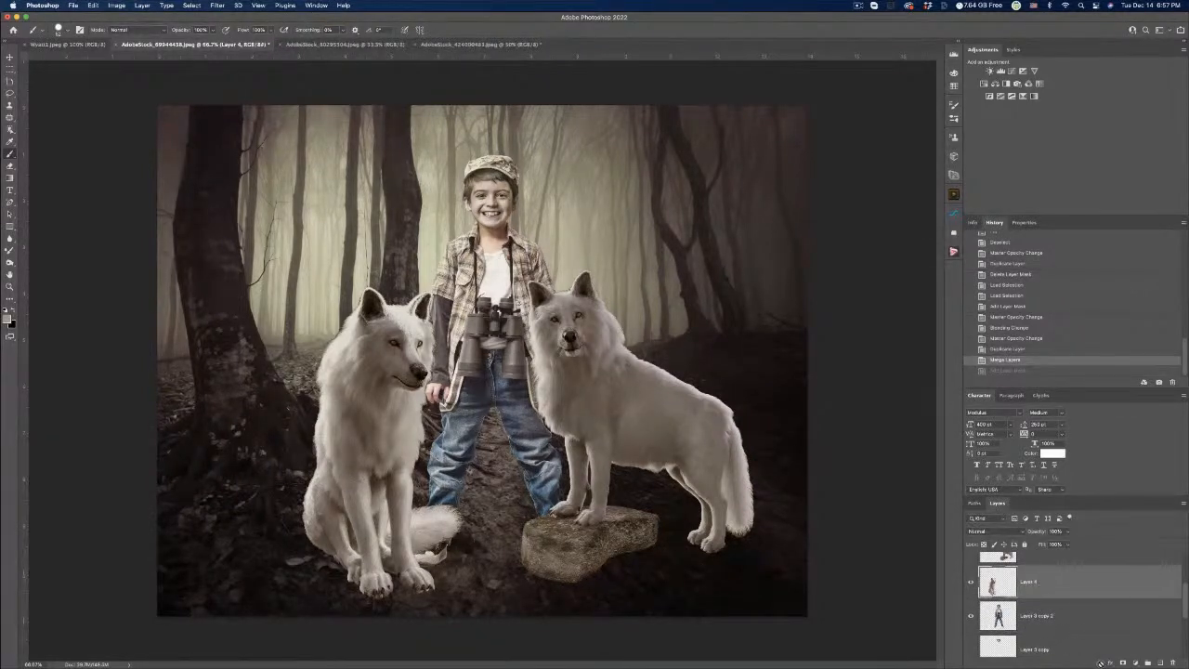
click(1122, 662)
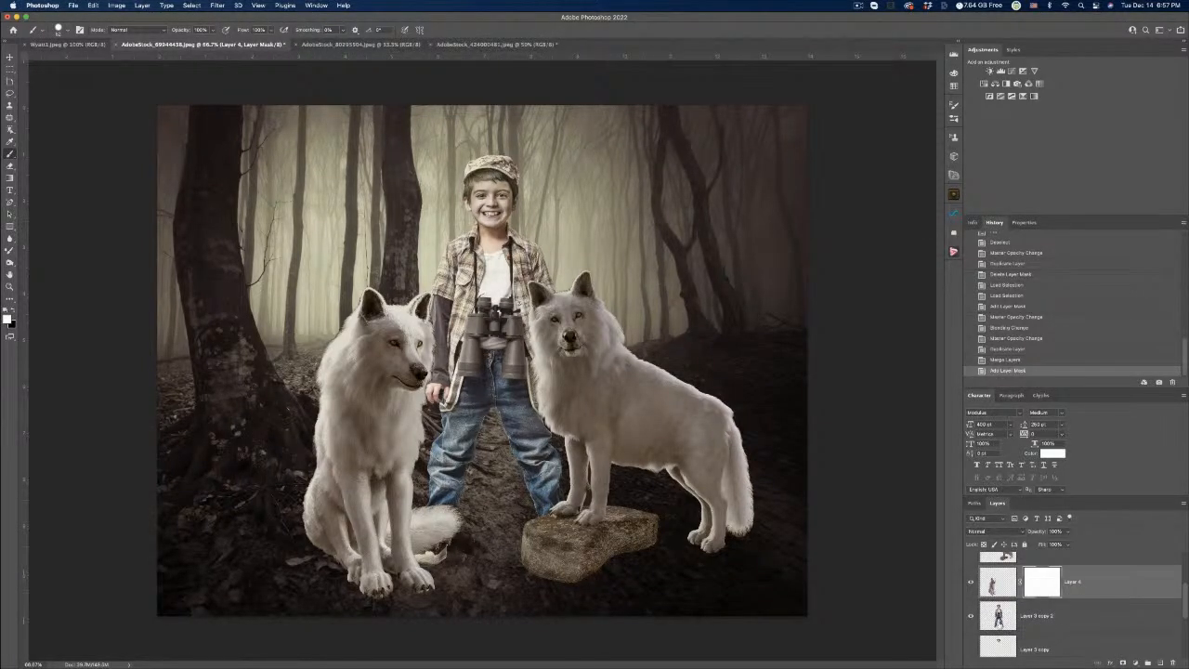
super+click(1000, 623)
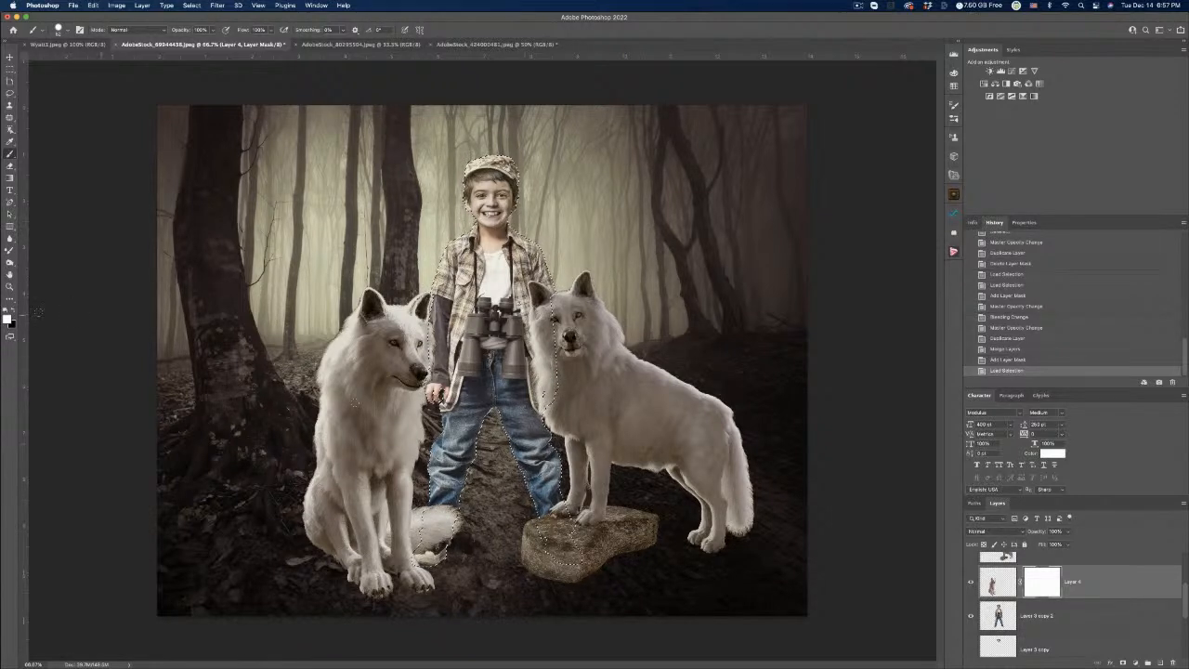
Paint black on the seated wolf's mask inside the selection to reveal the boy's lower leg and shoe over the tail, and deselect.
key(x)
super+click(481, 541)
super+click(482, 541)
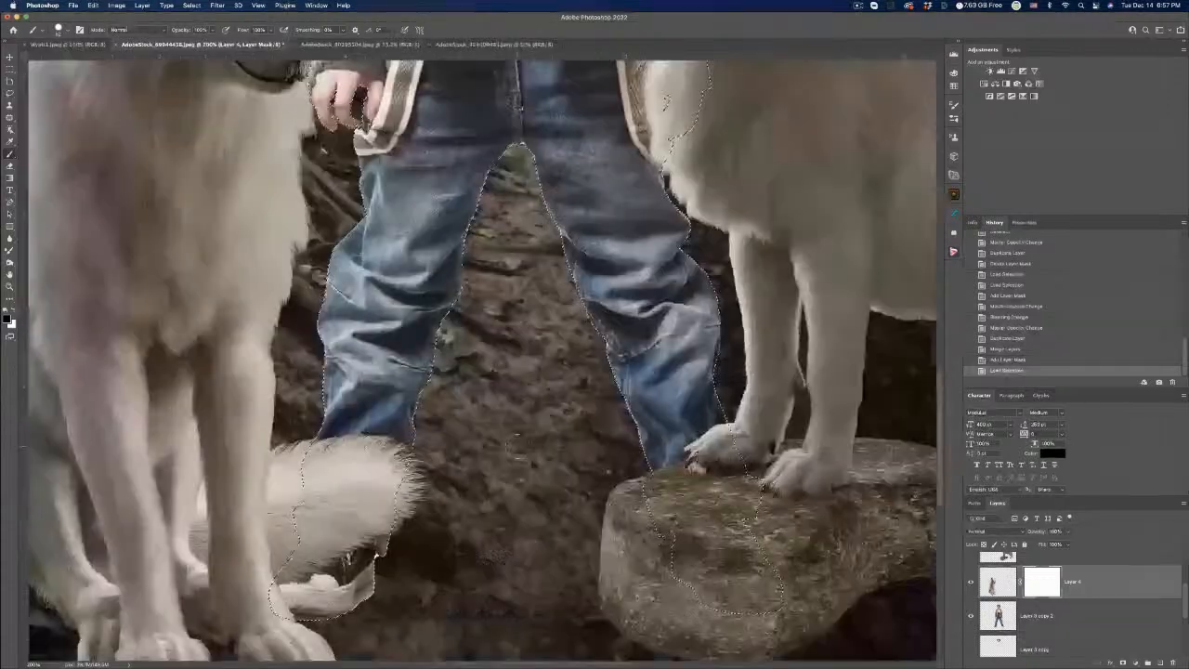
drag(517, 483, 528, 446)
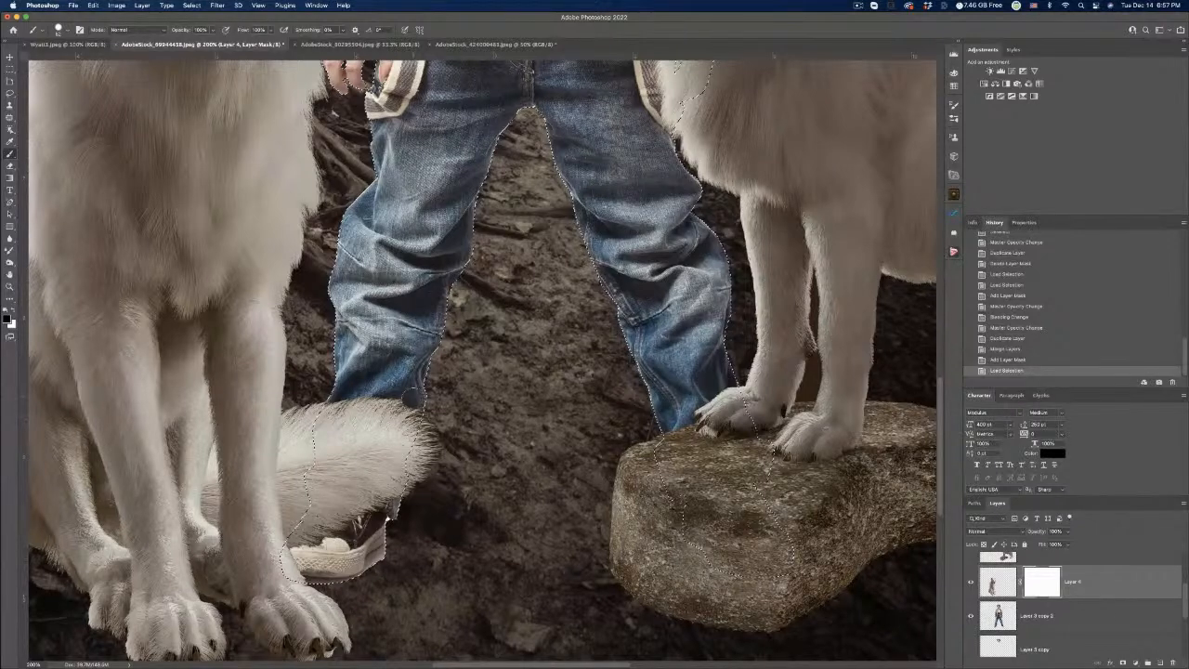
mouse_move(413, 397)
mouse_down()
mouse_move(333, 416)
mouse_move(335, 395)
mouse_move(314, 515)
mouse_move(359, 451)
mouse_up()
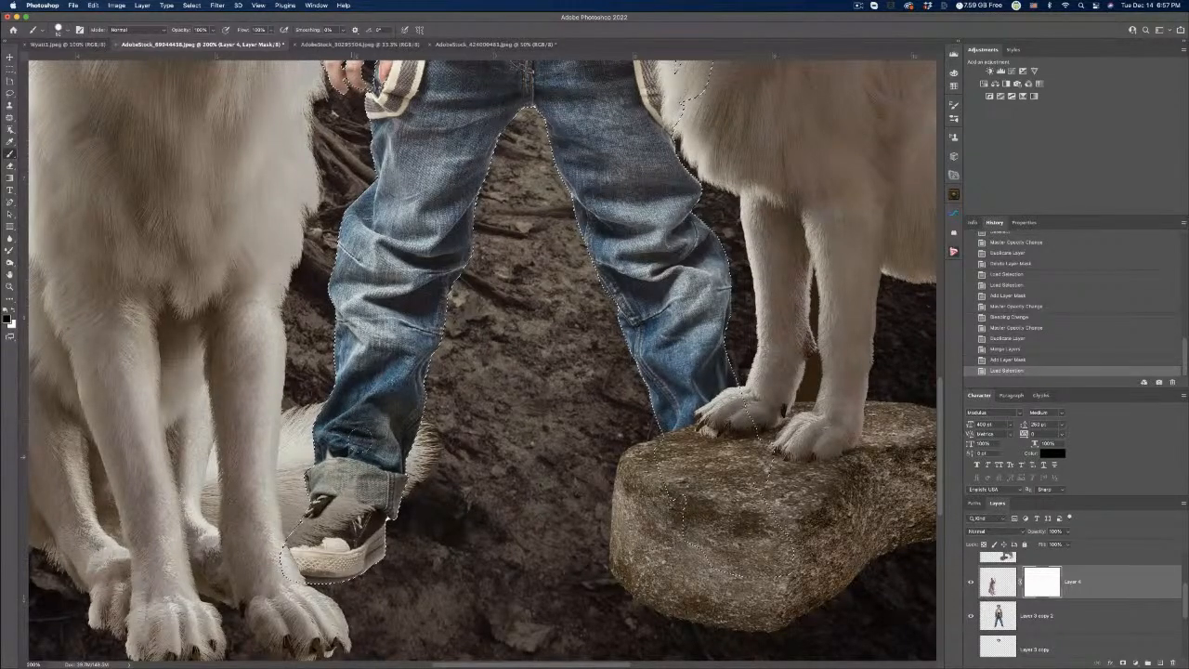
drag(358, 464, 357, 501)
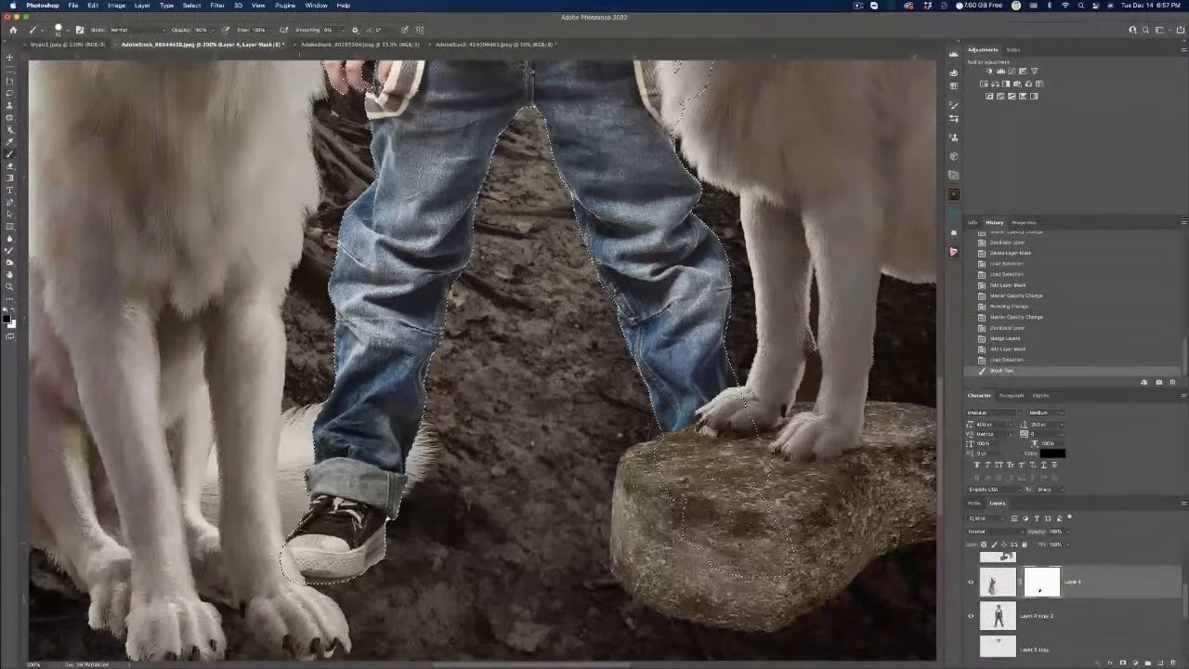
drag(291, 548, 301, 568)
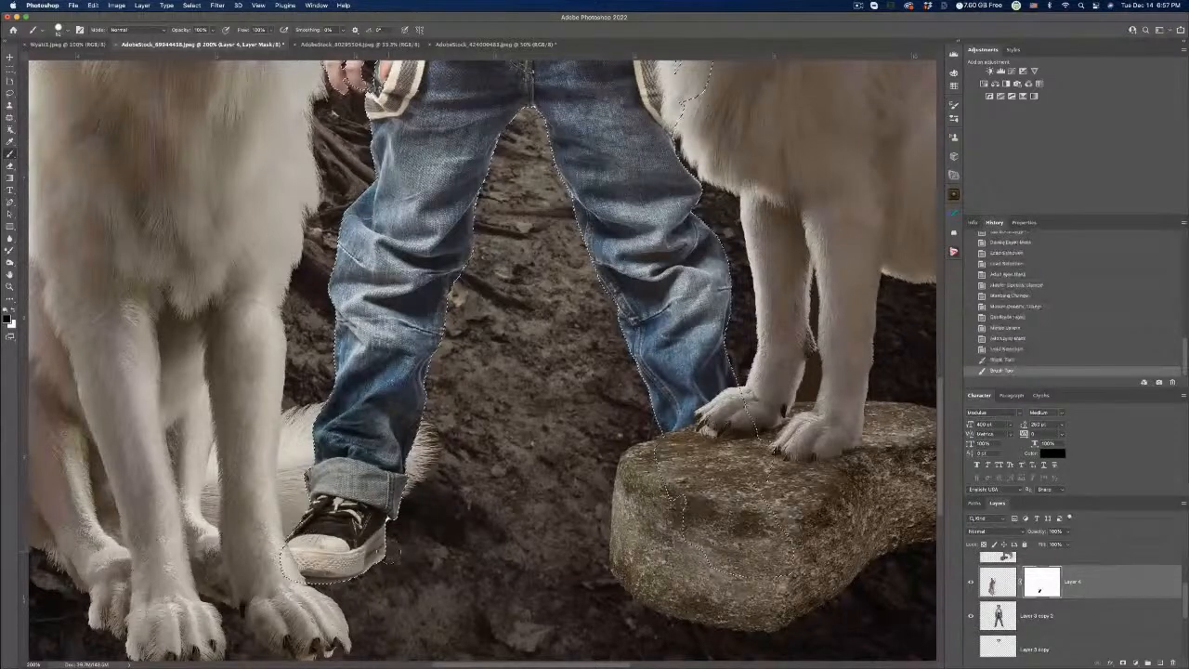
key(super+d)
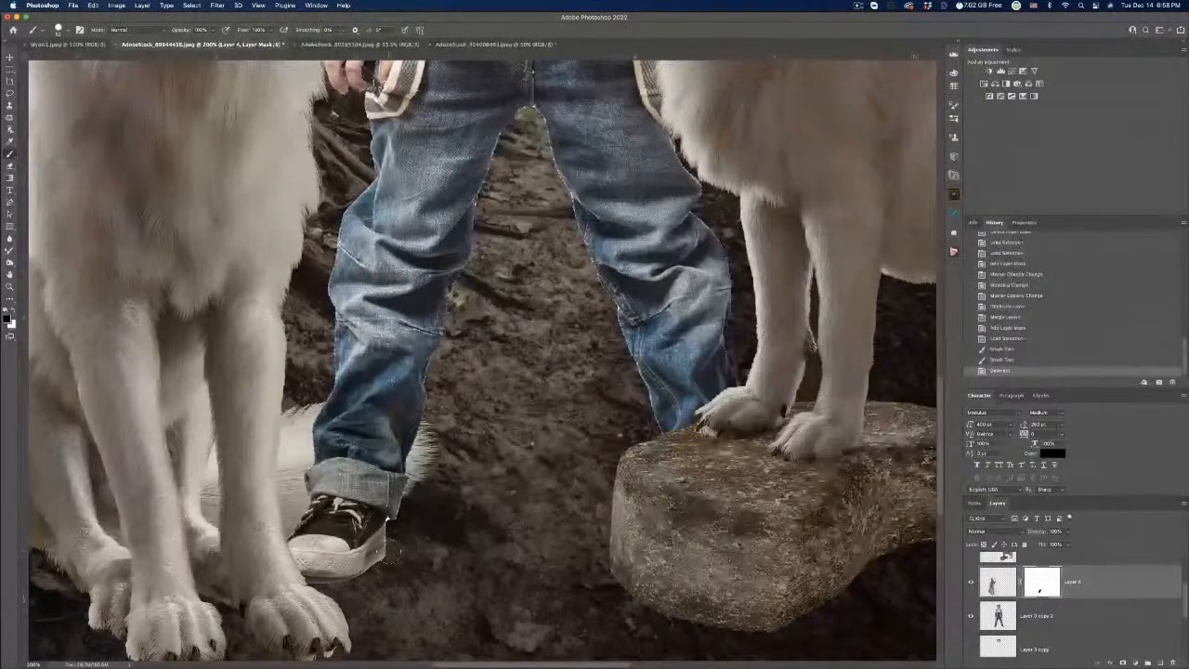
Erase leftover edge pixels beside the shoe on the merged boy layer, using a 47 px eraser with about 80% hardness.
click(970, 616)
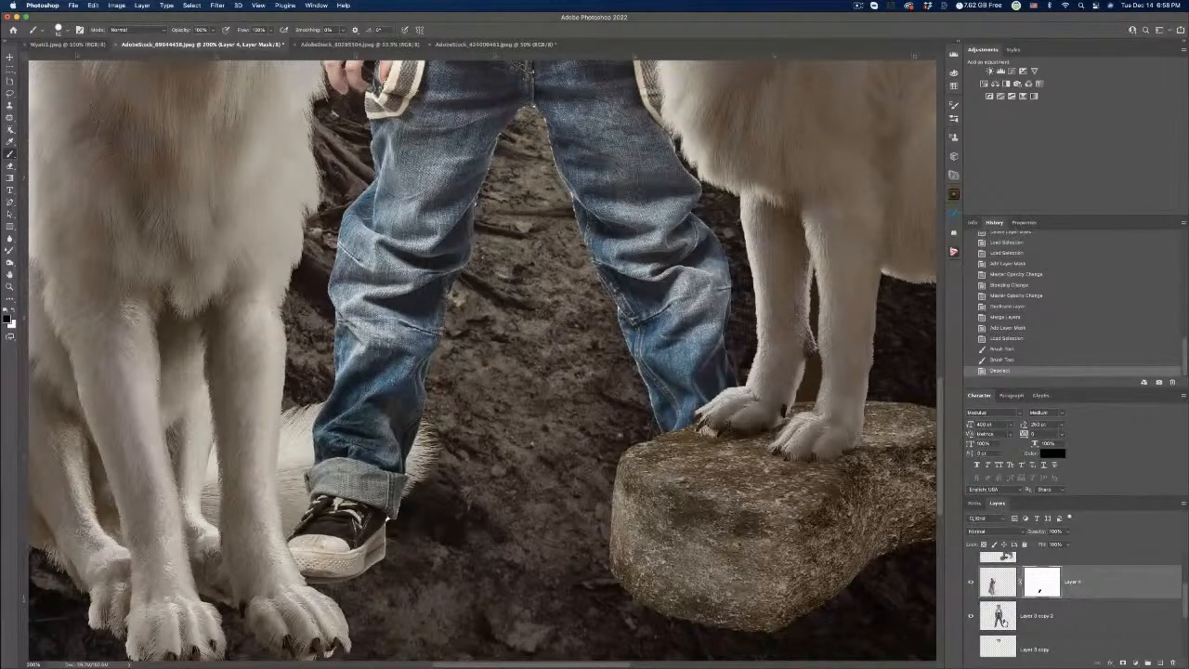
click(1002, 621)
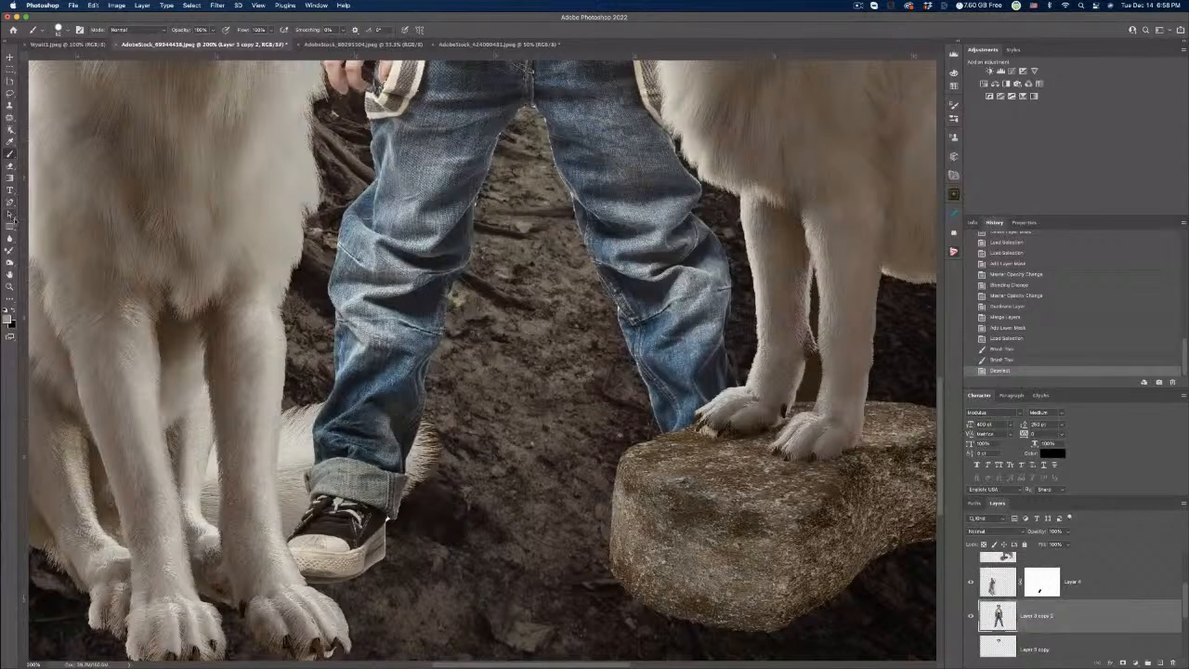
click(11, 166)
click(65, 28)
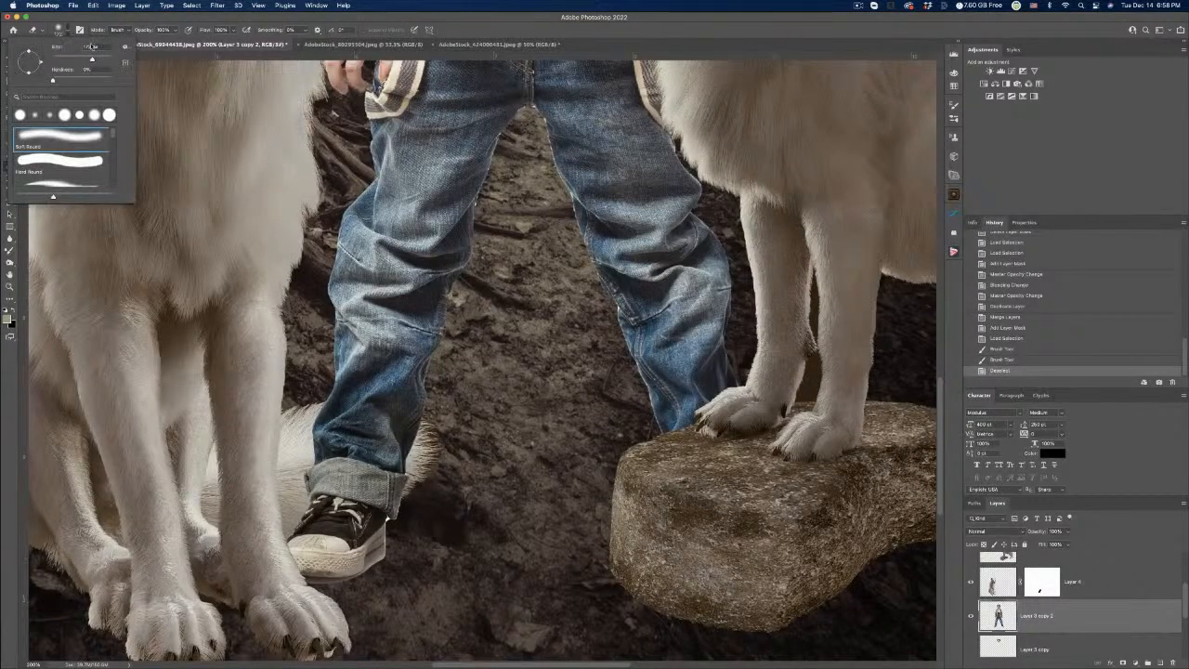
mouse_move(91, 59)
mouse_down()
mouse_move(66, 59)
mouse_move(100, 81)
mouse_up()
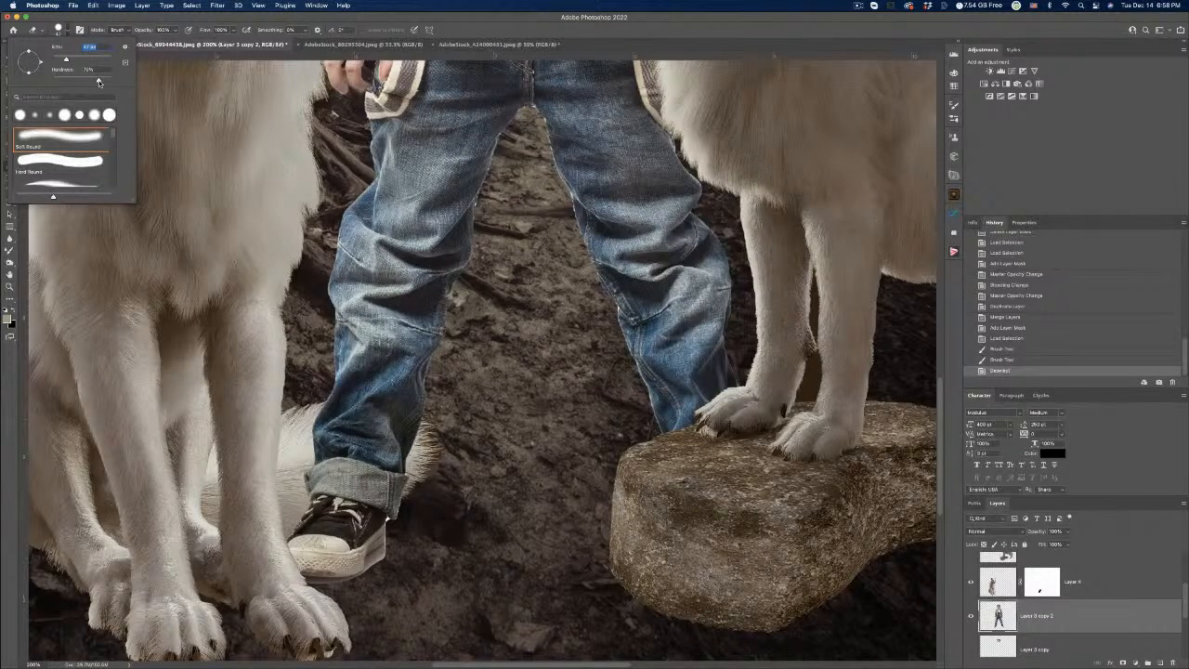
drag(99, 82, 102, 82)
scroll(403, 557, left, 1)
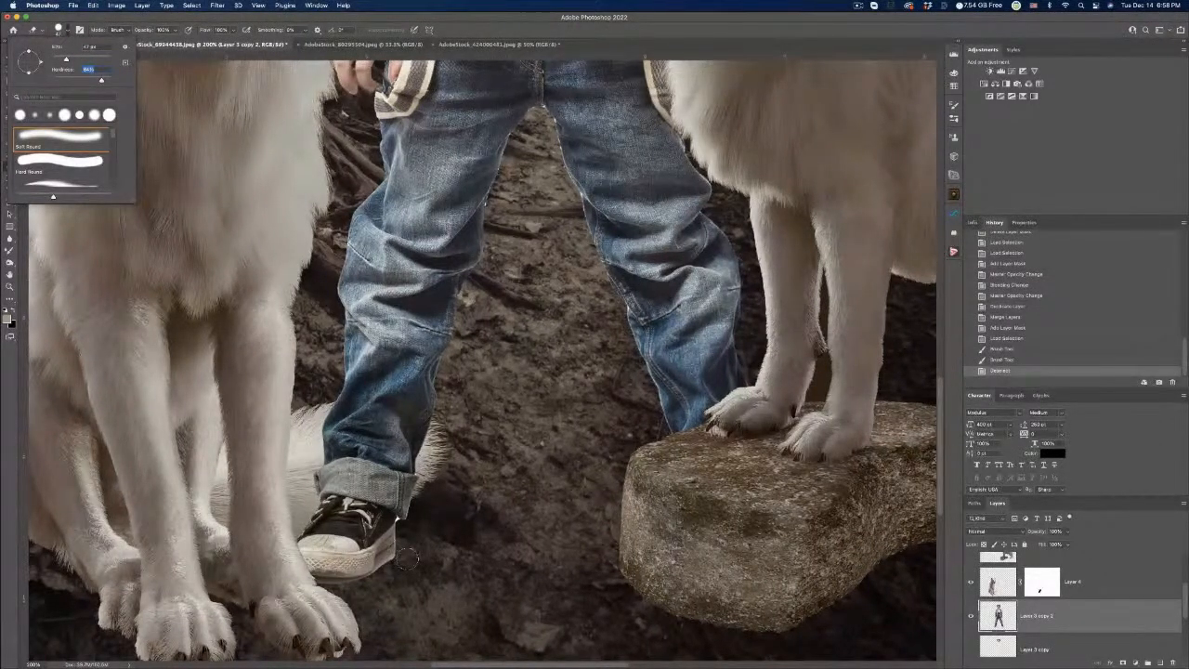
key(Return)
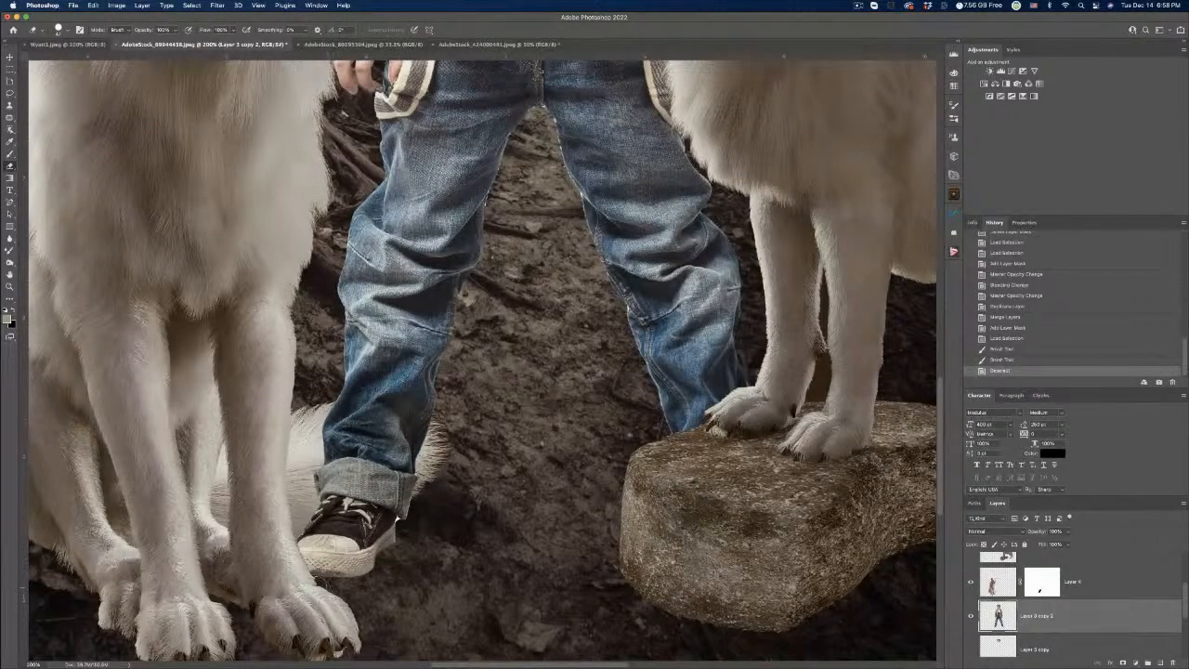
click(429, 577)
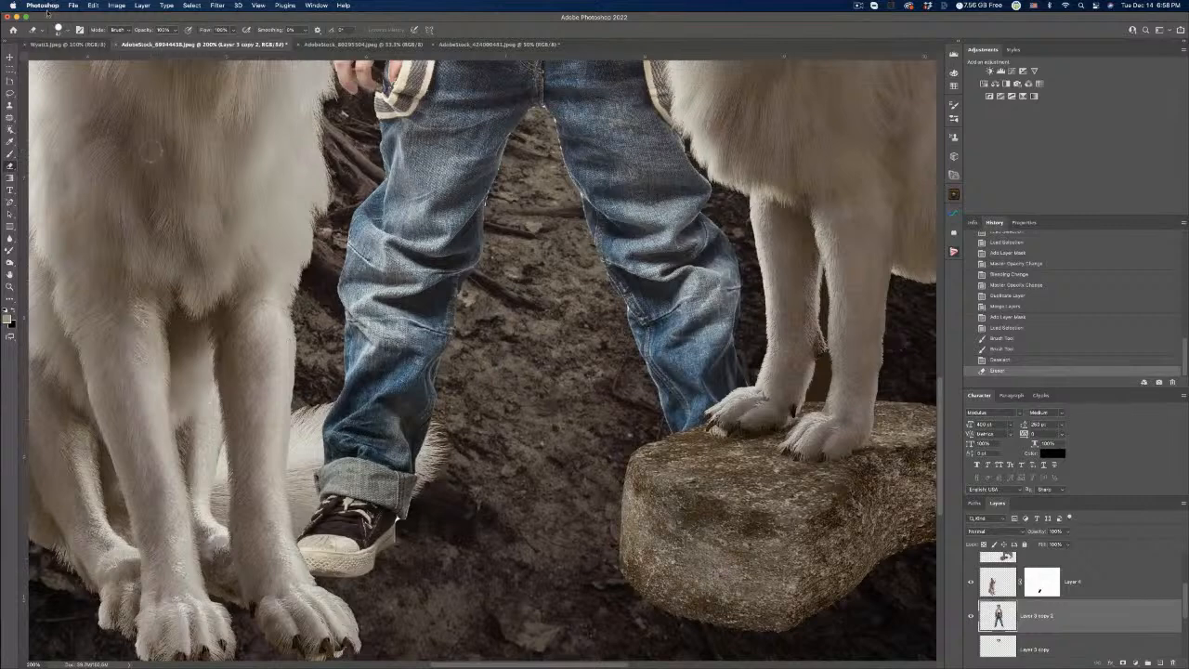
Reduce the eraser size and clean up the fringe along the edge of the shoe and the jeans cuff above it.
click(61, 30)
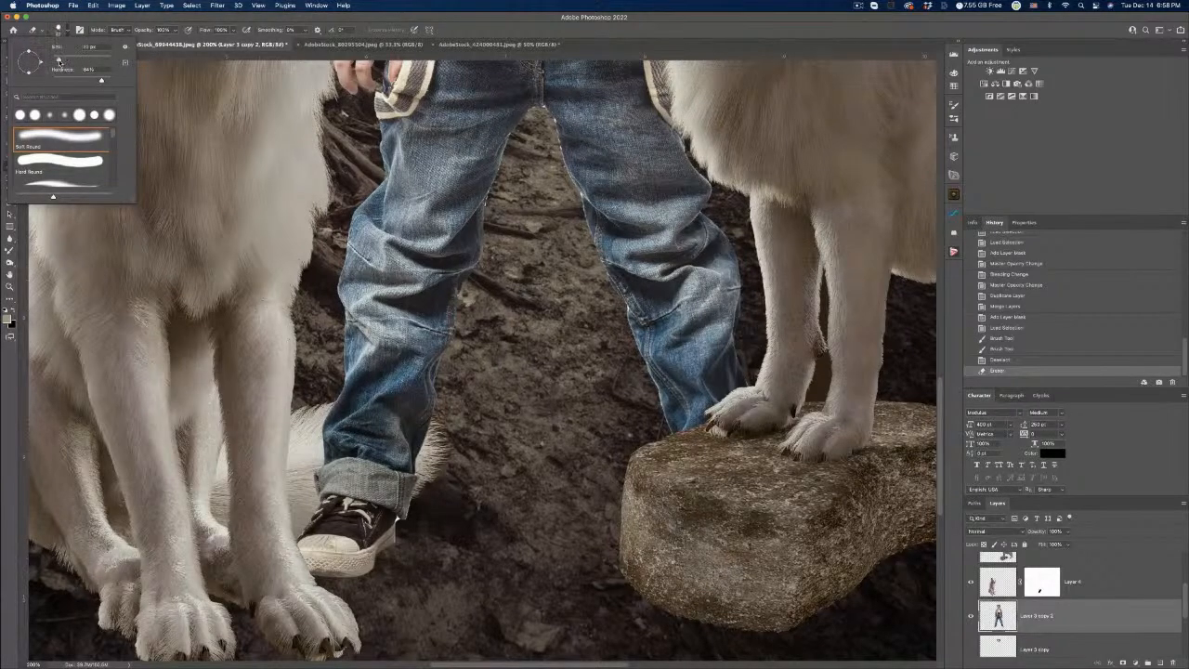
click(57, 59)
key(Return)
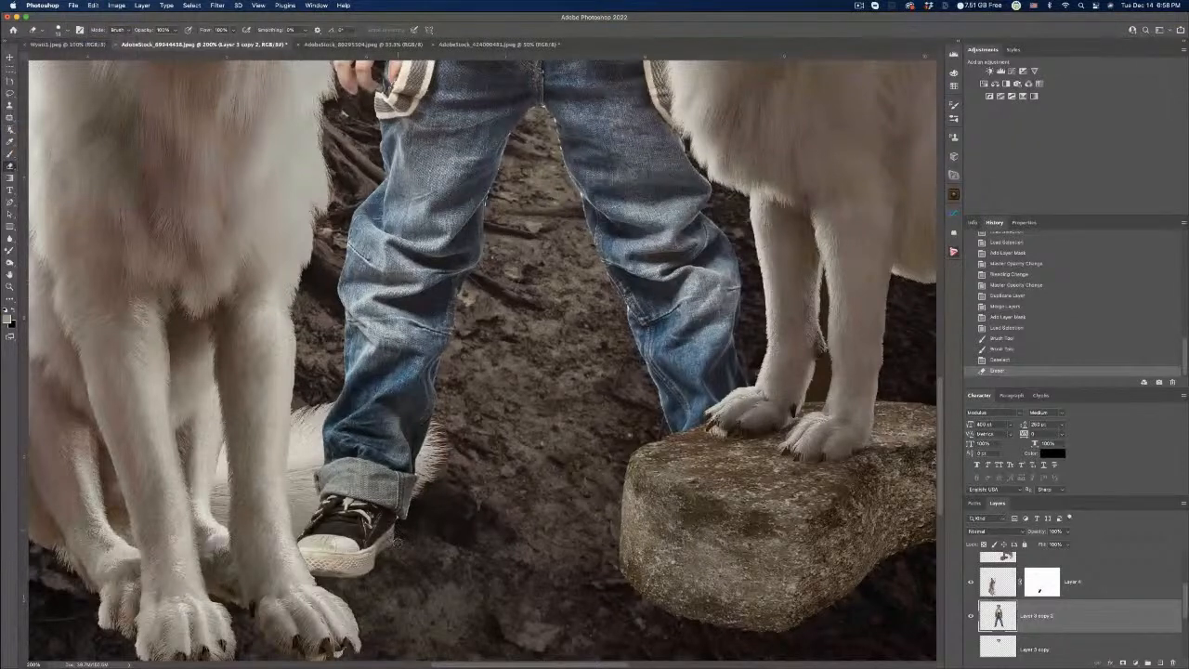
click(395, 552)
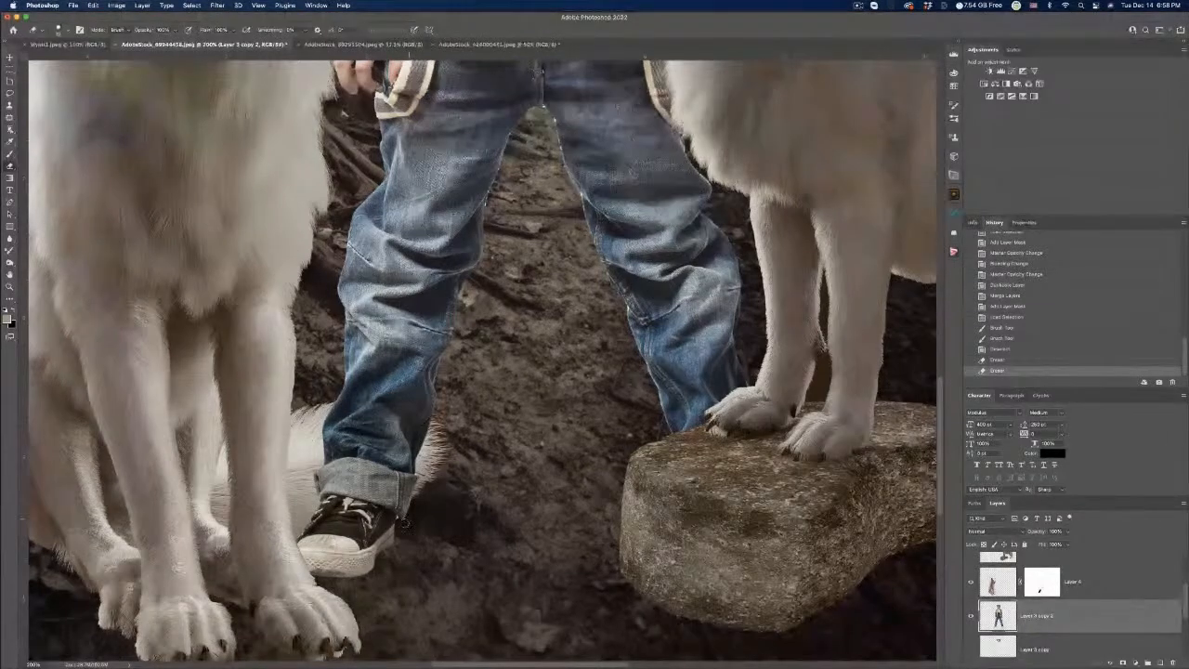
click(402, 522)
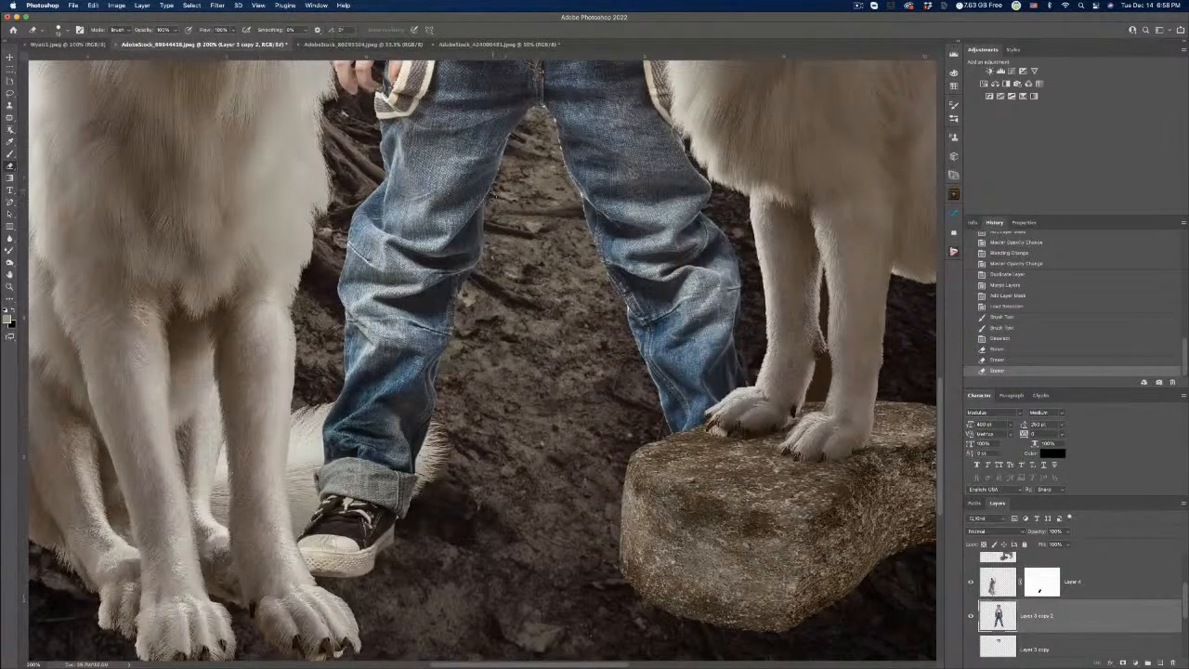
Erase the light fringe along the inner edges of both jeans legs on the boy layer.
click(495, 199)
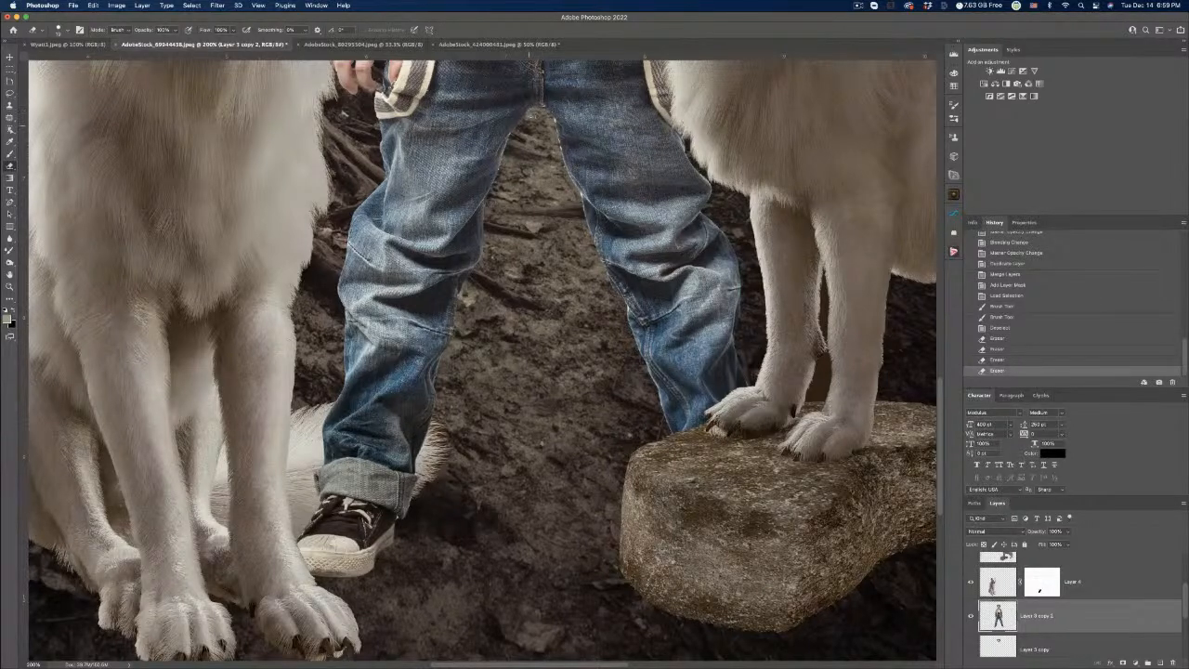
click(514, 137)
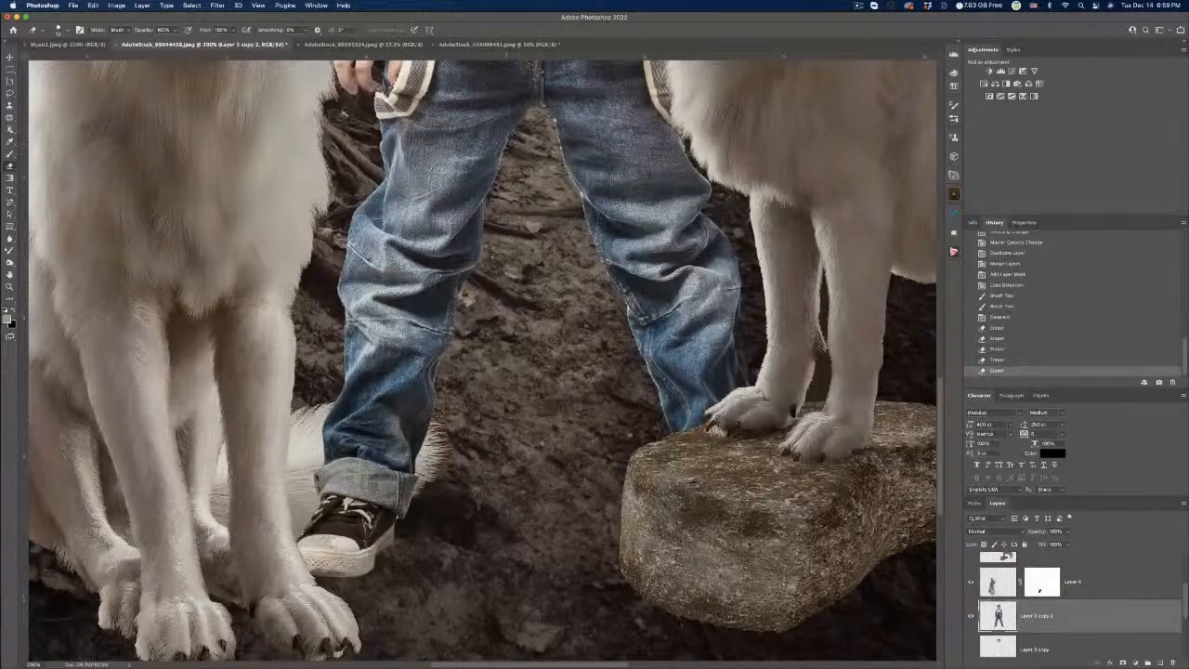
click(499, 183)
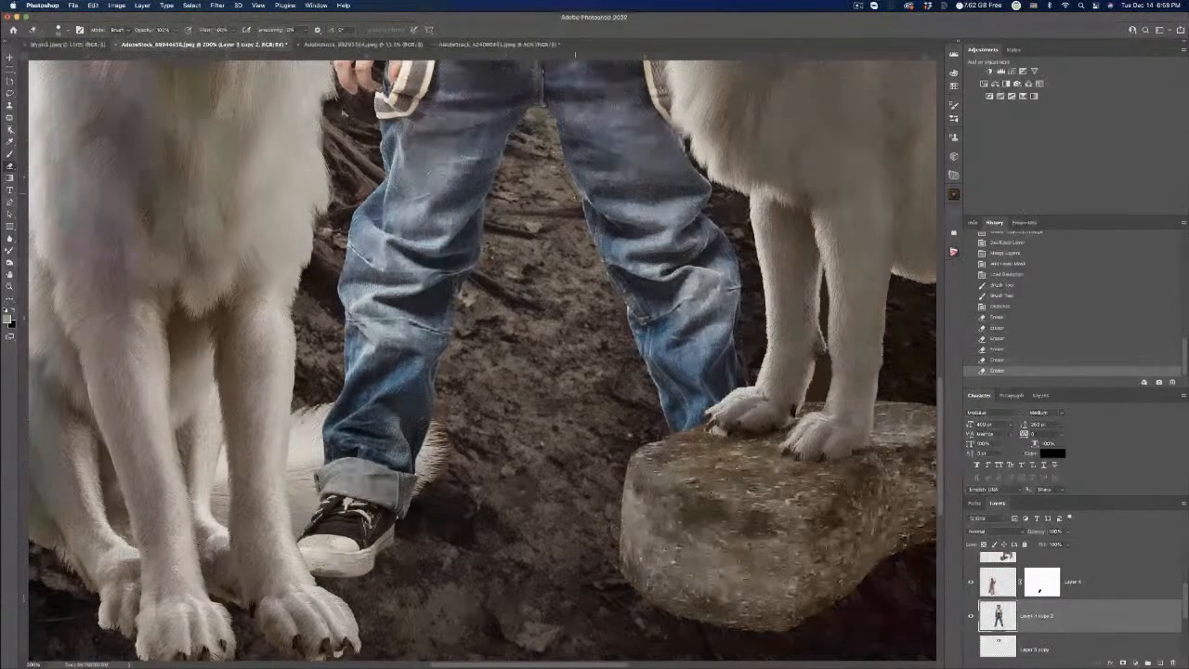
drag(603, 264, 594, 238)
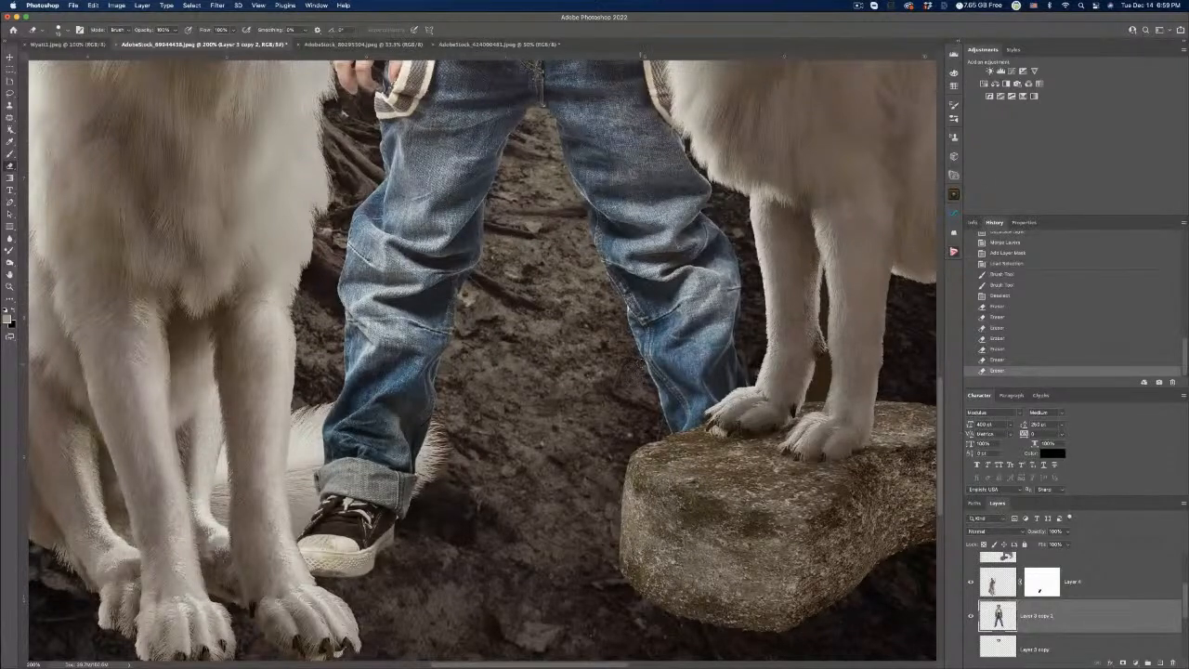
drag(646, 378, 671, 437)
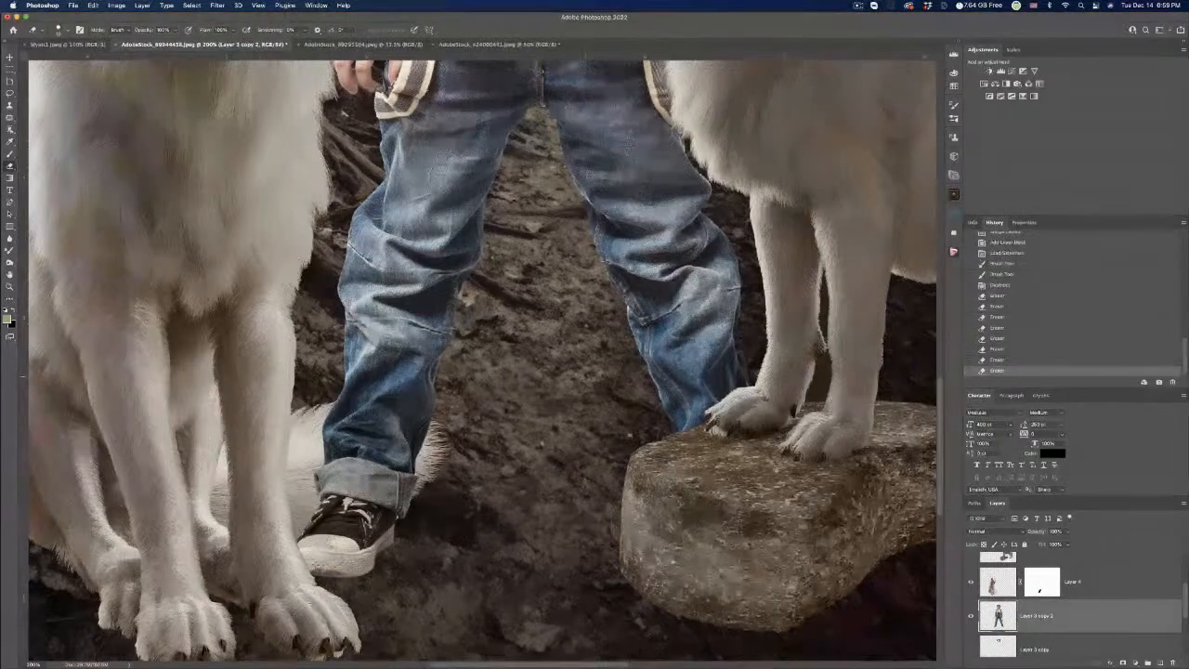
scroll(333, 189, up, 5)
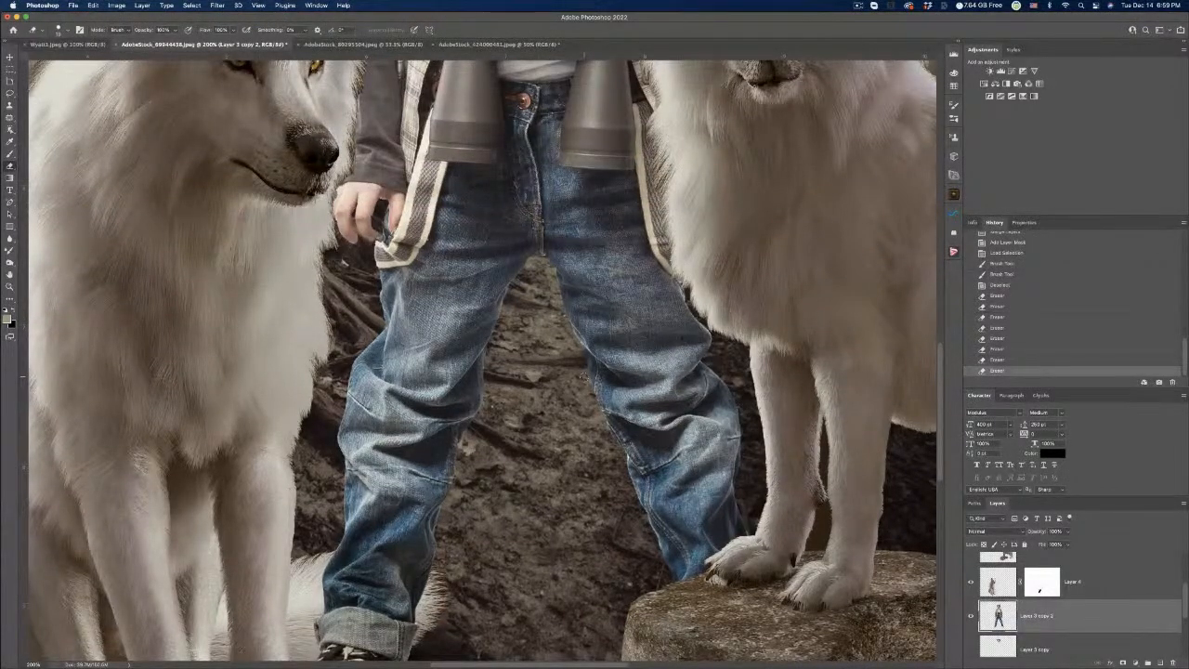
scroll(583, 375, up, 5)
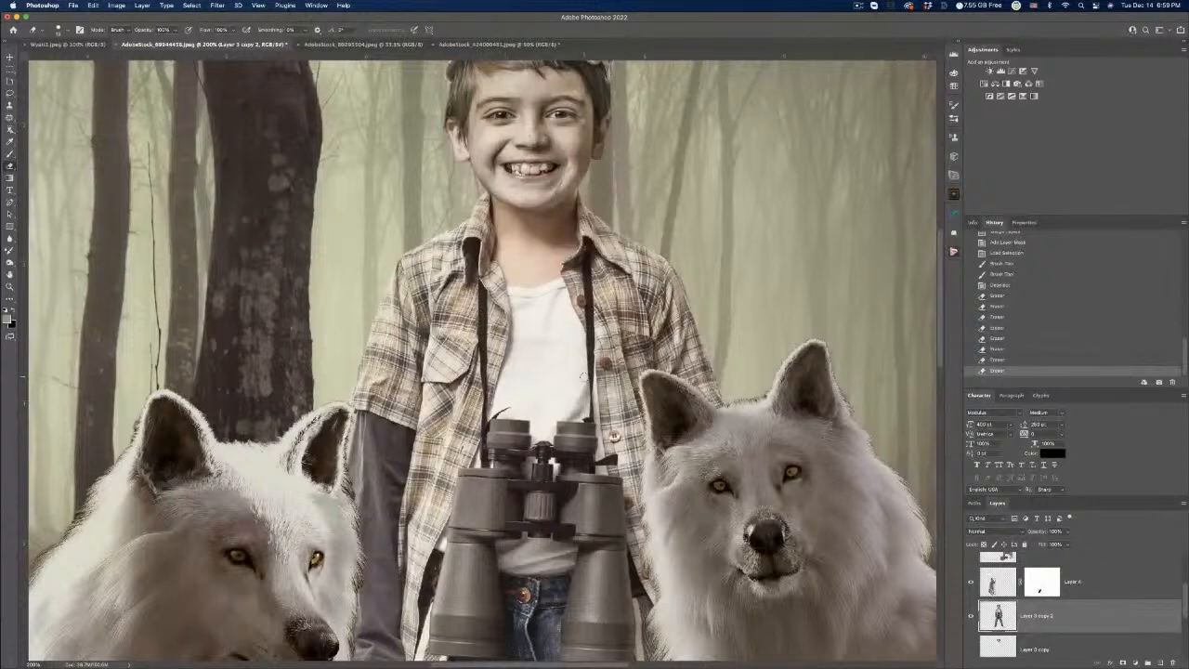
scroll(583, 375, down, 3)
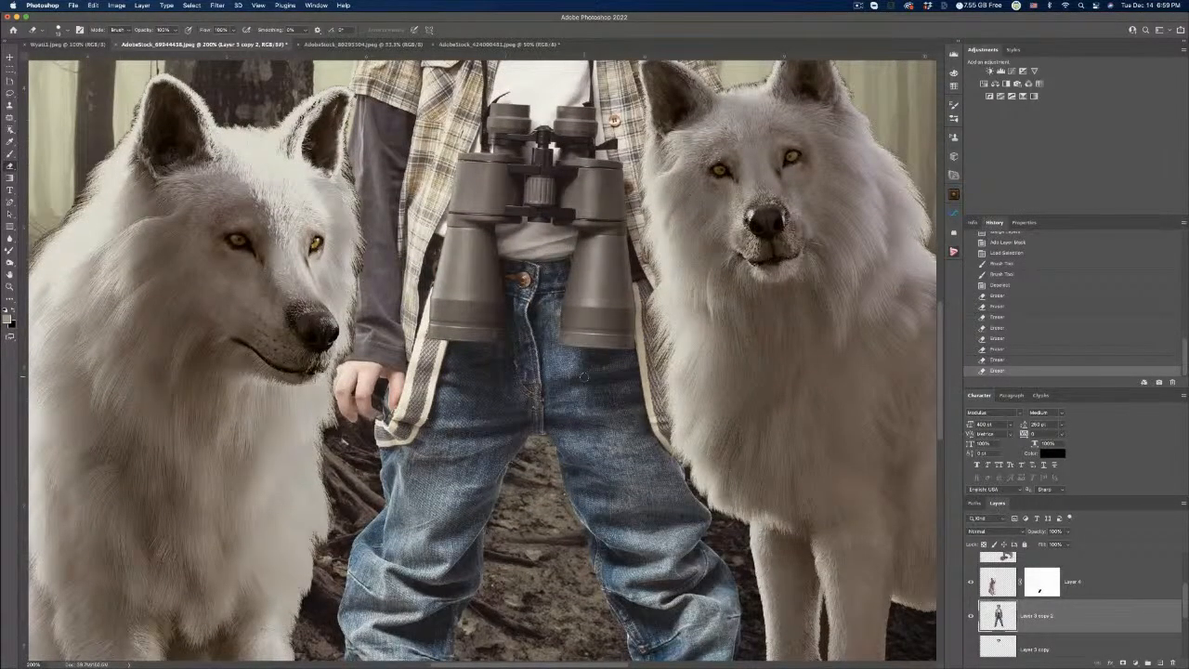
scroll(583, 375, down, 4)
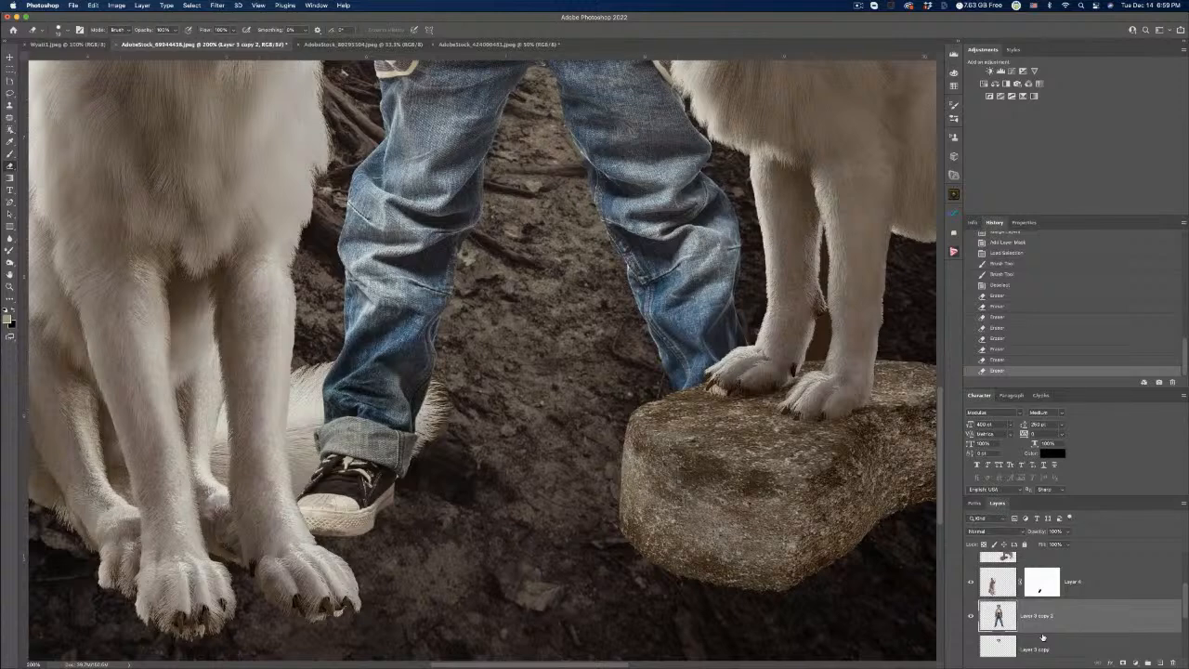
scroll(1045, 631, down, 3)
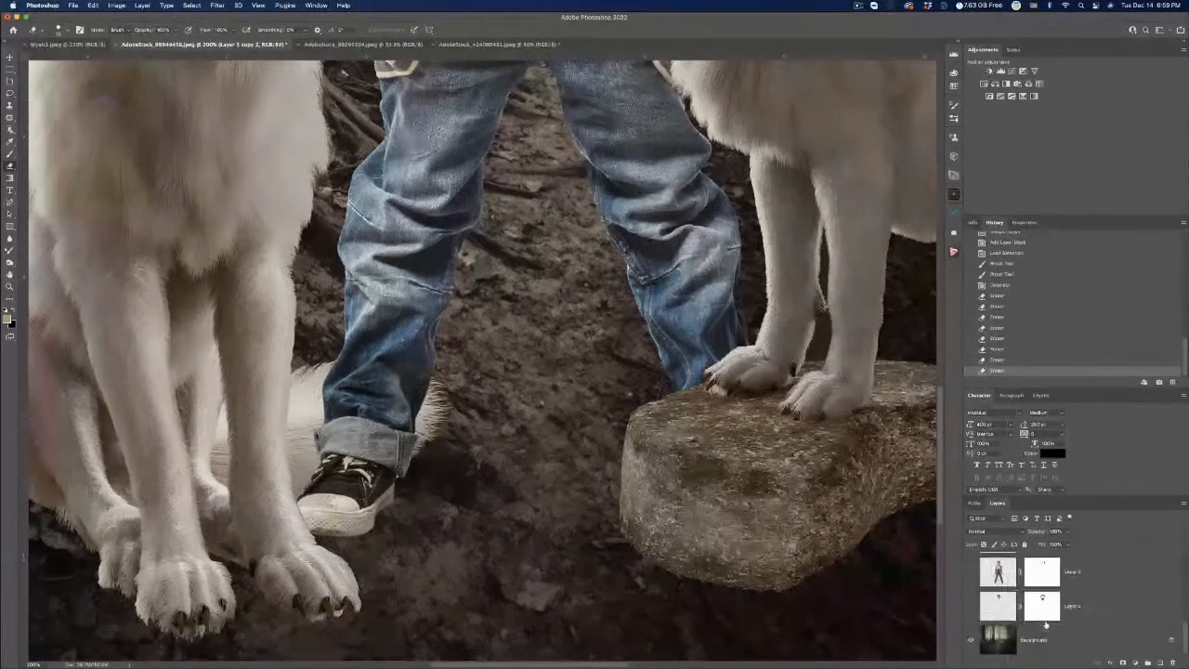
Add a new layer directly above the Background and set its blend mode to Multiply.
click(1075, 636)
click(1159, 663)
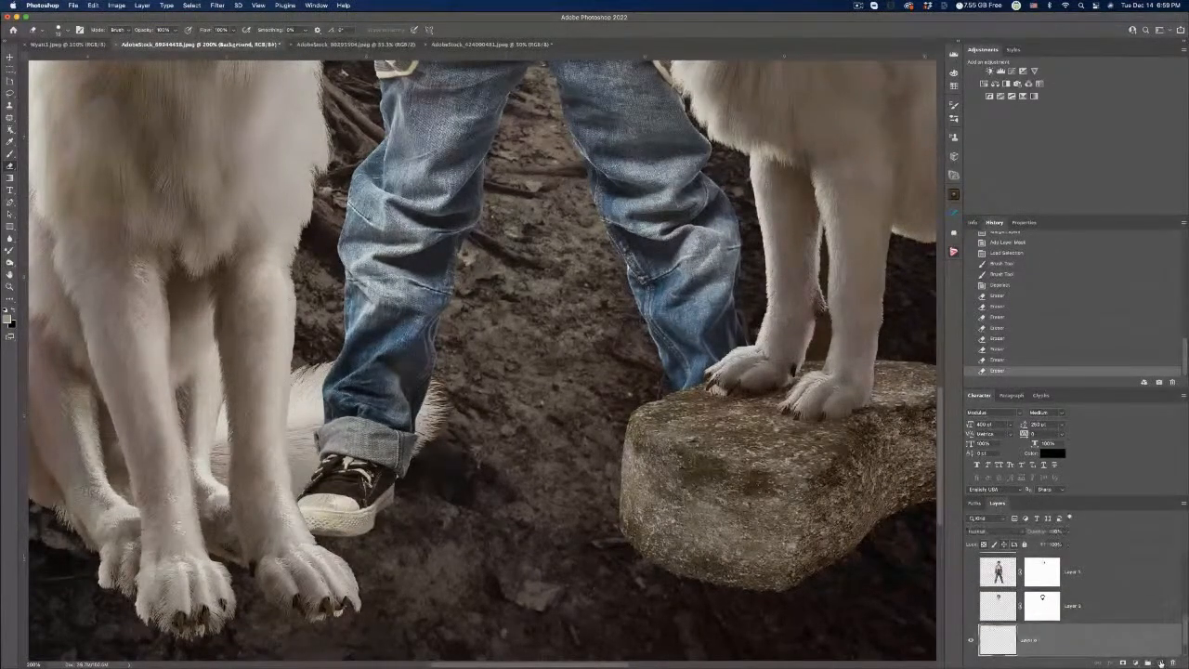
click(1016, 531)
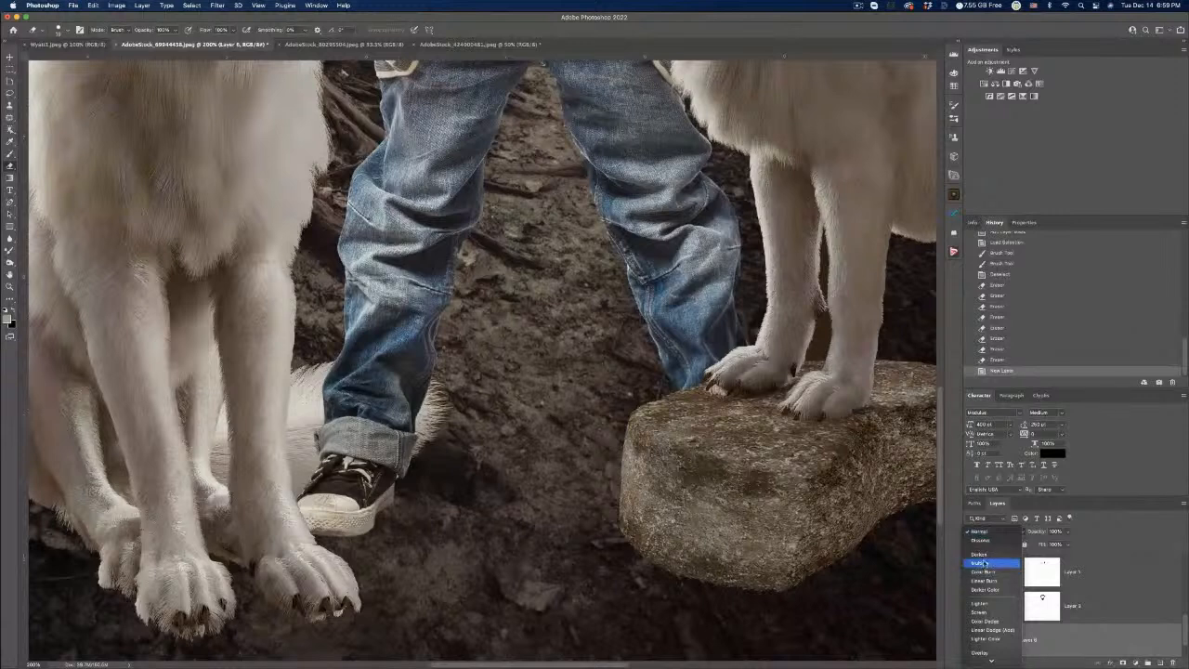
click(1024, 561)
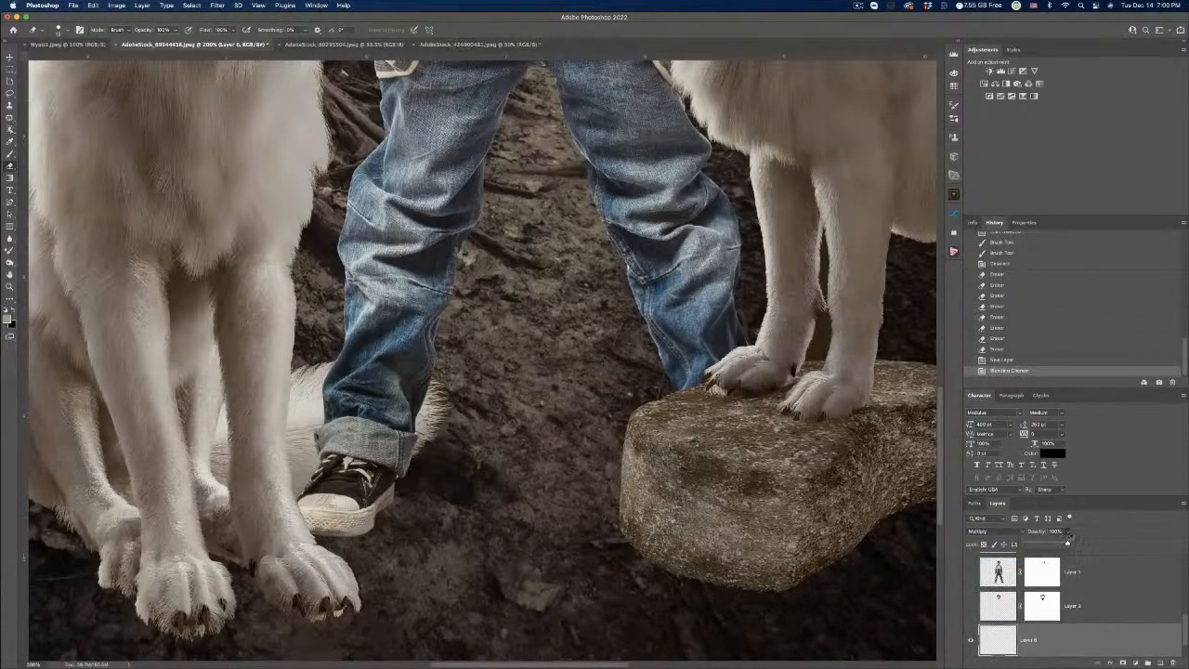
click(1077, 533)
Set up a soft round brush with 0% hardness for painting shadows.
key(b)
right_click(37, 123)
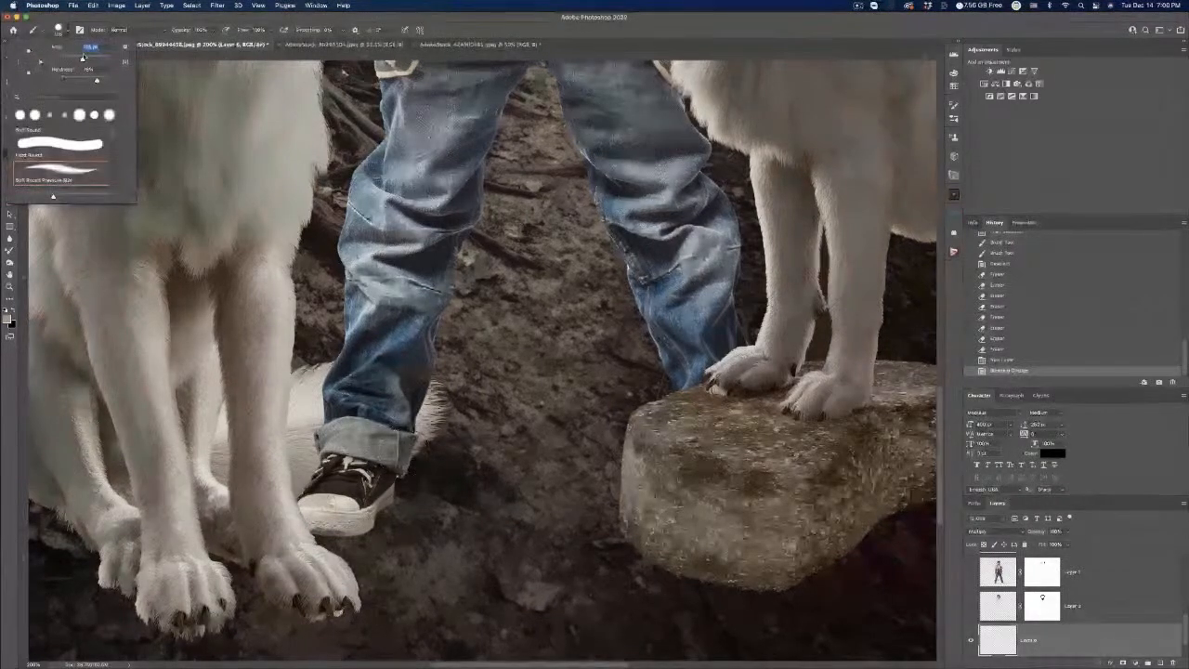
mouse_move(83, 59)
mouse_down()
mouse_move(94, 59)
mouse_move(53, 81)
mouse_up()
key(Tab)
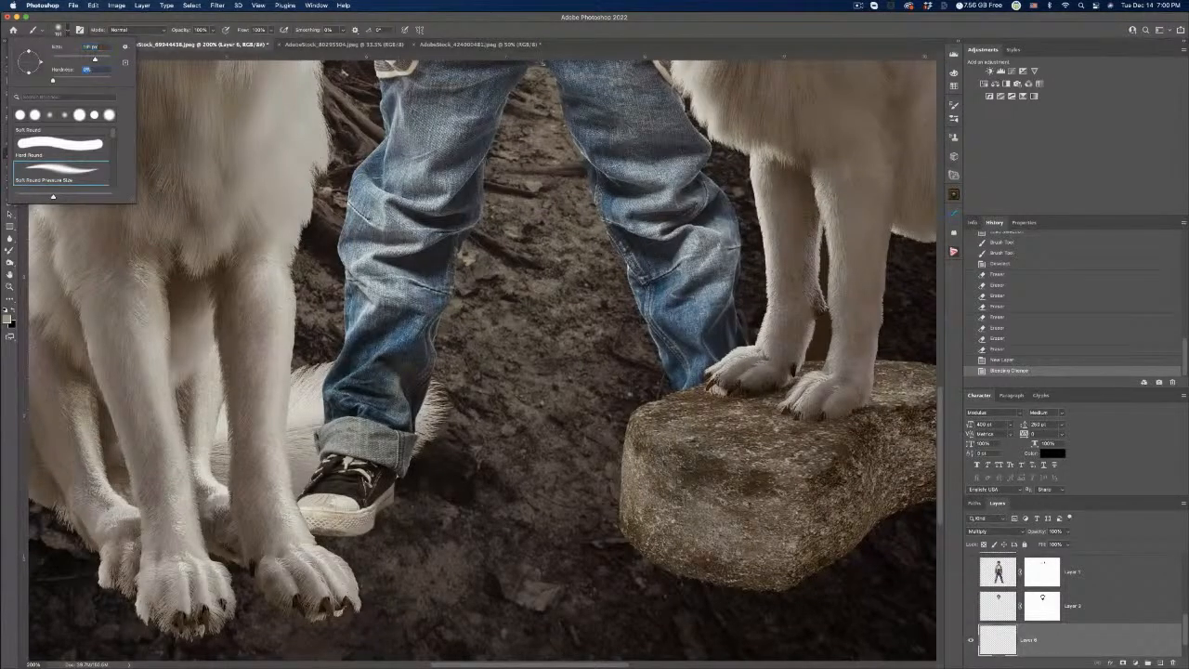
Undo the trial brush stroke, switch the foreground to black and paint a soft shadow on the ground under the seated wolf.
key(super+minus)
key(super+minus)
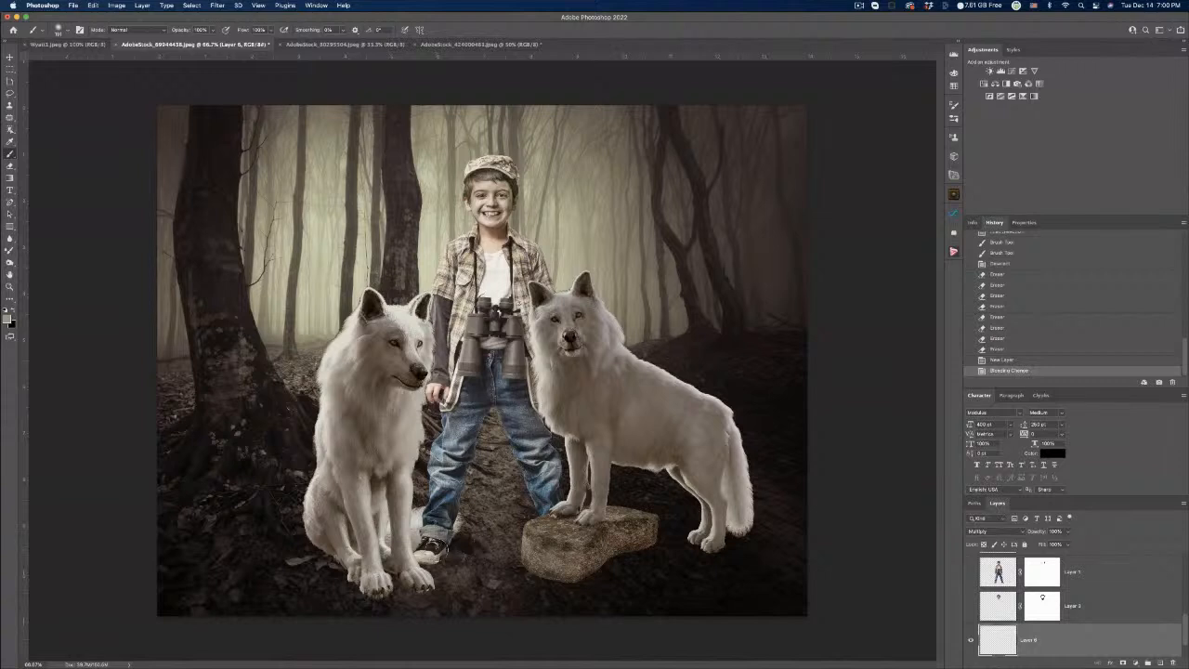
key(super+z)
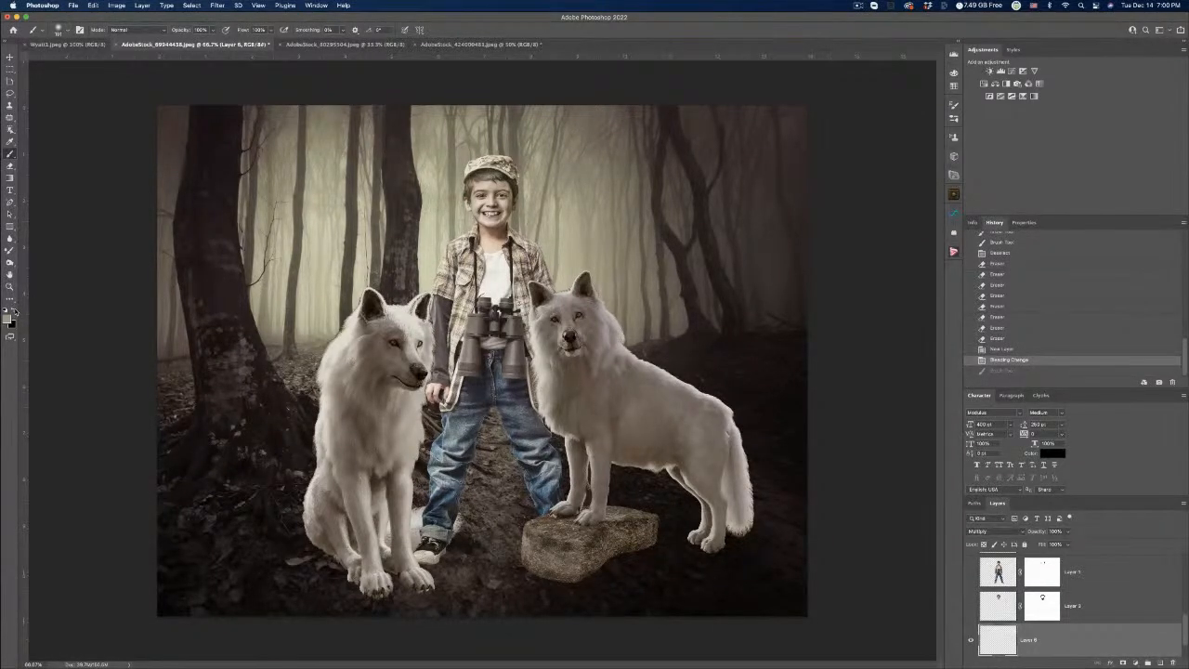
click(14, 310)
mouse_move(438, 553)
mouse_down()
mouse_move(423, 592)
mouse_move(397, 574)
mouse_move(375, 593)
mouse_move(354, 589)
mouse_move(316, 546)
mouse_up()
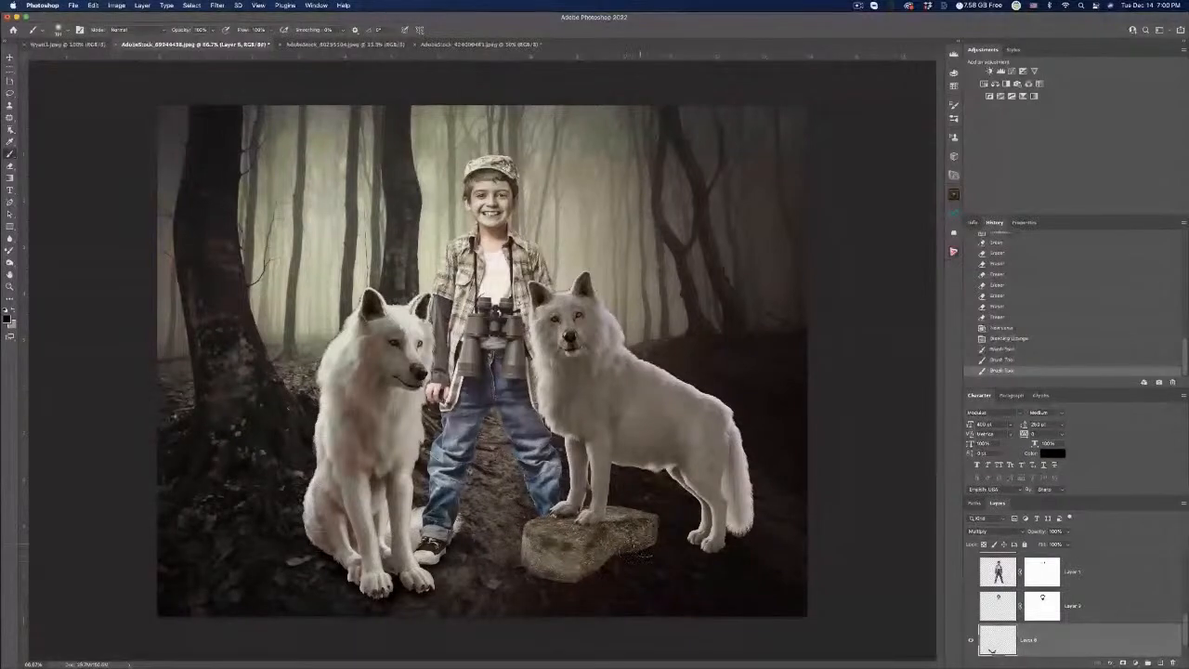
Paint black shadows beneath the rock, the standing wolf's hind paws and beside the boy's shoe, and lower the shadow layer's opacity to 47%.
mouse_move(650, 549)
mouse_down()
mouse_move(559, 582)
mouse_move(522, 556)
mouse_up()
mouse_move(711, 555)
mouse_down()
mouse_move(672, 522)
mouse_move(685, 527)
mouse_up()
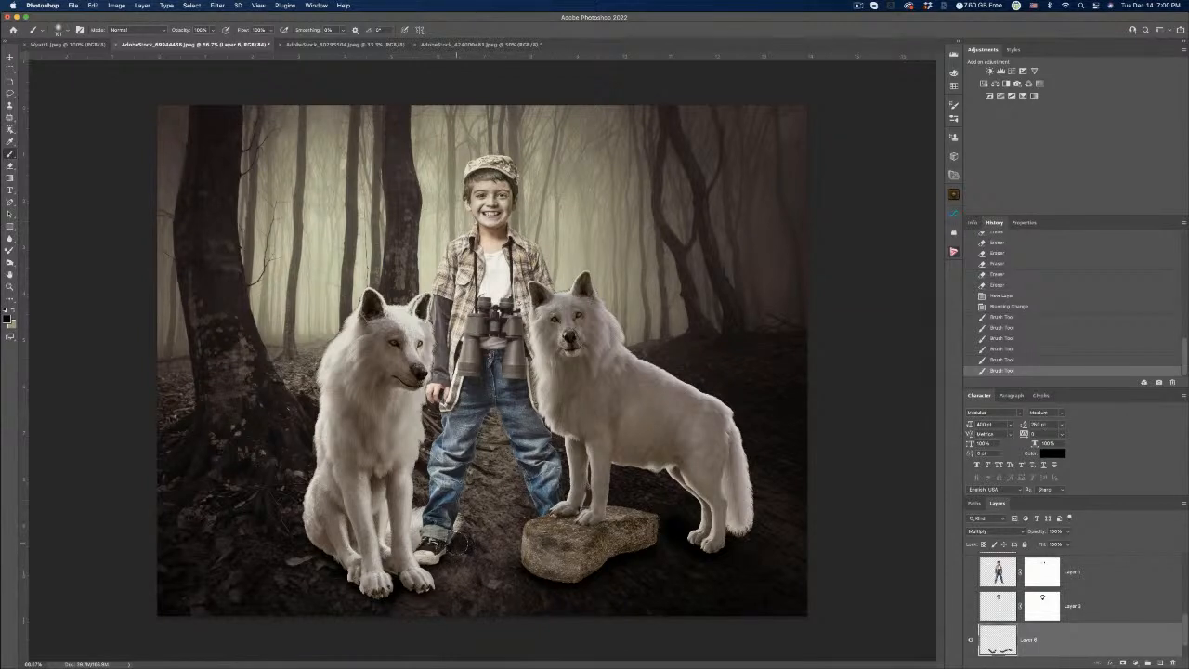
mouse_move(454, 546)
mouse_down()
mouse_move(520, 522)
mouse_move(462, 545)
mouse_move(477, 526)
mouse_up()
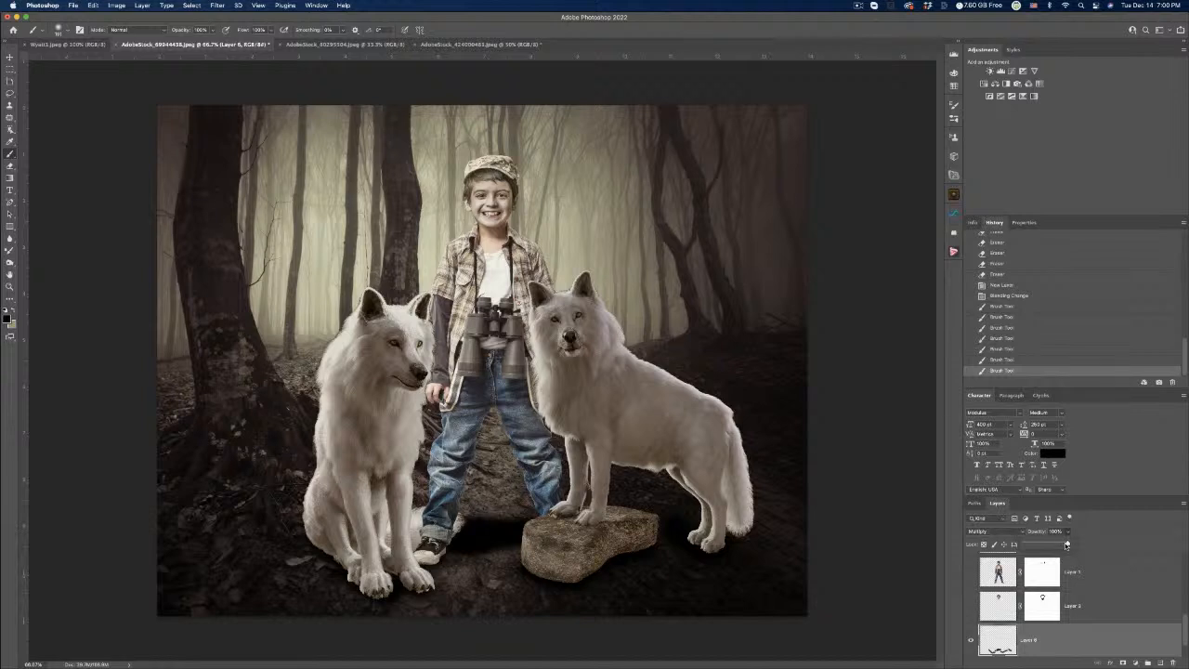
mouse_move(1066, 545)
mouse_down()
mouse_move(1026, 546)
mouse_move(1043, 545)
mouse_up()
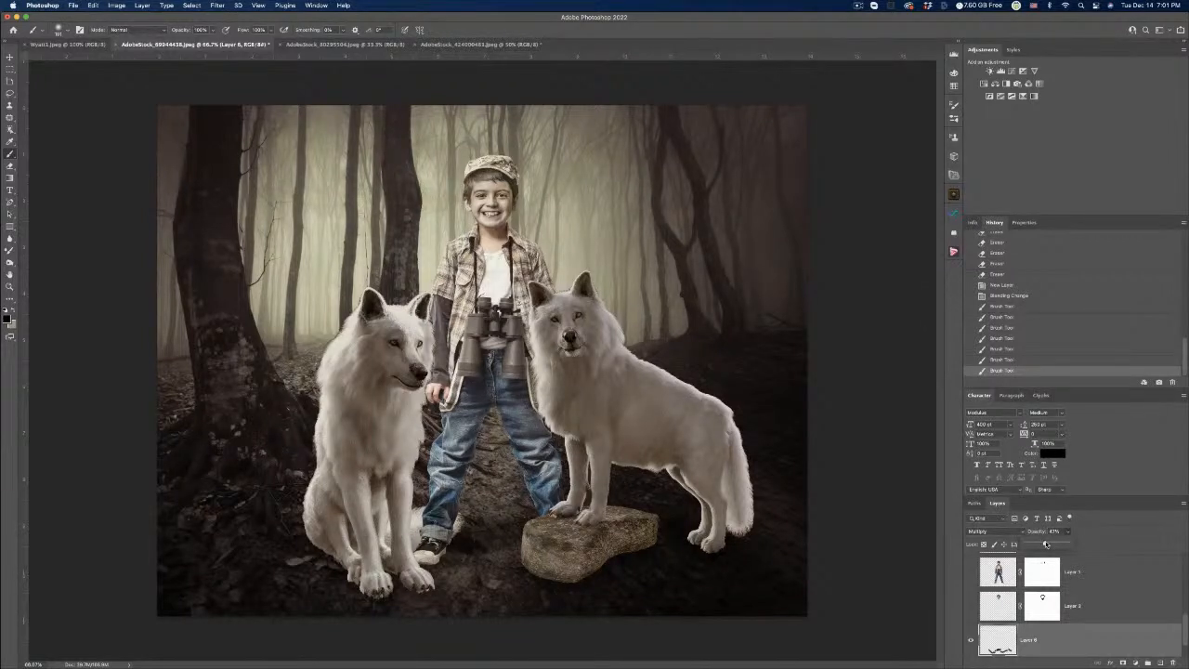
drag(1046, 544, 1050, 548)
Lower the brush opacity and lock the transparent pixels of Layer 2, which holds the standing wolf and rock.
scroll(1072, 617, down, 2)
scroll(1072, 616, up, 3)
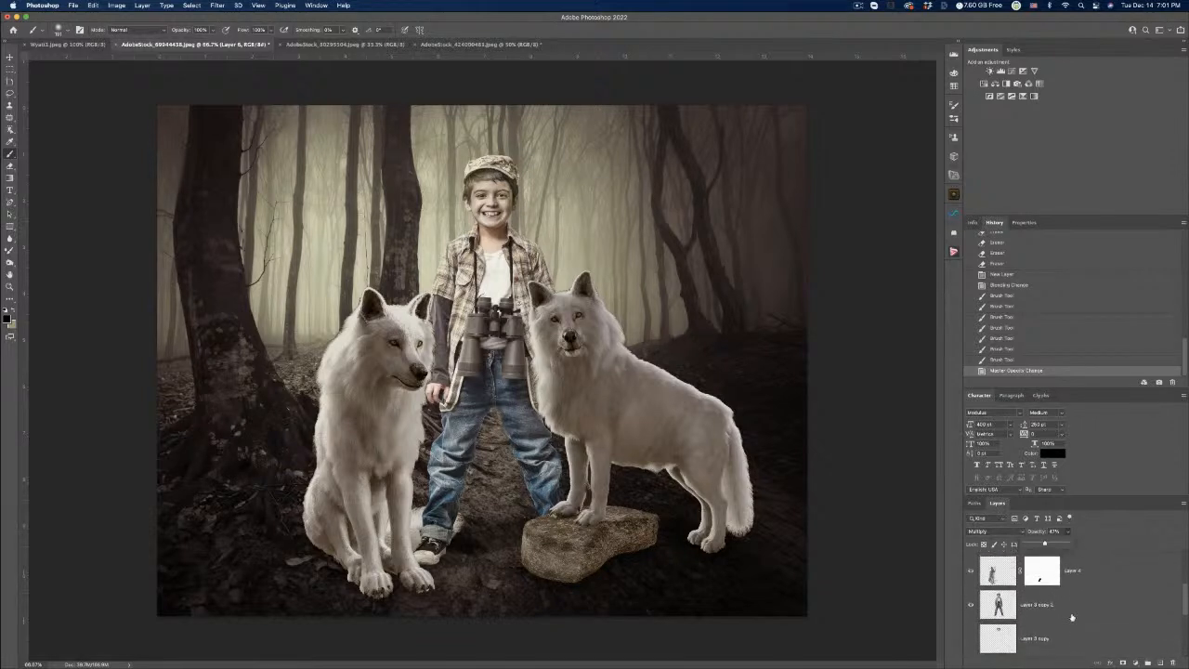
scroll(1071, 616, up, 1)
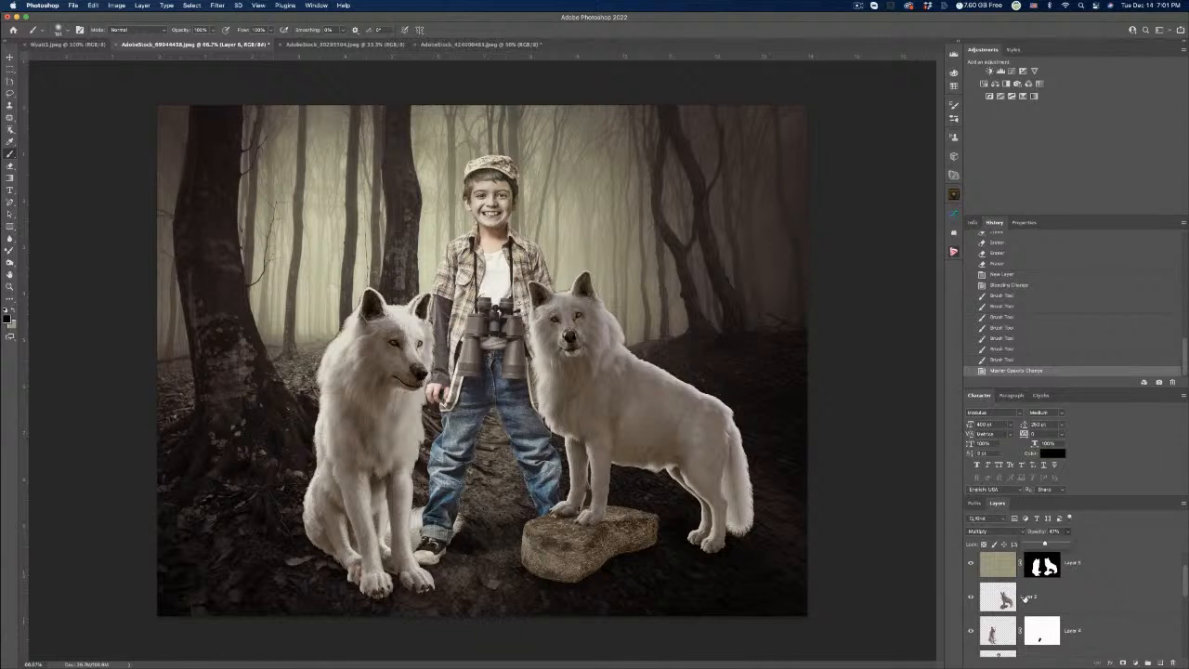
click(1024, 598)
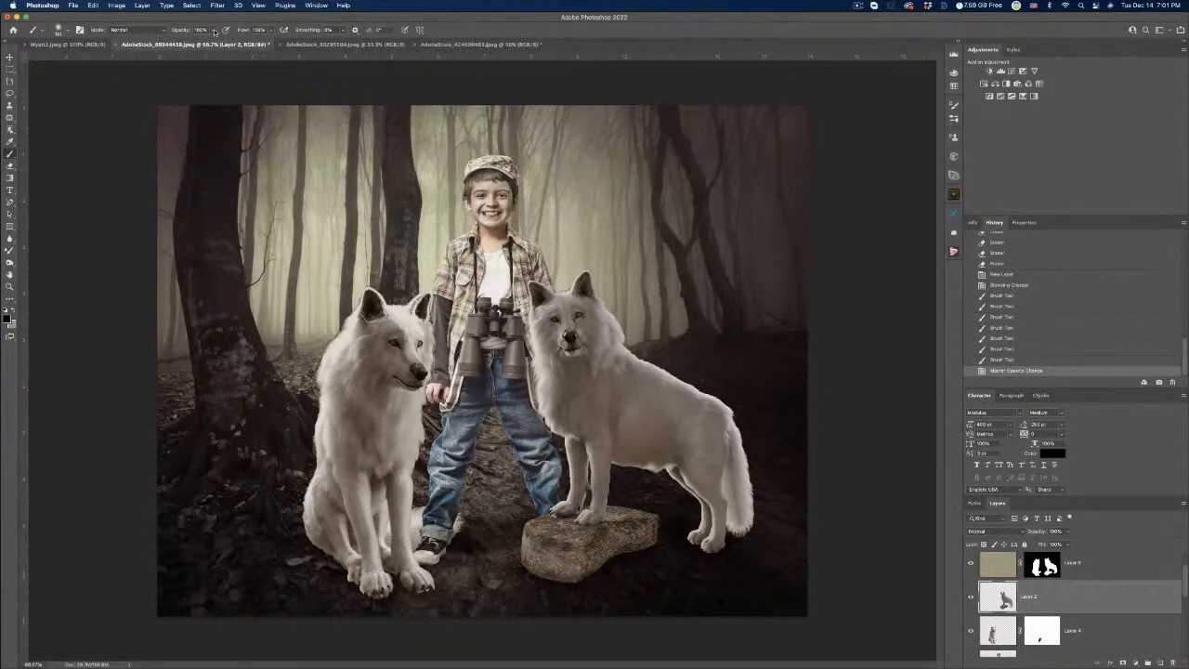
drag(215, 31, 182, 42)
key(slash)
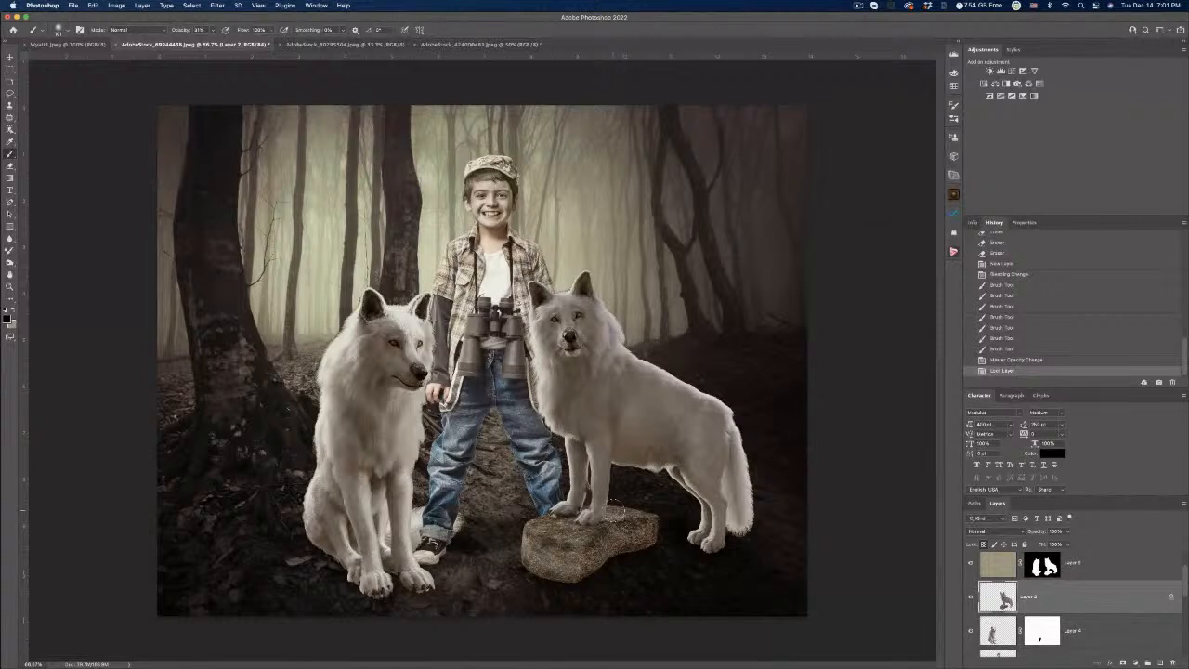
Darken the edges and lower sides of the rock with low-opacity black brush strokes.
drag(613, 510, 661, 520)
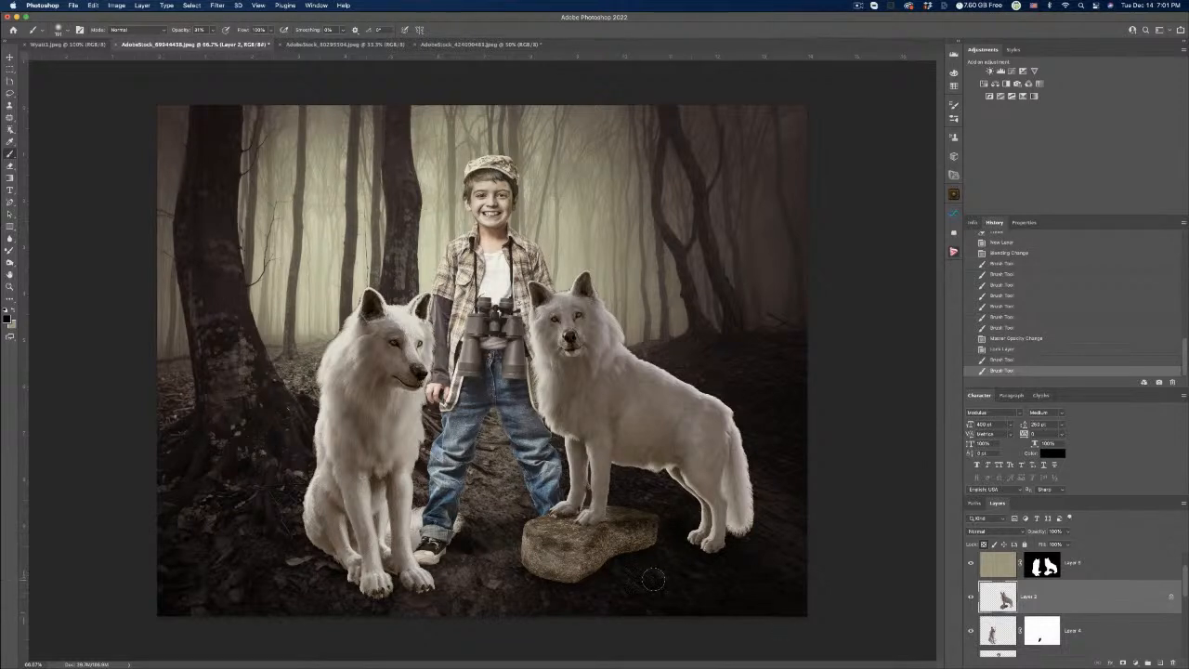
mouse_move(655, 528)
mouse_down()
mouse_move(612, 545)
mouse_move(659, 550)
mouse_up()
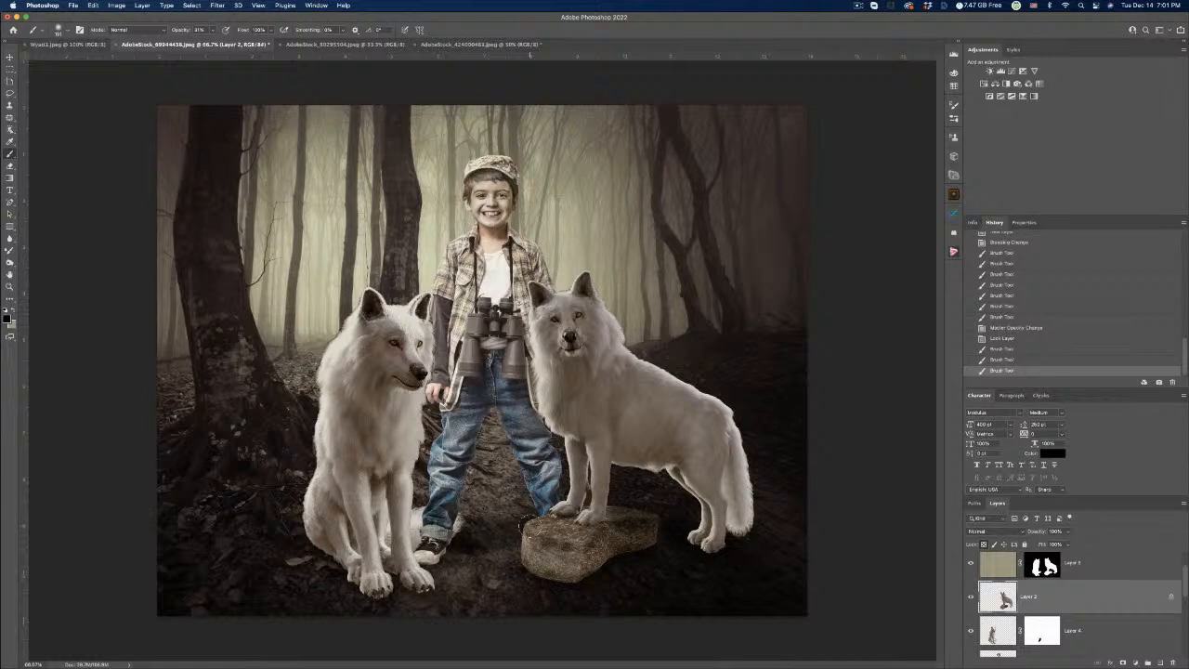
mouse_move(520, 525)
mouse_down()
mouse_move(567, 539)
mouse_move(574, 559)
mouse_move(540, 567)
mouse_move(512, 536)
mouse_up()
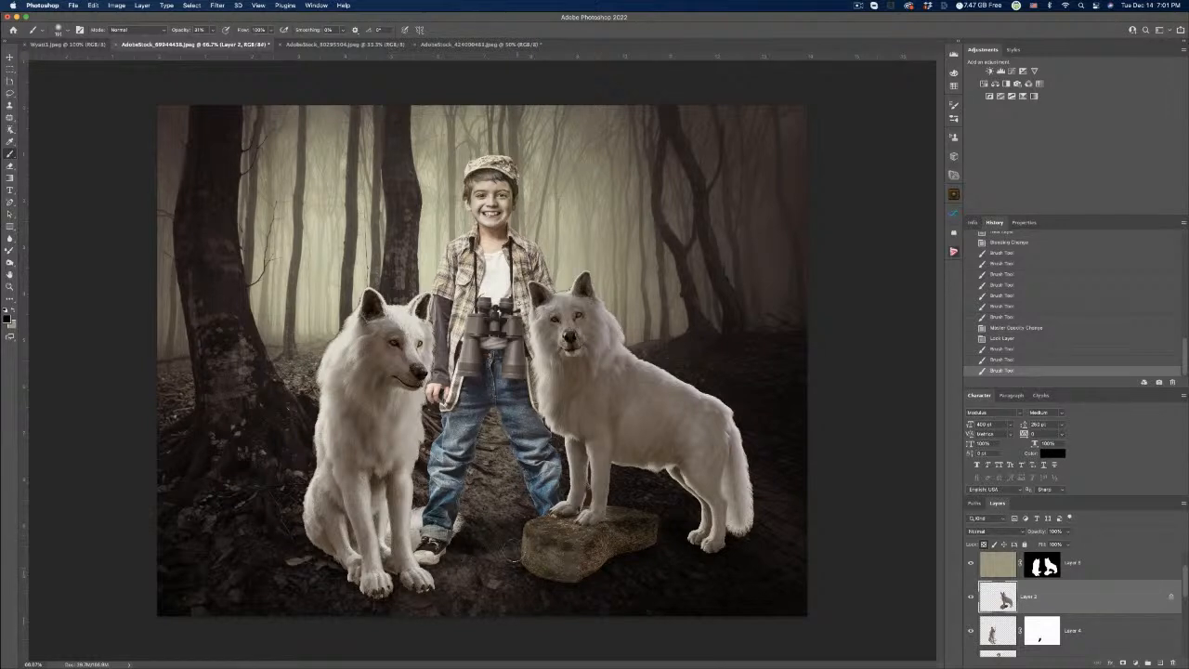
mouse_move(629, 579)
mouse_down()
mouse_move(604, 568)
mouse_move(613, 557)
mouse_up()
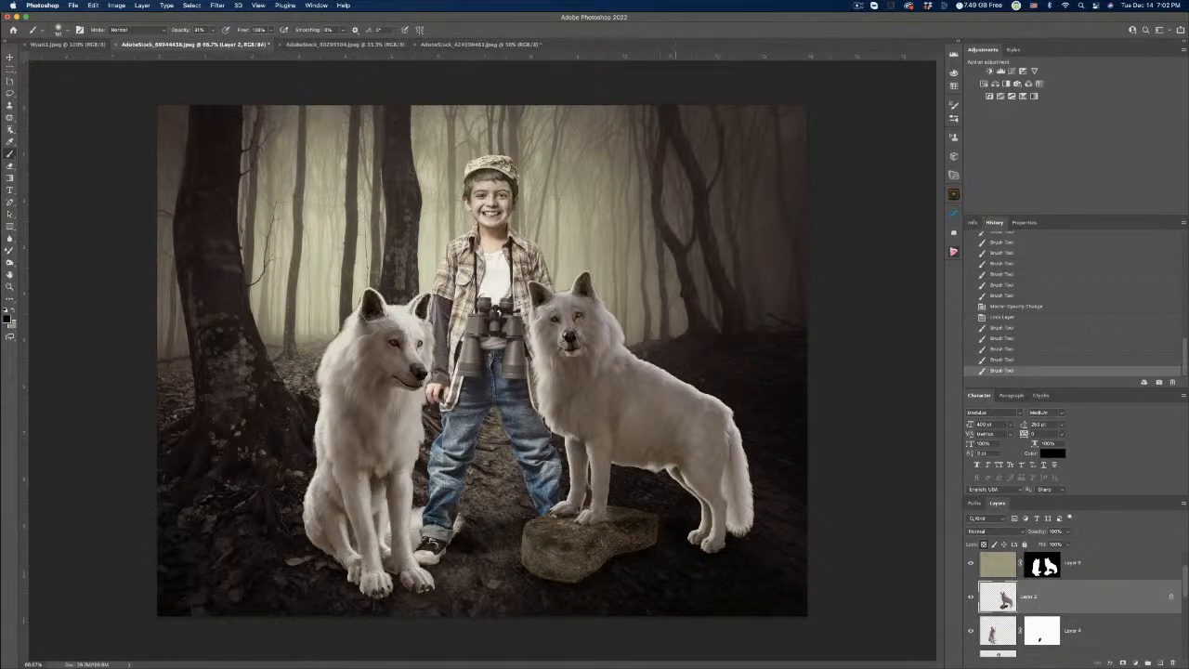
Preview a Shadows/Highlights adjustment on the standing wolf's layer with shadows at 73% and highlights at 19%, comparing before and after.
click(119, 7)
mouse_move(121, 32)
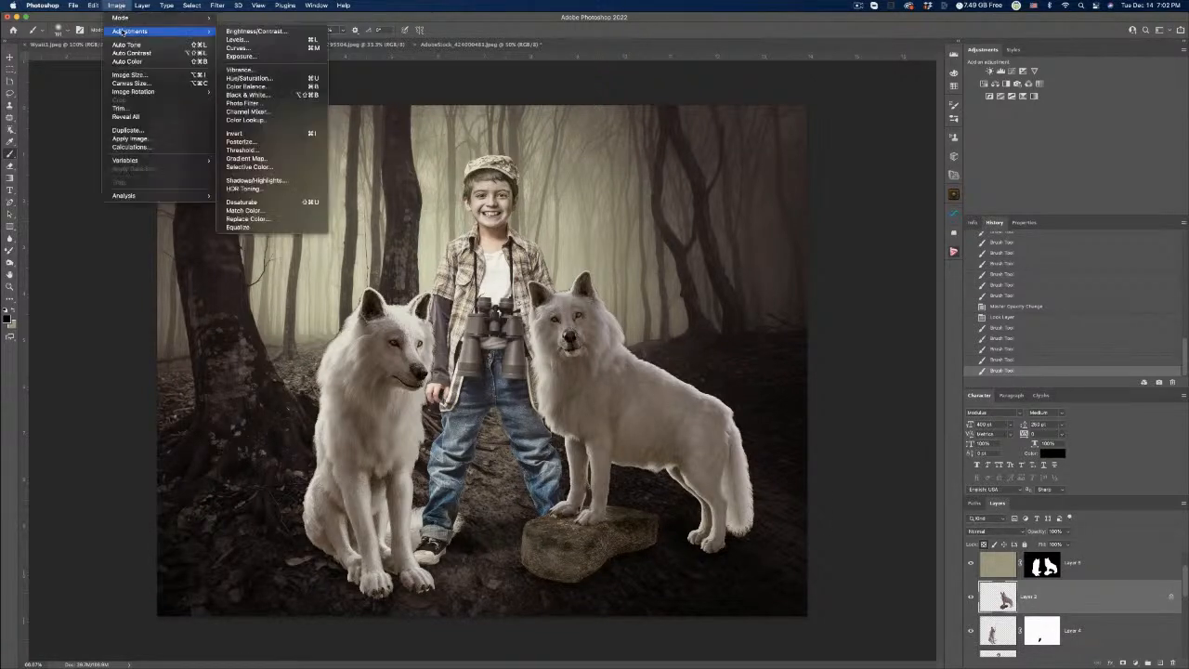
click(270, 183)
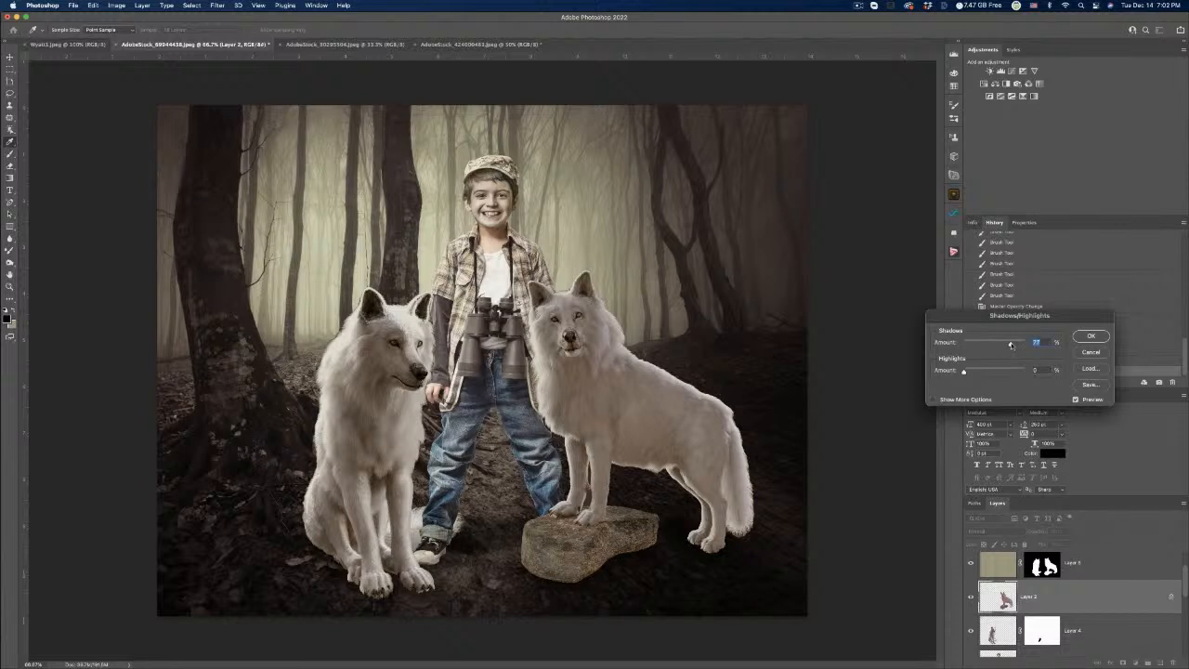
drag(1012, 345, 975, 371)
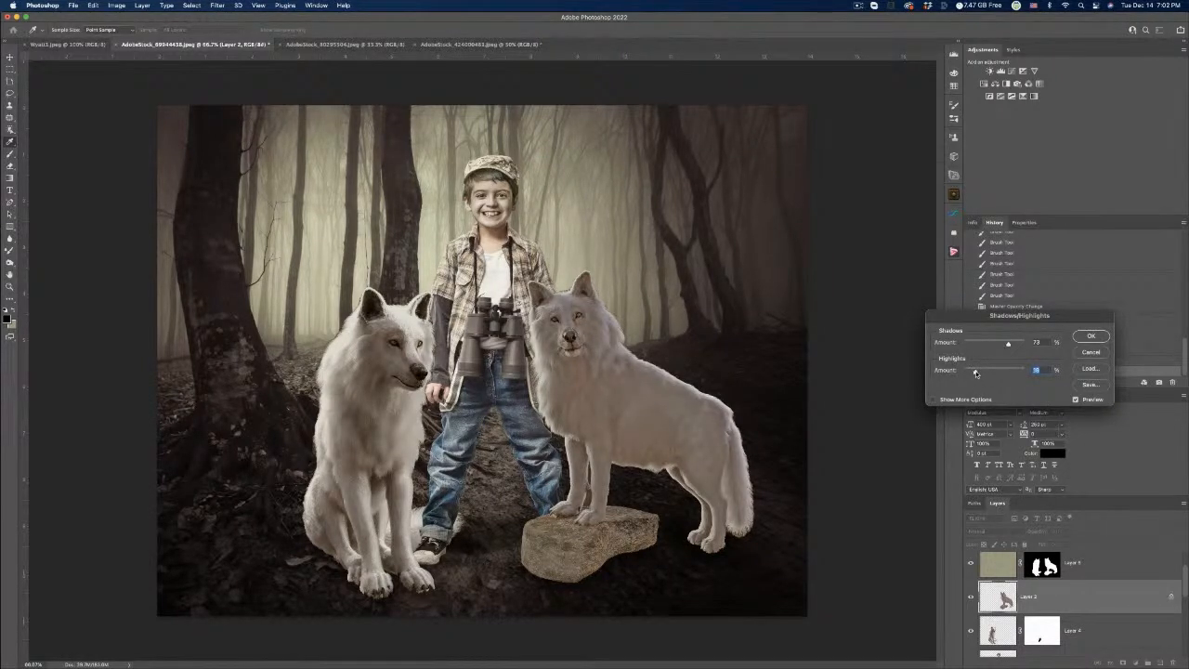
click(1075, 399)
click(1076, 400)
click(1075, 400)
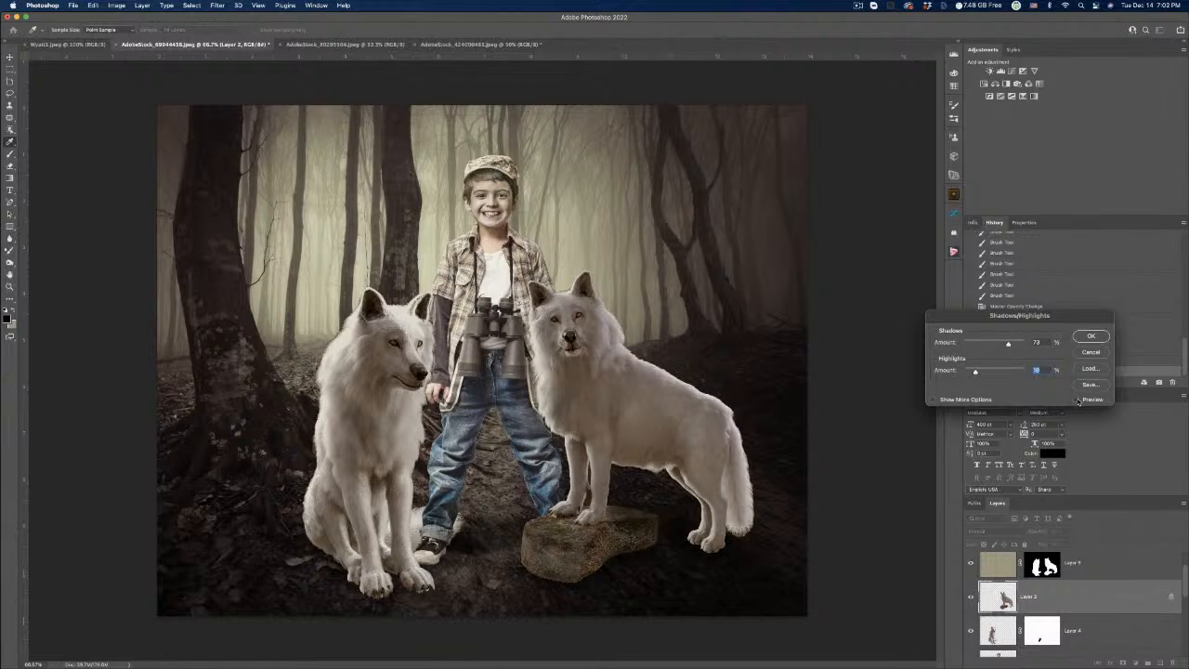
click(1075, 399)
click(1075, 399)
click(1075, 399)
Reduce the shadows amount to 49%, compare the preview and apply the Shadows/Highlights adjustment.
drag(1007, 345, 993, 345)
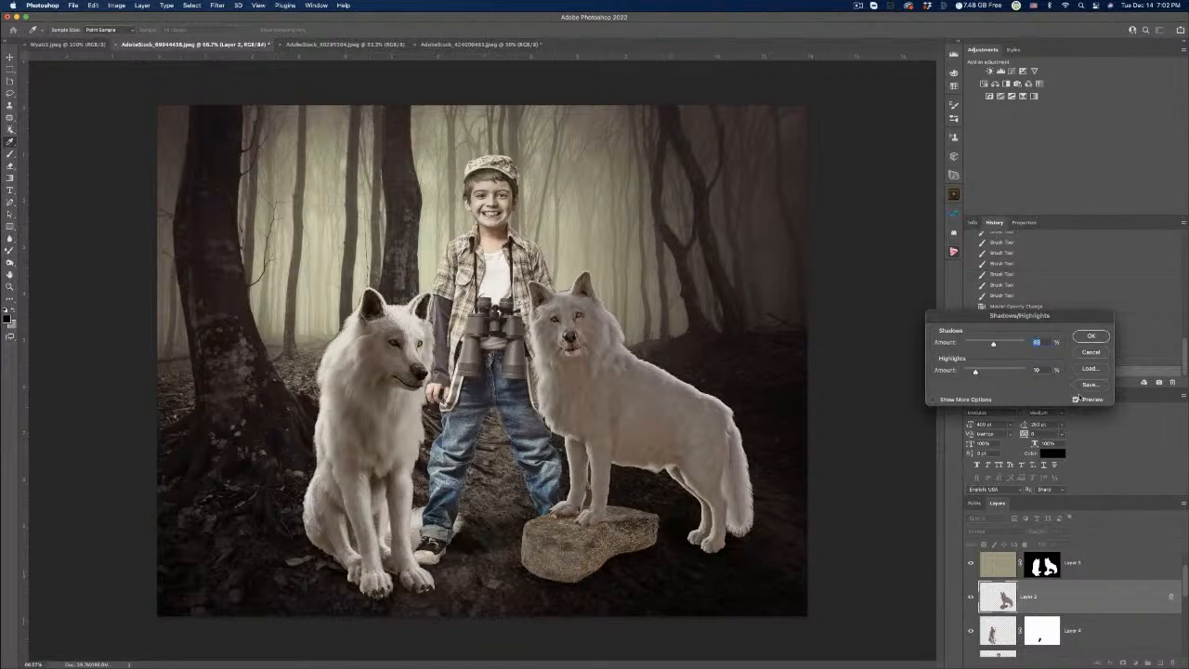
click(1075, 399)
click(1075, 399)
click(1075, 400)
click(1075, 399)
click(1091, 335)
Apply Shadows/Highlights to the seated wolf's layer with shadows at 49% and highlights at 19%.
click(991, 632)
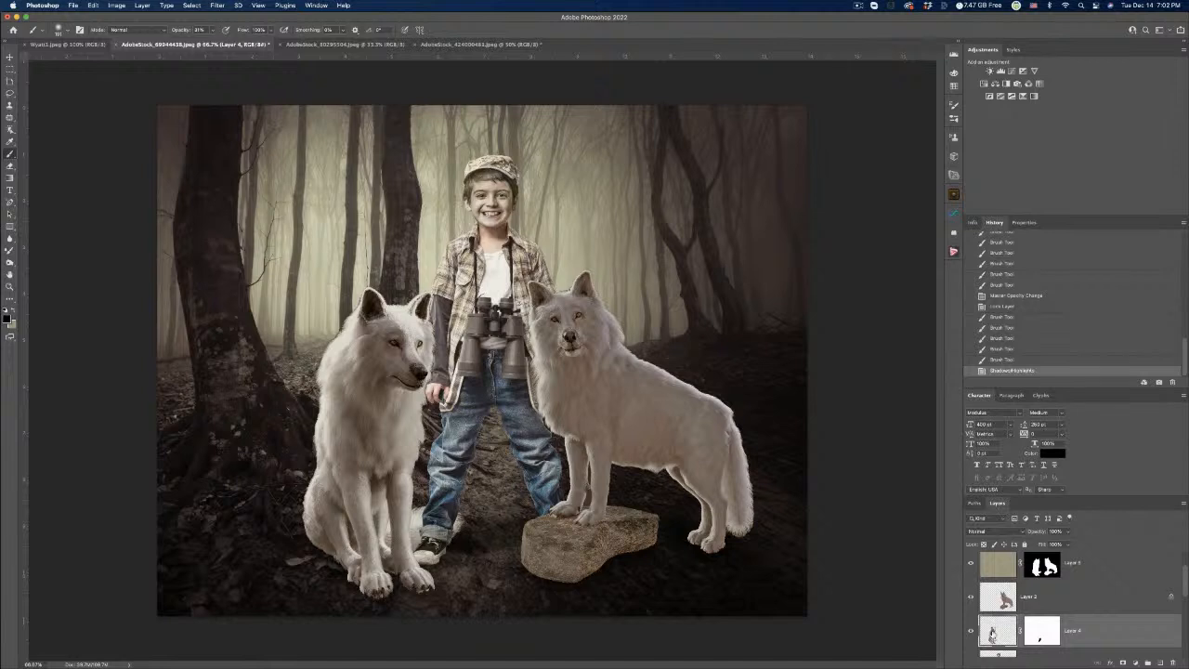
click(112, 7)
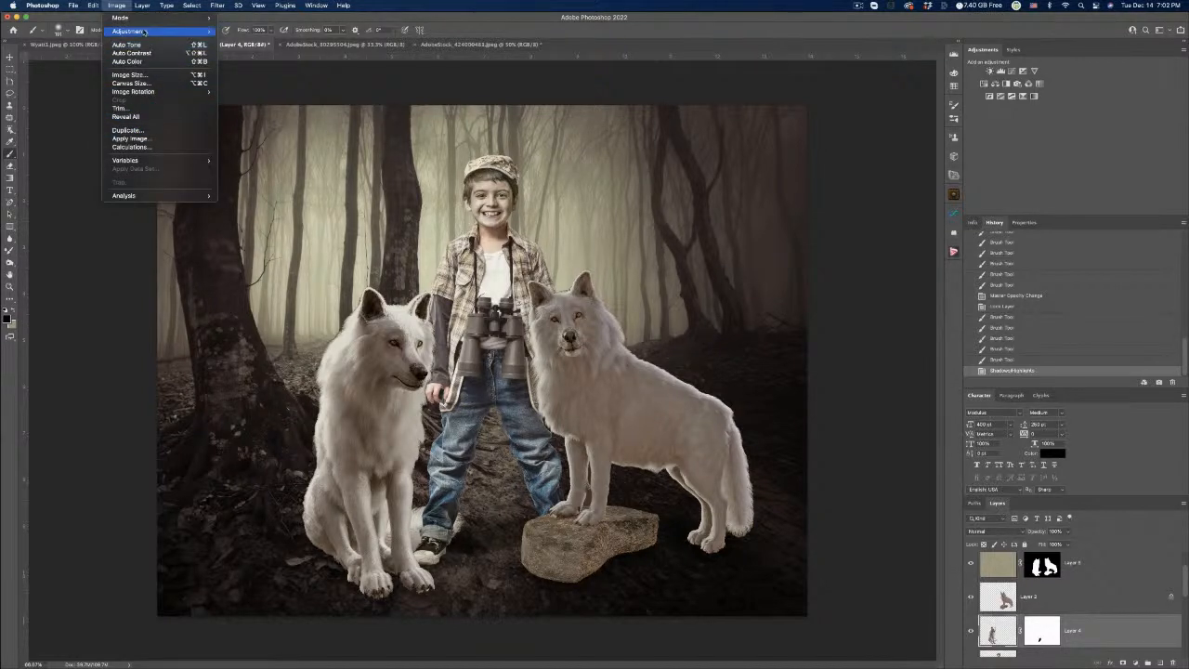
mouse_move(148, 32)
click(269, 183)
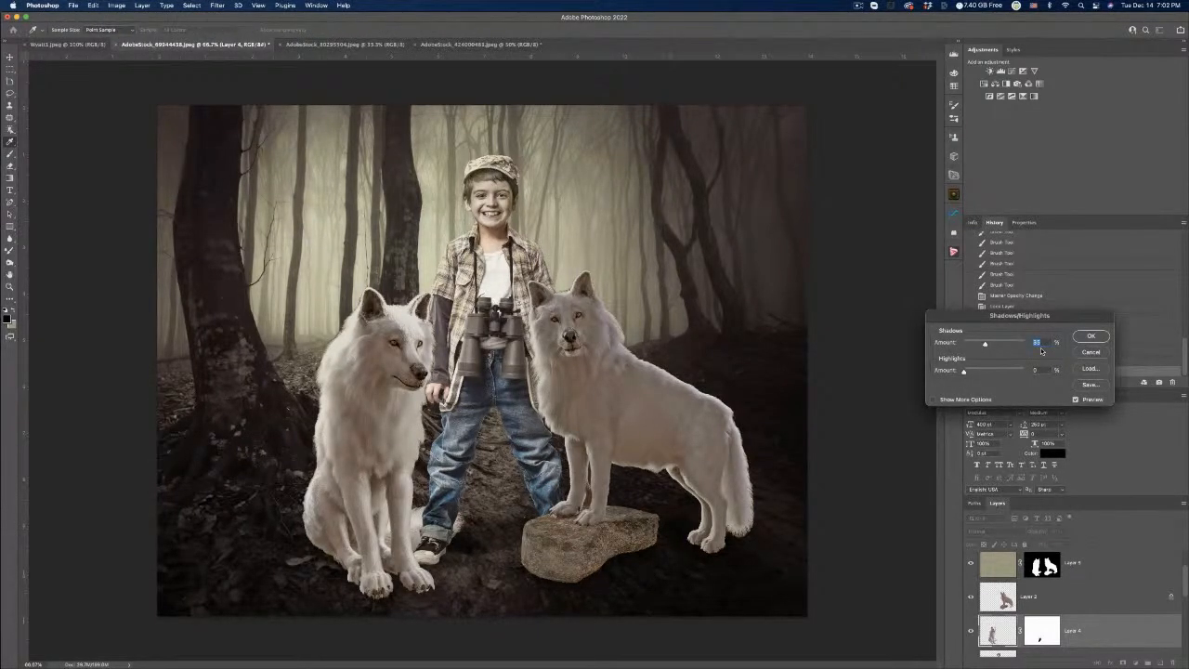
text(49)
key(Tab)
text(19)
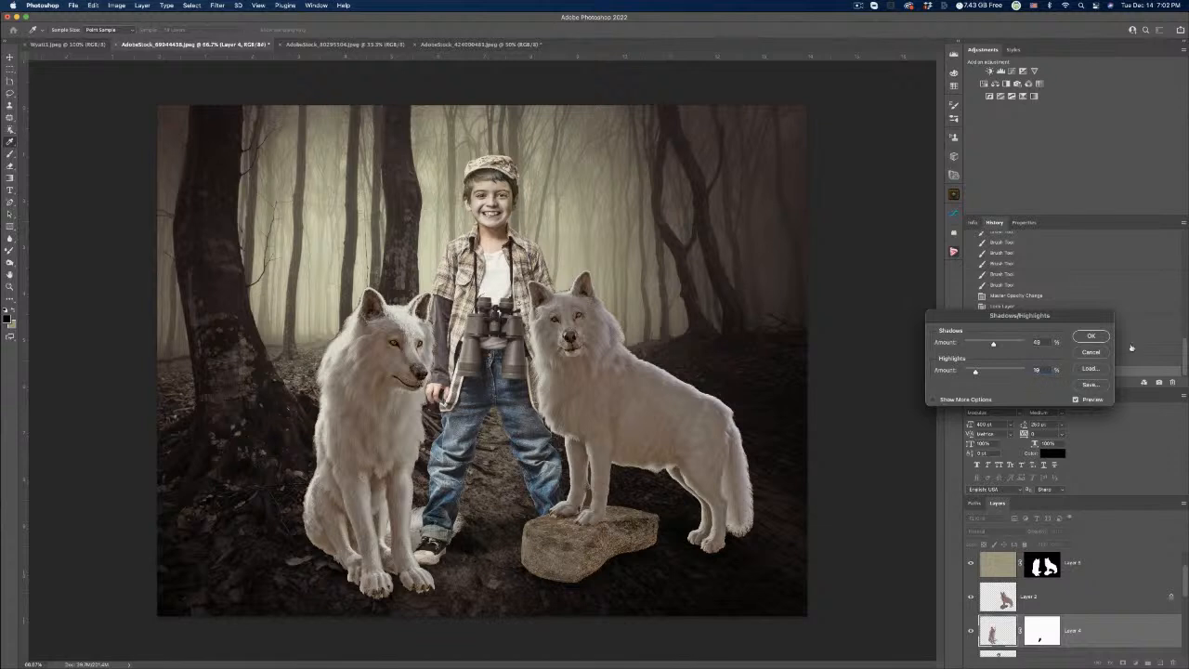
click(1103, 336)
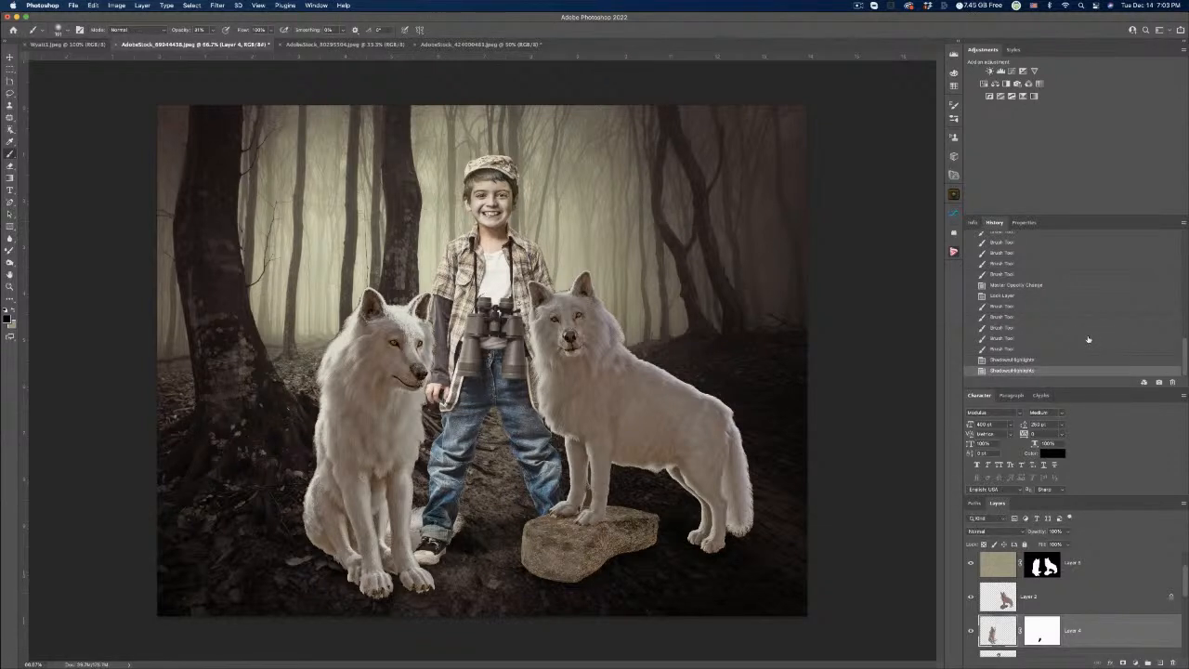
Adjust the midtones of the seated wolf's layer with Levels.
key(super+l)
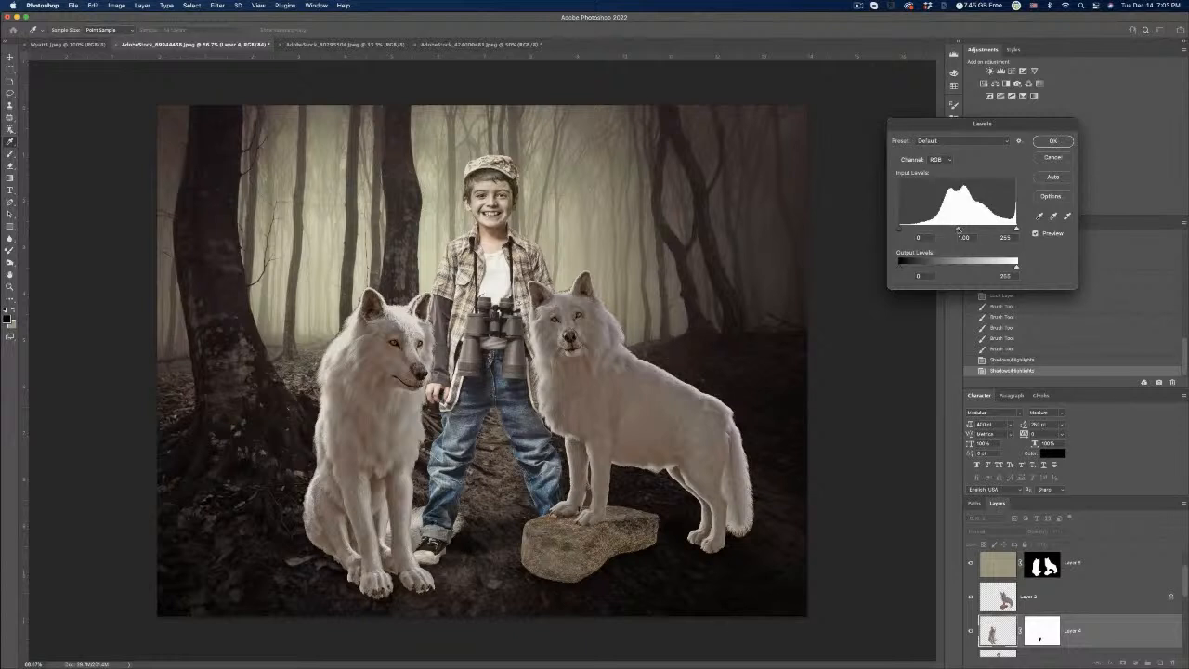
mouse_move(958, 230)
mouse_down()
mouse_move(911, 230)
mouse_move(957, 230)
mouse_up()
click(1052, 142)
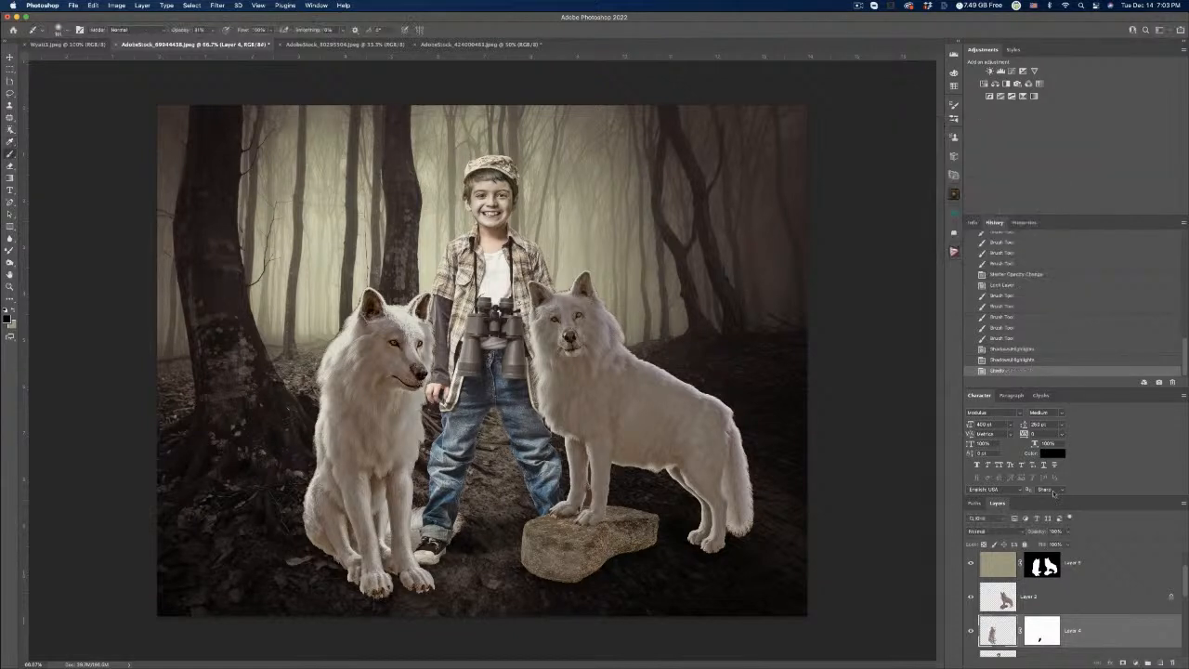
Brighten the midtones of the standing wolf and rock layer with Levels.
click(1005, 603)
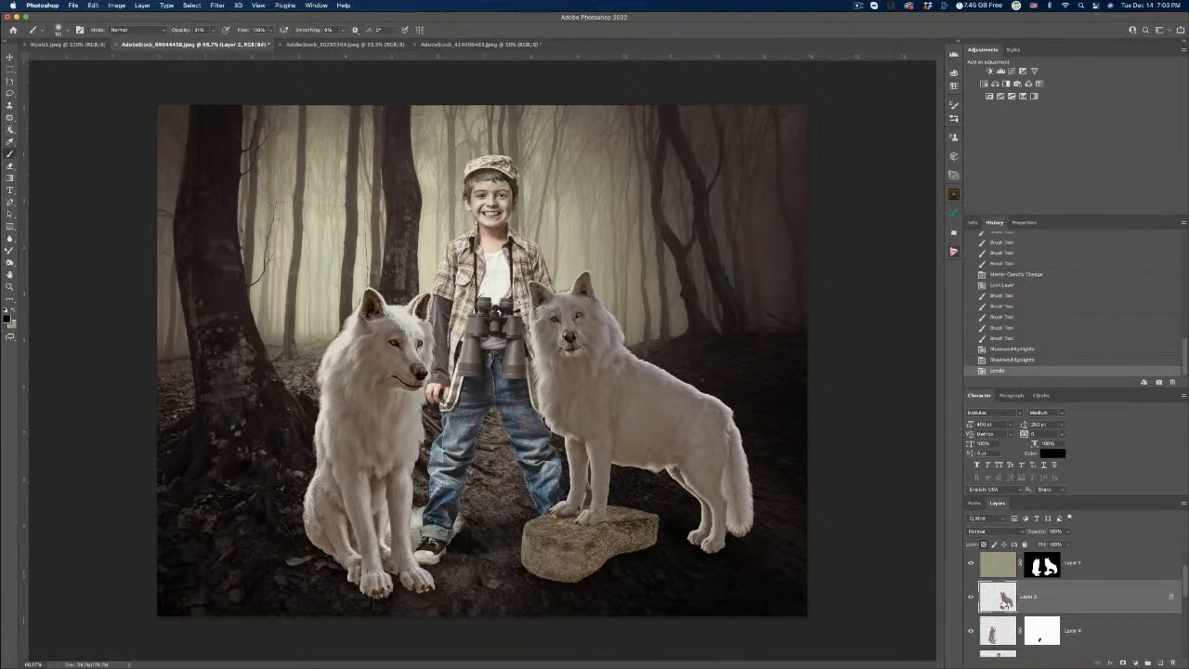
key(ctrl+l)
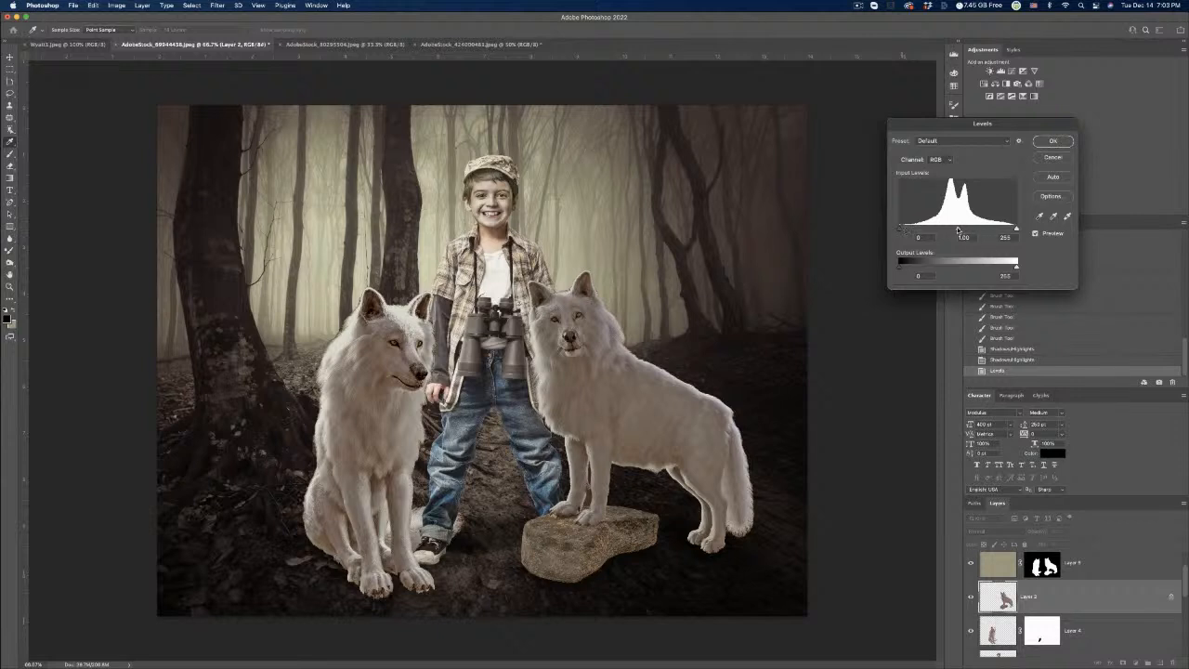
mouse_move(958, 229)
mouse_down()
mouse_move(904, 231)
mouse_move(948, 230)
mouse_up()
click(1052, 141)
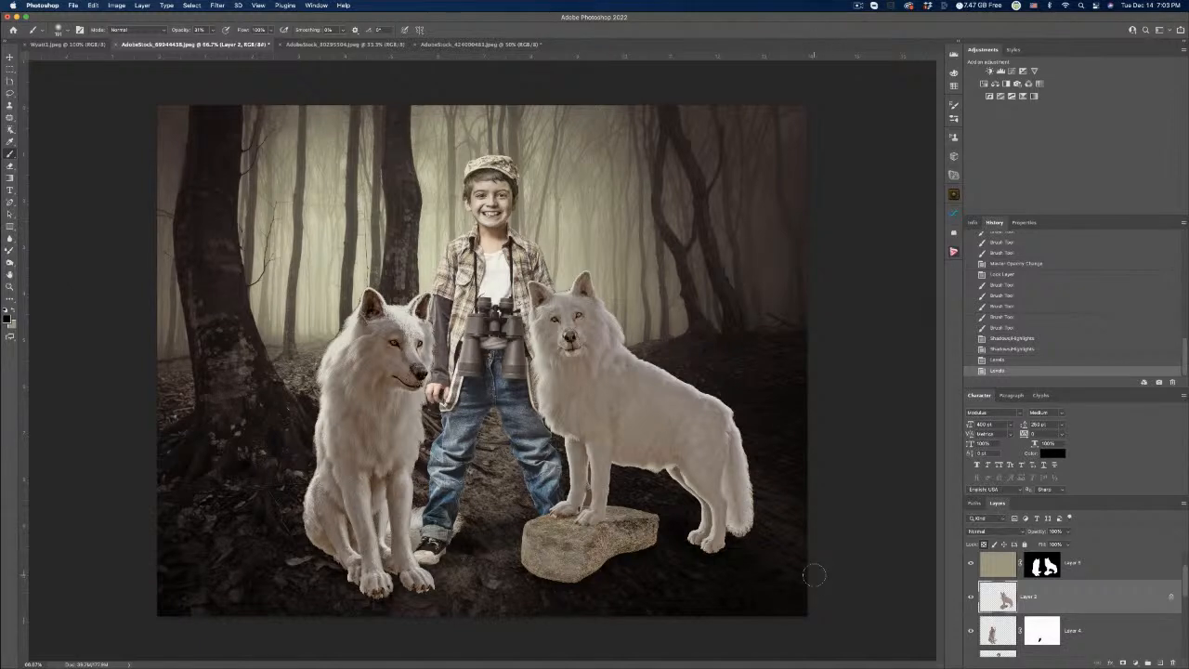
Slightly darken the midtones of the standing wolf and rock layer with Levels.
key(super+l)
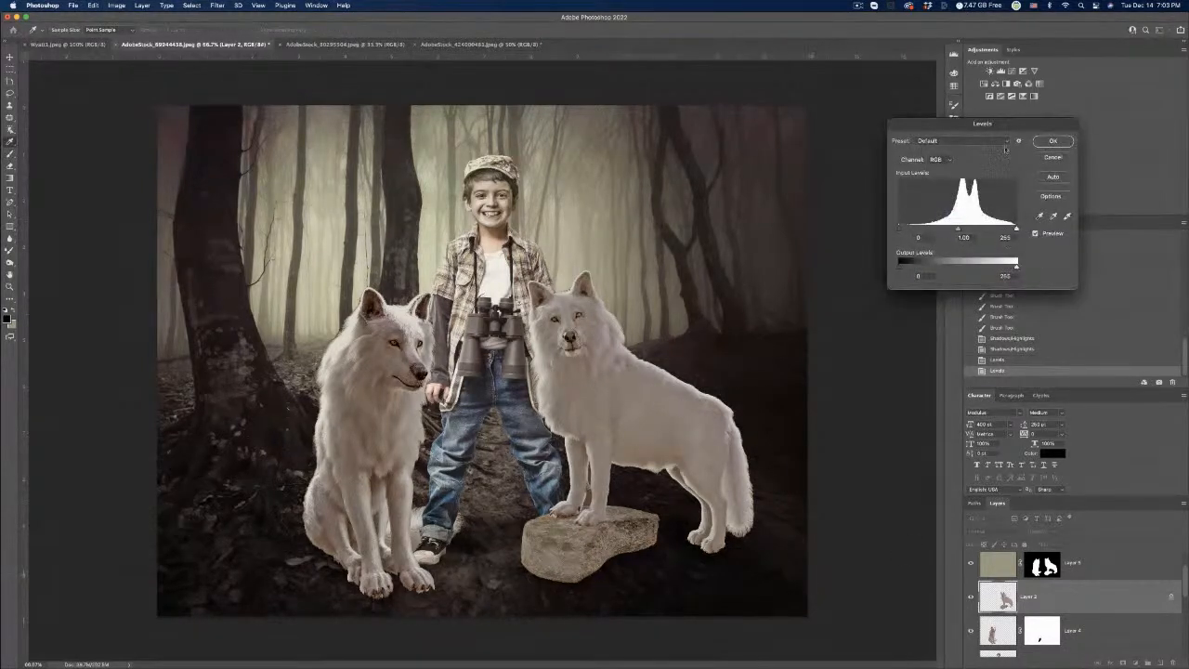
drag(958, 229, 963, 230)
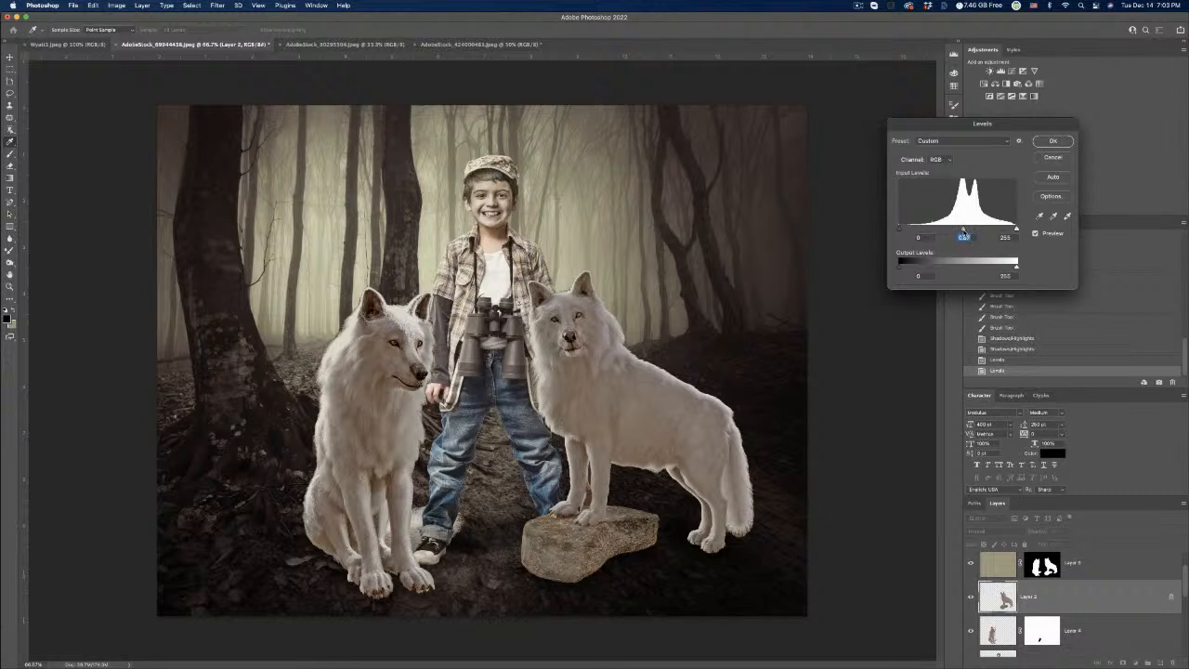
click(1053, 143)
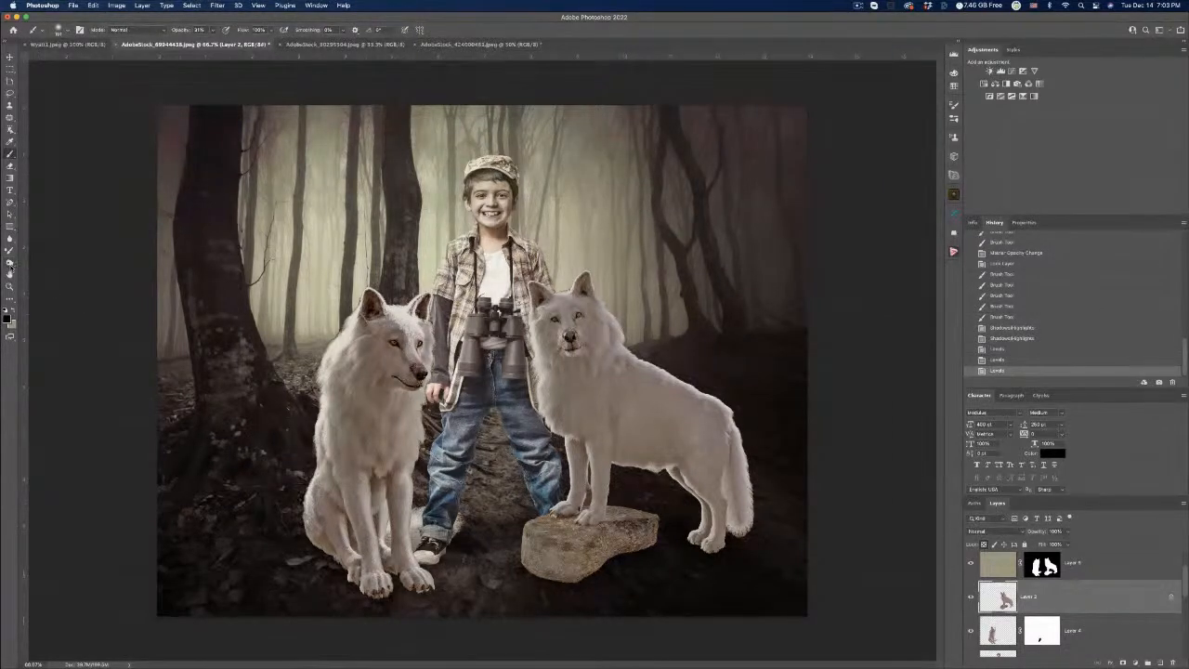
Darken the rock under the standing wolf's front paws using the Burn tool with an enlarged soft brush.
click(9, 264)
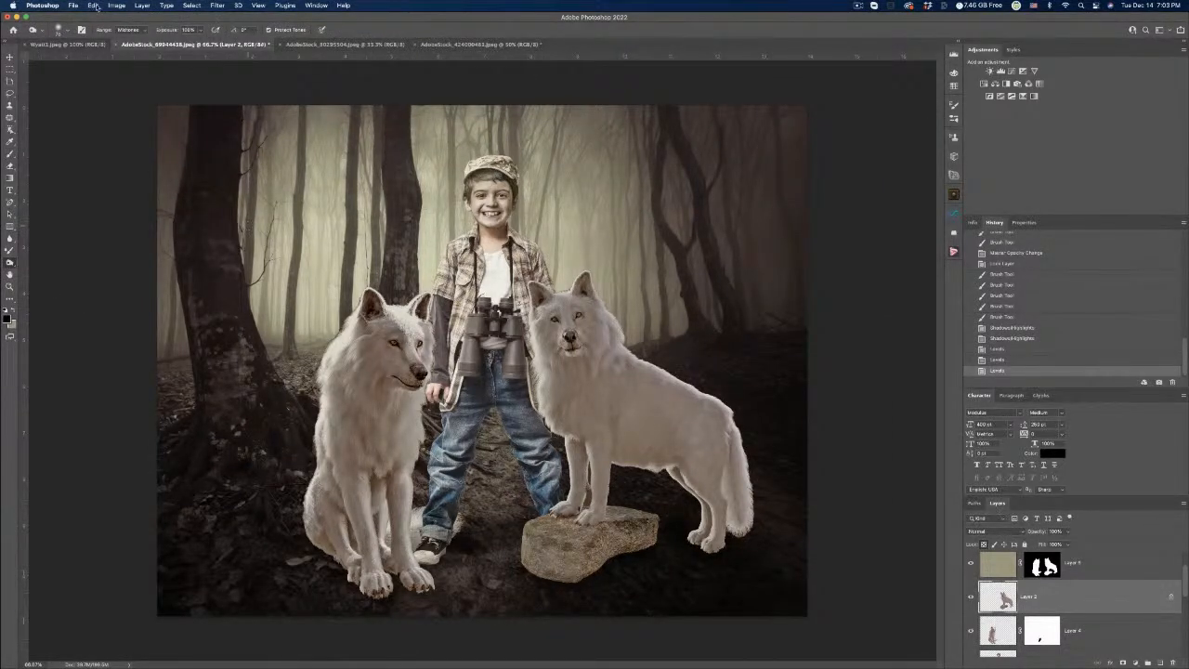
click(60, 29)
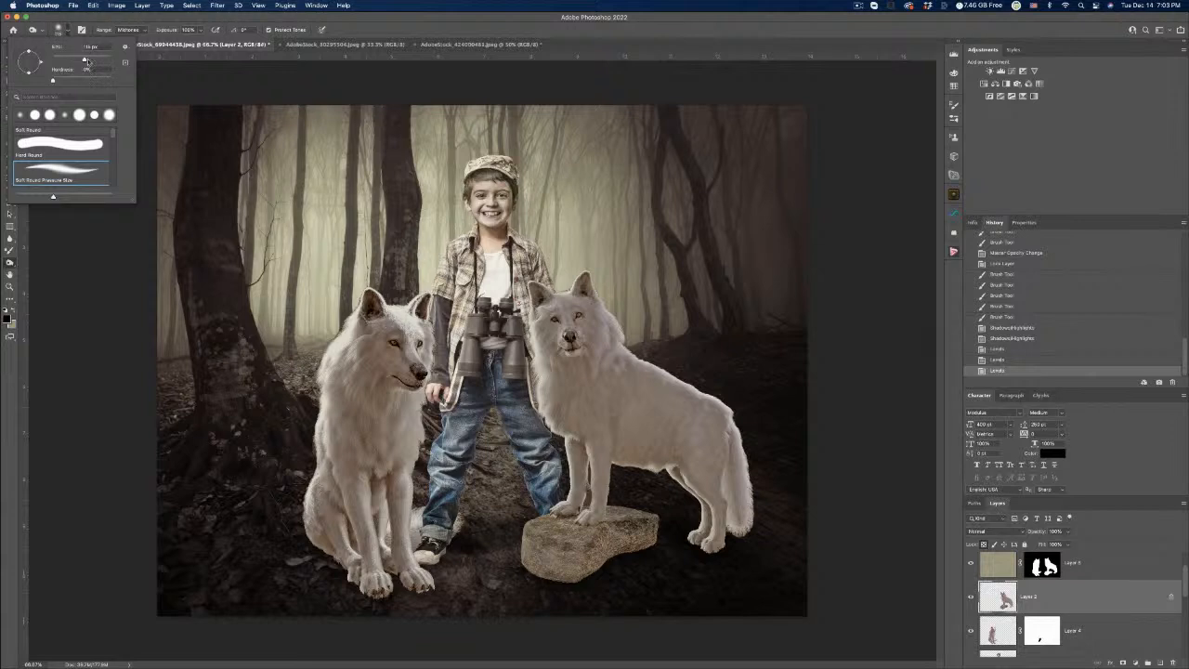
drag(88, 61, 90, 62)
key(Return)
mouse_move(530, 531)
mouse_down()
mouse_move(525, 558)
mouse_move(573, 573)
mouse_move(555, 557)
mouse_move(565, 529)
mouse_move(565, 548)
mouse_move(646, 531)
mouse_move(585, 562)
mouse_move(650, 543)
mouse_move(642, 518)
mouse_move(613, 507)
mouse_move(532, 533)
mouse_move(583, 554)
mouse_move(531, 571)
mouse_move(576, 580)
mouse_move(661, 531)
mouse_up()
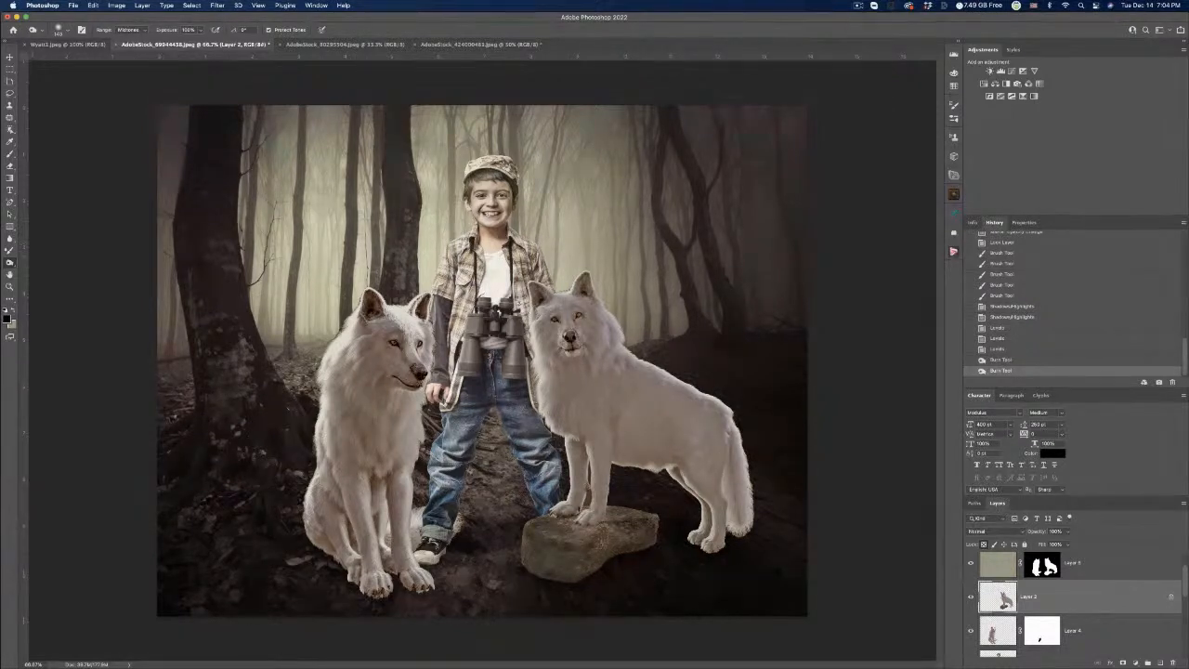
Lighten the standing wolf's chest and body using the Dodge tool with an enlarged soft brush on midtones.
click(9, 263)
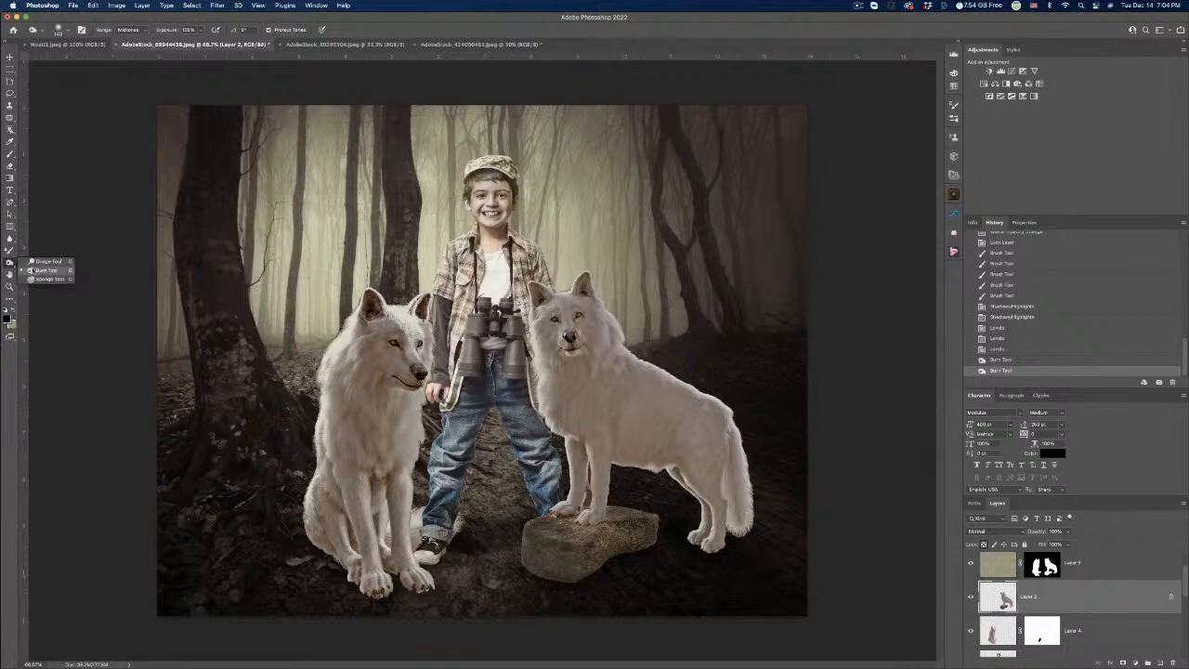
click(48, 262)
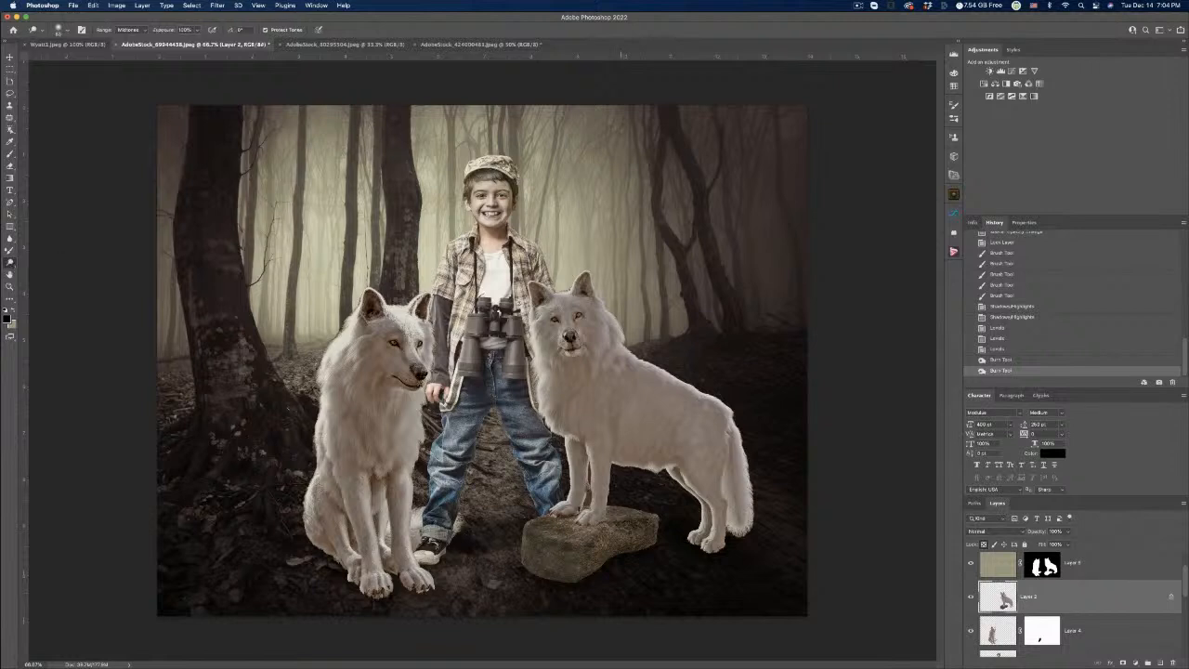
click(63, 31)
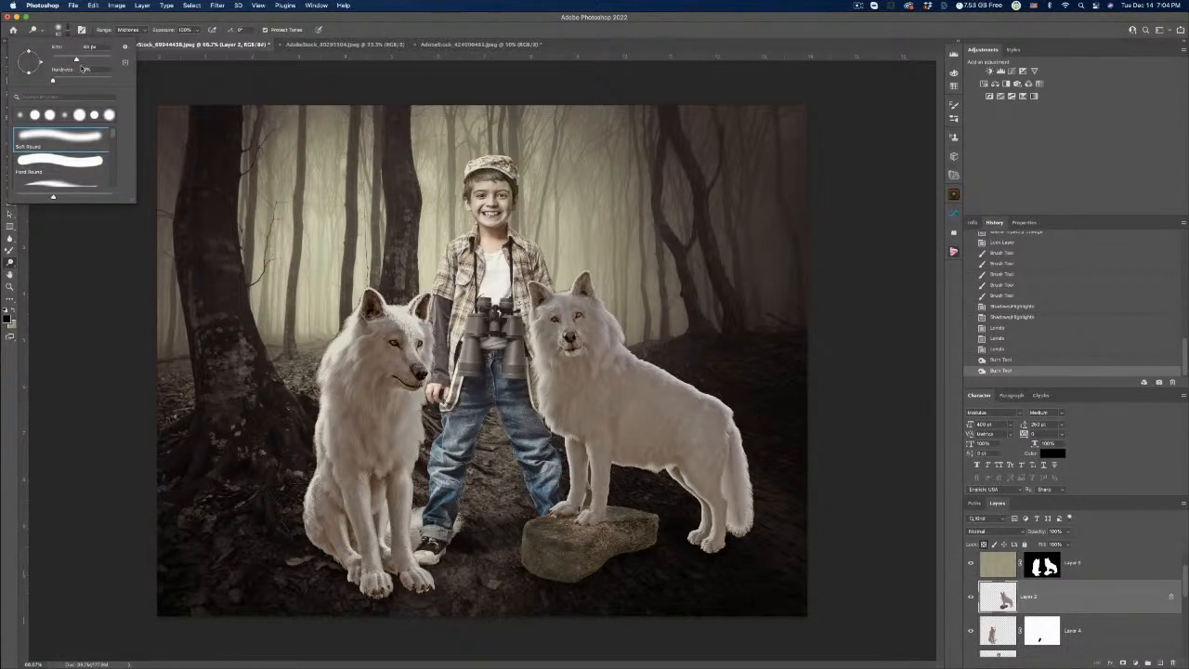
drag(76, 59, 87, 60)
key(Return)
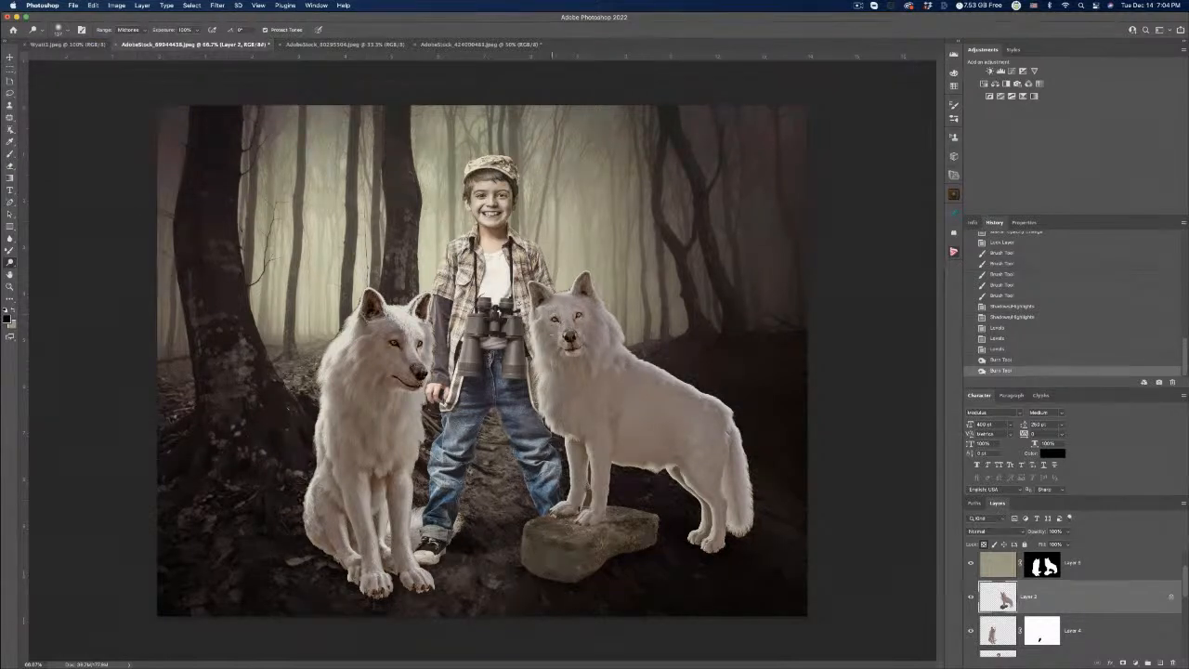
drag(574, 399, 655, 406)
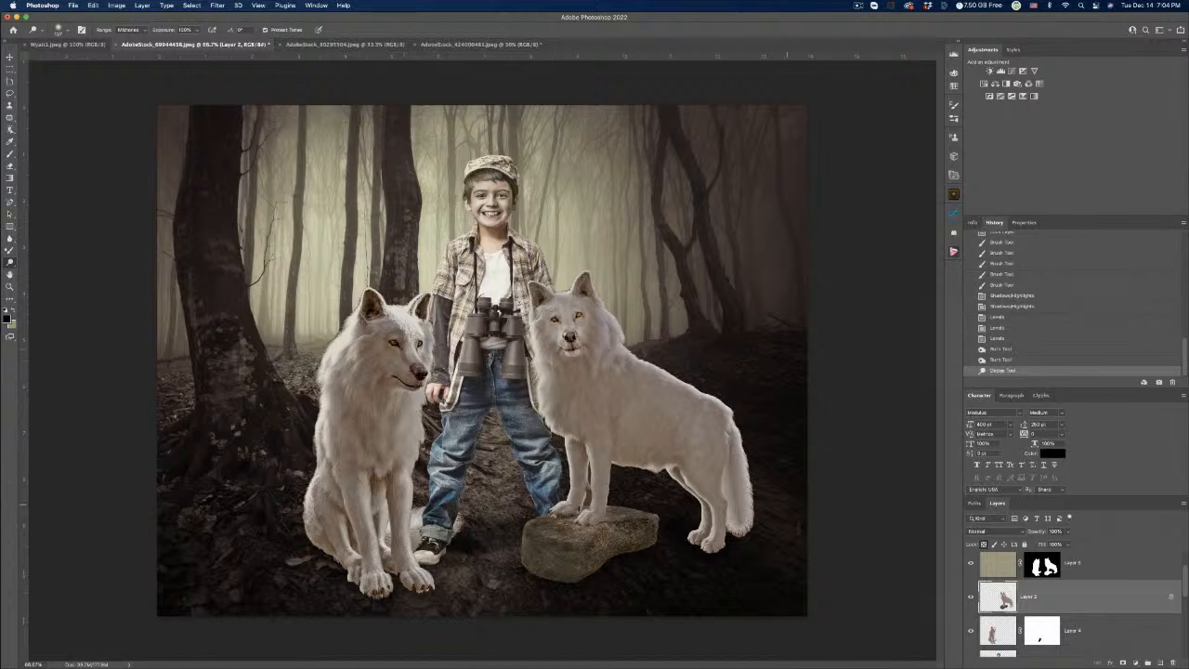
Dodge the seated wolf's face on its own layer and undo the last stroke, keeping the range at Midtones.
click(991, 629)
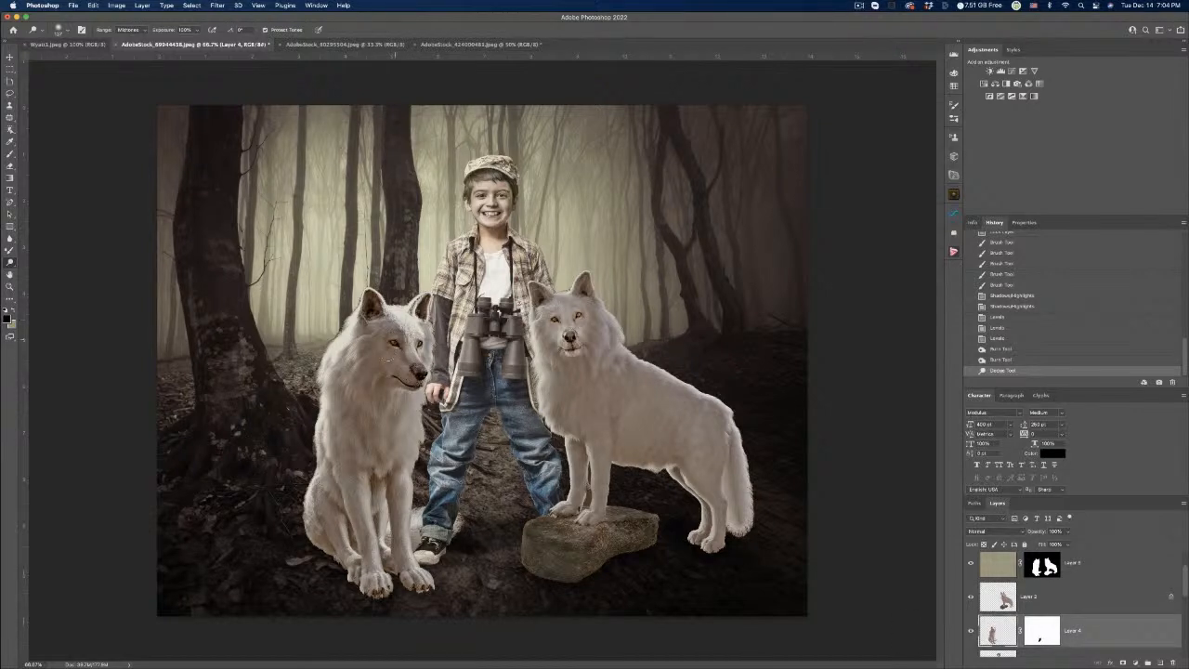
mouse_move(388, 344)
mouse_down()
mouse_move(414, 368)
mouse_move(416, 348)
mouse_move(386, 351)
mouse_move(415, 376)
mouse_move(381, 366)
mouse_up()
key(super+z)
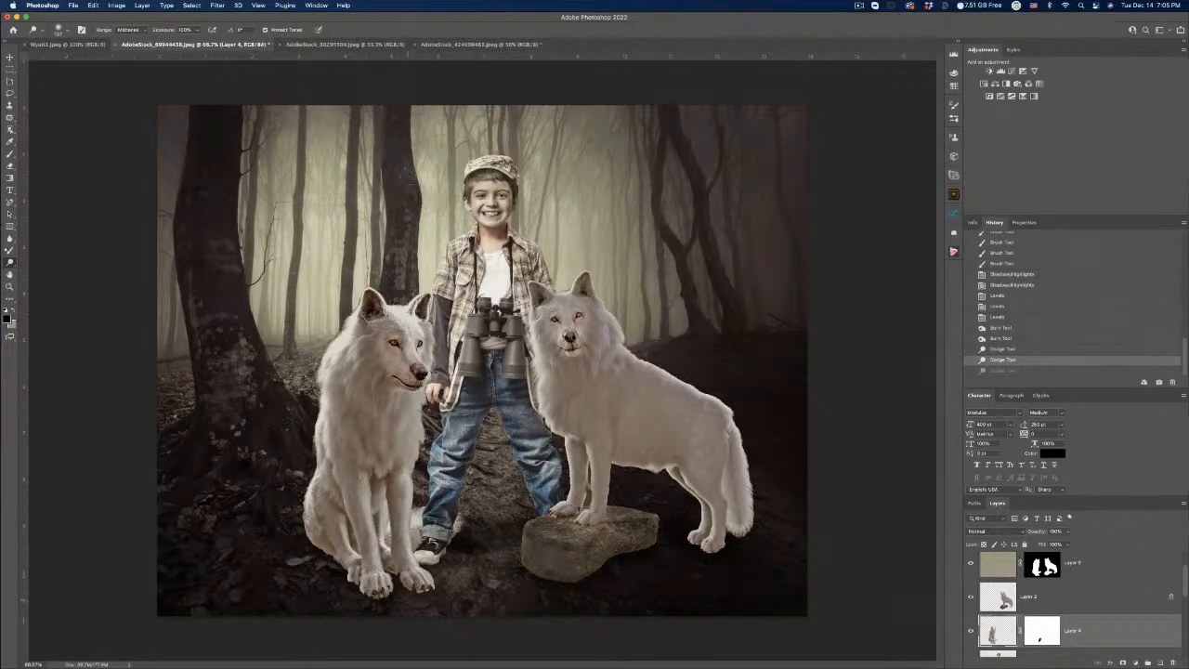
click(141, 31)
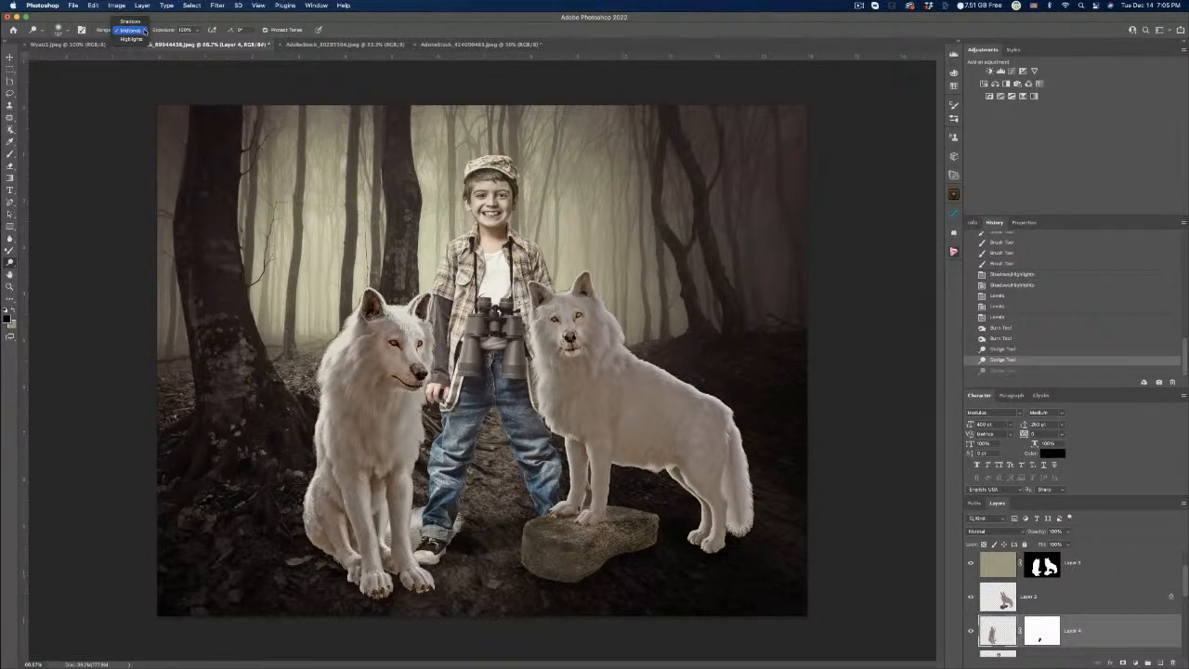
click(144, 30)
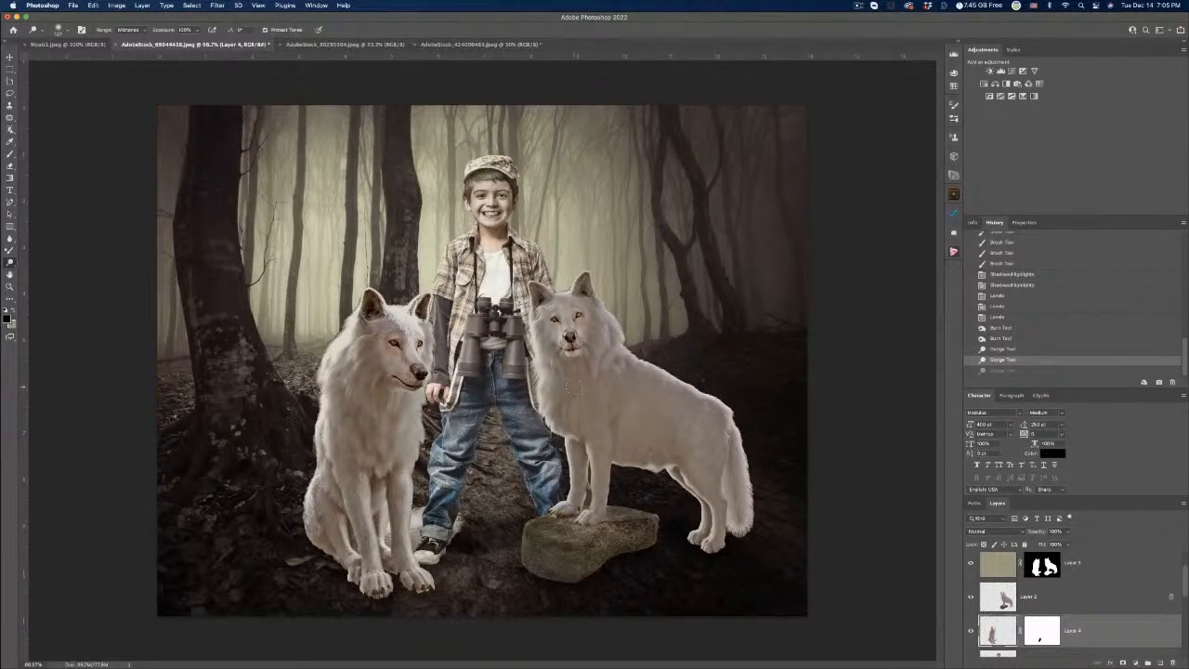
Save the composite to the Desktop in Photoshop format, named with the boy's first name plus _2021, with Maximize Compatibility on.
click(72, 5)
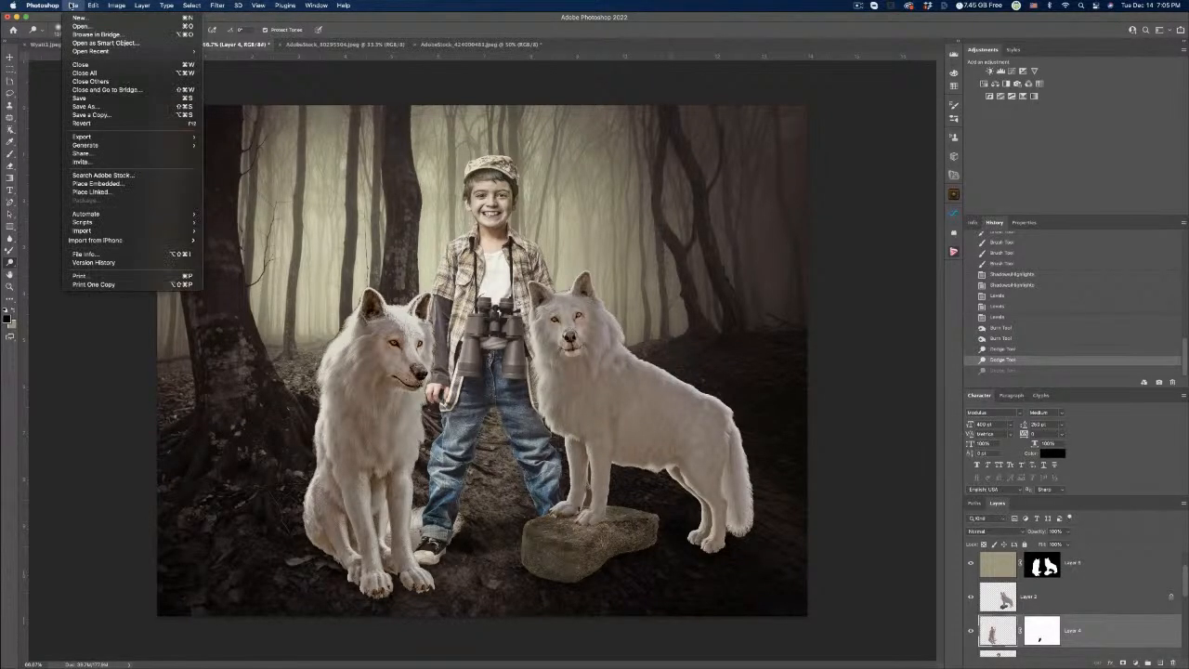
click(79, 105)
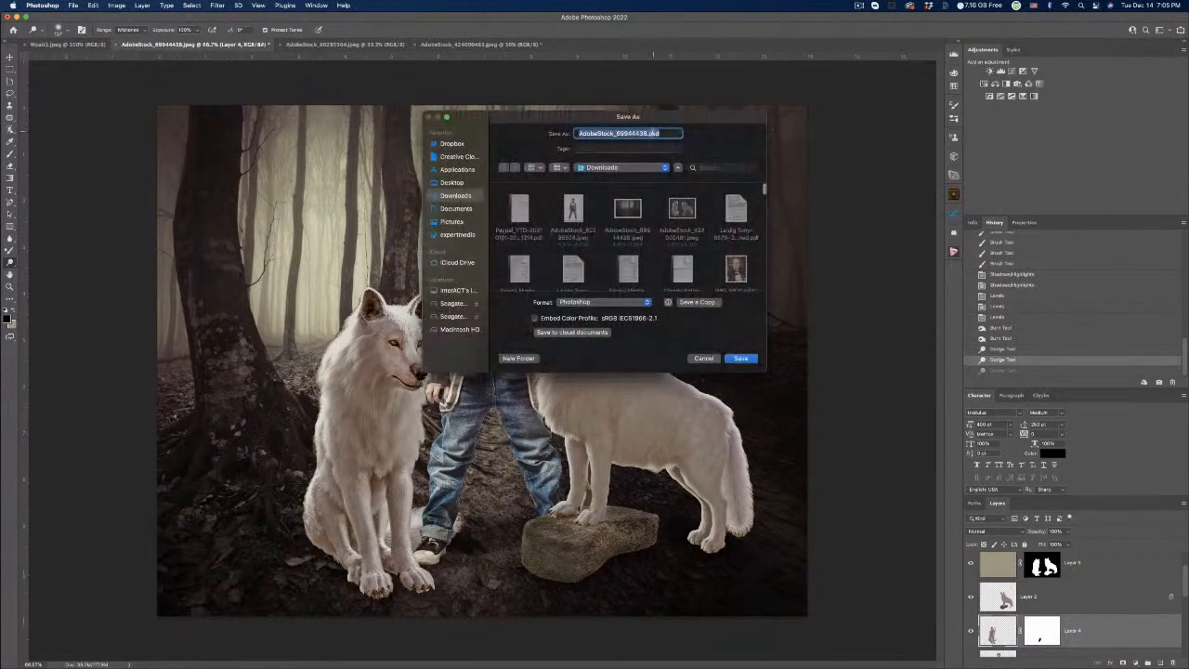
click(648, 135)
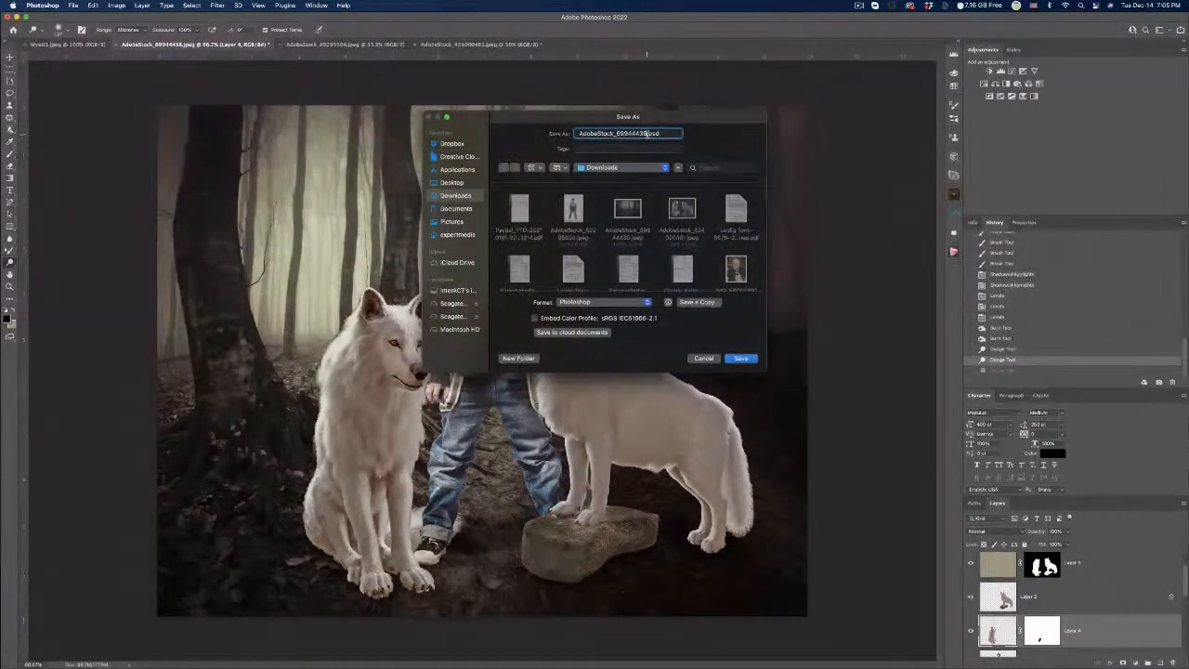
double_click(649, 135)
text(Wyatt_2021)
click(451, 182)
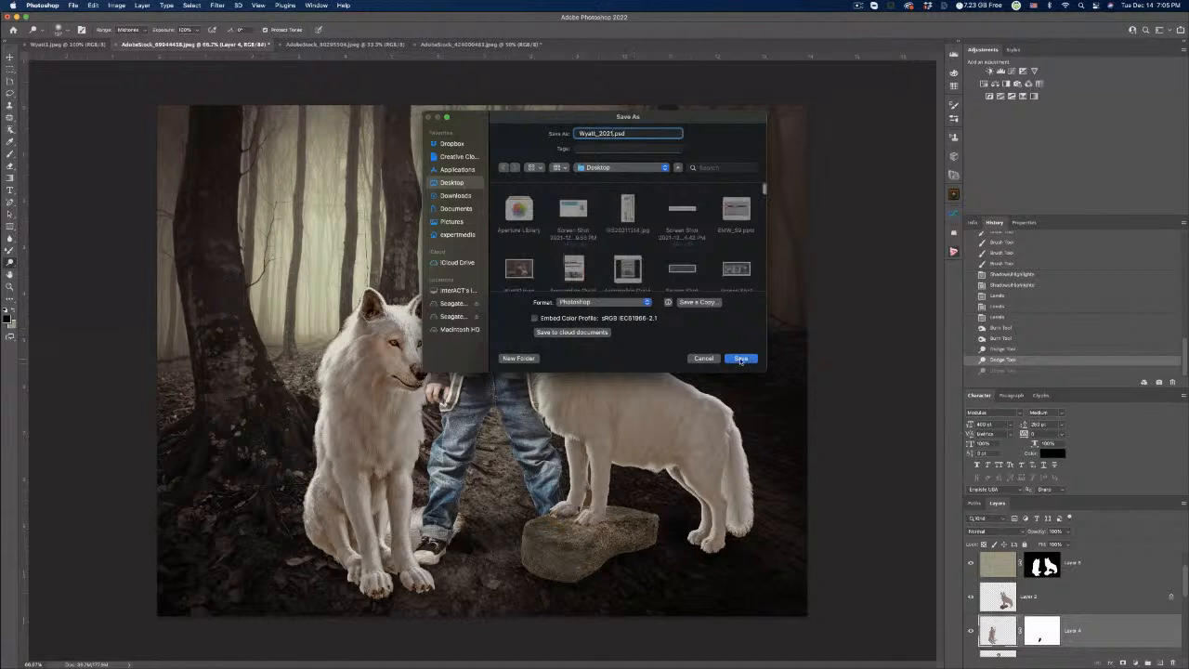
click(741, 359)
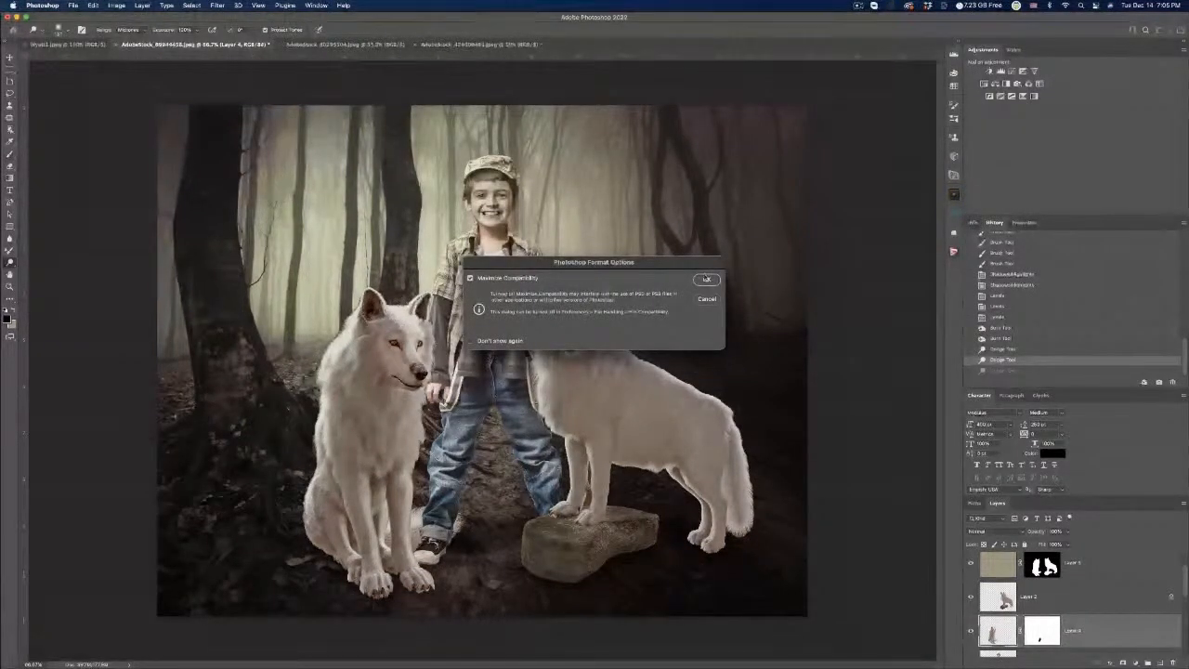
click(708, 279)
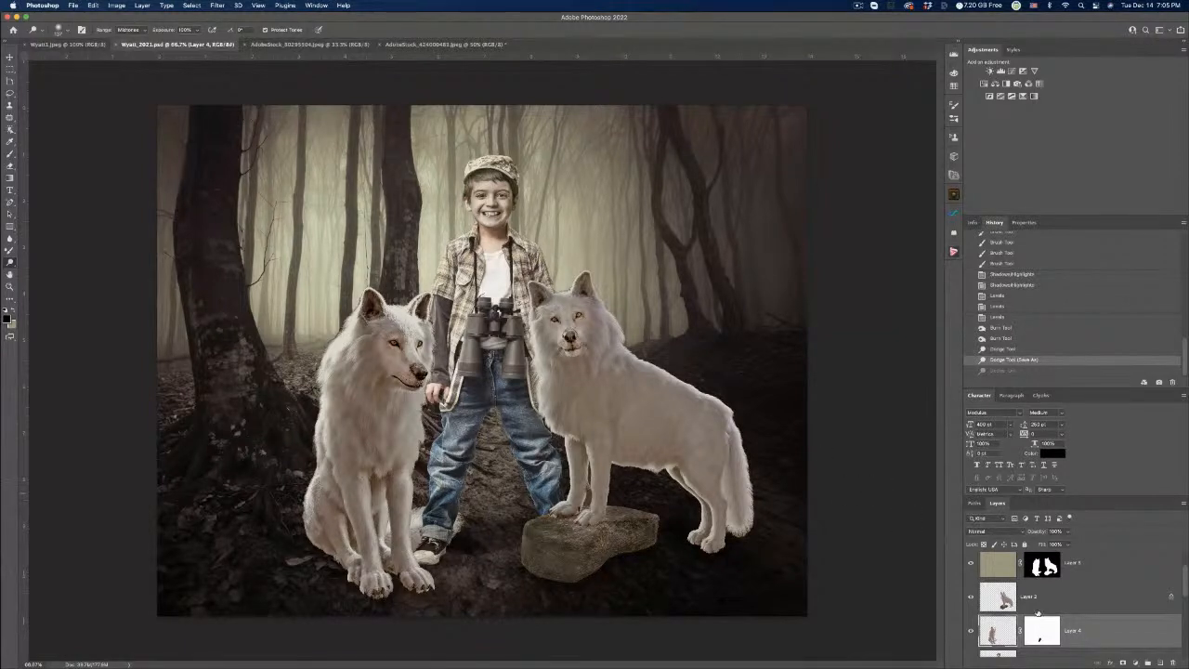
Select the boy's layer and sample the skin tone of his neck as the foreground colour.
scroll(1052, 620, up, 2)
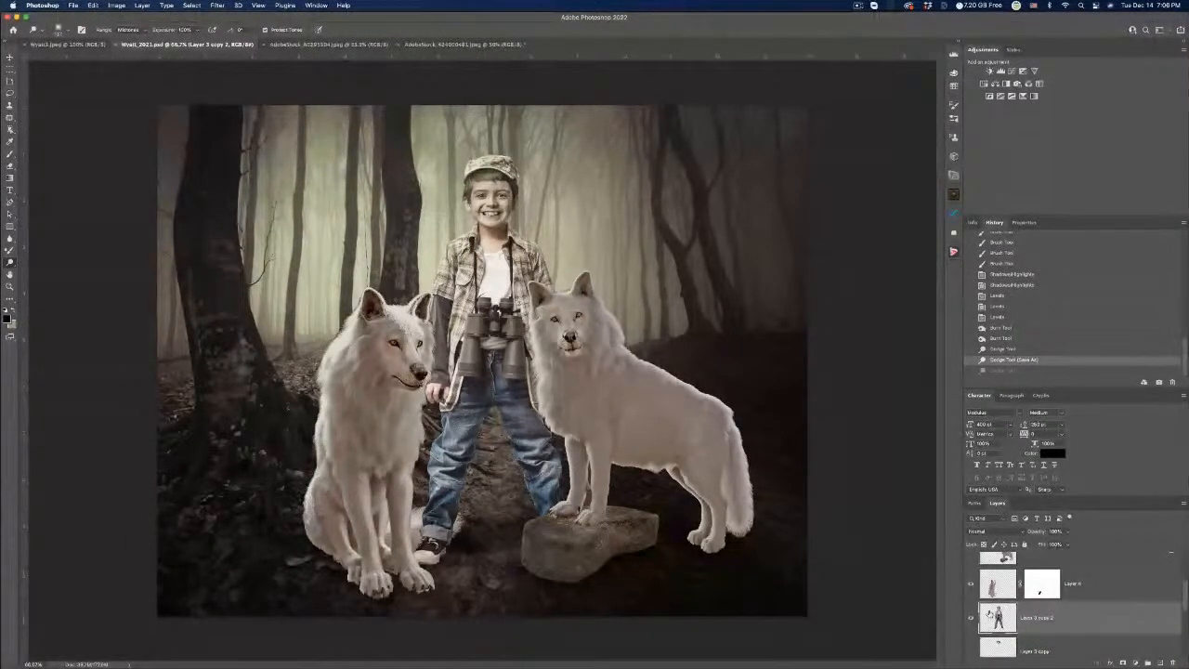
key(super+plus)
key(super+plus)
key(super+plus)
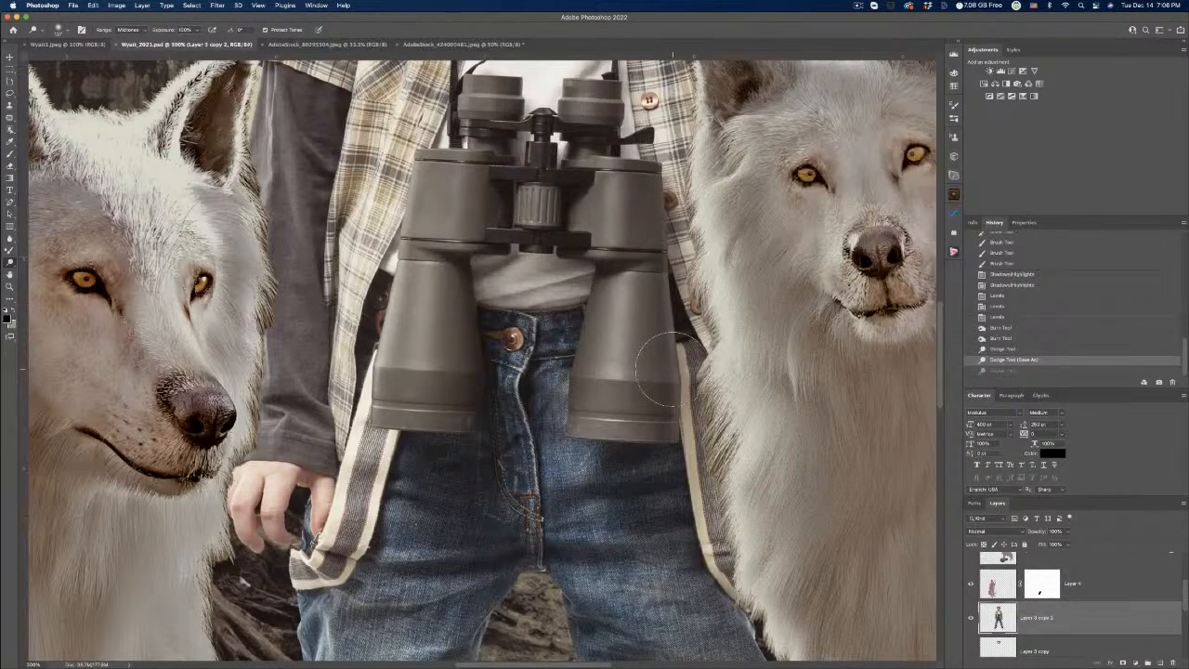
scroll(662, 369, up, 10)
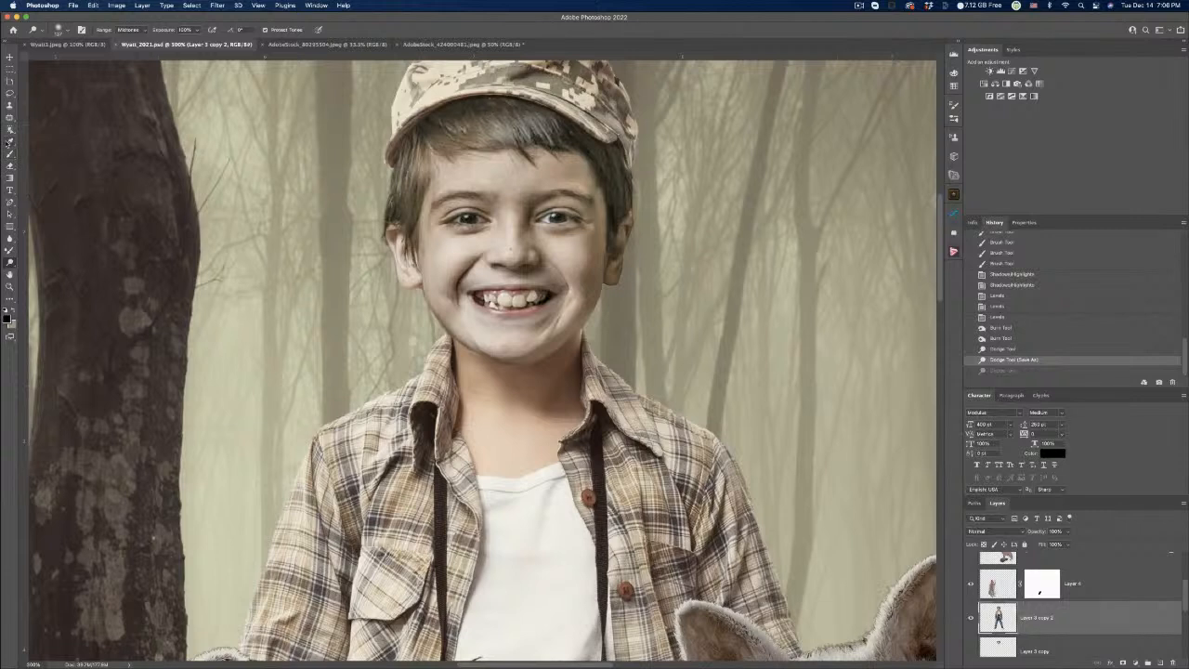
click(10, 141)
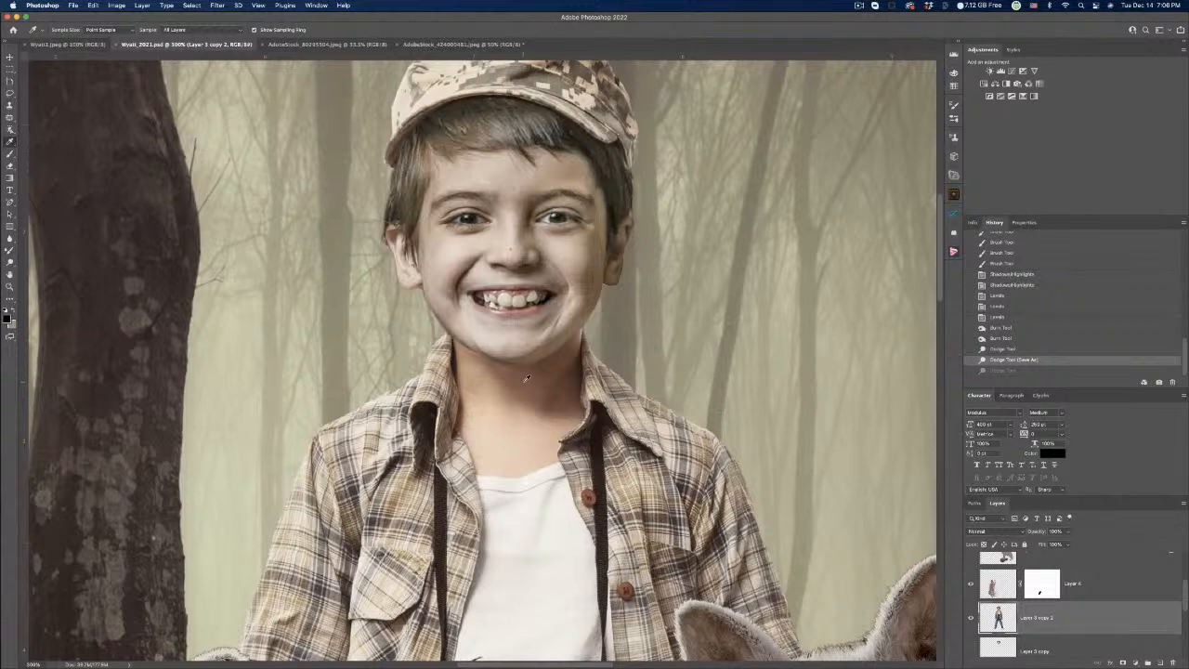
click(526, 376)
Create a new layer above the boy and set the brush to Color mode at 100% opacity with a smaller size.
key(super+shift+alt+n)
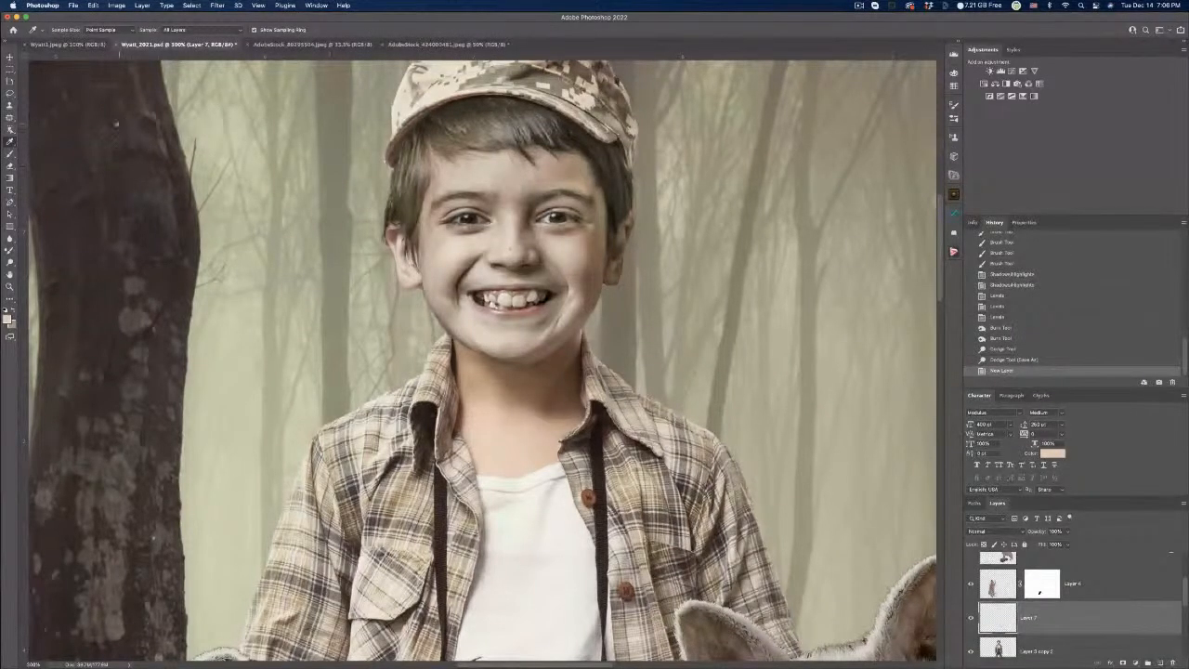
click(9, 154)
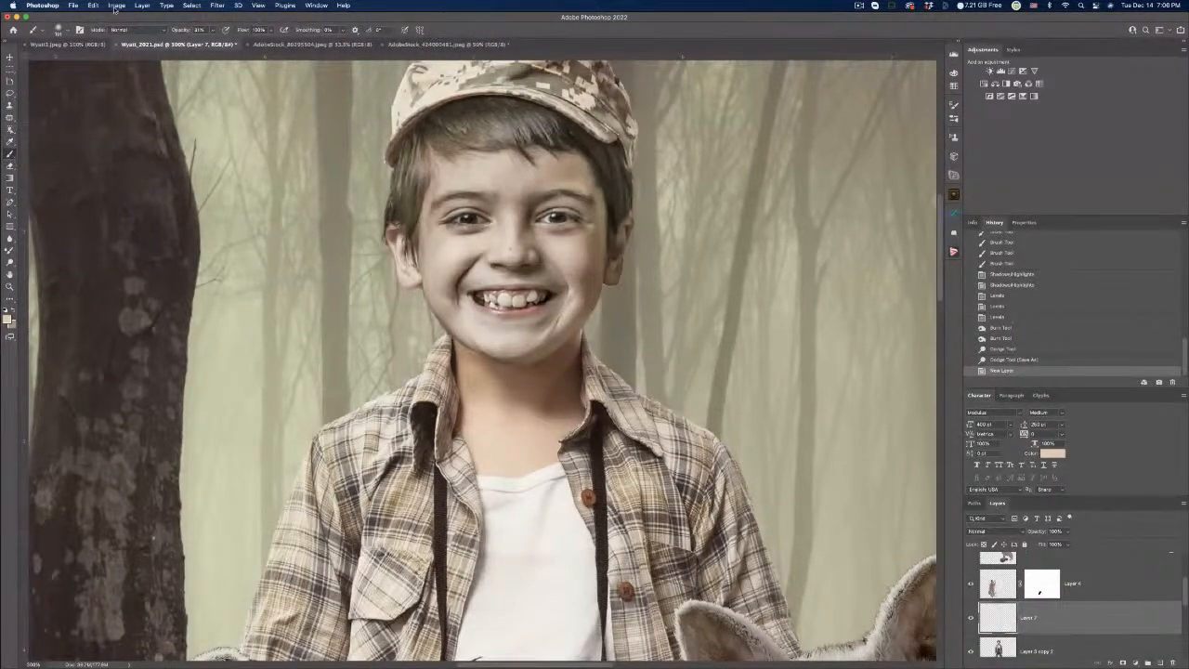
click(161, 32)
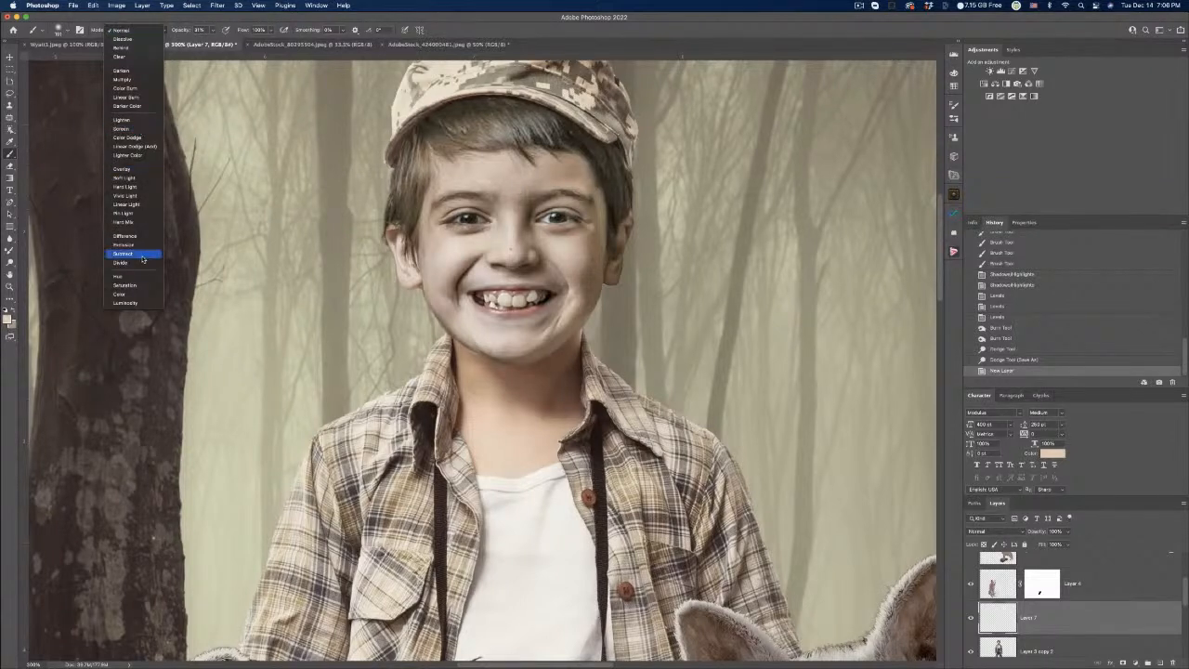
click(129, 294)
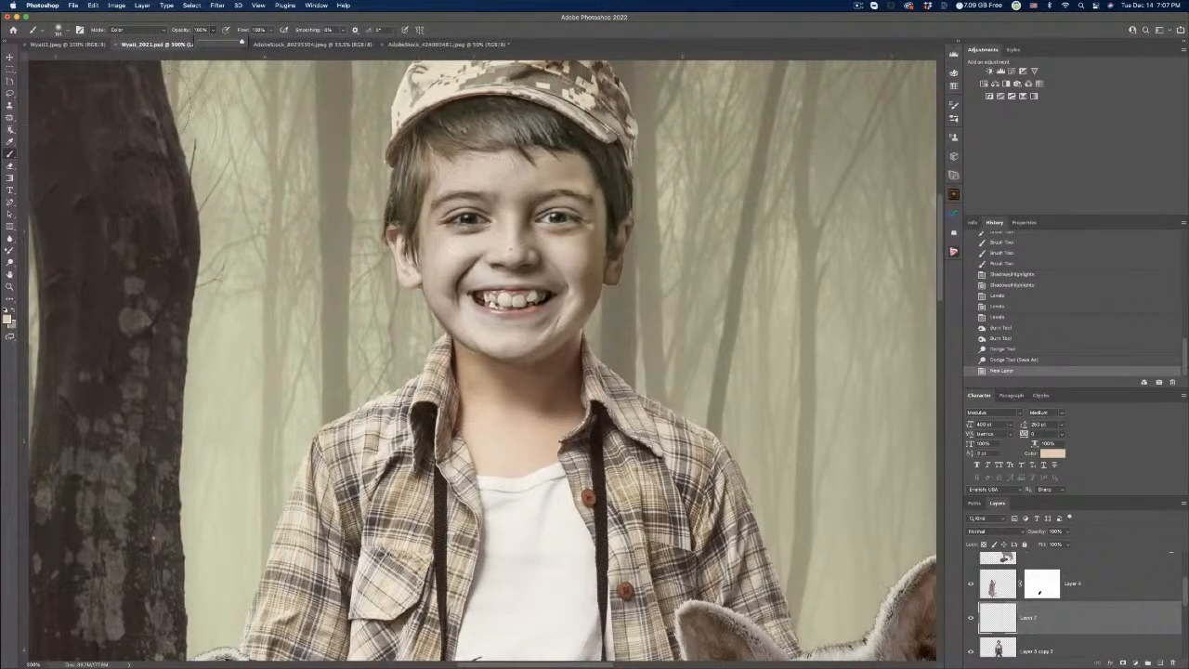
click(67, 30)
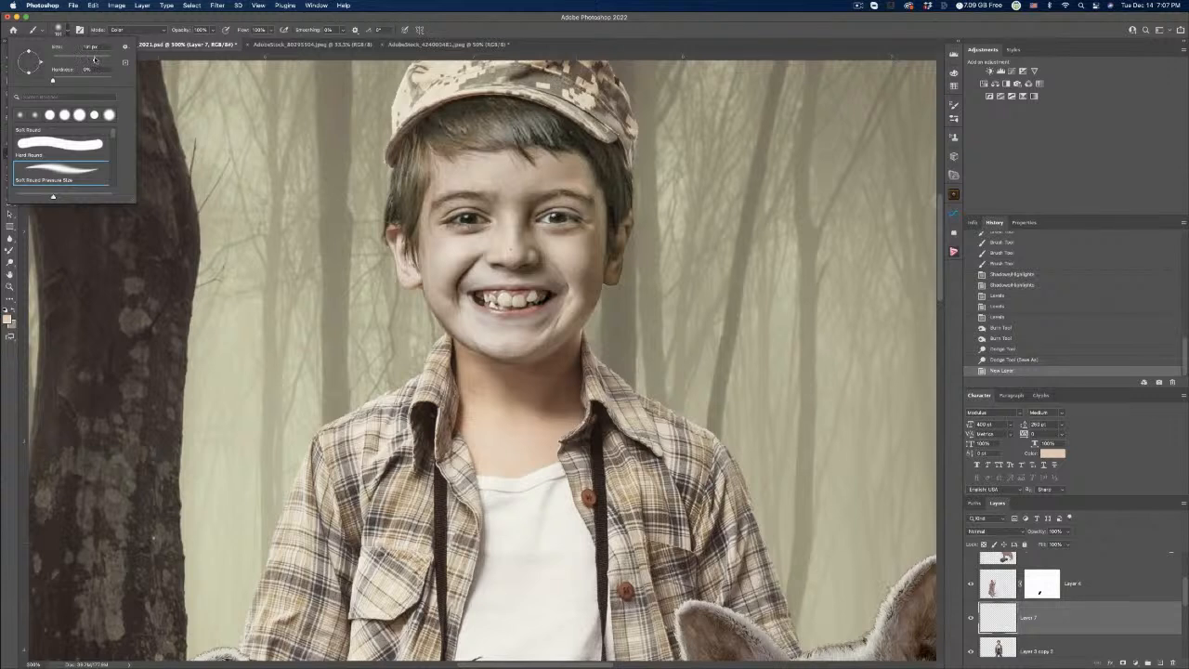
drag(94, 60, 84, 60)
Try painting the sampled skin tone over the boy's face on the new layer, preview Color blending, and delete the layer.
mouse_move(581, 191)
mouse_down()
mouse_move(565, 179)
mouse_move(495, 183)
mouse_move(427, 205)
mouse_move(476, 305)
mouse_move(461, 334)
mouse_move(478, 339)
mouse_move(464, 302)
mouse_move(478, 333)
mouse_move(528, 336)
mouse_move(557, 316)
mouse_move(604, 239)
mouse_move(576, 214)
mouse_move(548, 250)
mouse_move(609, 256)
mouse_move(562, 269)
mouse_up()
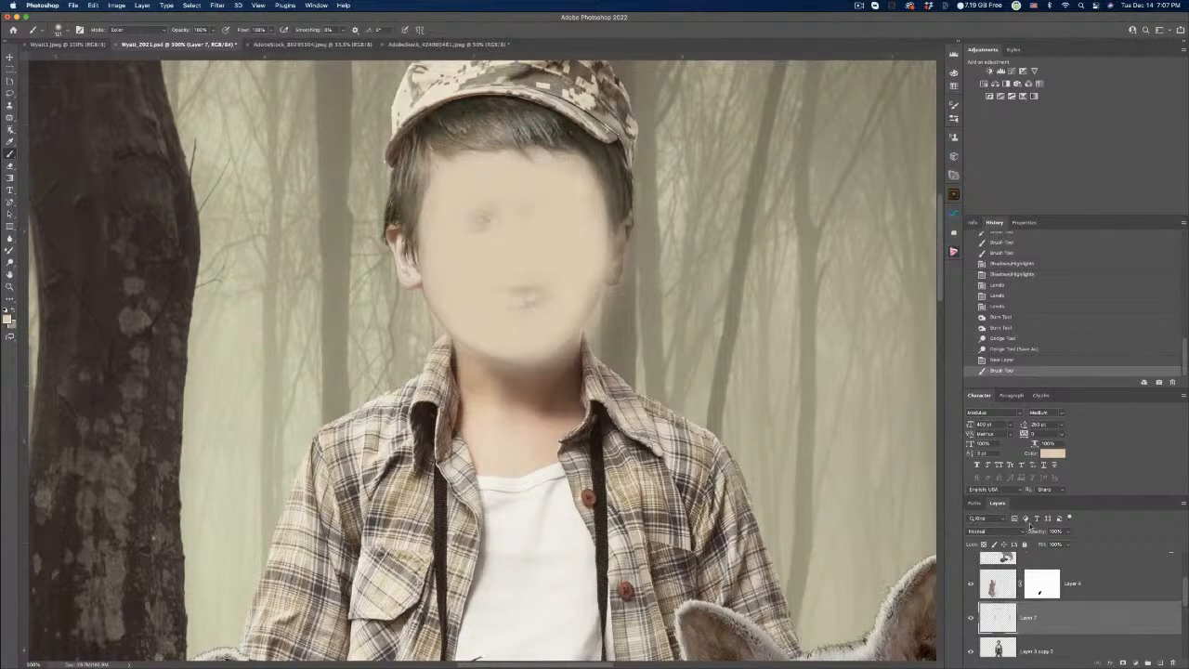
click(1021, 531)
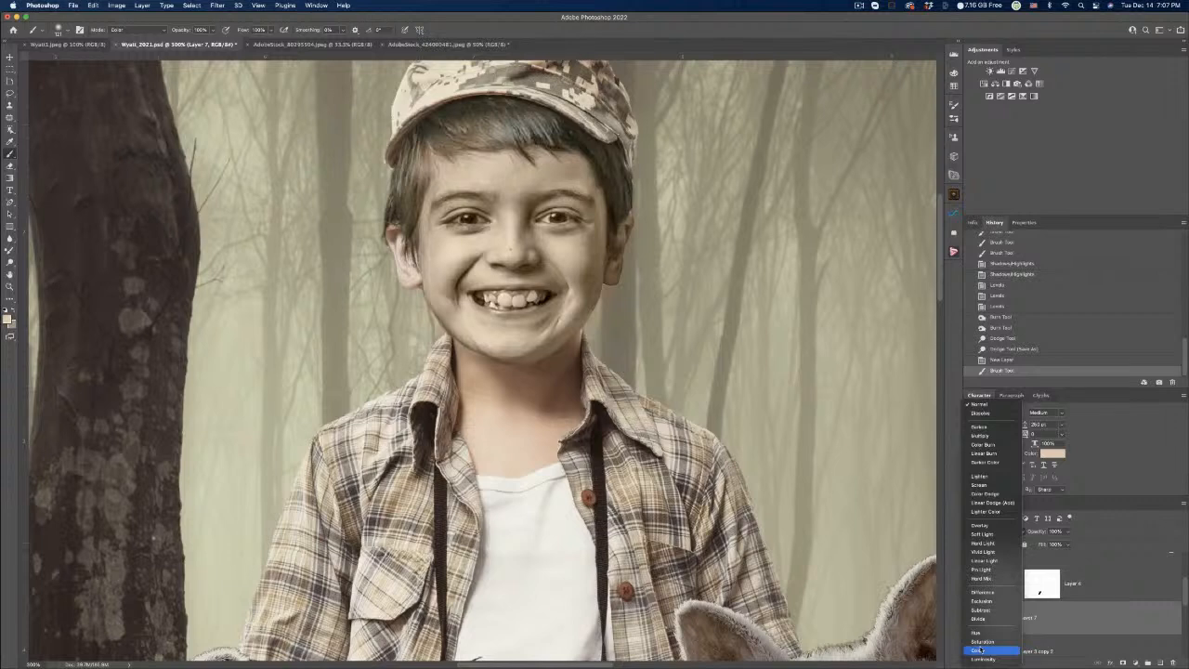
click(1107, 626)
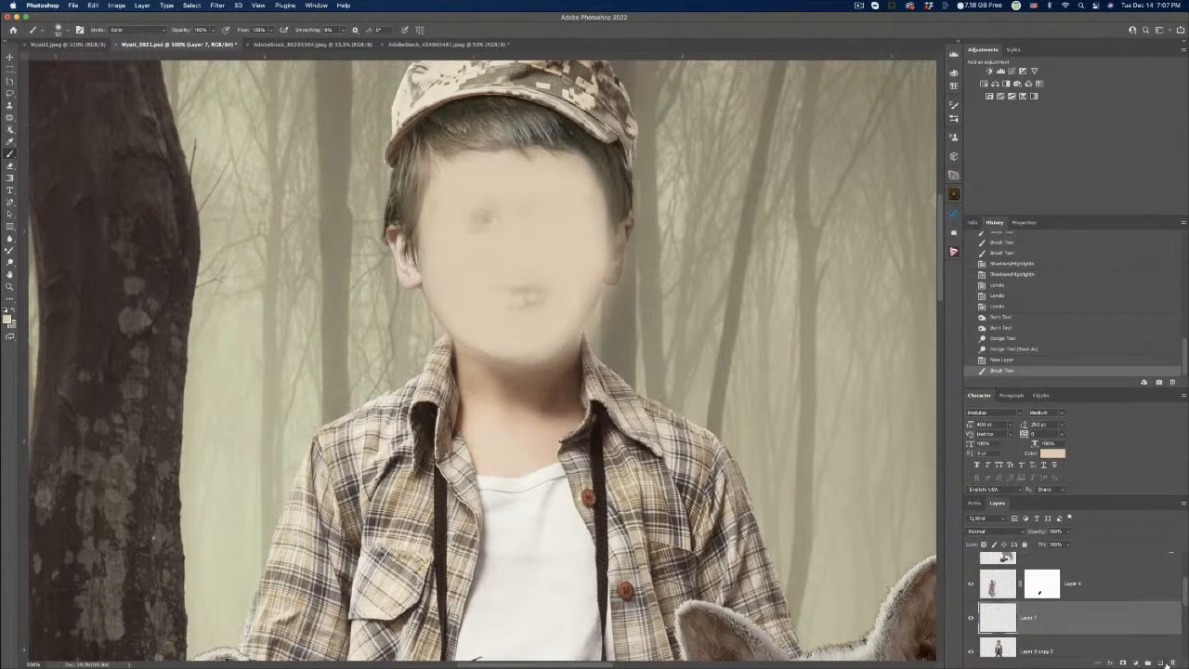
click(1172, 662)
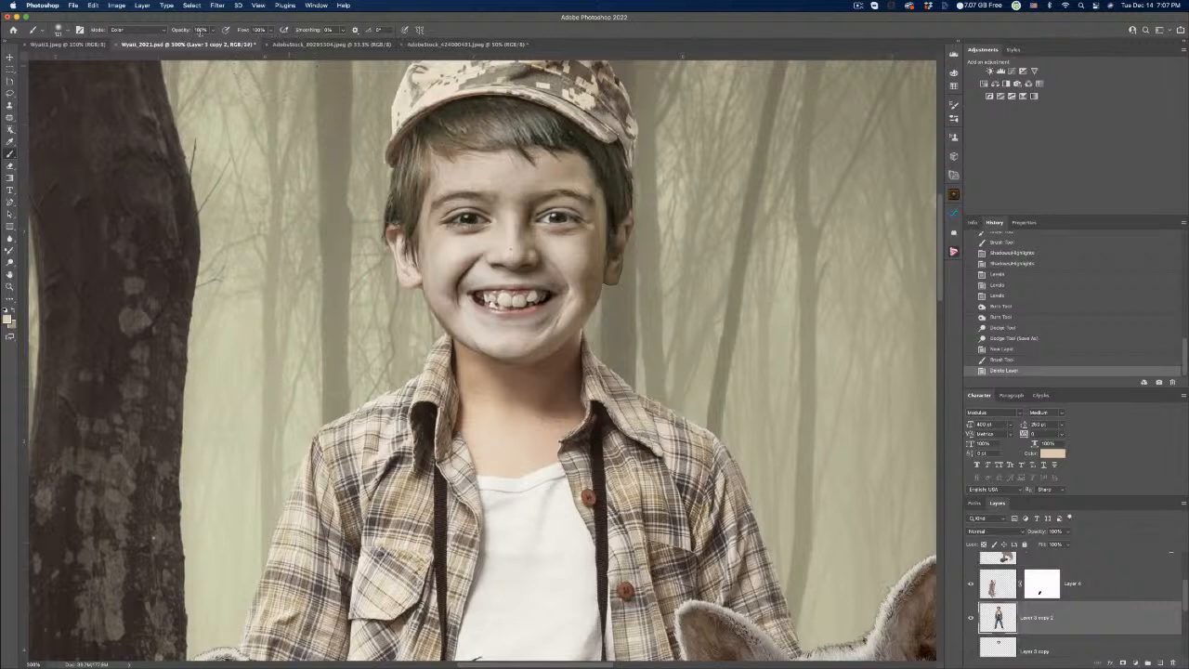
Set the brush opacity to 88% and tint the boy's face with the sampled skin tone directly on his layer.
key(8)
key(8)
mouse_move(552, 321)
mouse_down()
mouse_move(506, 327)
mouse_move(478, 321)
mouse_up()
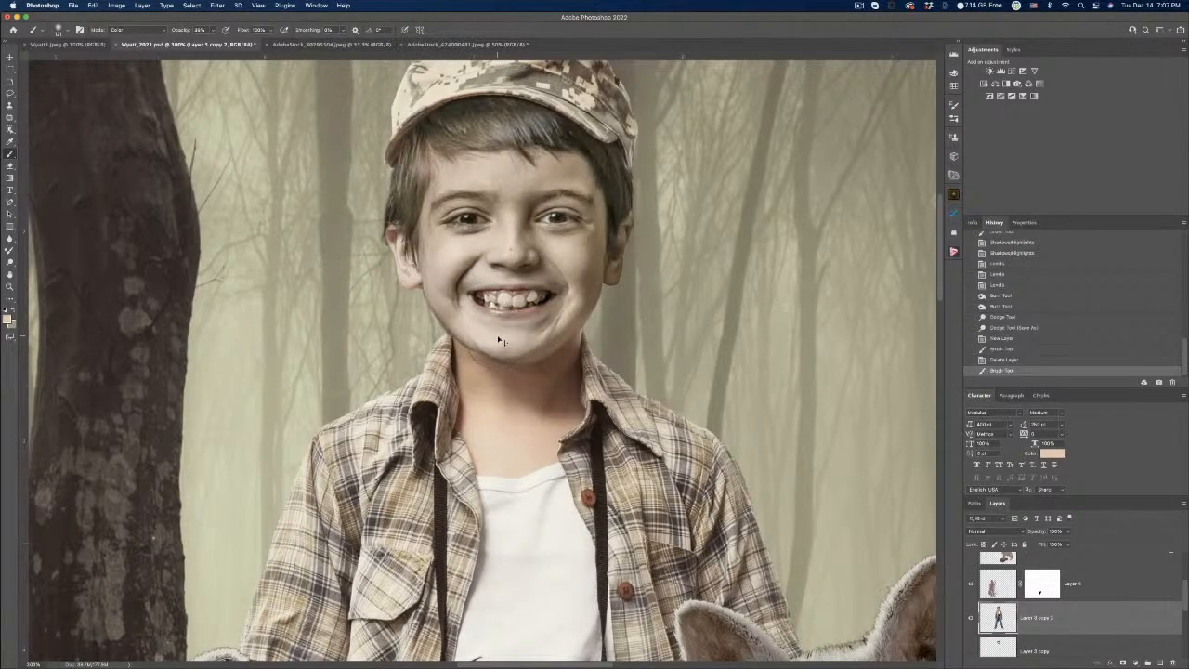
Try tinting the boy's face with freshly sampled neck tones, including at a lower brush opacity, and undo each attempt.
key(ctrl+z)
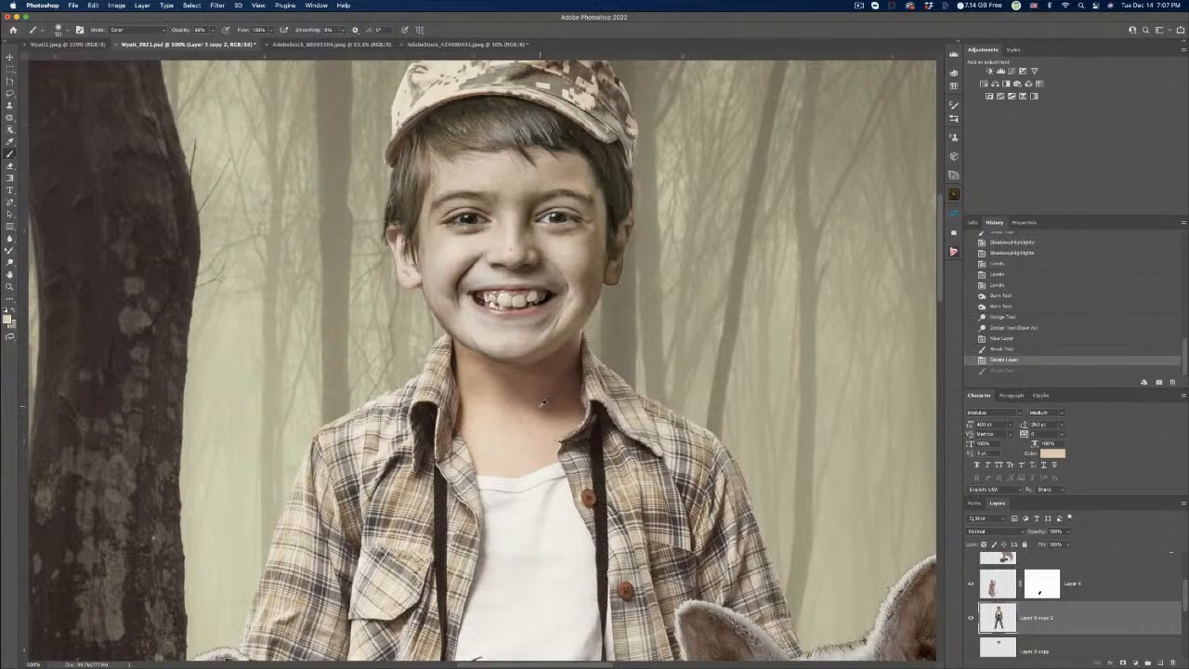
alt+click(534, 400)
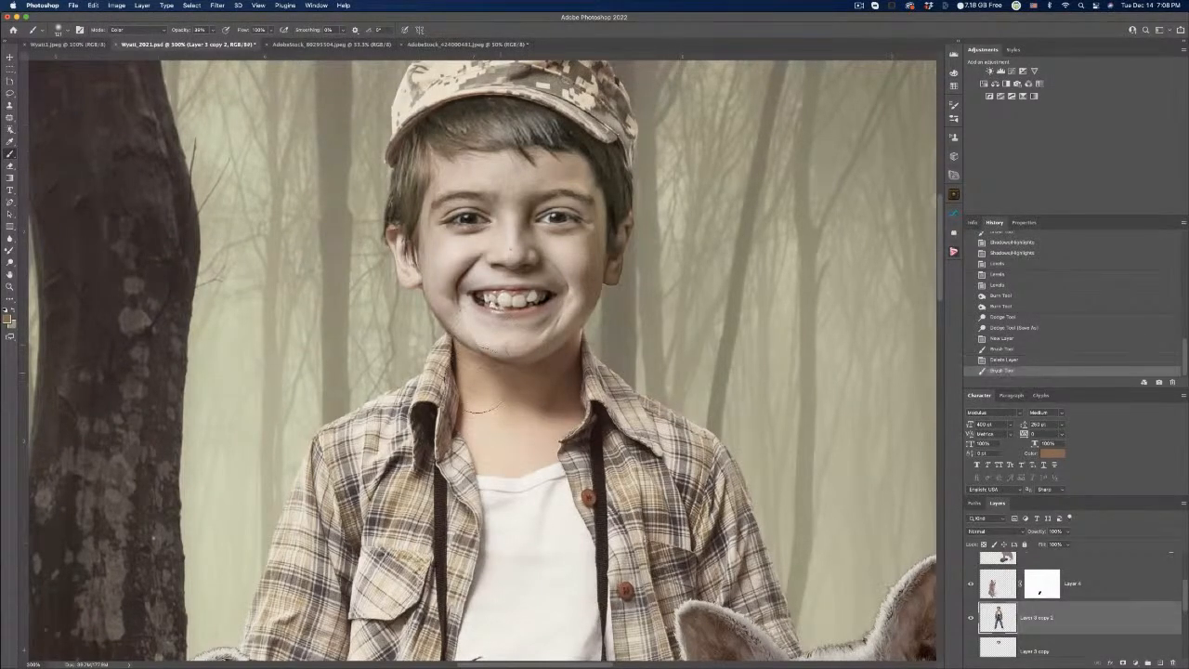
alt+click(482, 343)
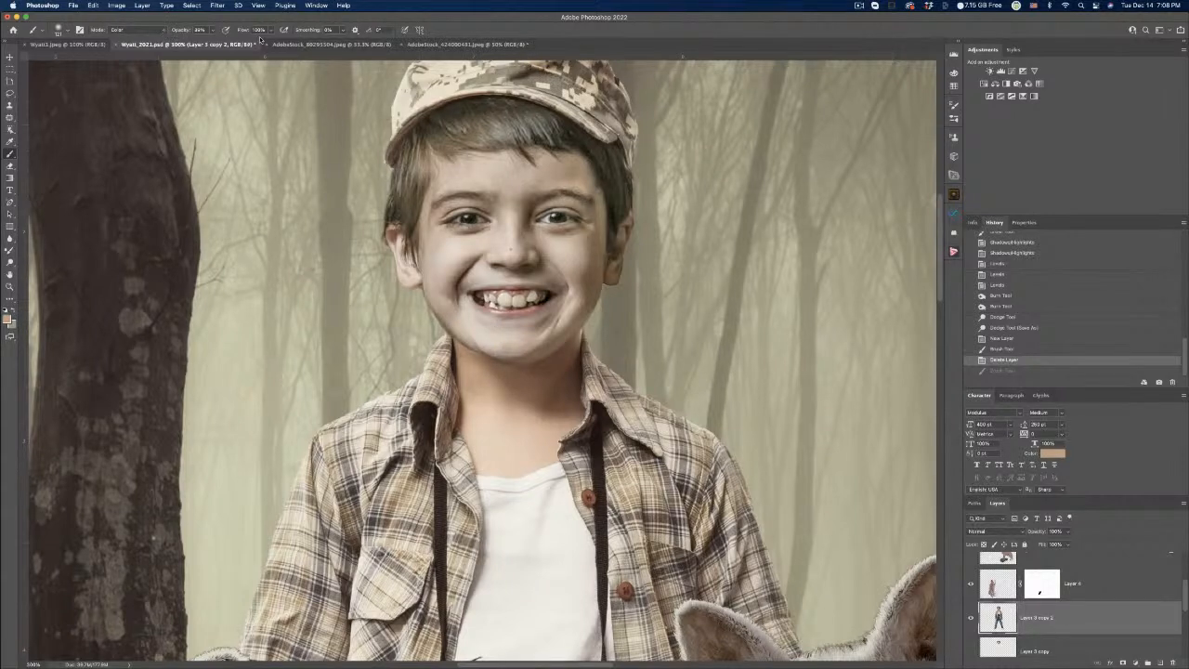
drag(213, 33, 232, 47)
click(478, 179)
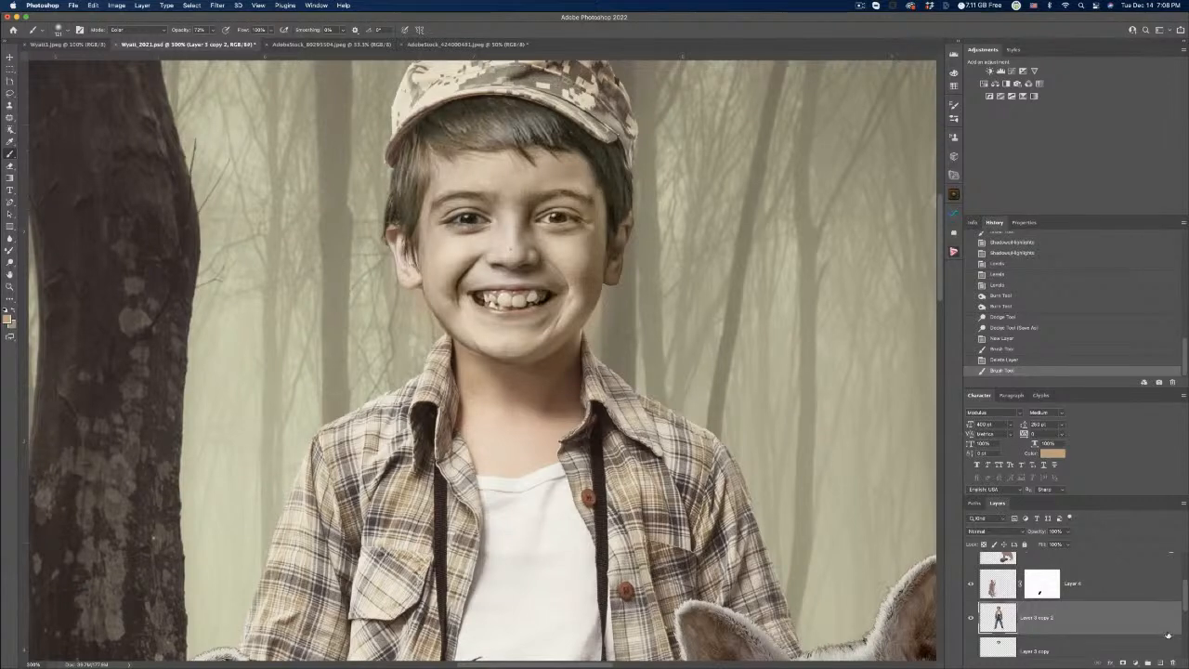
key(super+z)
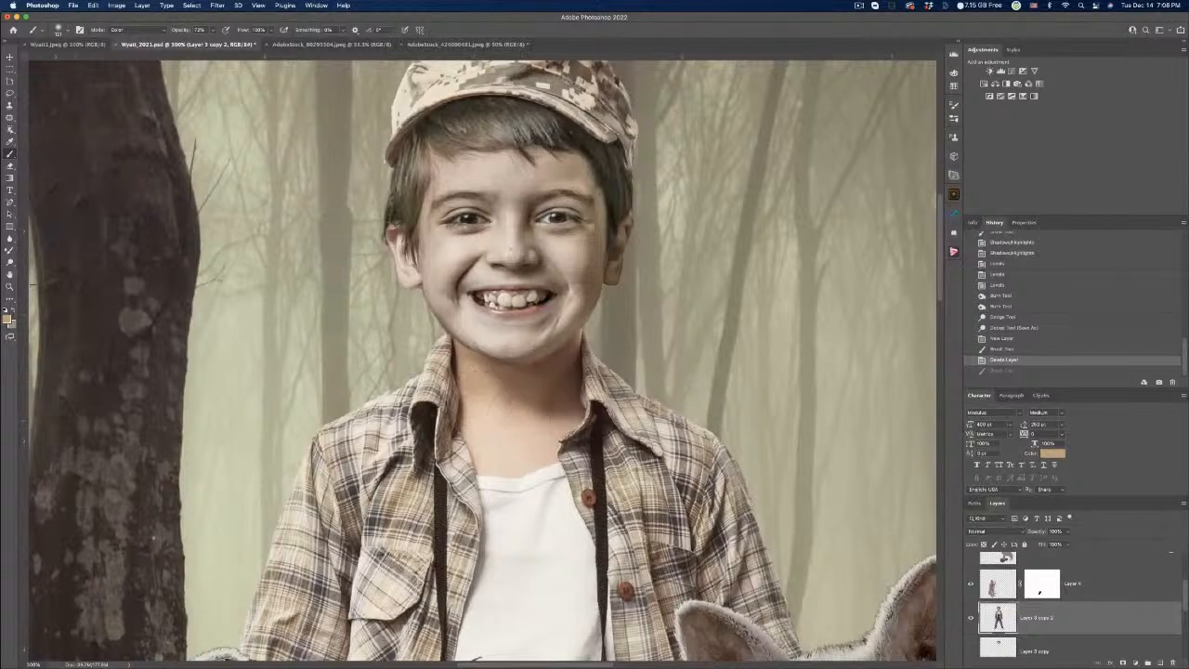
Shift the foreground colour's hue to a pinker skin tone and test it on the boy's face, undoing the test stroke.
click(8, 317)
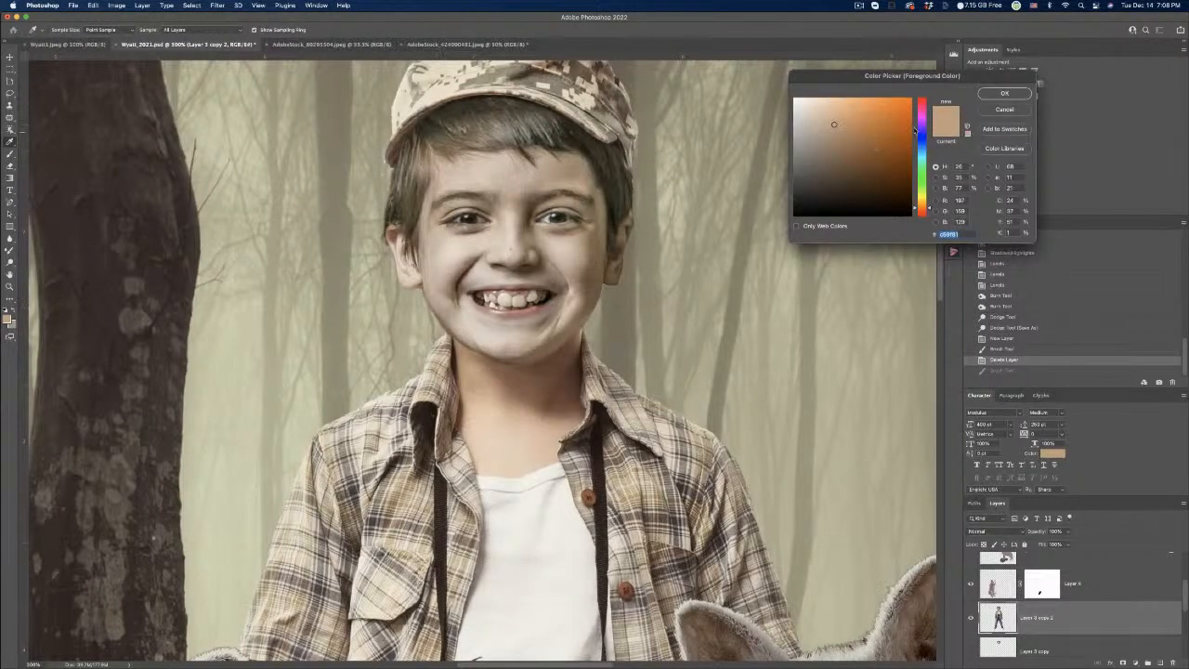
mouse_move(931, 212)
mouse_down()
mouse_move(929, 109)
mouse_move(926, 213)
mouse_up()
click(1004, 93)
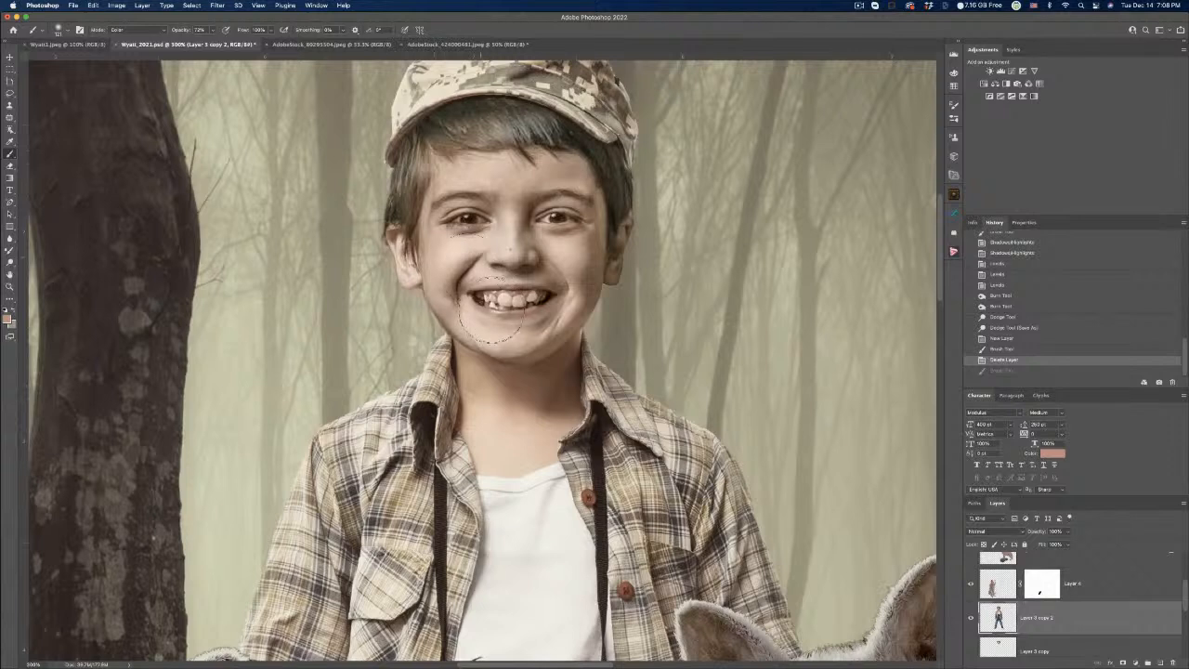
mouse_move(469, 311)
mouse_down()
mouse_move(515, 339)
mouse_move(488, 325)
mouse_up()
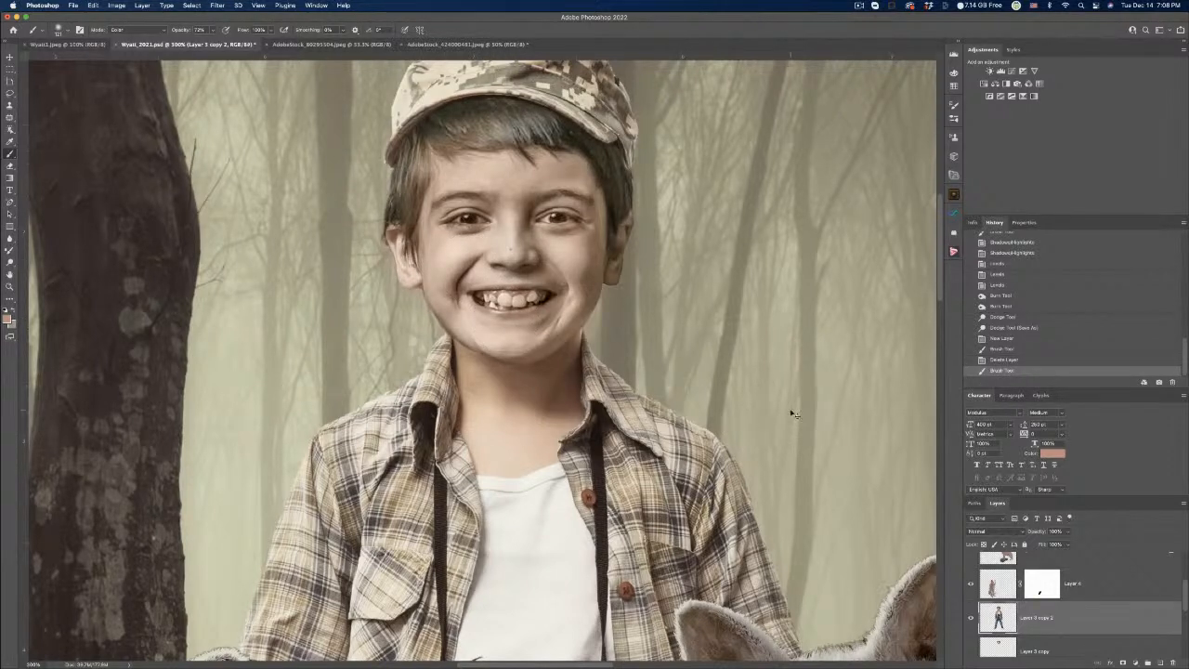
key(super+z)
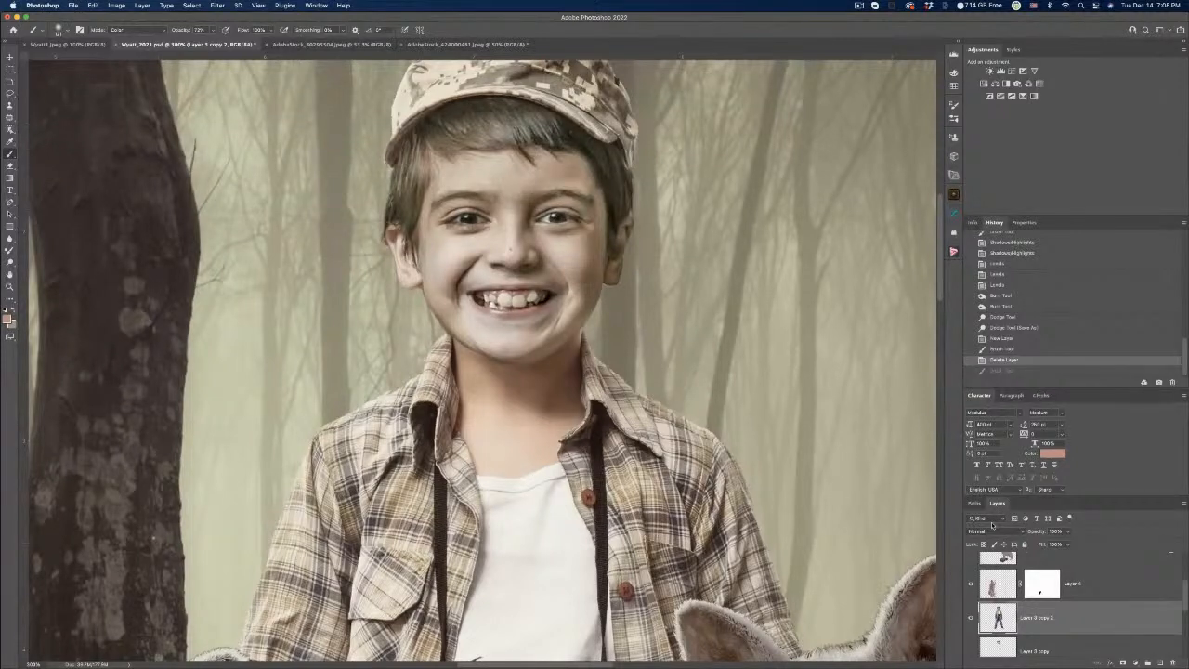
Lock the transparent pixels of the boy's layer and reduce the brush size.
click(983, 543)
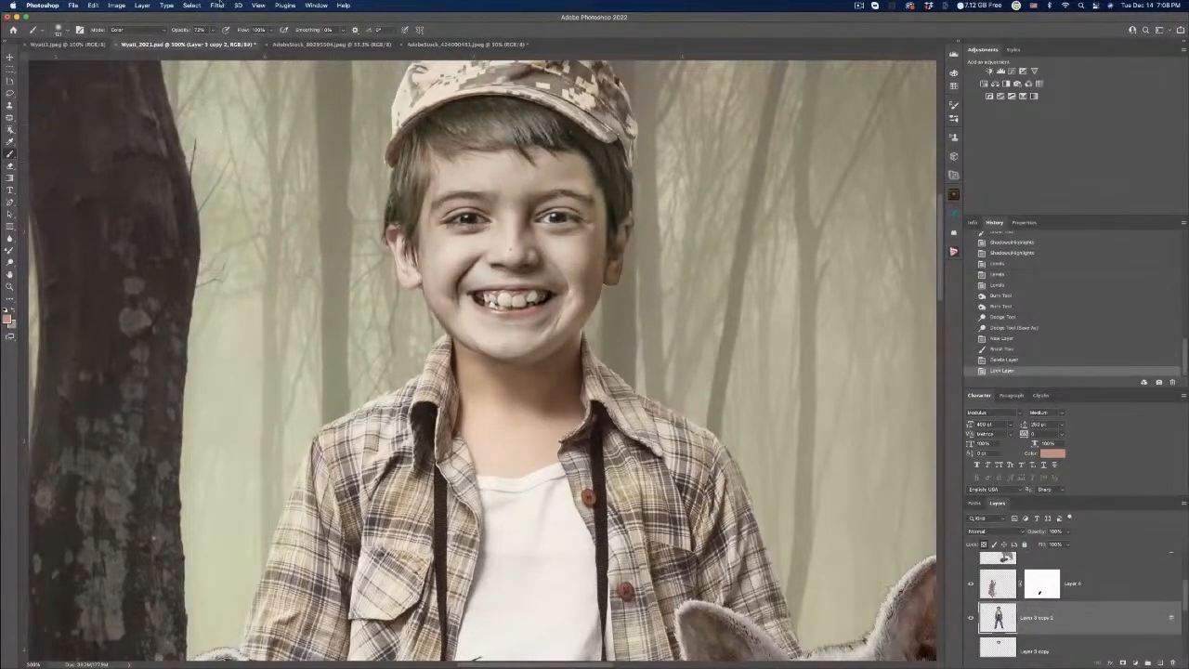
click(67, 34)
drag(85, 59, 68, 60)
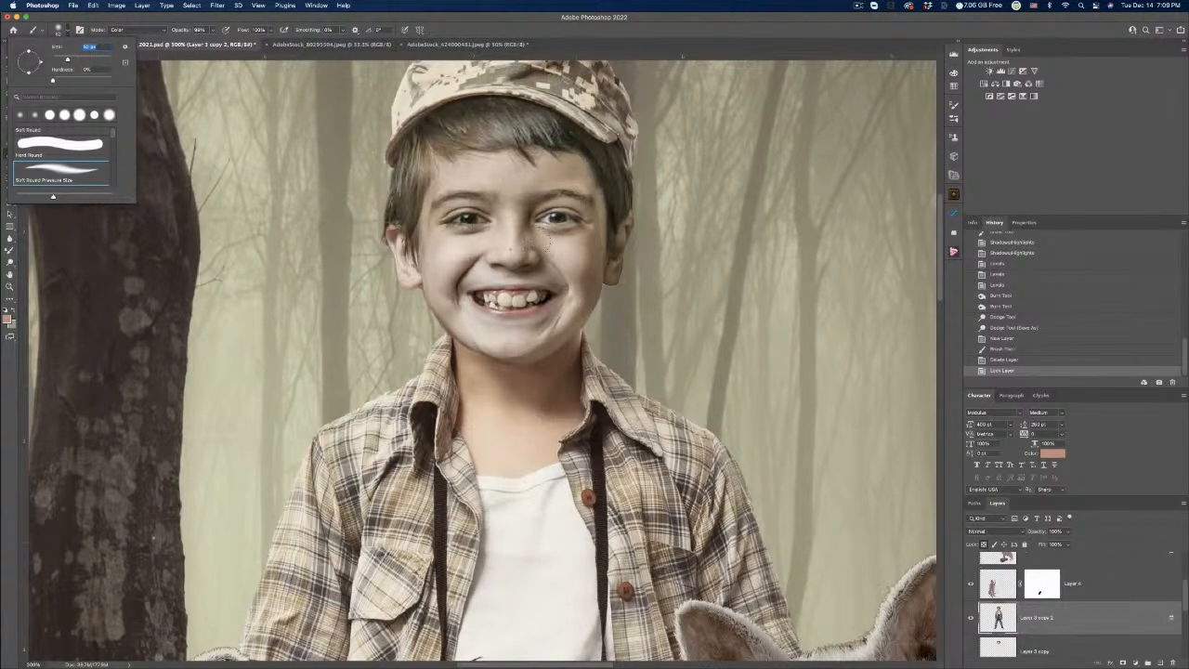
Try tinting the boy's face with the pinker tone using the smaller brush, and undo the strokes.
click(536, 240)
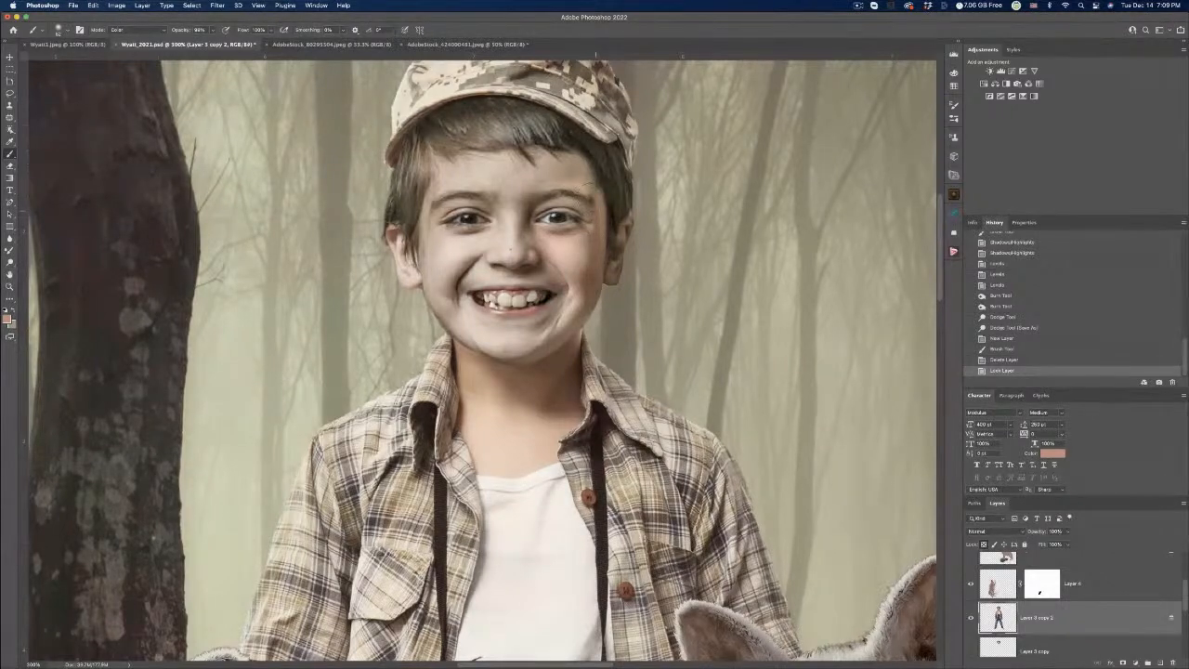
drag(529, 183, 522, 183)
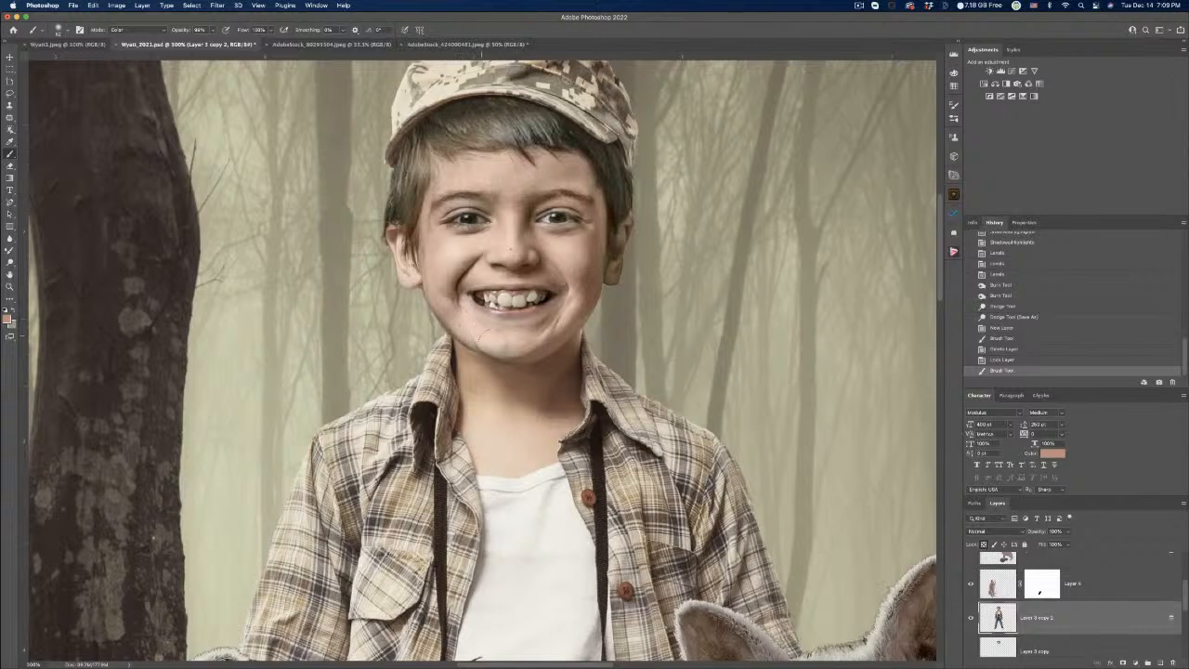
drag(509, 344, 693, 352)
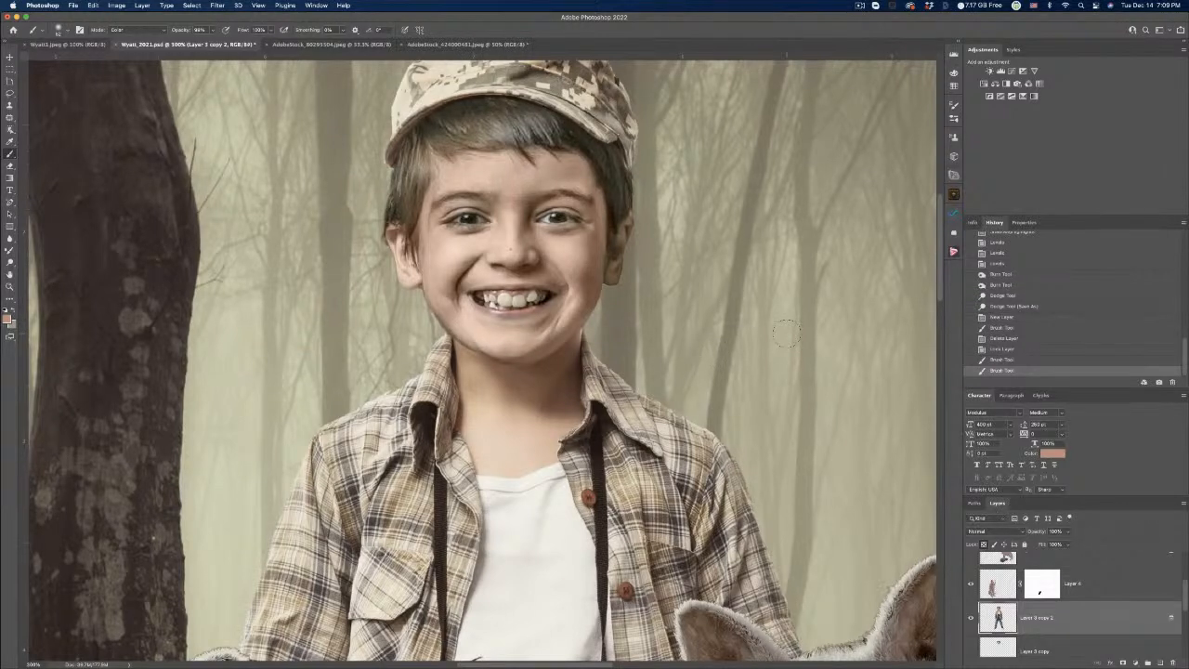
key(super+z)
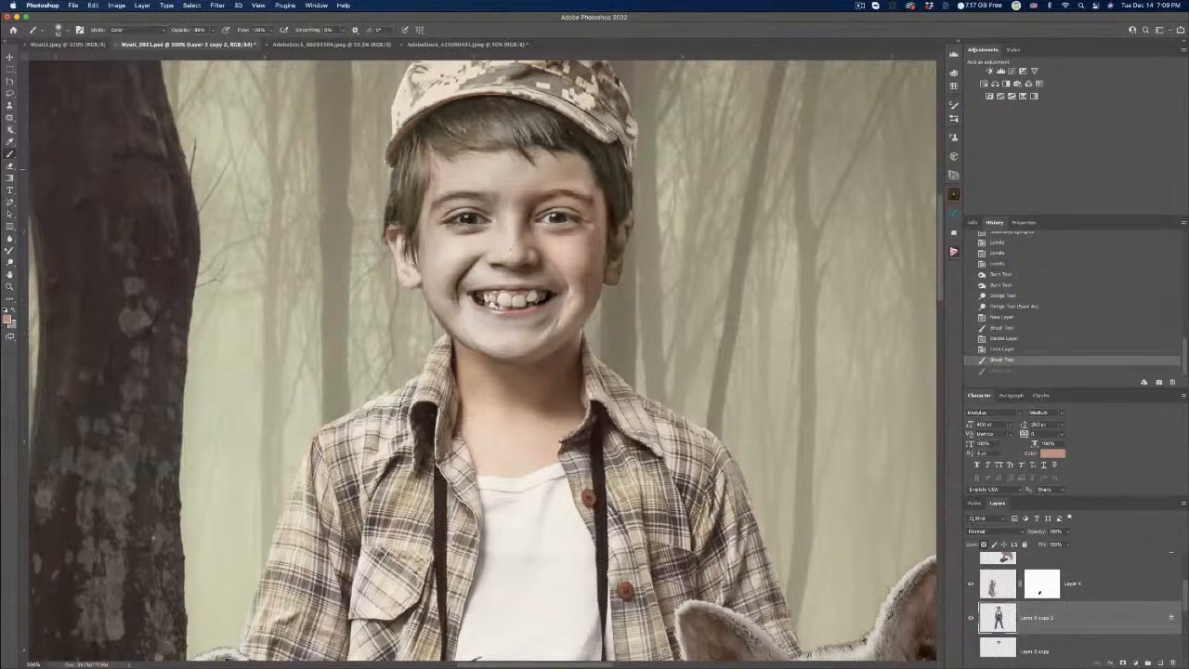
key(super+z)
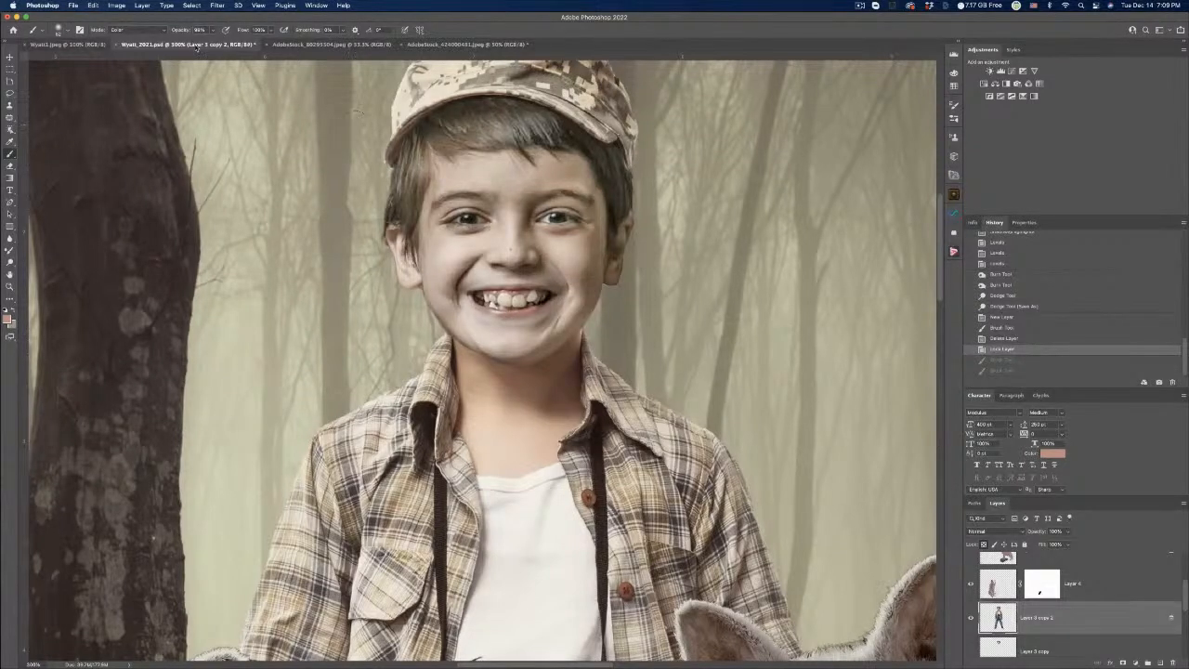
Tint the boy's whole face with the pinker skin tone at a lower brush opacity and save the file.
drag(212, 31, 205, 42)
drag(472, 326, 459, 320)
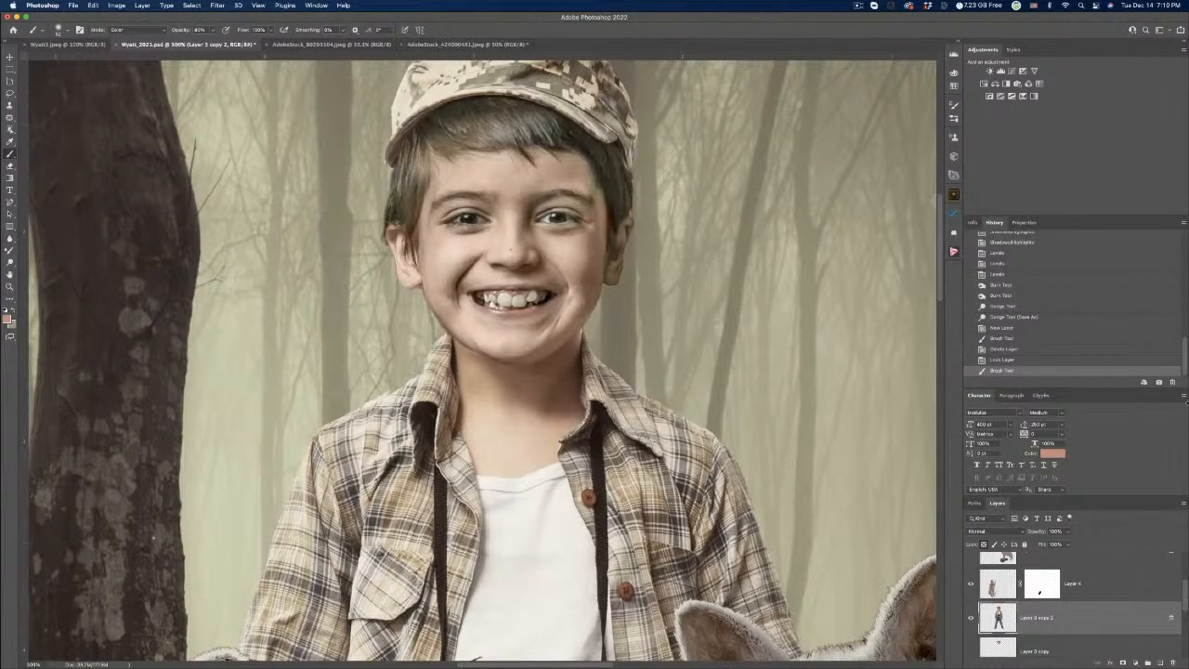
key(super+minus)
key(super+minus)
key(super+minus)
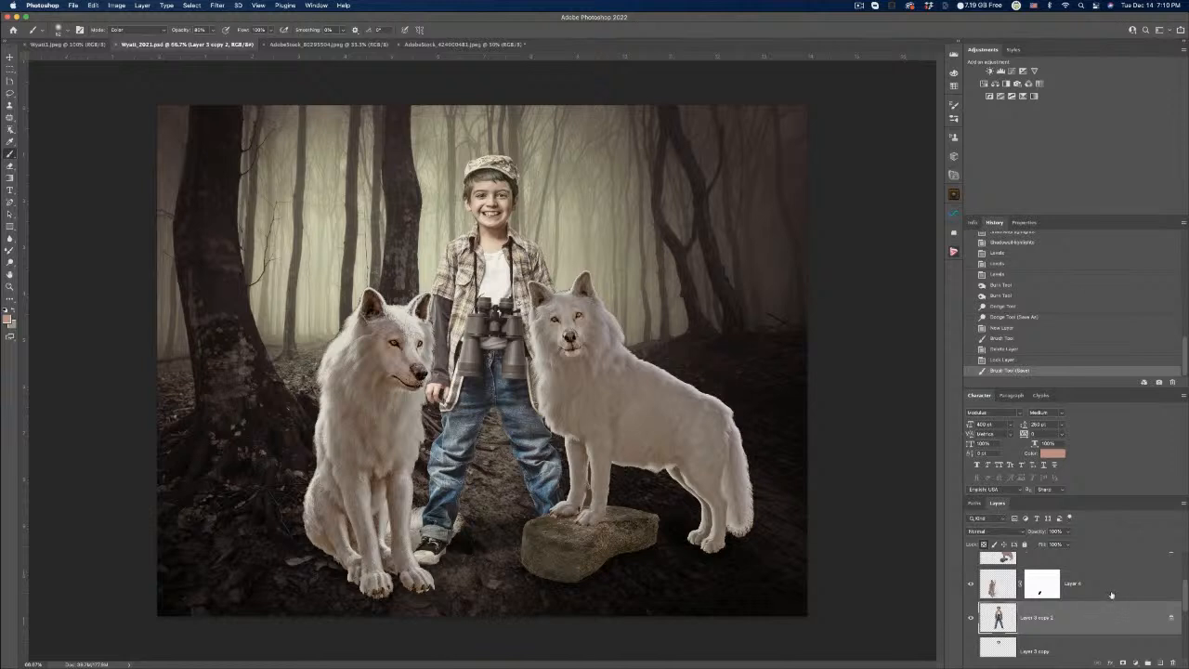
Duplicate the boy's layer together with both wolf layers and their two masked colour layers.
scroll(1110, 597, down, 2)
scroll(1111, 597, down, 3)
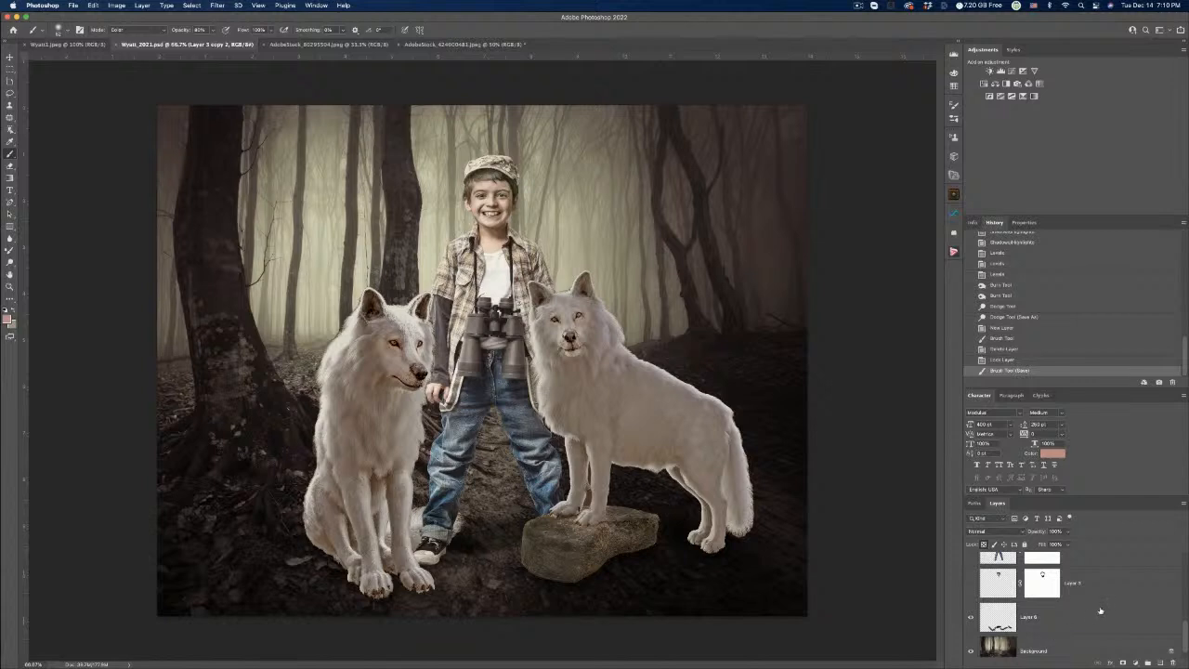
scroll(1107, 608, up, 3)
scroll(1109, 606, up, 3)
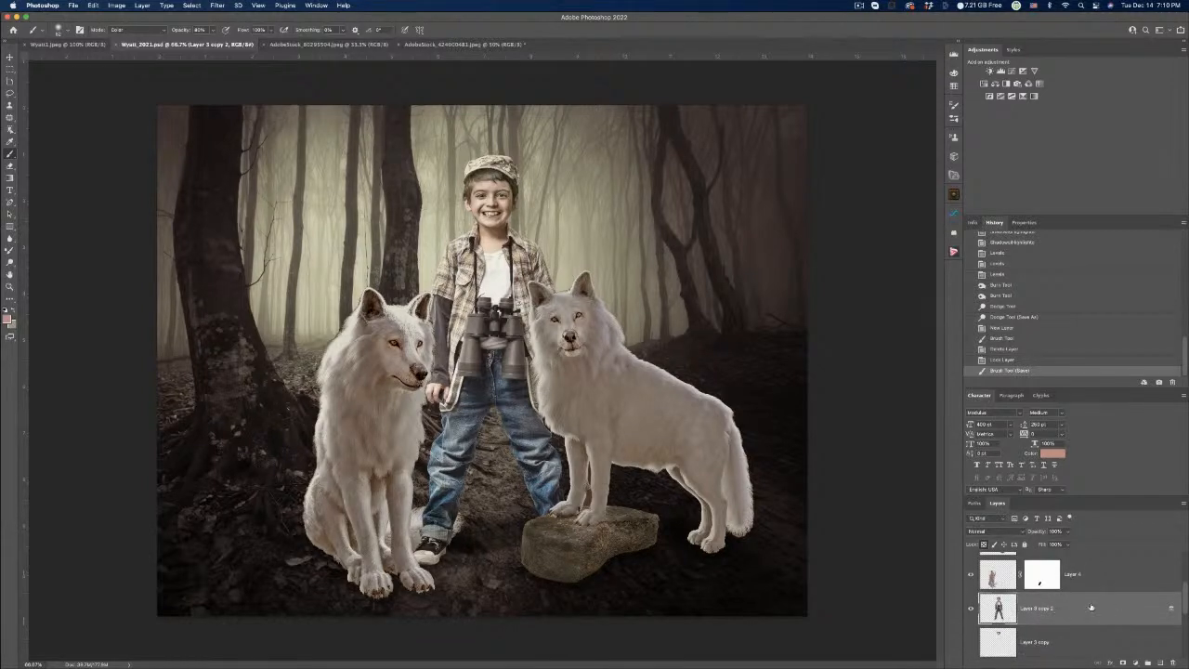
scroll(1091, 607, up, 2)
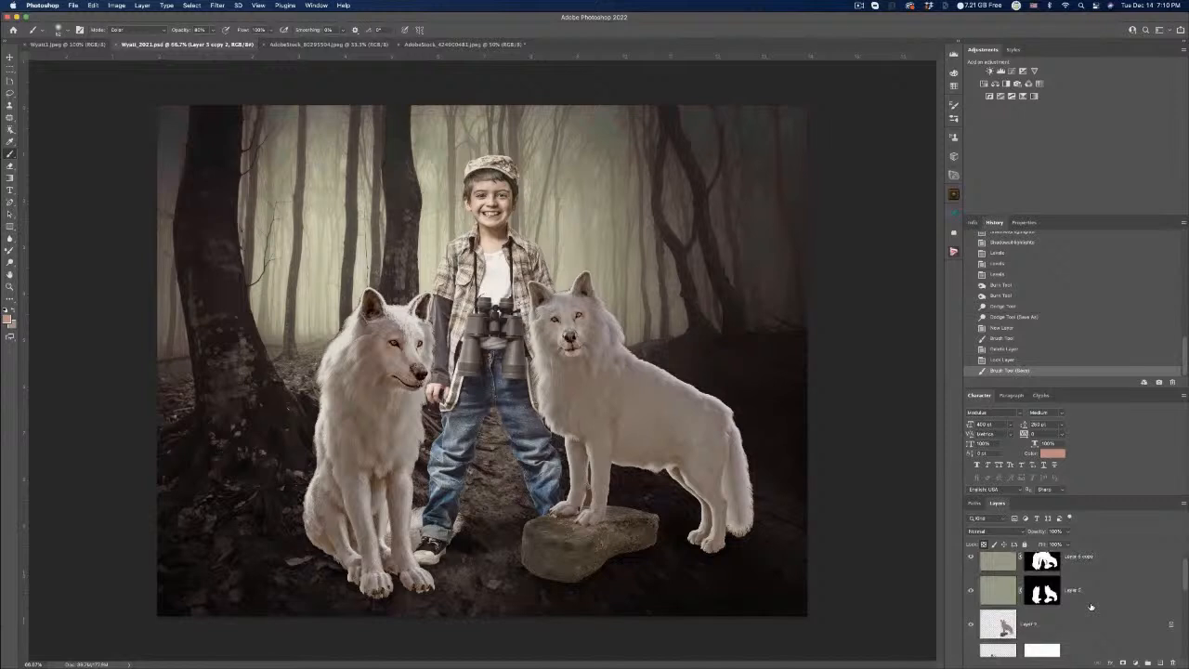
shift+click(1091, 563)
drag(1091, 569, 1161, 662)
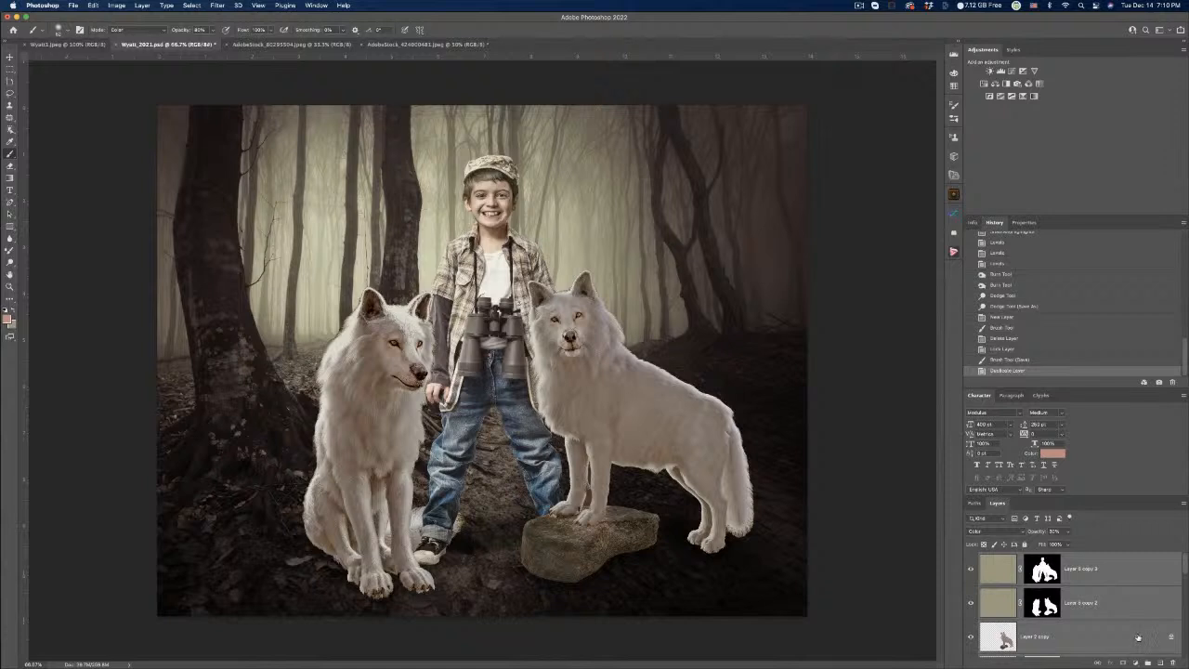
Merge the duplicated boy, wolf and colour layers into a single layer.
scroll(1106, 629, down, 5)
scroll(1106, 629, down, 3)
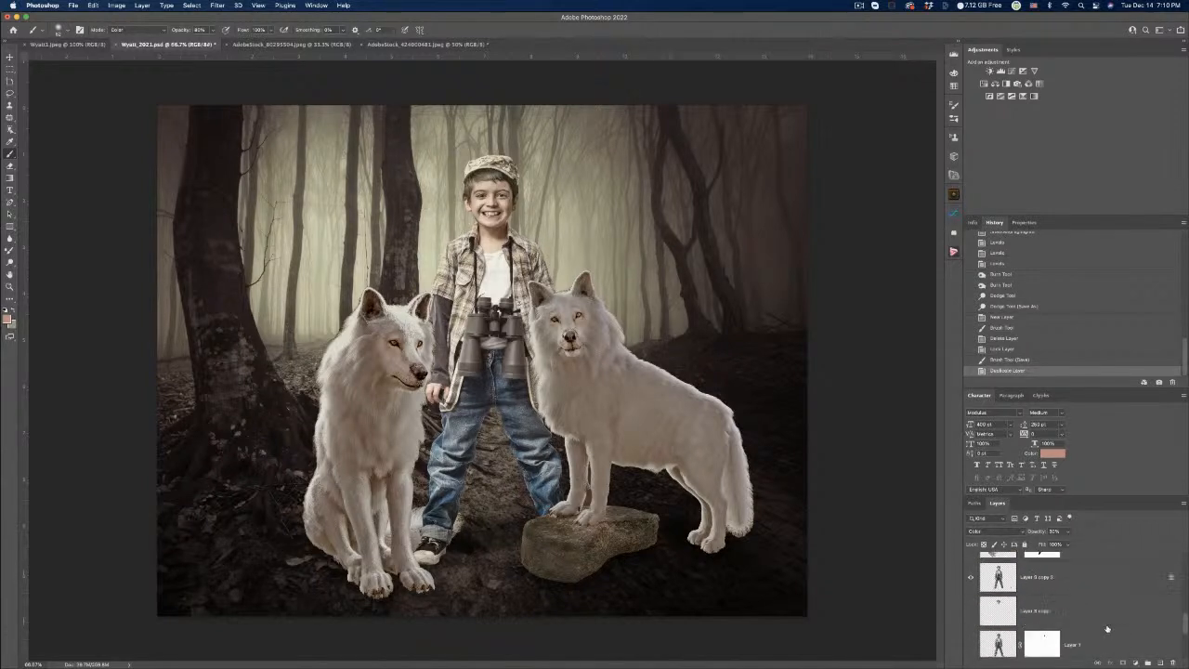
scroll(1106, 629, up, 3)
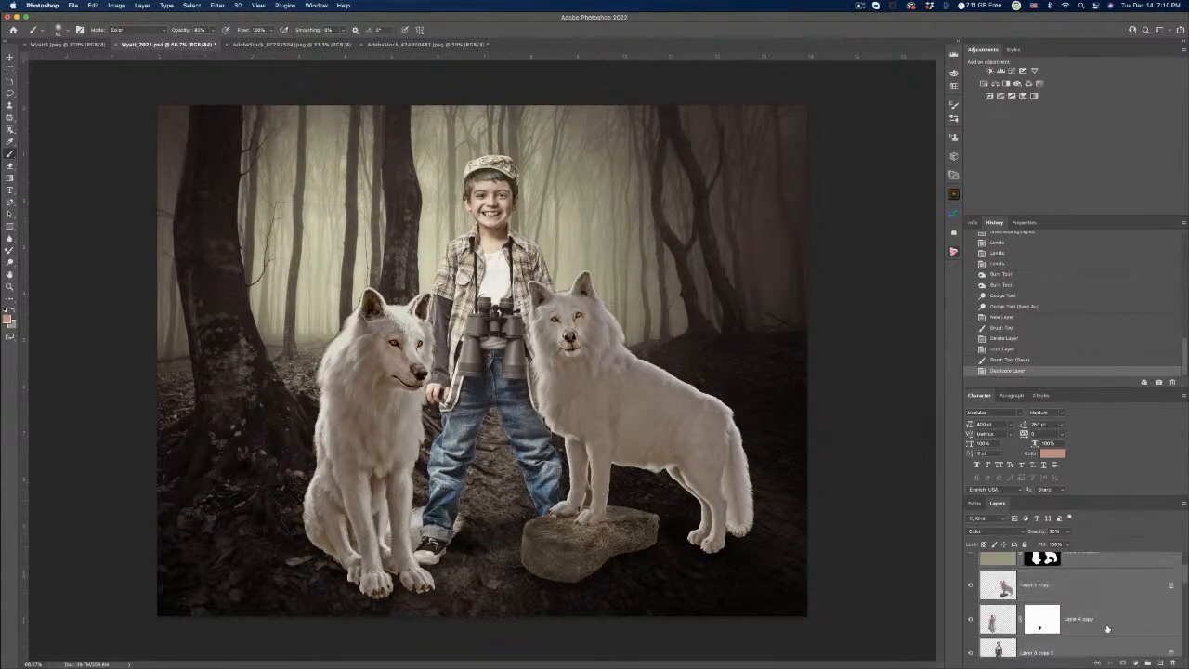
scroll(1106, 629, up, 2)
scroll(1106, 630, up, 2)
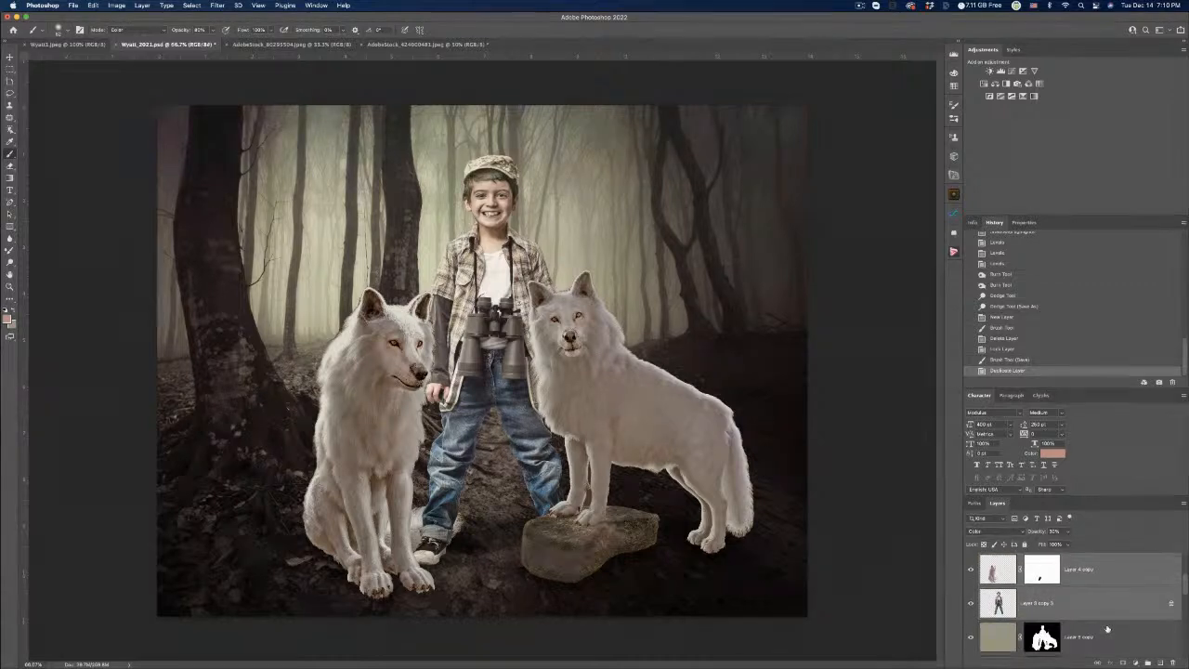
right_click(1108, 611)
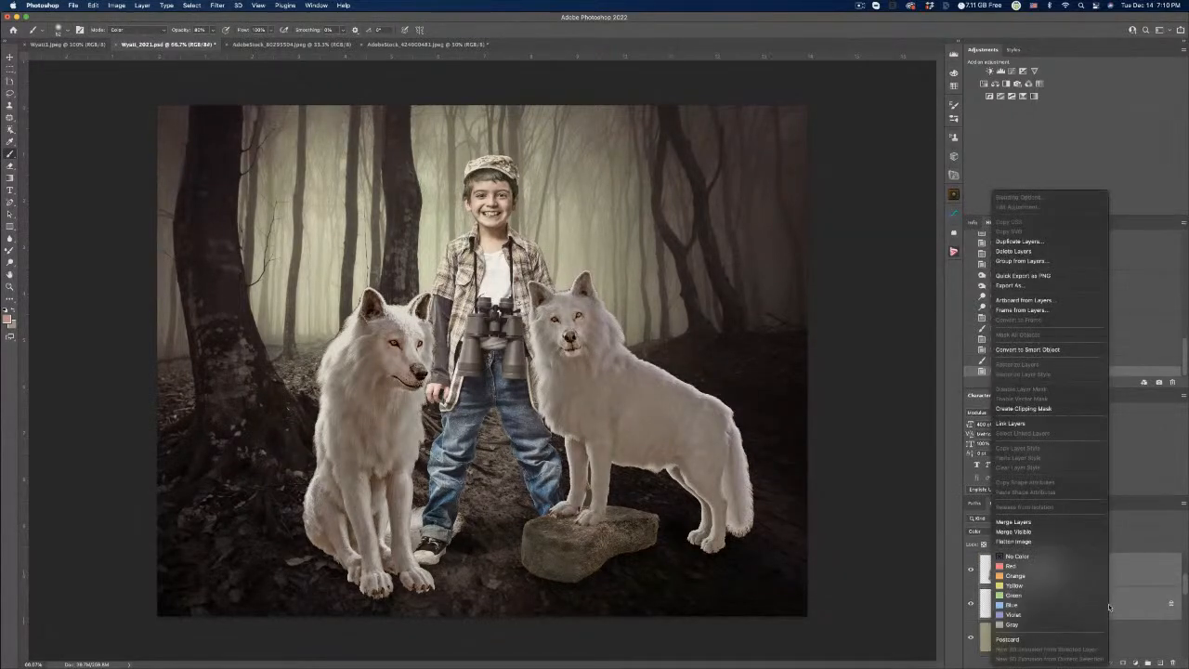
click(1025, 523)
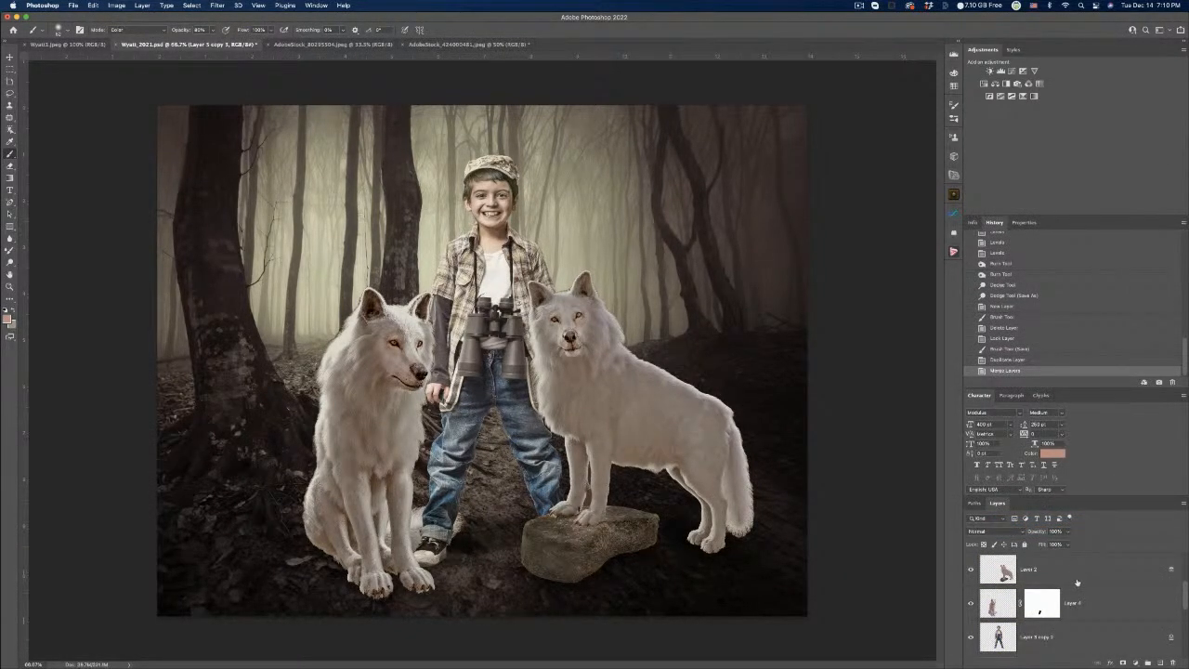
Hide the original boy, wolf and masked colour layers beneath the merged copy.
scroll(1076, 583, down, 2)
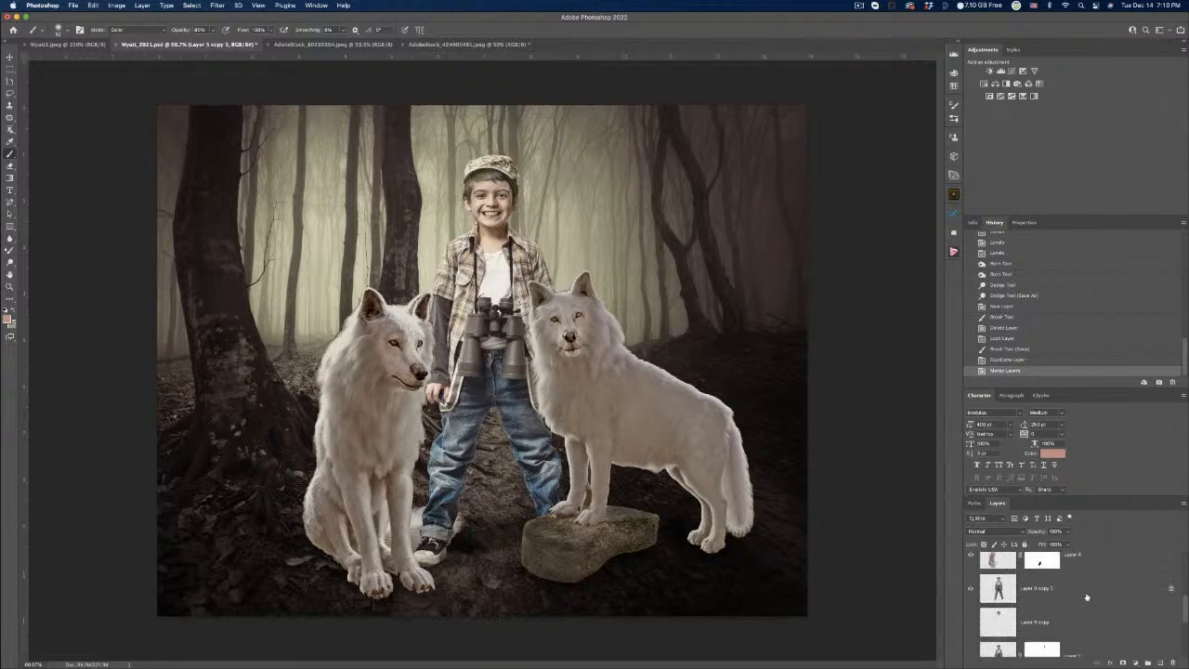
scroll(1087, 596, up, 5)
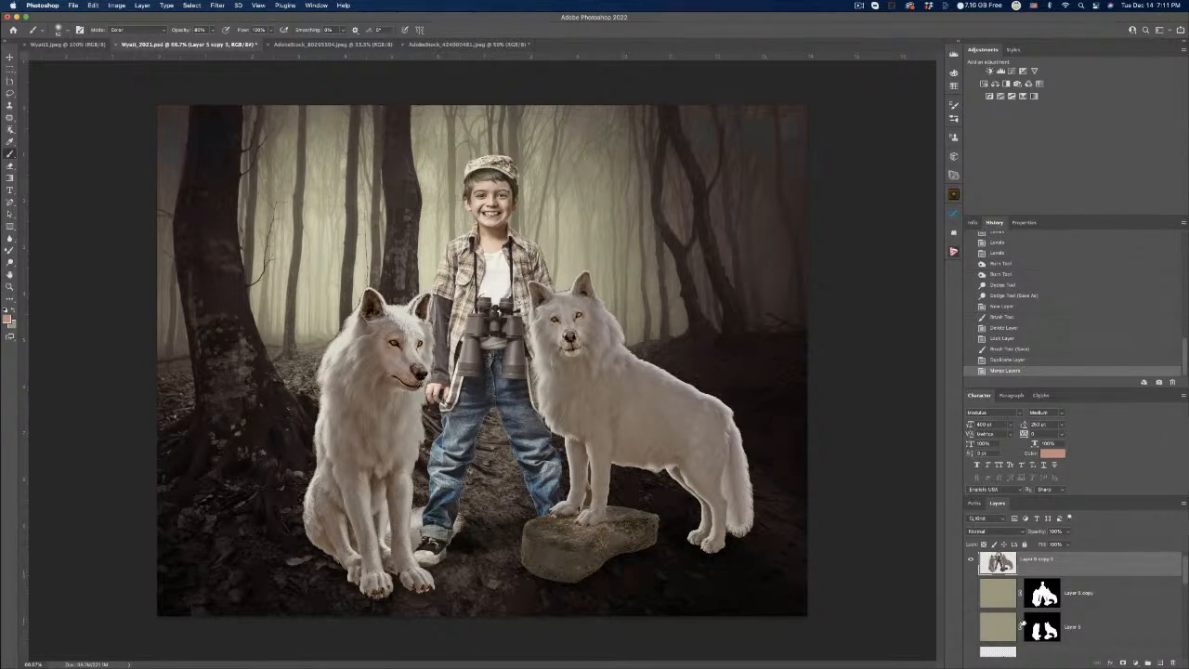
scroll(1022, 623, down, 3)
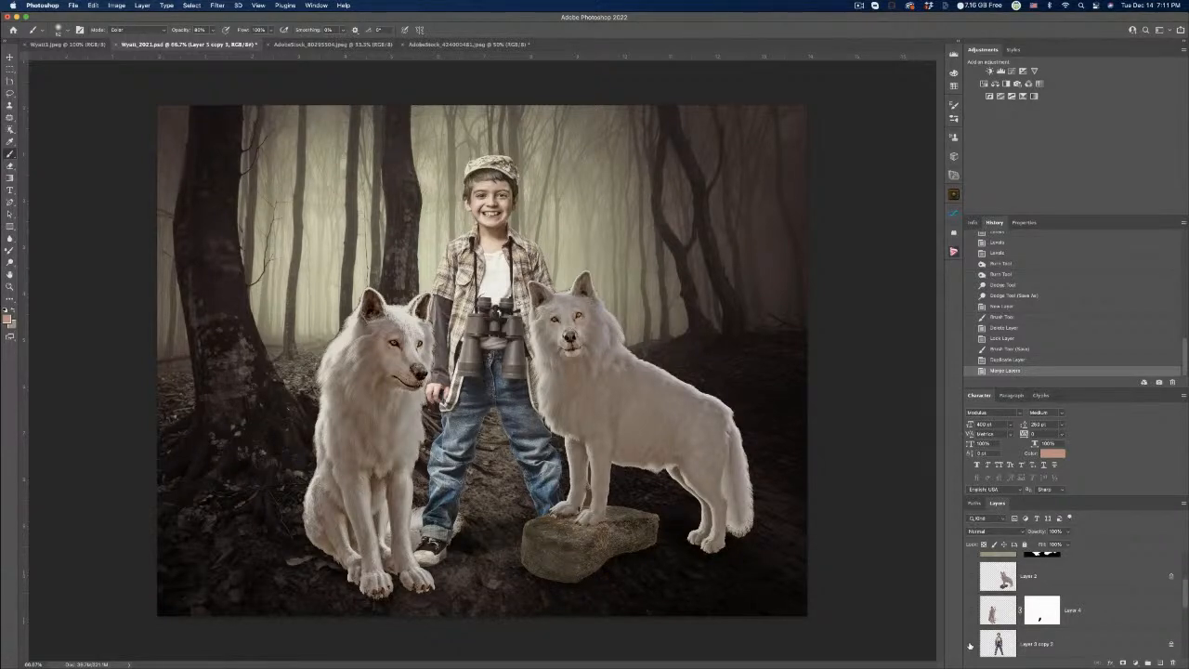
scroll(984, 642, down, 1)
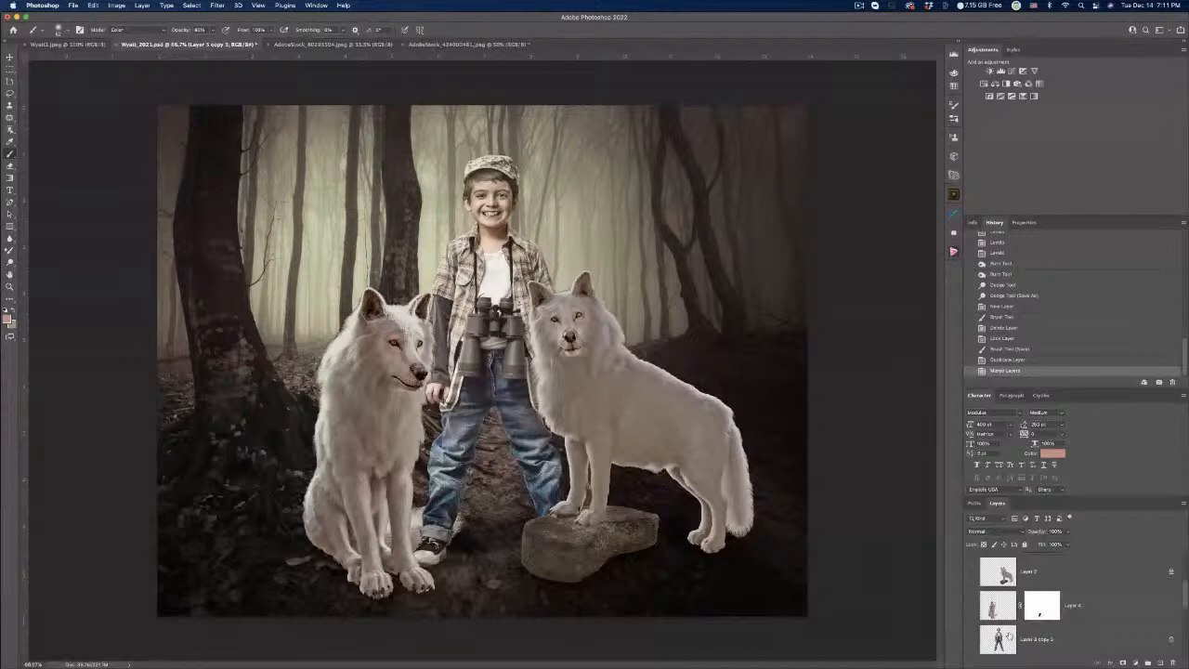
Group the hidden boy, wolf and masked colour layers into a new group named Original.
click(1009, 636)
scroll(1008, 632, up, 5)
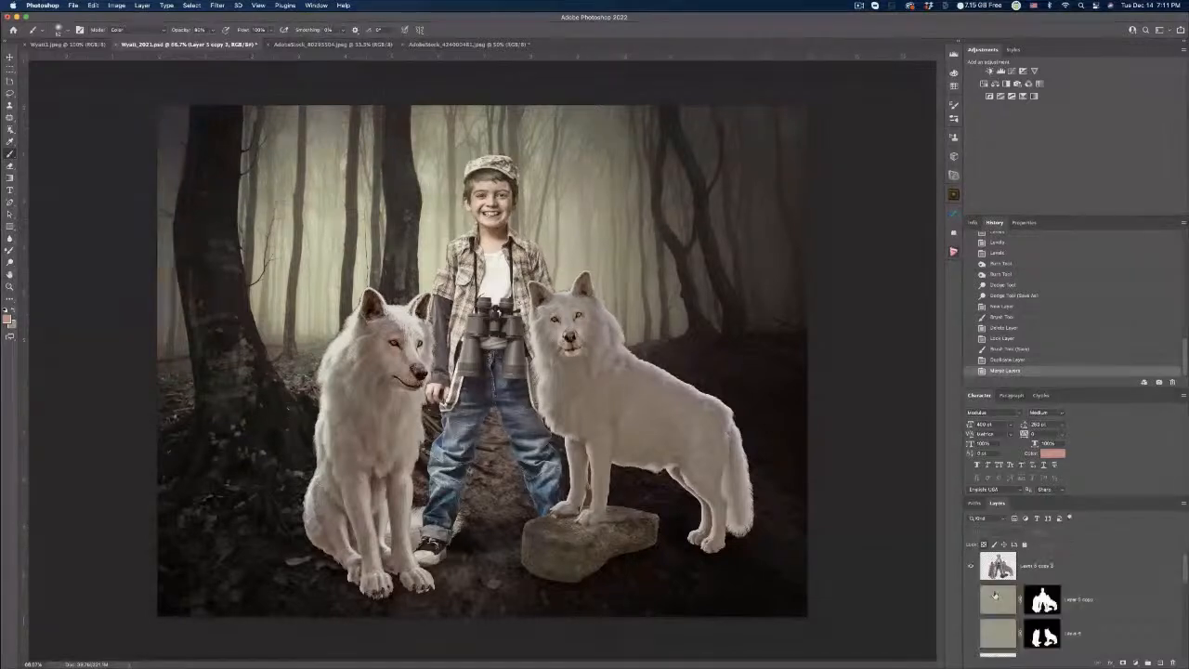
shift+click(994, 595)
right_click(1140, 613)
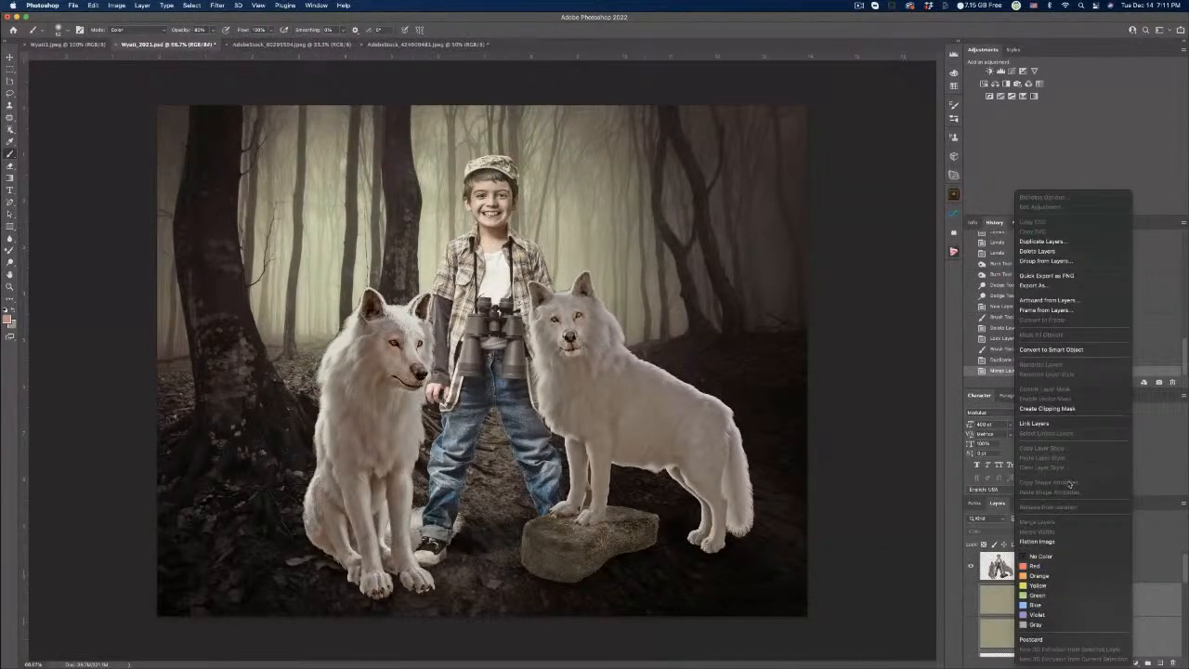
click(1080, 265)
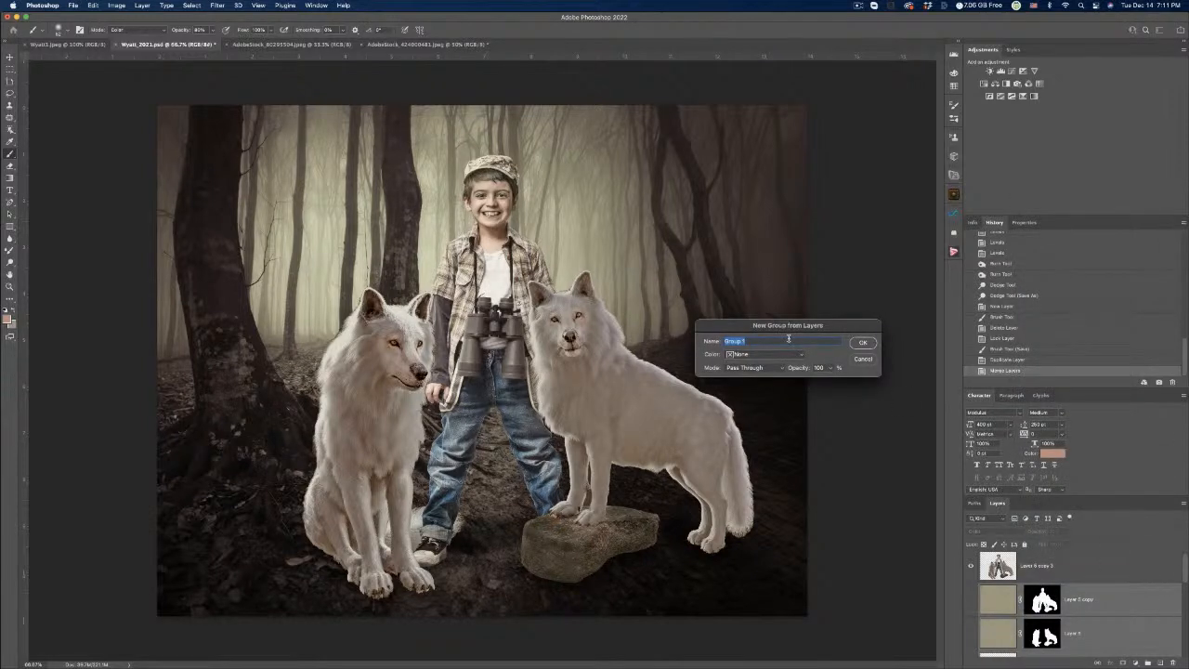
text(G)
text(riginal)
key(Return)
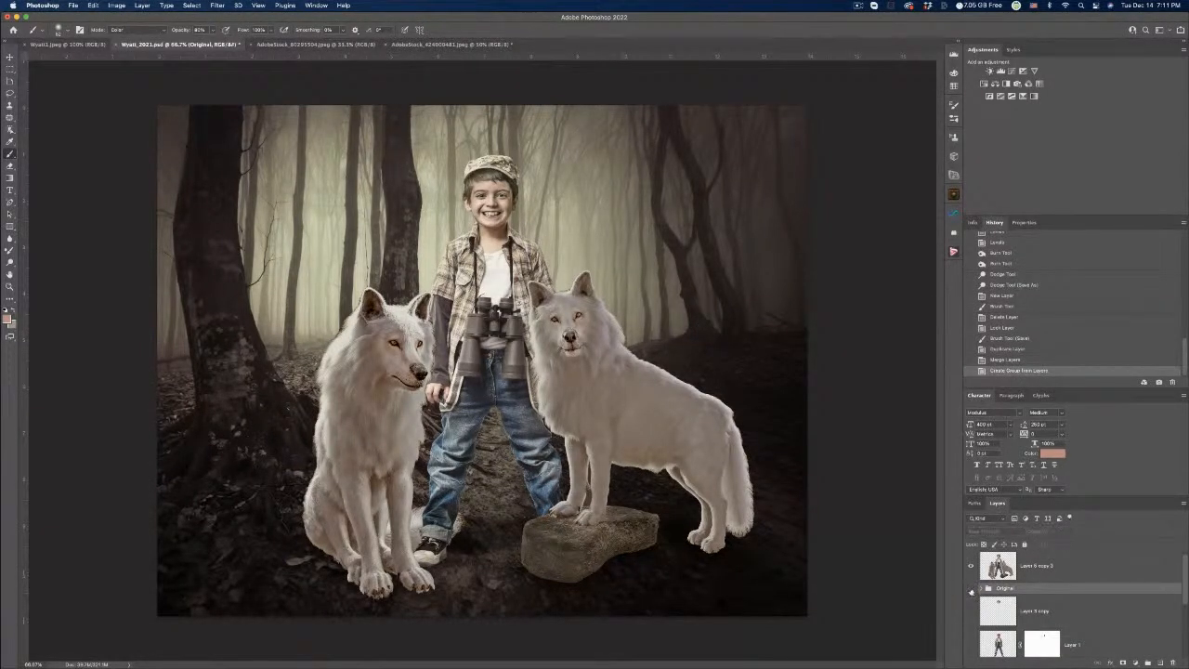
Hide the merged copy of the boy and wolves and turn on the Original group's visibility.
click(1025, 568)
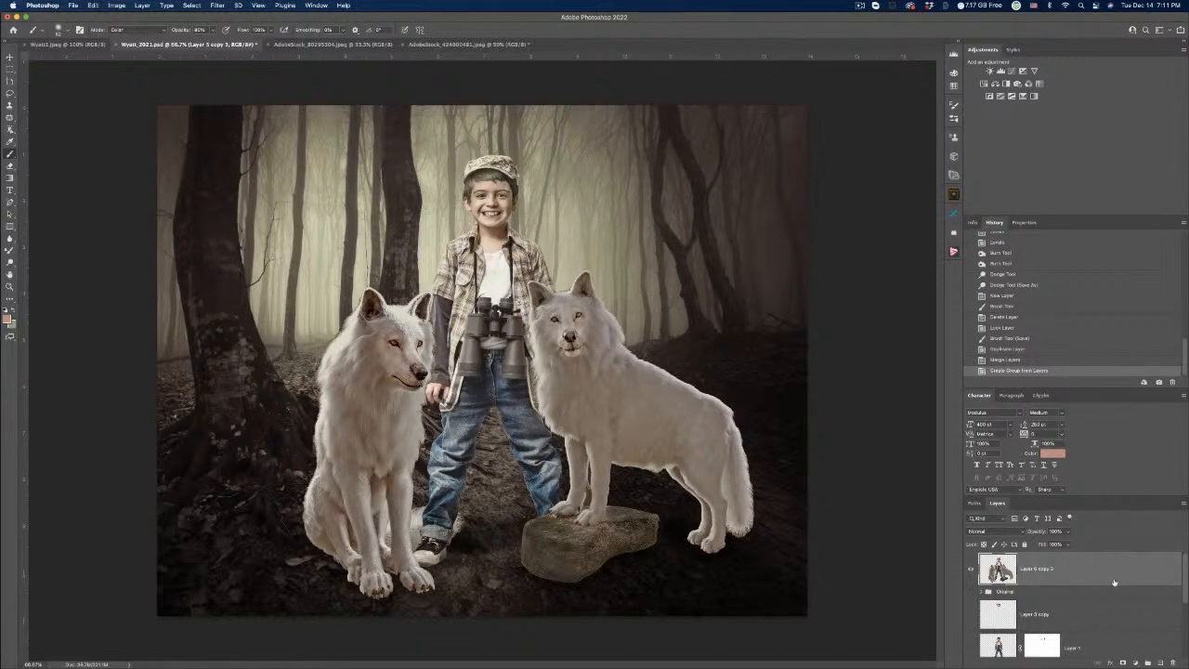
scroll(1105, 582, down, 5)
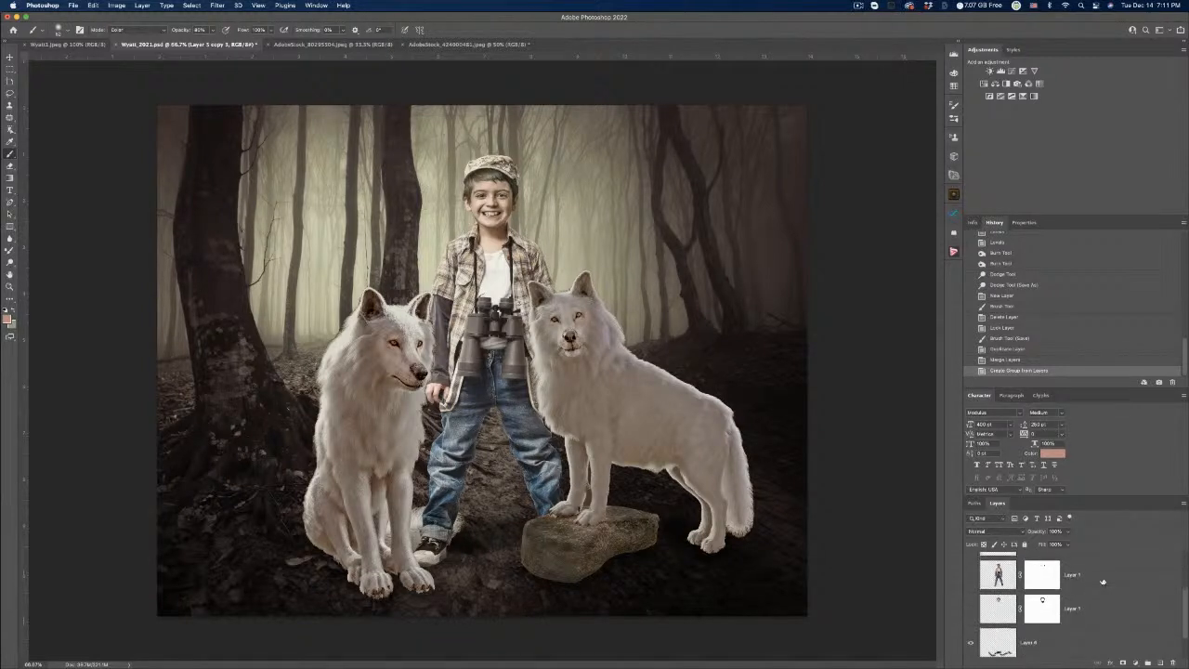
scroll(1102, 582, up, 3)
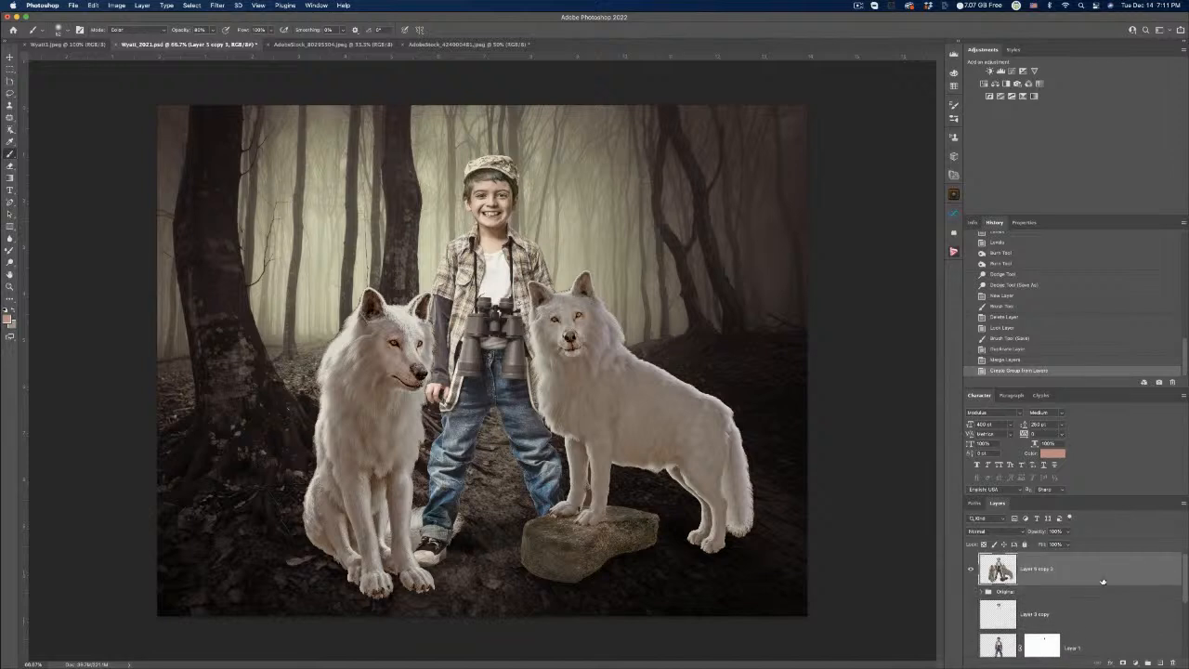
scroll(1103, 582, up, 2)
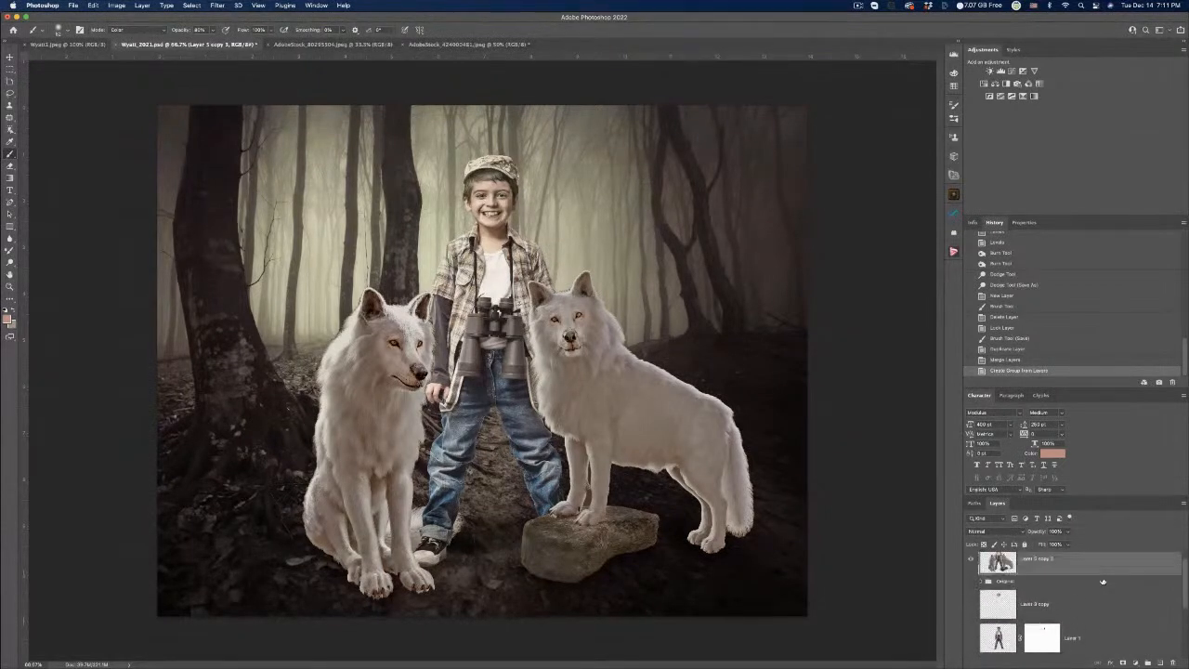
click(969, 558)
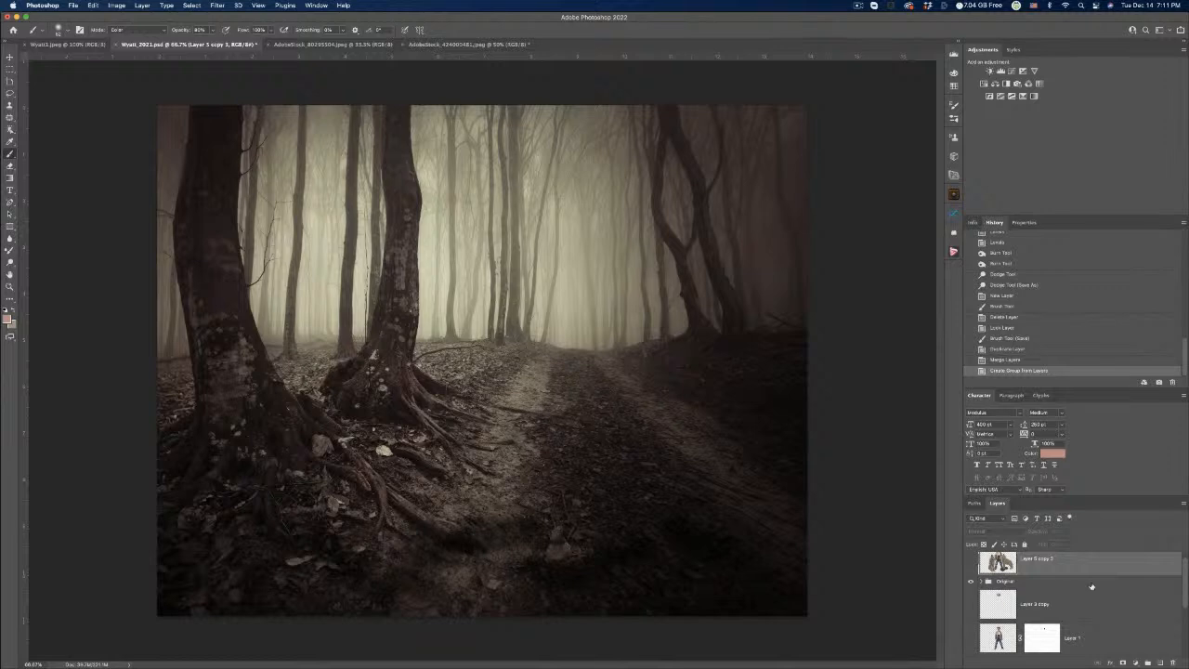
click(1092, 584)
scroll(1099, 603, down, 3)
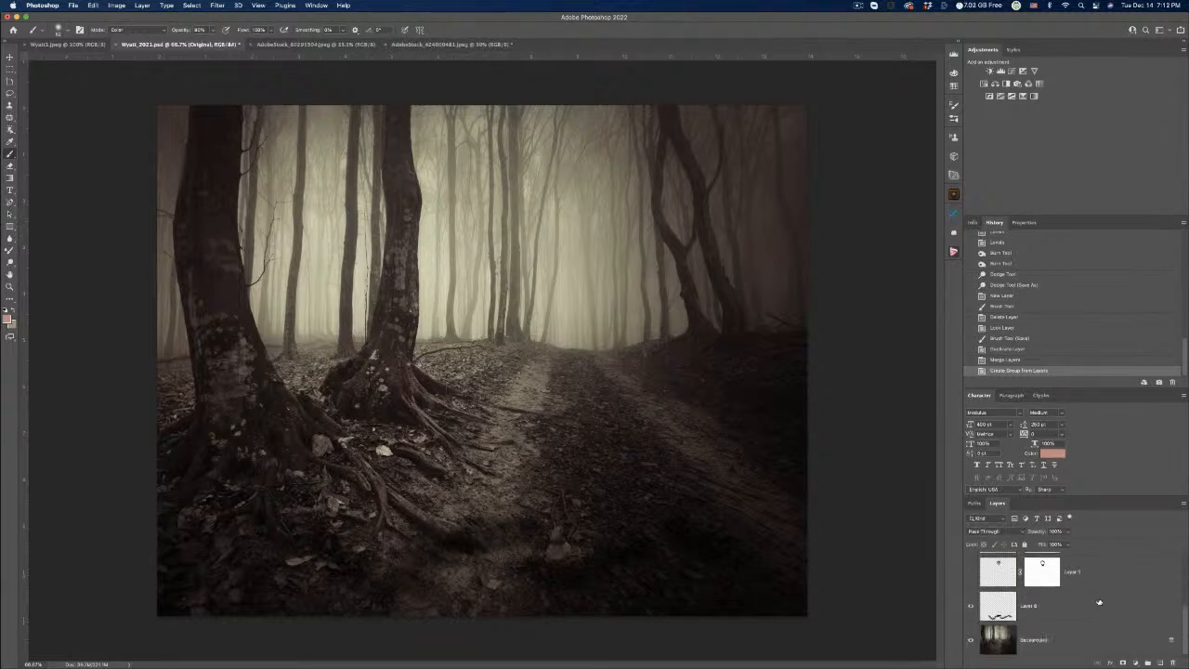
click(1091, 637)
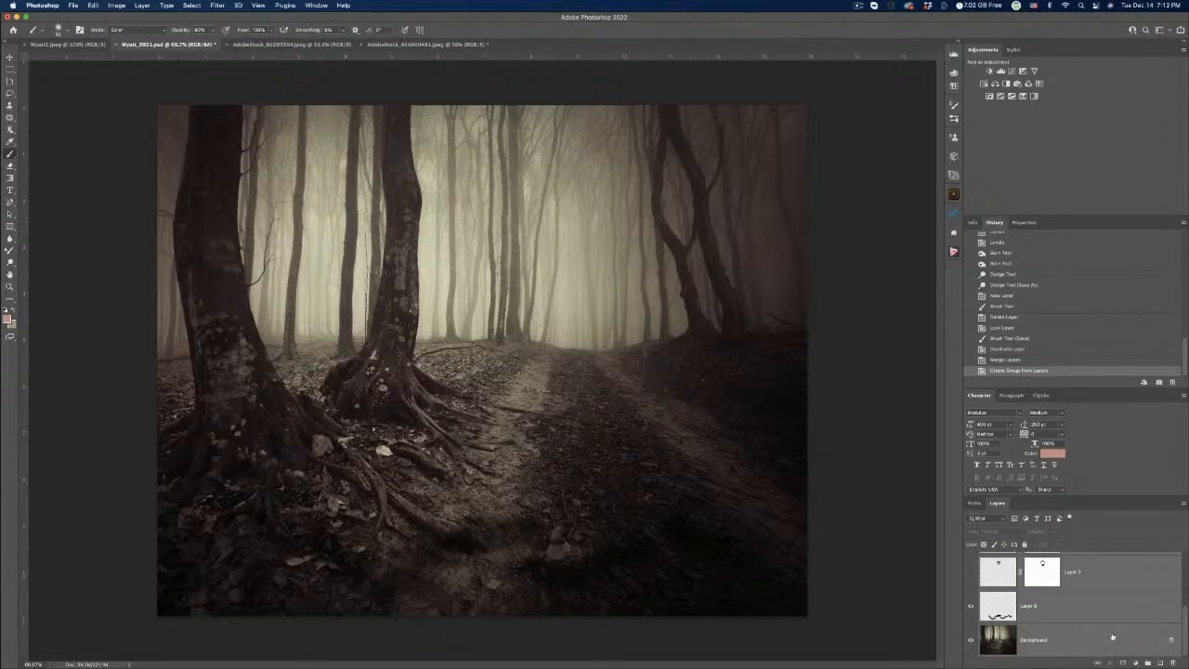
scroll(1104, 627, up, 2)
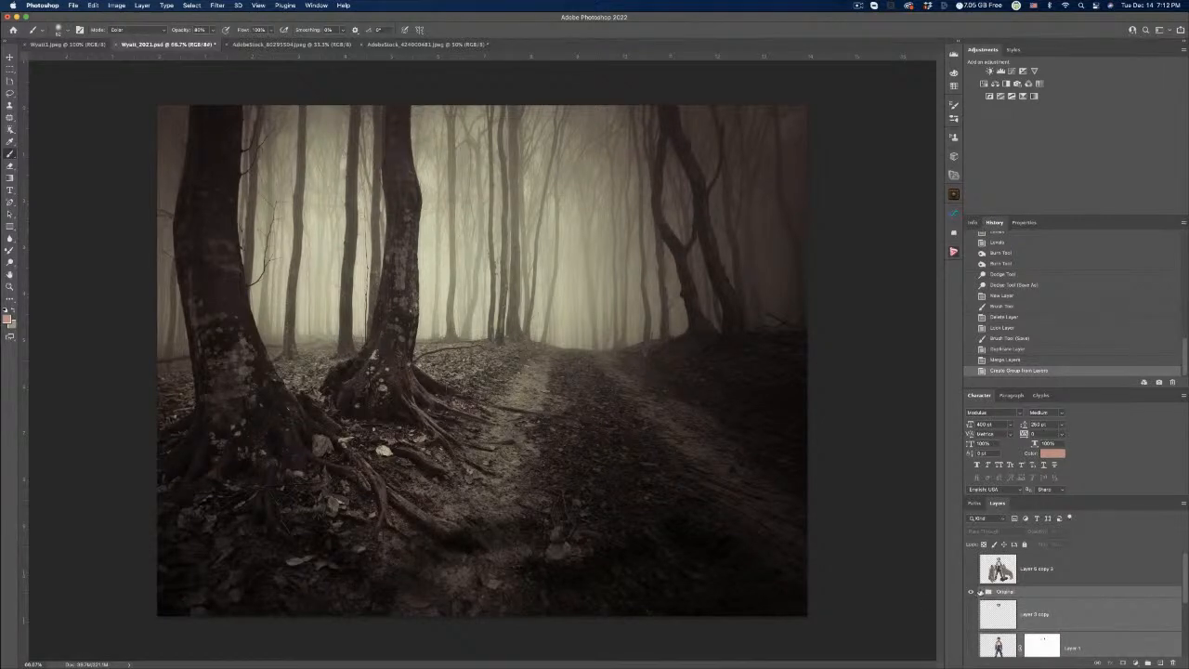
Show the boy, both wolf layers and the masked colour layers inside the Original group, leaving the group collapsed and selected.
click(981, 591)
scroll(980, 629, down, 2)
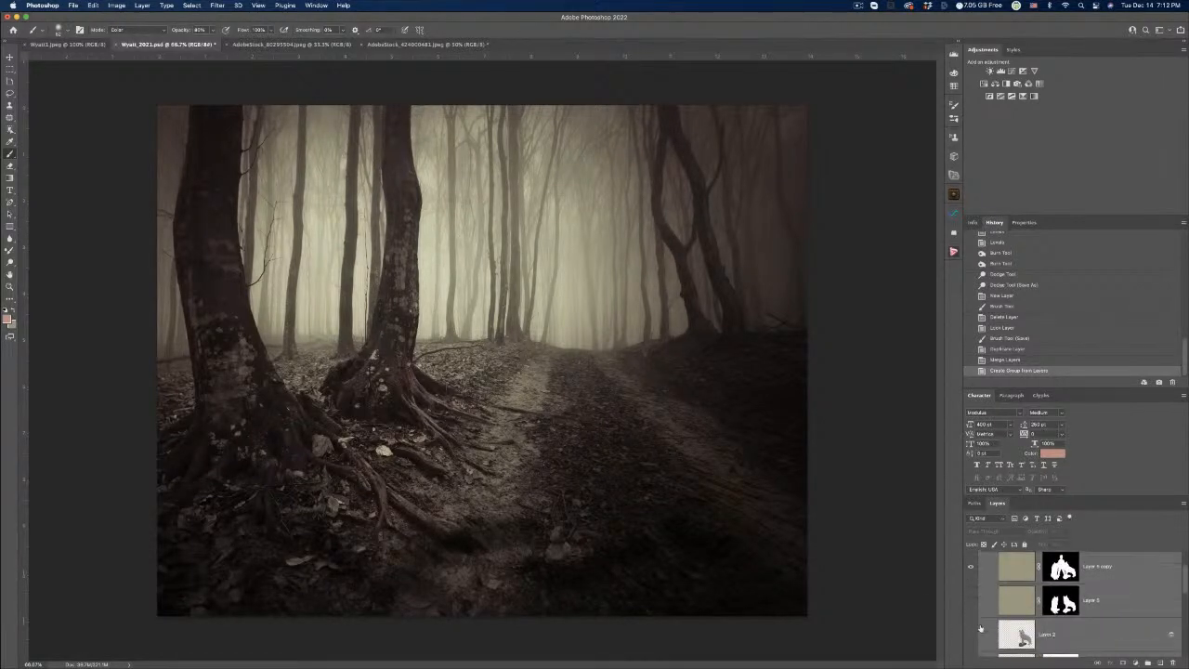
scroll(980, 630, down, 1)
click(970, 580)
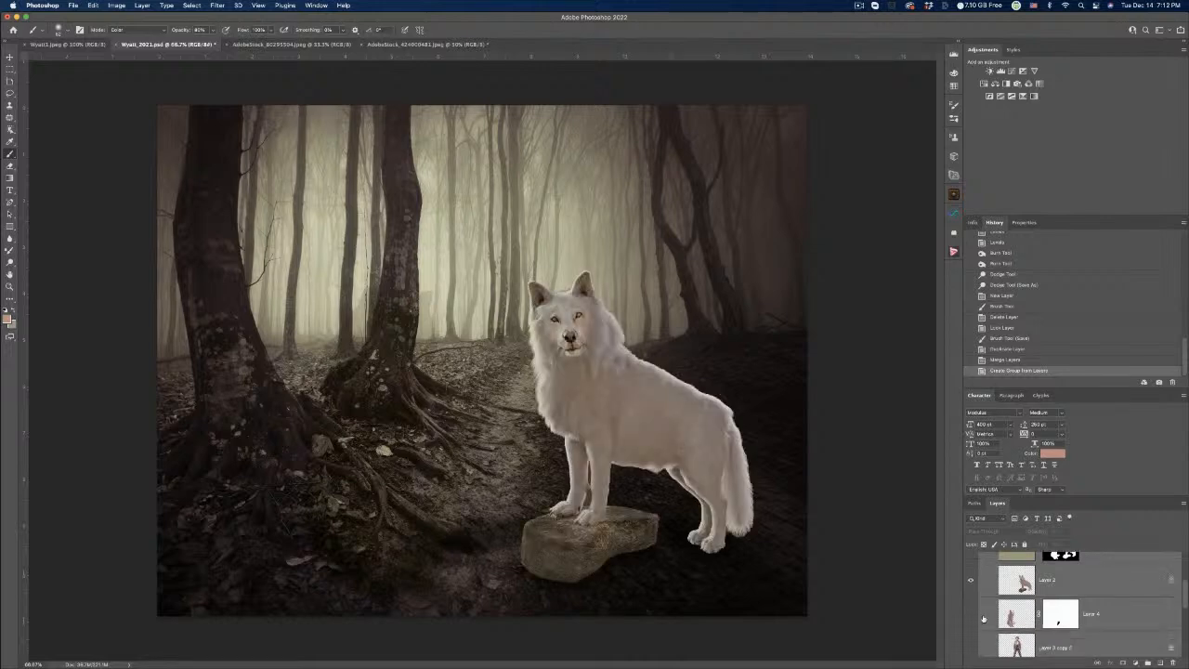
scroll(974, 580, down, 1)
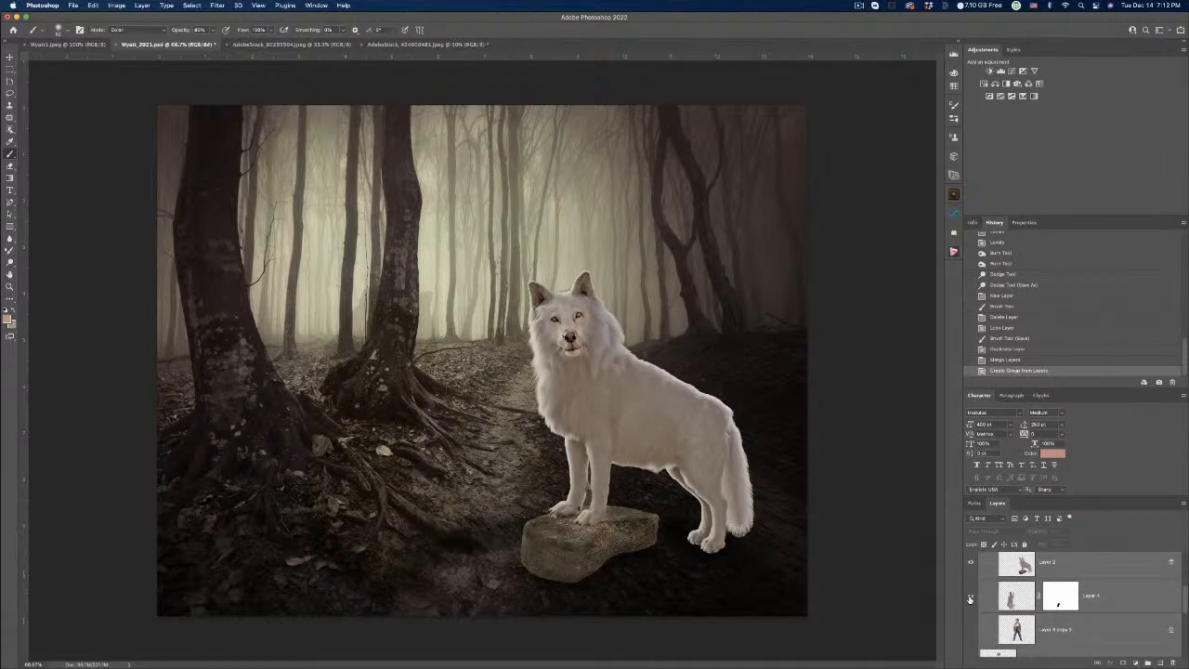
click(970, 596)
click(971, 630)
scroll(1007, 627, down, 2)
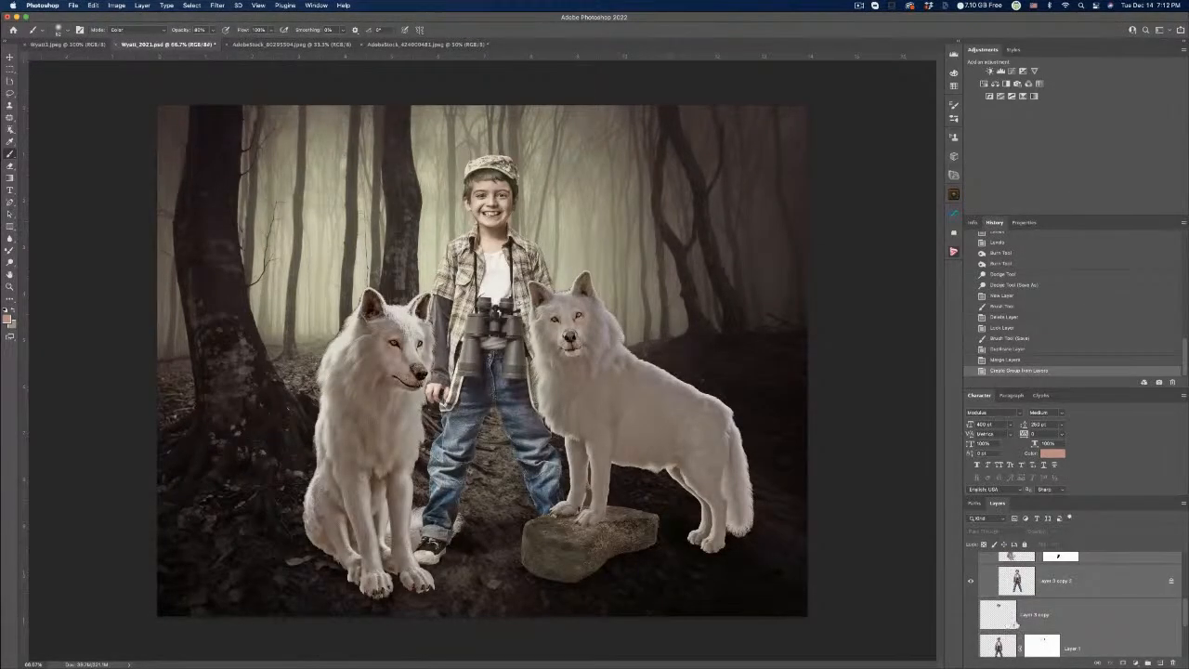
scroll(1014, 622, up, 2)
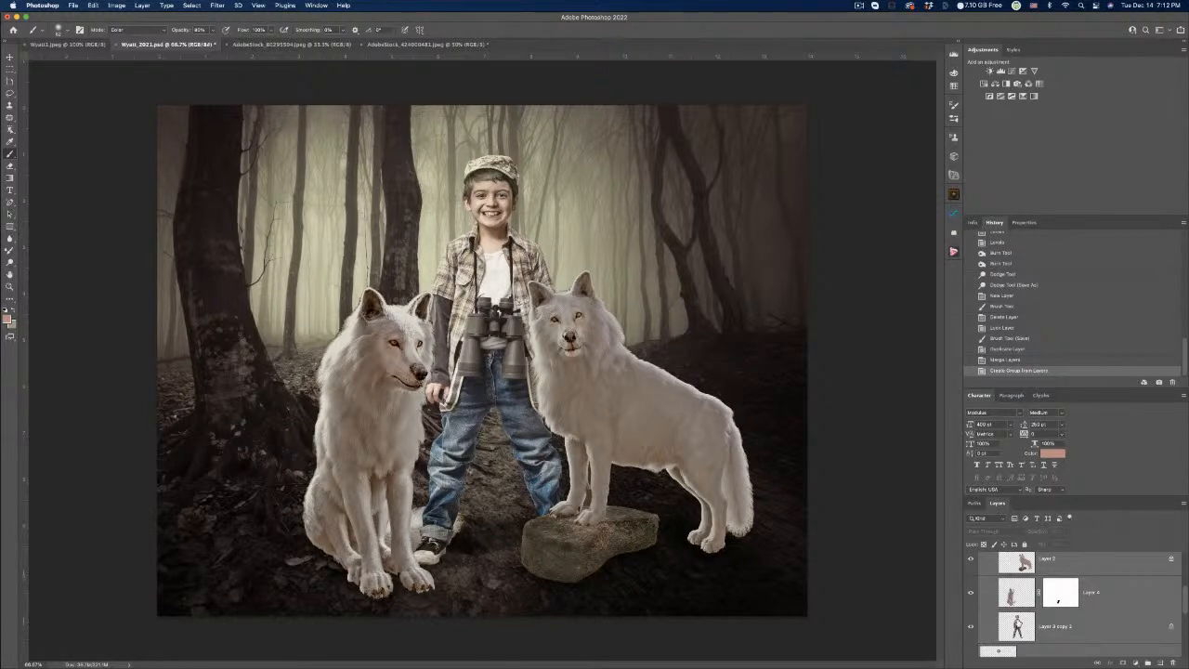
scroll(1022, 620, down, 4)
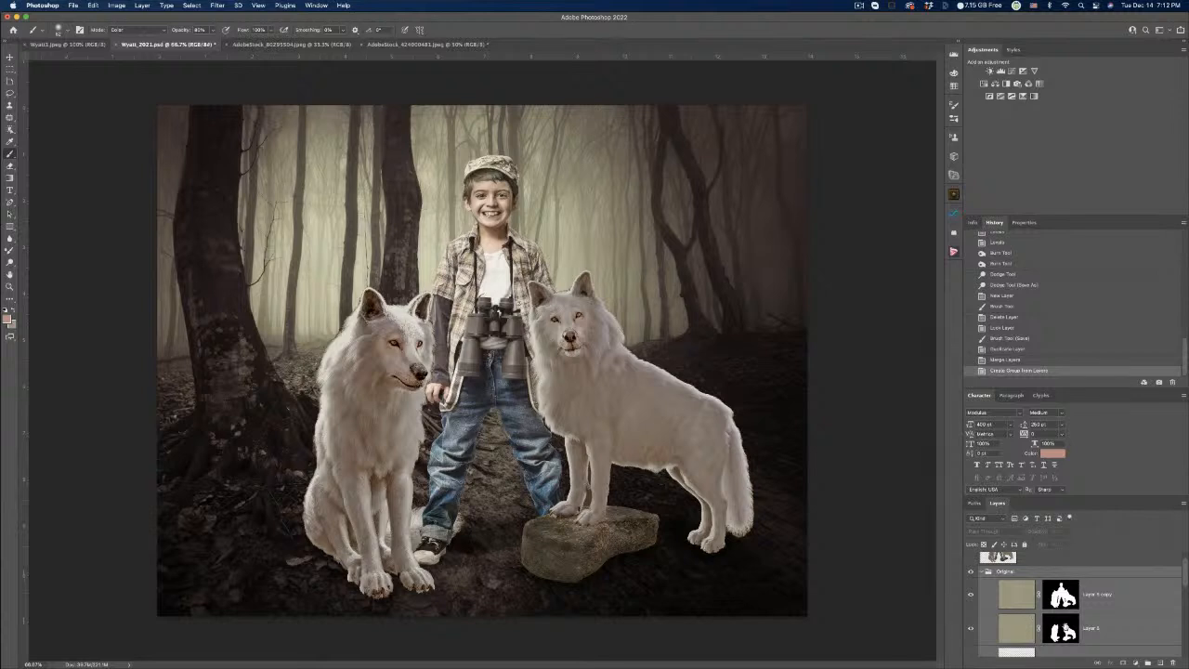
click(978, 573)
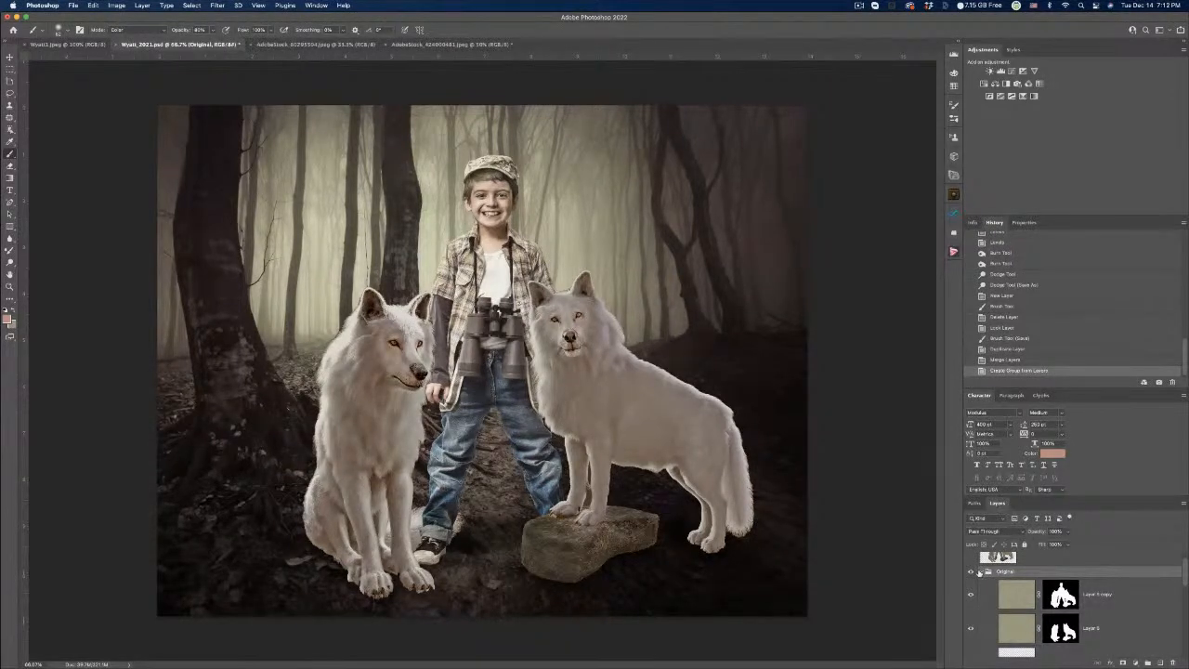
click(981, 572)
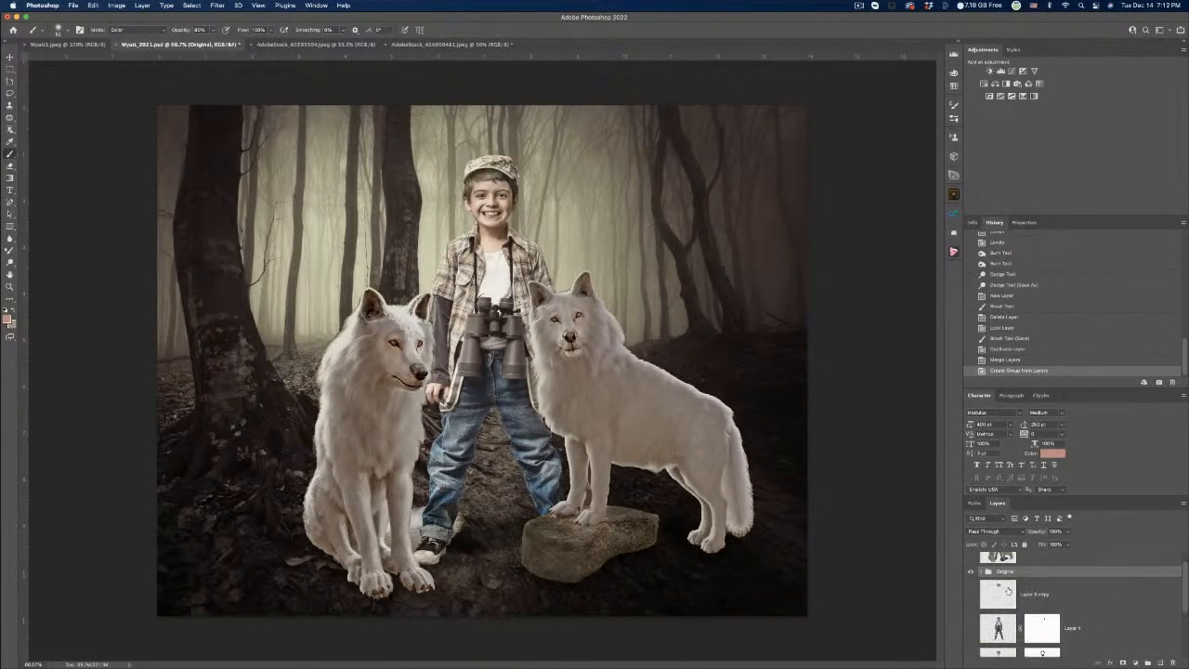
Duplicate all layers from the Original group down to the Background and merge the duplicates into one layer.
scroll(1050, 603, down, 2)
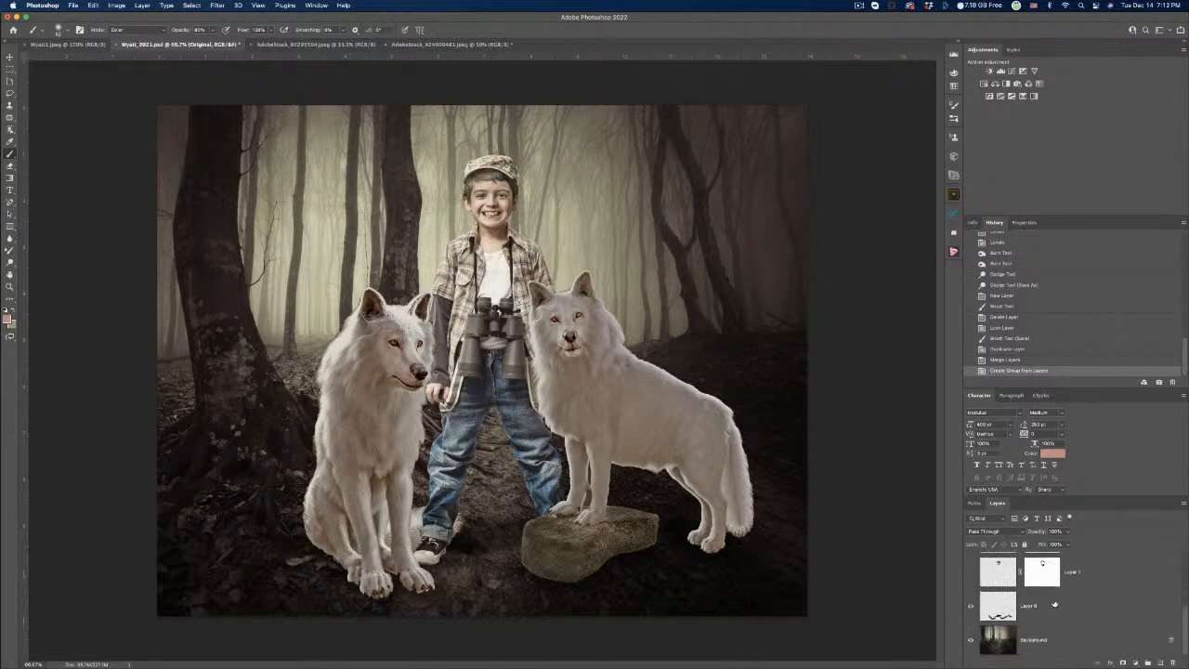
shift+click(1055, 640)
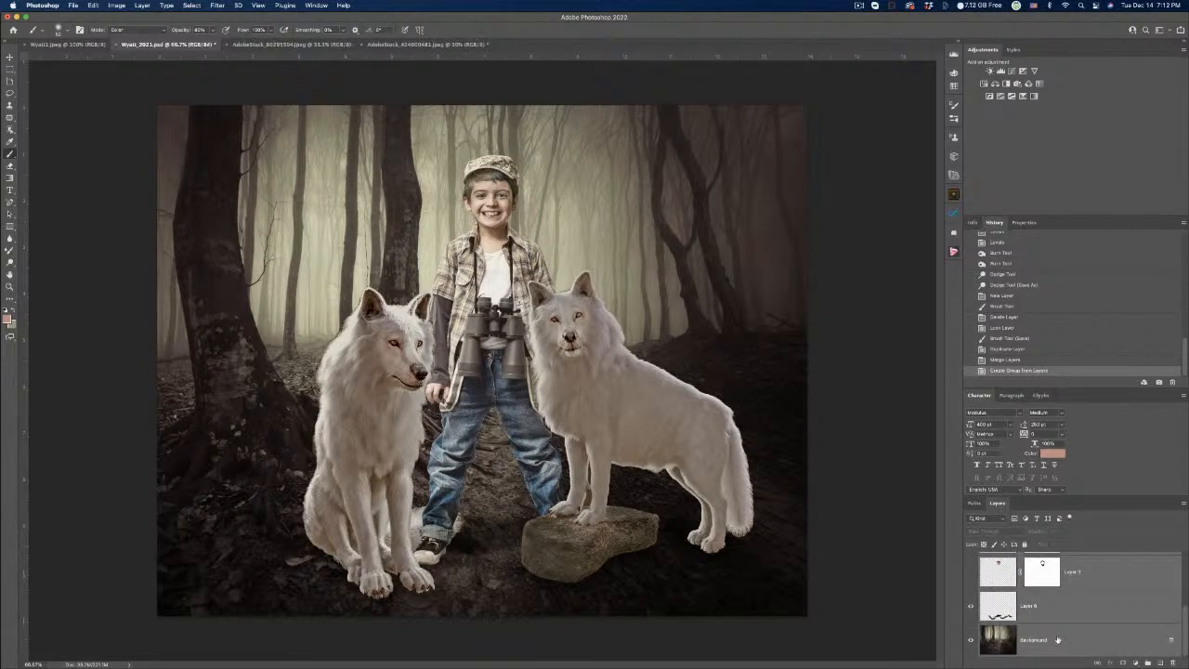
drag(1056, 639, 1160, 660)
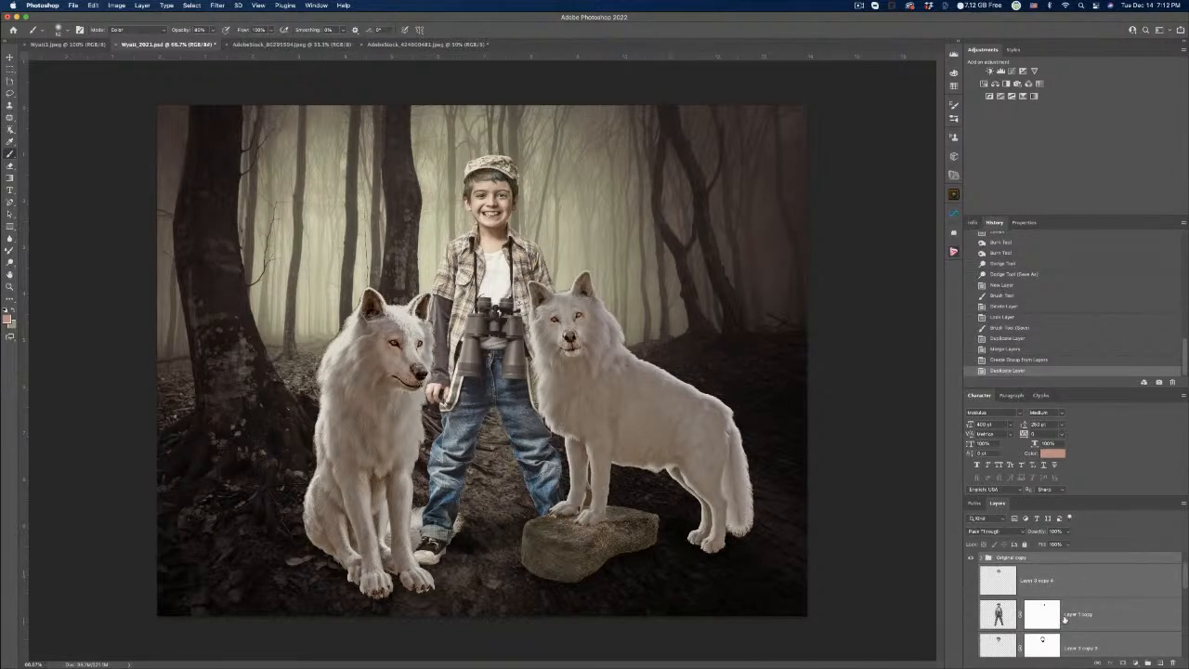
right_click(1114, 583)
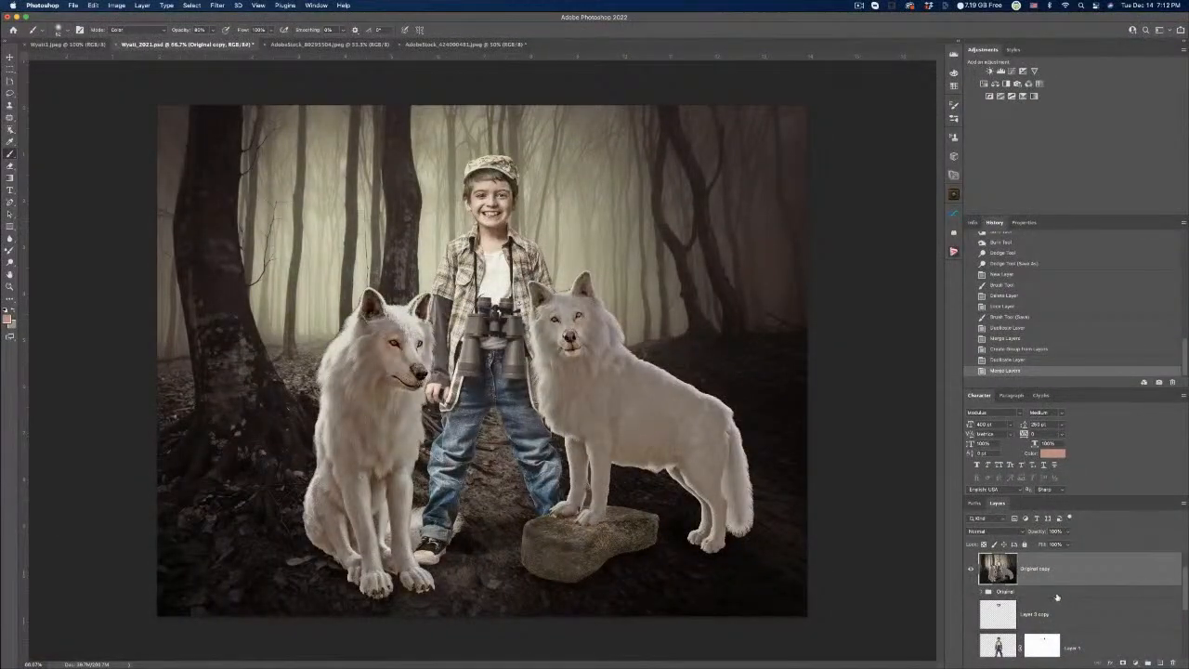
Toggle the merged scene layer off and on to compare it with the layers beneath.
scroll(1054, 599, up, 1)
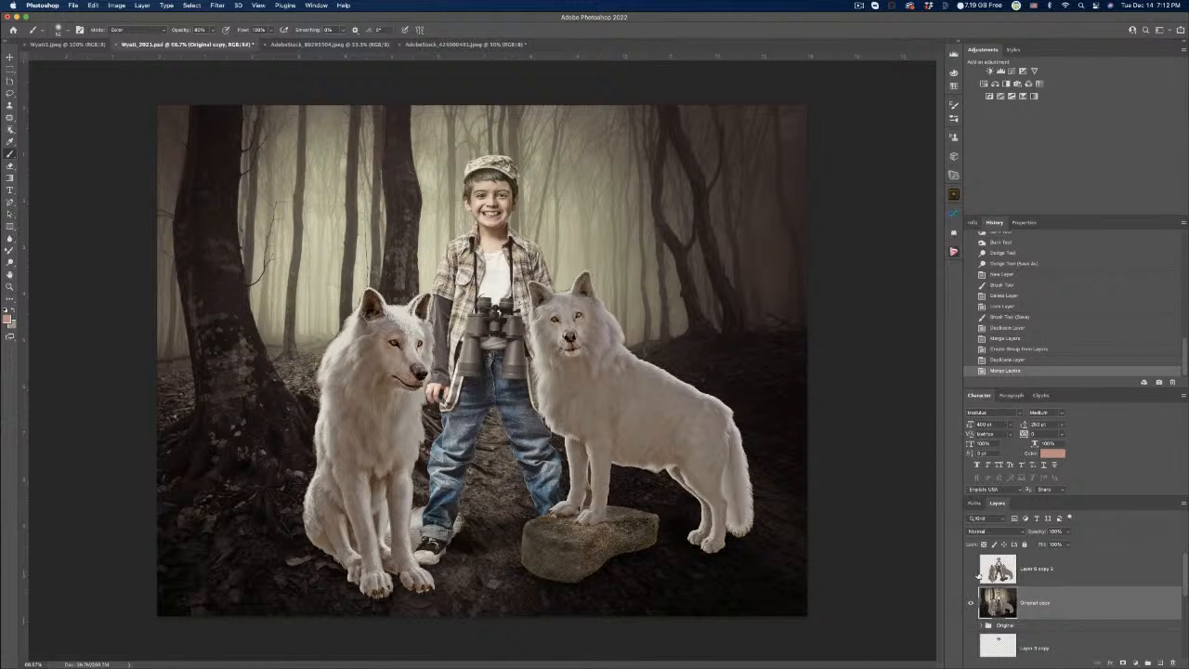
click(970, 603)
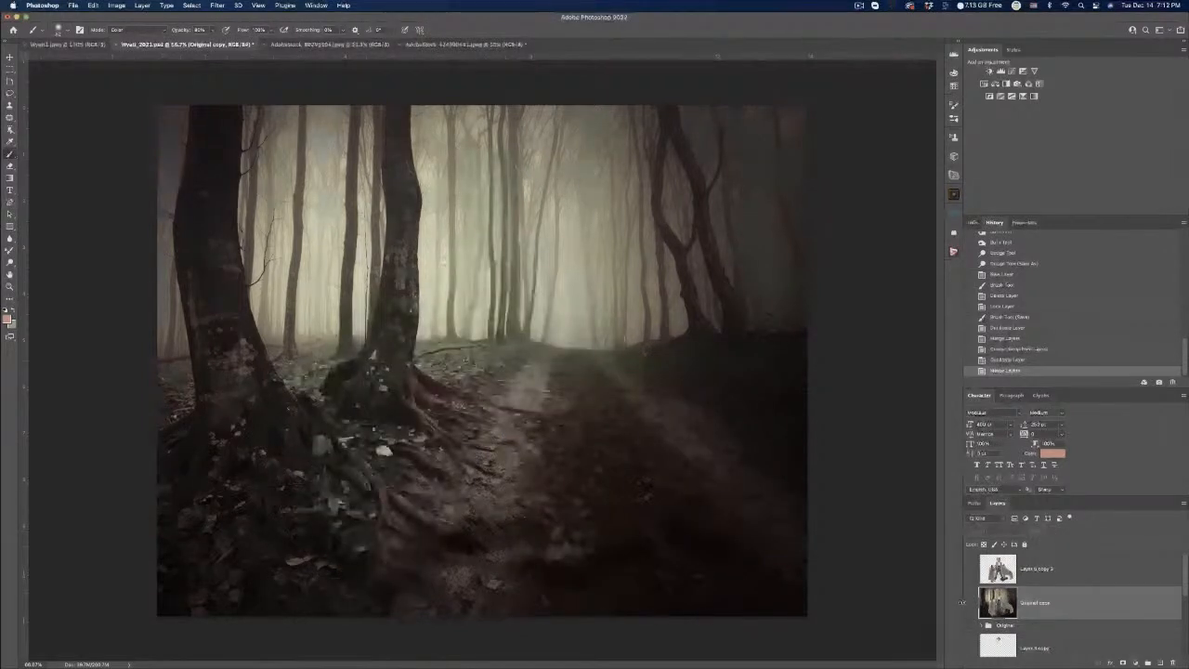
click(969, 603)
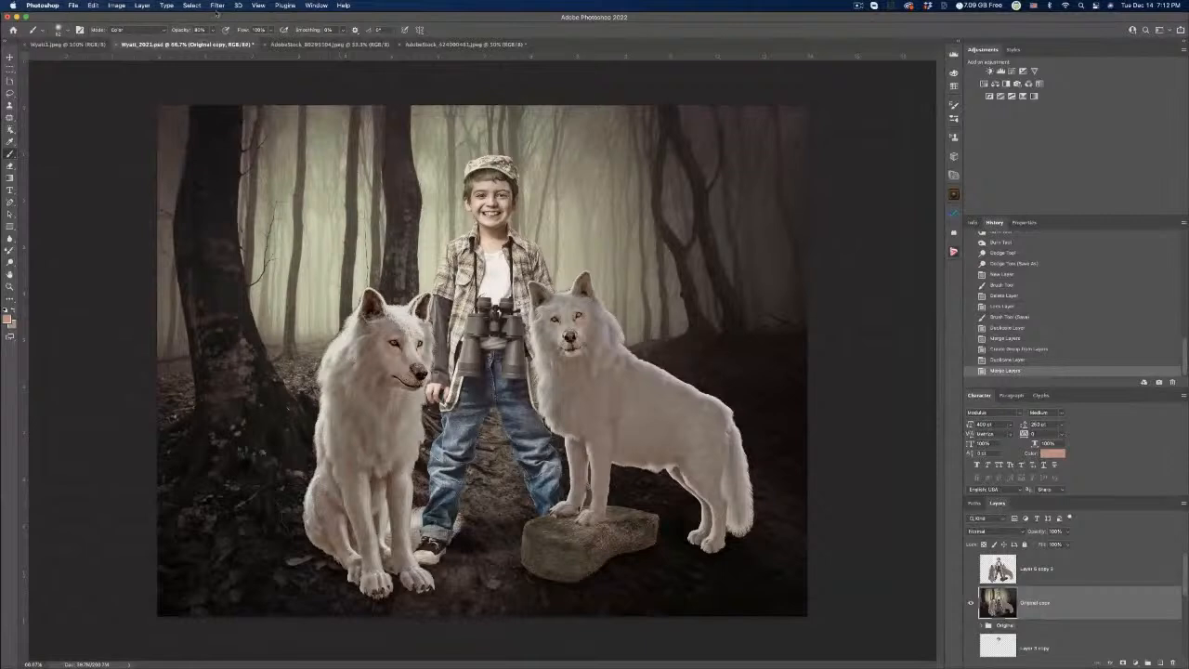
Open the merged scene layer in the JixiPix Impresso filter and browse to the Accomplice and fantasy painting presets.
click(218, 6)
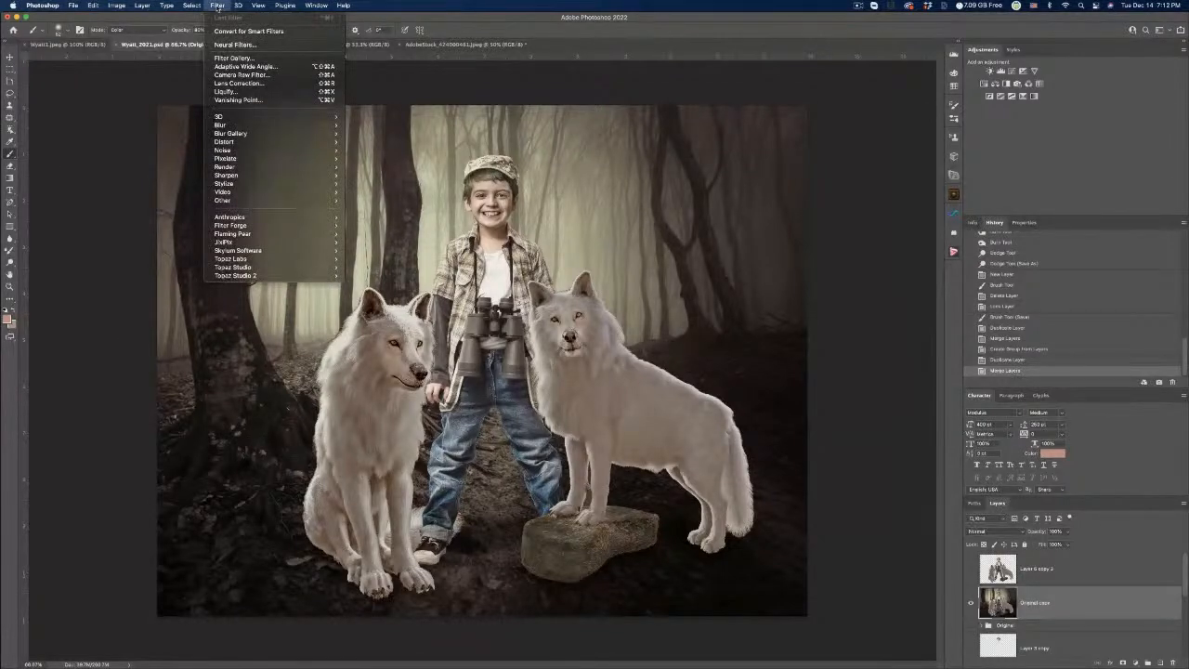
mouse_move(270, 241)
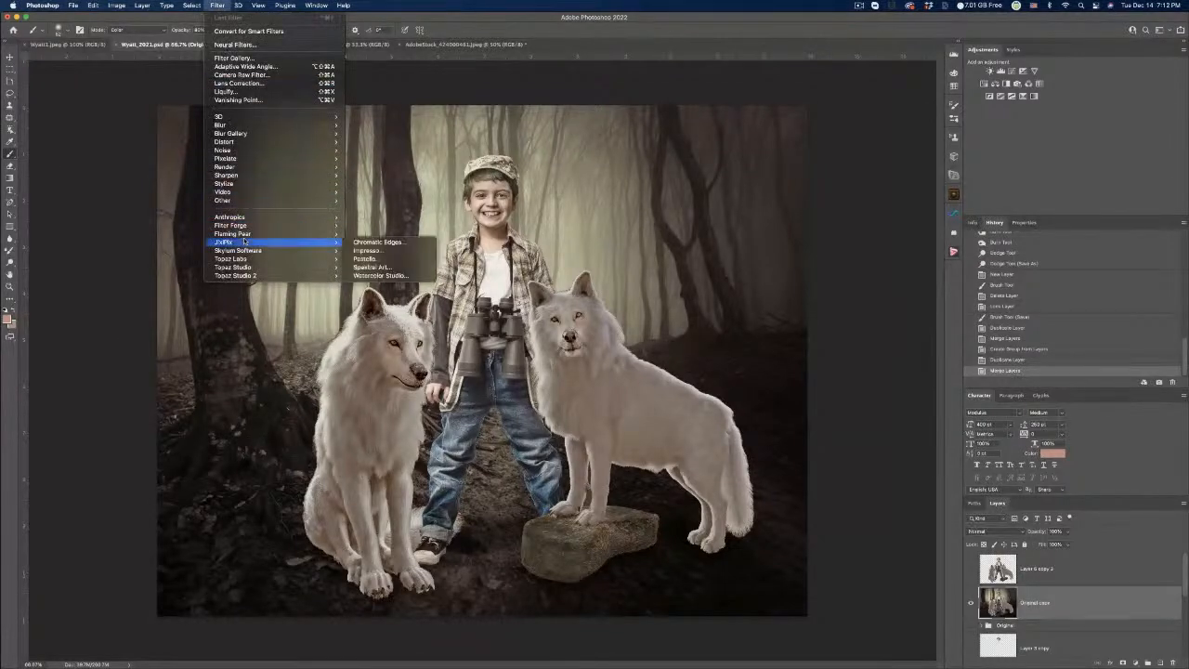
click(387, 252)
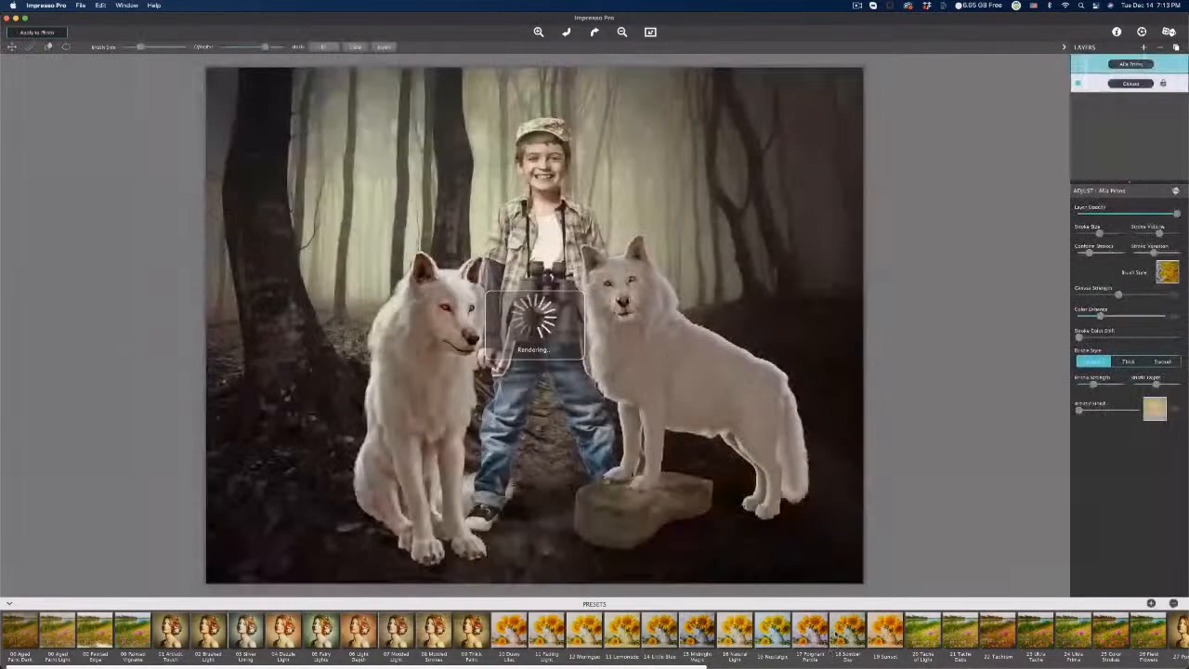
scroll(834, 635, right, 10)
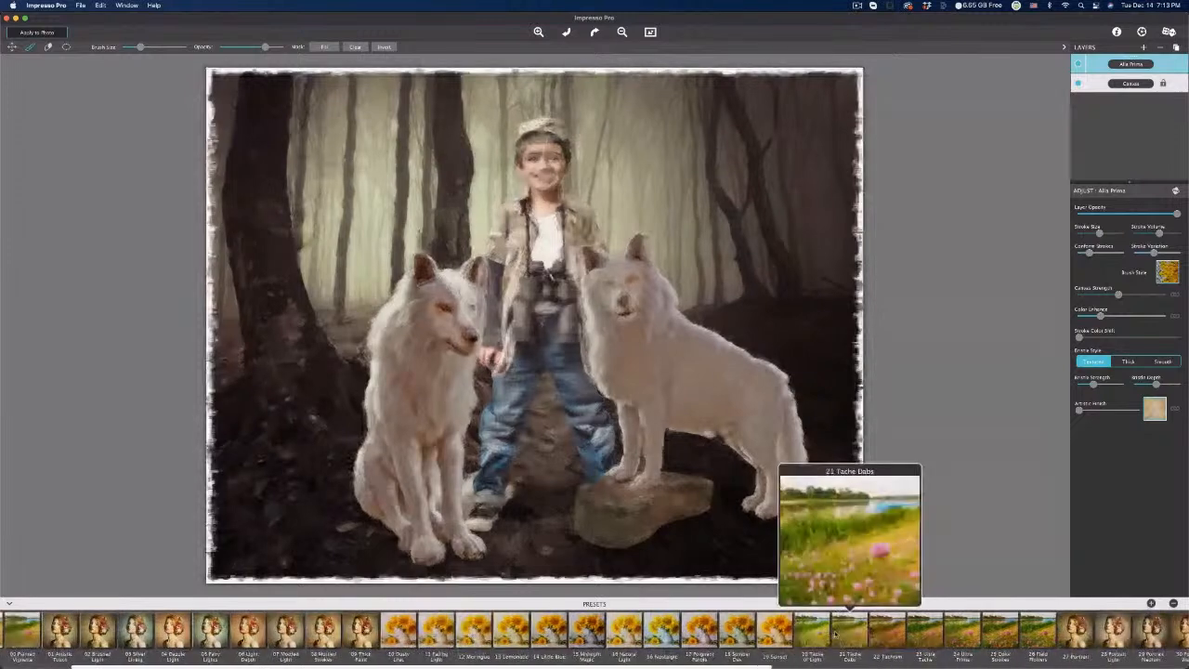
scroll(834, 634, right, 4)
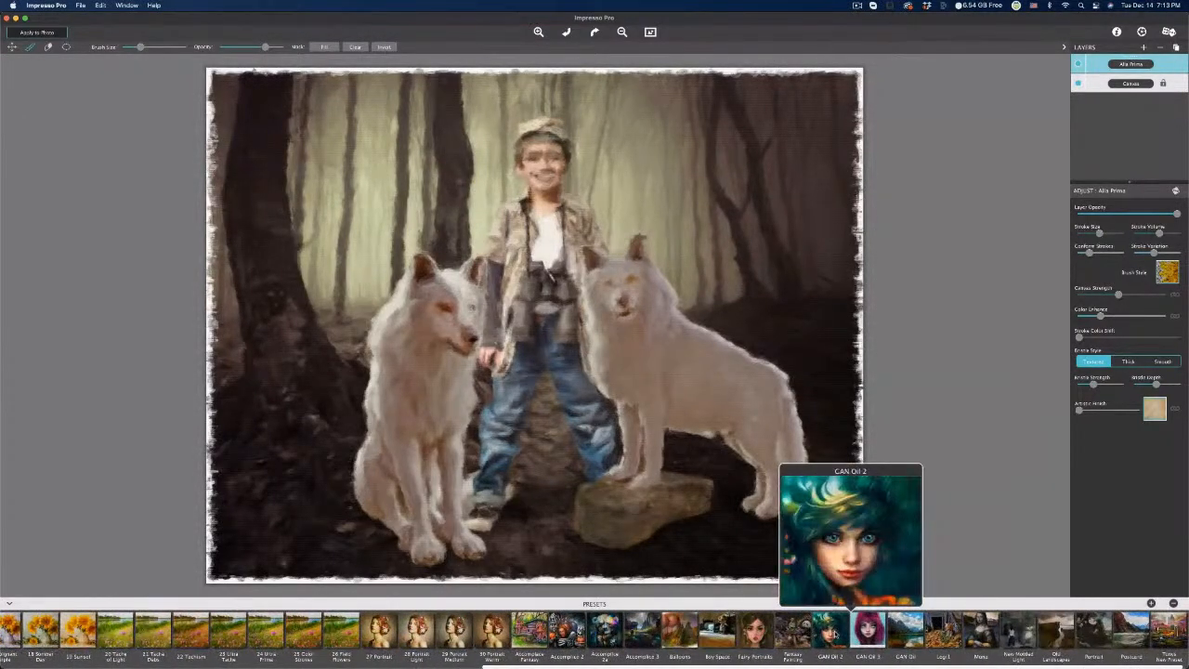
Compare the Fantasy Painting and Accomplice 3 presets with Accomplice 2a, and apply Accomplice 2a to the merged scene.
click(798, 636)
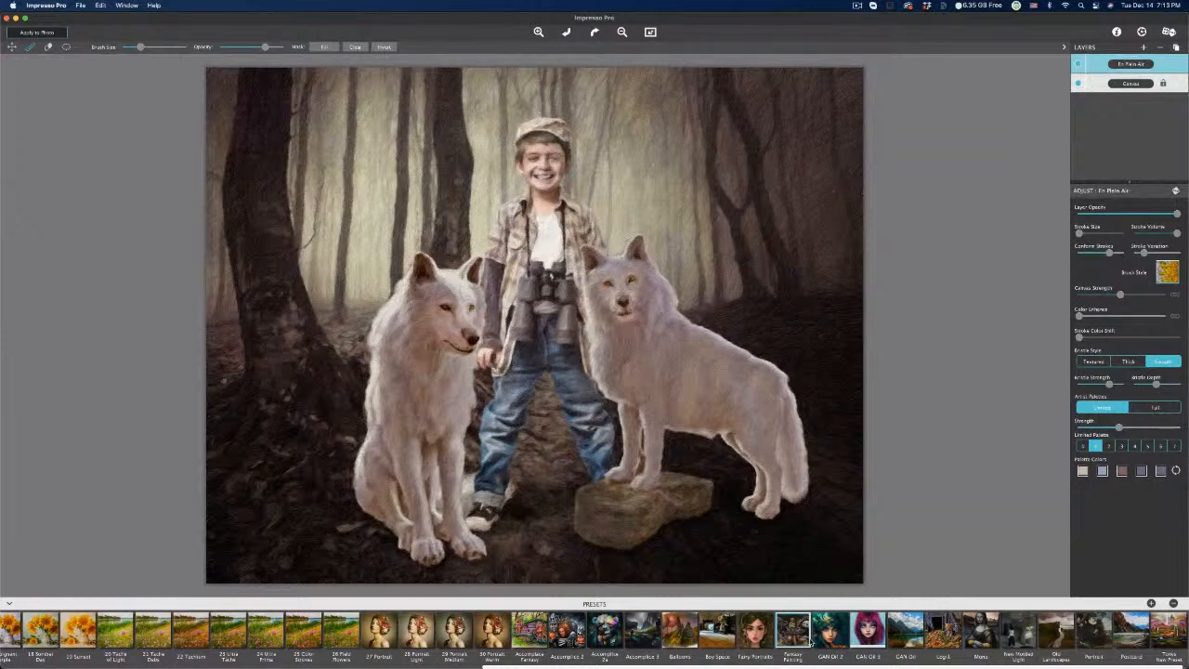
click(604, 631)
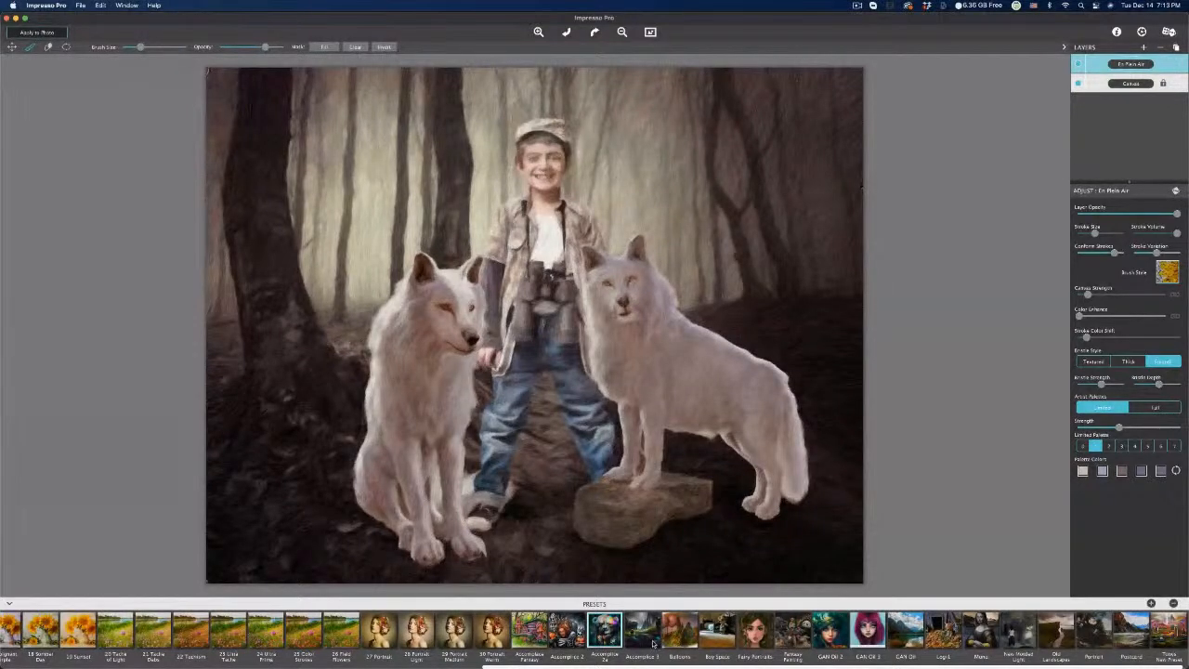
click(653, 641)
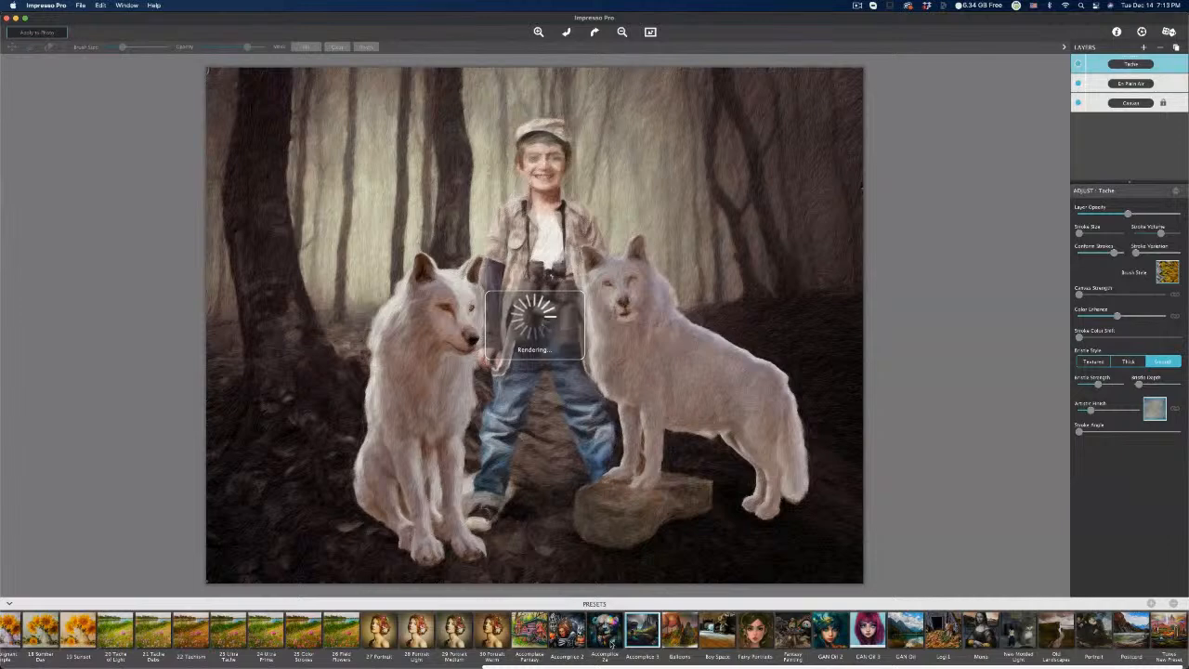
click(615, 641)
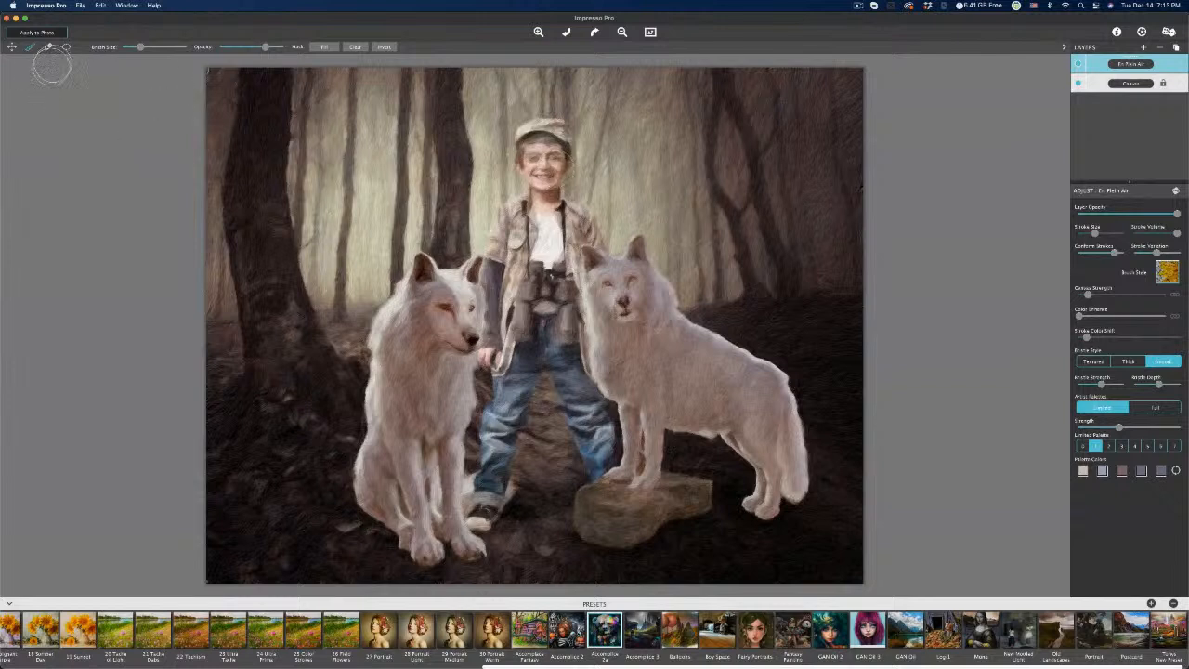
click(46, 33)
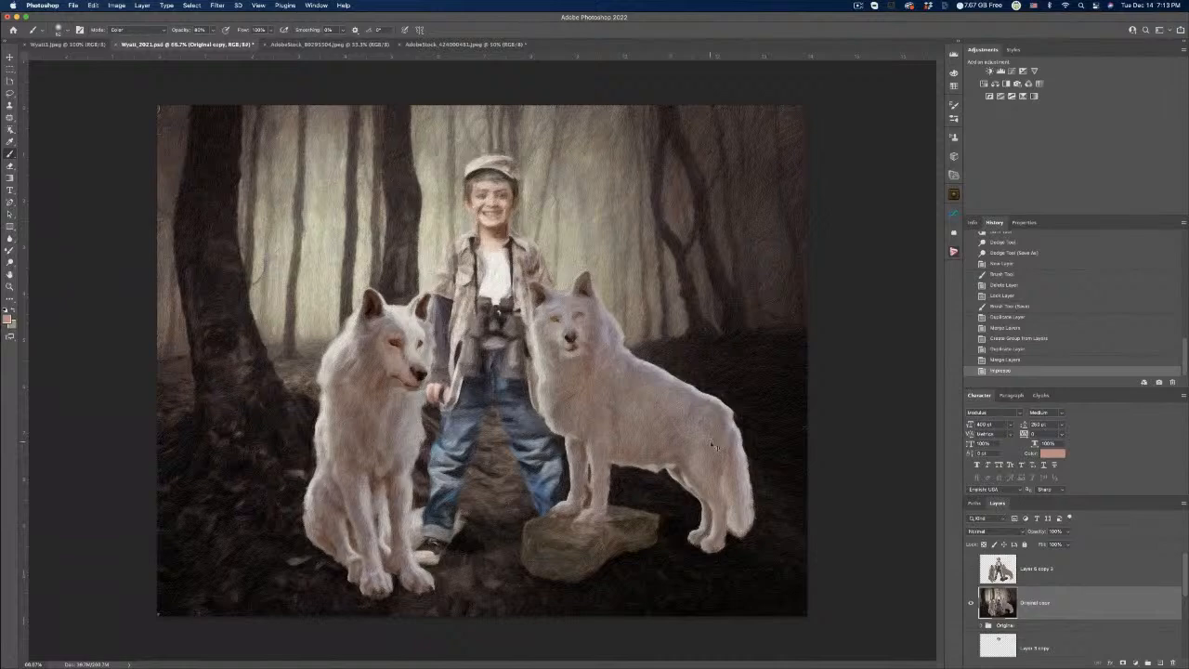
Examine the painted effect on the wolves' and boy's faces at 200% zoom.
key(super+plus)
key(super+plus)
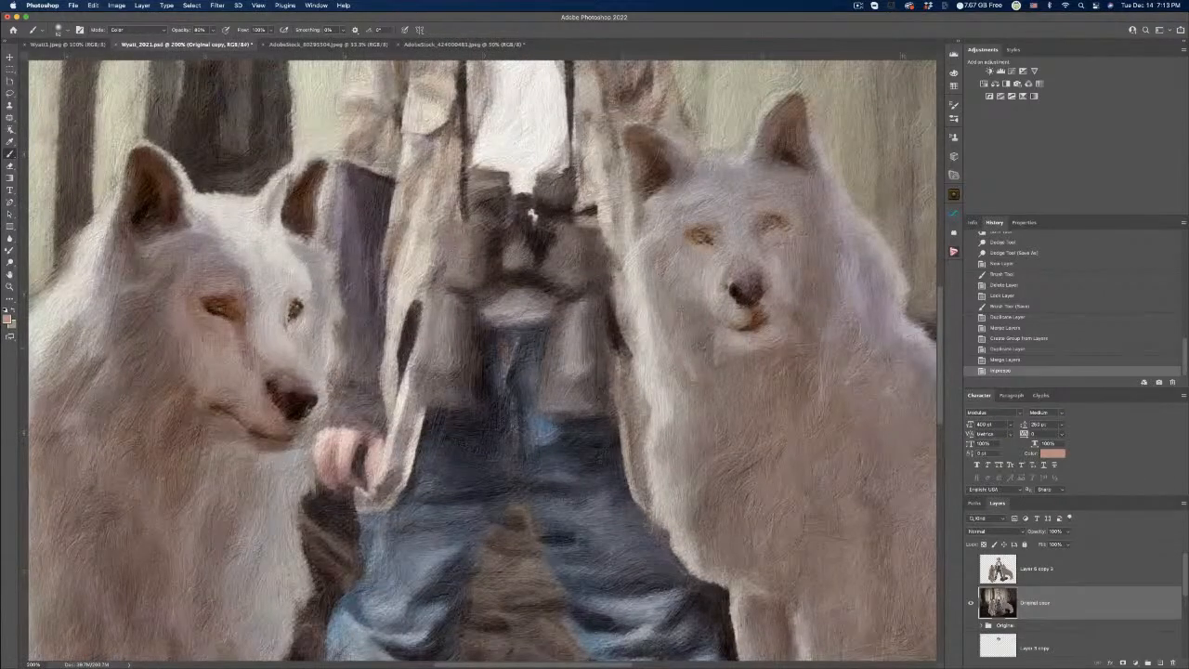
drag(532, 216, 532, 537)
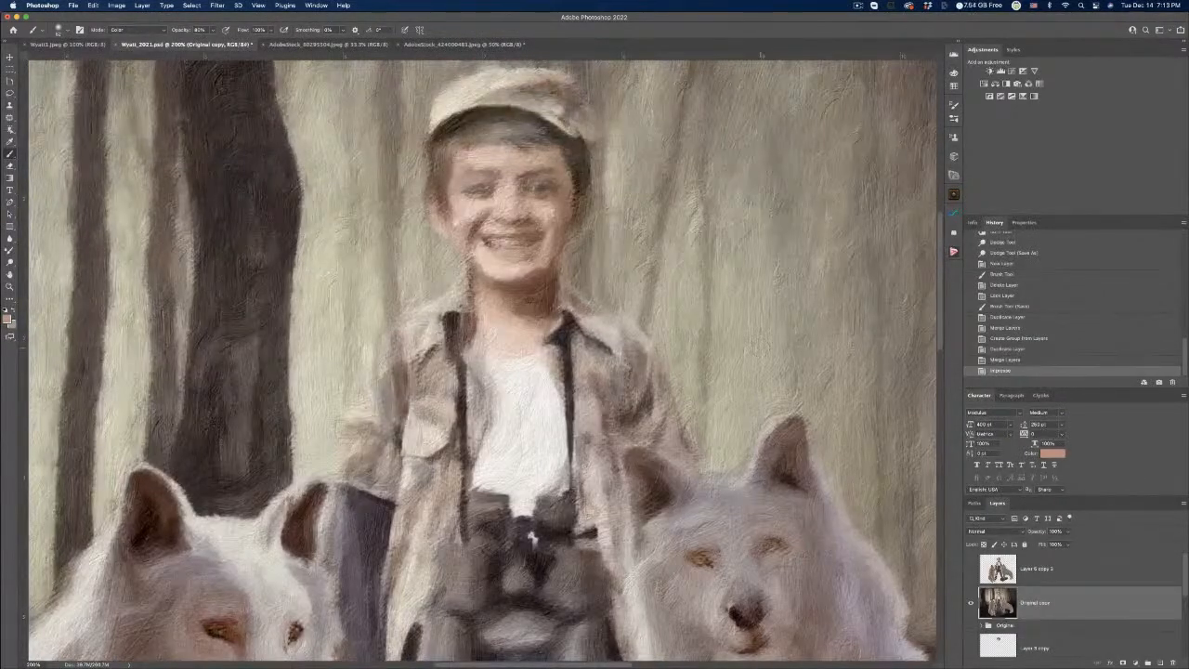
Show the boy-and-wolves cutout layer above the painted scene copy.
key(super+minus)
key(super+minus)
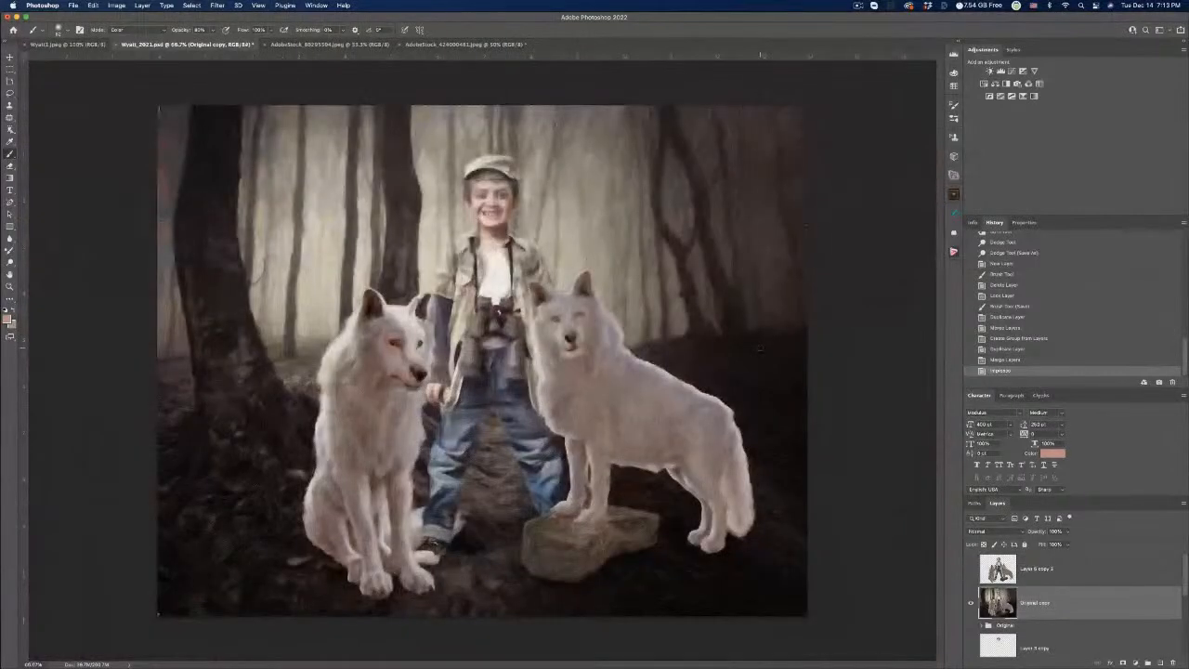
click(970, 568)
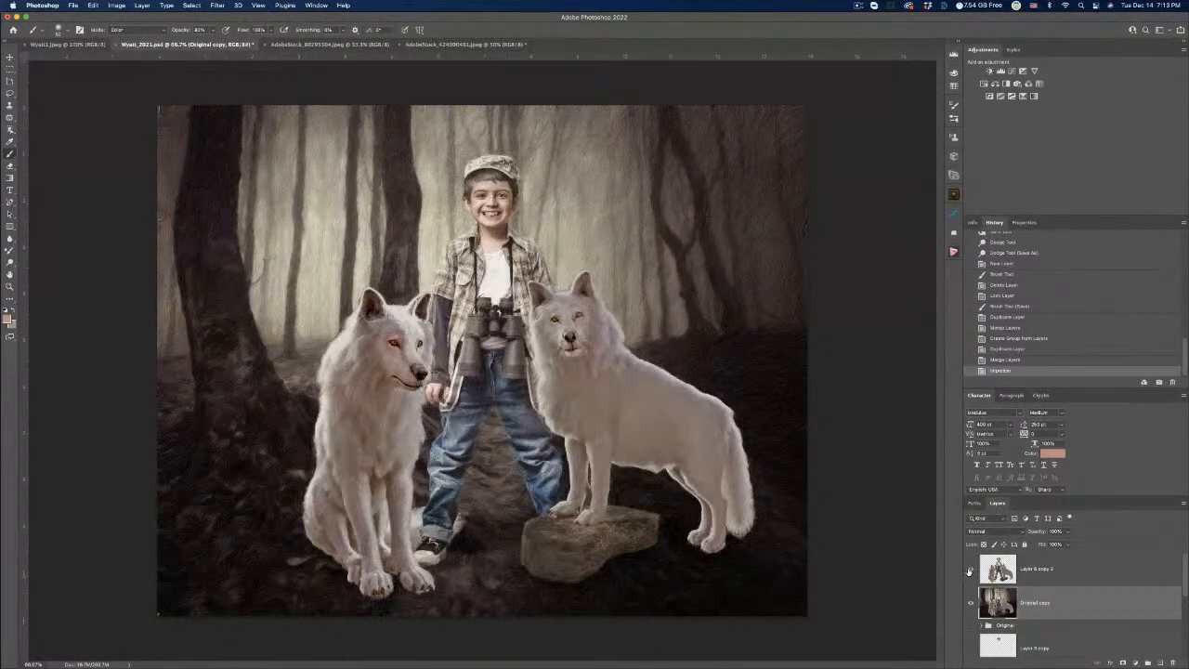
Try lowering the painted scene copy's opacity to about half, and undo the change.
click(1079, 531)
drag(1068, 544, 1039, 544)
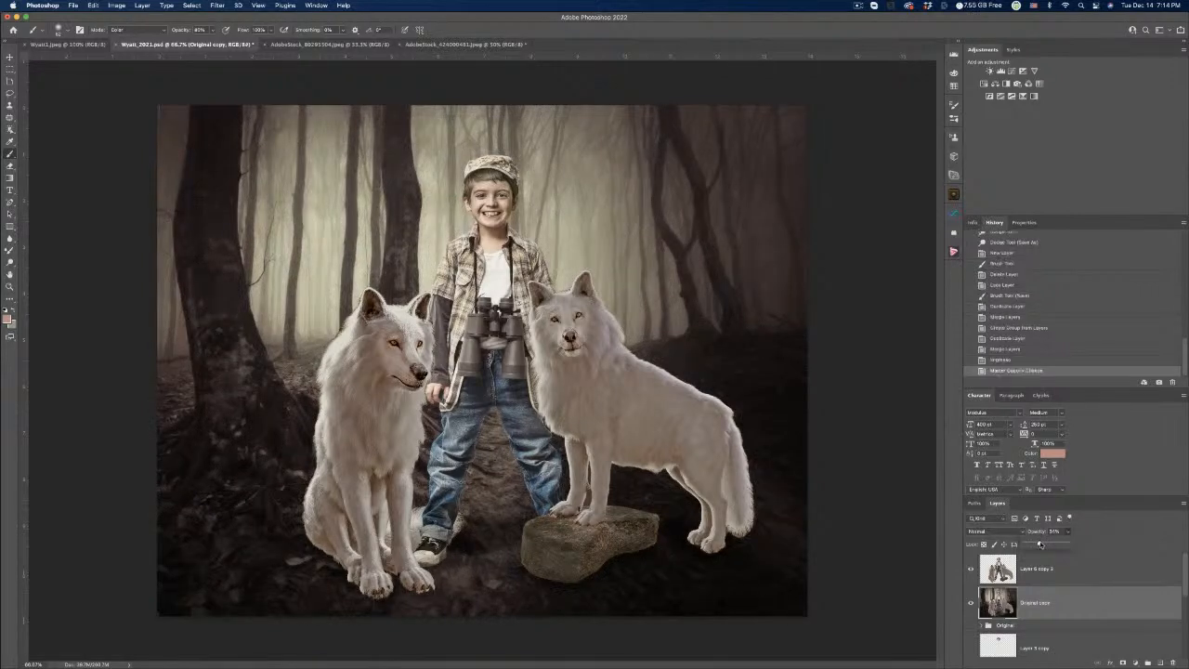
key(super+z)
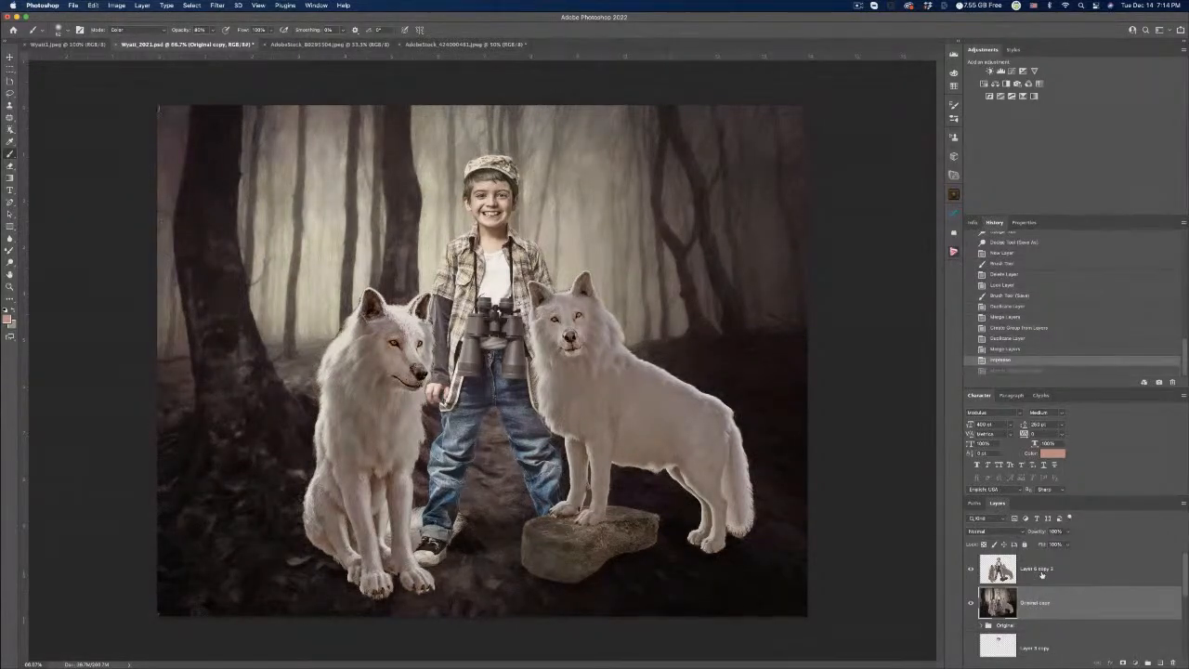
Lower the boy-and-wolves cutout layer's opacity to about 55% and check the blended faces at 200% zoom.
drag(1067, 541, 1038, 545)
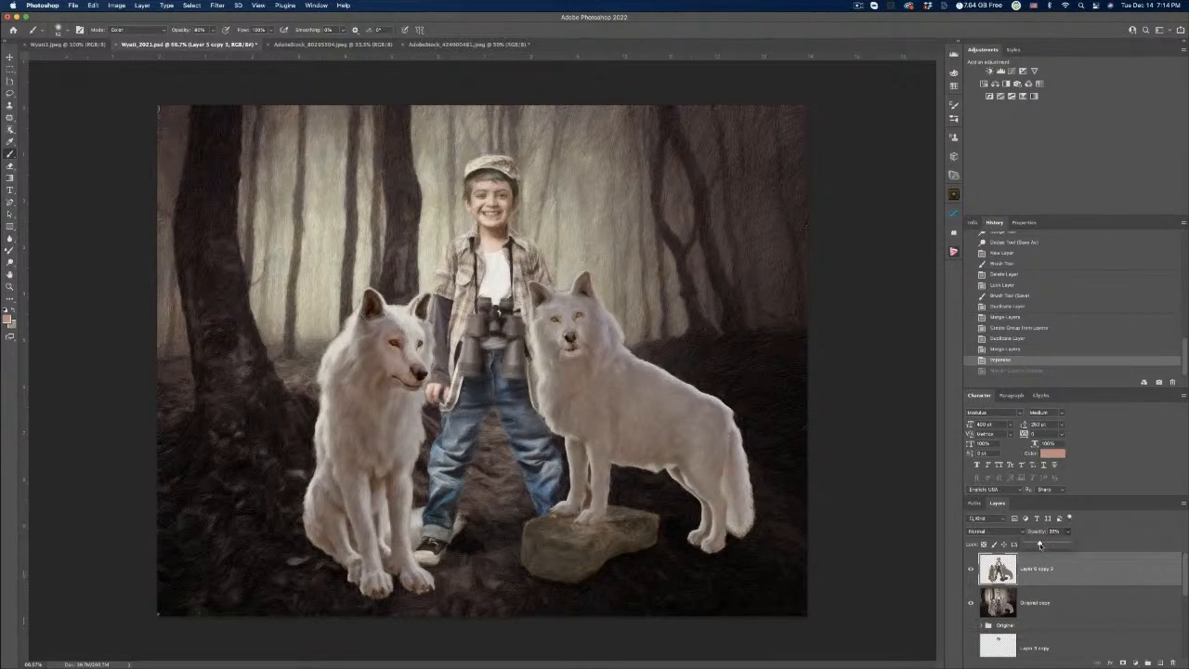
key(super+plus)
key(super+plus)
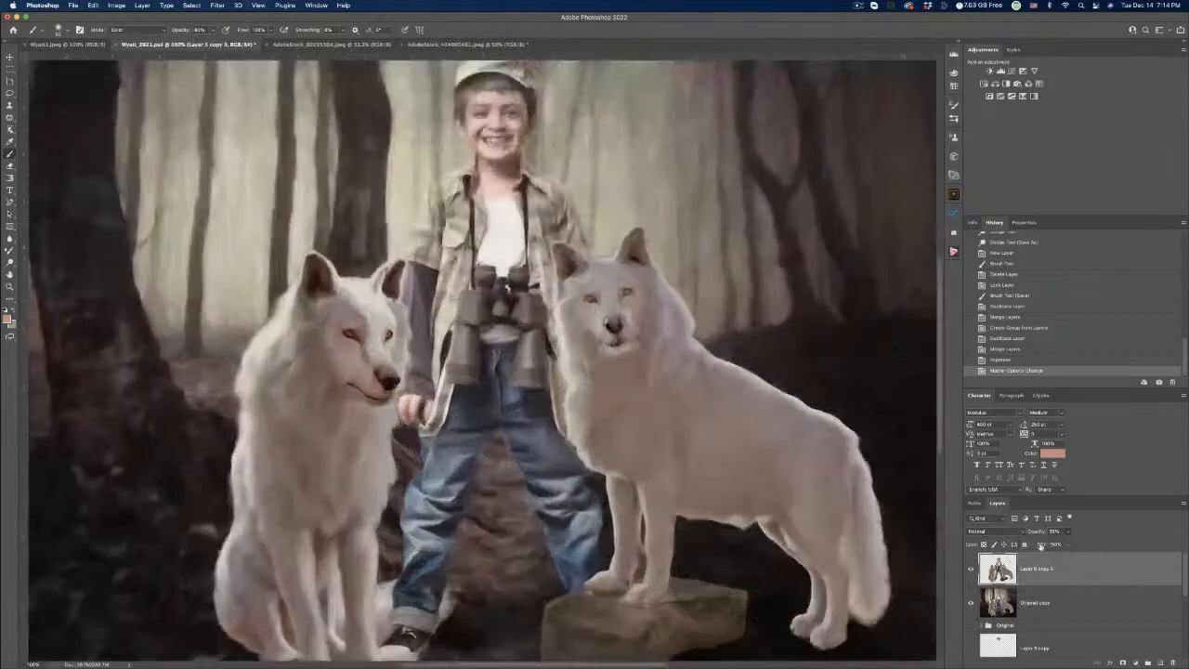
scroll(483, 362, up, 5)
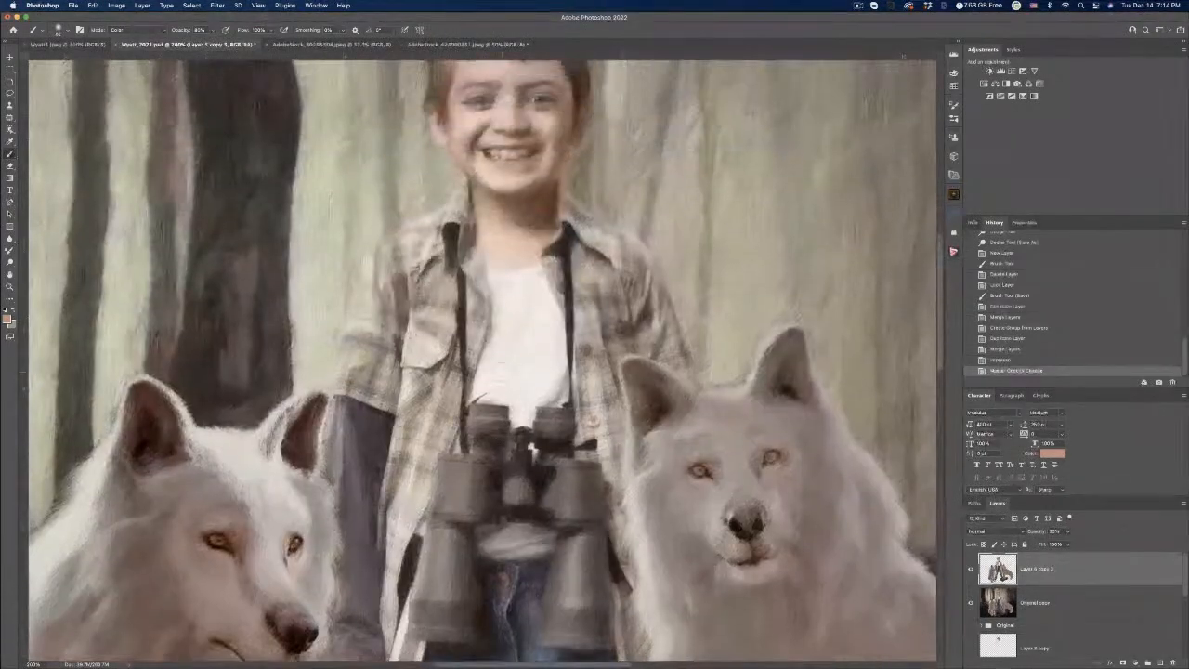
scroll(501, 372, up, 2)
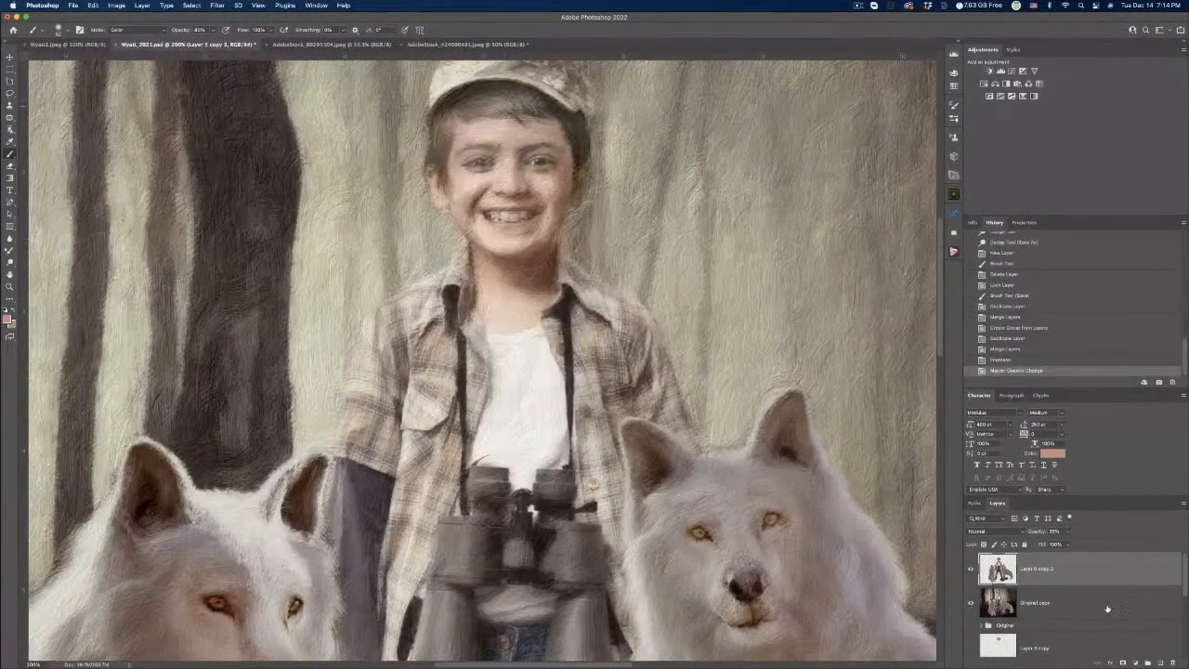
click(1067, 545)
Add a white layer mask to the boy-and-wolves layer and set up an enlarged Soft Round Pressure Size brush.
key(super+minus)
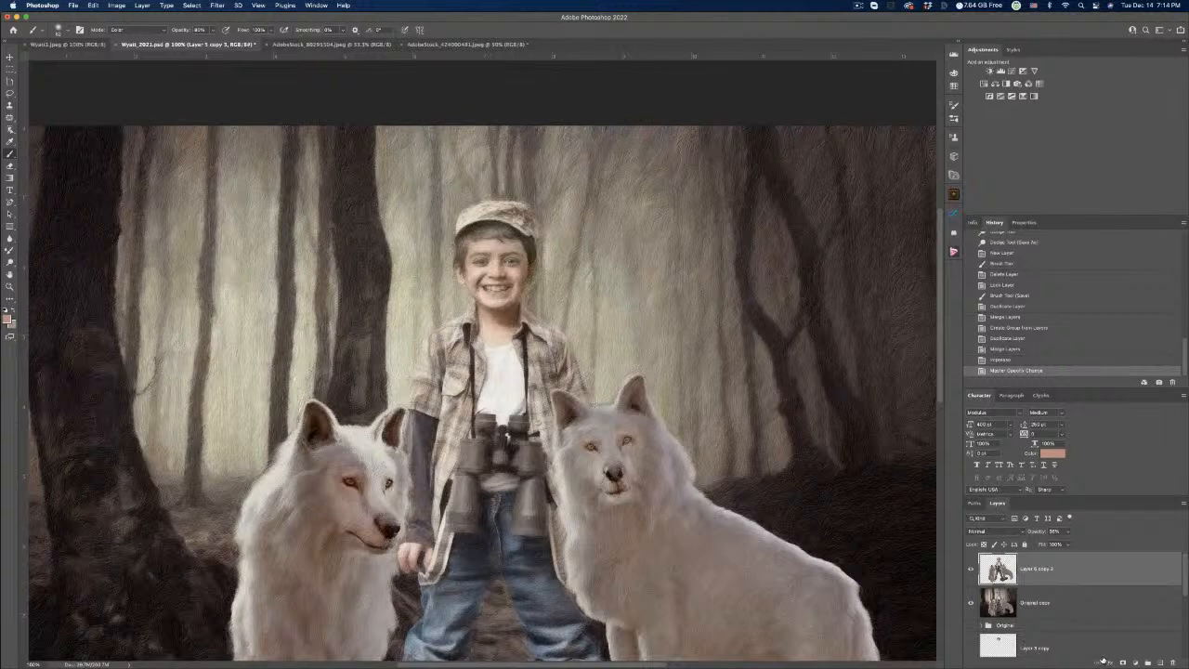
click(1121, 663)
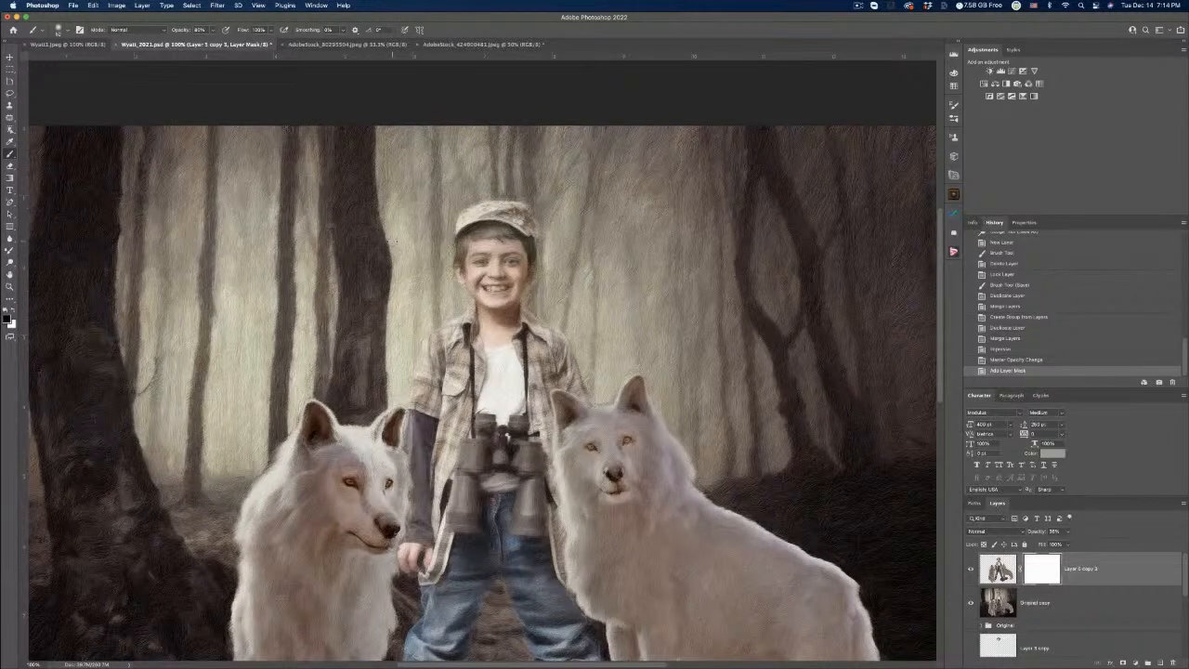
click(60, 30)
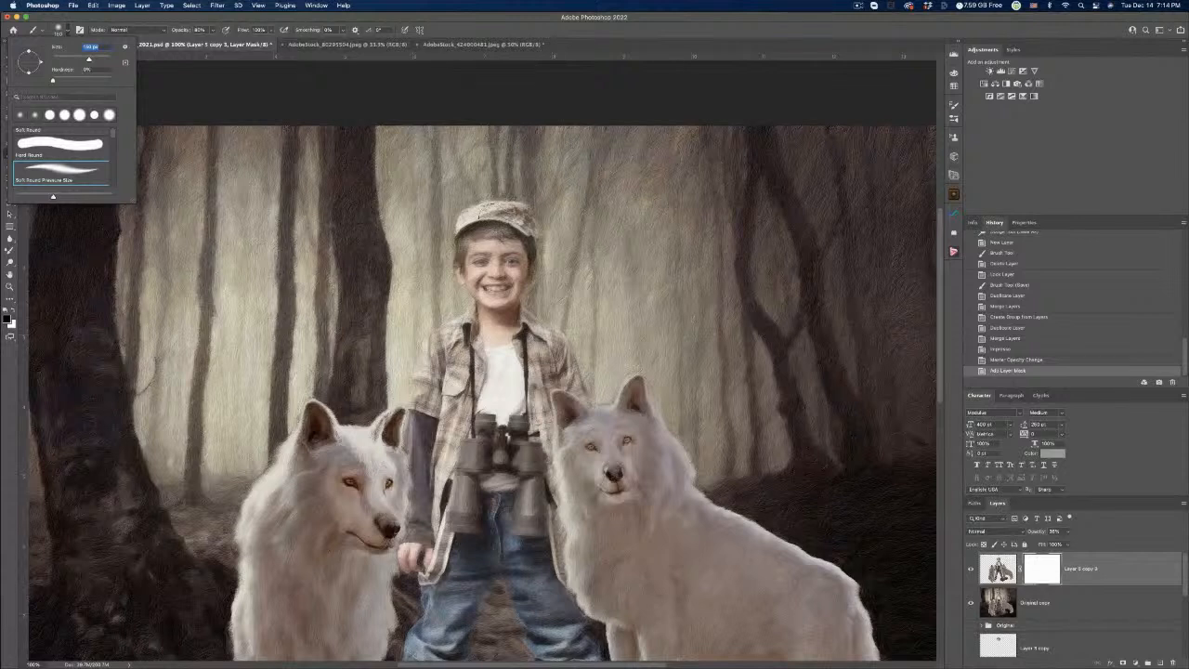
key(Return)
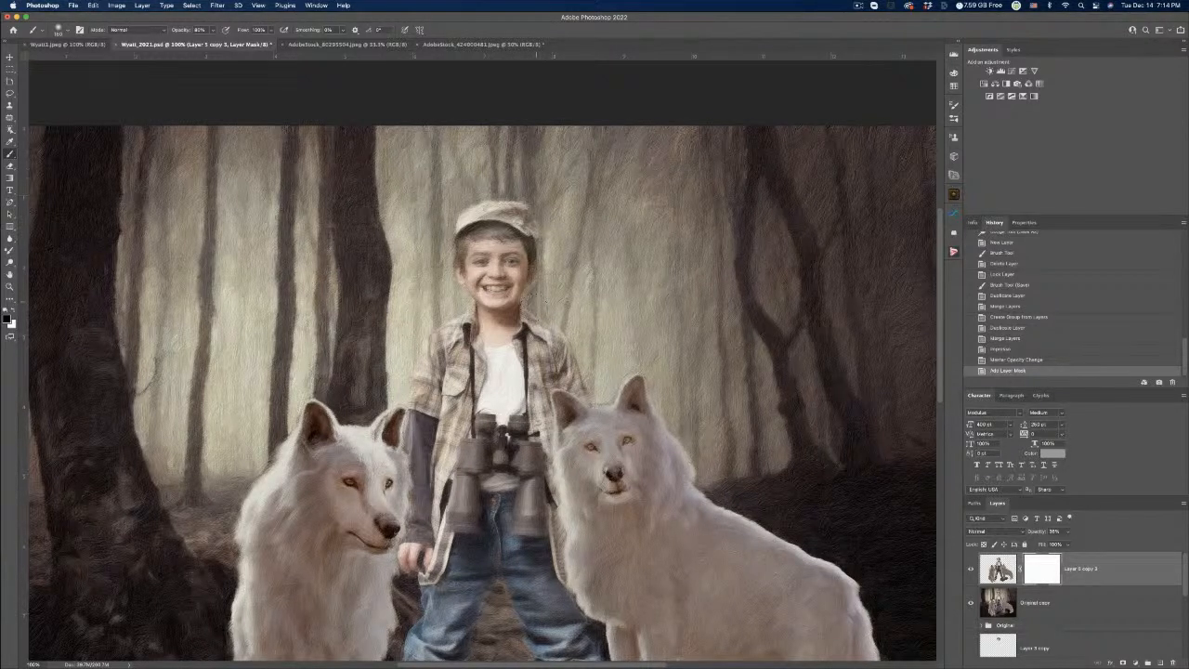
Paint black on the layer mask over the boy's shirt, binoculars and sleeve to bring out the painted version beneath.
drag(429, 349, 484, 398)
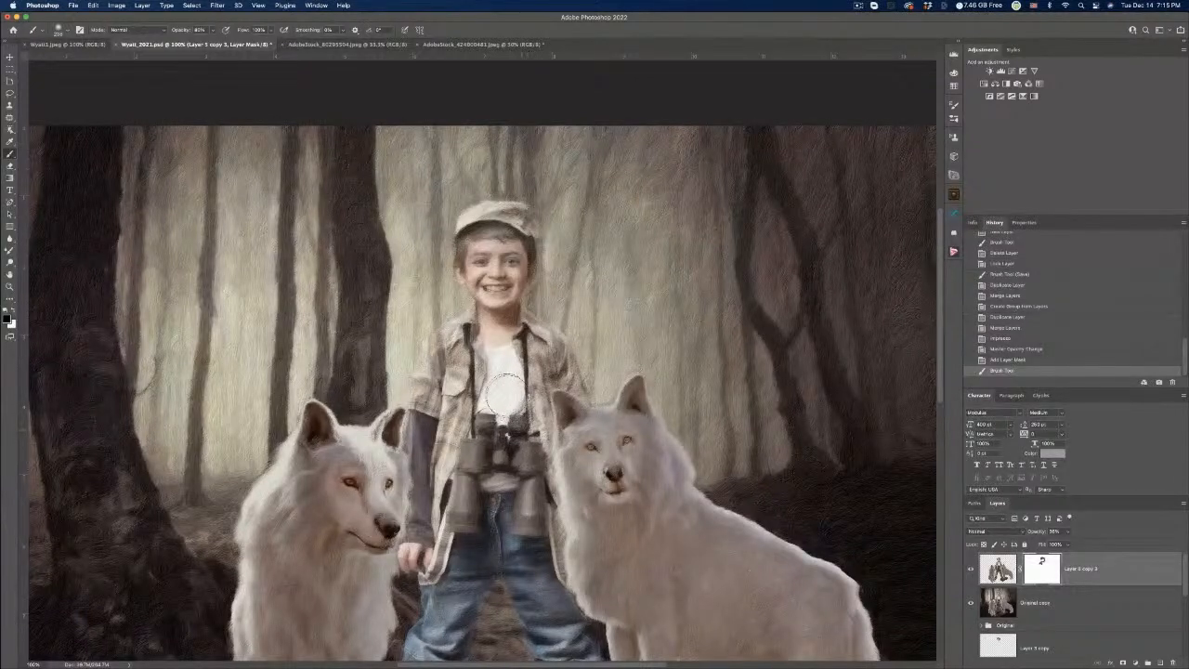
drag(501, 393, 511, 400)
drag(505, 431, 530, 473)
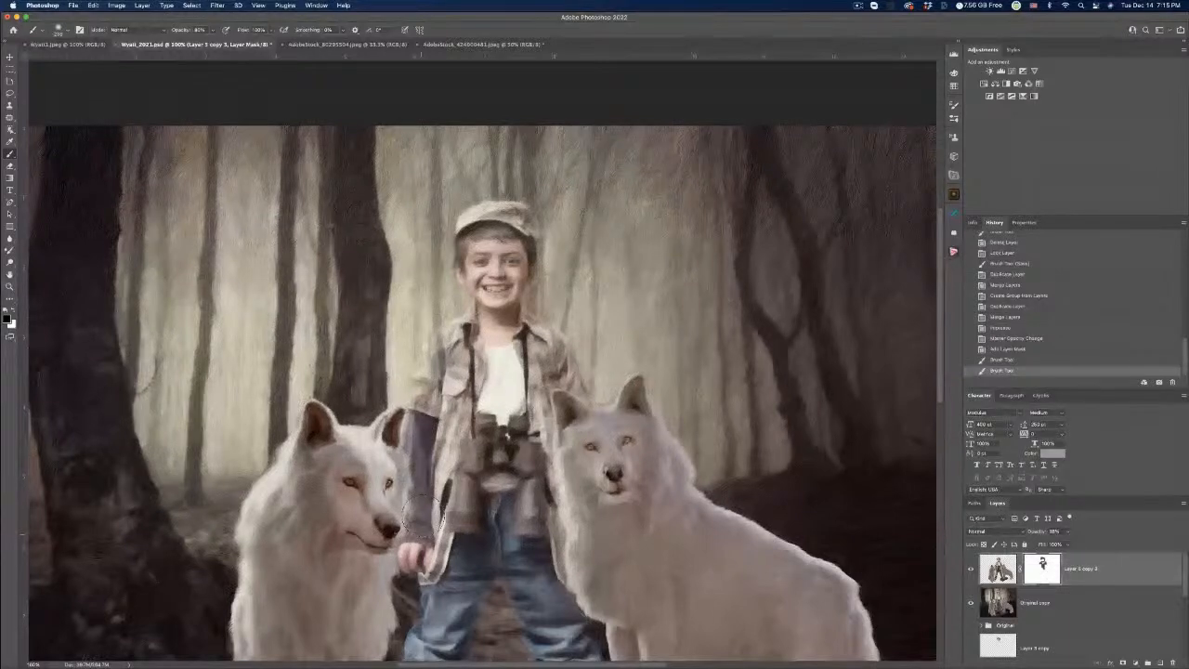
drag(423, 520, 436, 492)
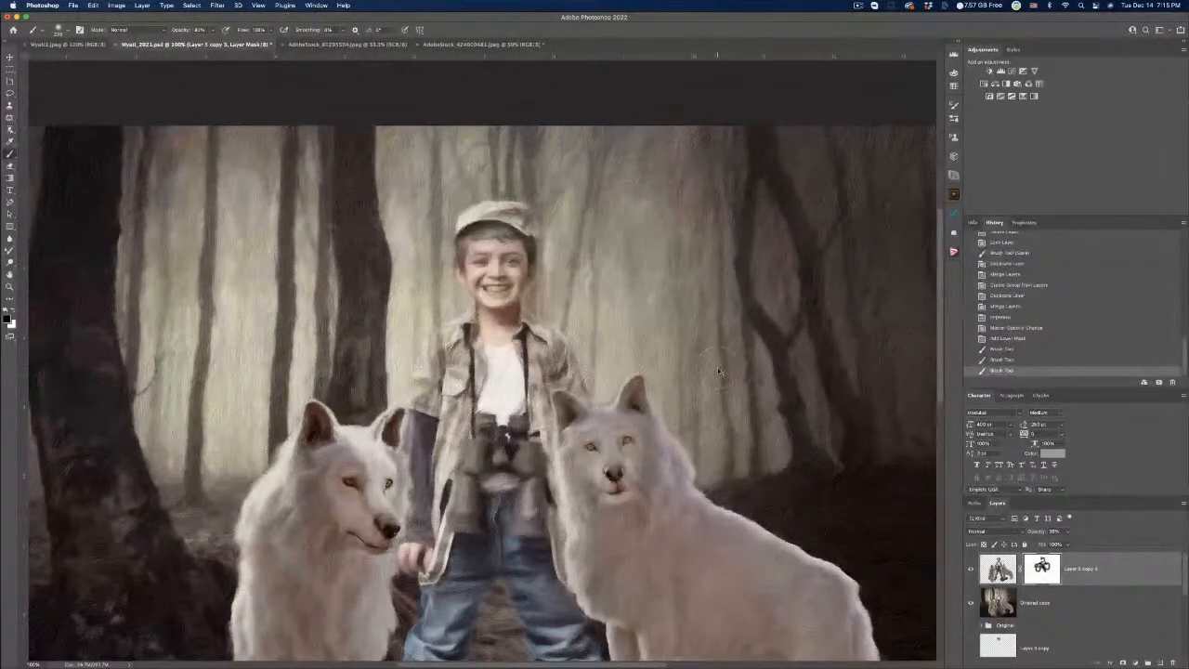
Paint black on the layer mask over both wolves' bodies and the boy's midsection.
key(super+minus)
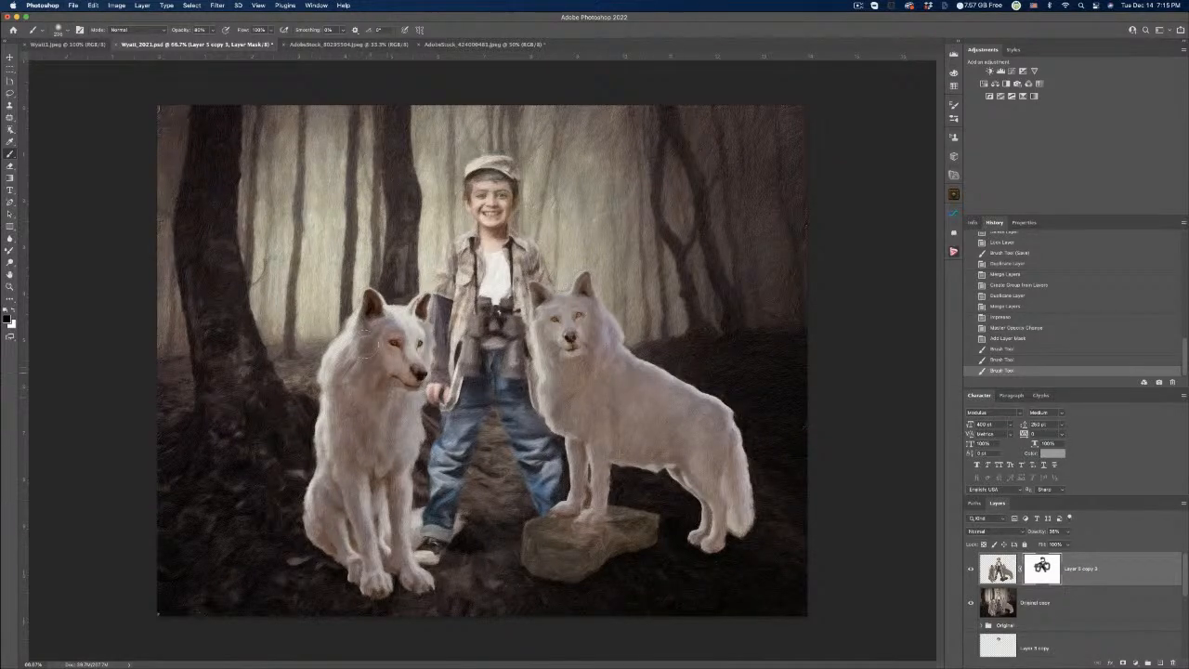
drag(360, 453, 428, 336)
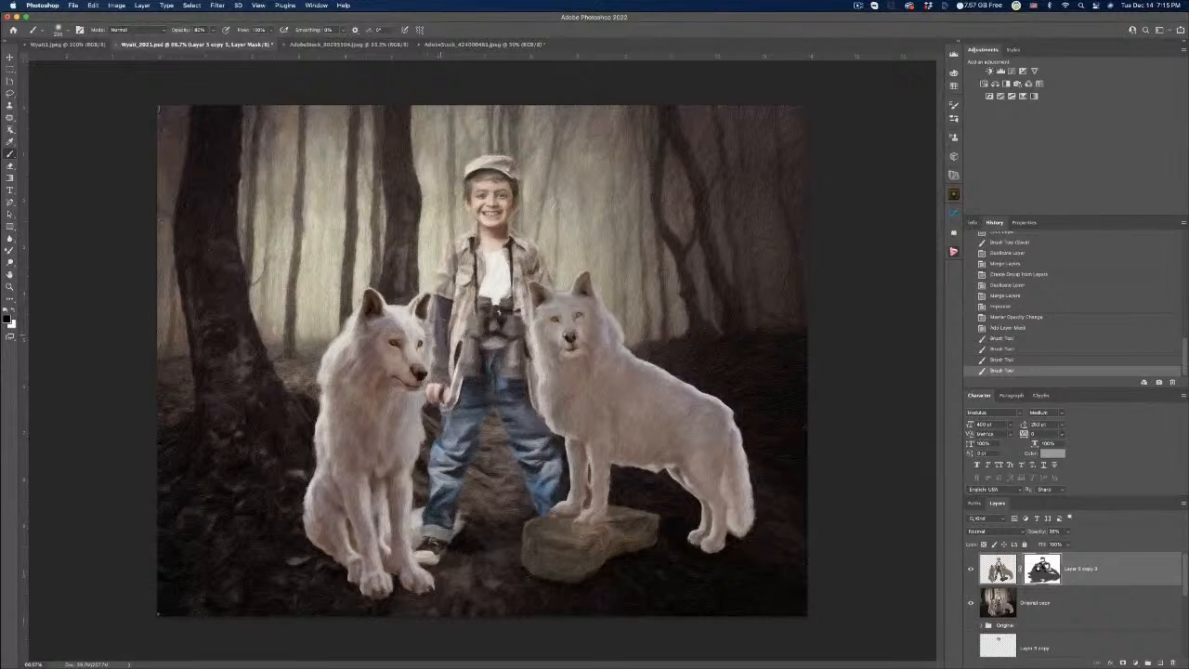
drag(557, 330, 546, 379)
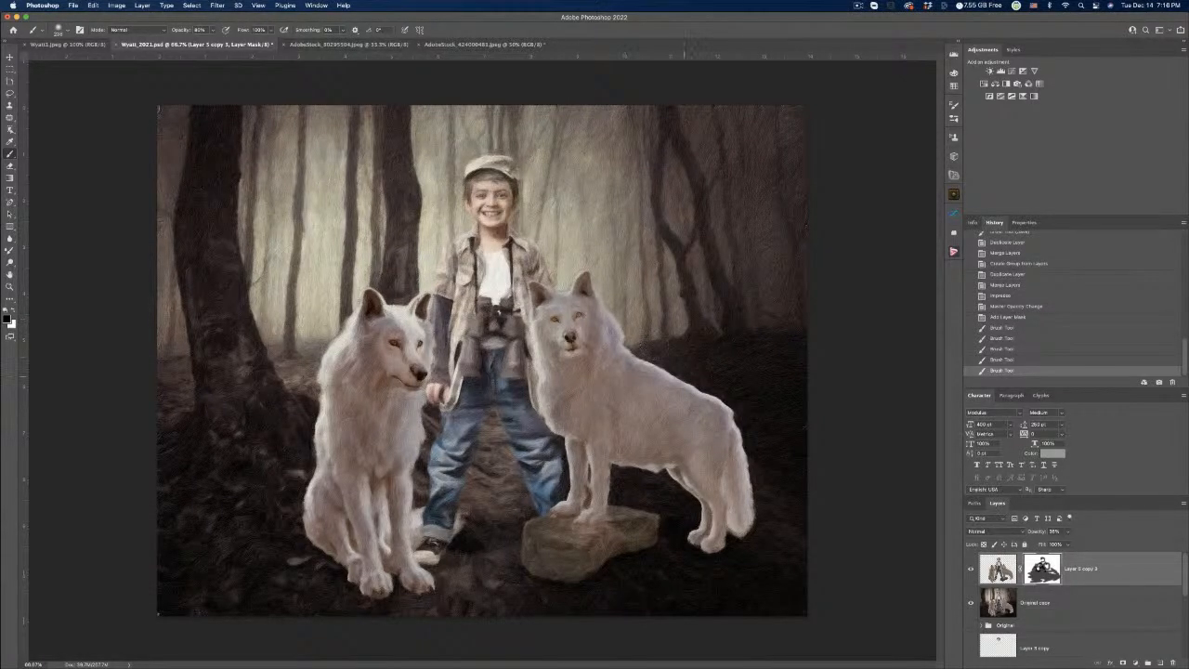
drag(509, 311, 492, 330)
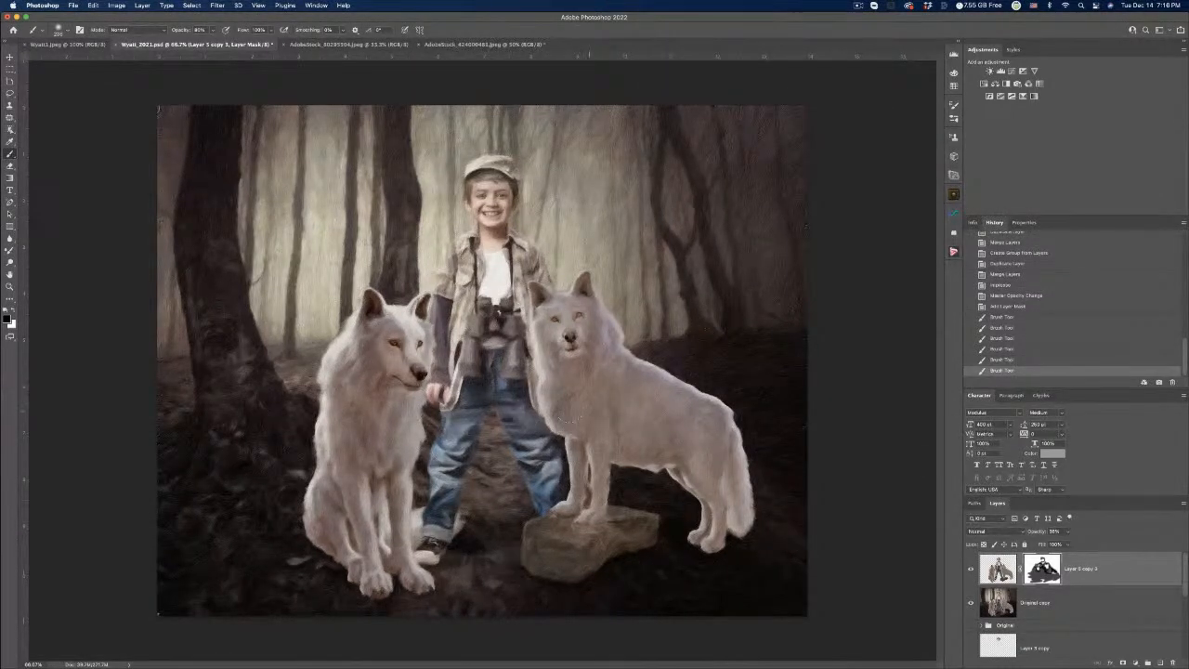
drag(588, 395, 669, 401)
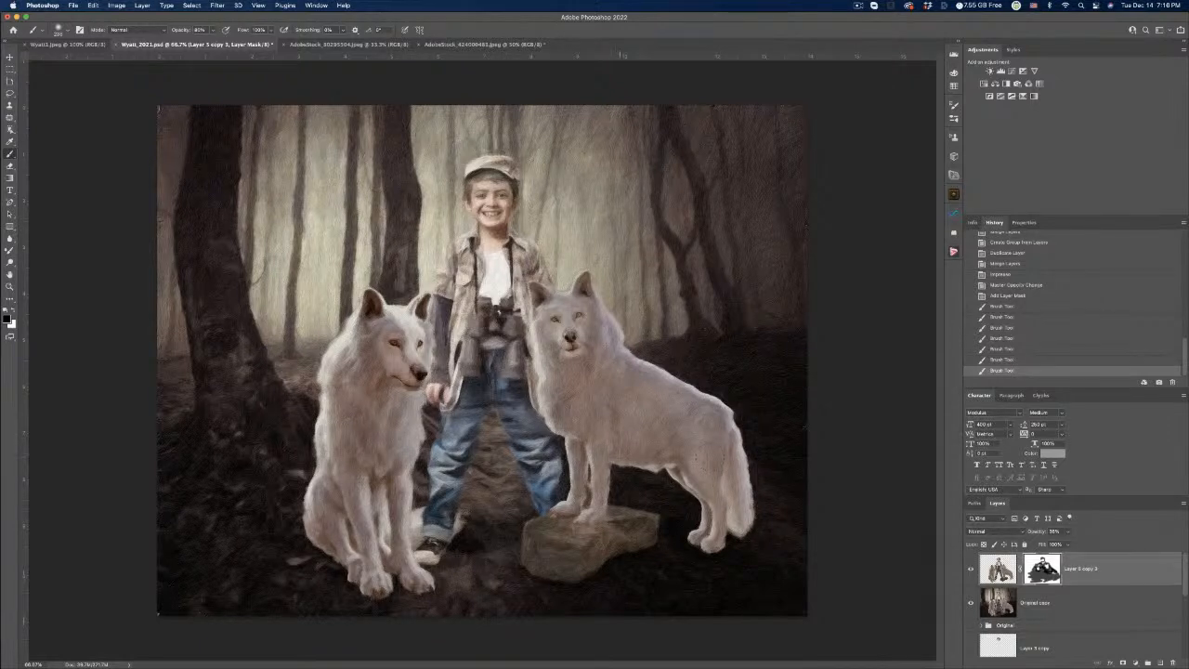
drag(620, 400, 641, 414)
Raise the brush opacity to 100%, enlarge the brush and mask out the remaining parts of the wolves and the boy's legs.
click(212, 30)
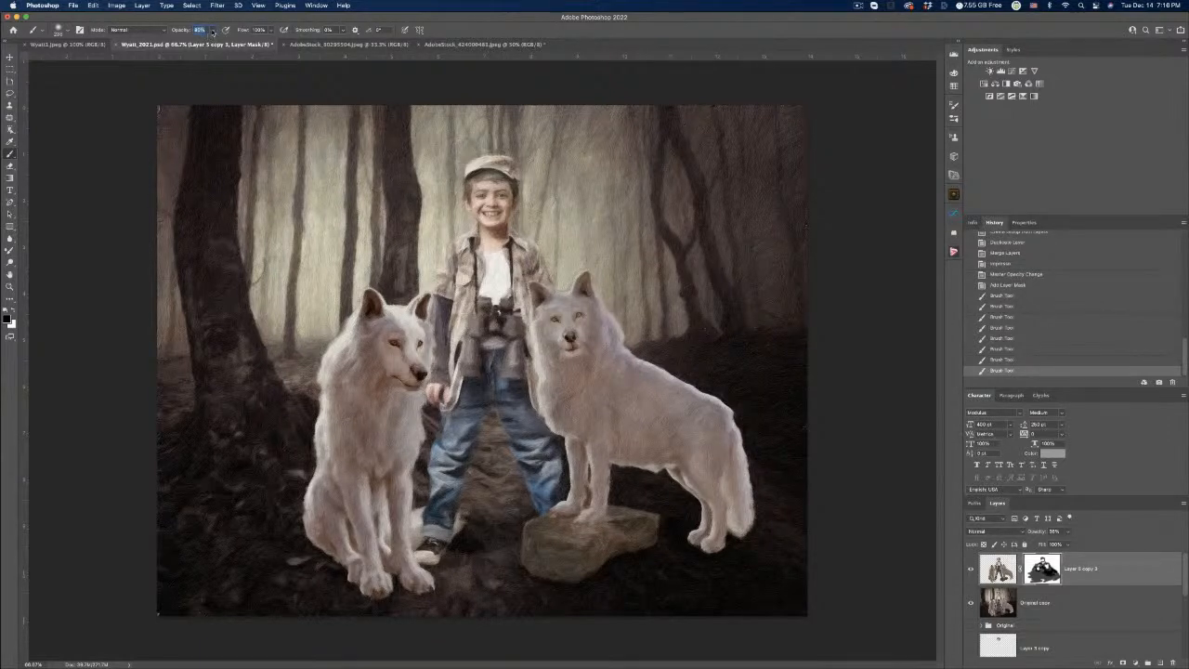
drag(212, 30, 223, 43)
mouse_move(743, 546)
mouse_down()
mouse_move(760, 518)
mouse_move(693, 556)
mouse_up()
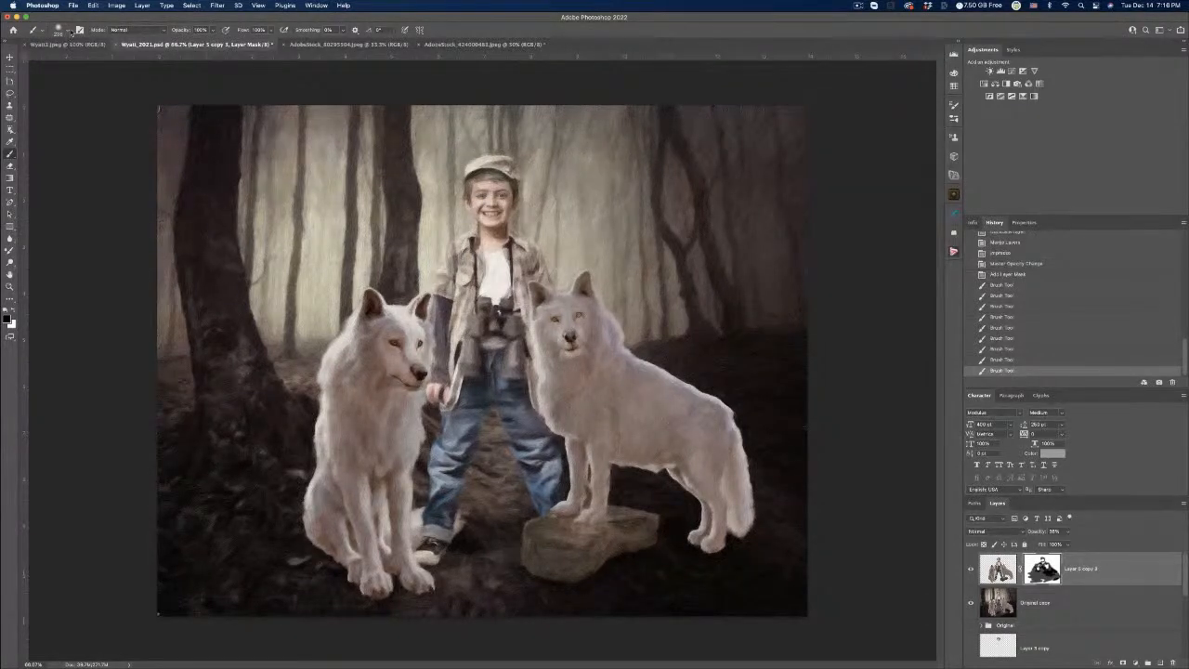
click(69, 32)
drag(99, 61, 104, 61)
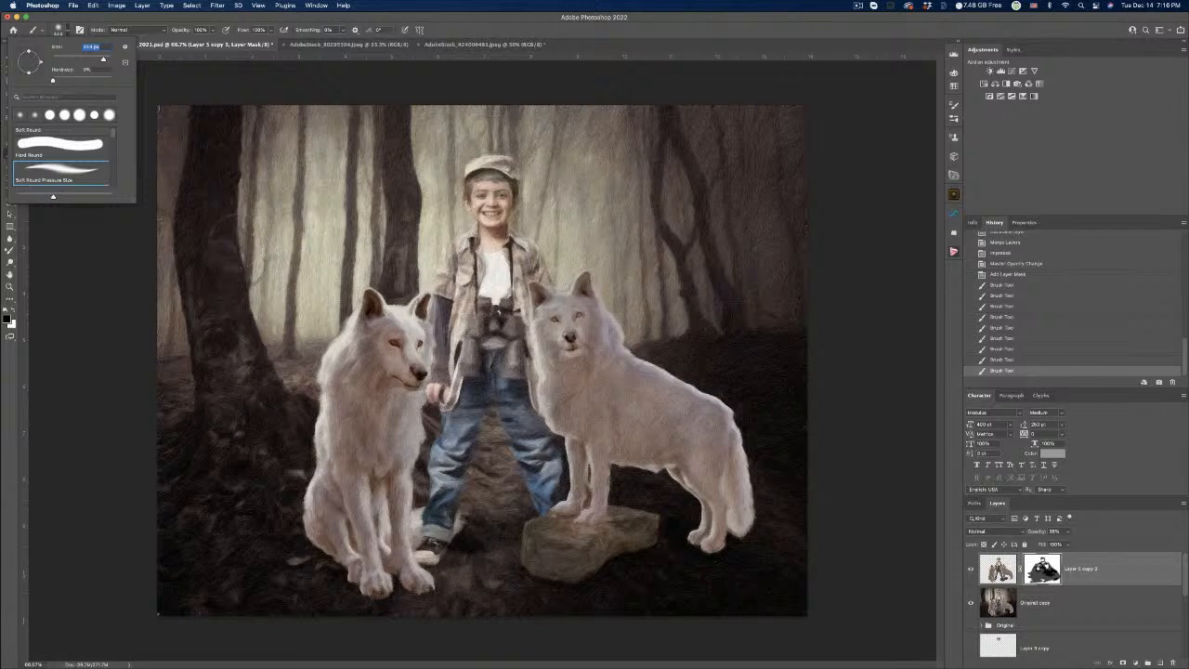
click(445, 567)
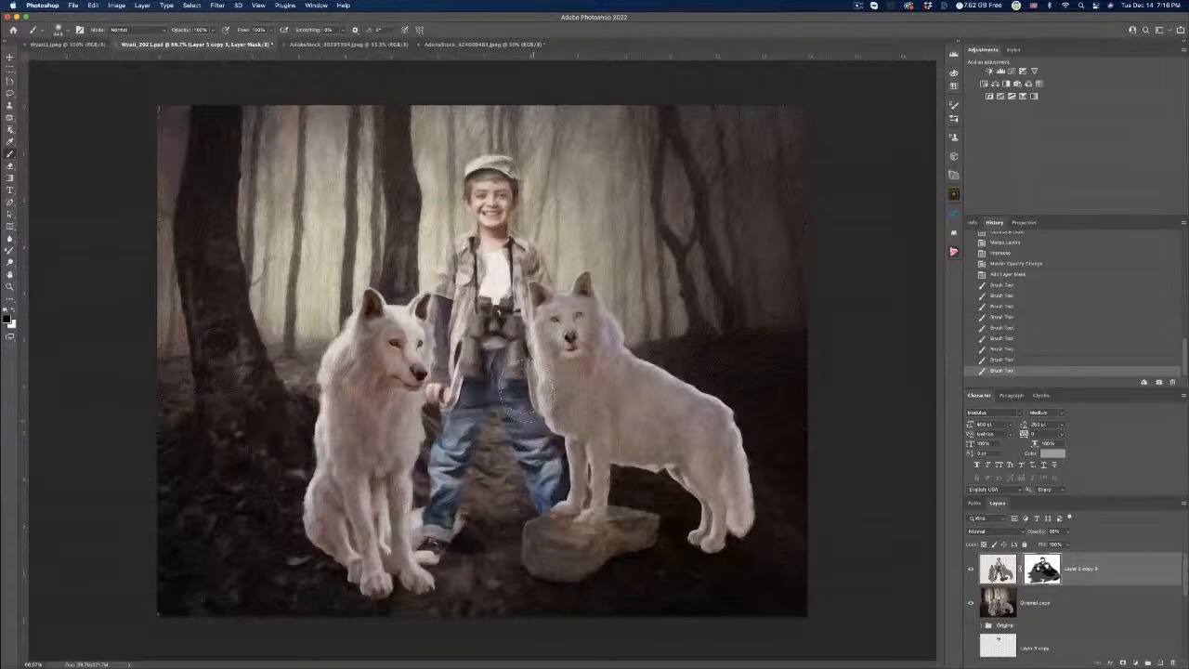
drag(525, 395, 539, 381)
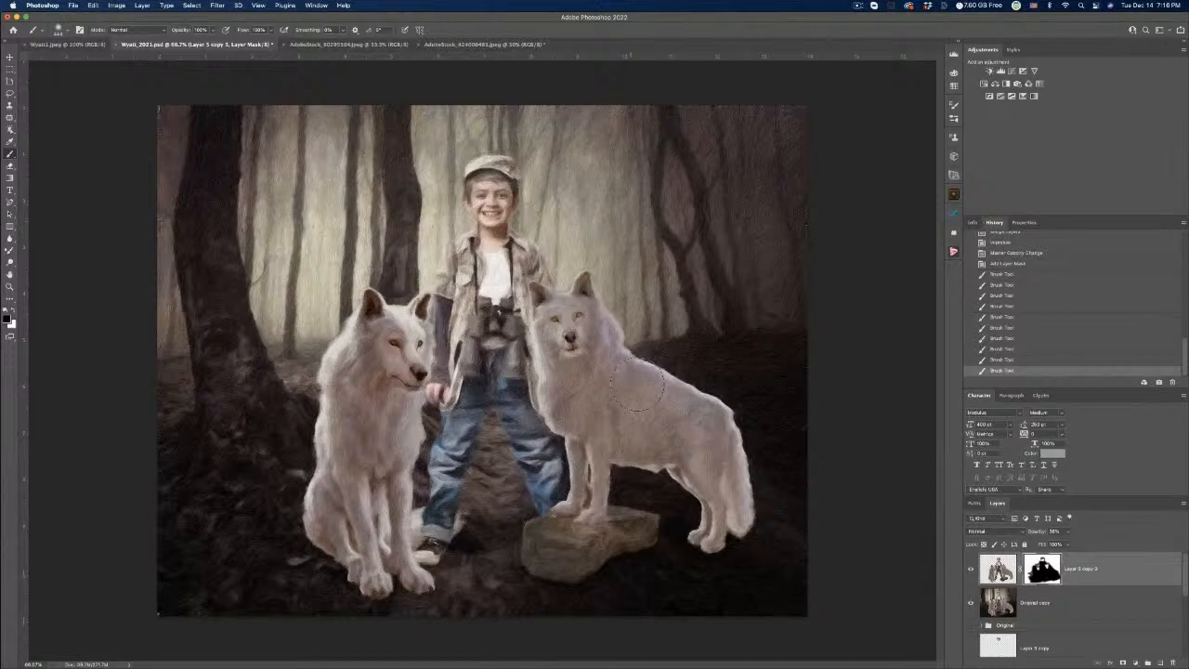
Examine the faces at 200% zoom, toggling the masked boy-and-wolves layer off and on to compare the detail.
key(super+plus)
key(super+plus)
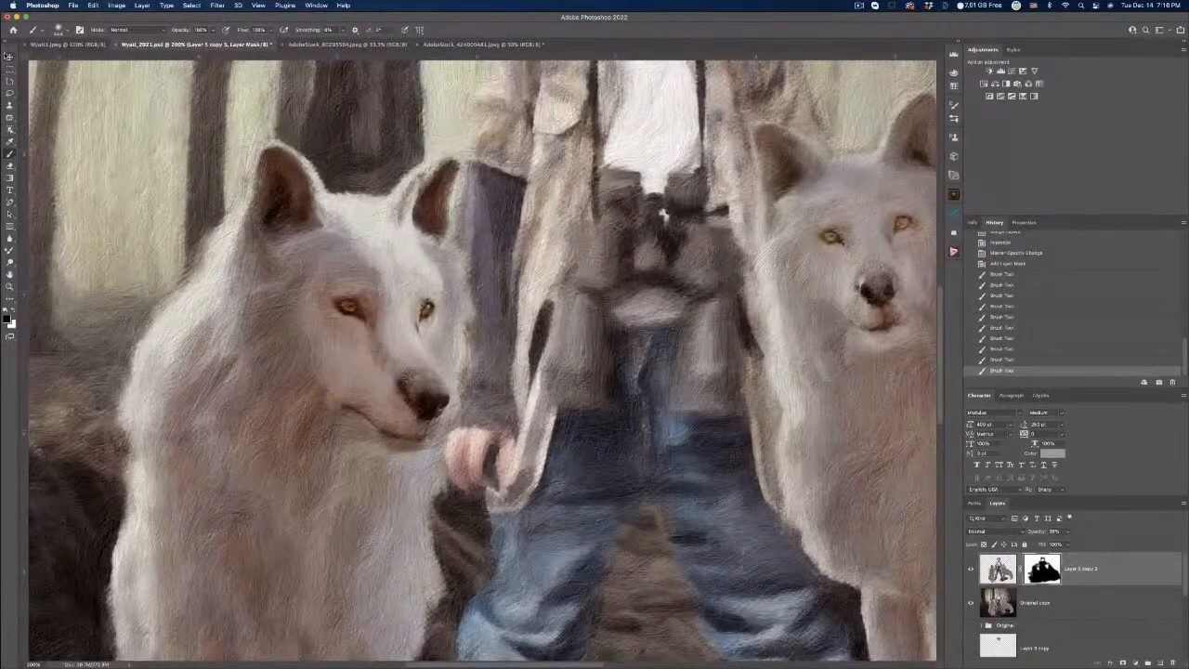
click(8, 56)
scroll(915, 439, up, 5)
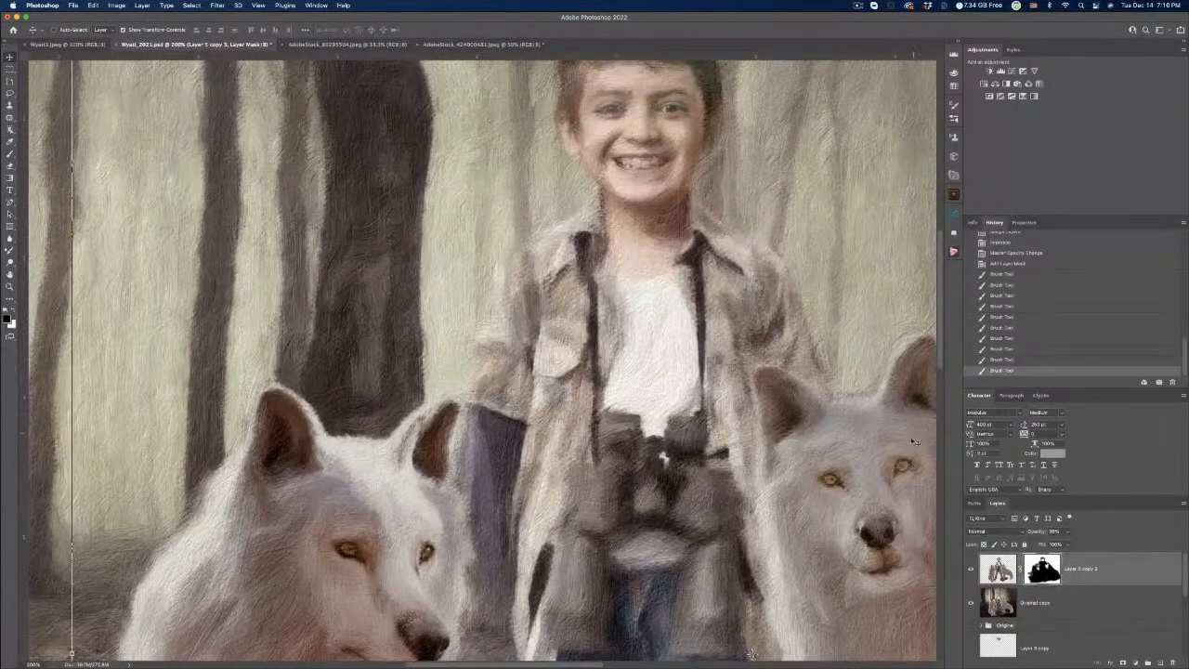
scroll(838, 499, right, 4)
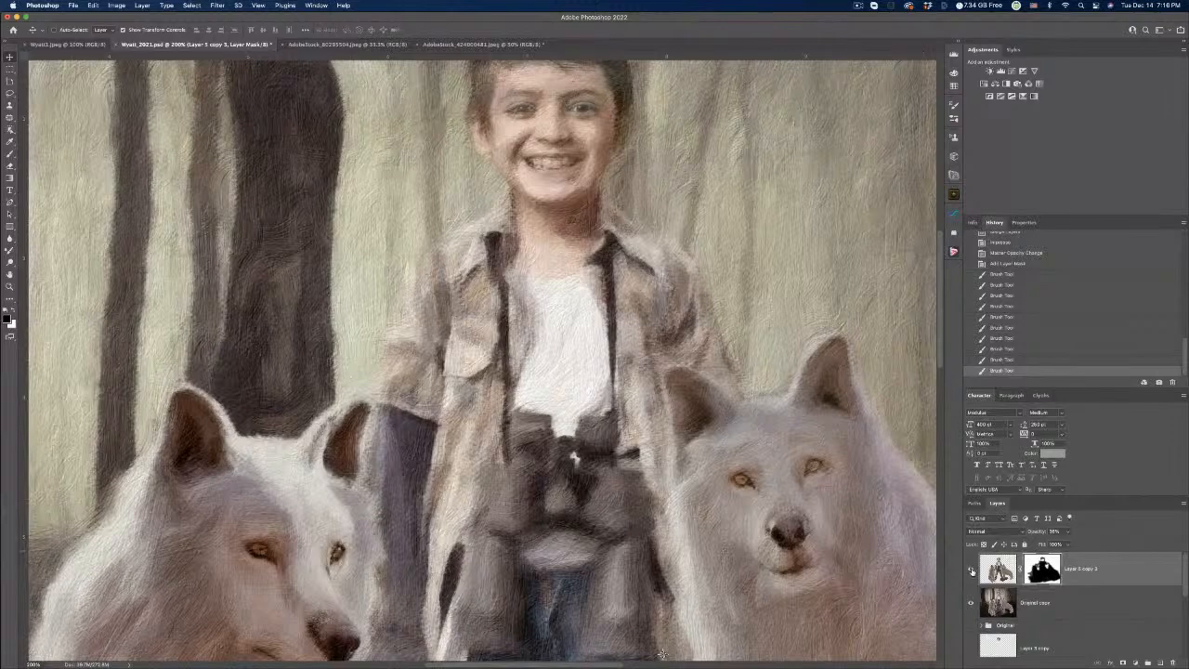
click(971, 570)
click(970, 570)
click(972, 571)
click(971, 571)
click(971, 571)
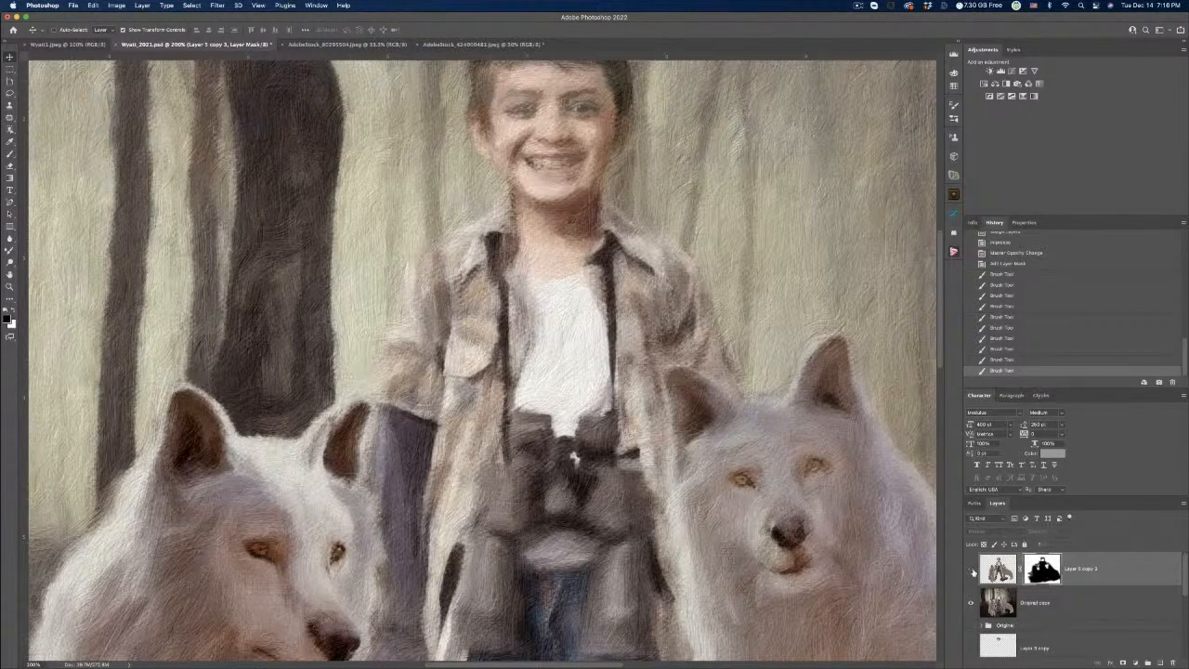
click(971, 571)
click(972, 571)
click(972, 571)
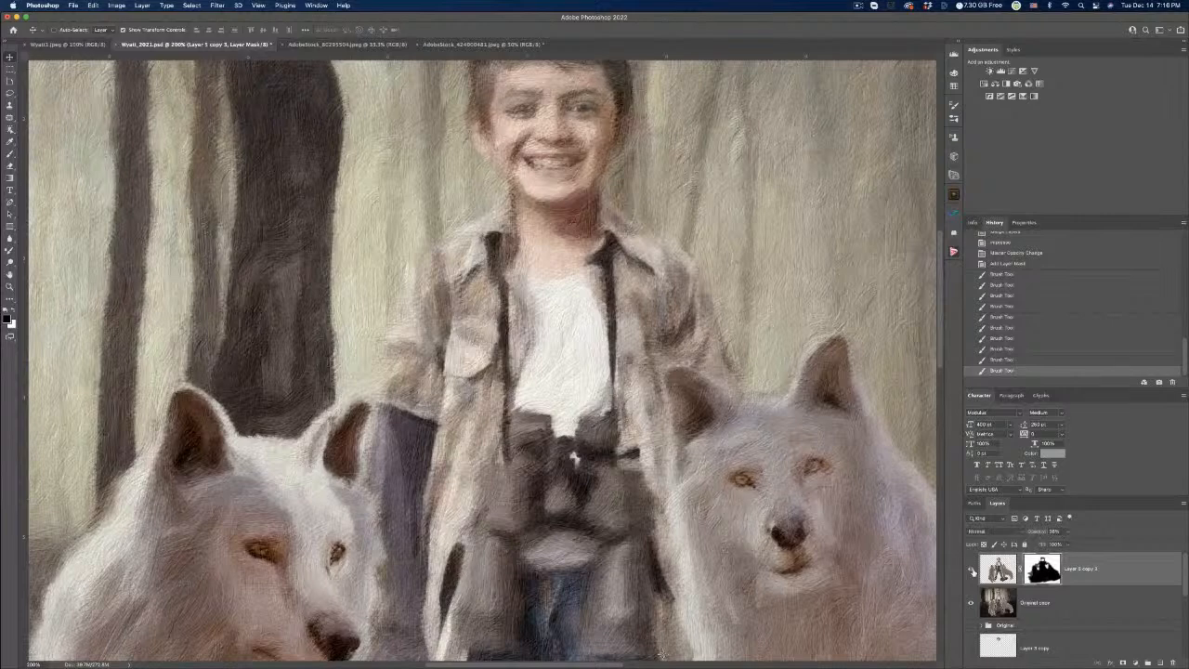
click(973, 571)
click(972, 571)
click(972, 571)
click(972, 571)
Try painting white on the layer mask over the binoculars and upper jeans, and undo the strokes.
key(x)
click(9, 156)
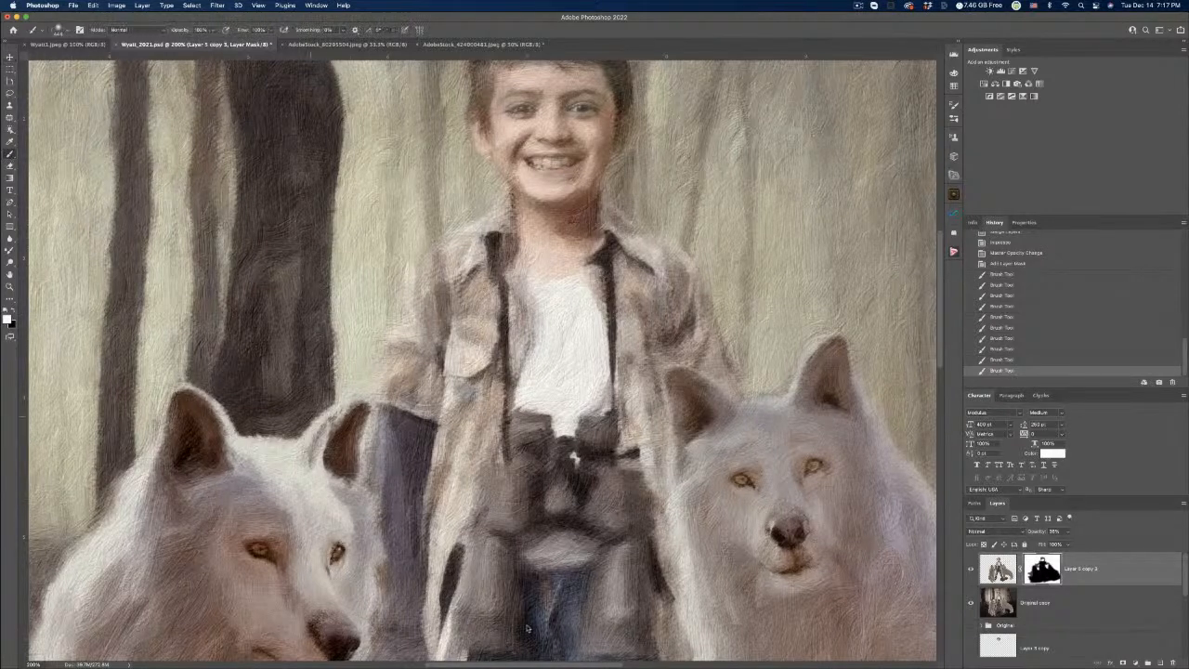
mouse_move(562, 558)
mouse_down()
mouse_move(548, 636)
mouse_move(557, 595)
mouse_up()
drag(557, 451, 562, 449)
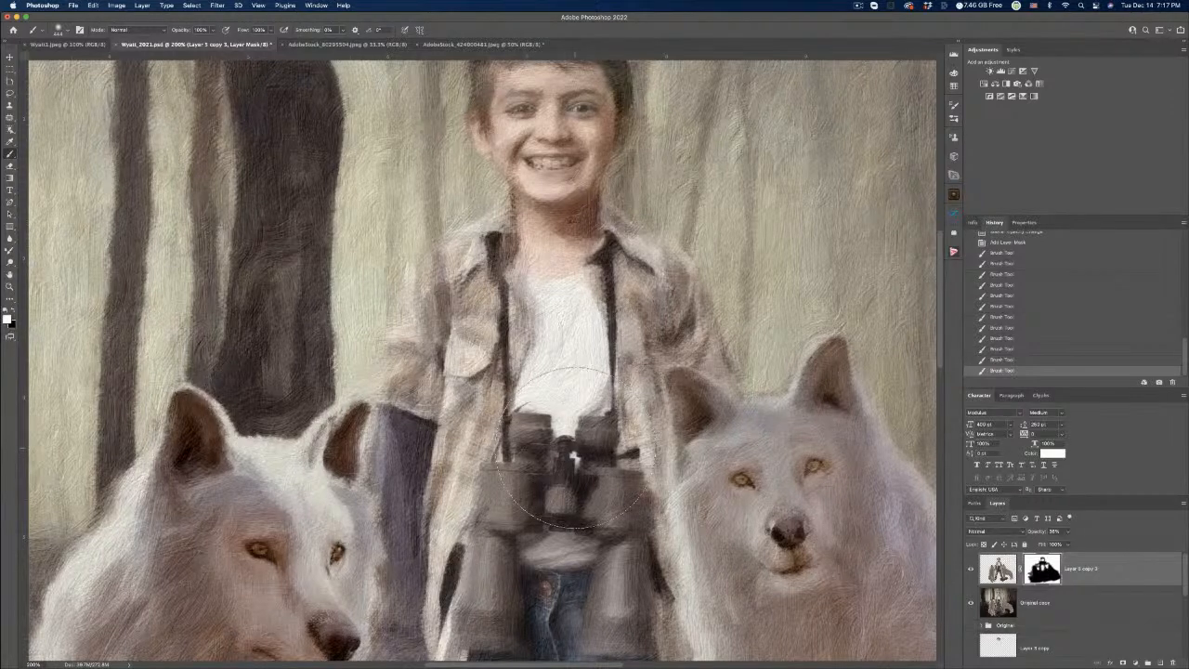
key(super+z)
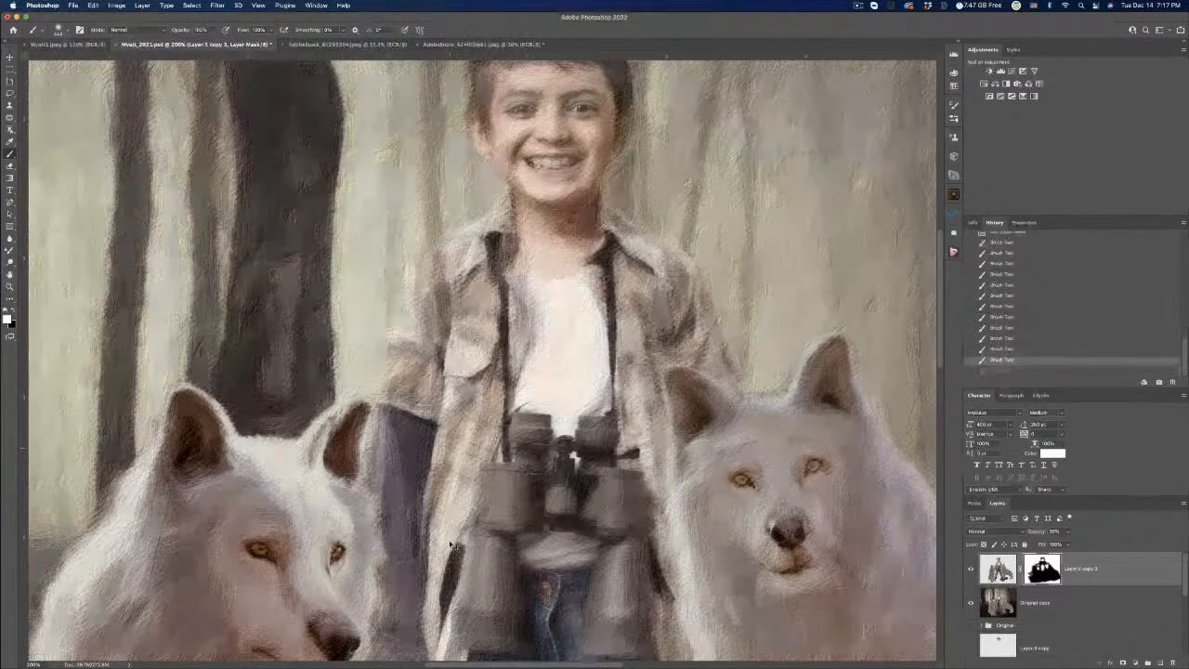
key(super+z)
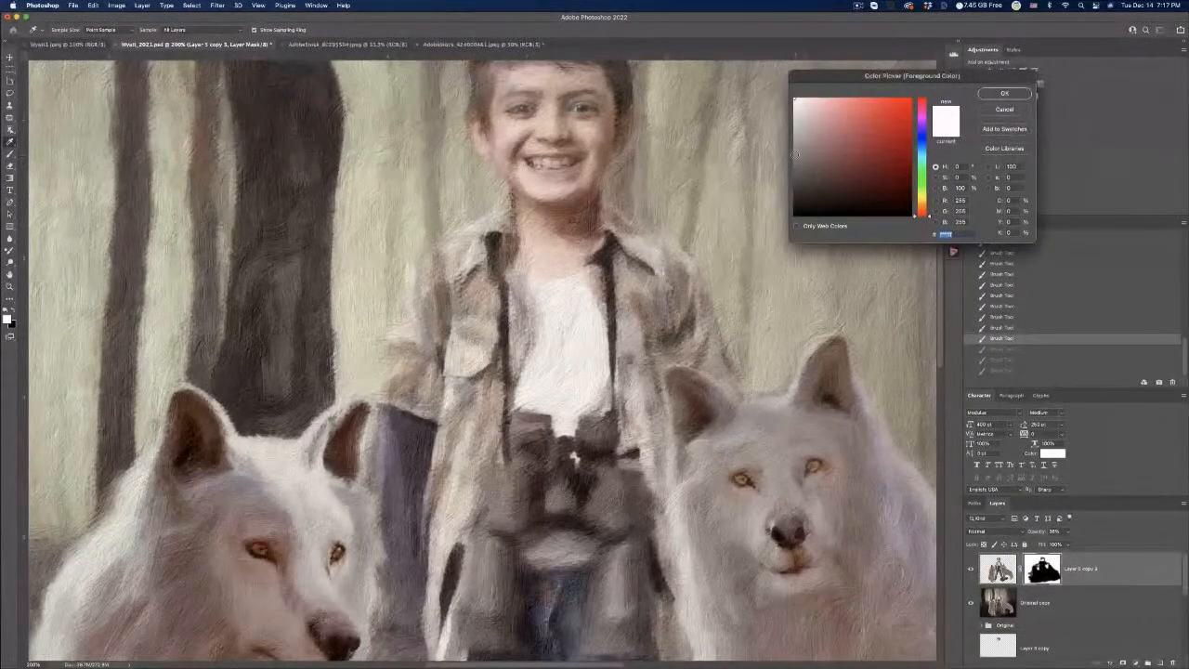
Change the foreground color from white to a medium neutral grey for painting on the layer mask.
click(794, 155)
click(1004, 94)
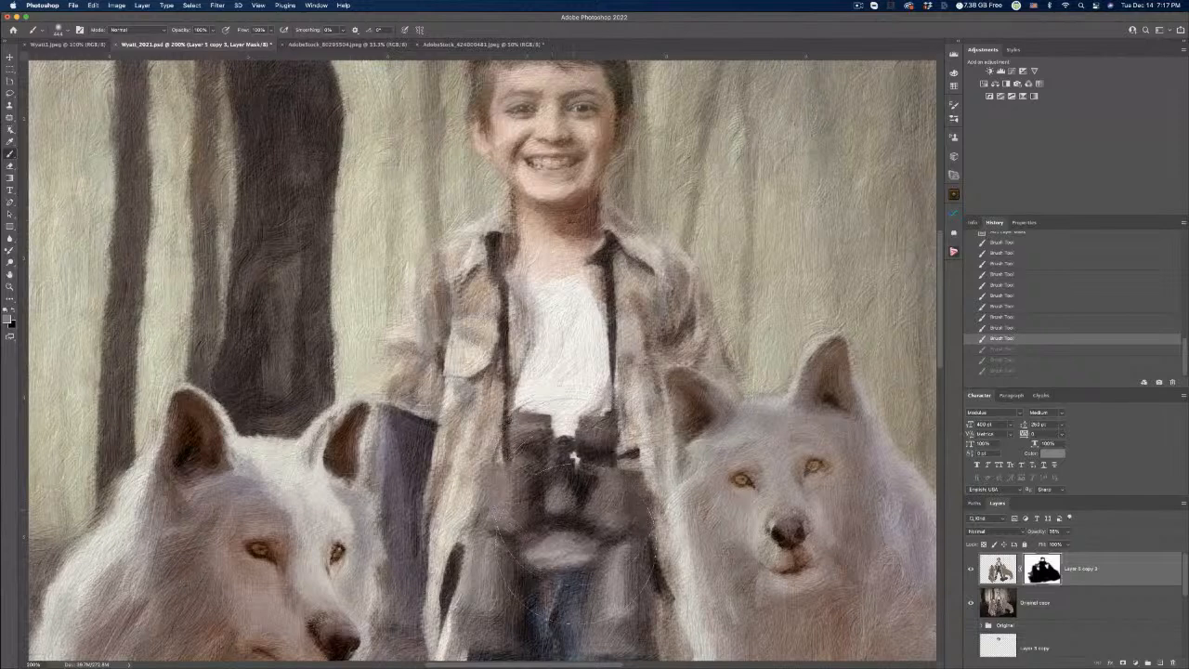
Paint grey on the layer mask over the binoculars and upper jeans to partly bring back their detail.
mouse_move(568, 543)
mouse_down()
mouse_move(530, 586)
mouse_move(569, 483)
mouse_up()
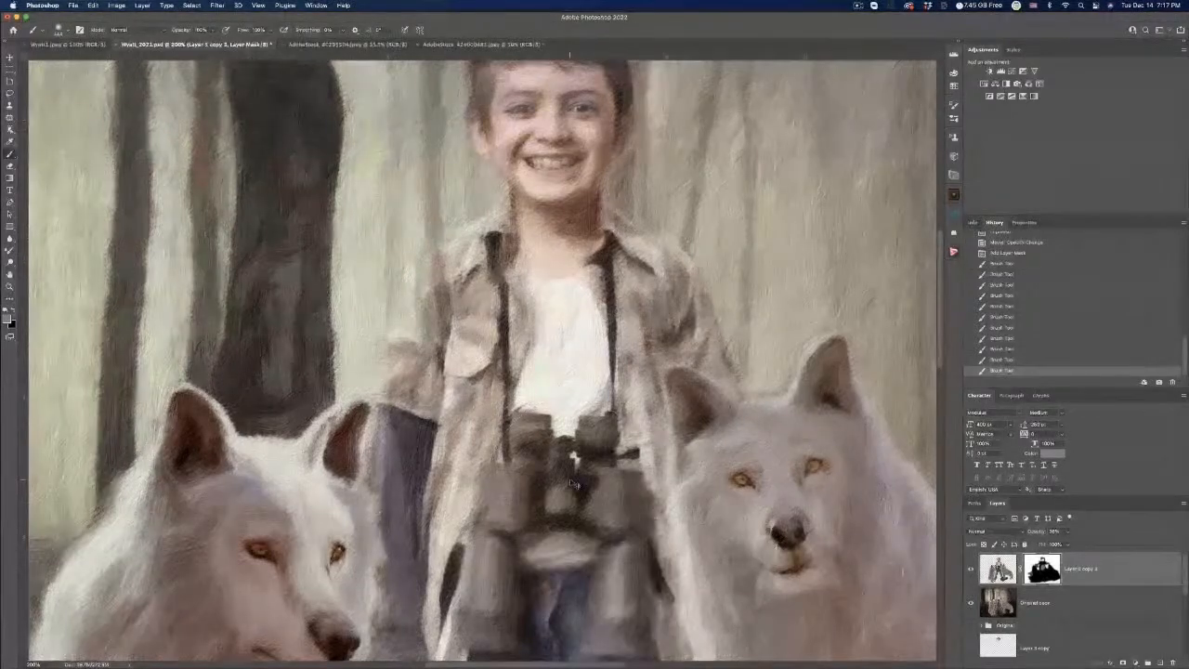
key(super+0)
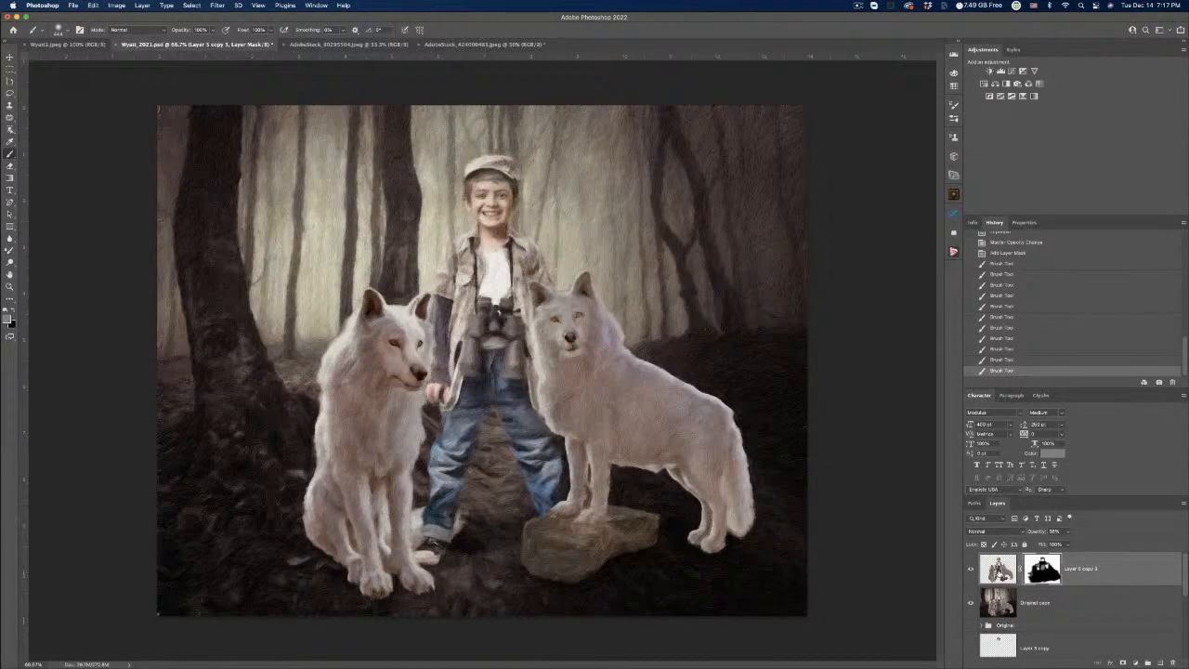
Add a Levels adjustment above the masked boy-and-wolves layer and slightly darken the midtones.
click(999, 566)
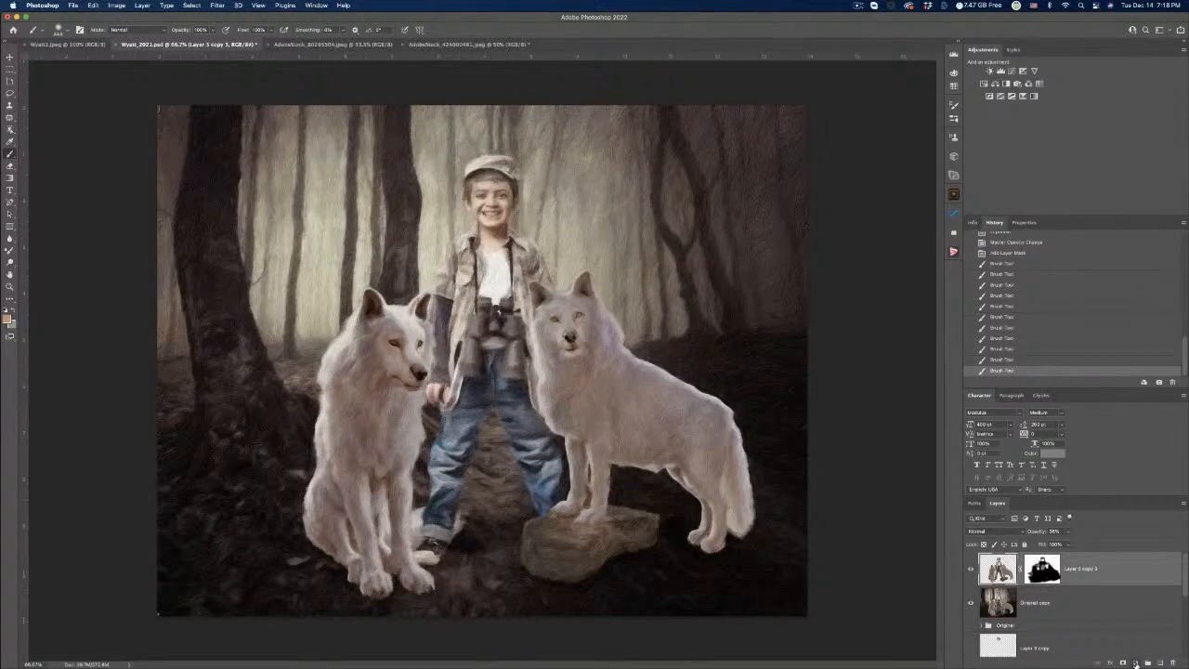
click(1135, 663)
click(1152, 478)
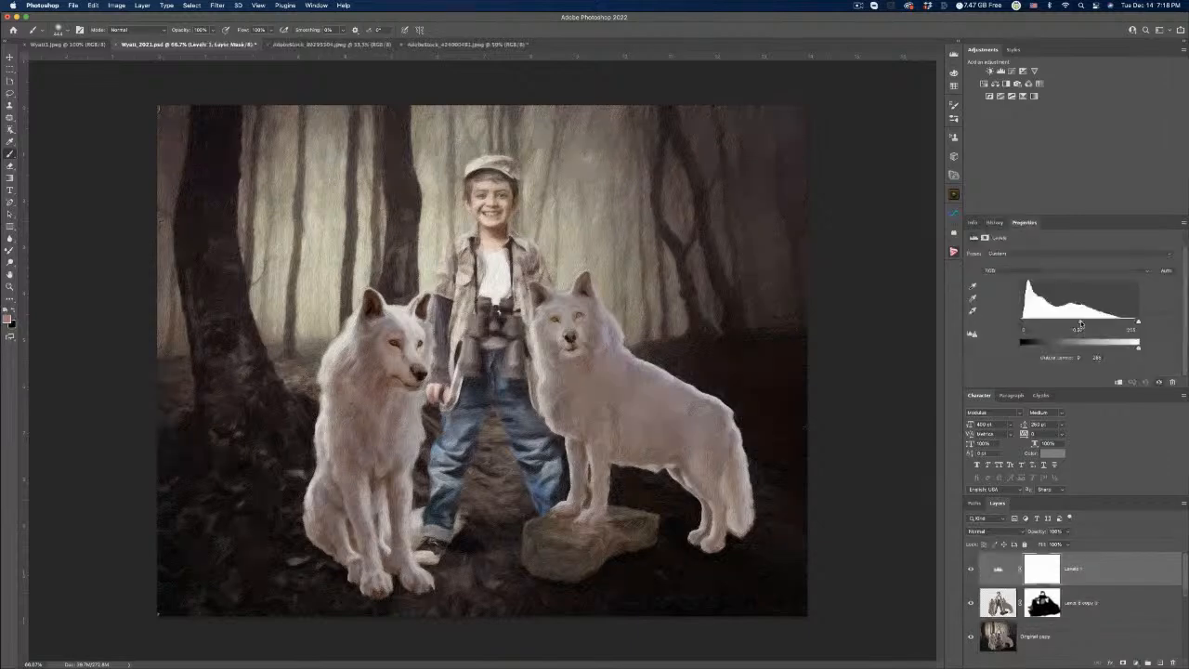
drag(1080, 323, 1087, 322)
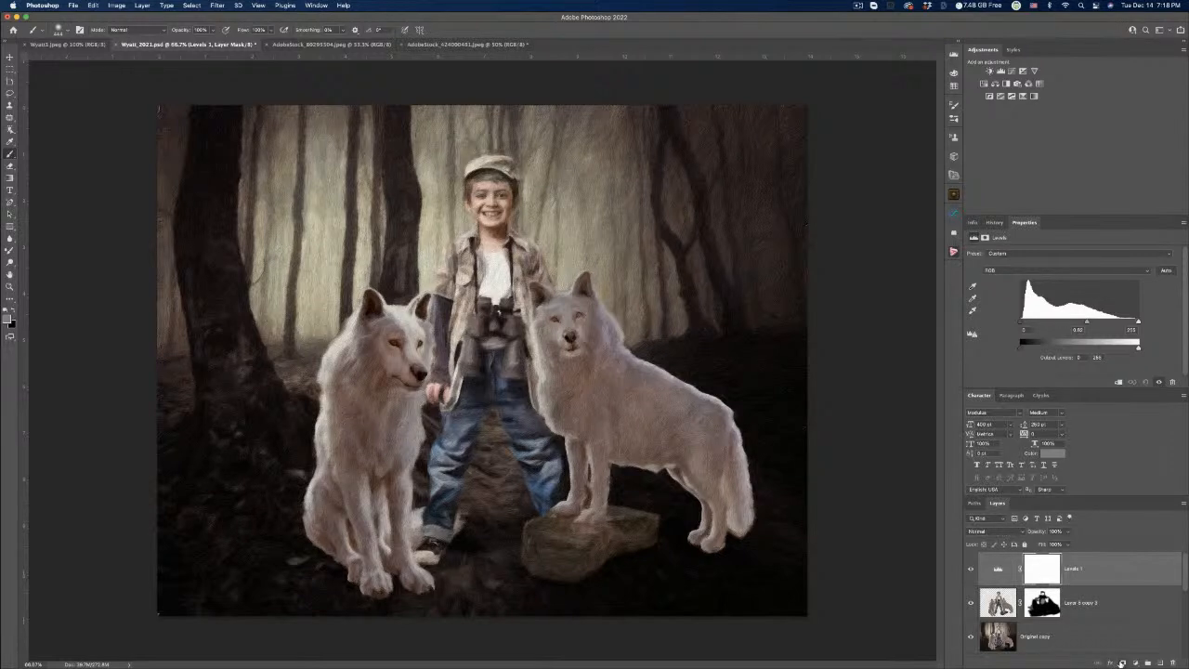
Add a Color Balance adjustment shifting the midtones slightly toward red, magenta and yellow, and compare the image with the adjustments off and on.
click(1134, 663)
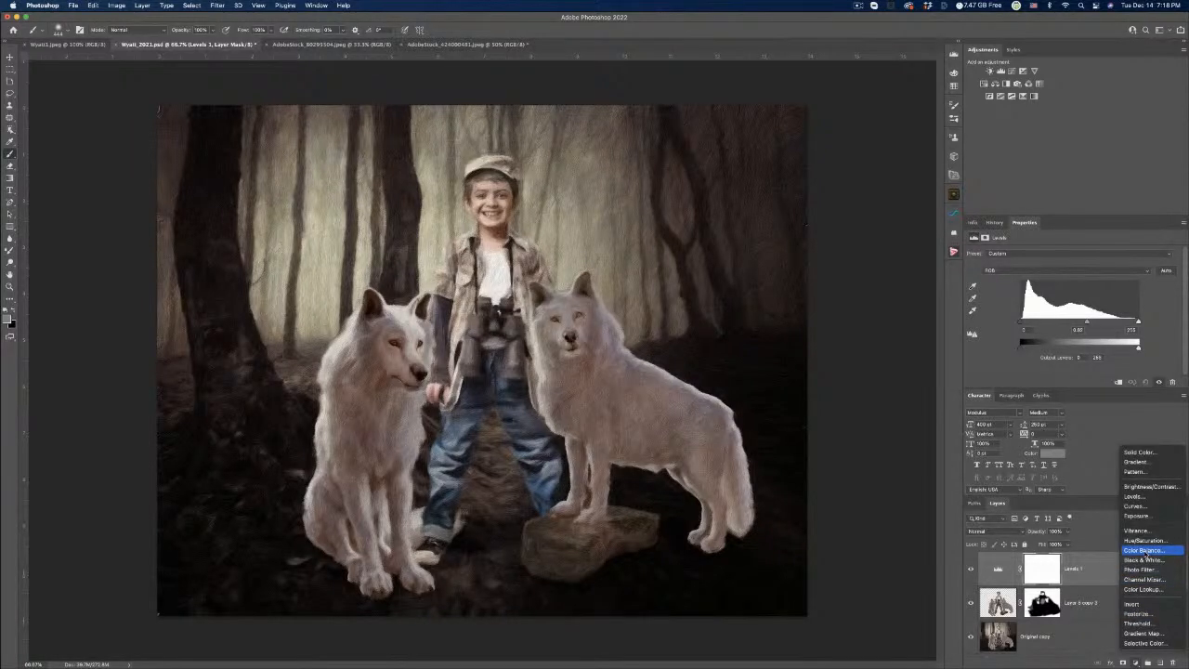
click(1146, 552)
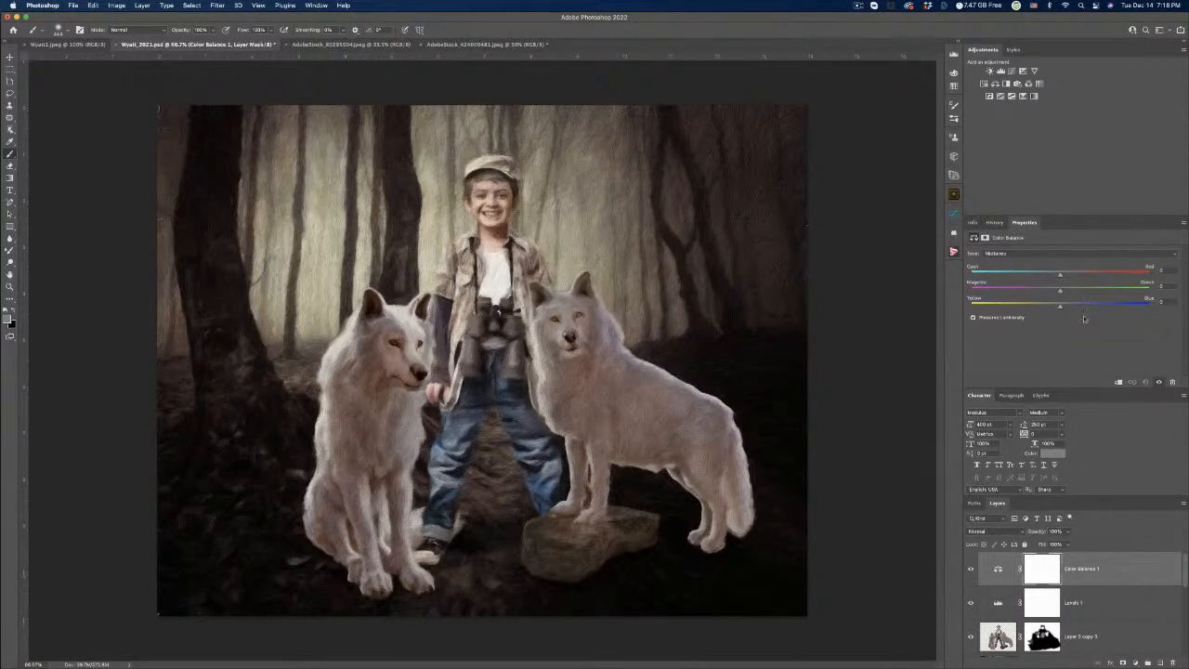
mouse_move(1058, 277)
mouse_down()
mouse_move(1072, 276)
mouse_move(1056, 292)
mouse_up()
click(969, 568)
click(969, 568)
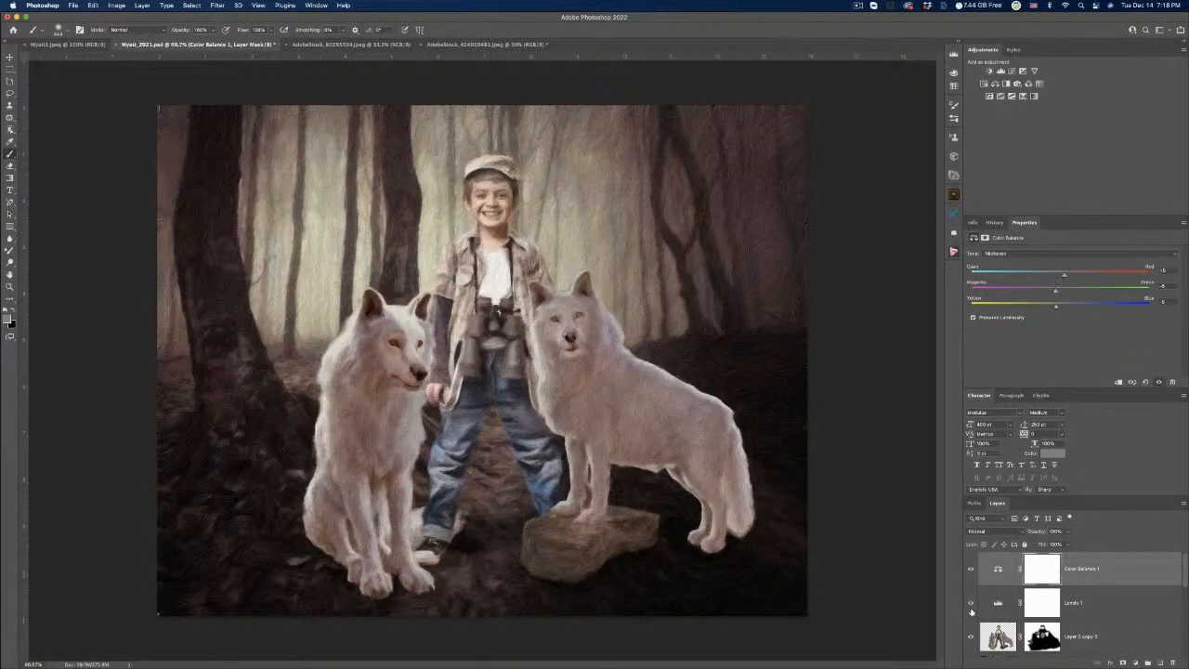
click(971, 609)
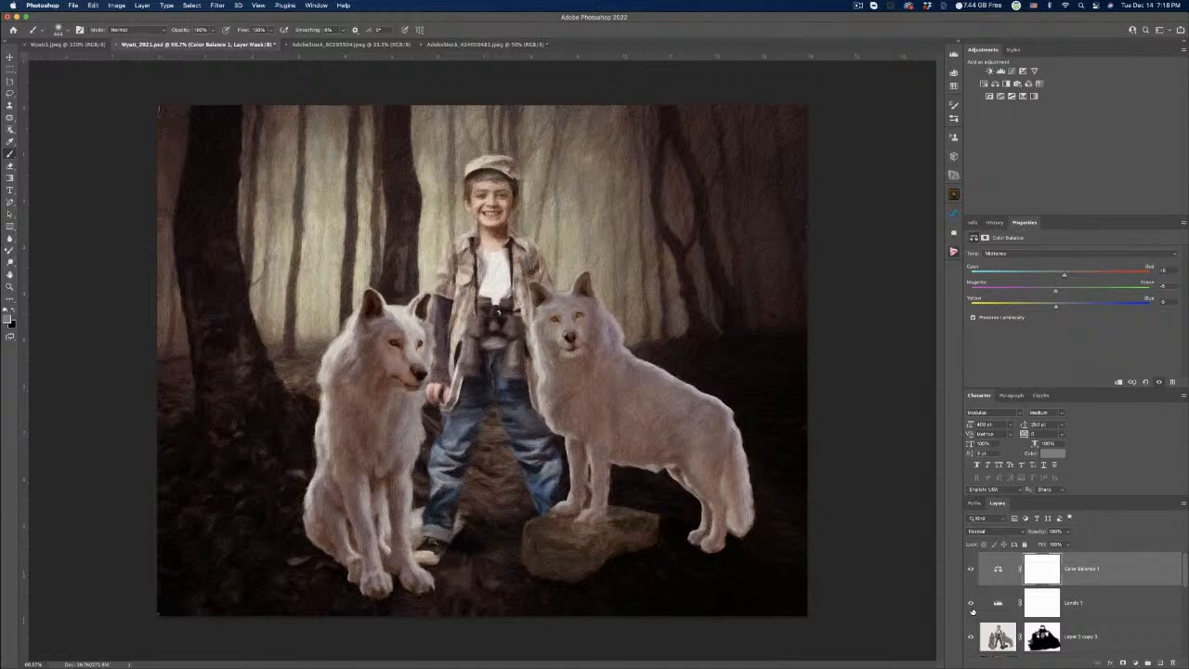
Load the boy and wolves as a selection, invert it, fill the background area of the Levels mask with the grey foreground color, and deselect.
click(1042, 605)
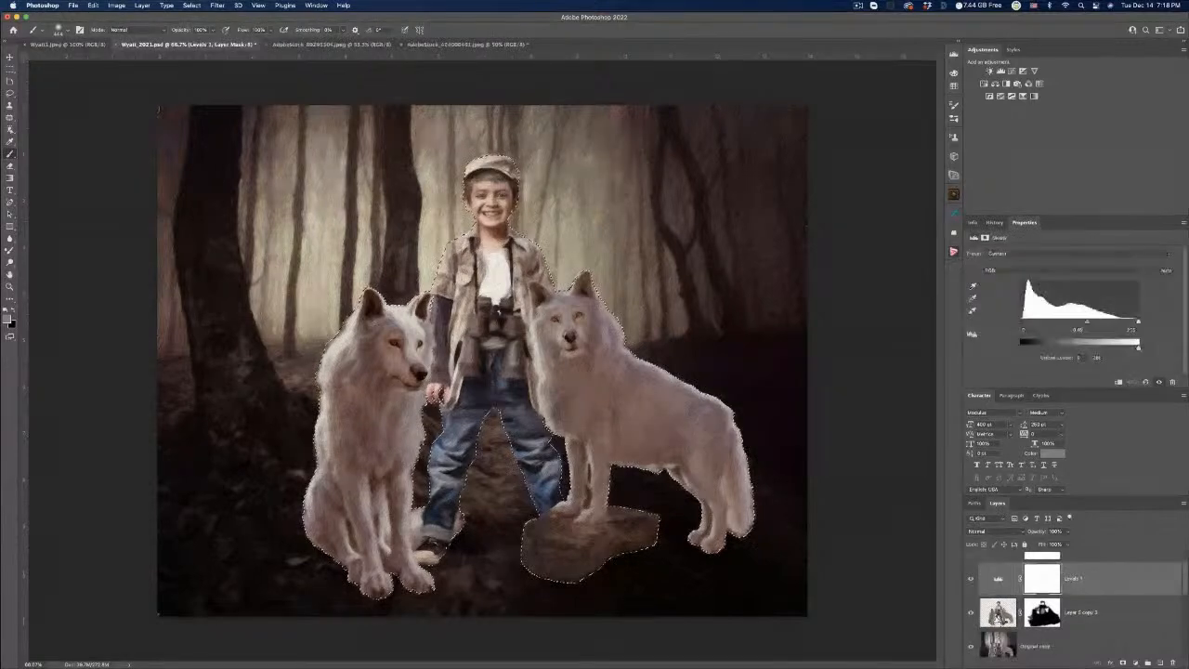
super+click(1042, 605)
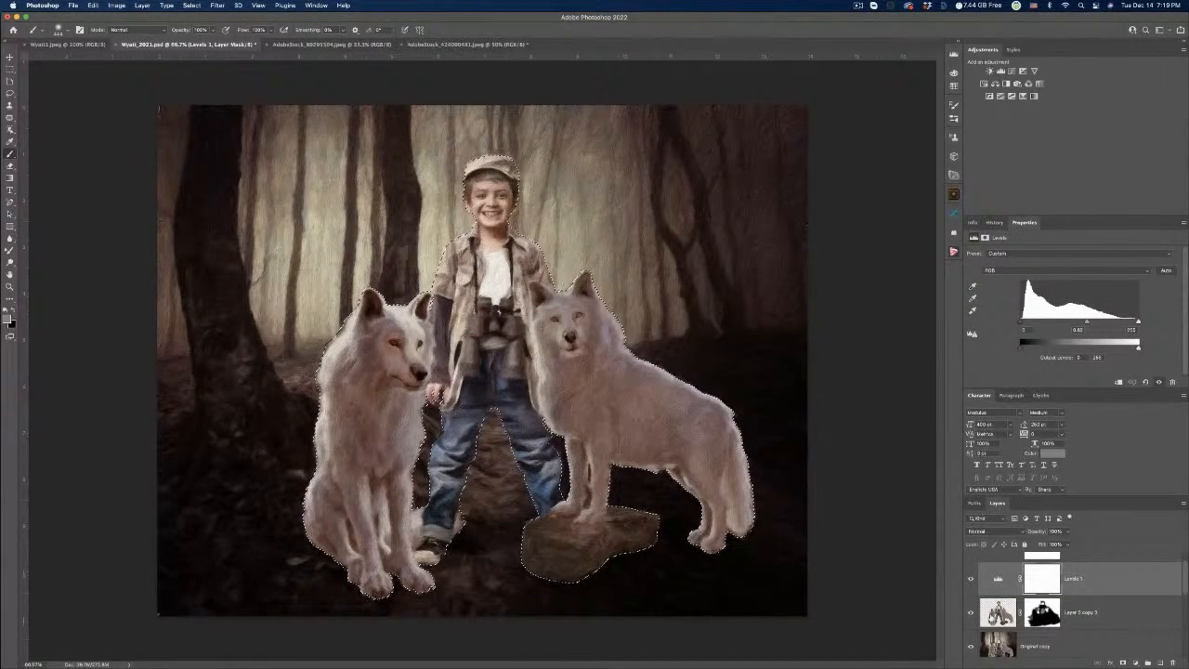
click(1046, 578)
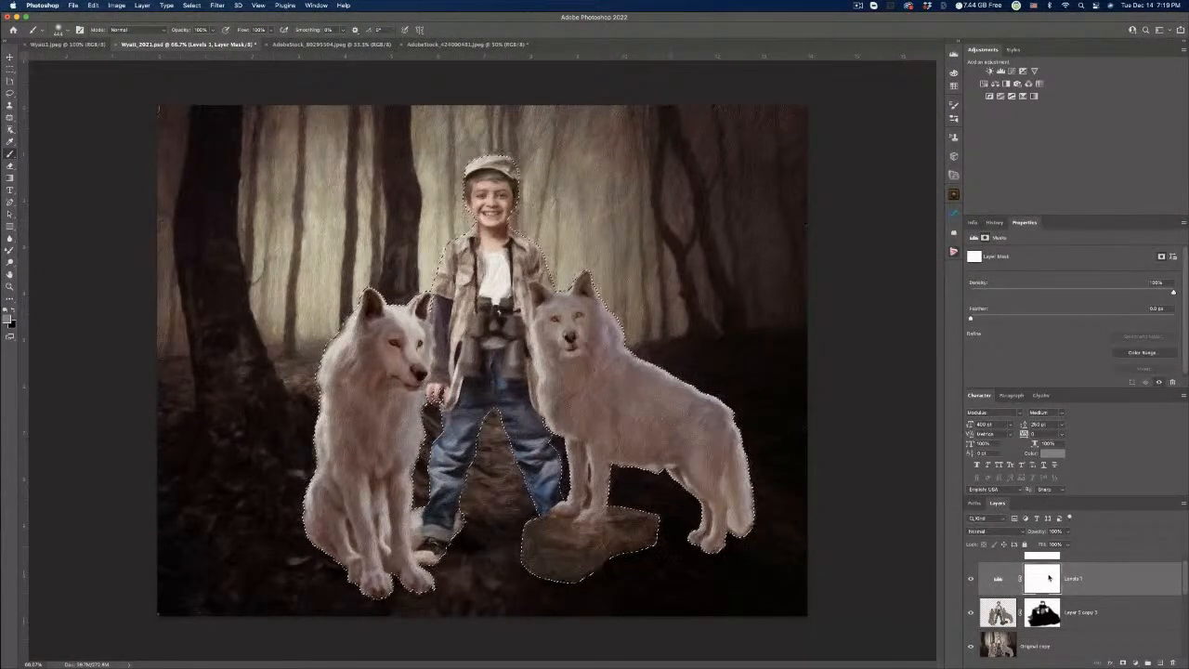
key(shift+super+i)
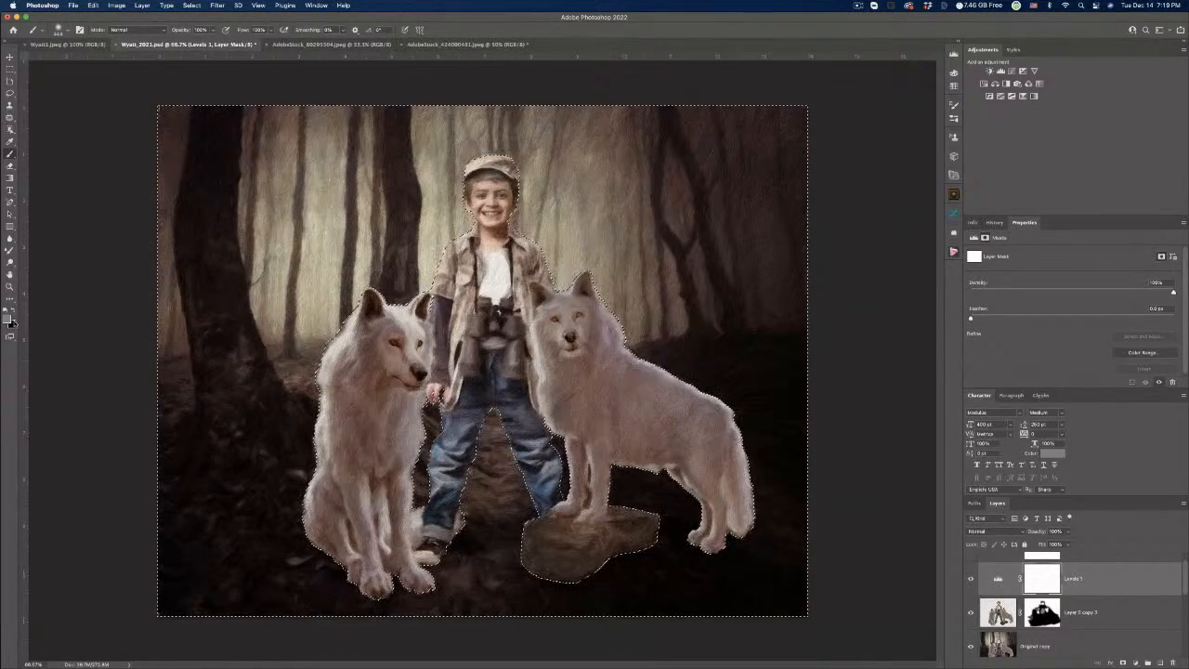
click(92, 6)
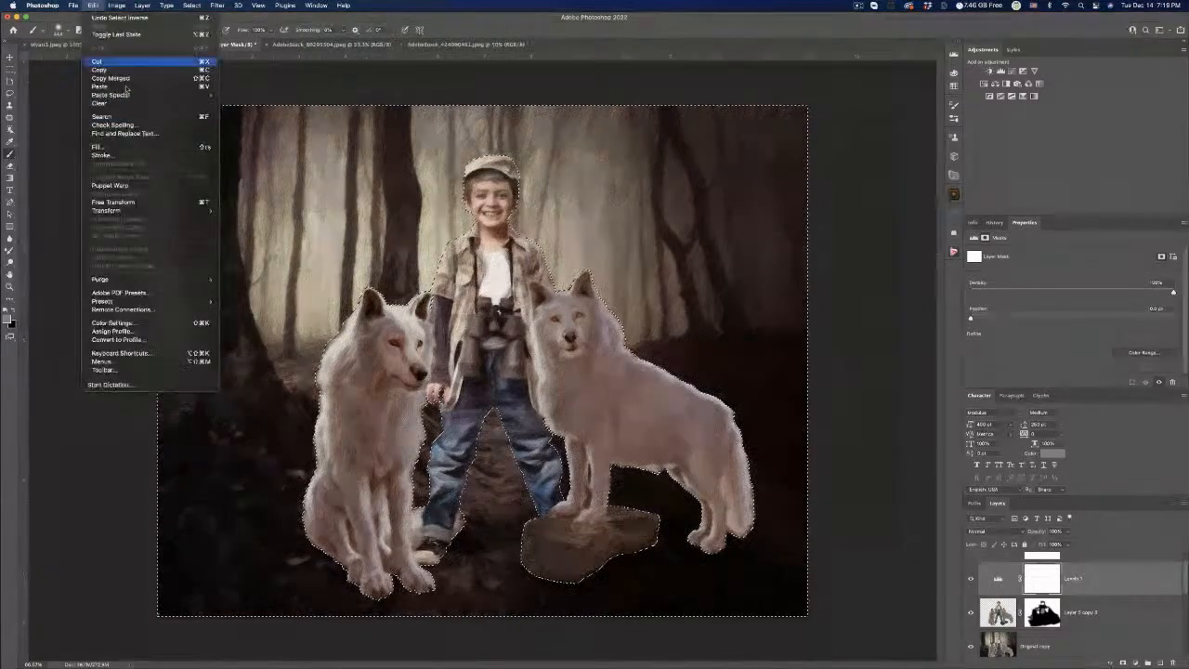
click(106, 150)
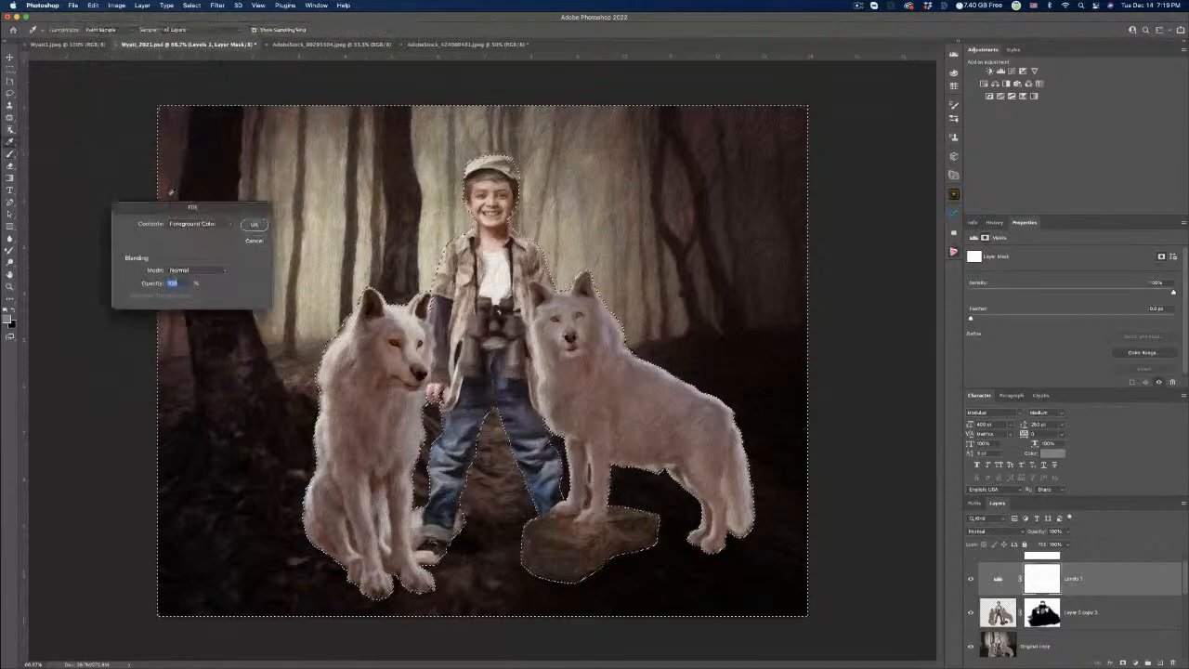
click(249, 228)
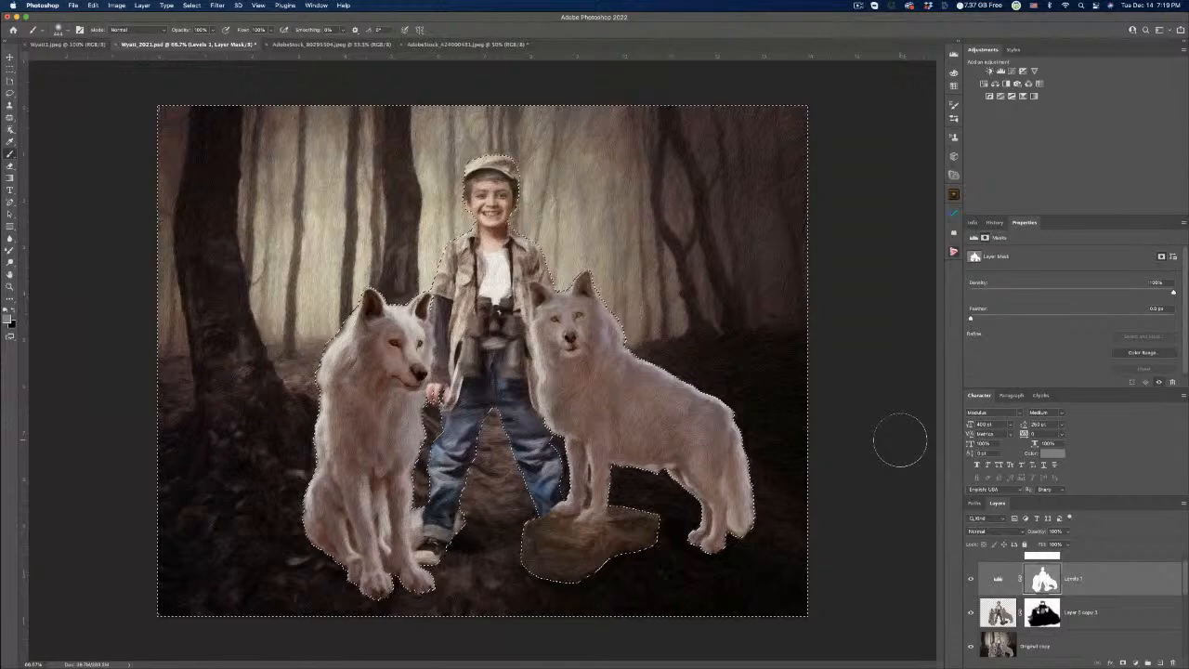
key(ctrl+d)
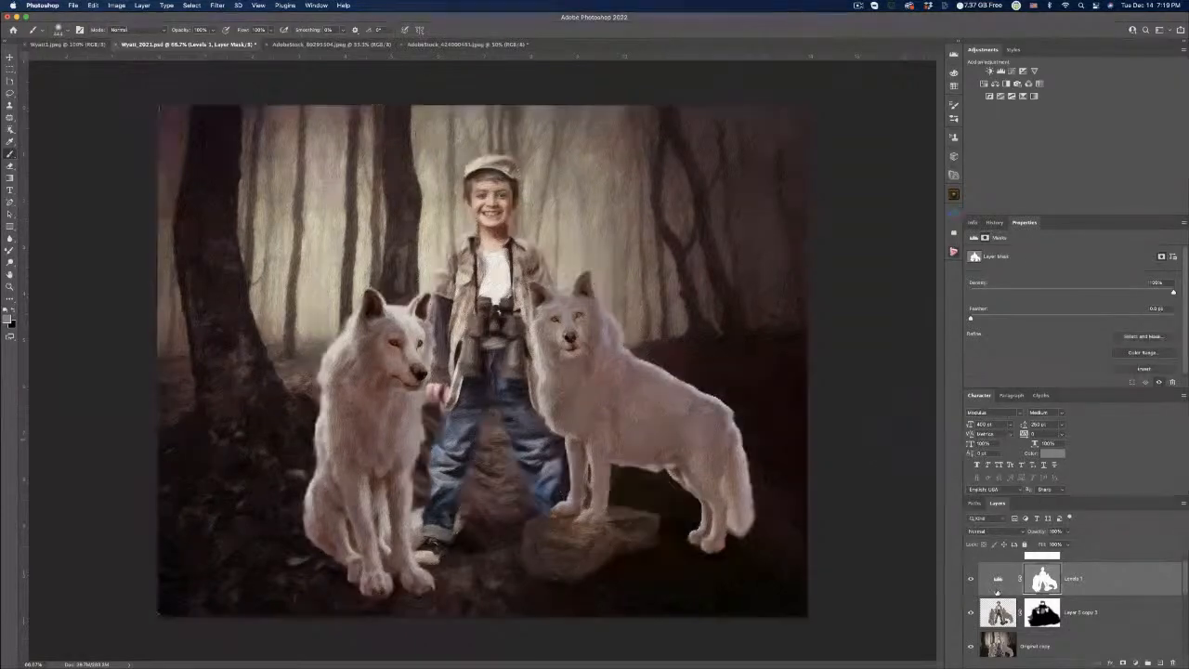
Compare the image with the Levels adjustment off and on, and fine-tune its midtone level.
click(970, 577)
click(970, 578)
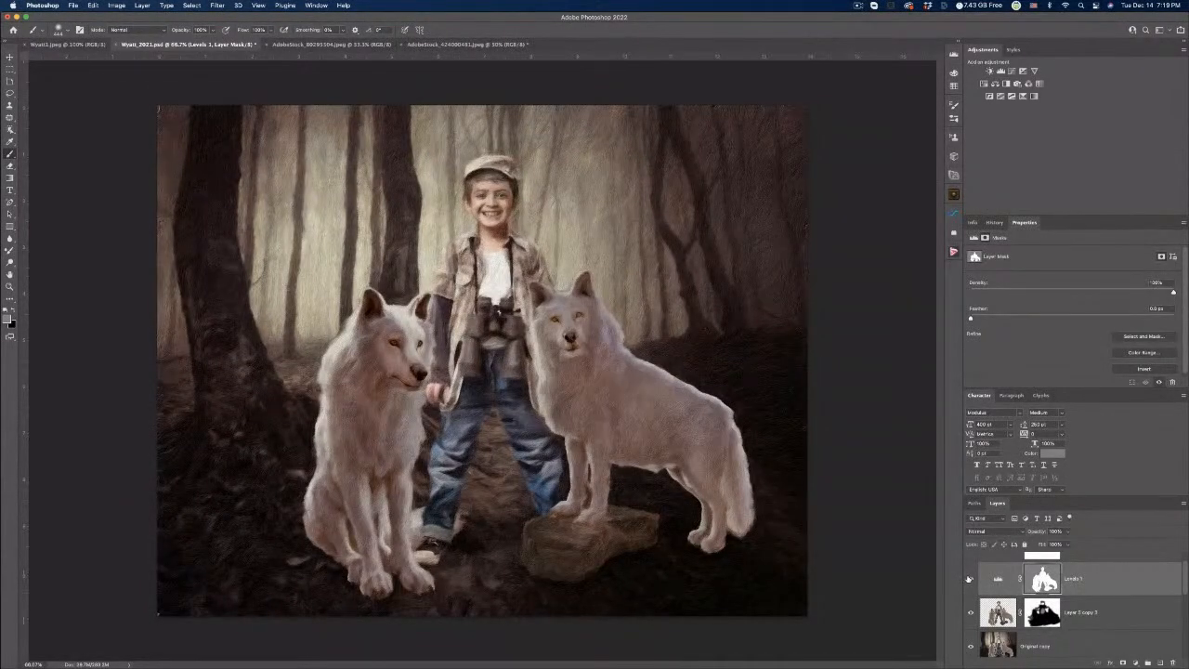
click(970, 578)
click(970, 578)
click(998, 578)
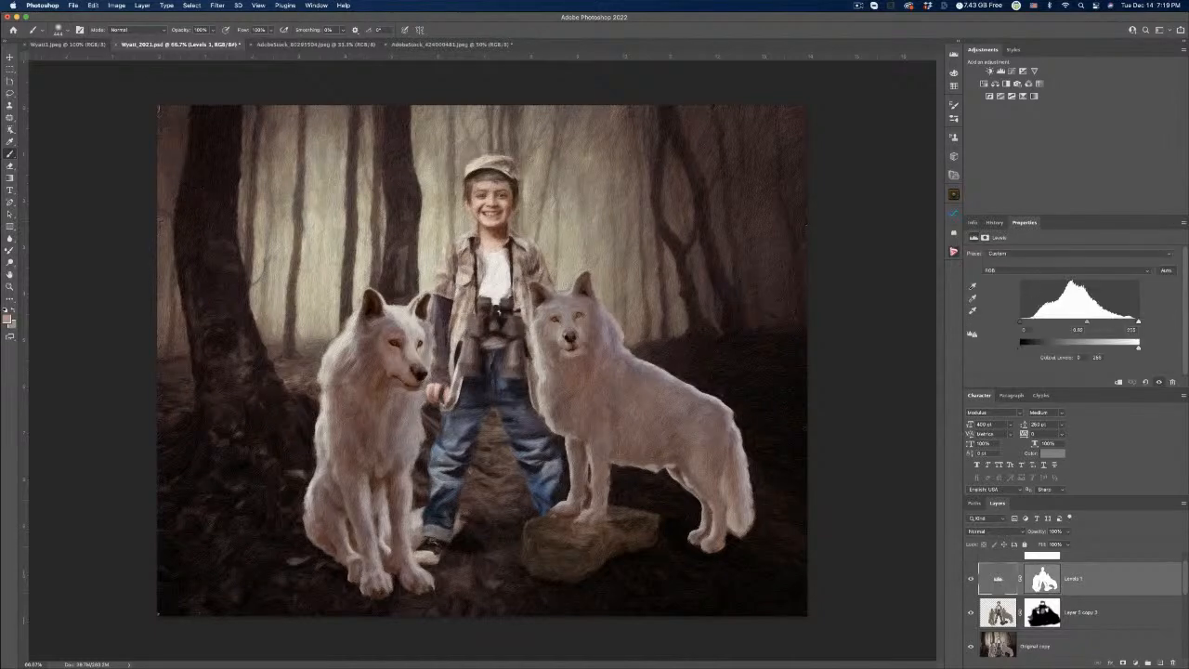
mouse_move(1088, 323)
mouse_down()
mouse_move(1103, 323)
mouse_move(1087, 322)
mouse_up()
Hide the bottommost two layers of the stack, the Background and the painted layer directly above it.
scroll(1025, 552, down, 2)
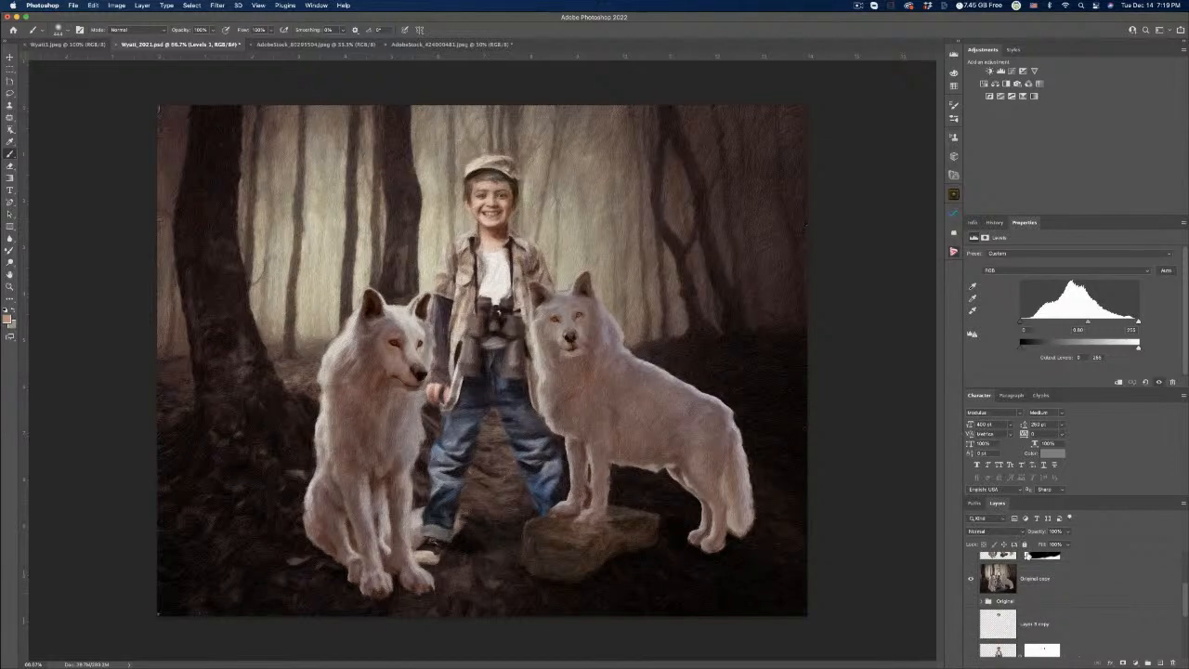
scroll(1054, 589, down, 3)
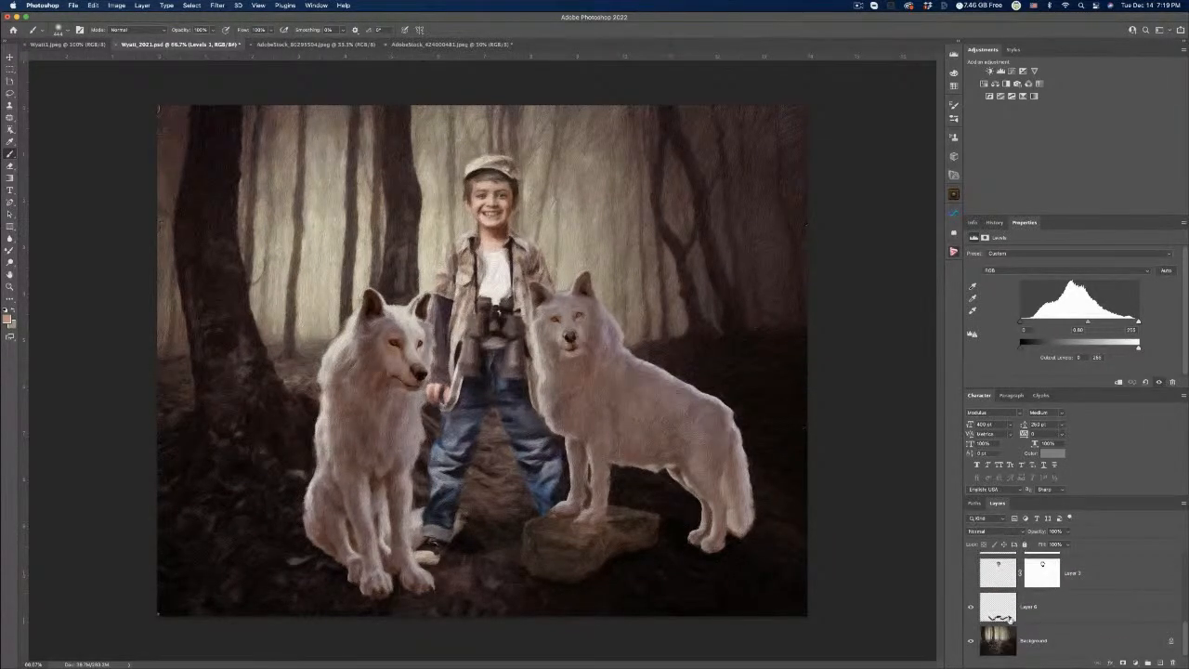
scroll(1008, 614, up, 1)
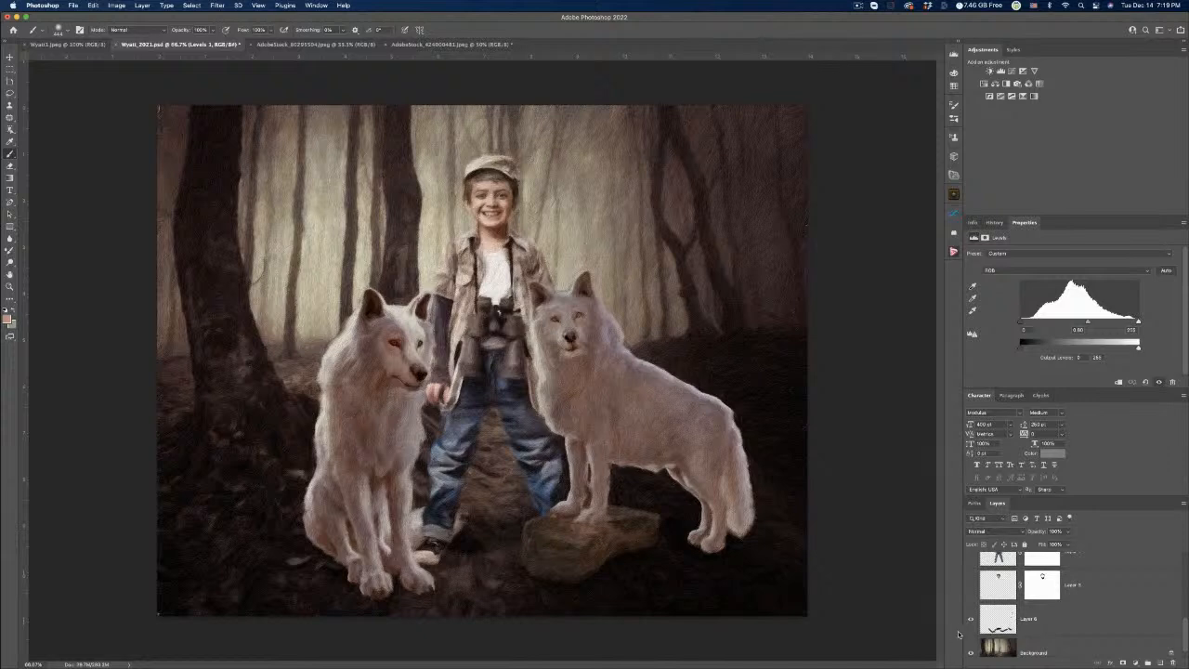
click(971, 618)
click(971, 653)
scroll(1032, 622, up, 3)
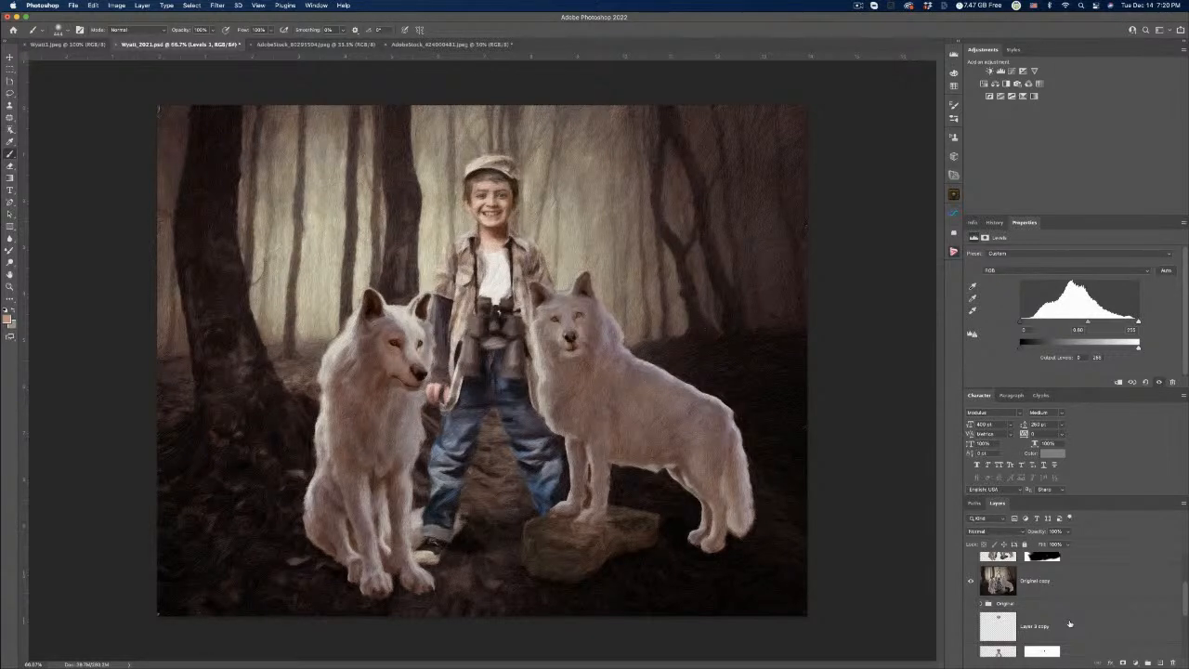
scroll(1069, 625, up, 3)
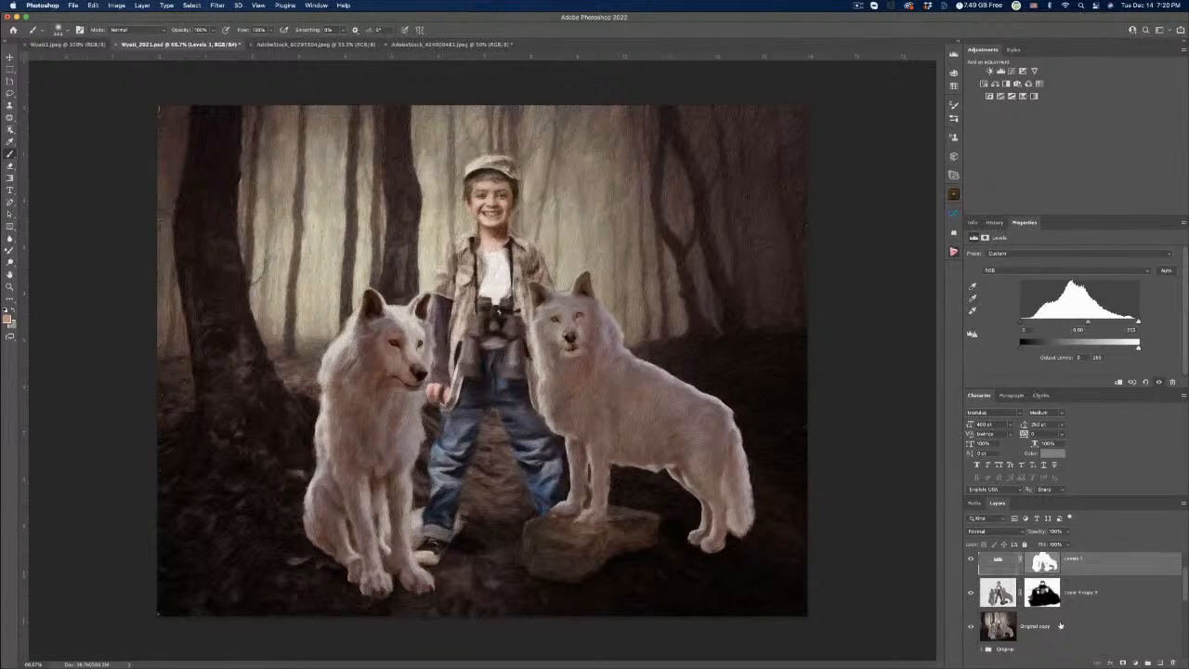
scroll(1061, 623, down, 1)
scroll(1021, 631, up, 2)
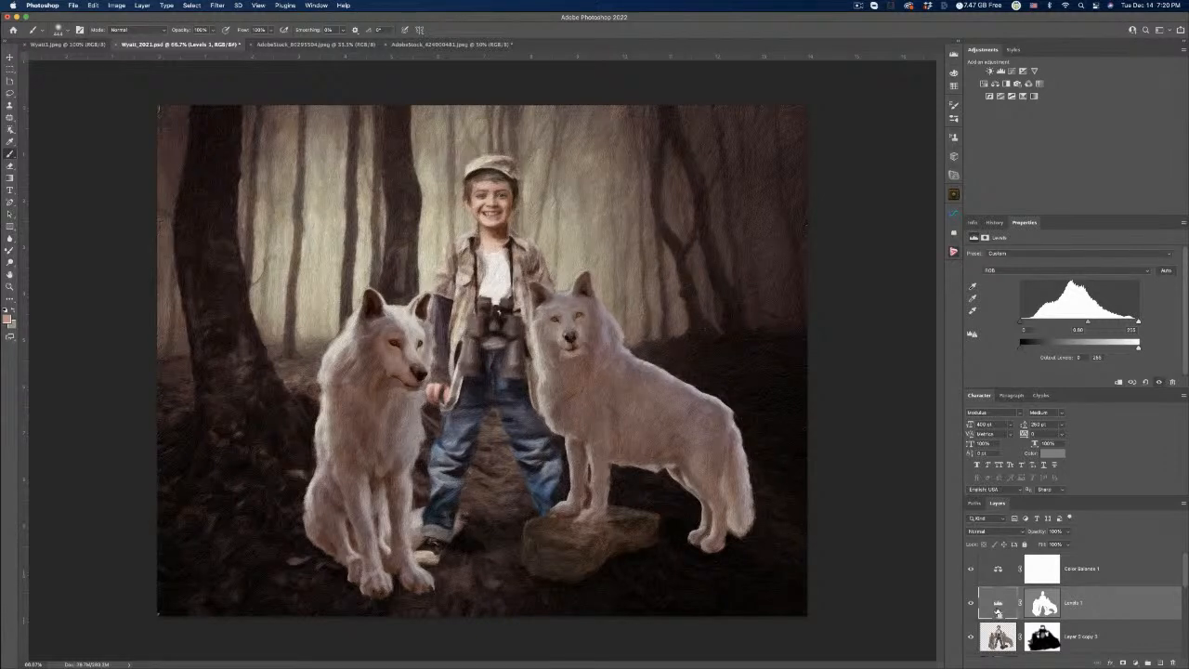
Save the layered document and free up the computer's memory with the memory utility.
key(super+s)
click(974, 5)
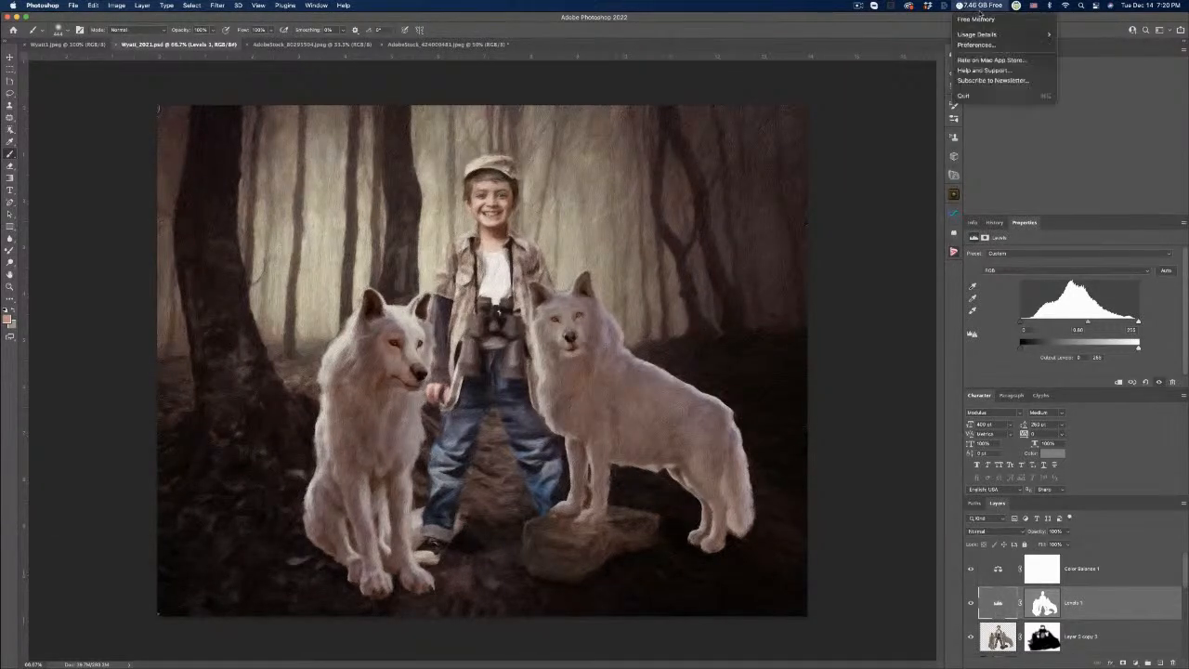
click(974, 20)
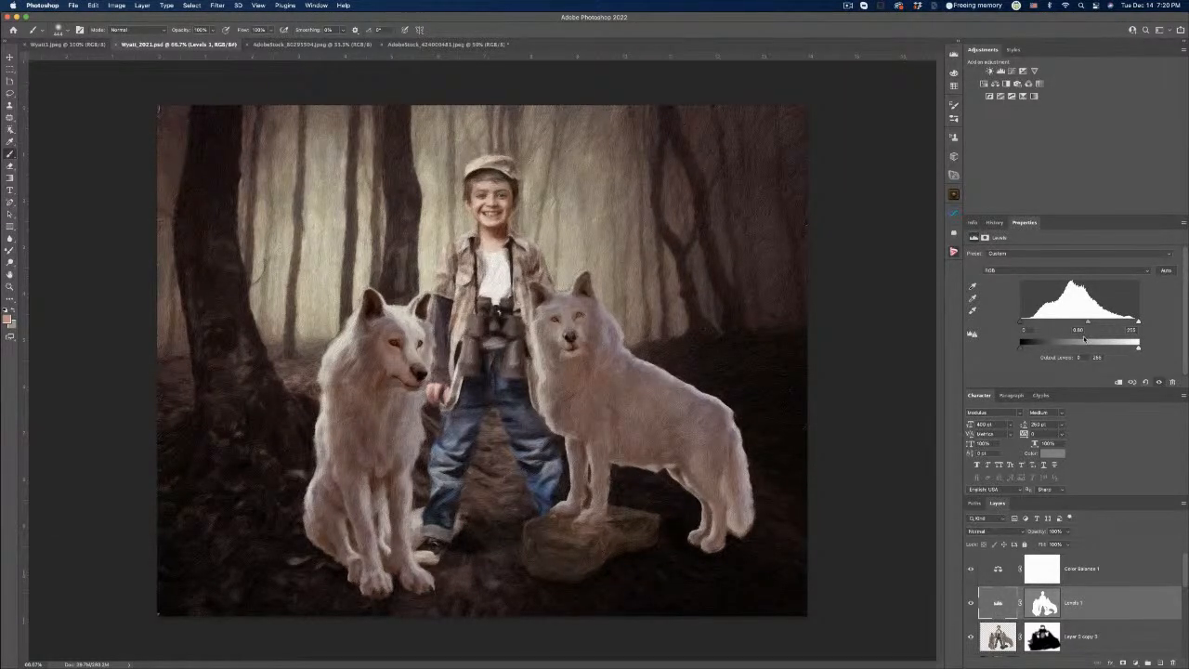
Flatten the image into a single layer, discarding the hidden layers.
click(1183, 503)
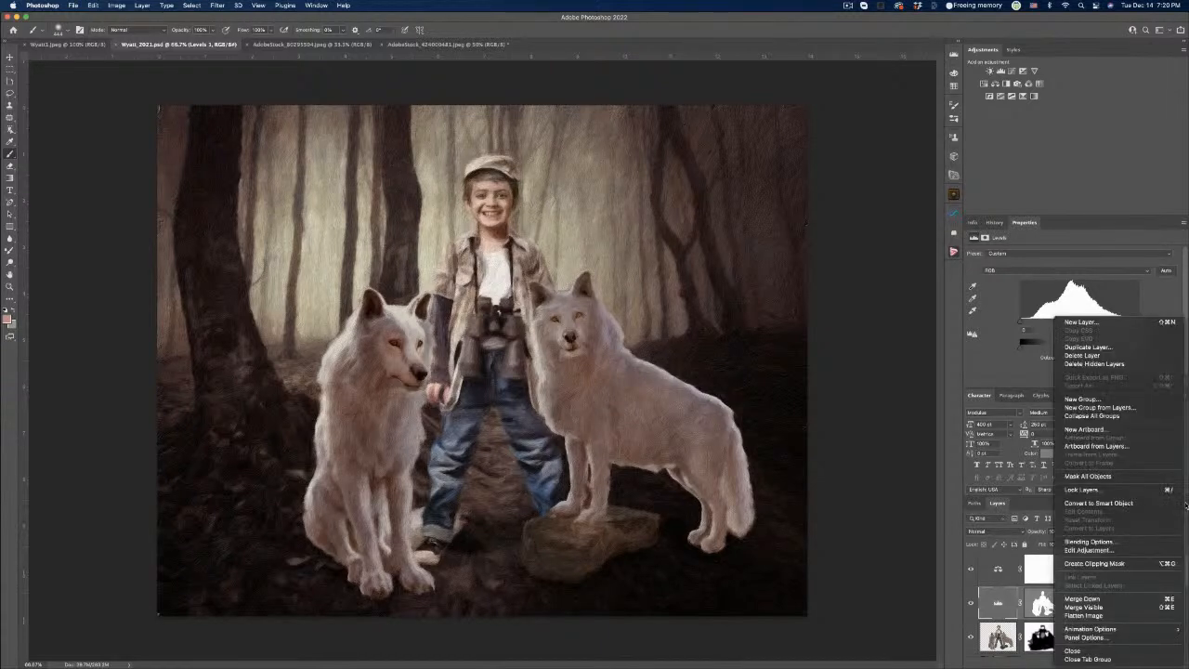
click(1113, 617)
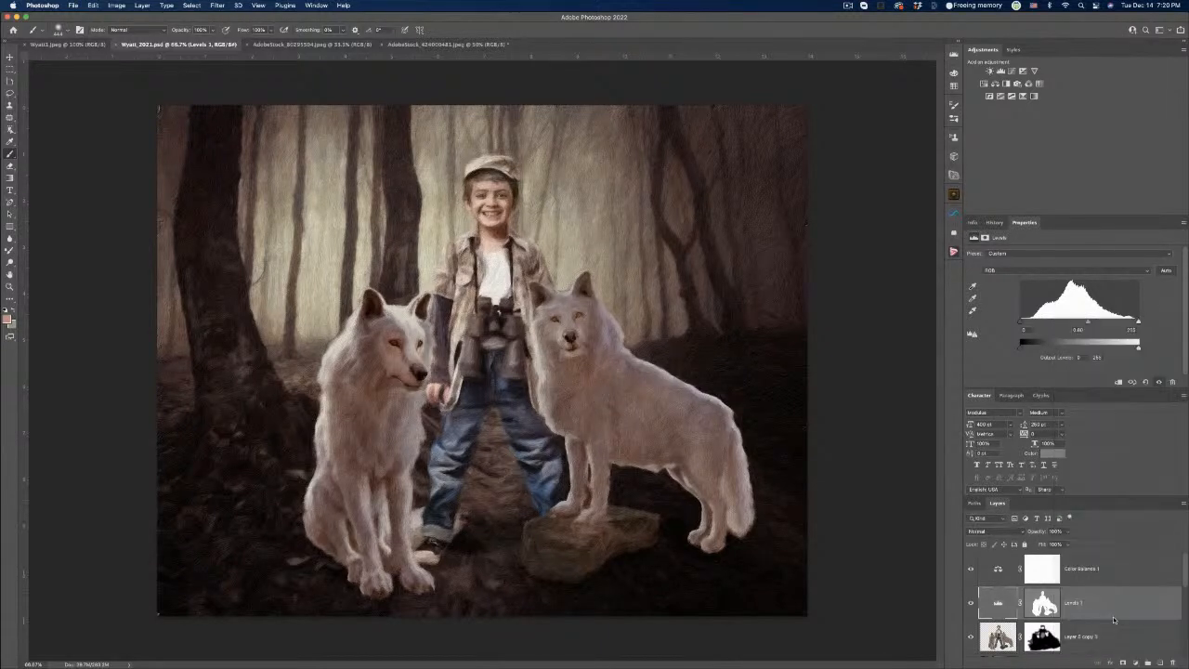
click(595, 216)
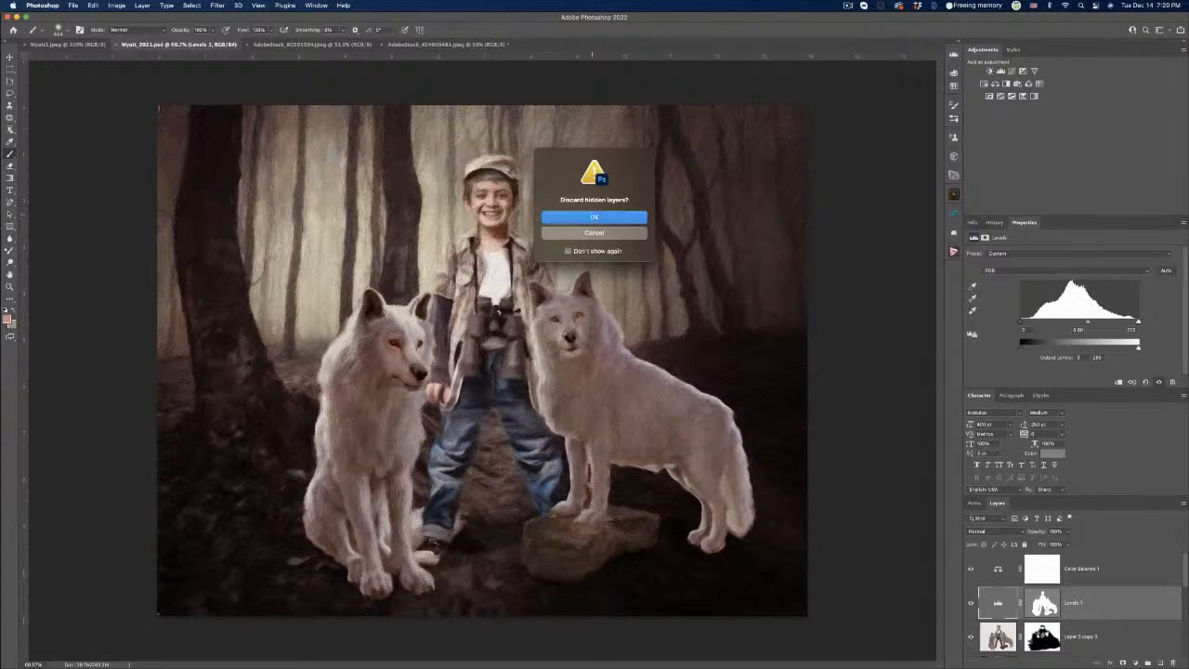
Save the flattened image to the Desktop as a JPEG at High quality with the Baseline ("Standard") format option.
click(73, 5)
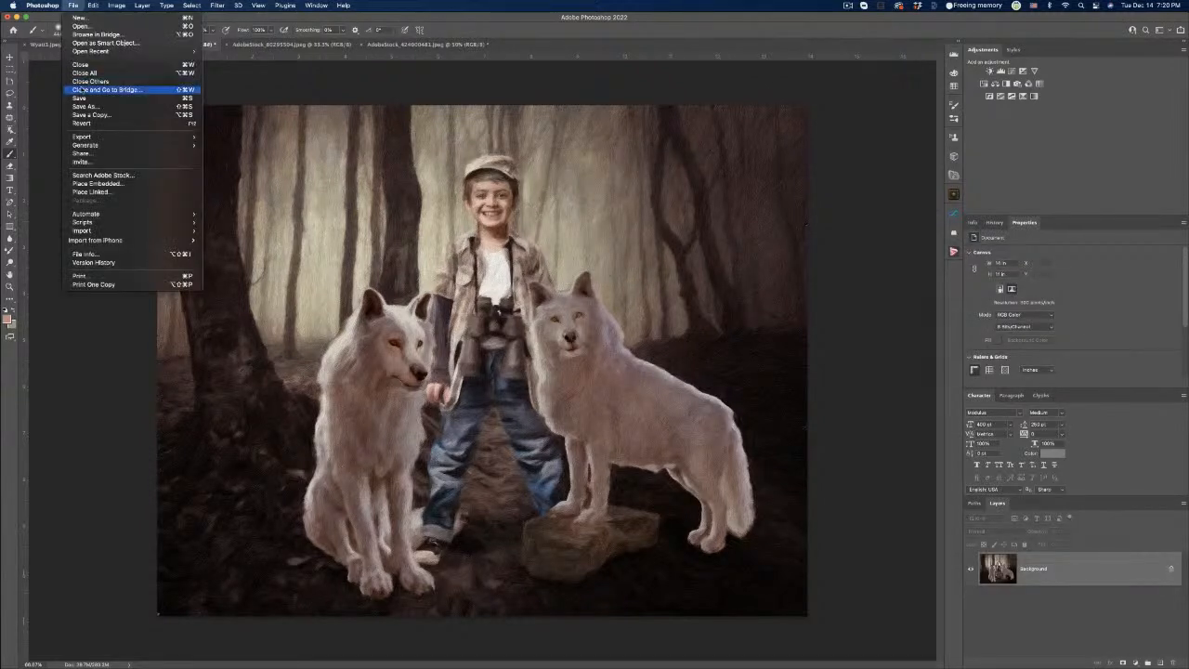
click(86, 98)
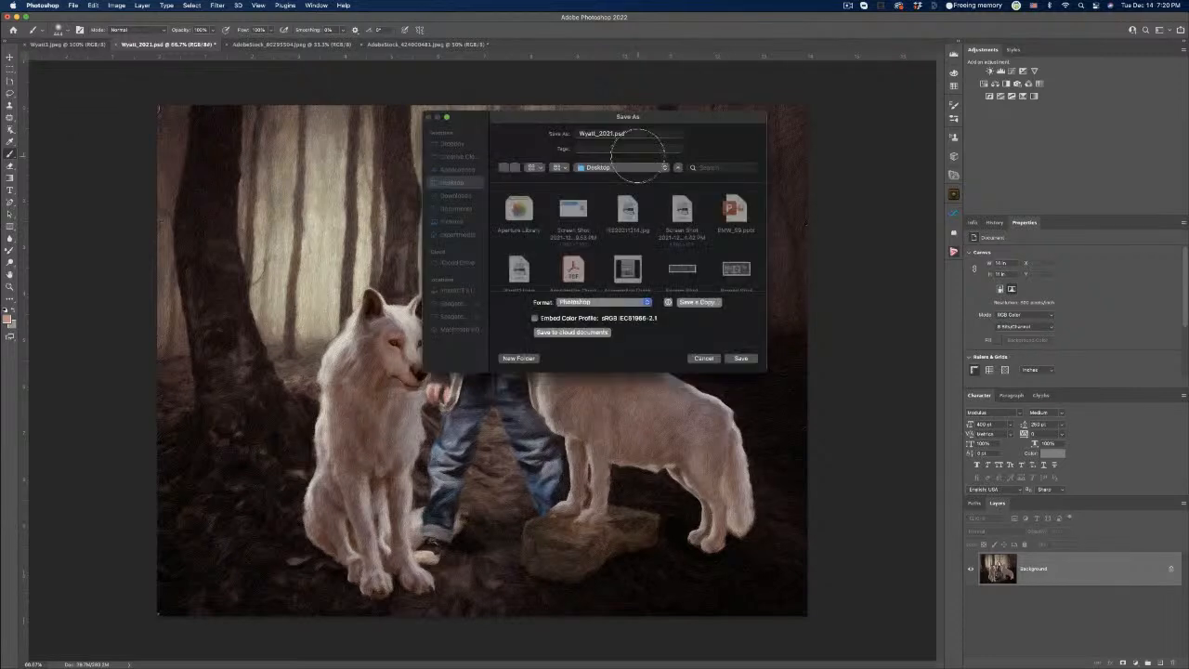
click(602, 301)
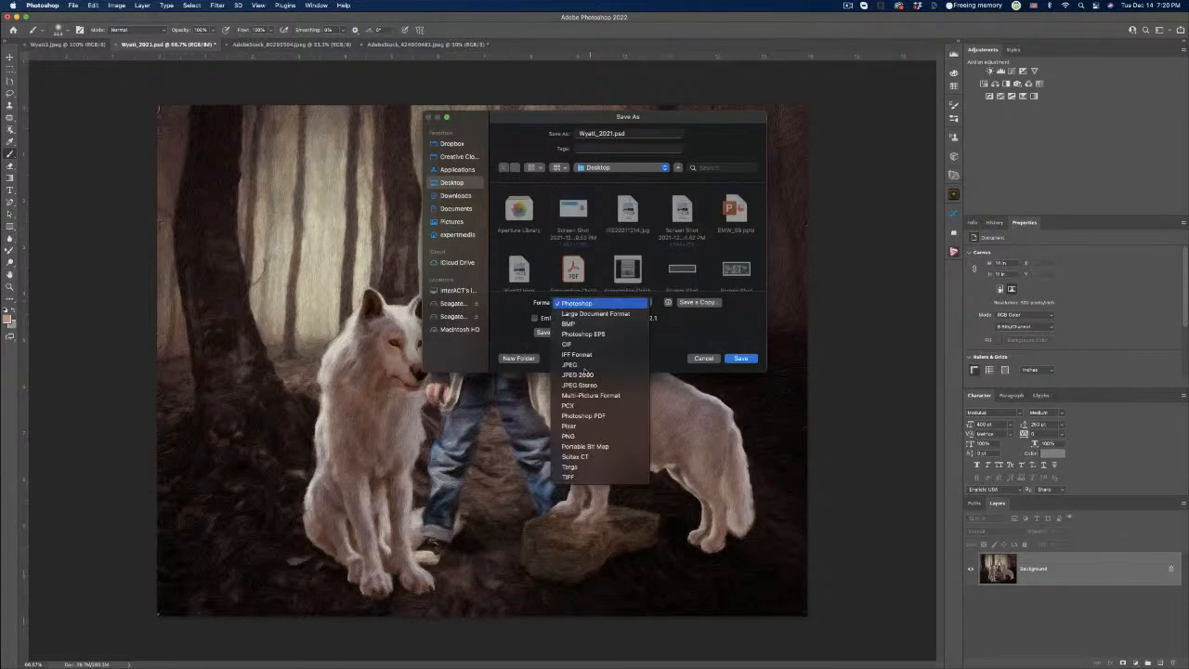
click(571, 364)
click(740, 358)
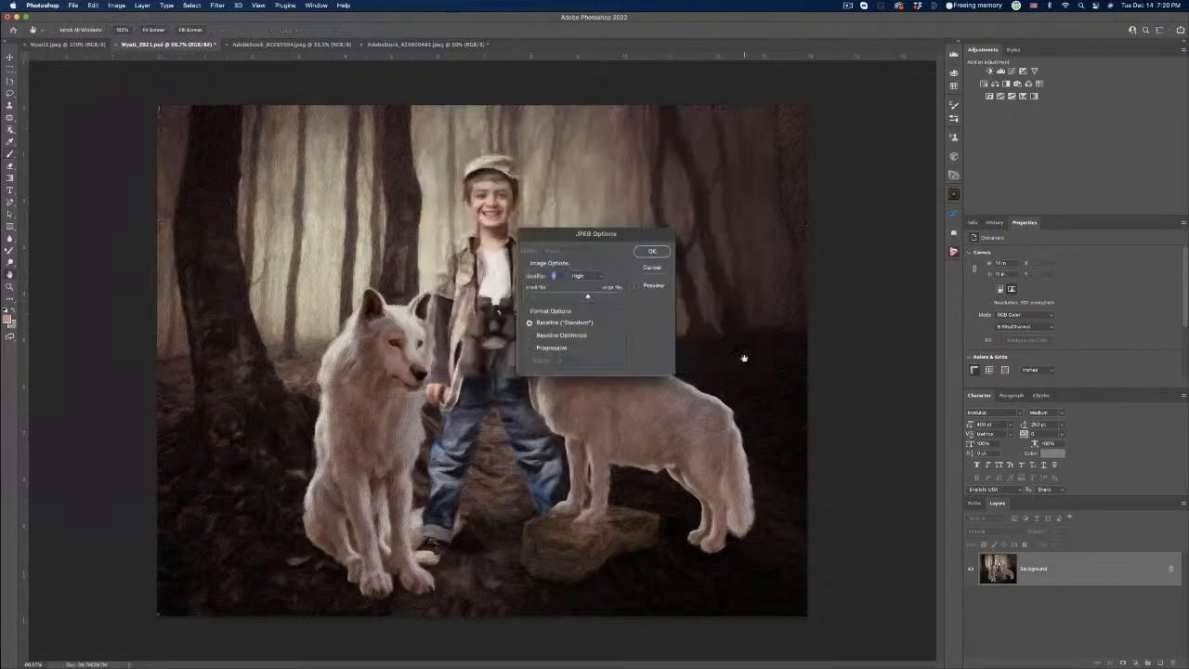
click(652, 251)
key(b)
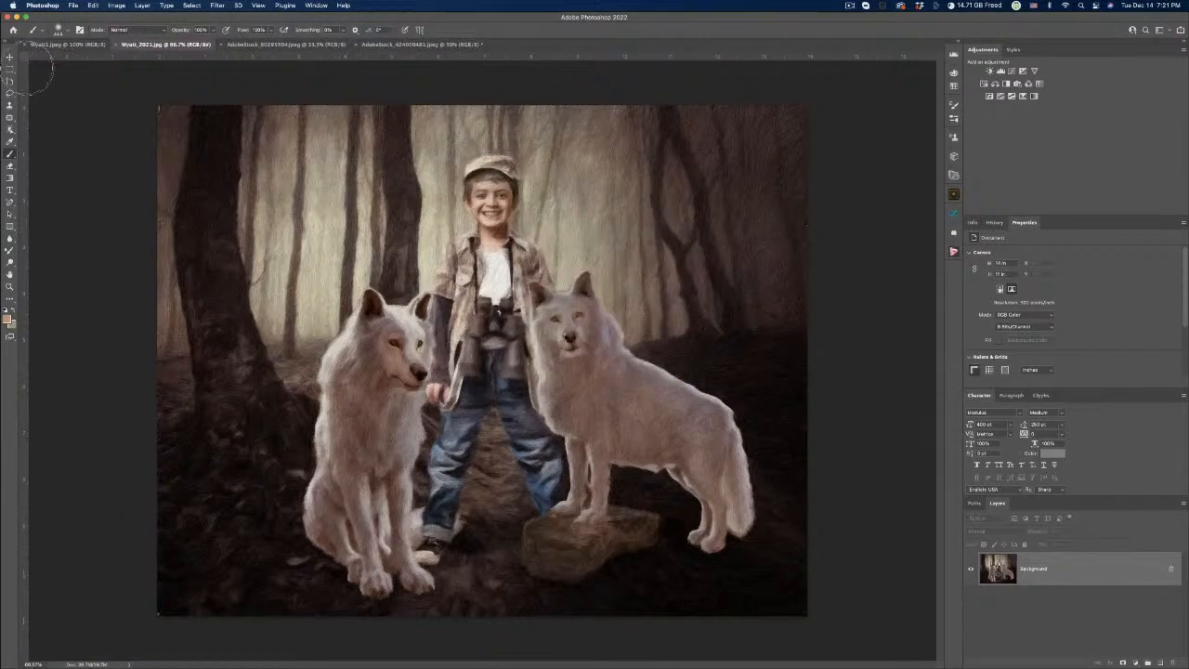
Sample the dark blue of the boy's jeans as the foreground color.
click(10, 59)
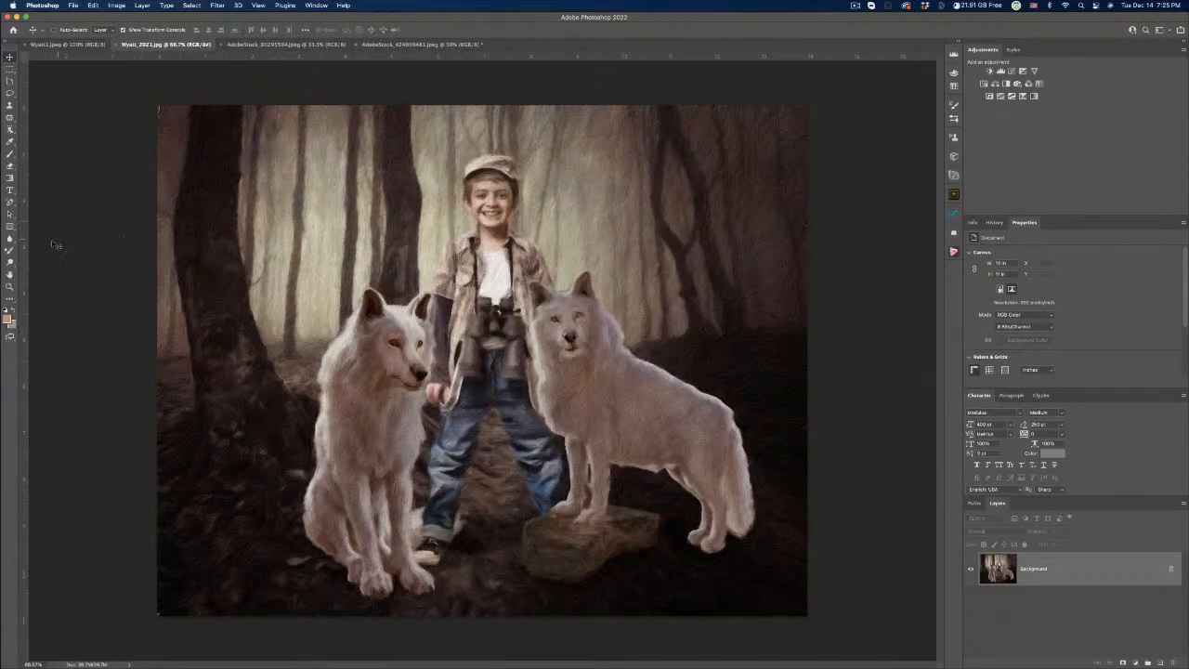
click(10, 142)
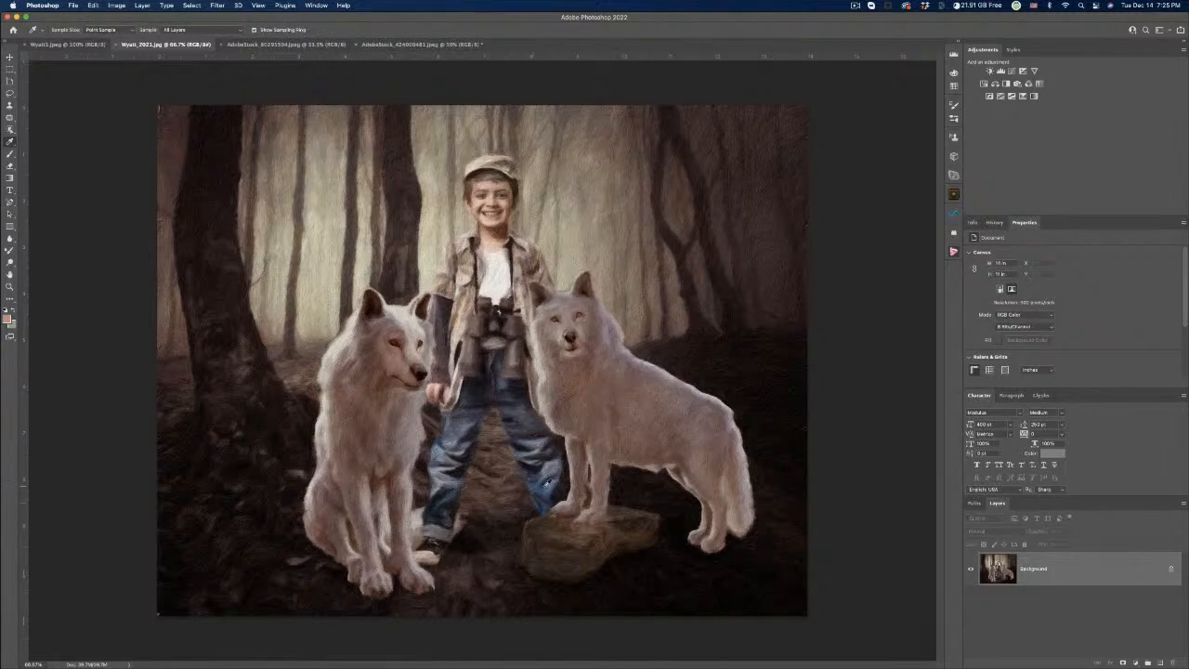
click(545, 472)
Try a smaller soft round brush in the sampled blue on the edge of the boy's cap and undo the stroke.
key(super+equal)
key(super+equal)
key(super+equal)
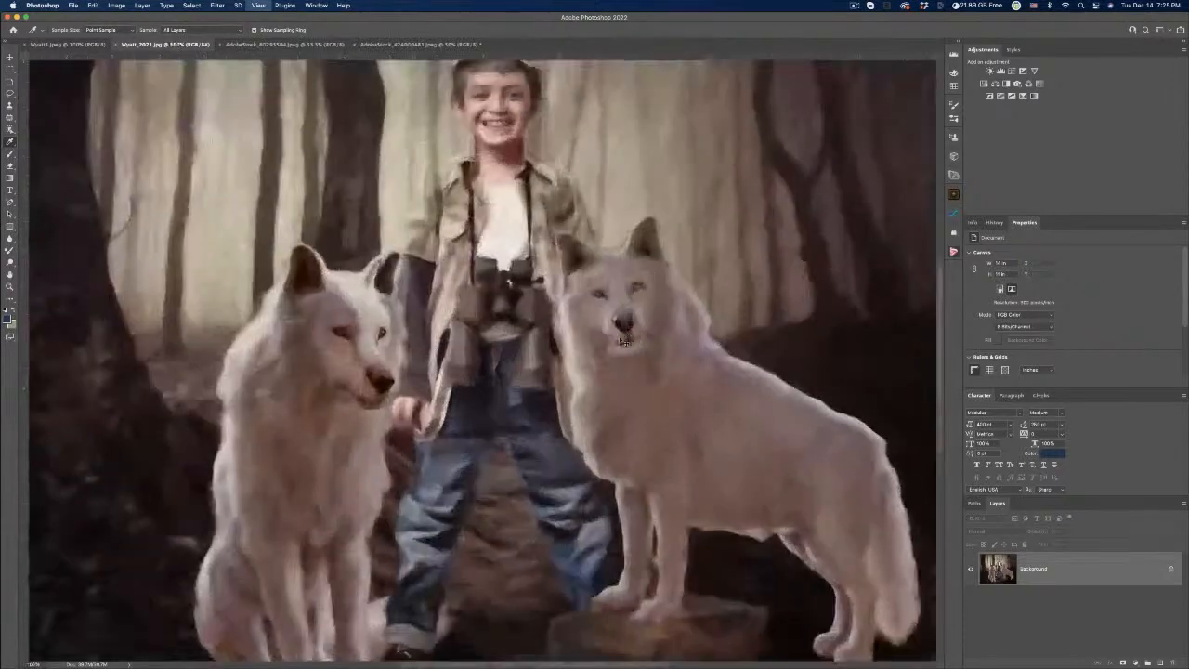
scroll(546, 356, up, 10)
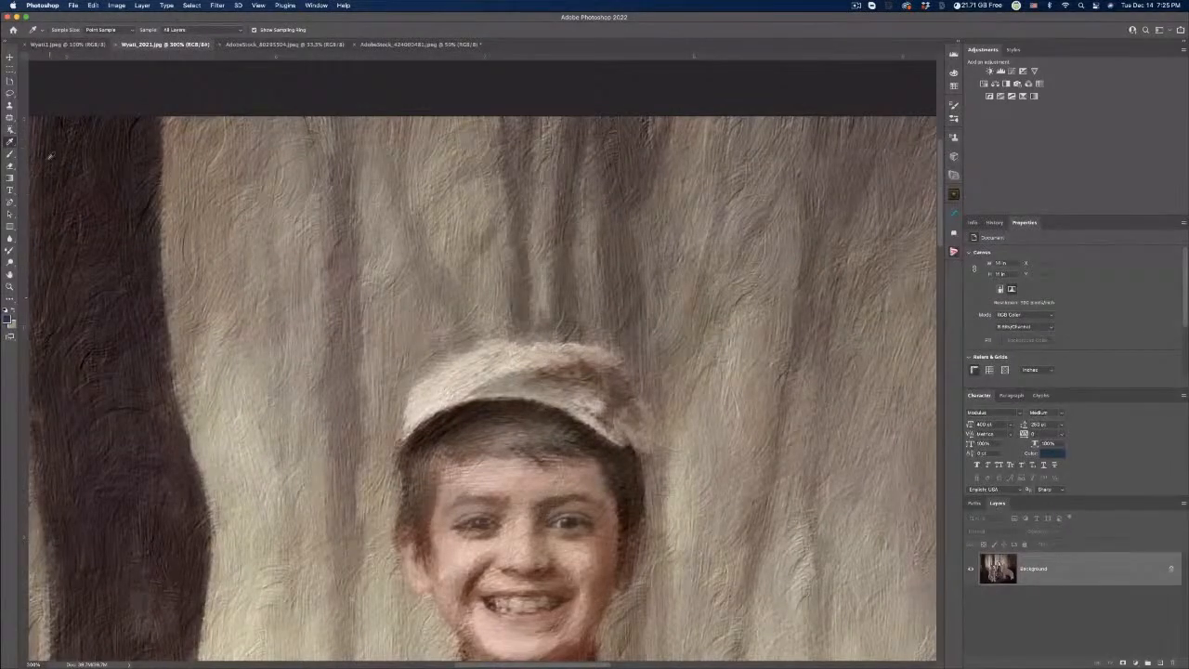
click(10, 155)
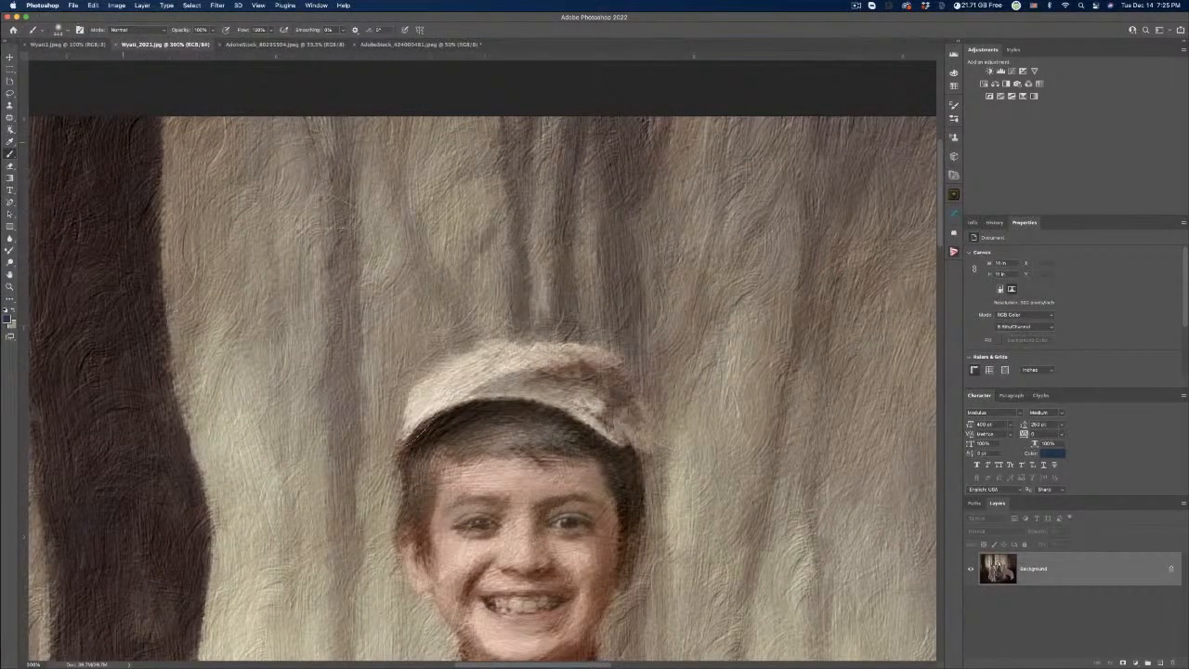
click(67, 32)
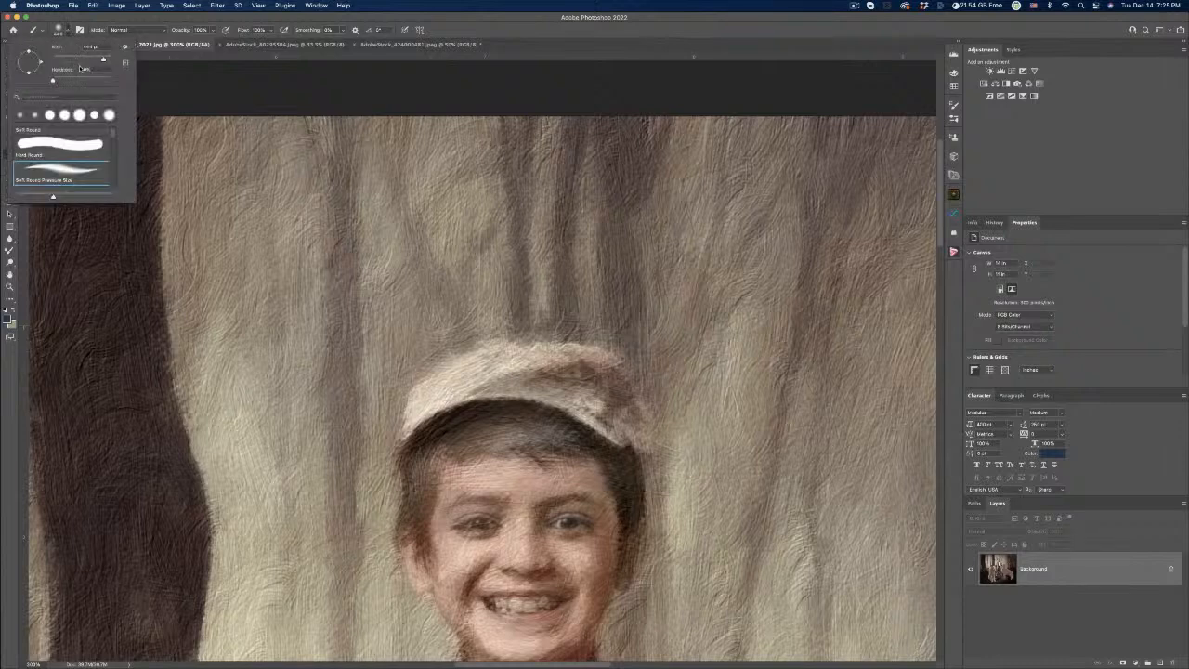
drag(74, 60, 65, 60)
drag(642, 455, 638, 429)
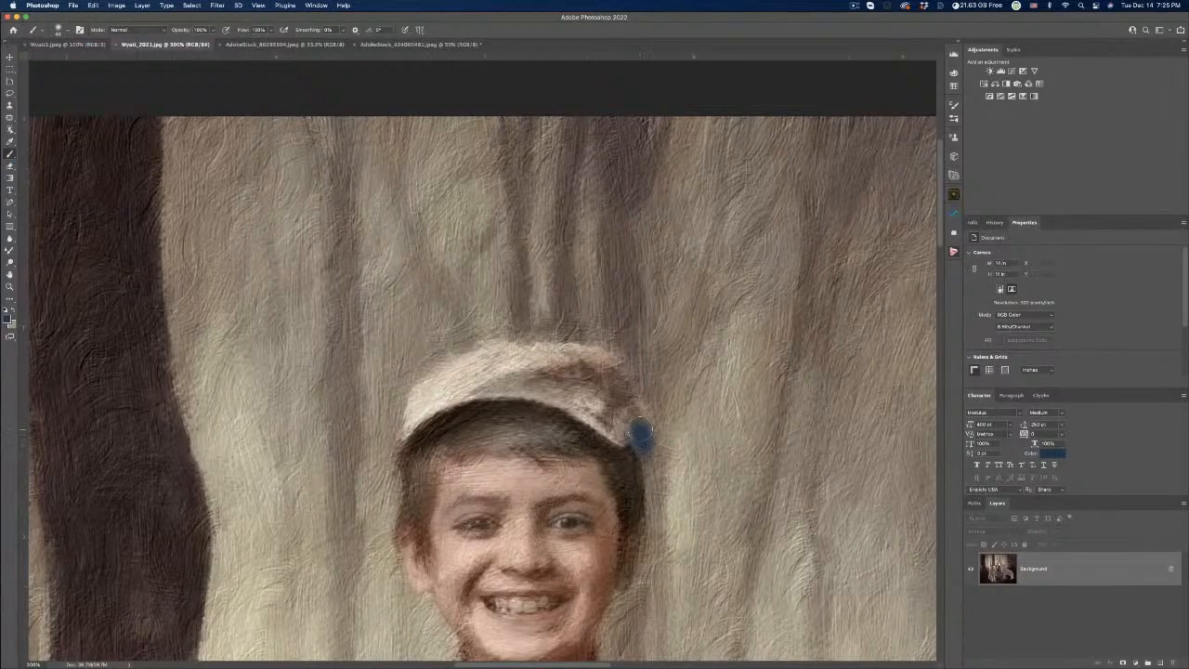
key(super+z)
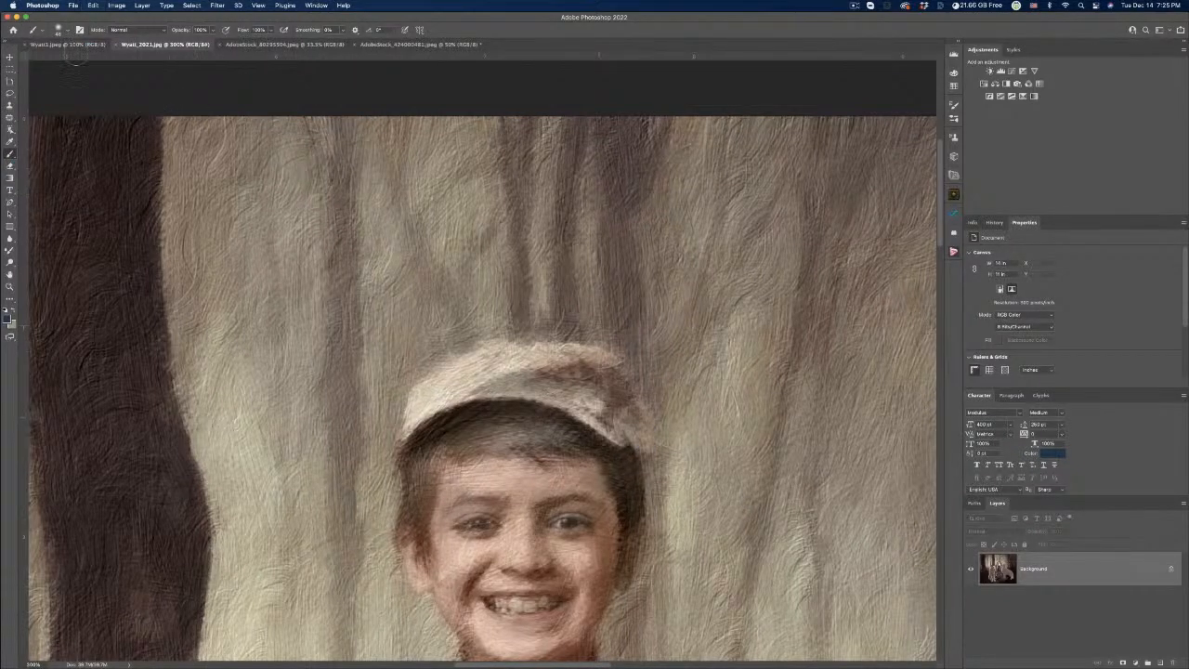
Tint the boy's cap and long sleeve blue with the brush in Color mode at 70% opacity.
click(163, 32)
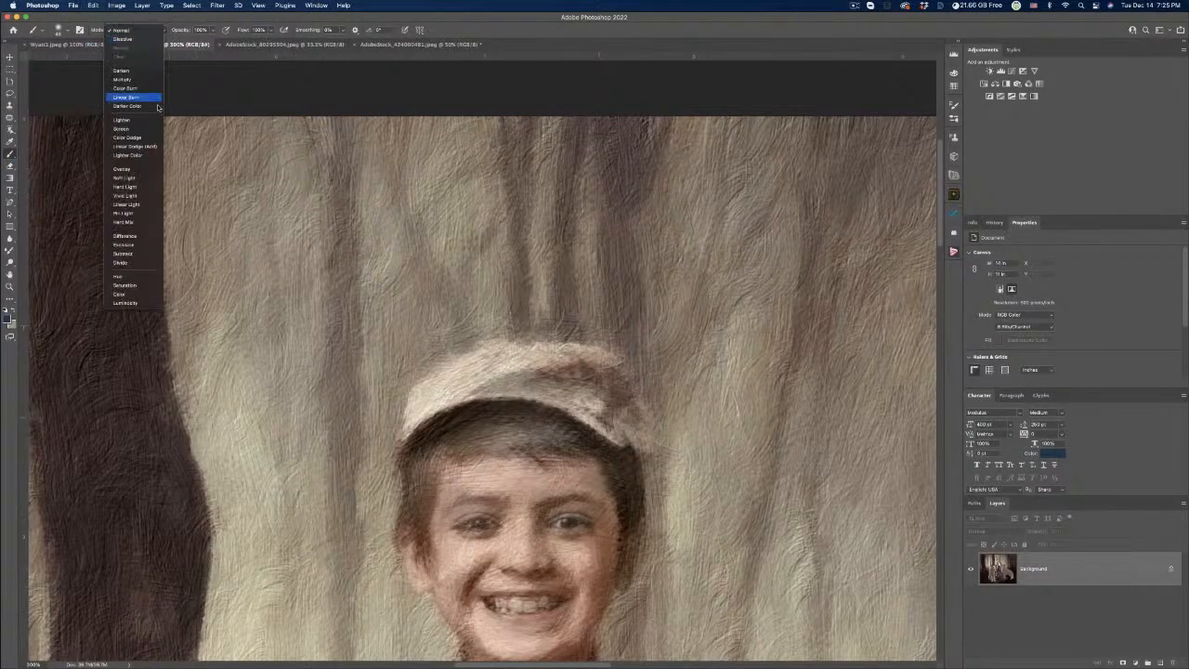
click(130, 298)
click(212, 30)
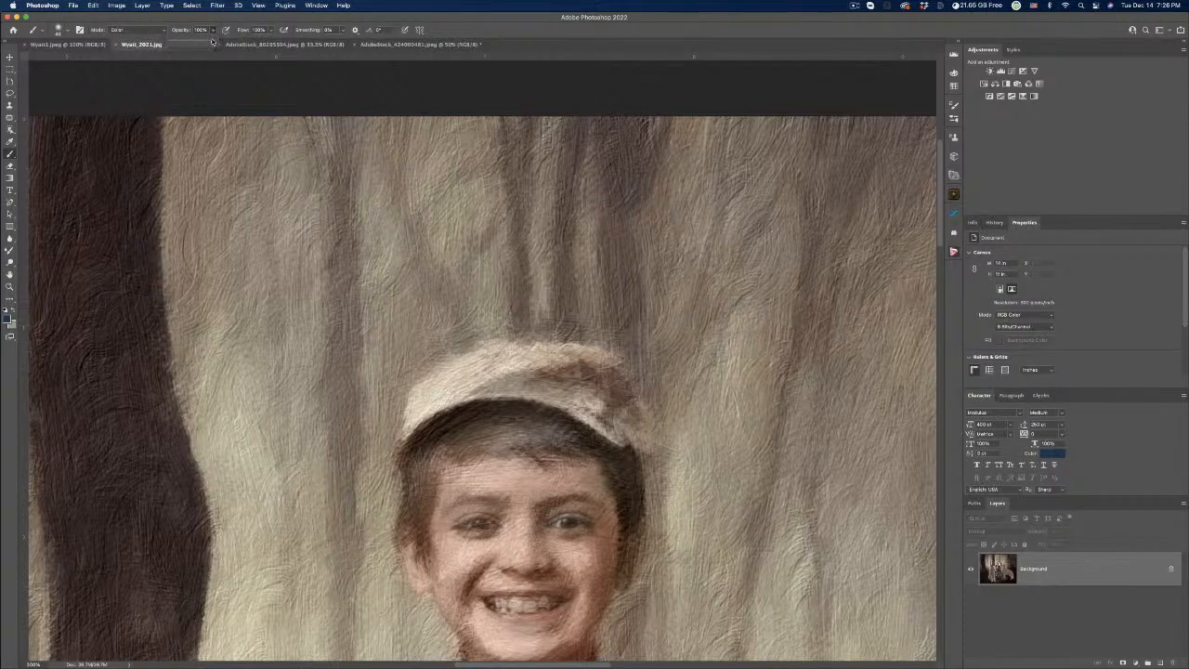
drag(212, 42, 199, 44)
click(637, 427)
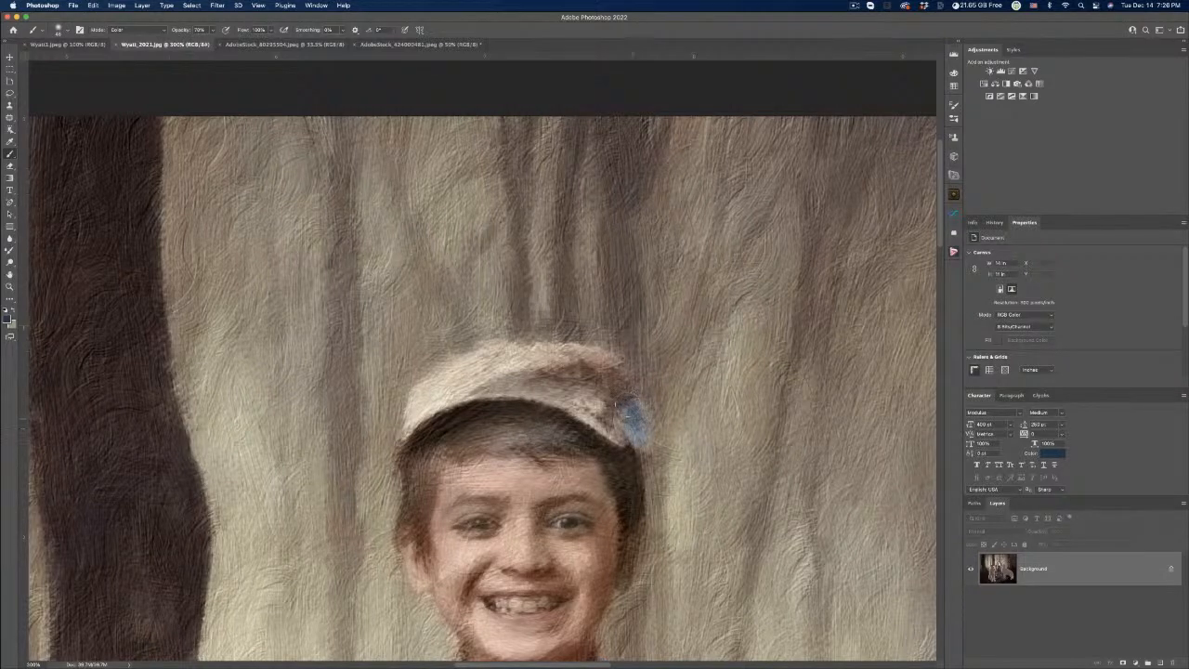
mouse_move(626, 410)
mouse_down()
mouse_move(588, 352)
mouse_move(513, 344)
mouse_up()
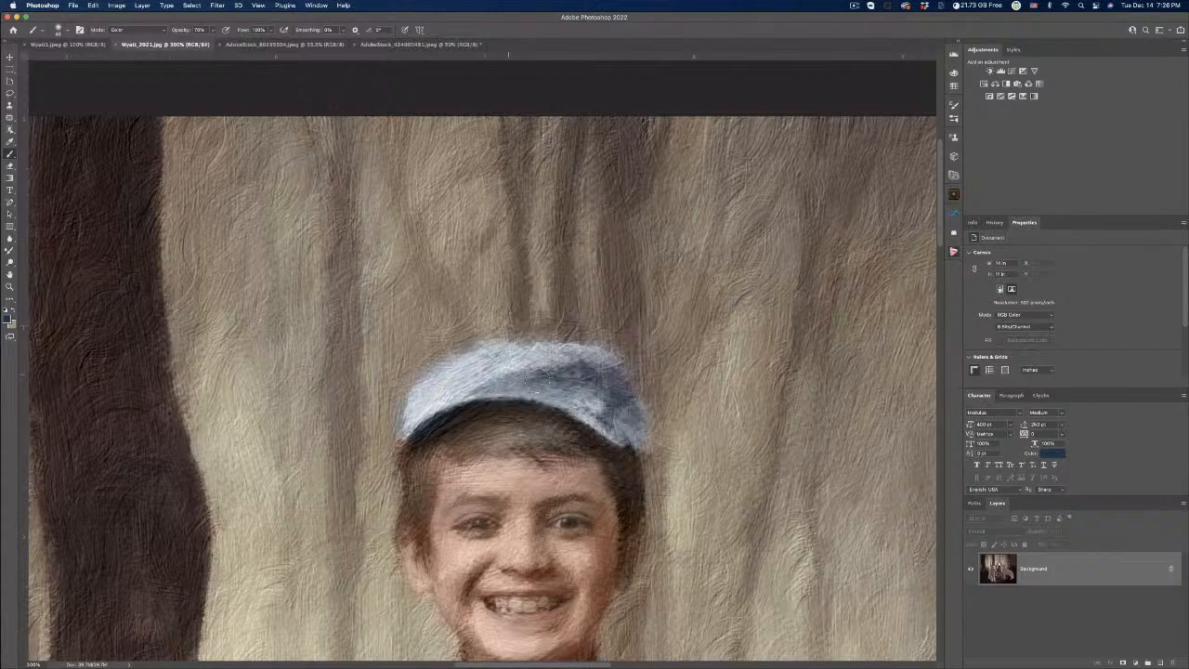
drag(537, 380, 537, 381)
Revert the composite to its Flatten Image history state, discarding the blue tint on the cap and sleeve.
key(super+minus)
key(super+minus)
key(super+minus)
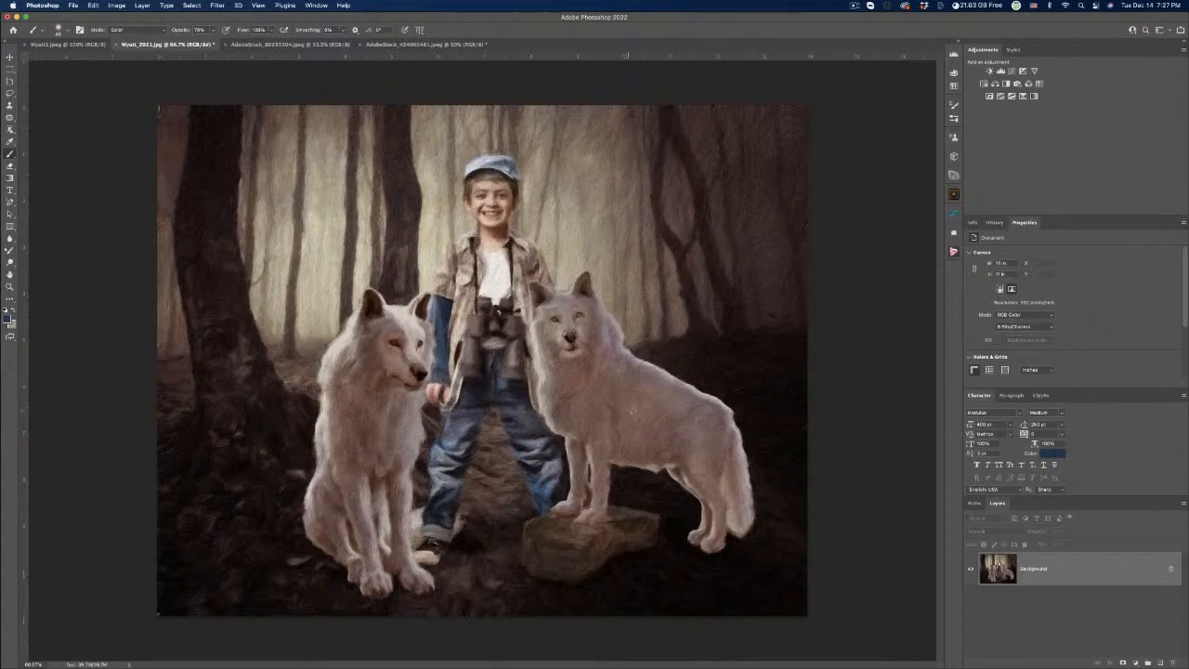
click(994, 222)
click(1022, 349)
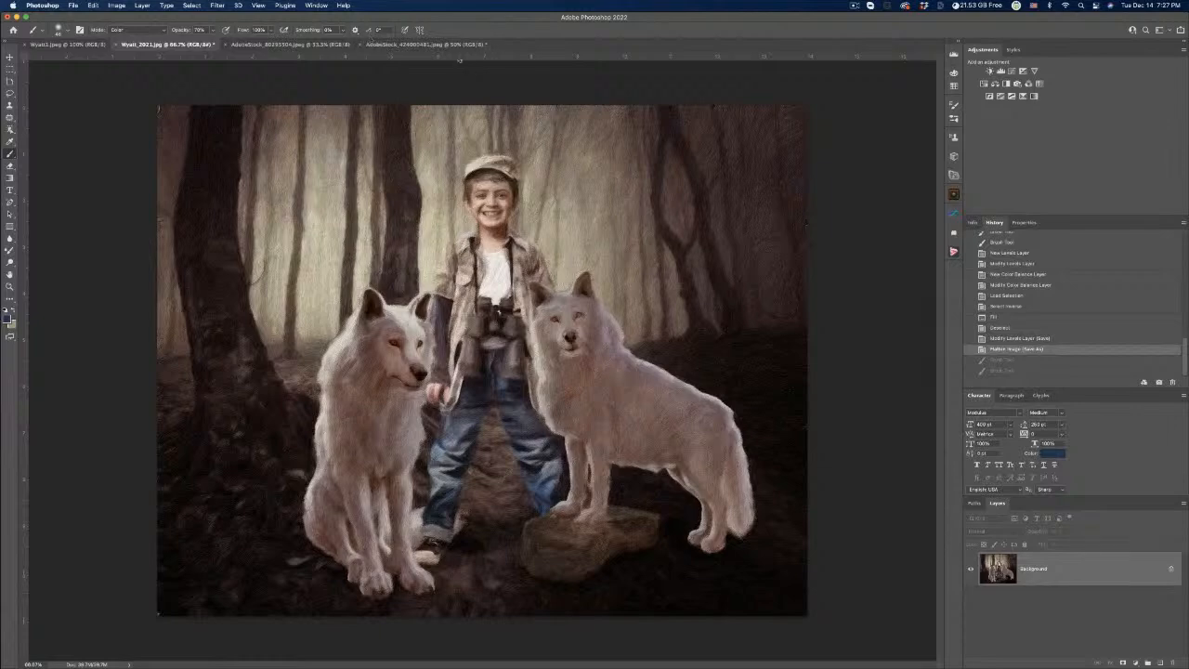
Close the sitting wolf without saving, the stock boy photo and the original portrait, keeping only the composite open.
click(365, 44)
click(362, 44)
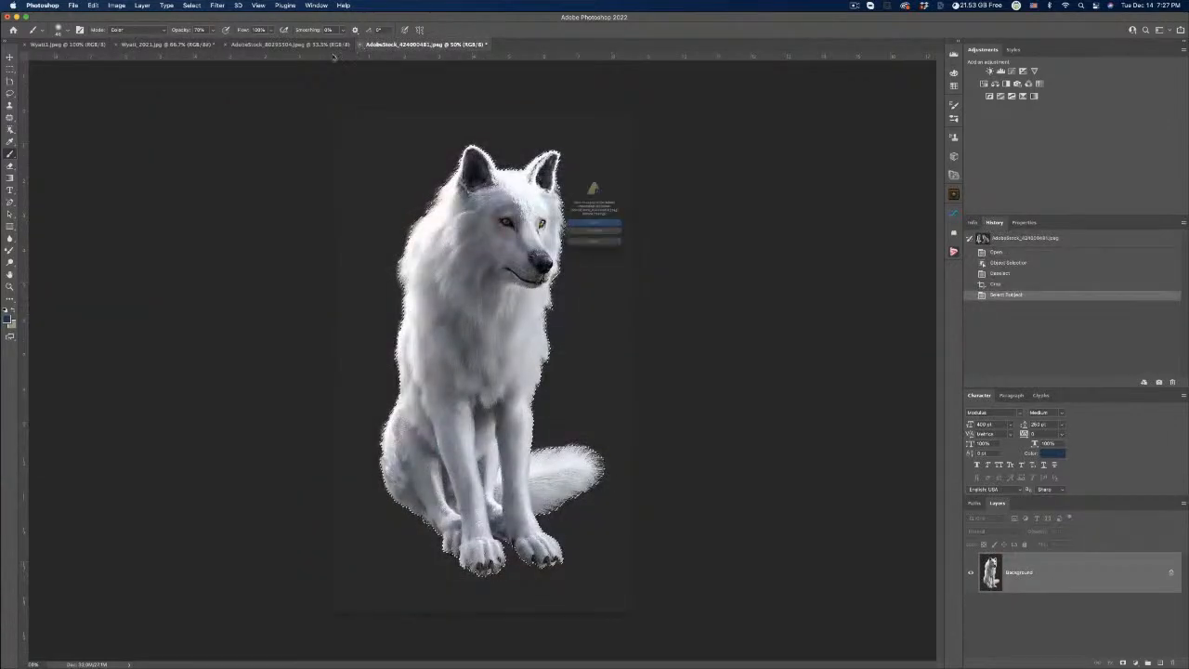
click(588, 249)
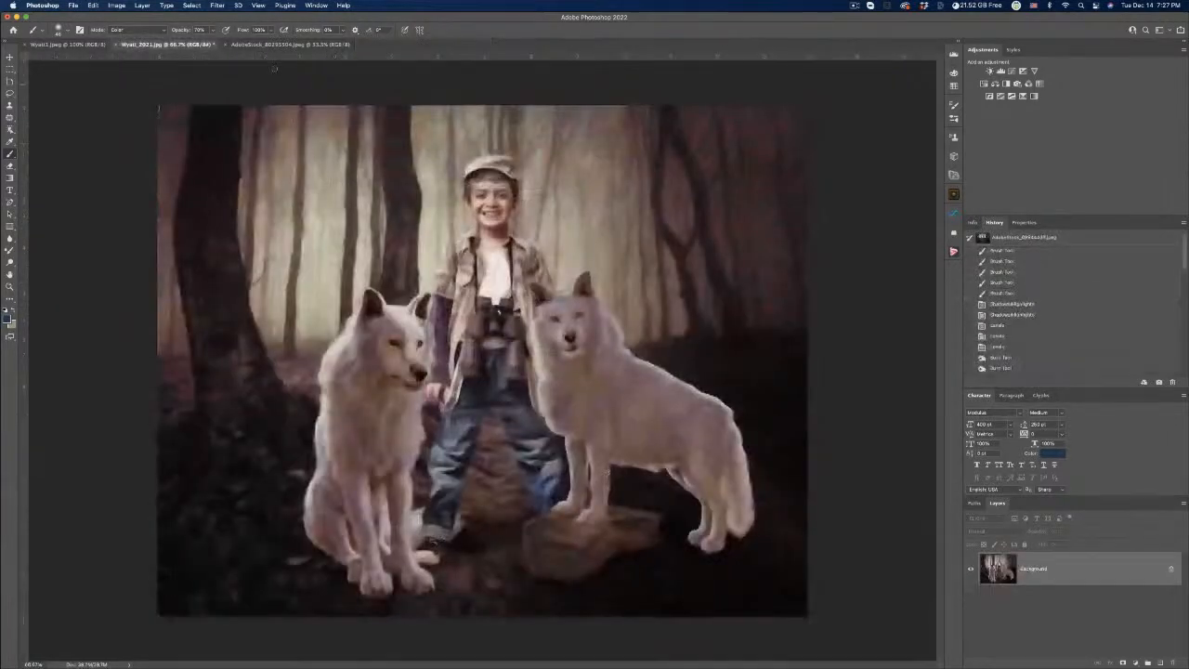
click(231, 46)
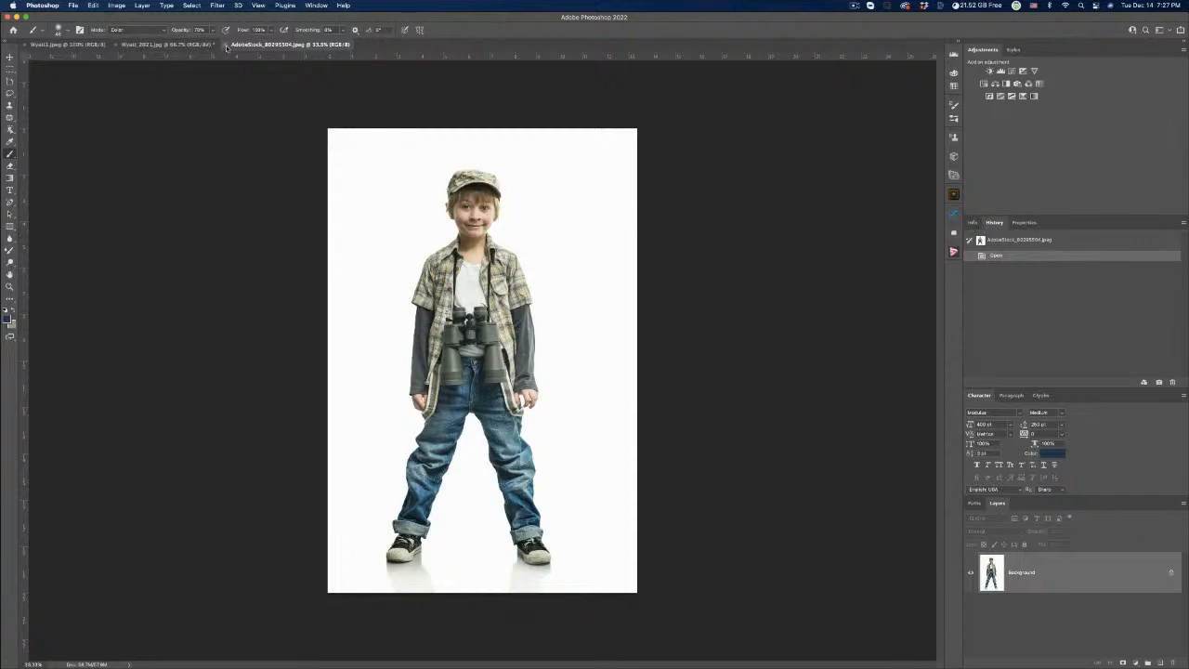
click(226, 45)
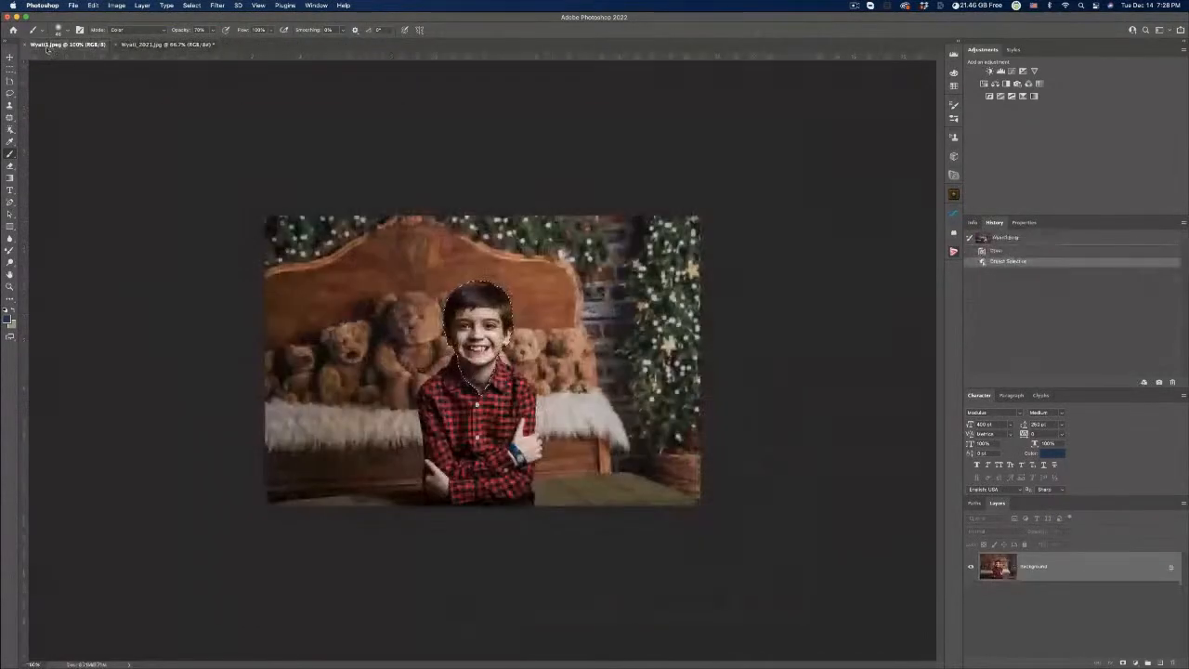
click(29, 45)
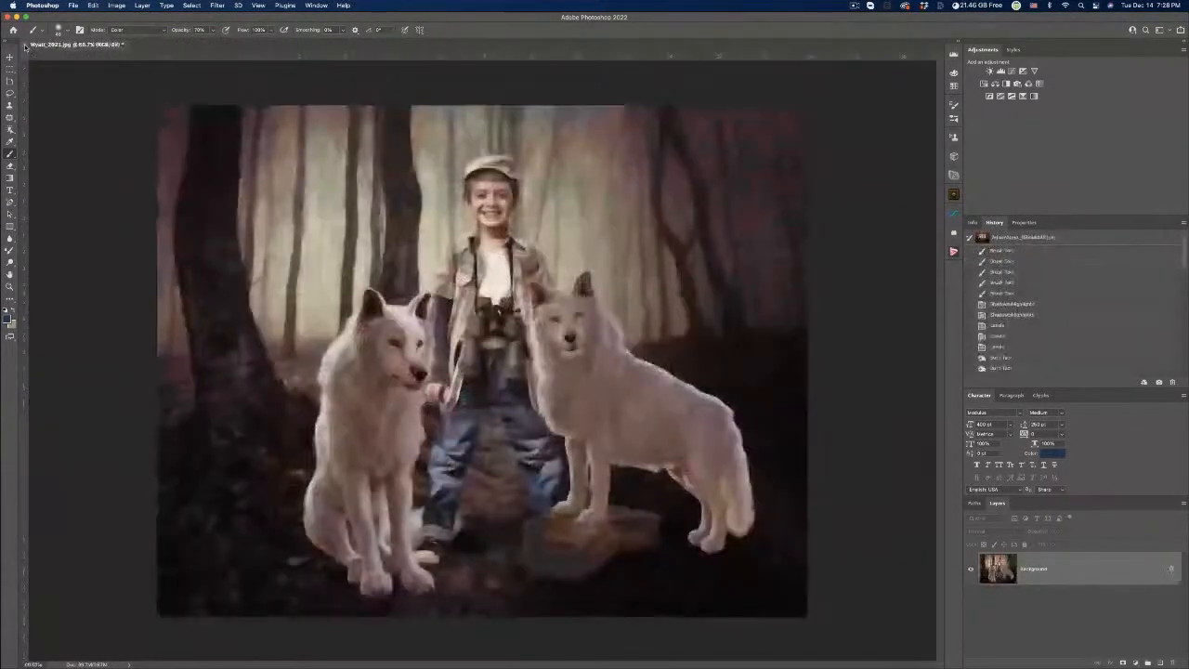
click(25, 45)
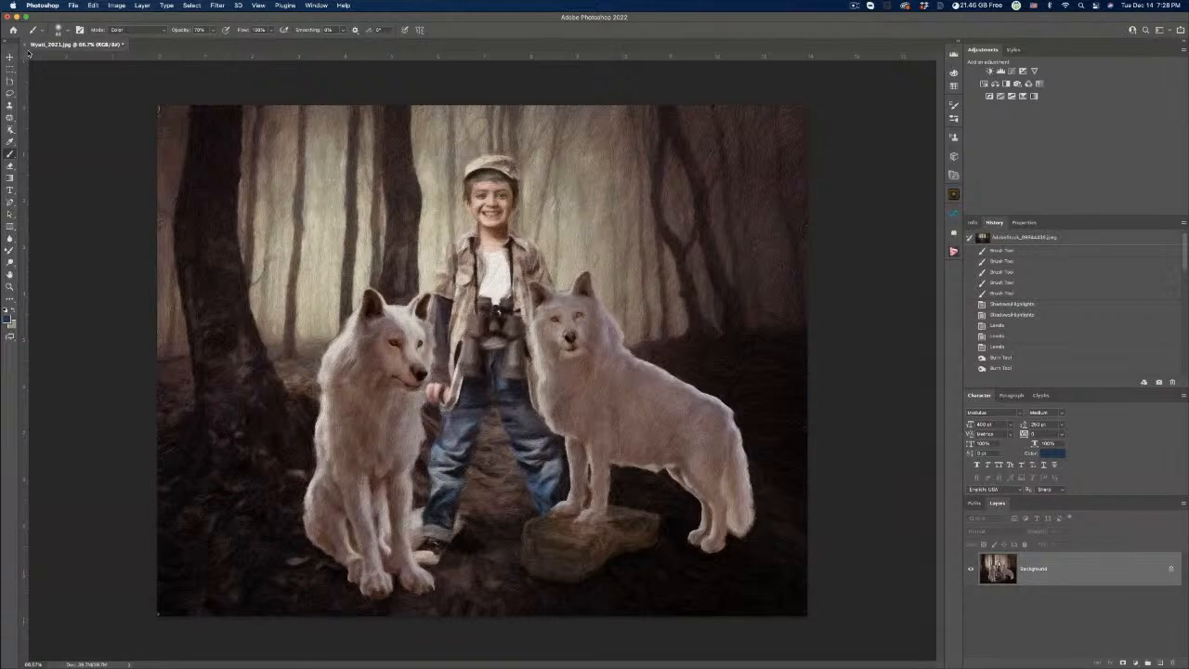
Reopen the boy's original portrait from the recent files and compare it with the finished composite, ending on the composite with the Move tool.
click(72, 6)
mouse_move(107, 53)
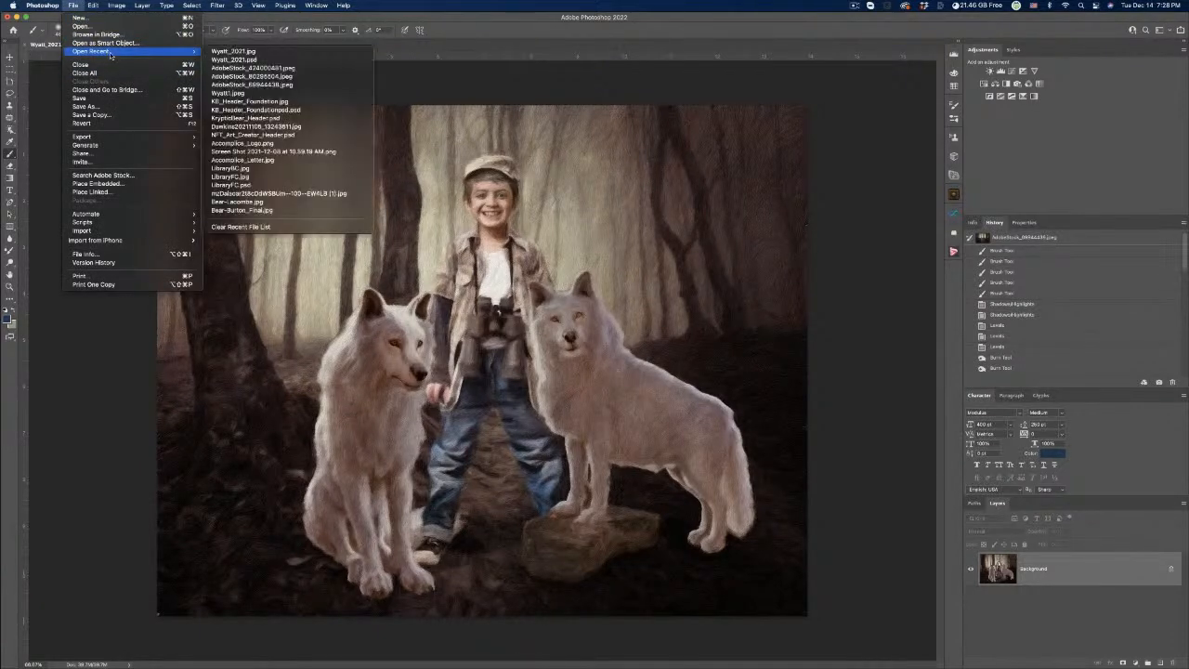
click(212, 92)
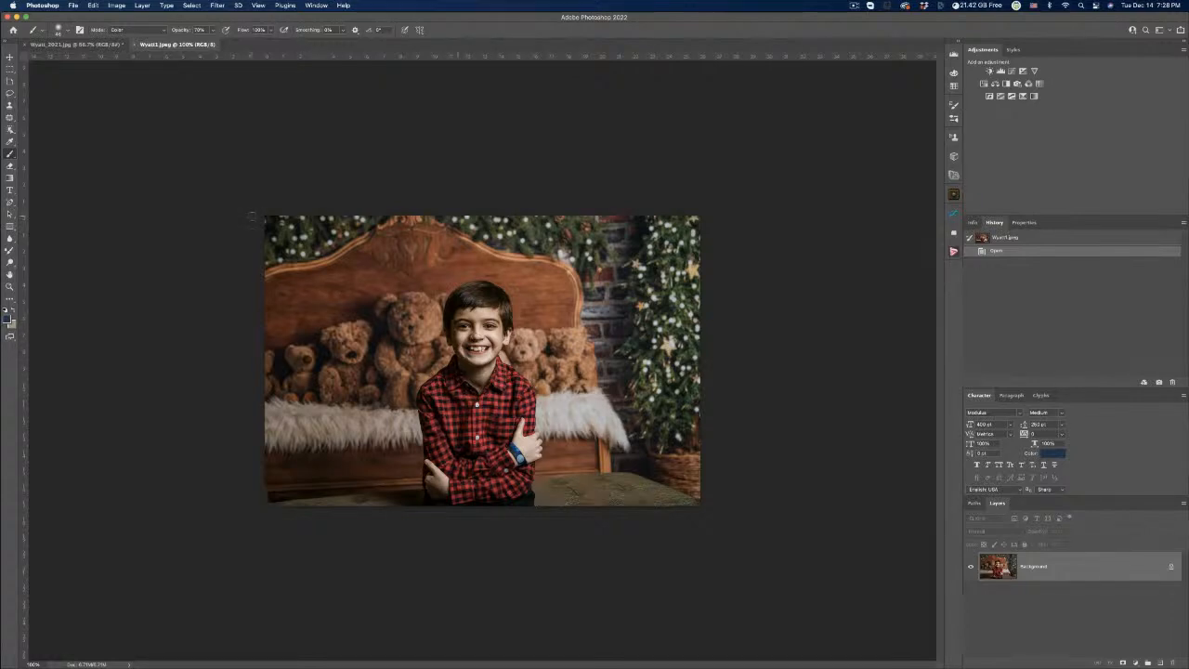
click(83, 45)
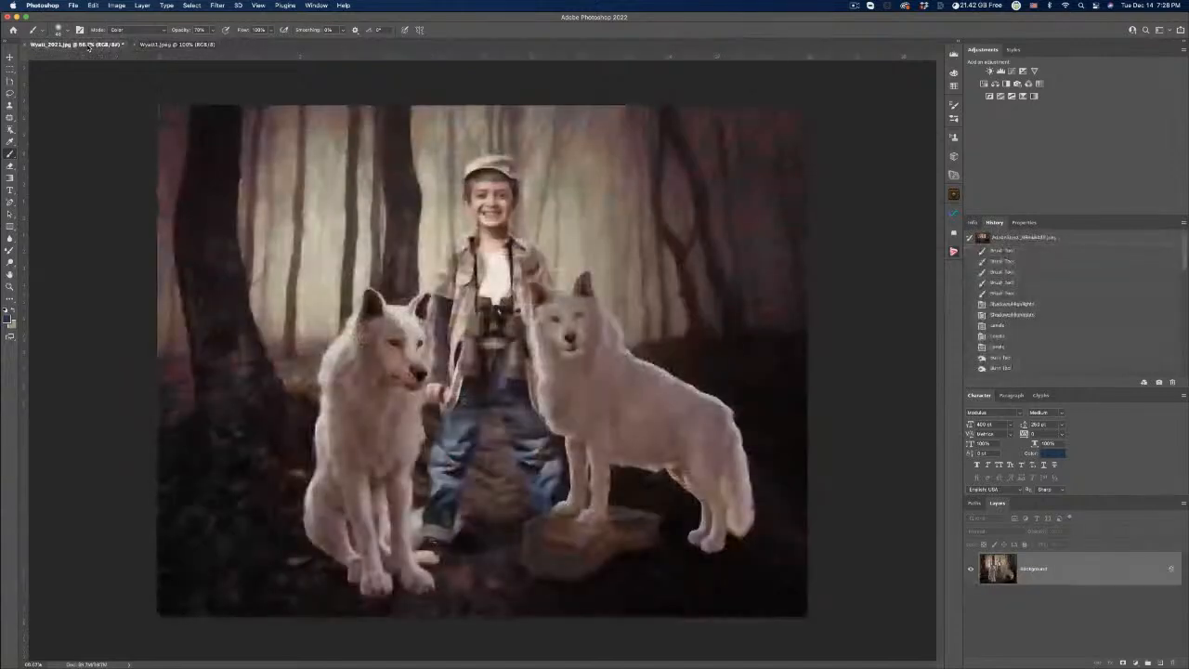
click(156, 45)
click(88, 44)
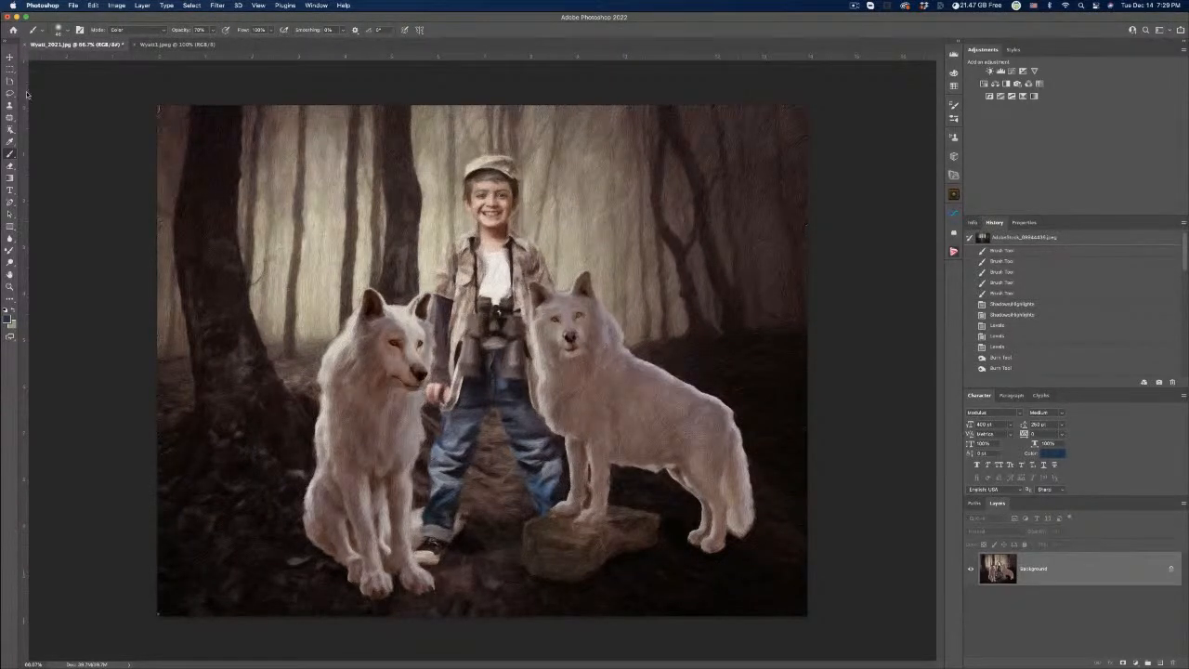
click(9, 58)
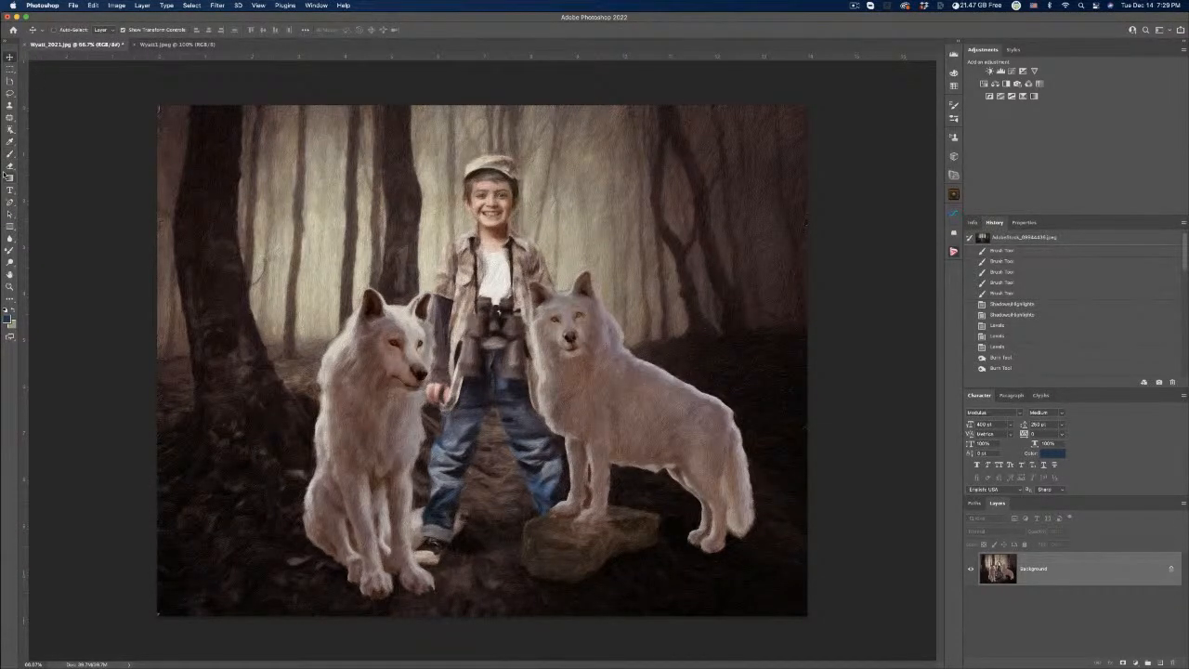